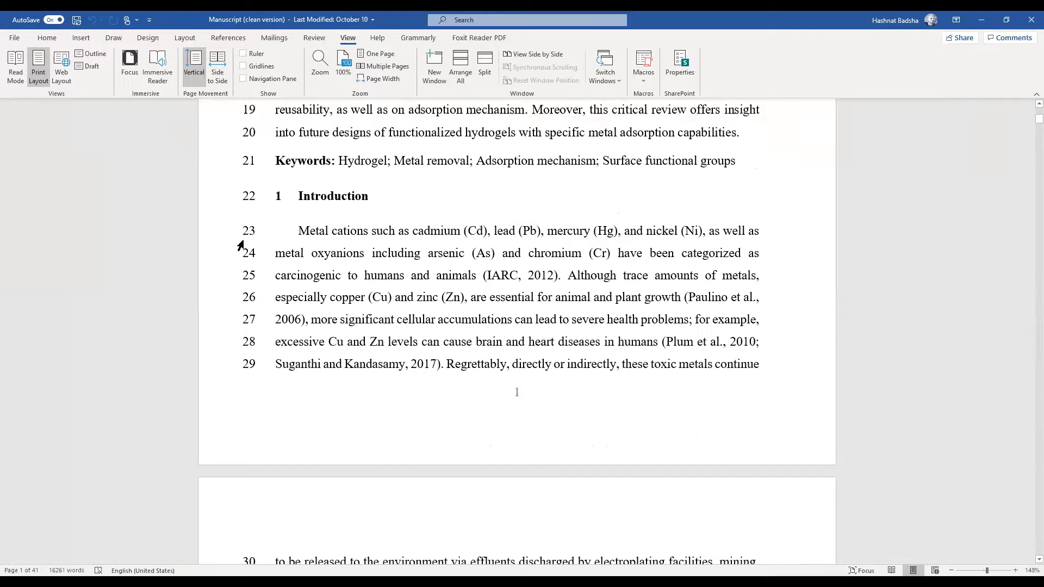
# Skim the manuscript's Introduction text on the first two pages, then return to the title and abstract
pyautogui.scroll(-5, 358, 232)
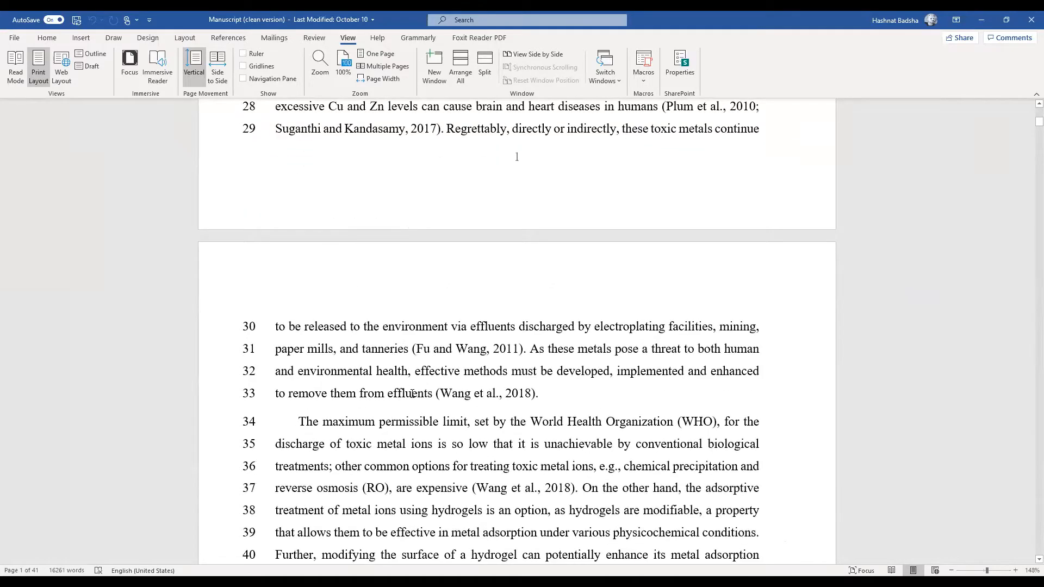
pyautogui.scroll(-3, 412, 393)
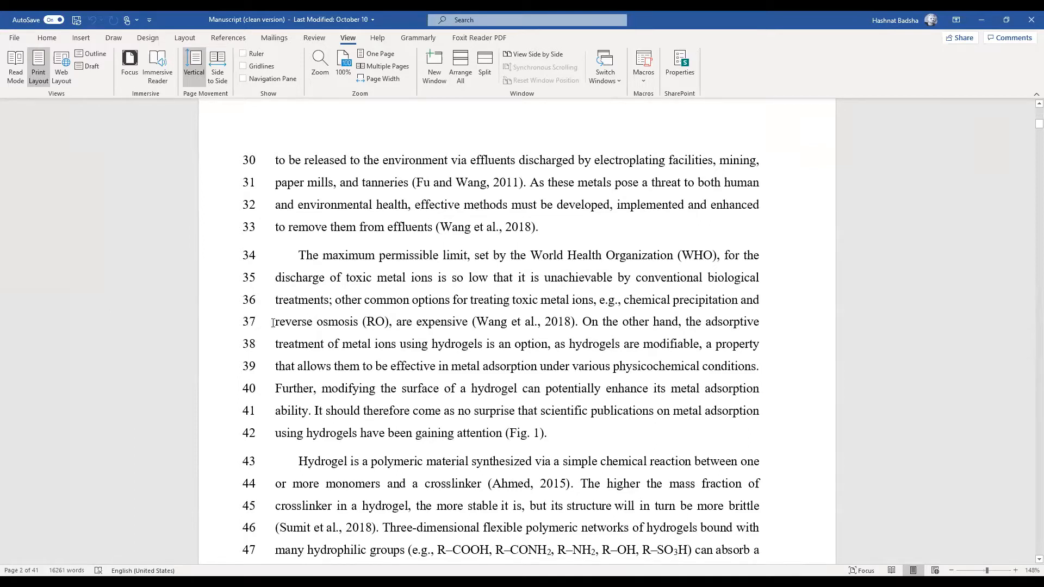
pyautogui.moveTo(309, 327); pyautogui.dragTo(455, 322)
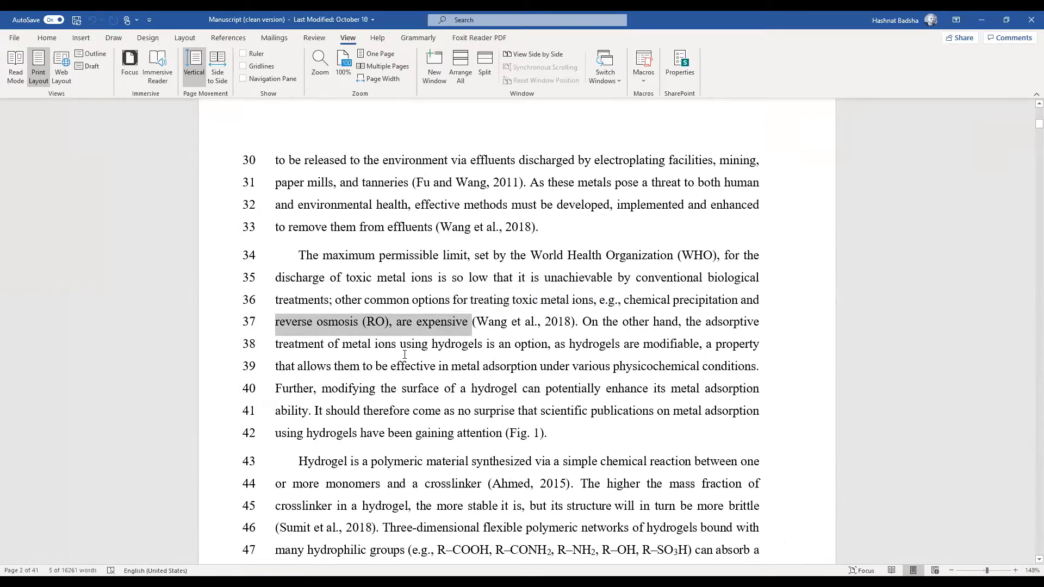
pyautogui.scroll(1, 405, 355)
pyautogui.scroll(-5, 404, 354)
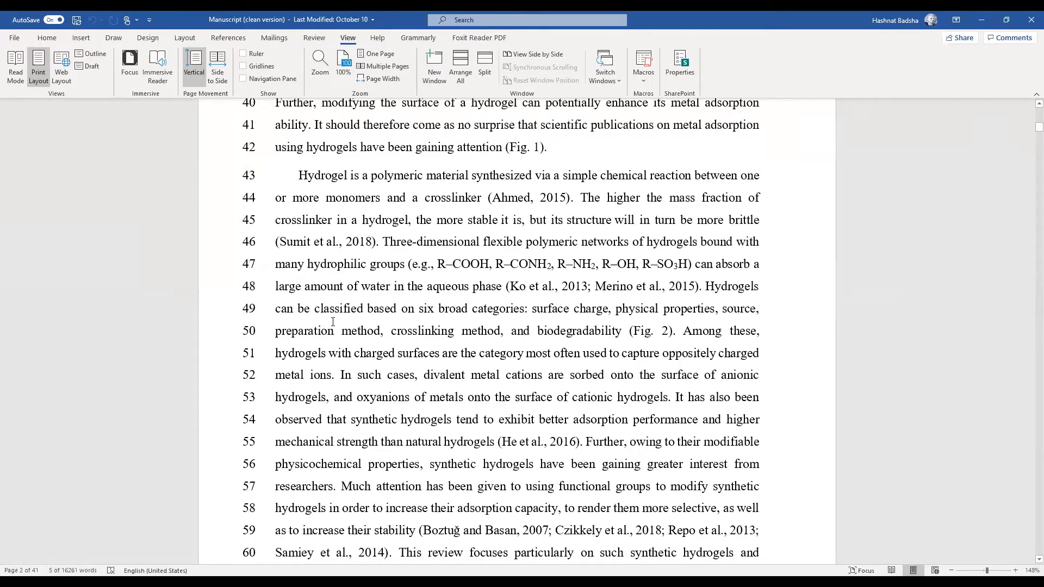
pyautogui.scroll(15, 332, 321)
pyautogui.scroll(4, 333, 322)
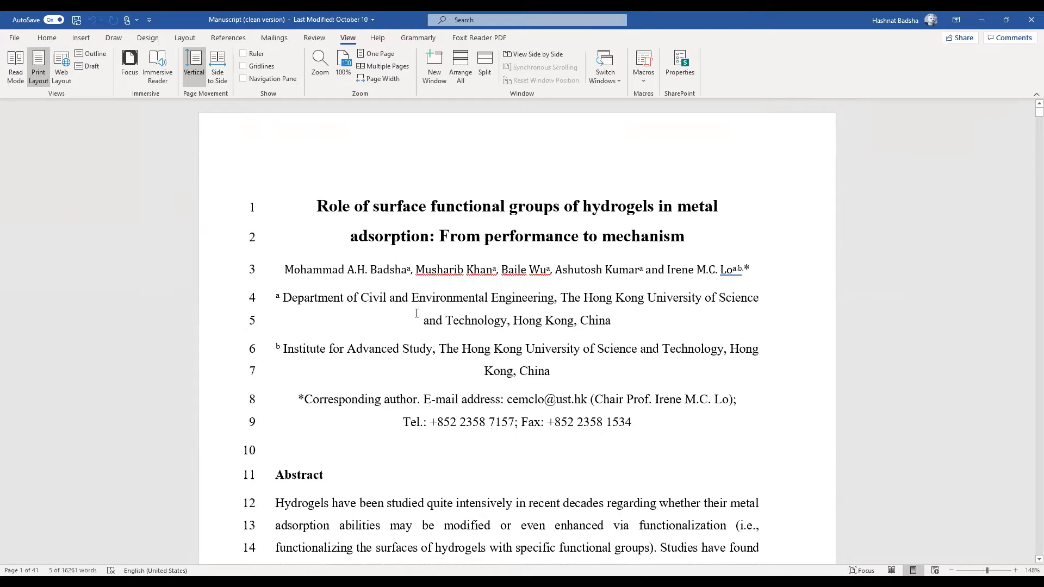
pyautogui.scroll(-5, 353, 163)
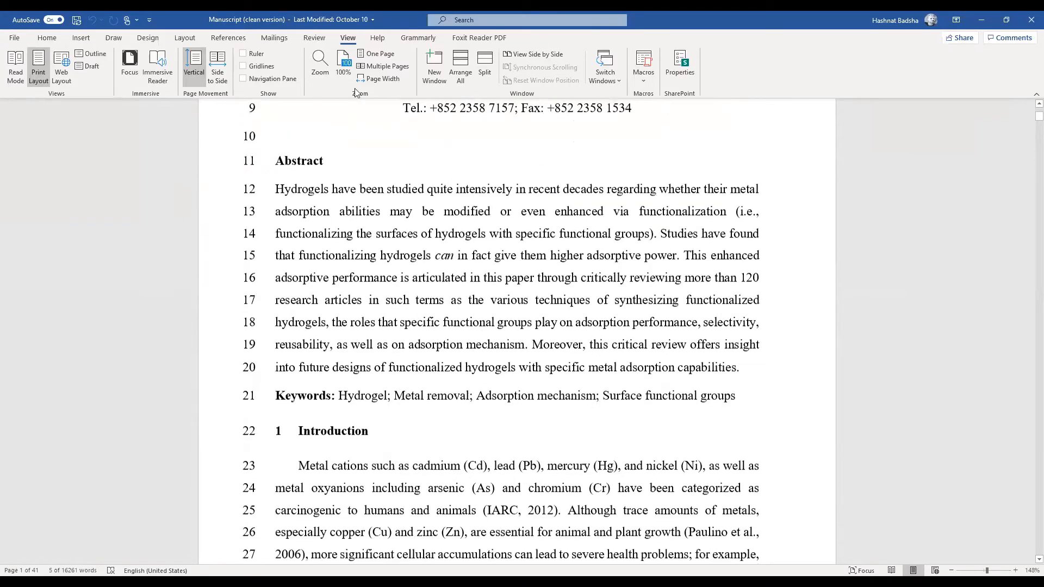
# Show the Navigation pane and collapse heading sections 2 through 6 so only the top-level headings are listed
pyautogui.click(243, 79)
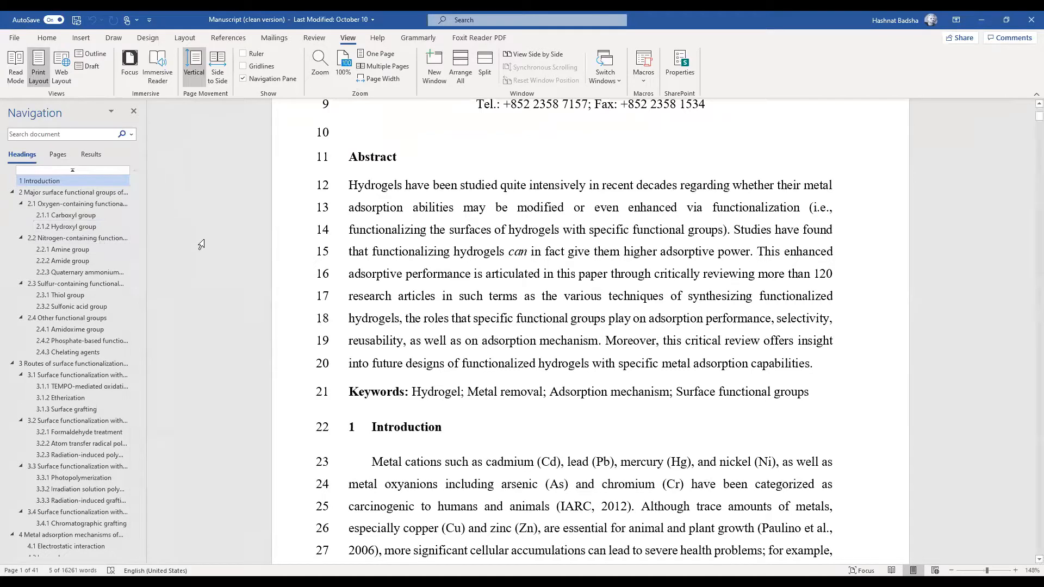
pyautogui.click(21, 204)
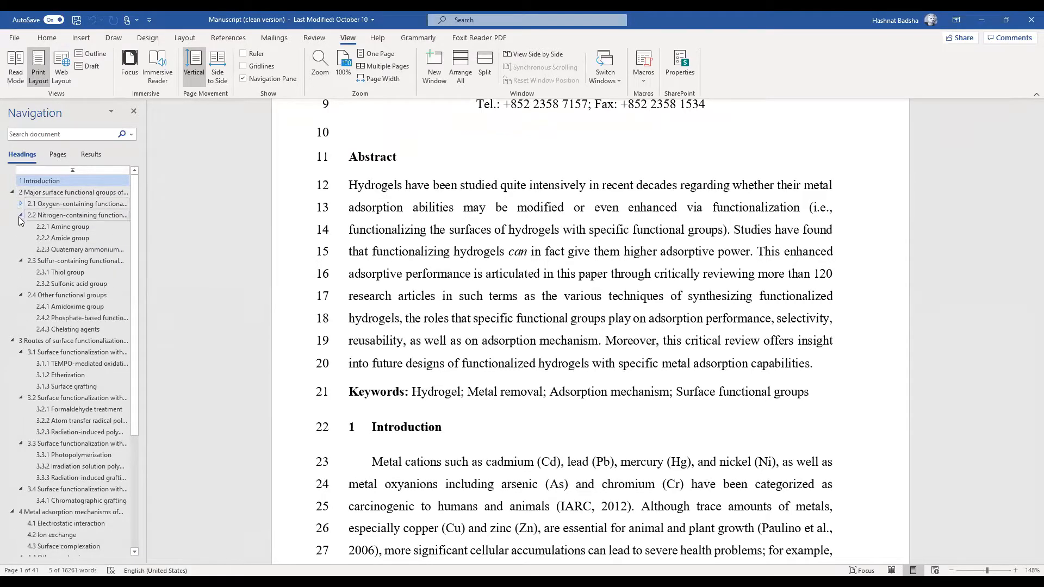
pyautogui.click(20, 215)
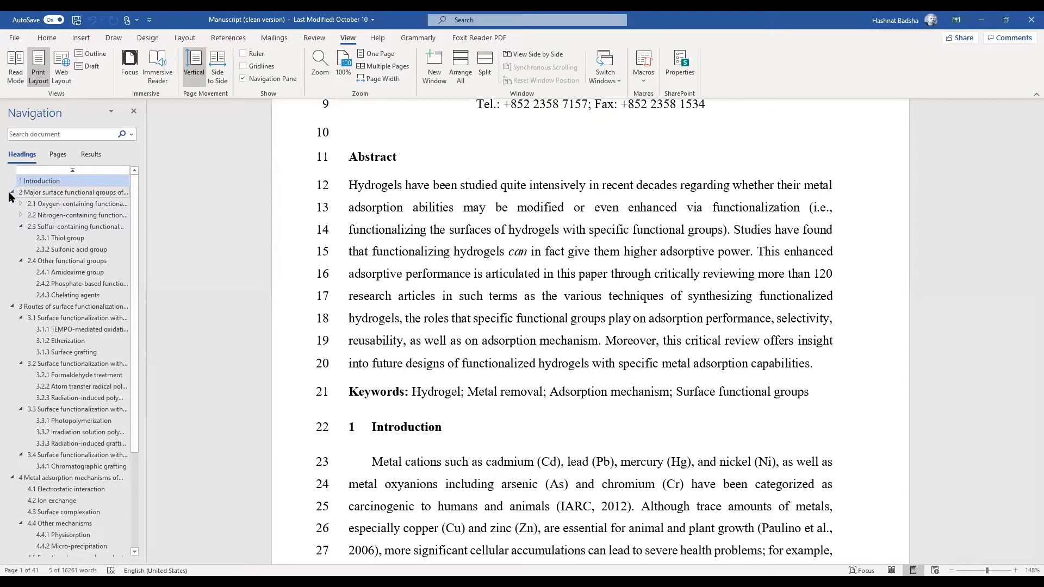
pyautogui.click(11, 193)
pyautogui.click(12, 204)
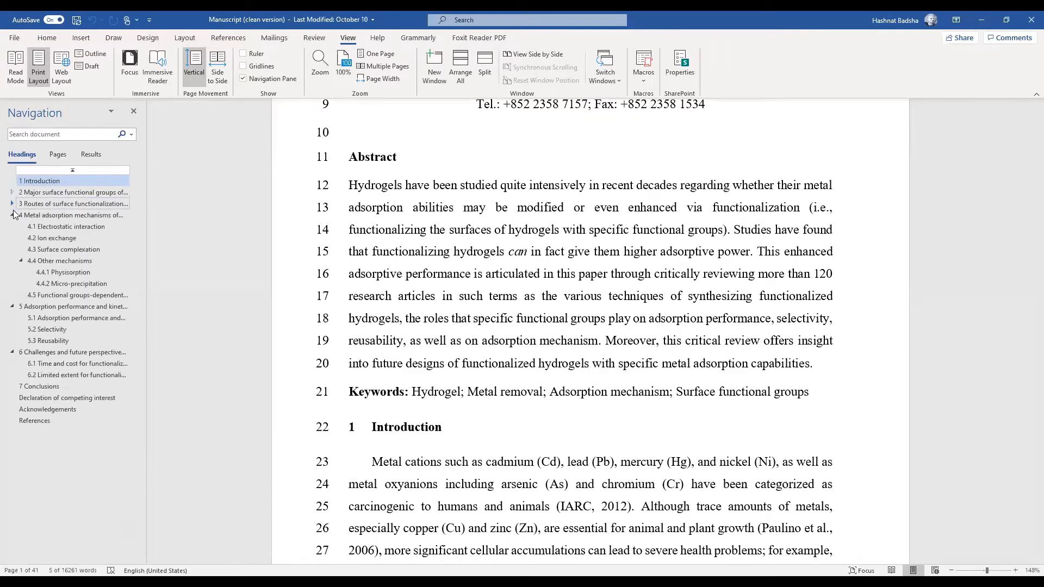
pyautogui.click(13, 215)
pyautogui.click(11, 227)
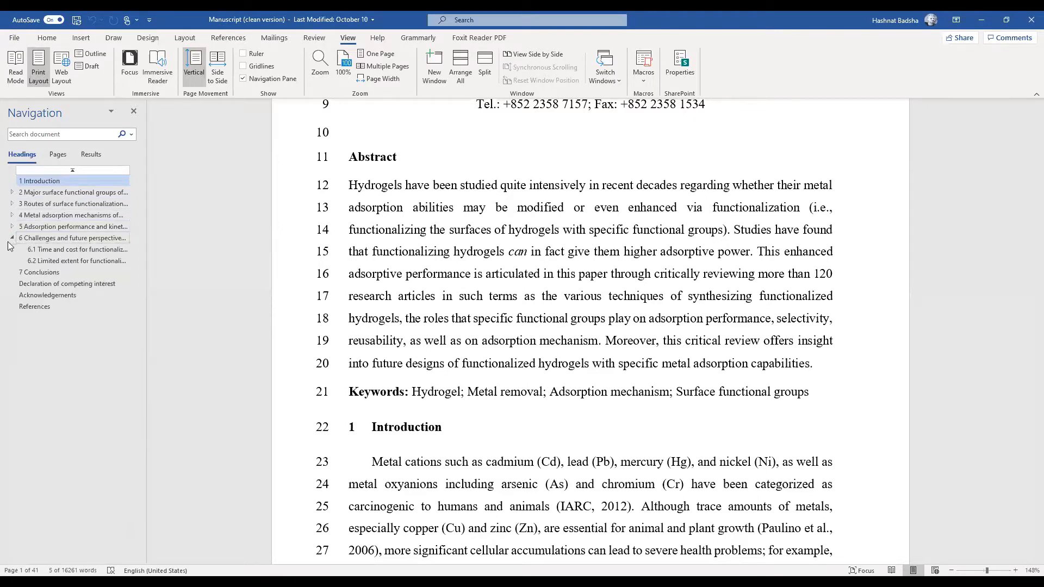
pyautogui.click(12, 238)
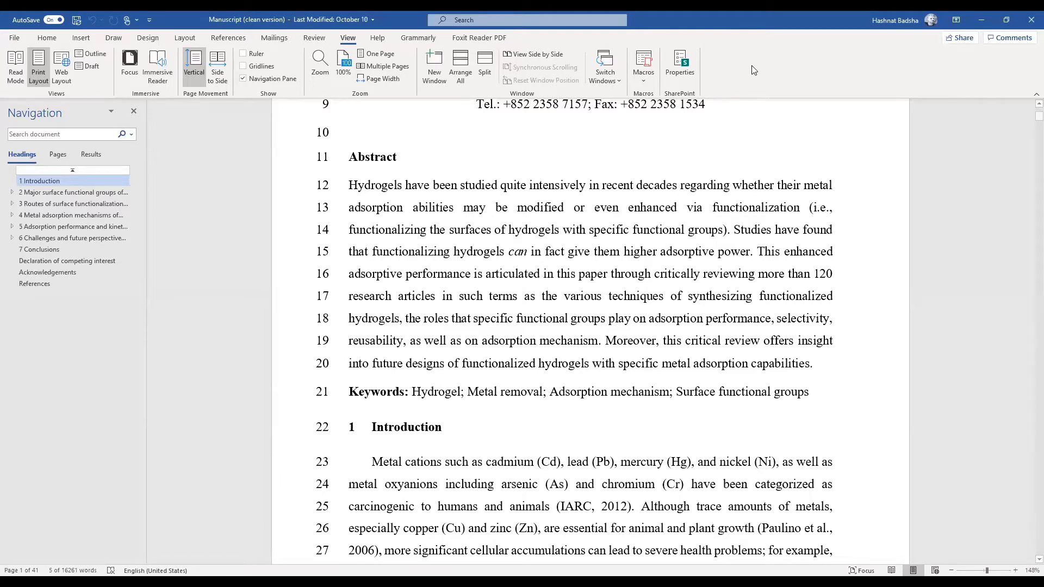
# Hide the Navigation pane and show it again
pyautogui.click(977, 26)
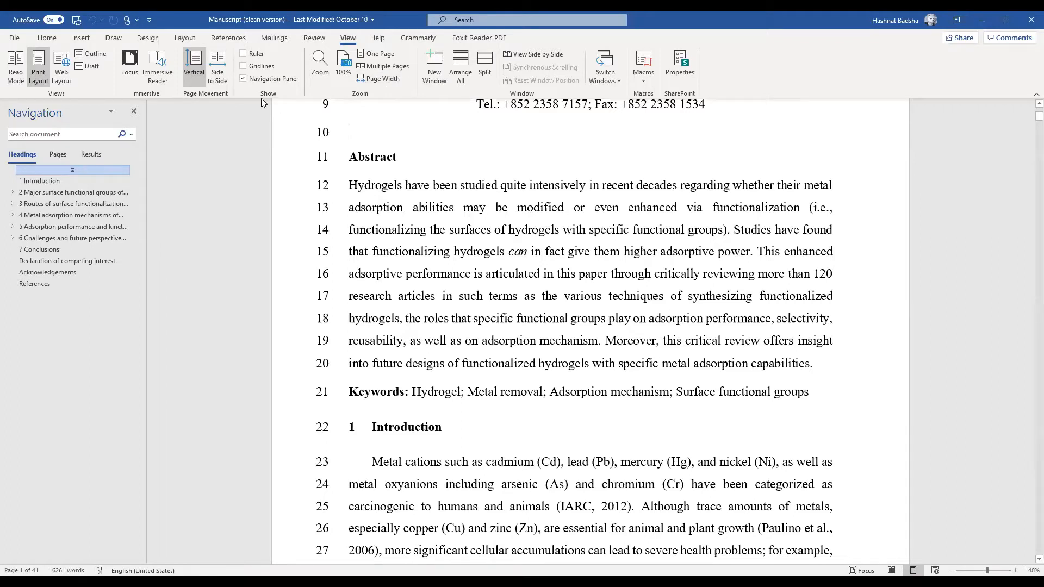
pyautogui.click(245, 80)
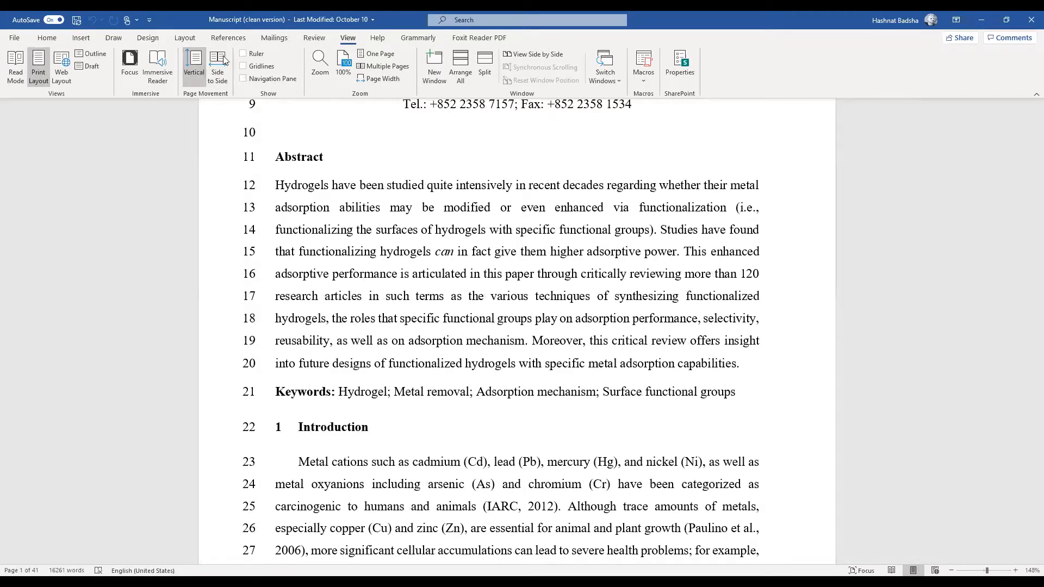
pyautogui.click(243, 79)
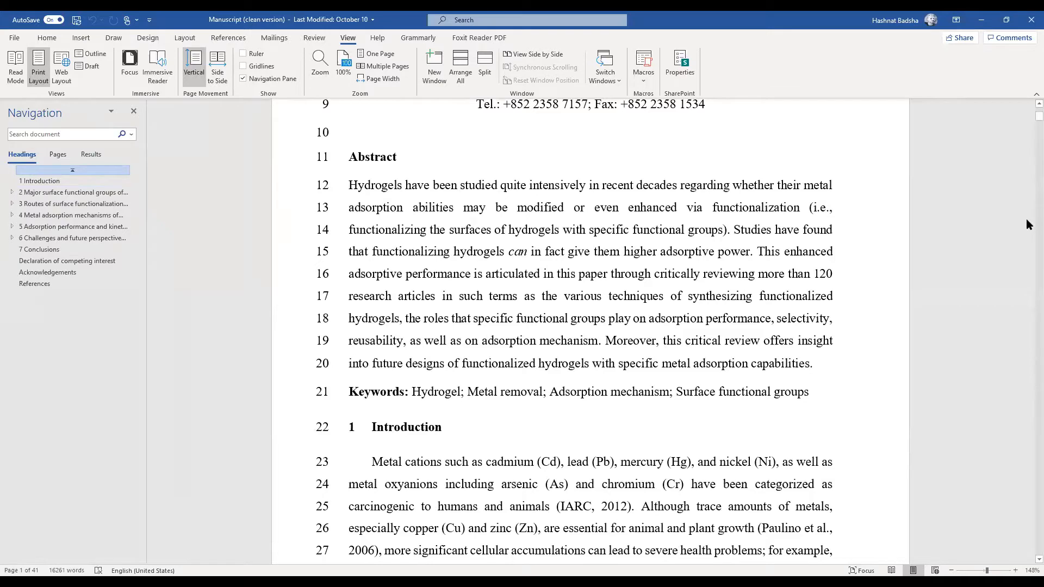
# Jump to section 7 Conclusions through the heading outline and hide the Navigation pane
pyautogui.scroll(-1, 1027, 224)
pyautogui.scroll(-3, 1026, 224)
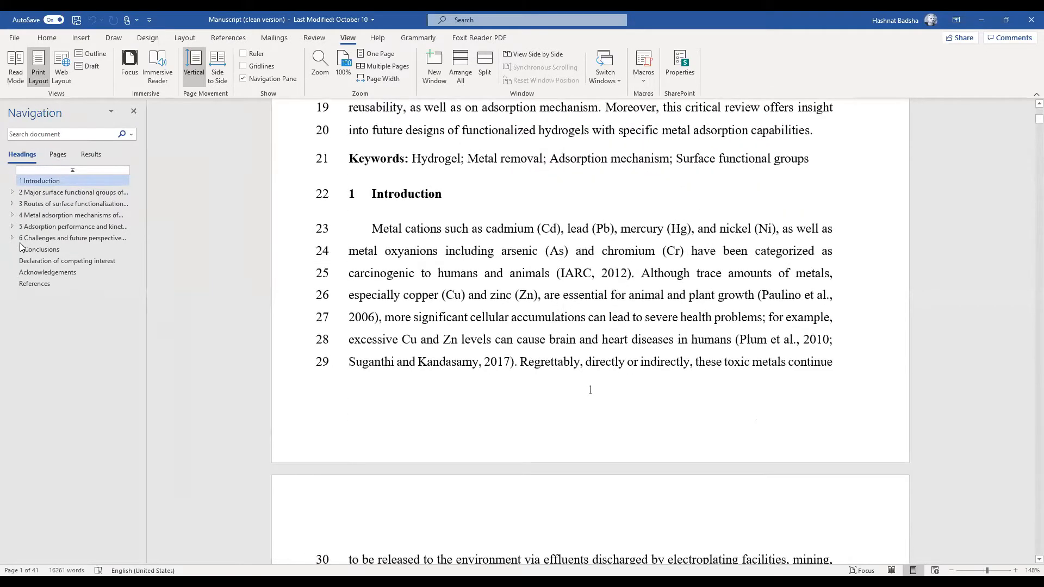
pyautogui.click(42, 249)
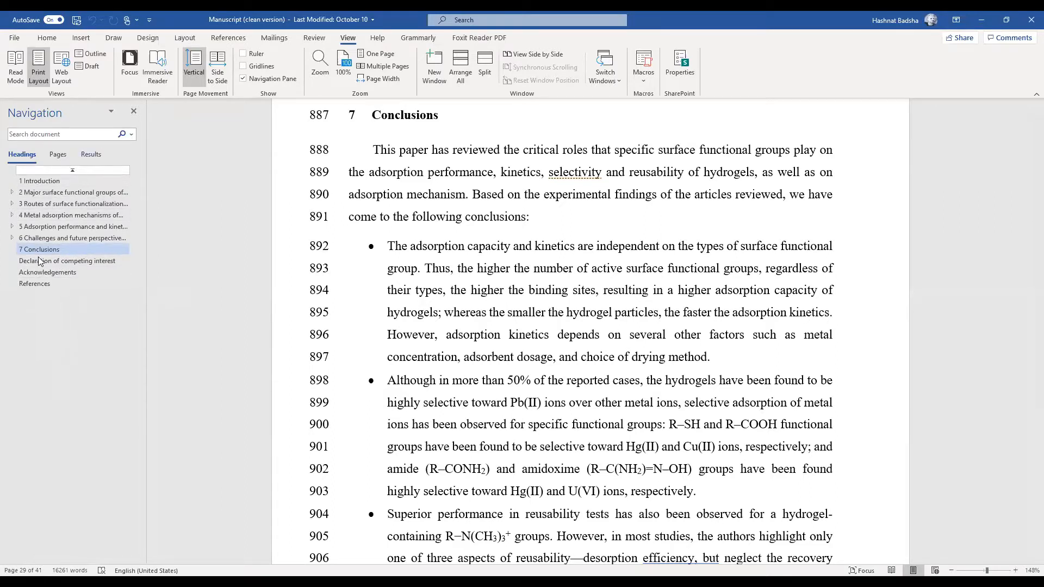
pyautogui.click(244, 80)
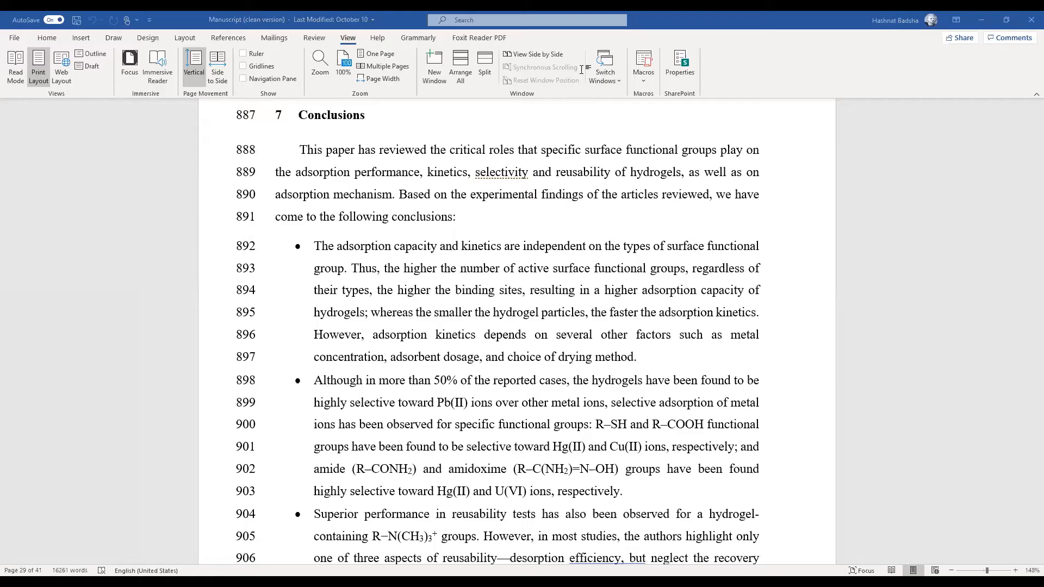
# Switch to the blank document Document1 and enter the lines Bangladesh and Introduction
pyautogui.hotkey('alt', 'Tab')
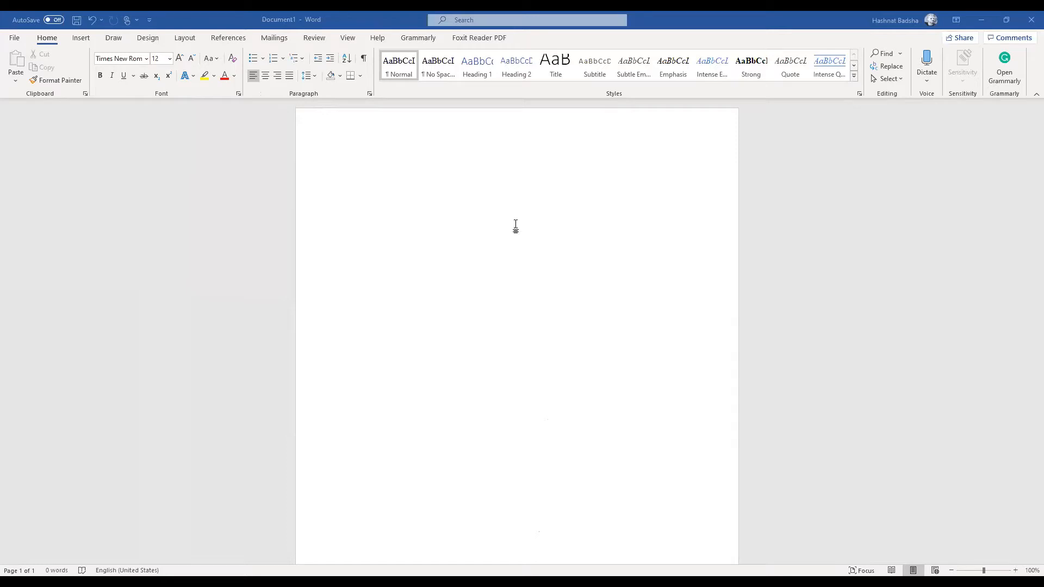
pyautogui.write('B')
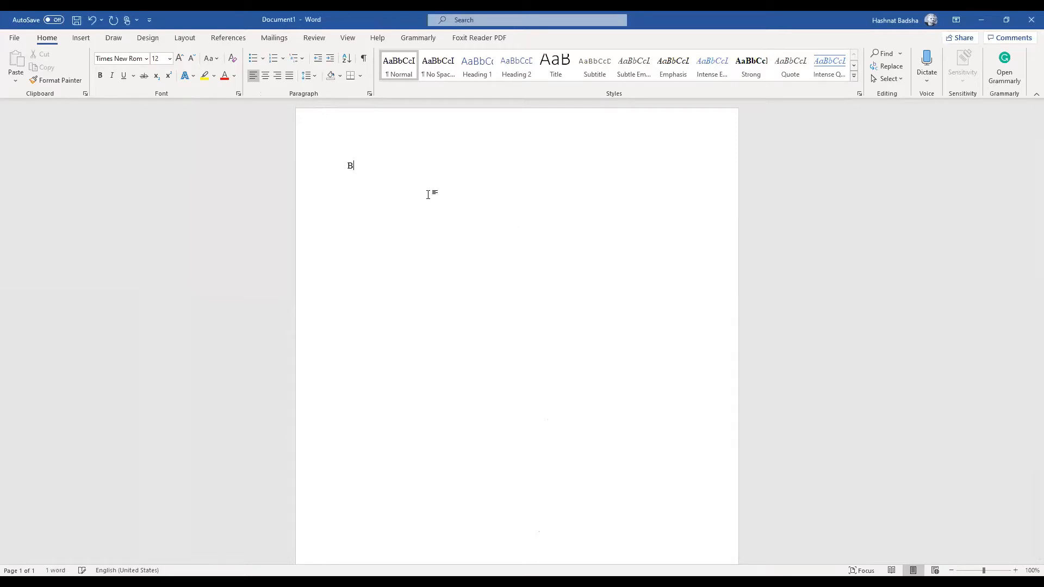
pyautogui.write('angladesh')
pyautogui.write('Intro')
pyautogui.write('duction')
pyautogui.press('Return')
# Add the line Geography below Introduction, correcting its spelling, and start a new line
pyautogui.write('Gegraphy')
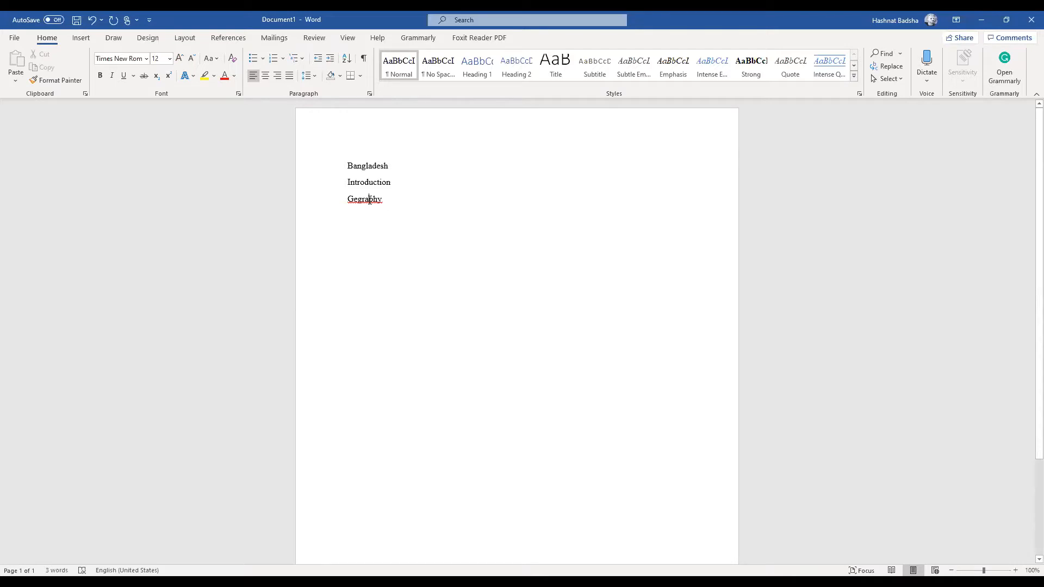
pyautogui.press('Left')
pyautogui.press('Left')
pyautogui.press('Left')
pyautogui.write('o')
pyautogui.press('End')
pyautogui.press('Return')
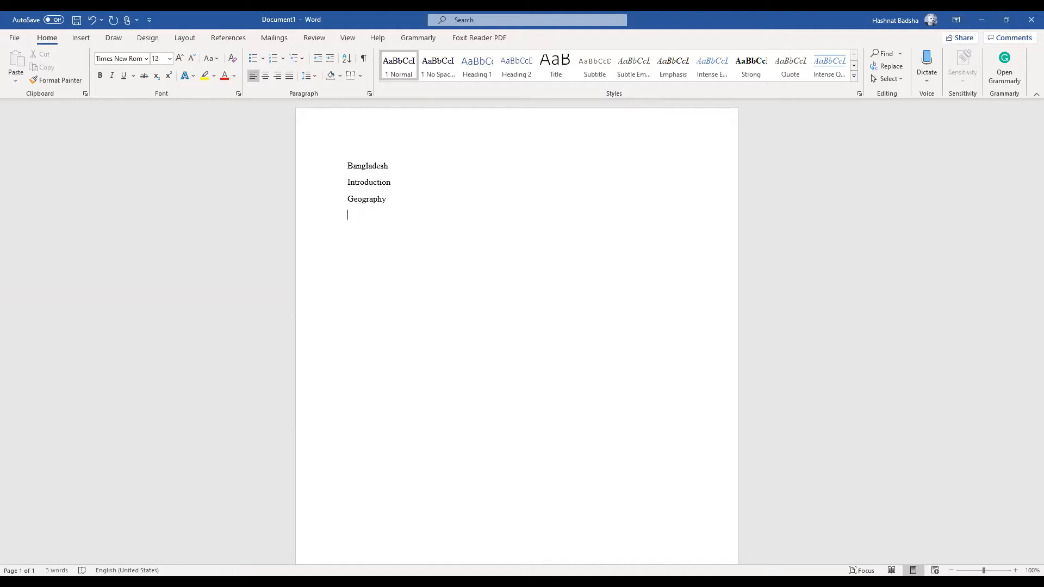
# Add the line Demography below Geography
pyautogui.doubleClick(346, 165)
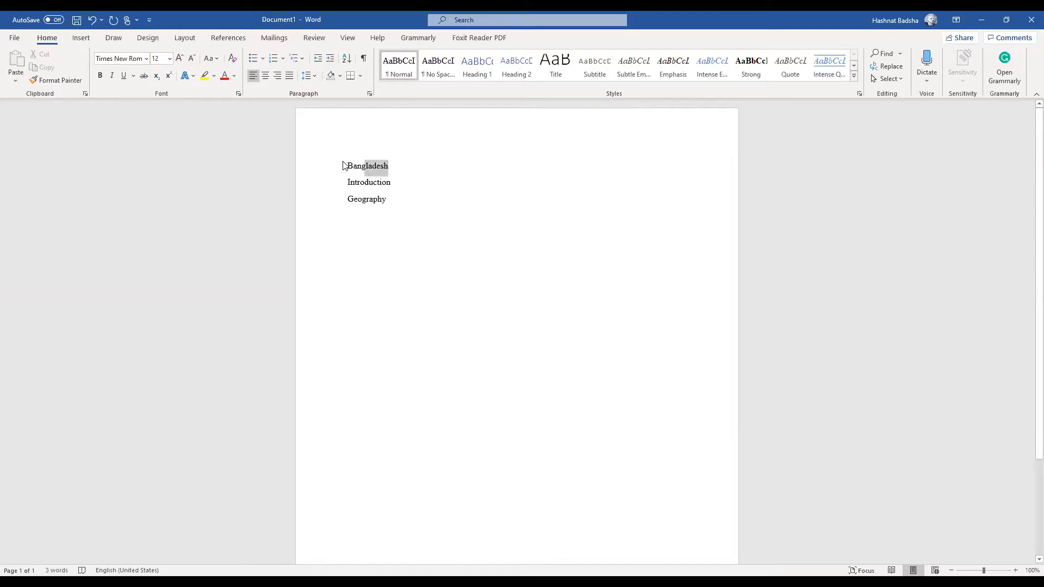
pyautogui.click(390, 191)
pyautogui.press('Return')
pyautogui.press('Return')
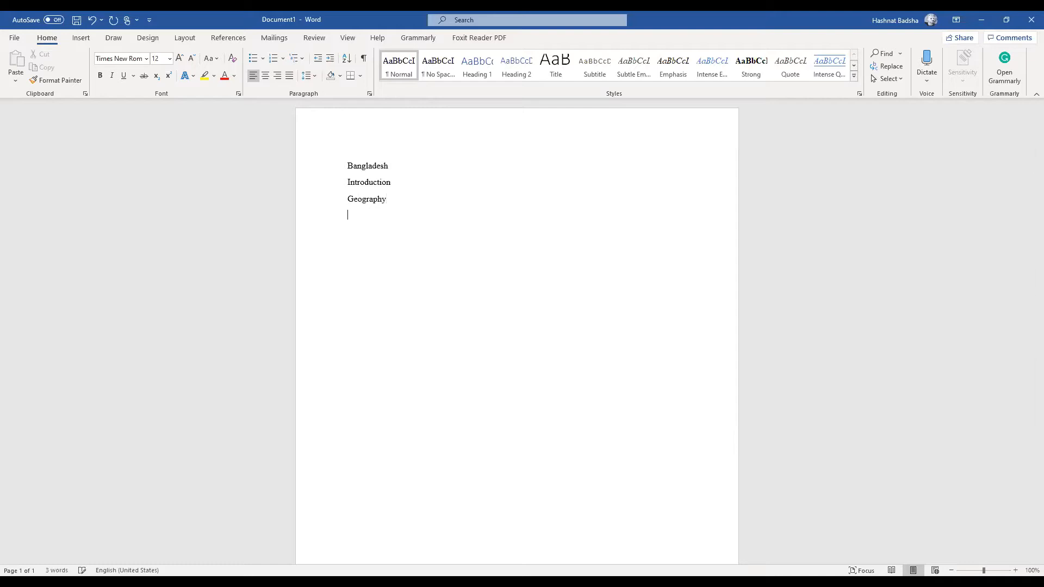
pyautogui.write('Demography')
pyautogui.press('BackSpace')
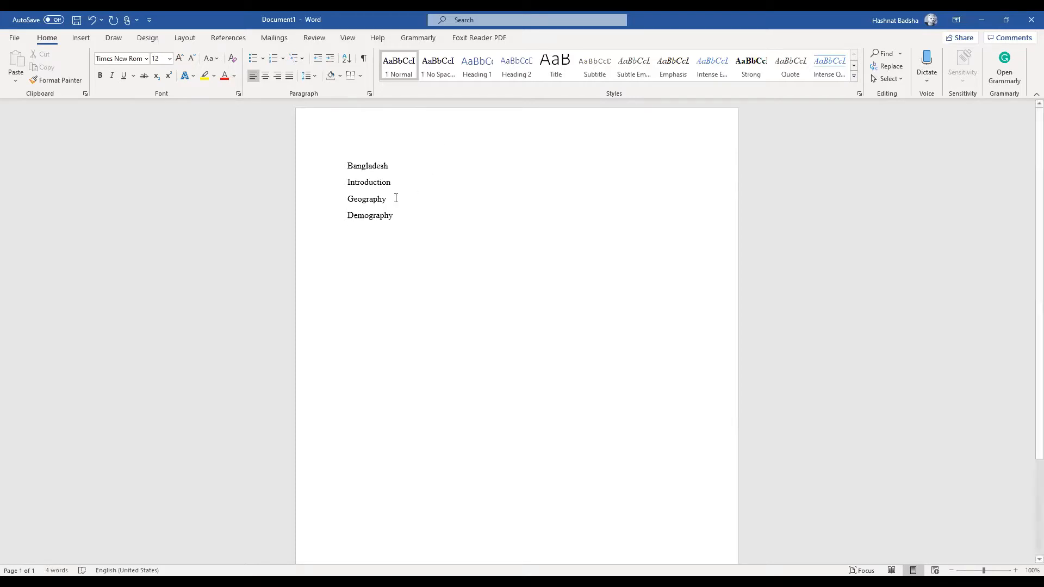
# Insert the line Global map between Geography and Demography
pyautogui.press('Return')
pyautogui.write('Map')
pyautogui.press('Return')
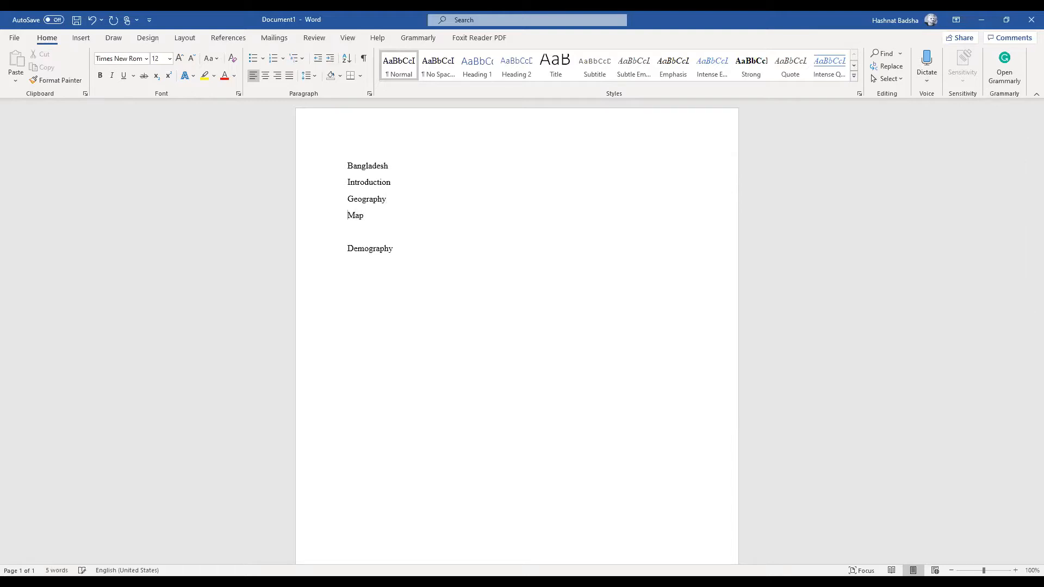
pyautogui.write('Global')
pyautogui.press('Delete')
pyautogui.write('m')
pyautogui.press('Return')
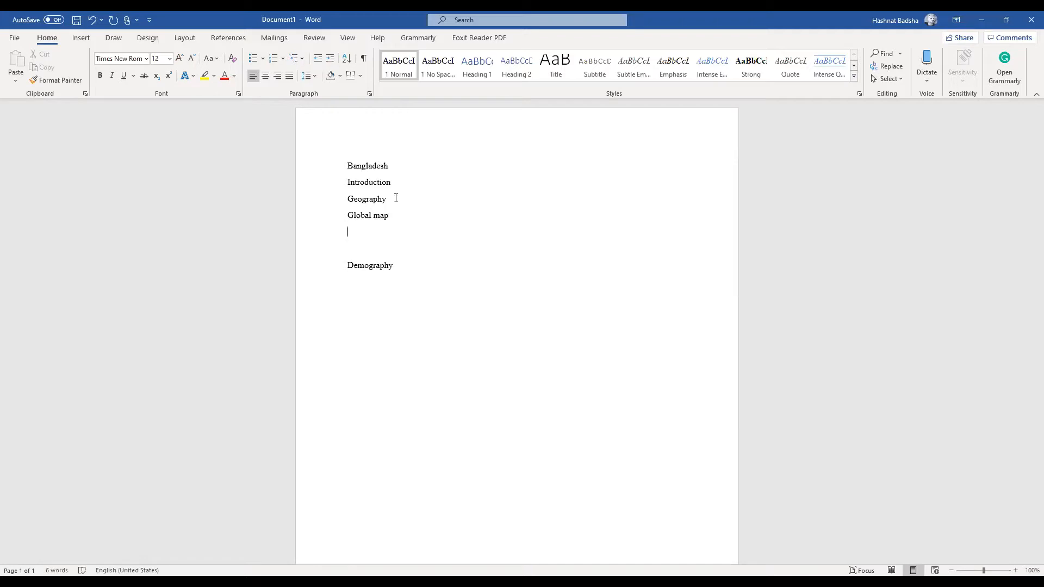
# Add the line Map of Bangladesh below Global map, directly above Demography
pyautogui.write('Bangladesh')
pyautogui.press('Delete')
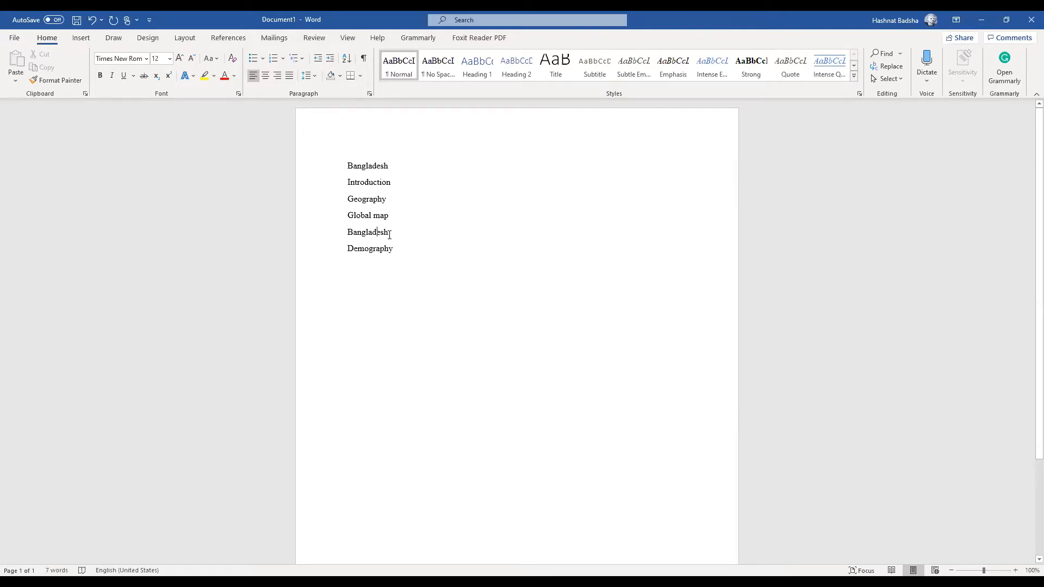
pyautogui.write('Map of')
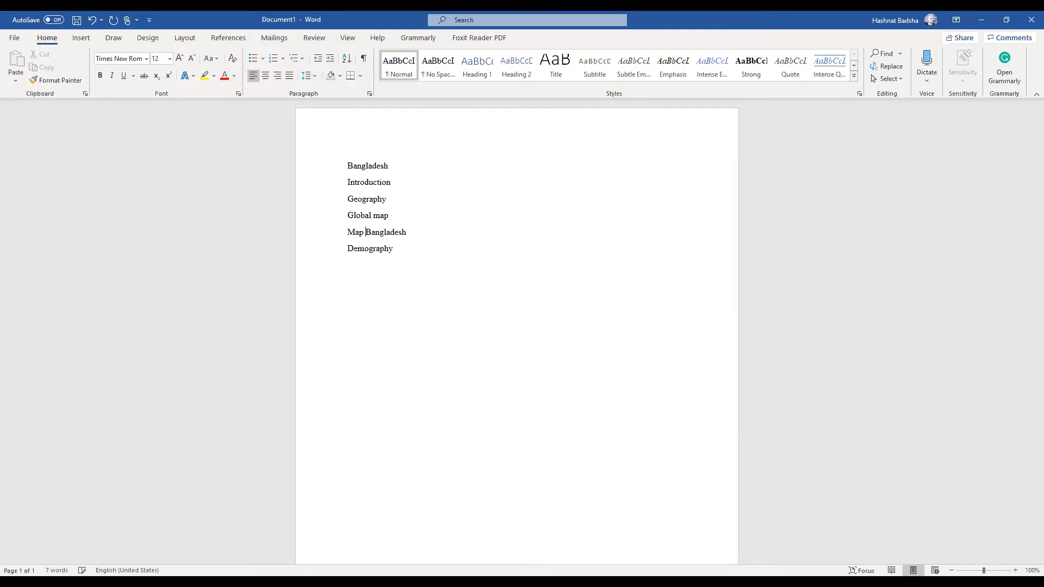
pyautogui.hotkey('shift', 'Right')
# Add the line Division below Demography
pyautogui.press('Down')
pyautogui.press('End')
pyautogui.press('Return')
pyautogui.write('Divid')
pyautogui.press('BackSpace')
pyautogui.write('sion ')
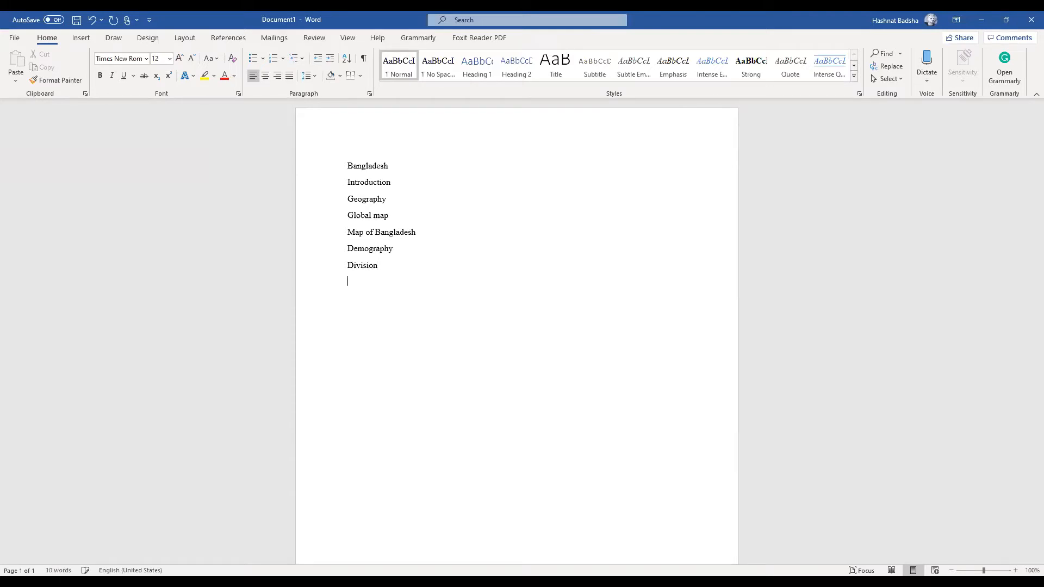
# Add the lines District and Sub-district below Division
pyautogui.write('Distric')
pyautogui.write('Upazila')
pyautogui.press('Return')
pyautogui.write('l')
pyautogui.press('Right')
pyautogui.hotkey('shift', 'Left')
pyautogui.hotkey('shift', 'Left')
pyautogui.hotkey('shift', 'Left')
pyautogui.hotkey('shift', 'Left')
pyautogui.hotkey('shift', 'Left')
pyautogui.hotkey('shift', 'Left')
pyautogui.hotkey('shift', 'Left')
pyautogui.hotkey('shift', 'Left')
pyautogui.write('Sub-district')
# Add the lines Union and Village below Sub-district
pyautogui.press('Return')
pyautogui.write('Uni')
pyautogui.write('Village')
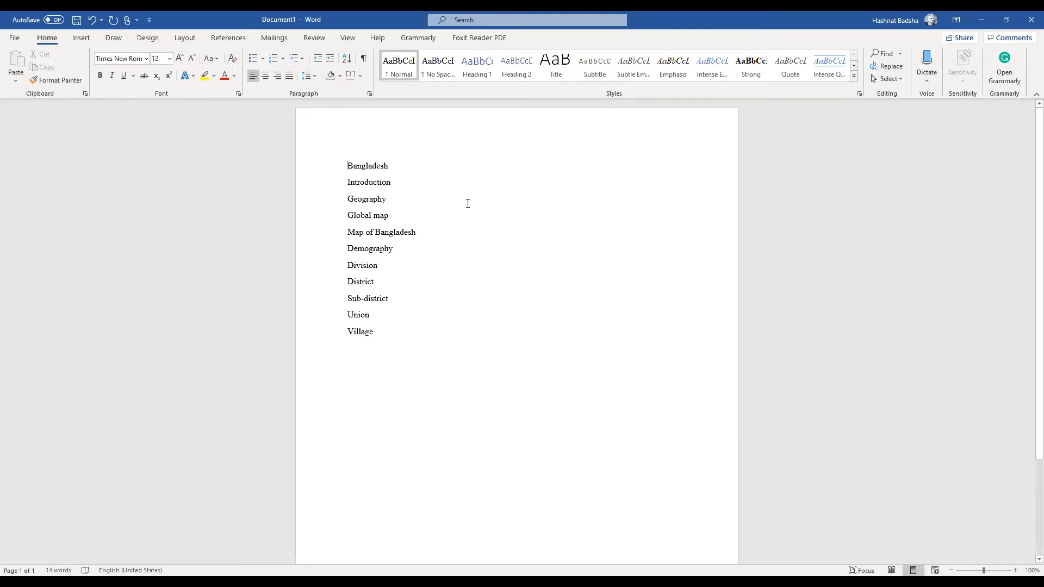
# Apply the Title style to the Bangladesh line and the Heading 1 style to the Introduction line
pyautogui.click(396, 167)
pyautogui.click(556, 66)
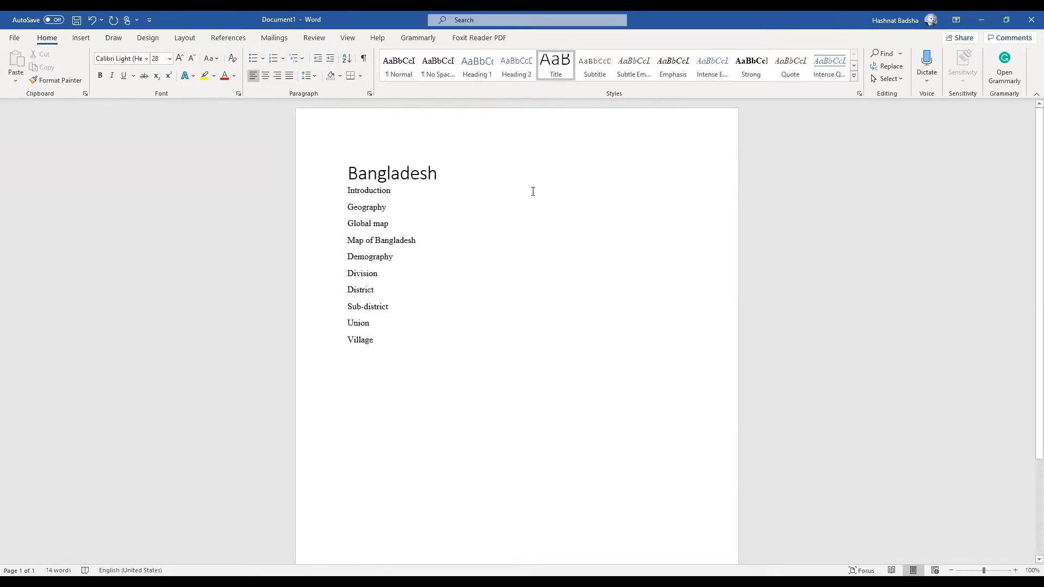
pyautogui.click(390, 190)
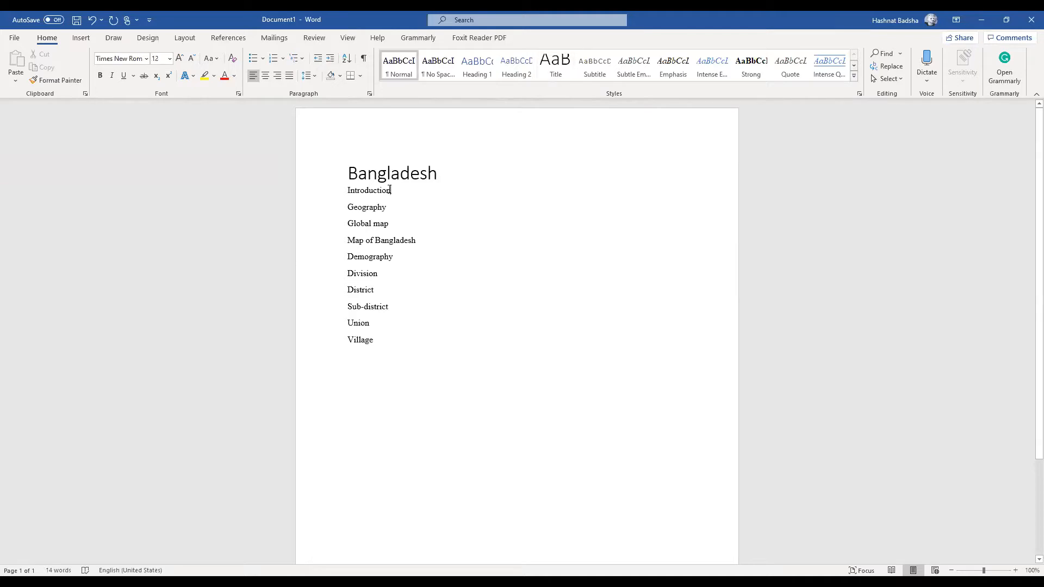
pyautogui.click(374, 191)
pyautogui.click(478, 67)
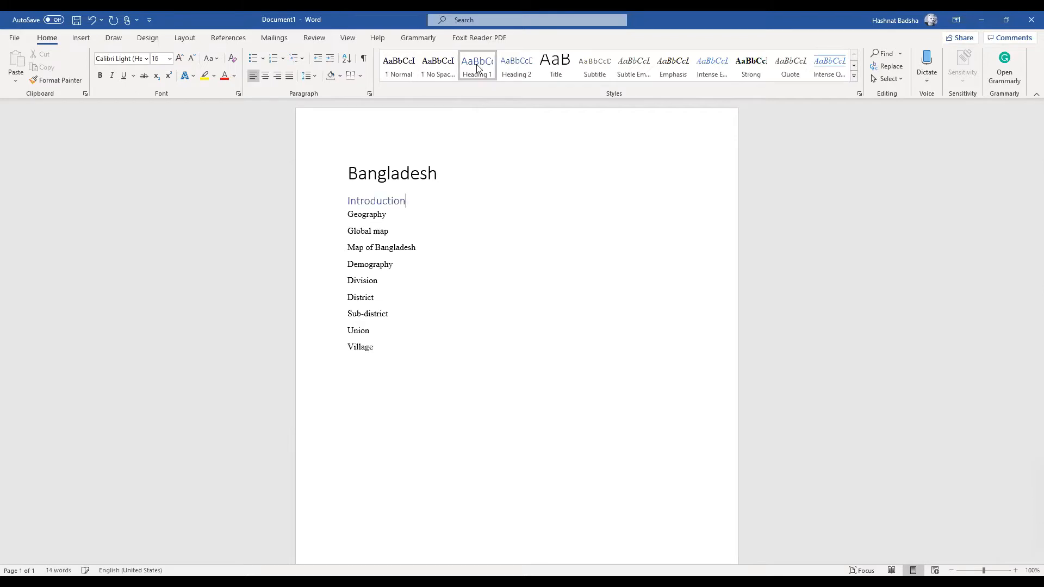
# Apply the Heading 2 style to the Geography line and Heading 3 to the Global map and Map of Bangladesh lines
pyautogui.click(385, 217)
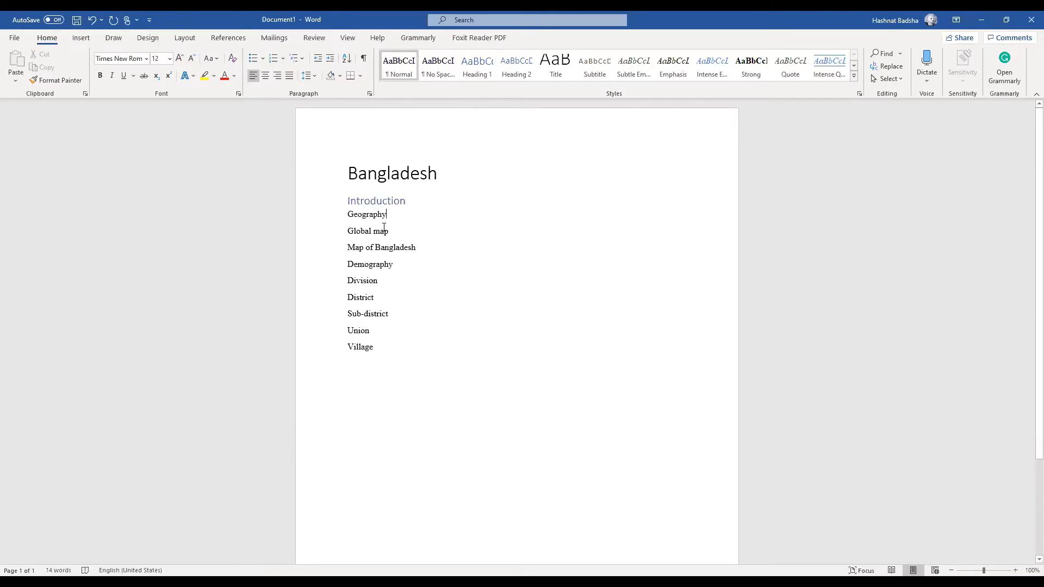
pyautogui.moveTo(417, 248); pyautogui.dragTo(380, 233)
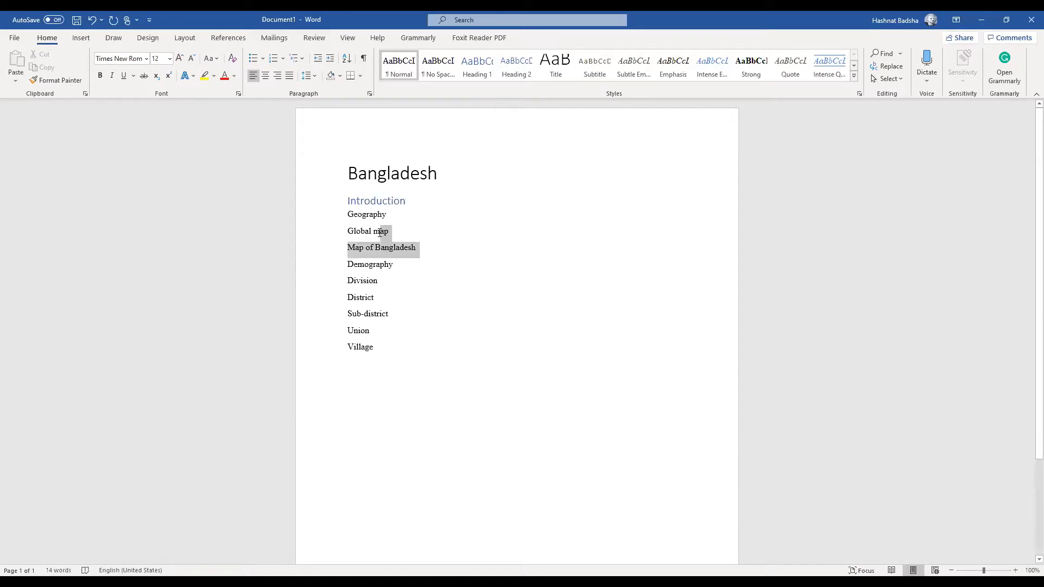
pyautogui.click(354, 215)
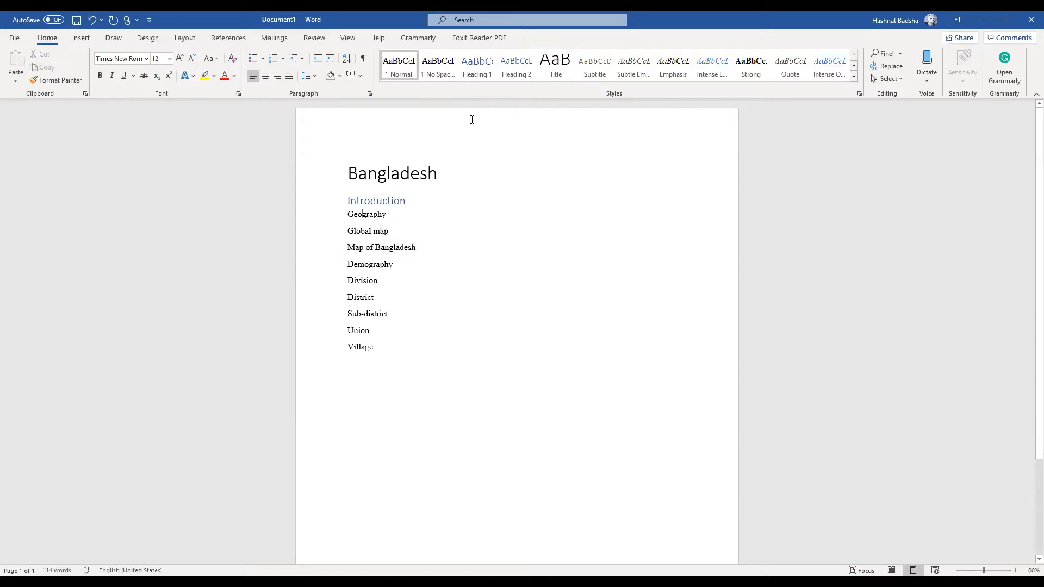
pyautogui.click(512, 71)
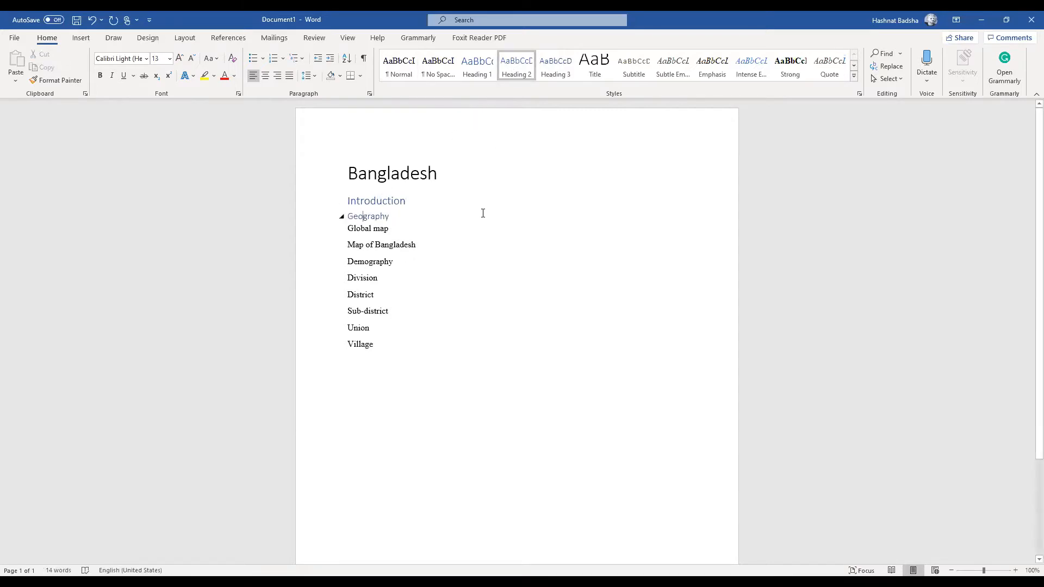
pyautogui.moveTo(349, 230); pyautogui.dragTo(413, 246)
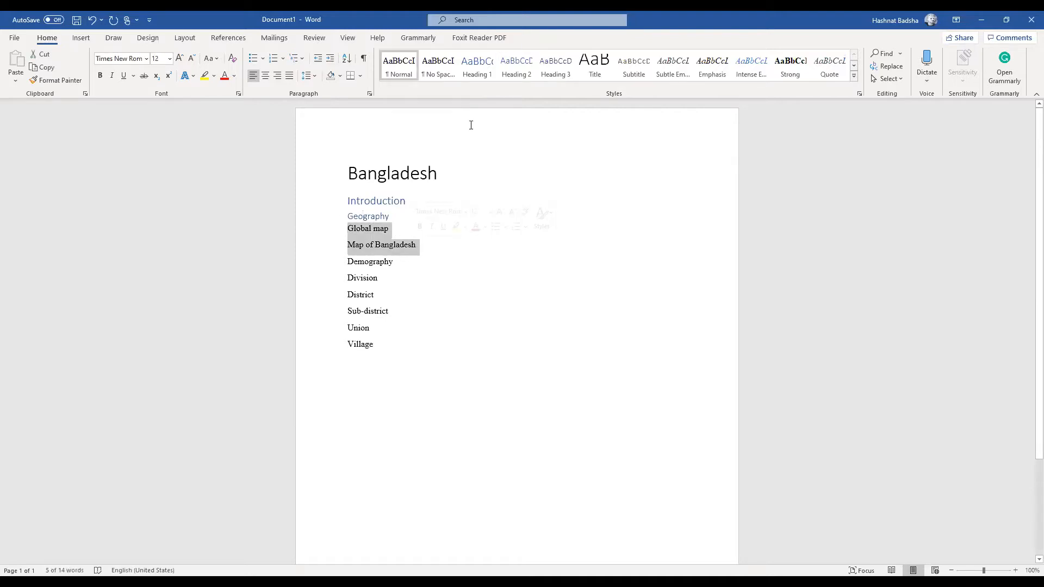
pyautogui.click(559, 69)
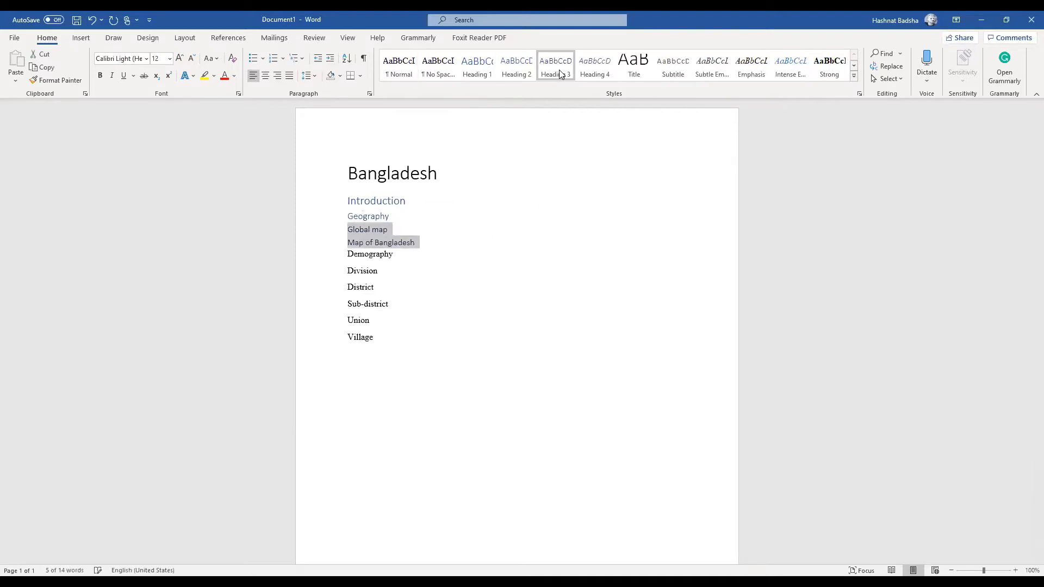
# Apply the Heading 2 style to the Demography line
pyautogui.click(392, 273)
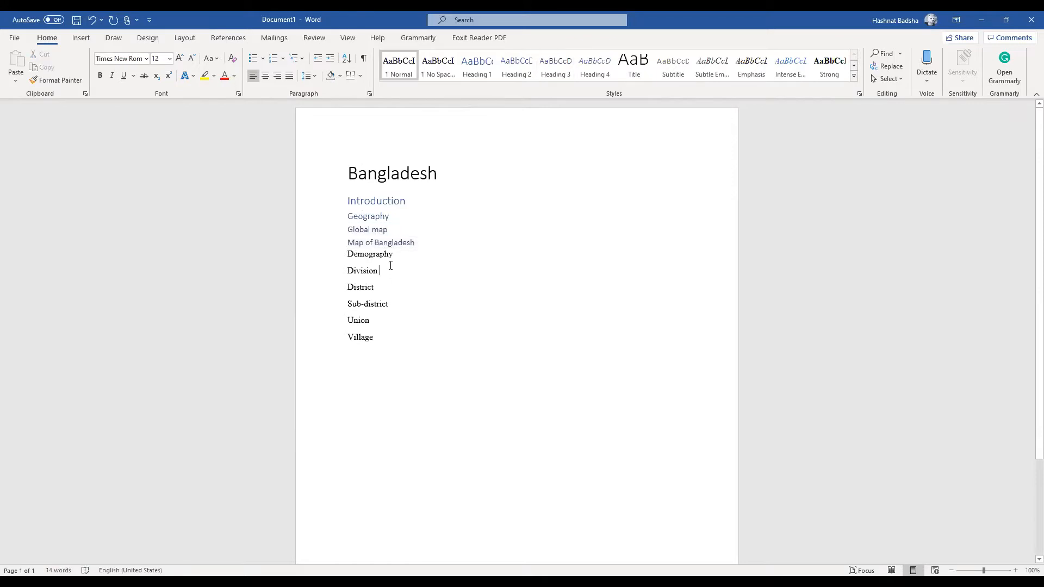
pyautogui.doubleClick(350, 258)
pyautogui.click(407, 256)
pyautogui.moveTo(396, 256); pyautogui.dragTo(349, 254)
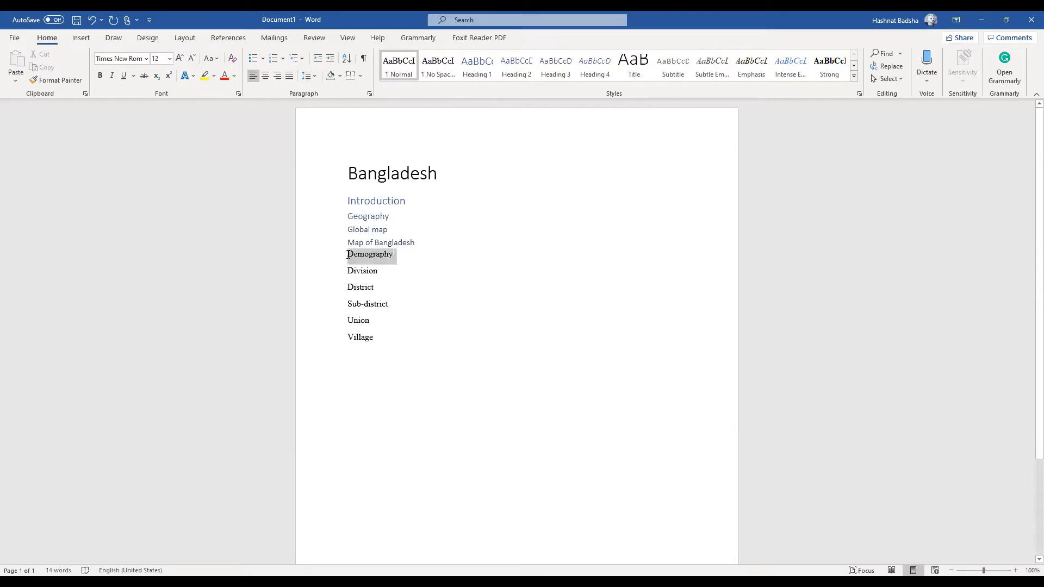
pyautogui.click(499, 71)
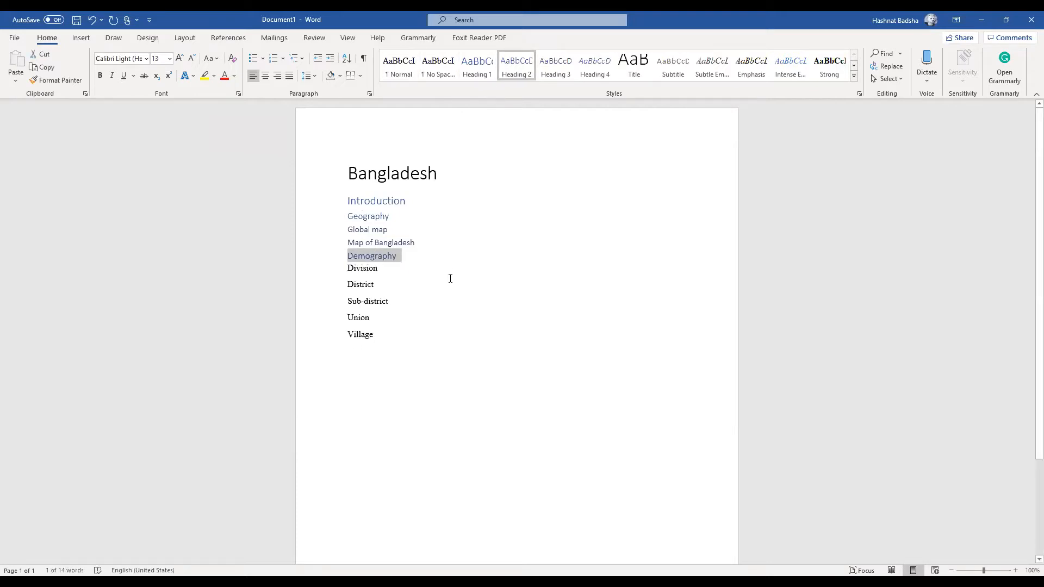
# Apply the Heading 1 style to the Division line
pyautogui.click(381, 274)
pyautogui.moveTo(380, 272); pyautogui.dragTo(347, 270)
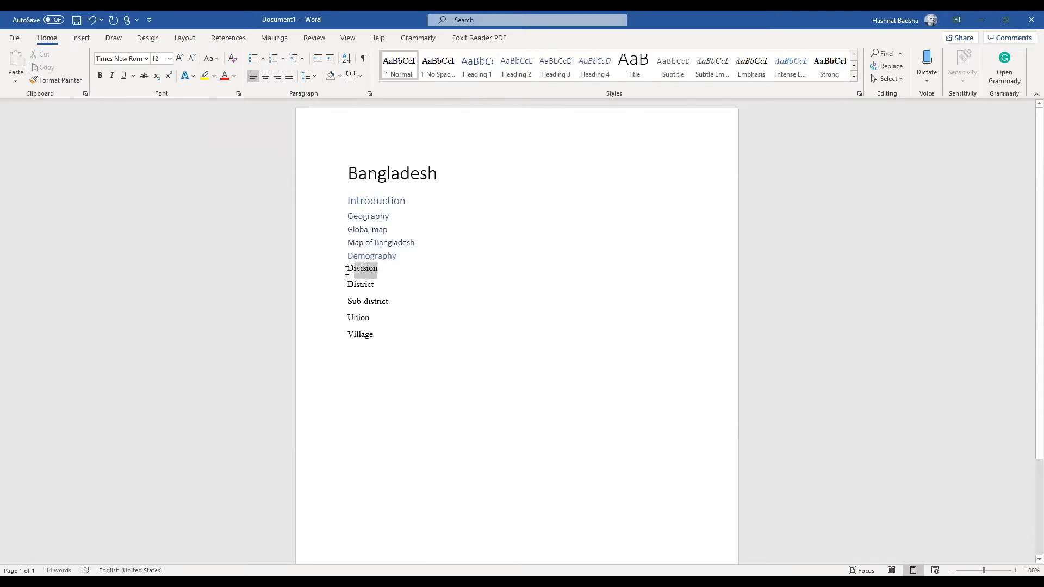
pyautogui.click(489, 74)
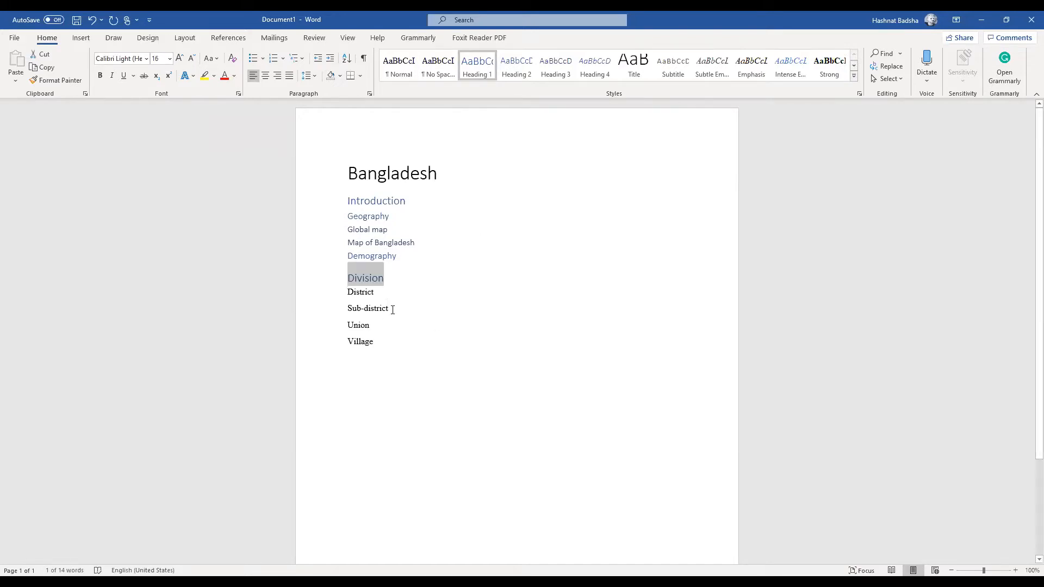
# Apply the Heading 2 style to the District line and the Heading 3 style to the Sub-district line
pyautogui.moveTo(376, 294); pyautogui.dragTo(350, 294)
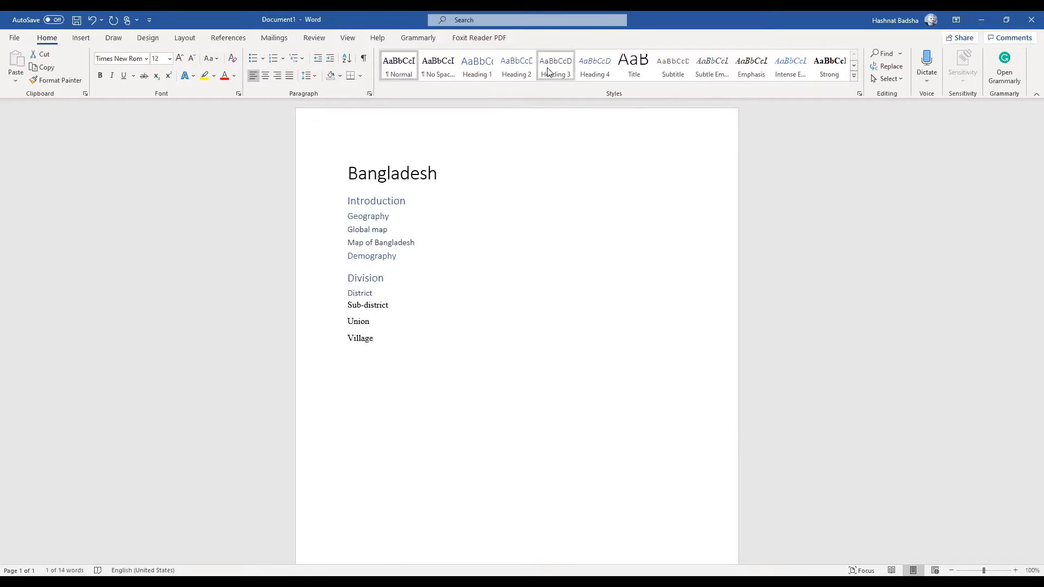
pyautogui.click(522, 71)
pyautogui.moveTo(393, 302); pyautogui.dragTo(348, 309)
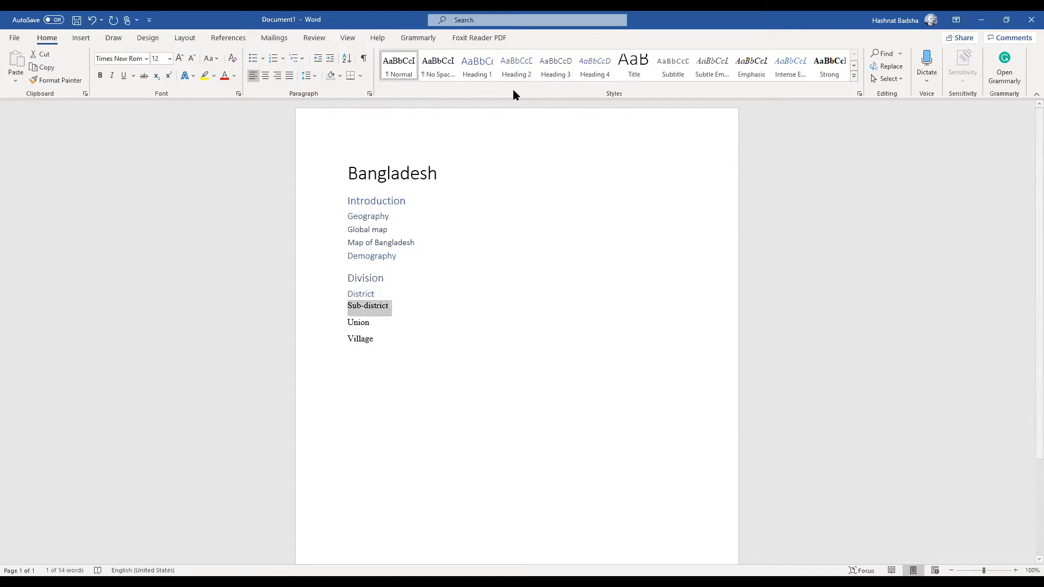
pyautogui.click(559, 67)
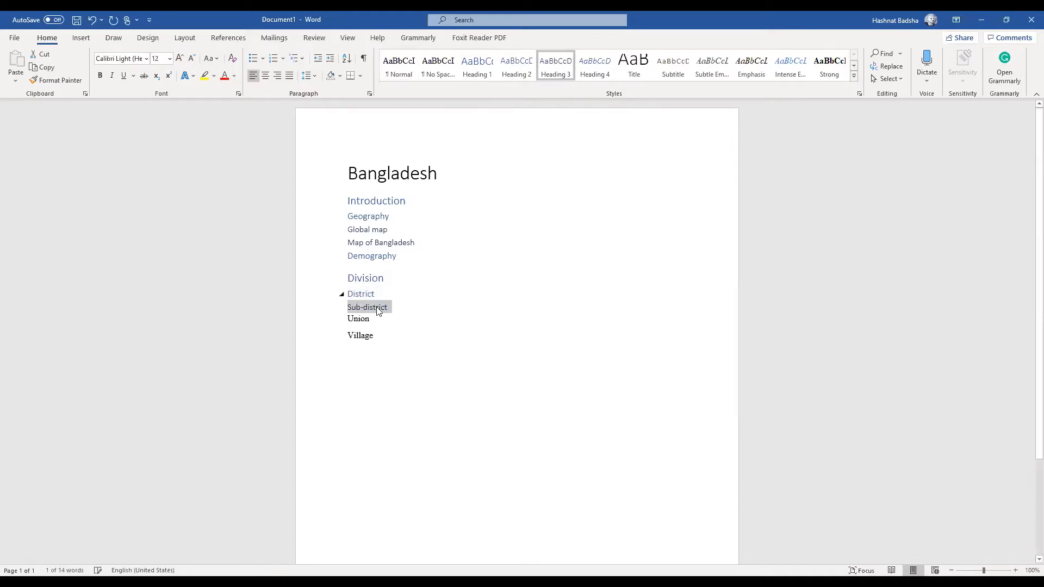
pyautogui.click(374, 321)
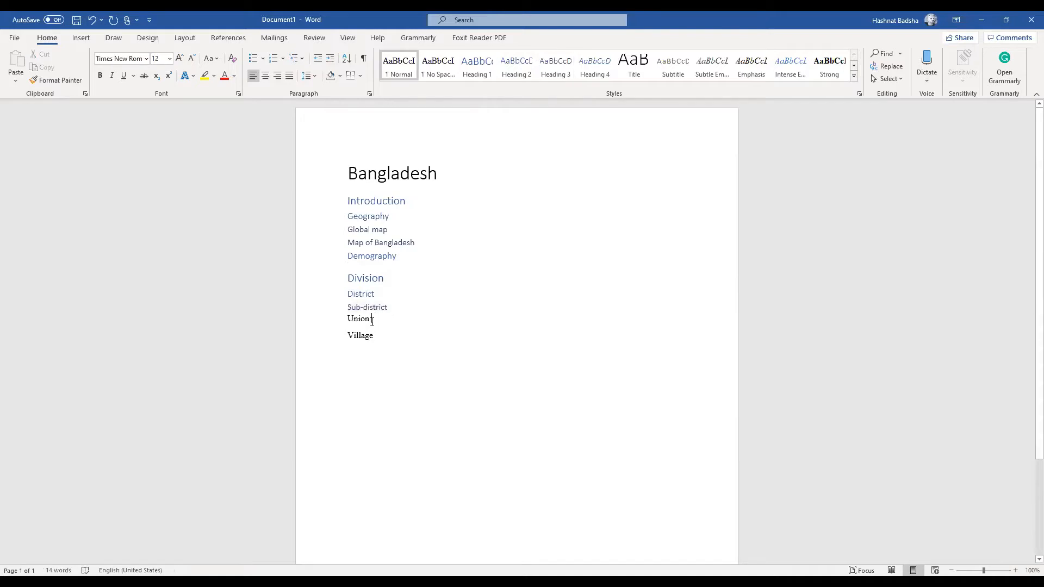
pyautogui.doubleClick(367, 323)
pyautogui.click(368, 322)
pyautogui.moveTo(374, 337); pyautogui.dragTo(349, 321)
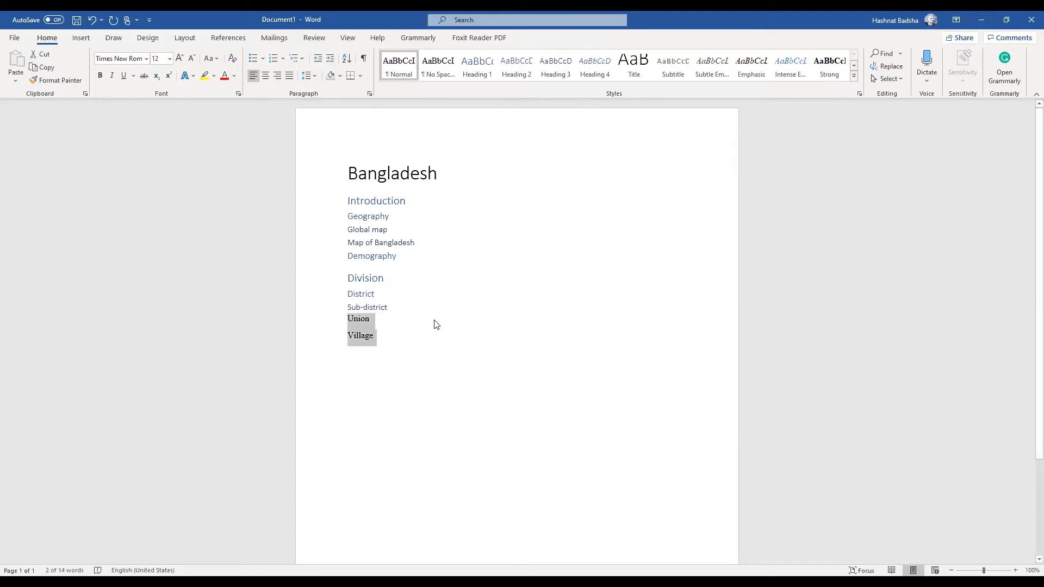
pyautogui.click(371, 336)
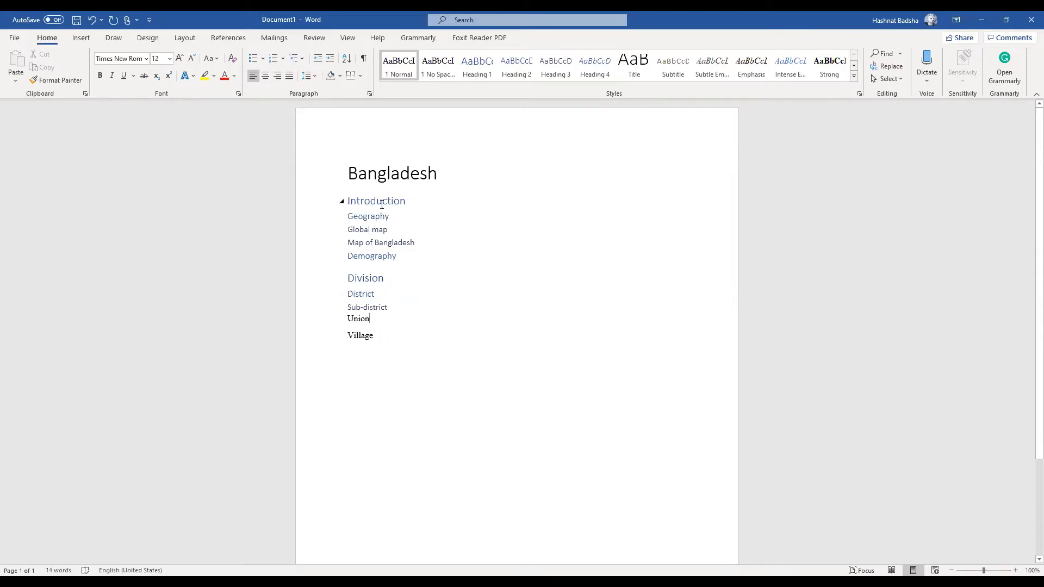
# Modify the Title style used by the Bangladesh line, changing its font to Arial
pyautogui.click(421, 173)
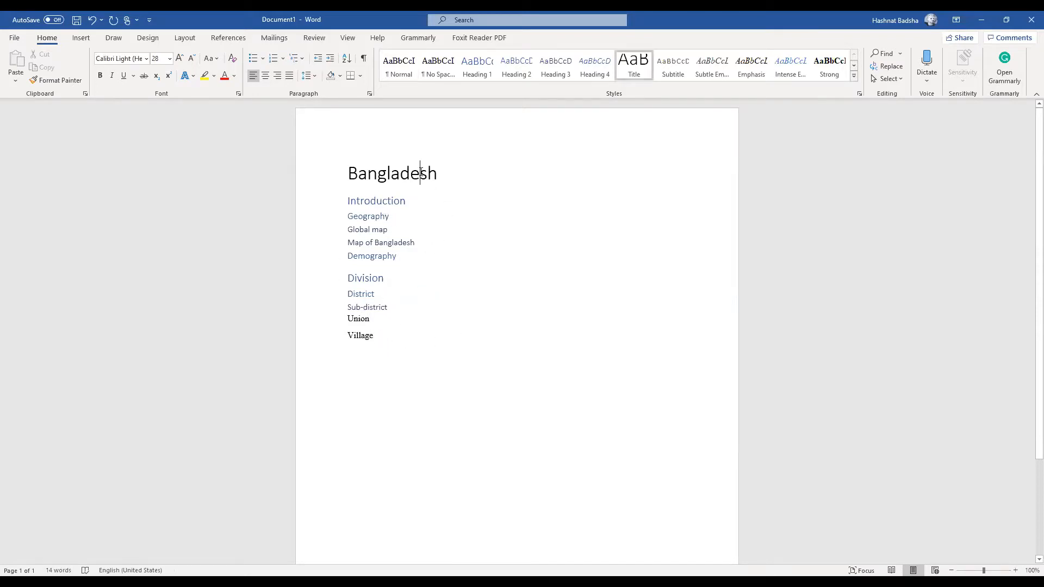
pyautogui.rightClick(633, 64)
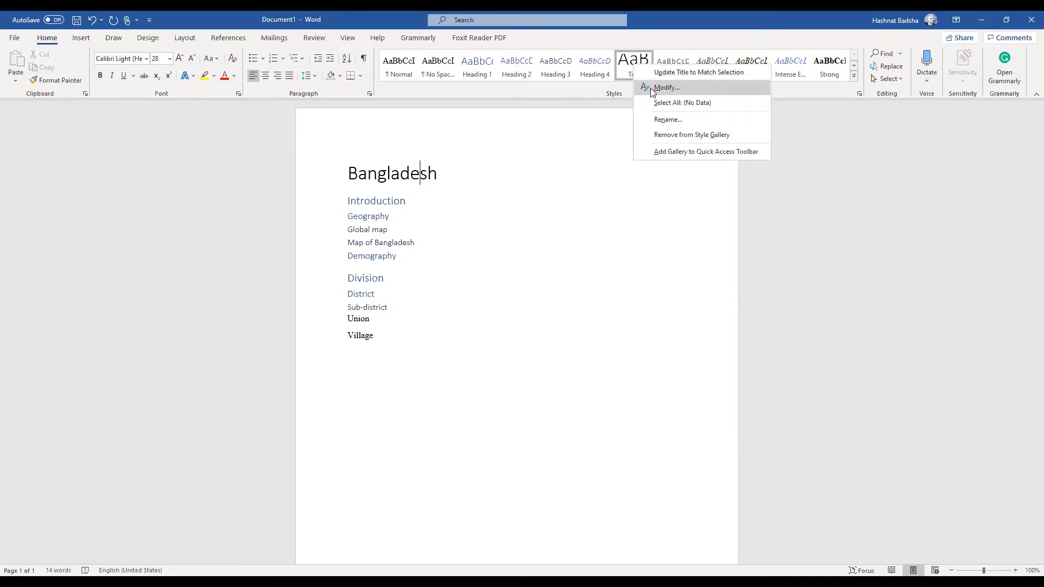
pyautogui.click(652, 88)
pyautogui.click(658, 144)
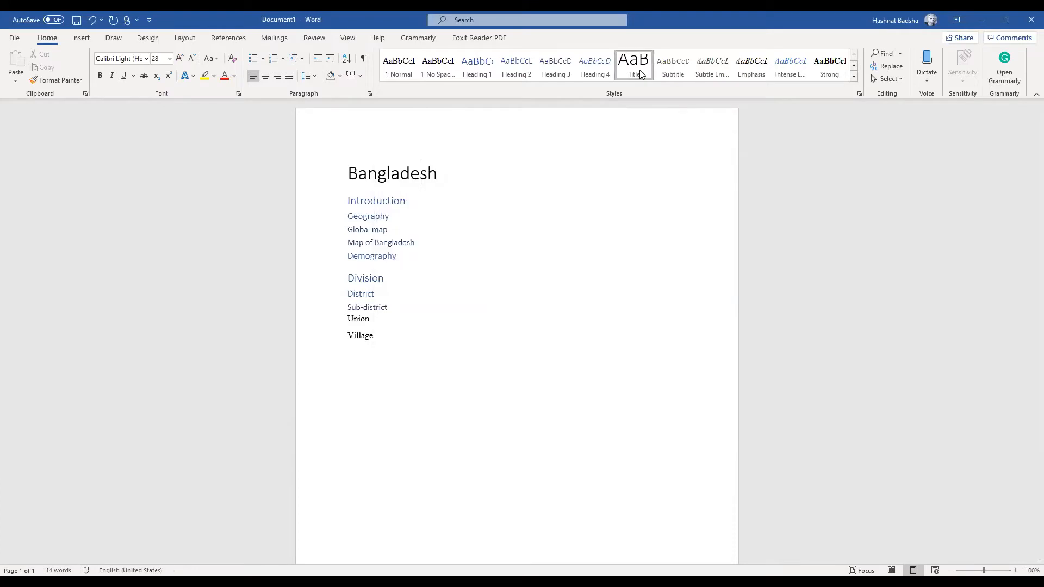
pyautogui.rightClick(642, 71)
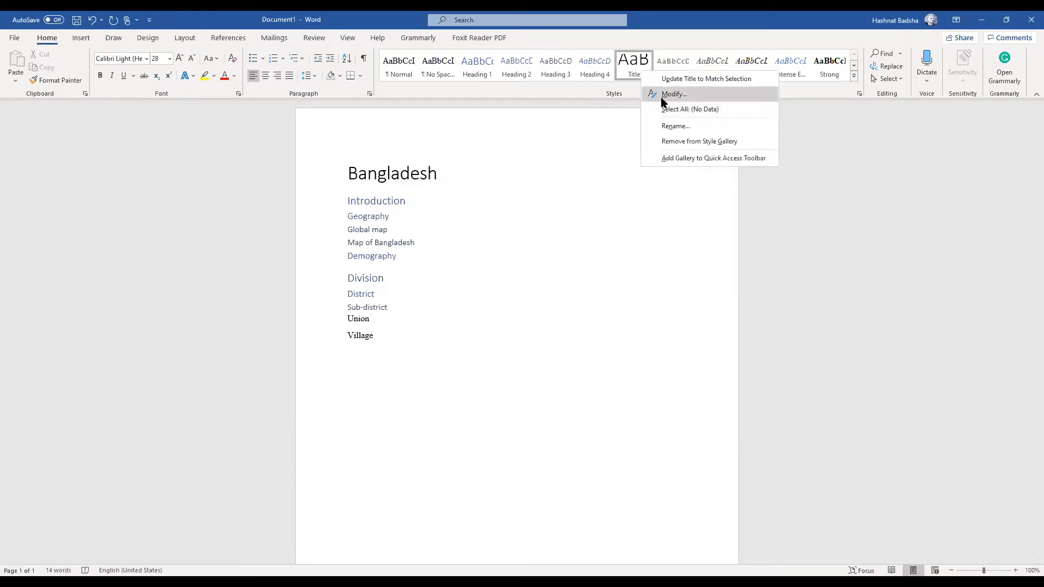
pyautogui.click(663, 94)
pyautogui.moveTo(598, 142); pyautogui.dragTo(806, 103)
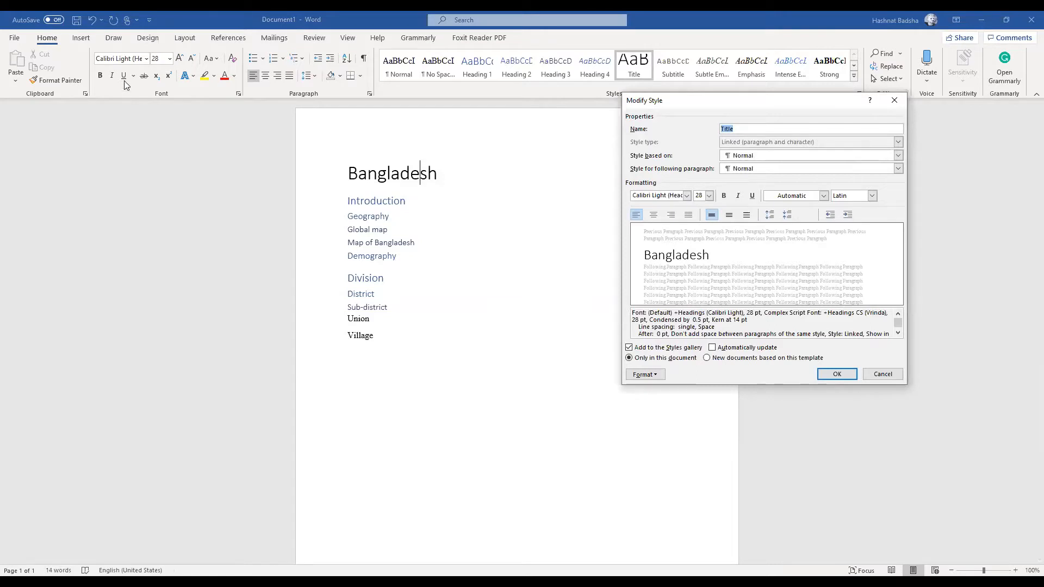
pyautogui.click(687, 195)
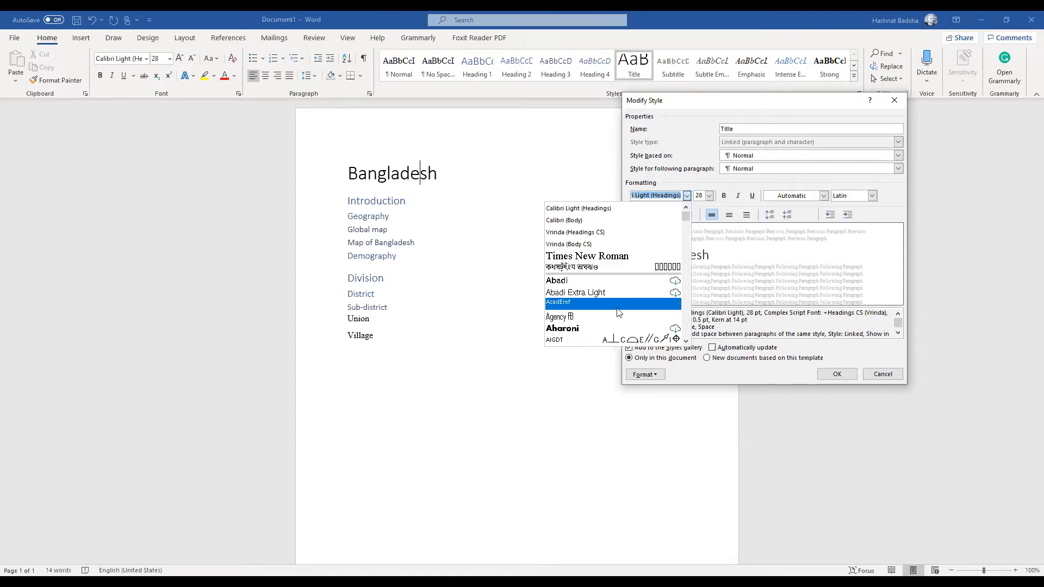
pyautogui.moveTo(688, 214); pyautogui.dragTo(687, 223)
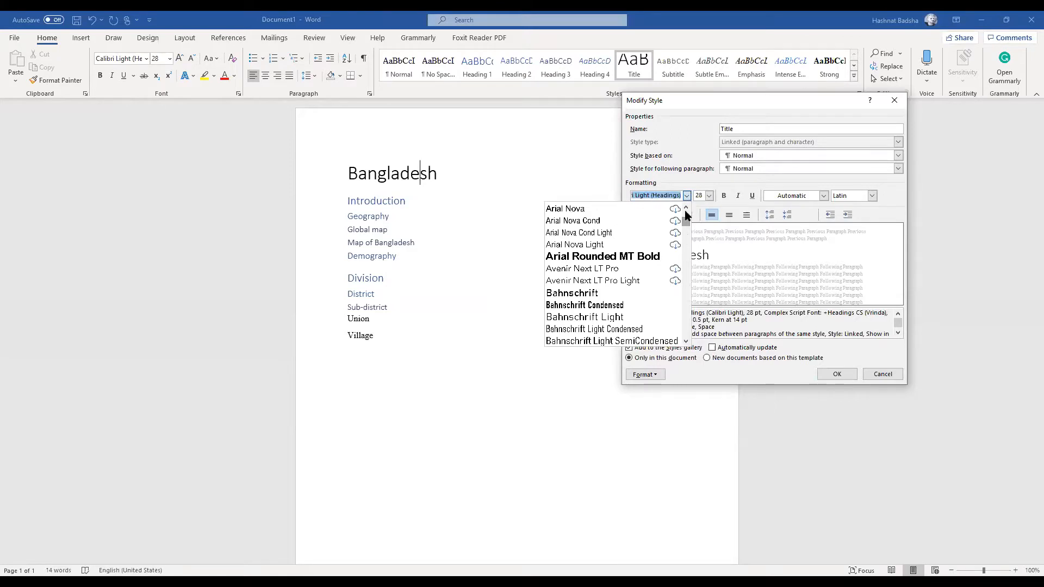
pyautogui.click(685, 210)
pyautogui.click(685, 210)
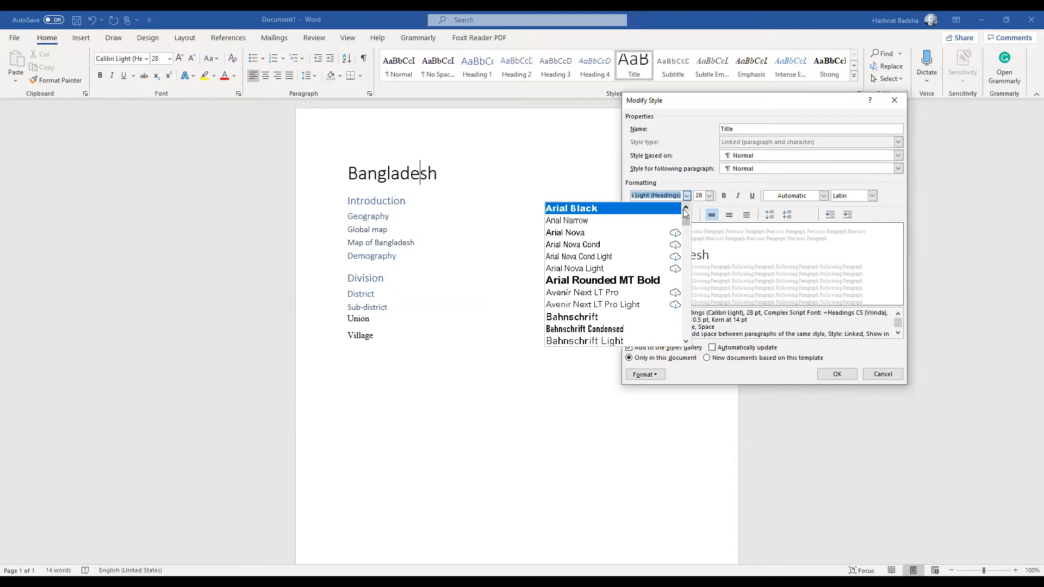
pyautogui.click(686, 210)
pyautogui.click(653, 209)
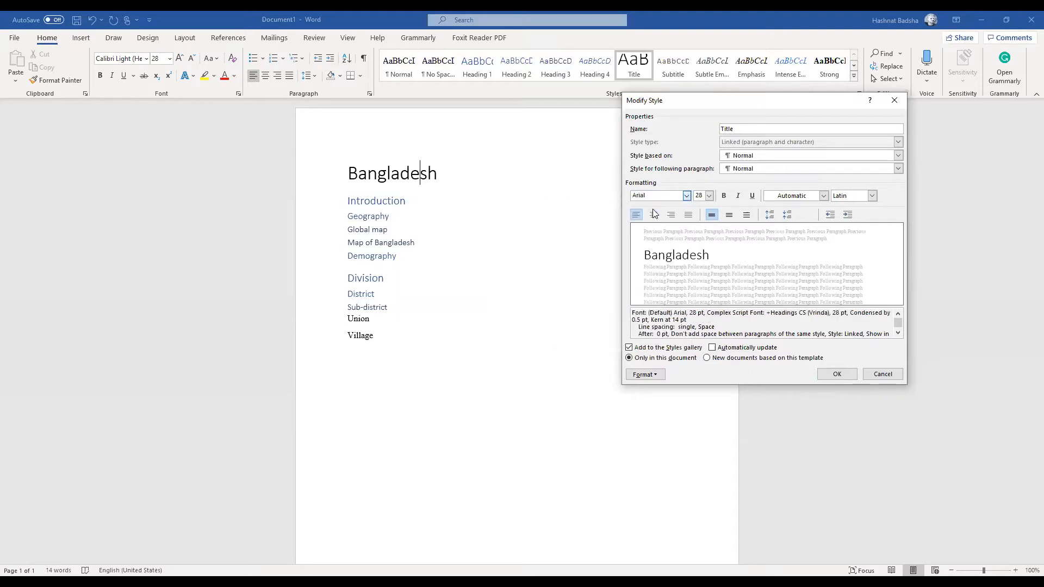
# Set the Title style's font size to 20 and make it bold
pyautogui.doubleClick(701, 196)
pyautogui.write('2')
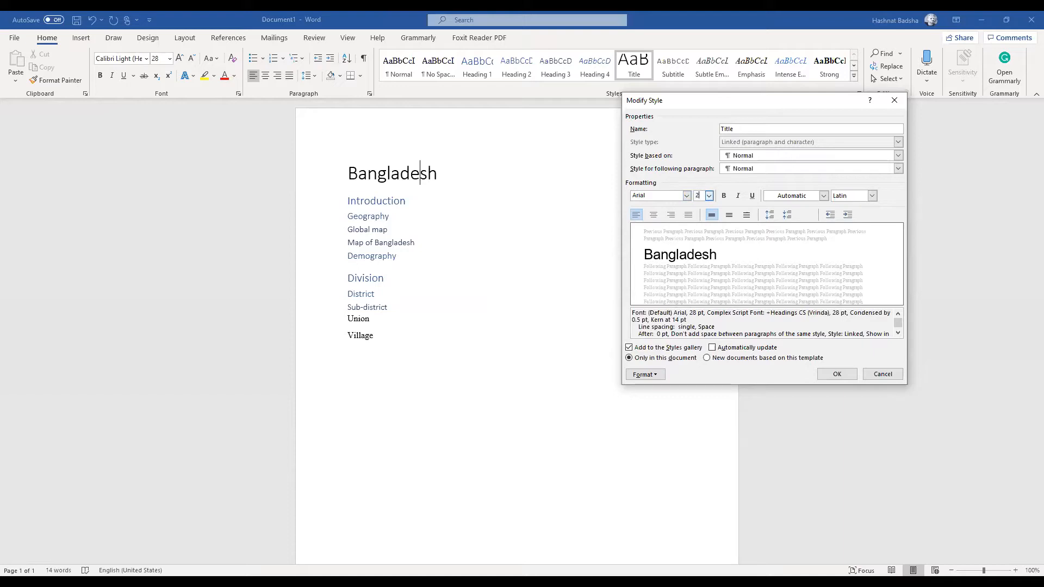
pyautogui.click(725, 195)
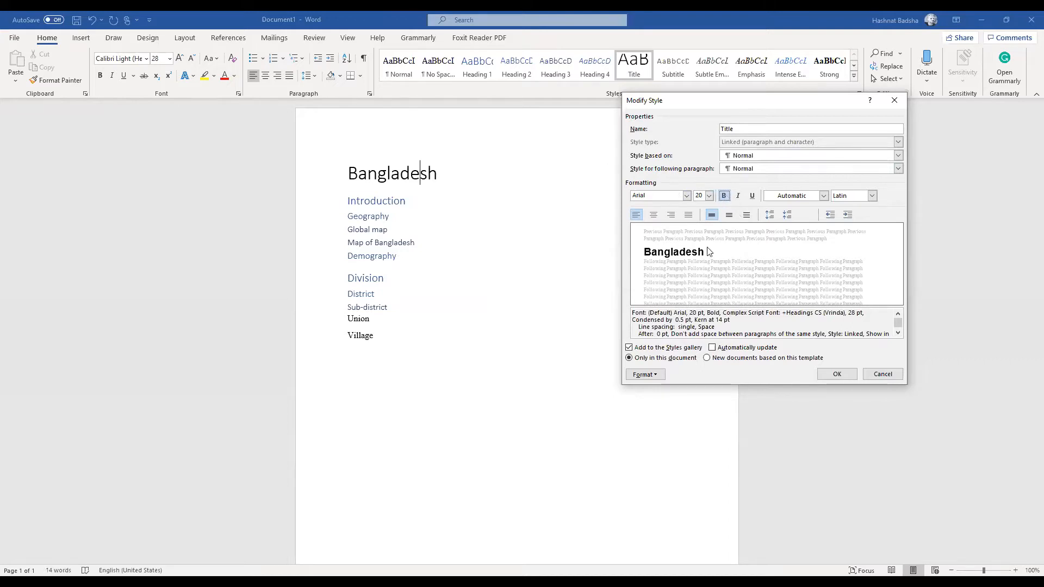
# Add the All caps font effect to the Title style and apply the style changes
pyautogui.click(656, 377)
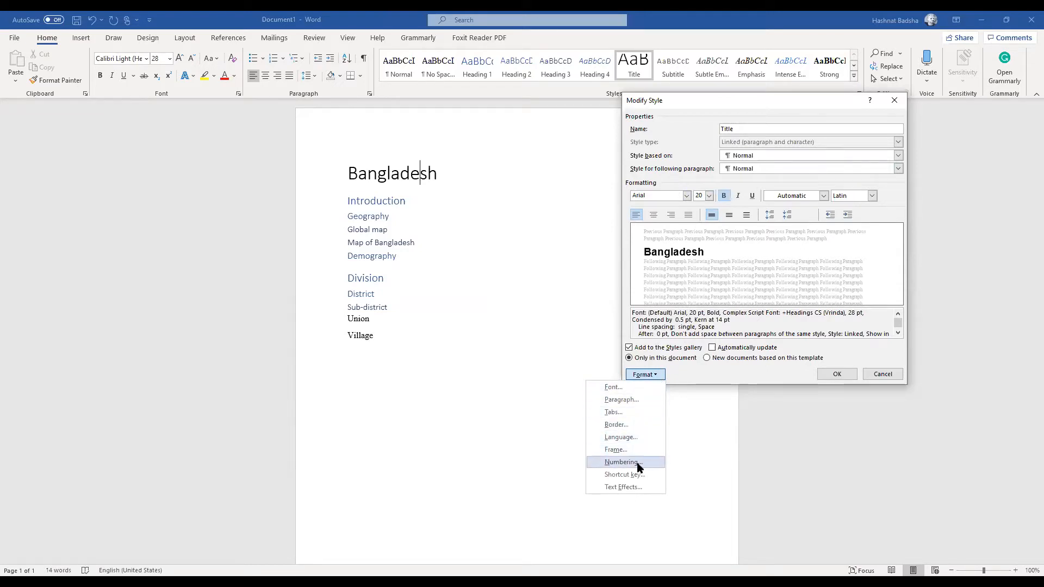
pyautogui.click(644, 388)
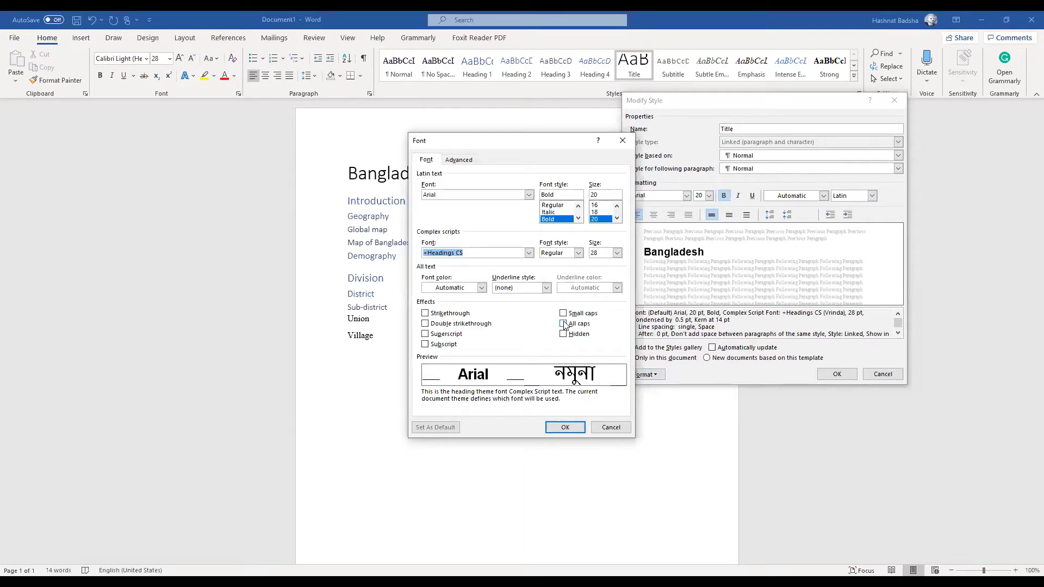
pyautogui.click(564, 324)
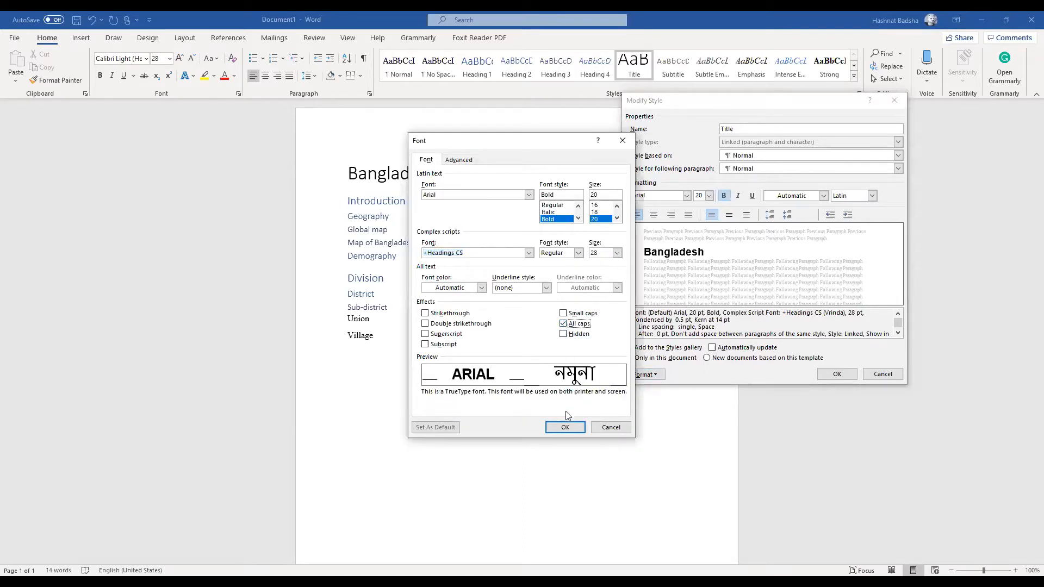
pyautogui.click(565, 429)
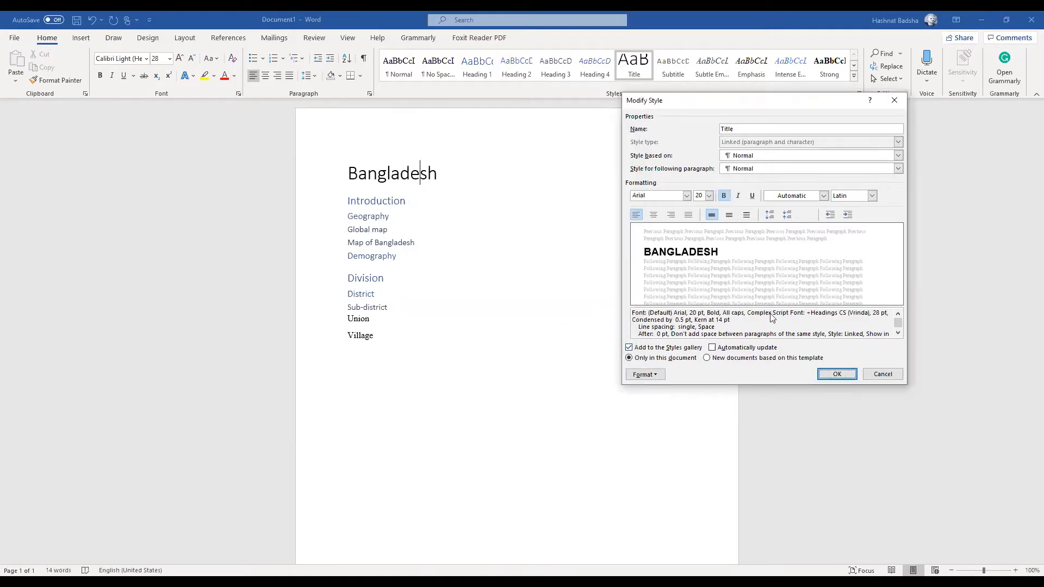
pyautogui.click(836, 375)
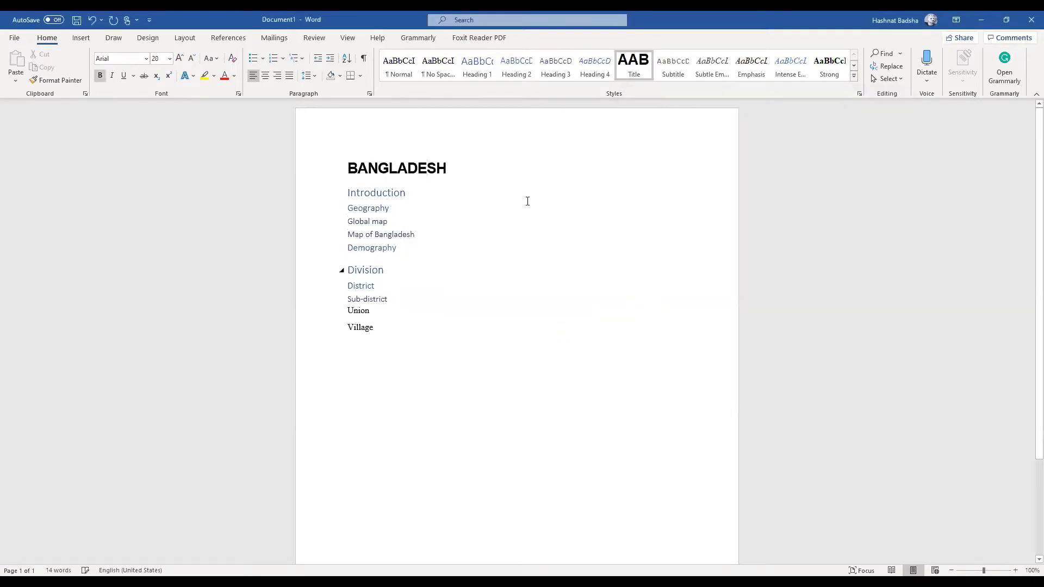
# Modify the Title style so its paragraphs are centred, and apply the style changes
pyautogui.rightClick(634, 68)
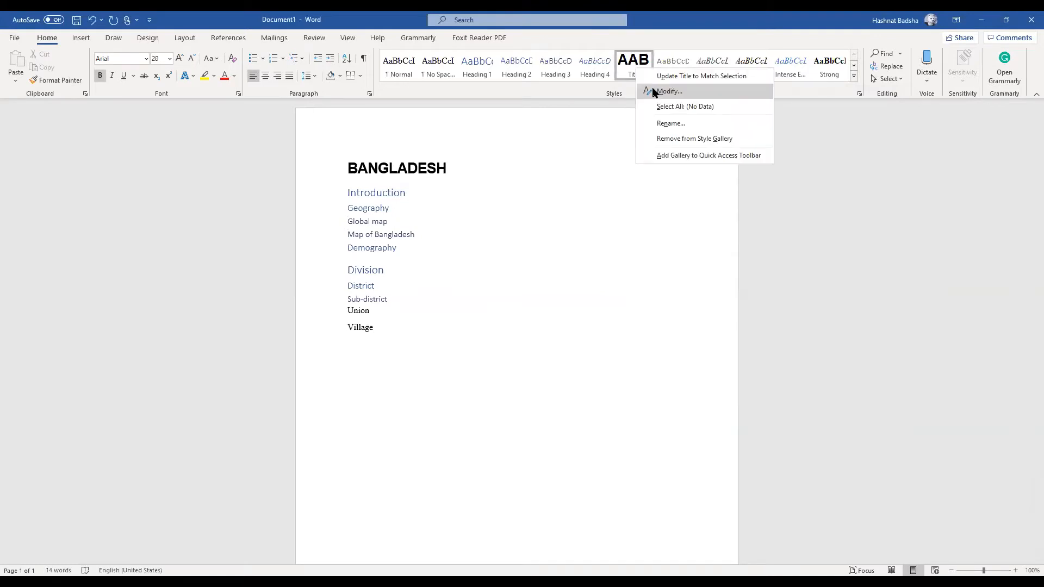
pyautogui.click(655, 92)
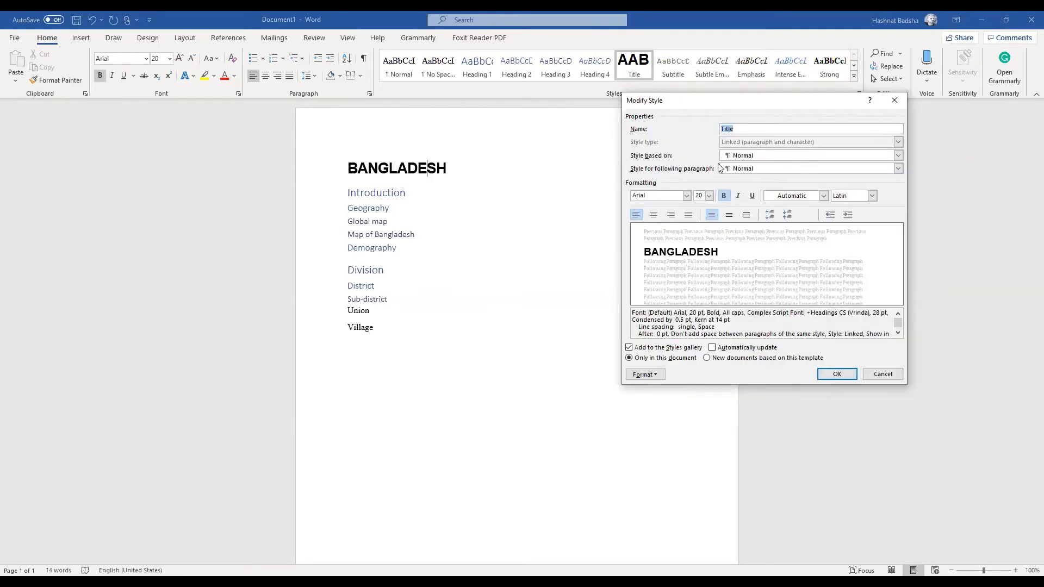
pyautogui.click(653, 215)
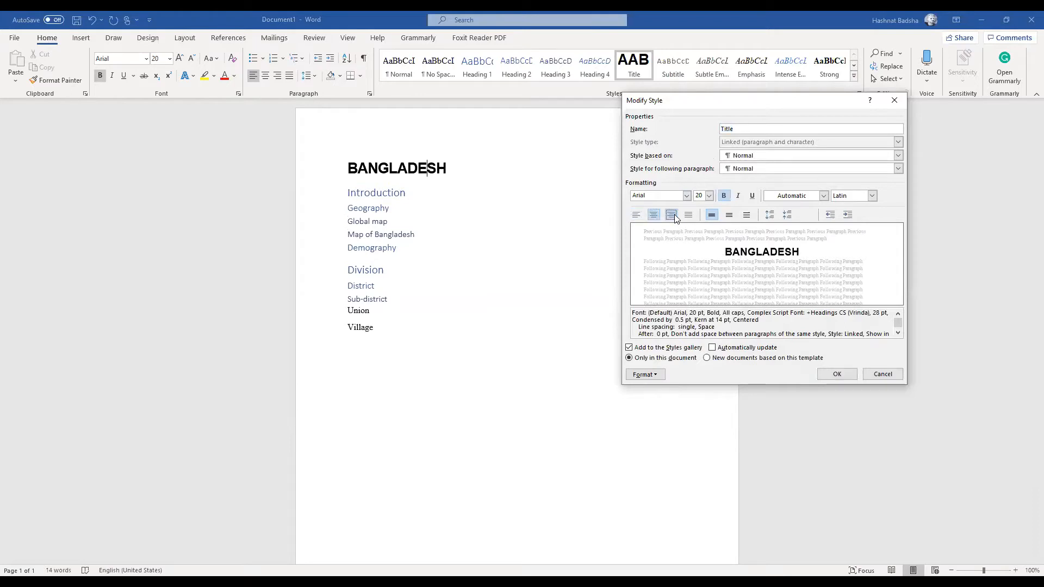
pyautogui.click(673, 215)
pyautogui.click(689, 215)
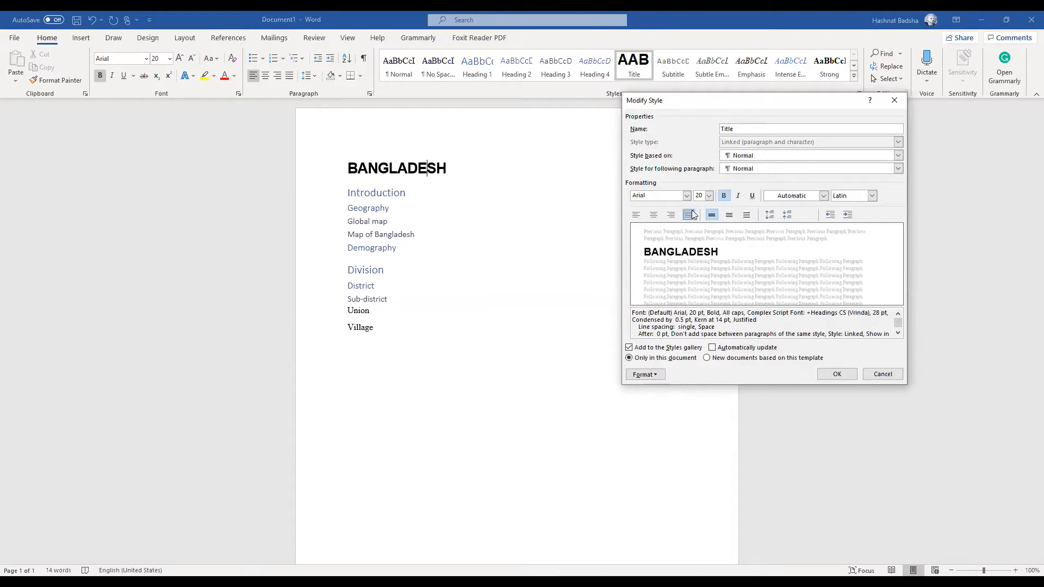
pyautogui.click(653, 216)
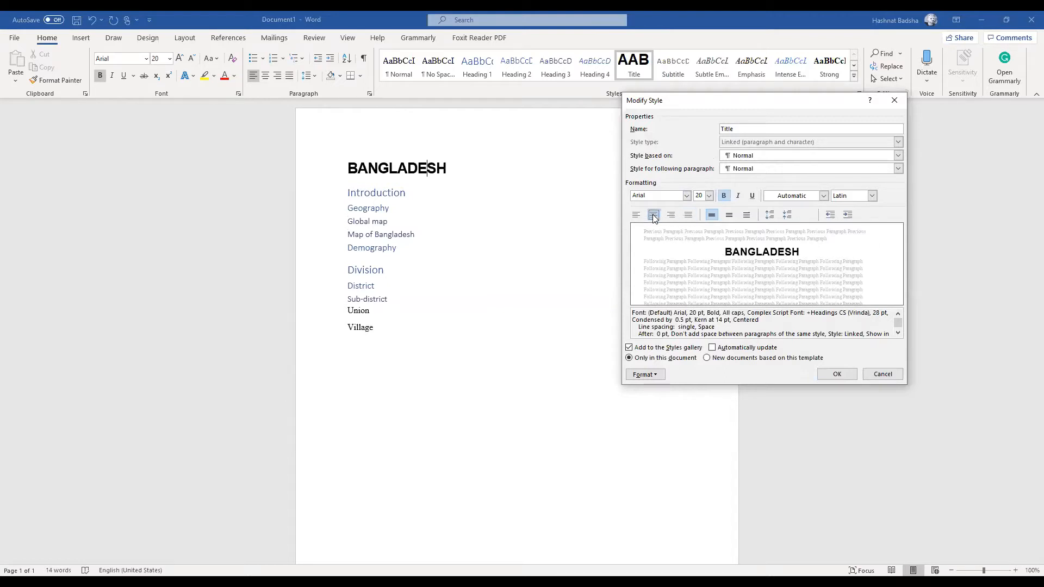
pyautogui.click(839, 374)
pyautogui.click(632, 275)
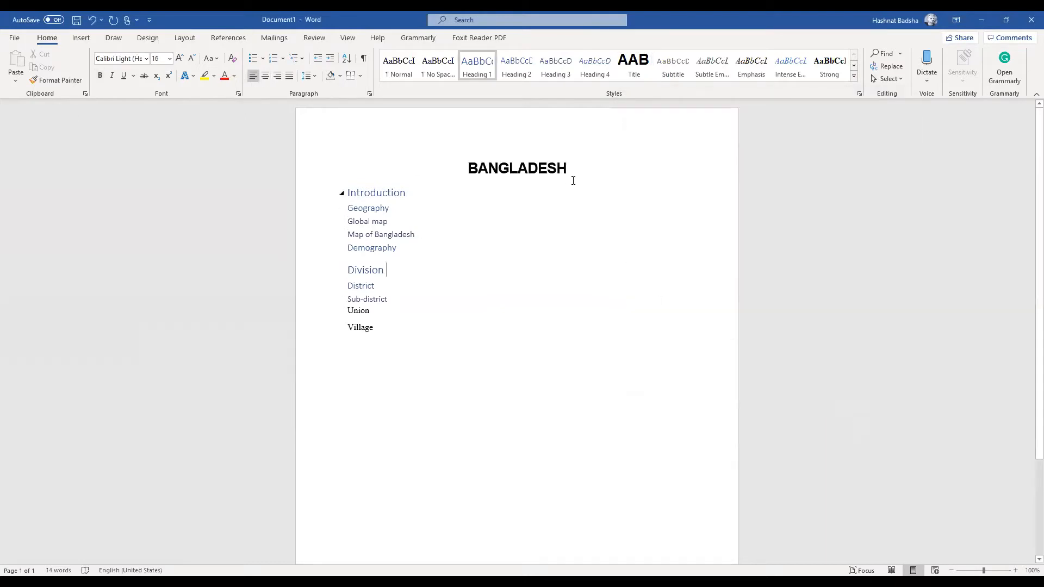
pyautogui.click(575, 165)
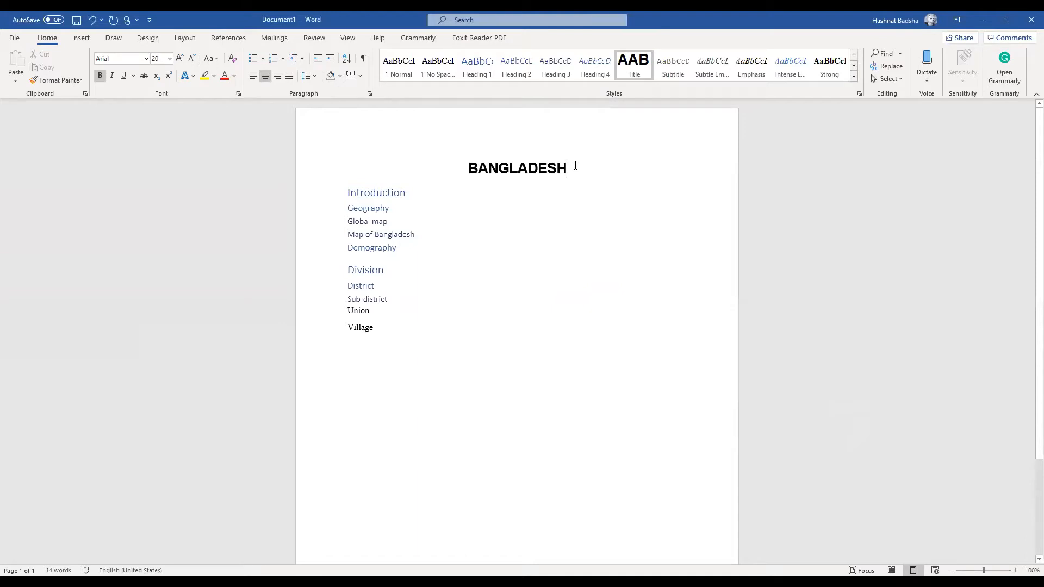
pyautogui.write('SFJ')
pyautogui.press('BackSpace')
pyautogui.press('BackSpace')
pyautogui.press('BackSpace')
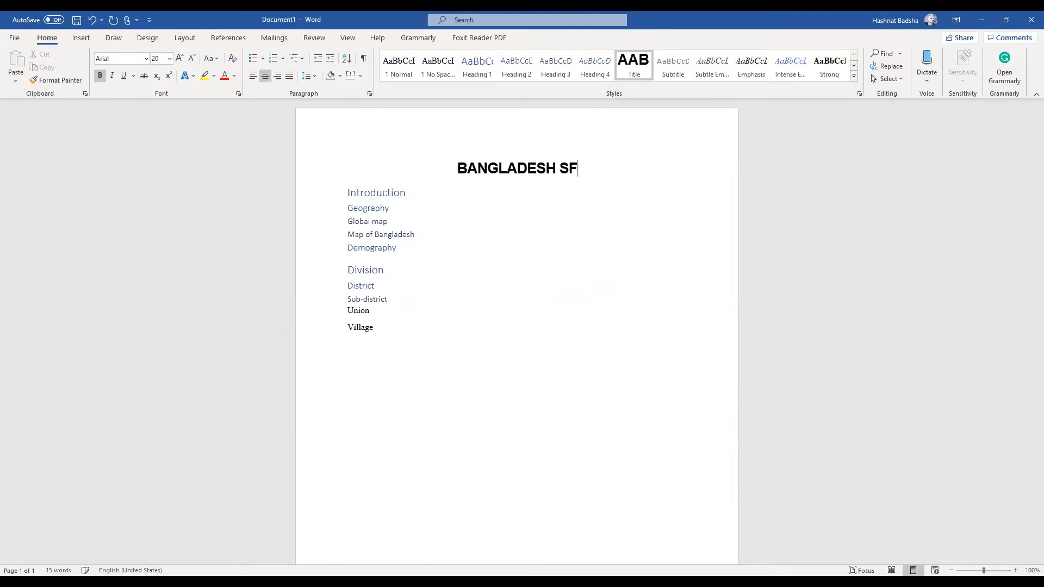
pyautogui.write('ASDFHJH')
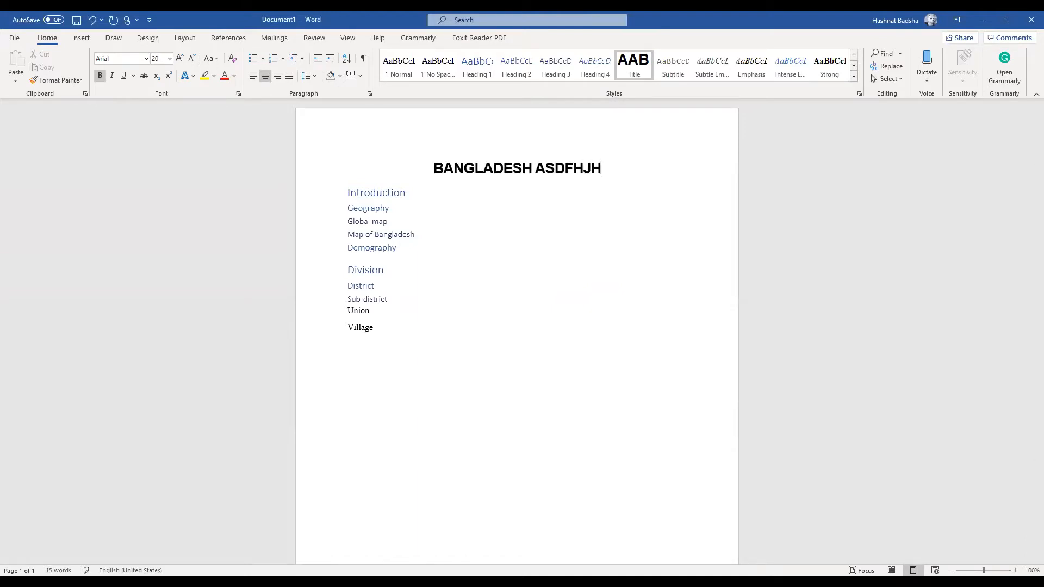
pyautogui.press('BackSpace')
pyautogui.press('BackSpace')
pyautogui.press('BackSpace')
pyautogui.press('BackSpace')
pyautogui.press('BackSpace')
pyautogui.press('BackSpace')
pyautogui.press('BackSpace')
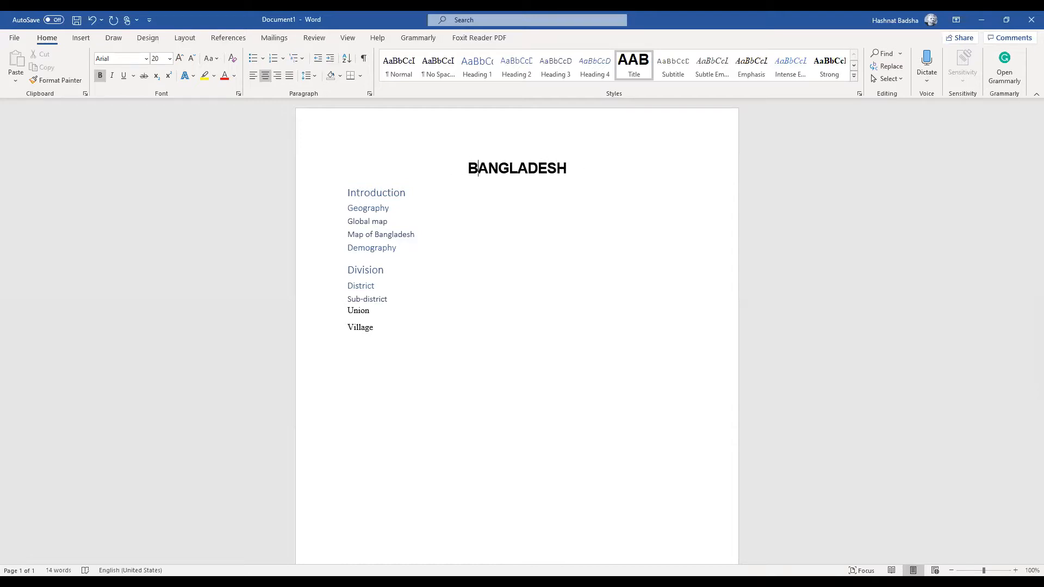
# Insert the words "BEAUTY OF" before BANGLADESH in the document title
pyautogui.write('B')
pyautogui.press('Left')
pyautogui.write('E')
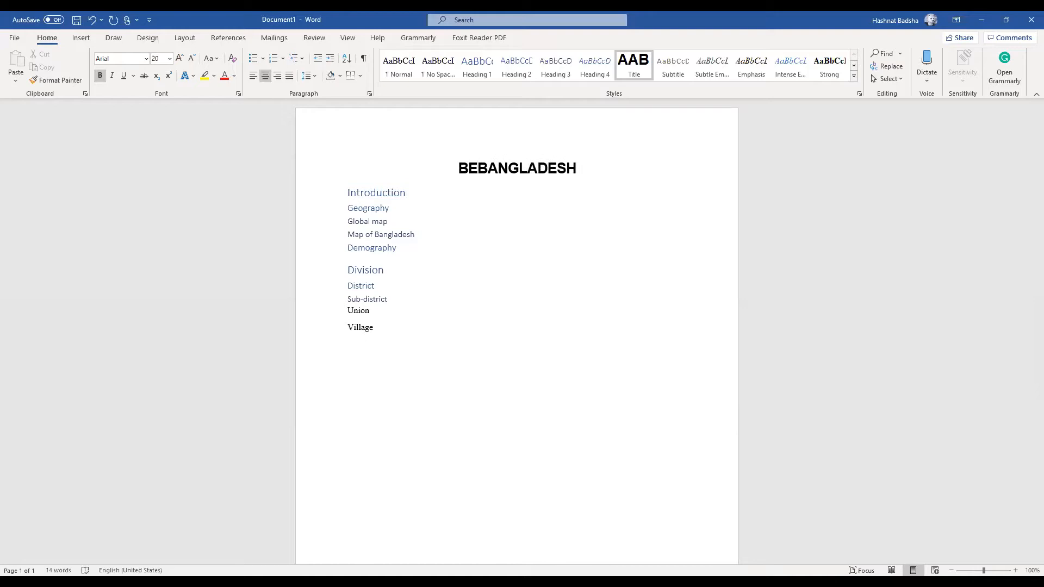
pyautogui.write('AUTY OF')
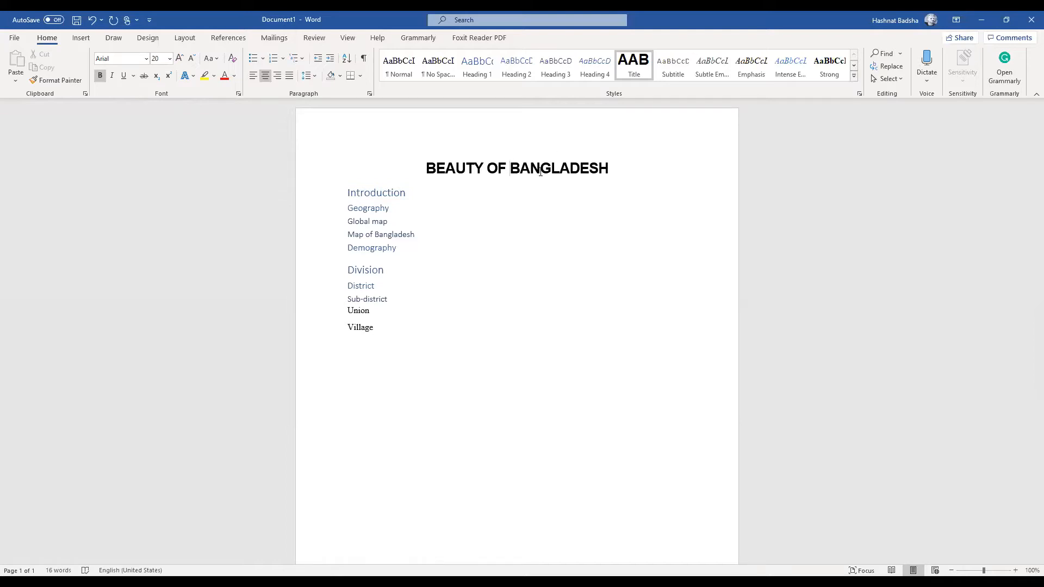
# Set the Title style's font colour to standard green and add an empty line below the title
pyautogui.rightClick(631, 78)
pyautogui.click(655, 101)
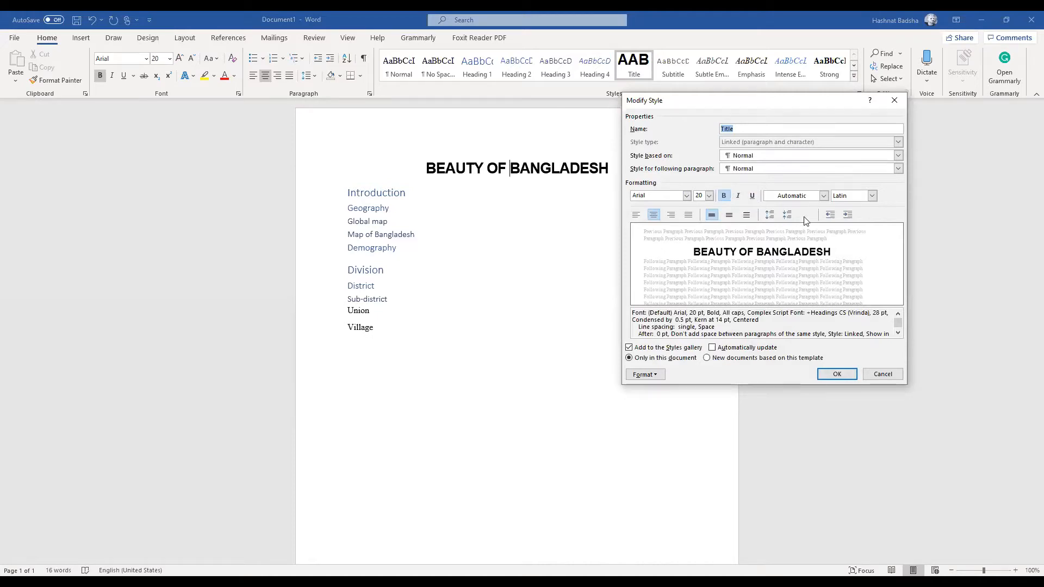
pyautogui.click(824, 195)
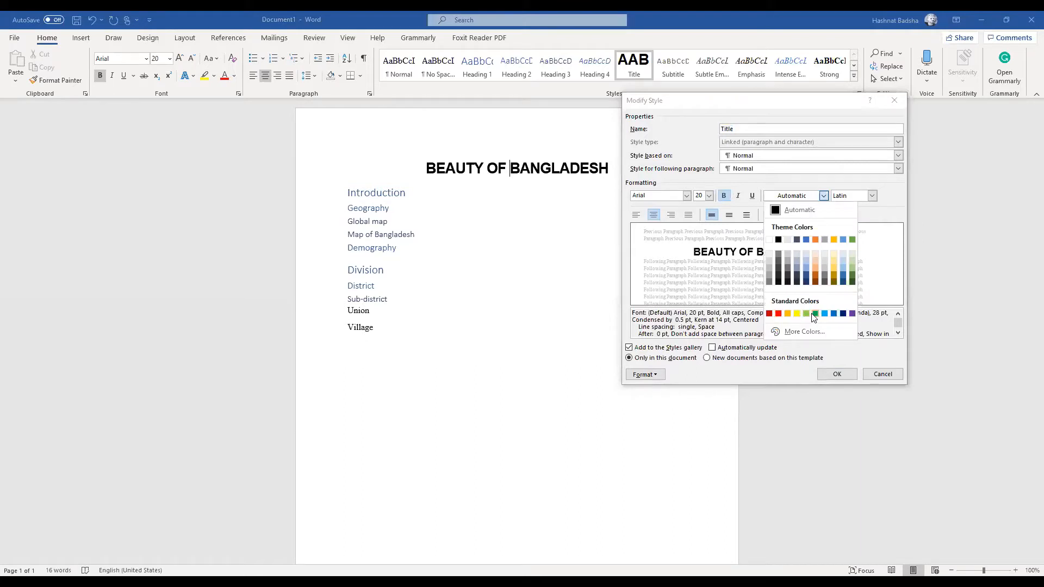
pyautogui.click(815, 313)
pyautogui.click(837, 374)
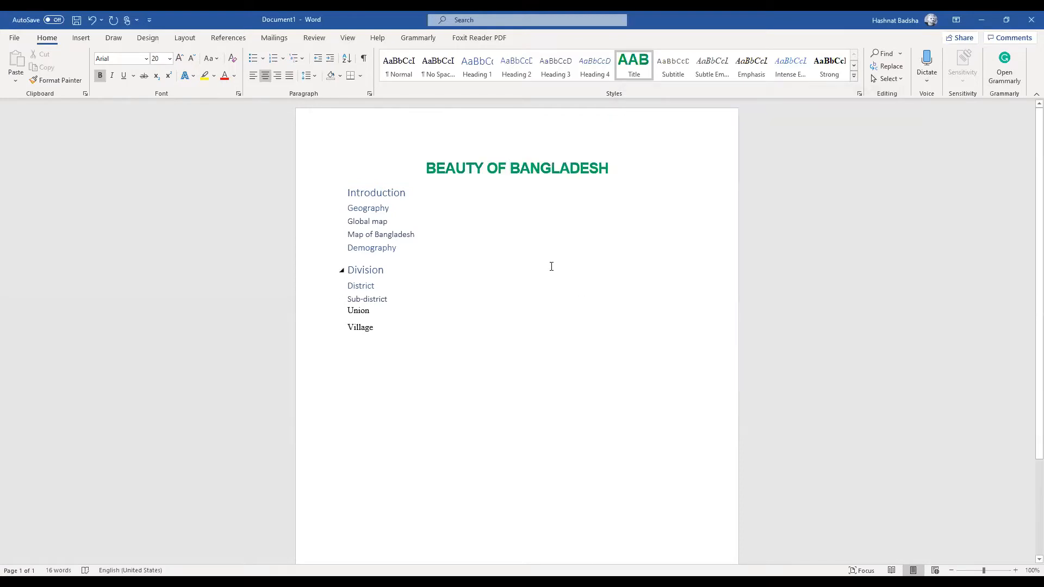
pyautogui.press('End')
pyautogui.press('Return')
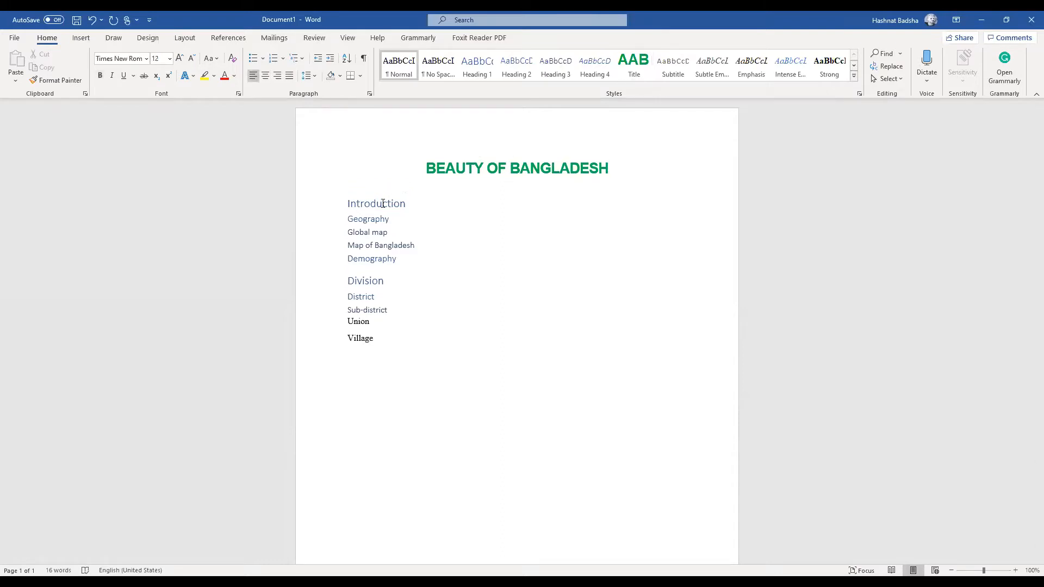
# Modify the Heading 1 style to use the Automatic font colour, Times New Roman and bold
pyautogui.rightClick(472, 65)
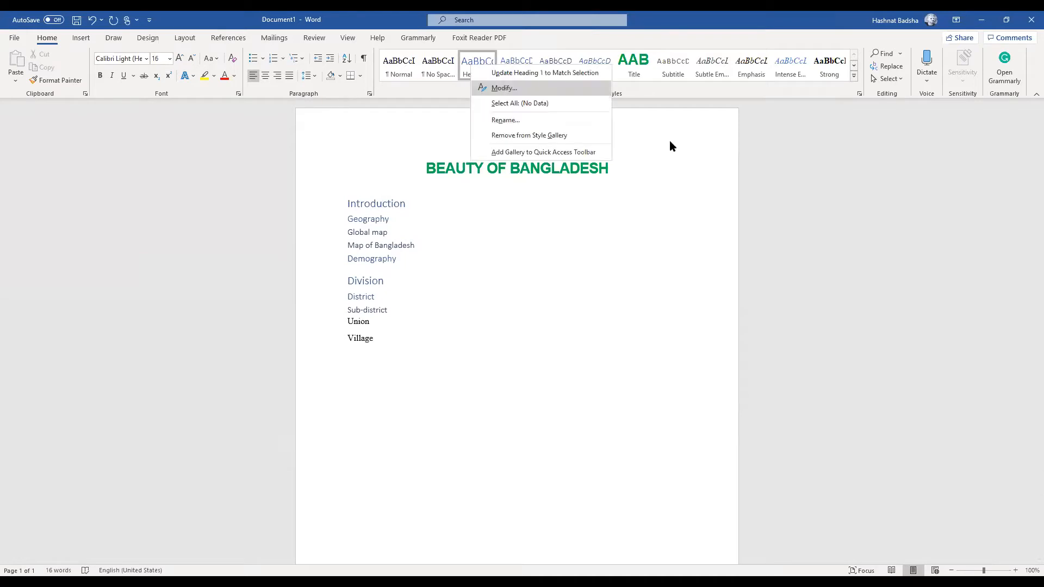
pyautogui.press('Return')
pyautogui.click(823, 196)
pyautogui.click(784, 213)
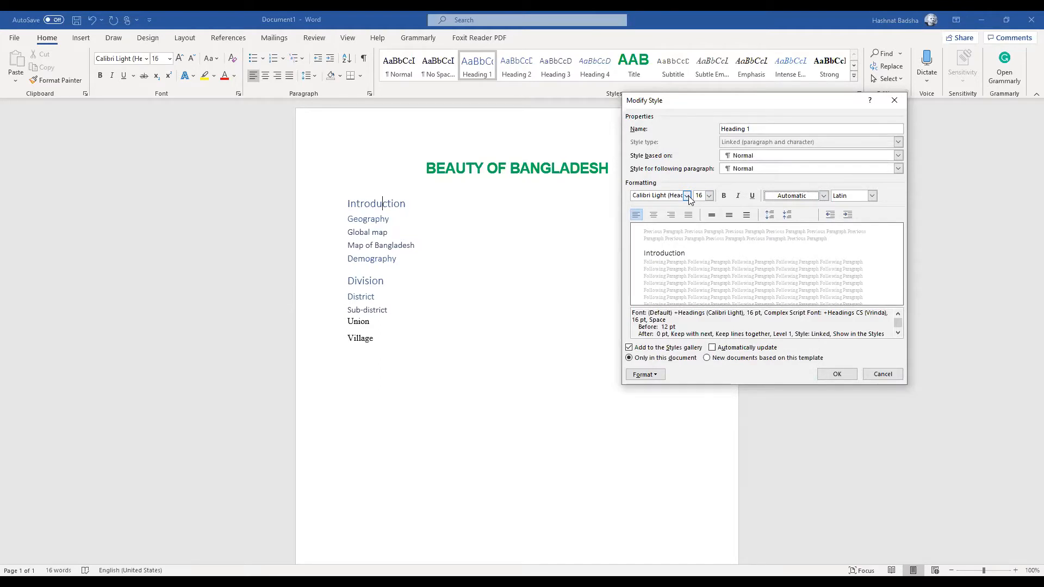
pyautogui.click(687, 197)
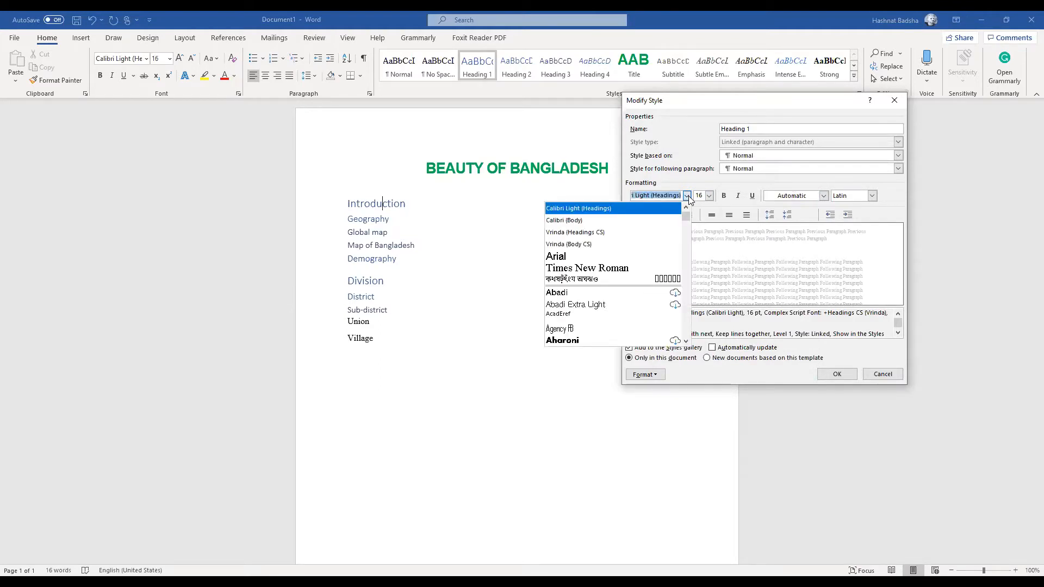
pyautogui.click(630, 269)
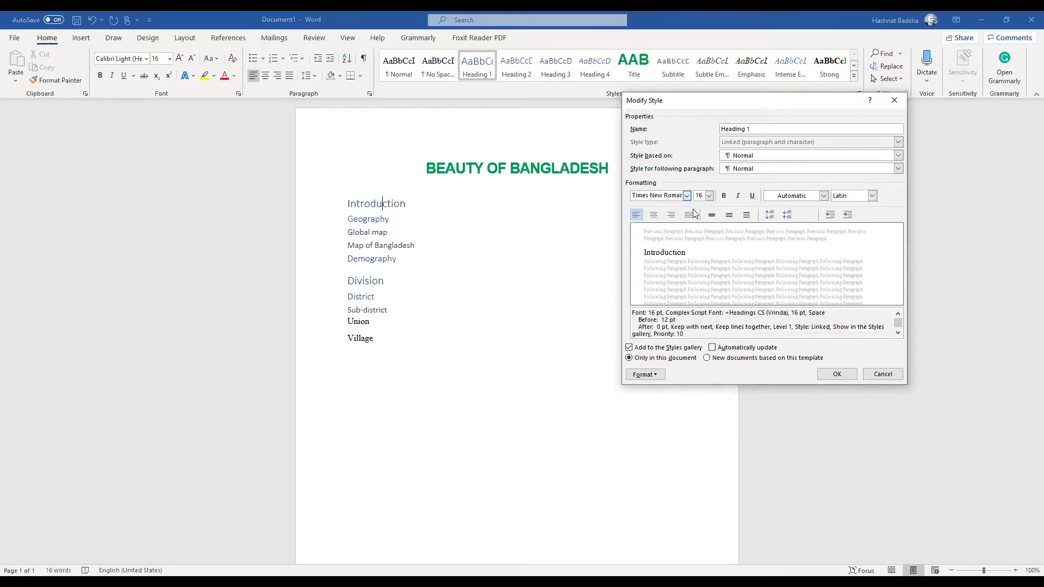
pyautogui.click(725, 195)
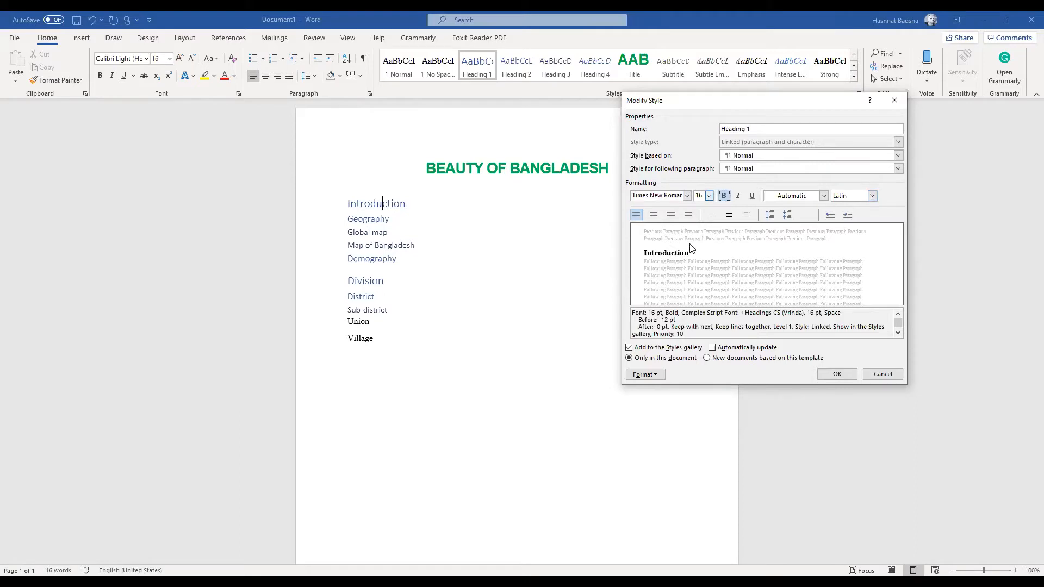
# Set the Heading 1 style's paragraph spacing after to 12 pt and apply the style changes
pyautogui.click(654, 375)
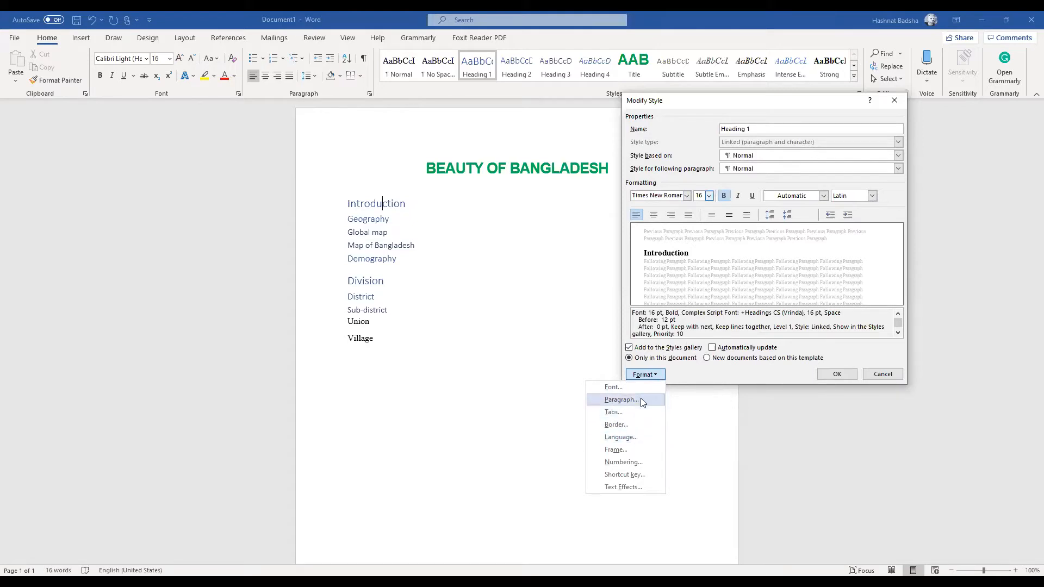
pyautogui.click(620, 399)
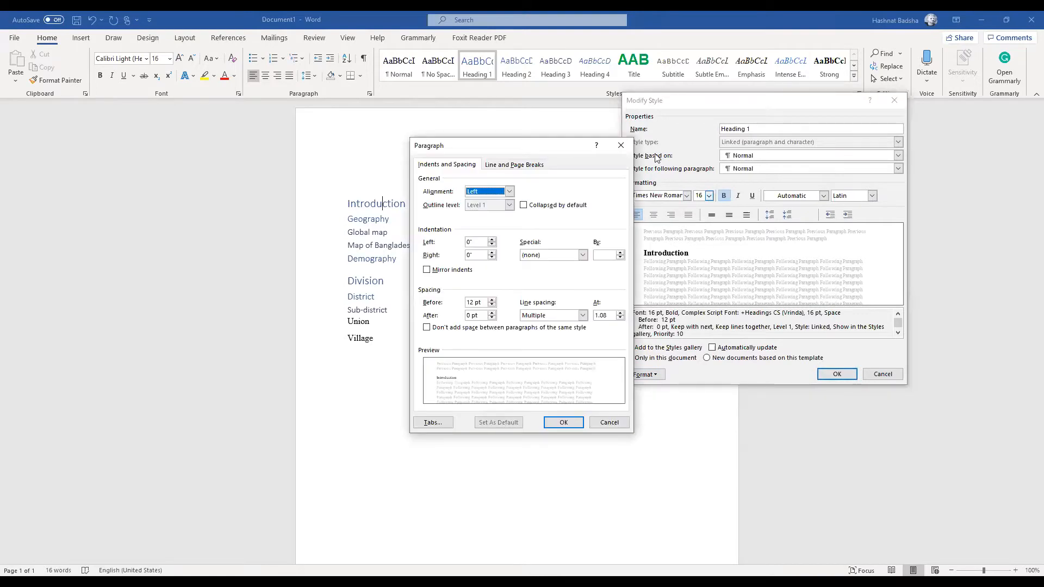
pyautogui.moveTo(552, 146); pyautogui.dragTo(656, 154)
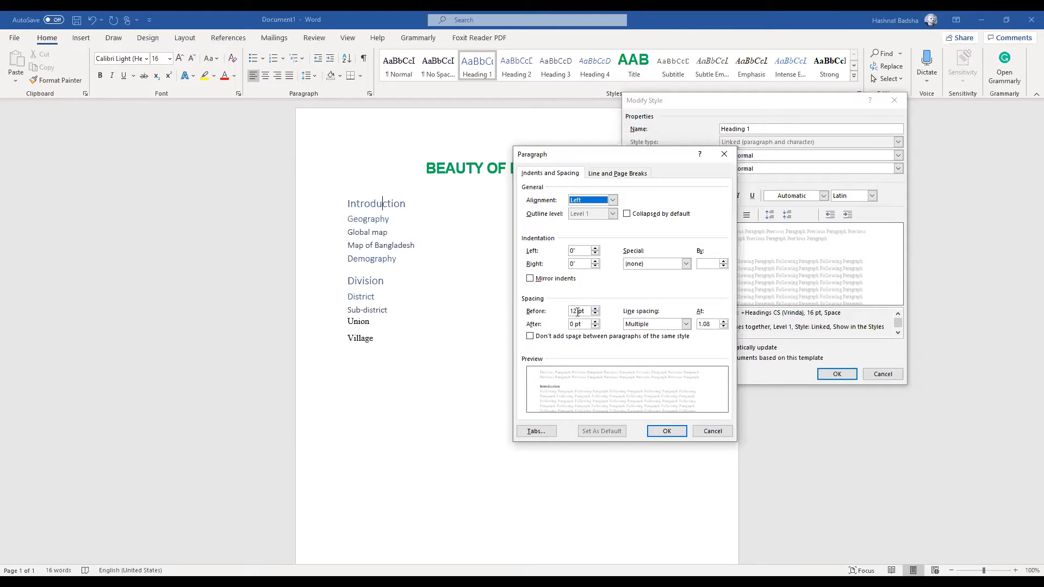
pyautogui.click(578, 311)
pyautogui.click(595, 323)
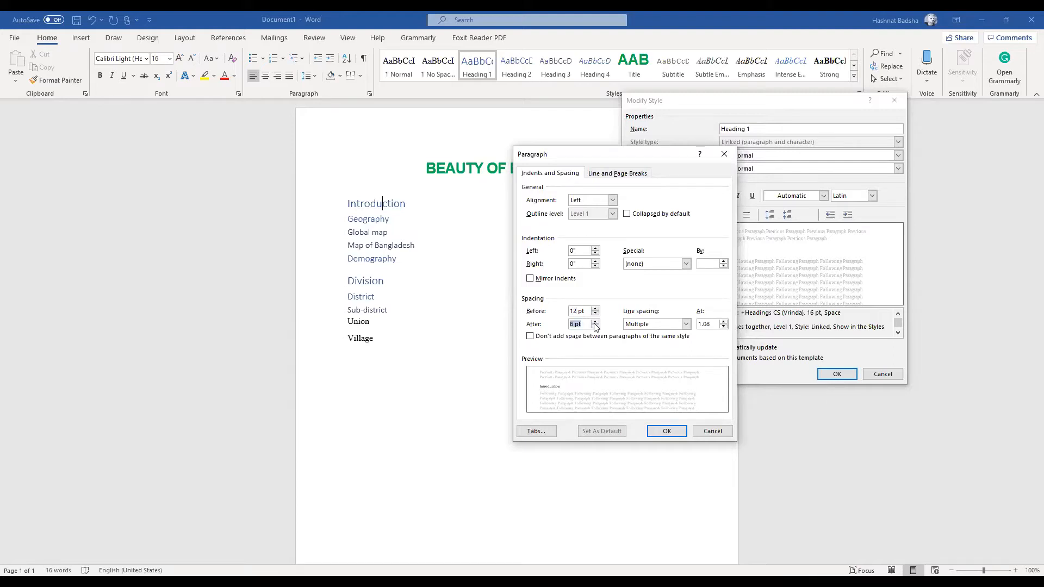
pyautogui.click(595, 323)
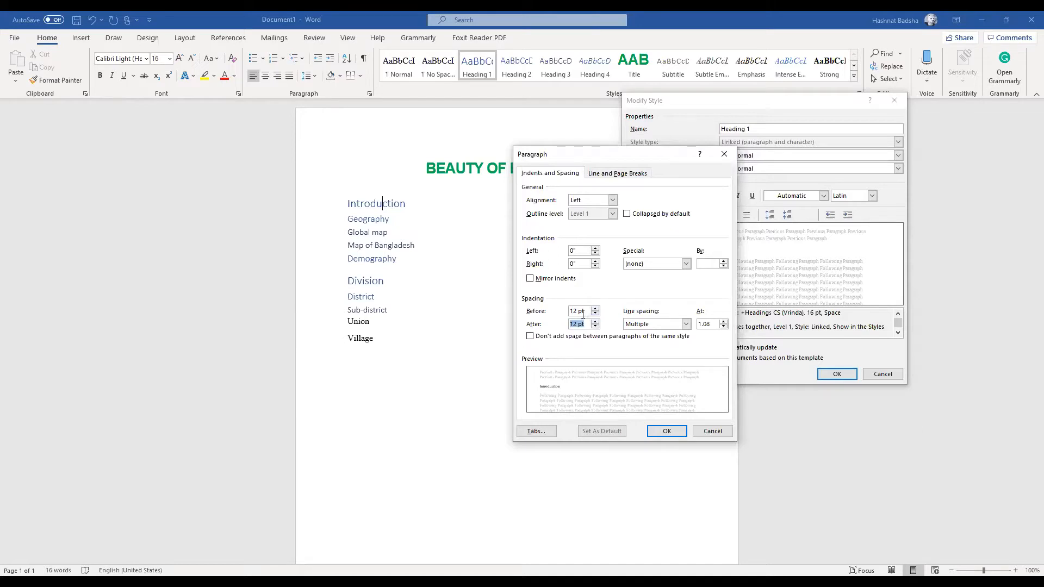
pyautogui.click(661, 435)
pyautogui.click(831, 374)
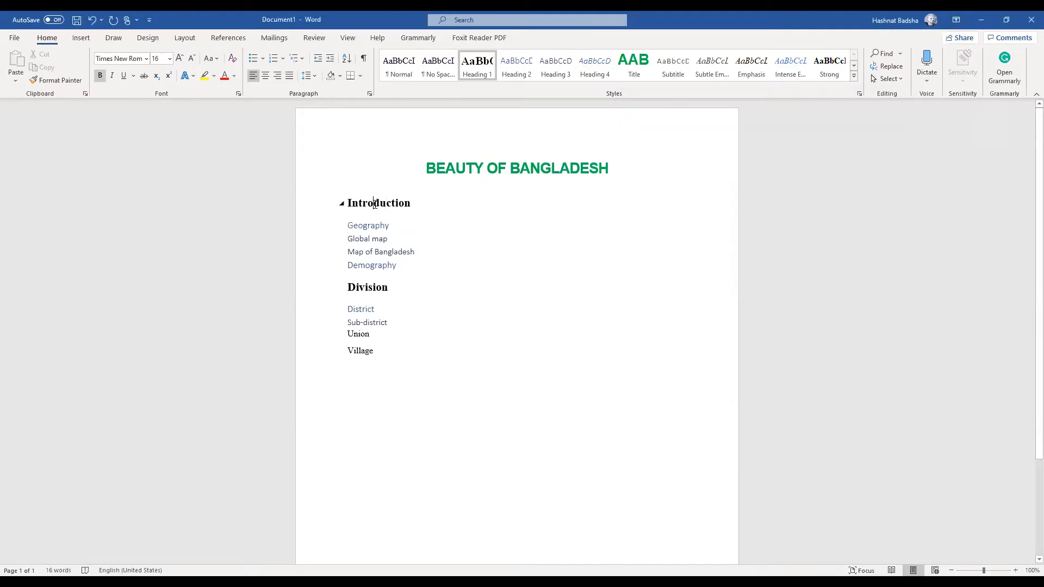
# Reword the Division heading as "Administrative division", with a lowercase d
pyautogui.click(365, 288)
pyautogui.click(386, 287)
pyautogui.click(350, 285)
pyautogui.write('Ad')
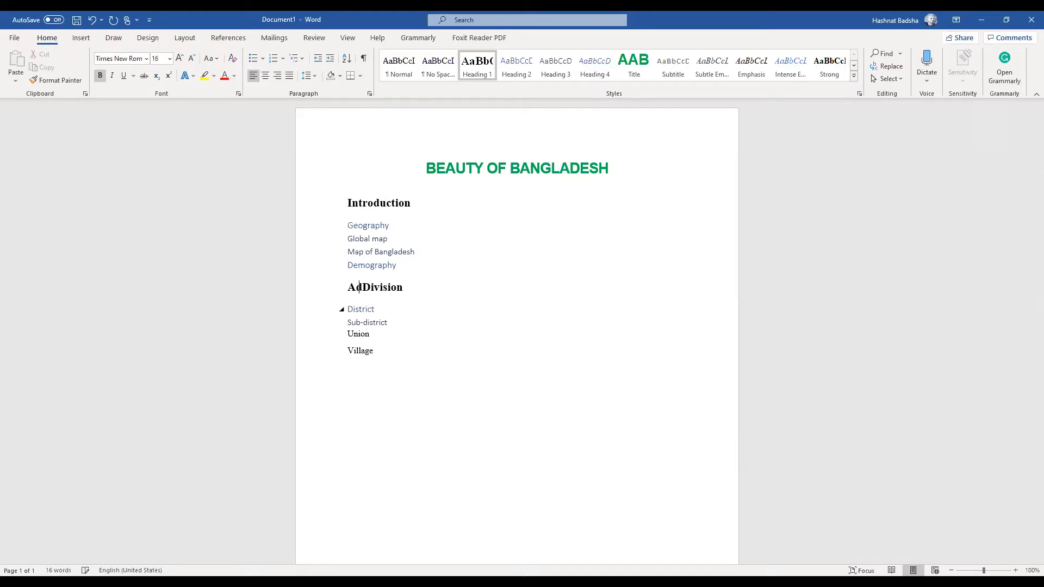
pyautogui.write('ministrative')
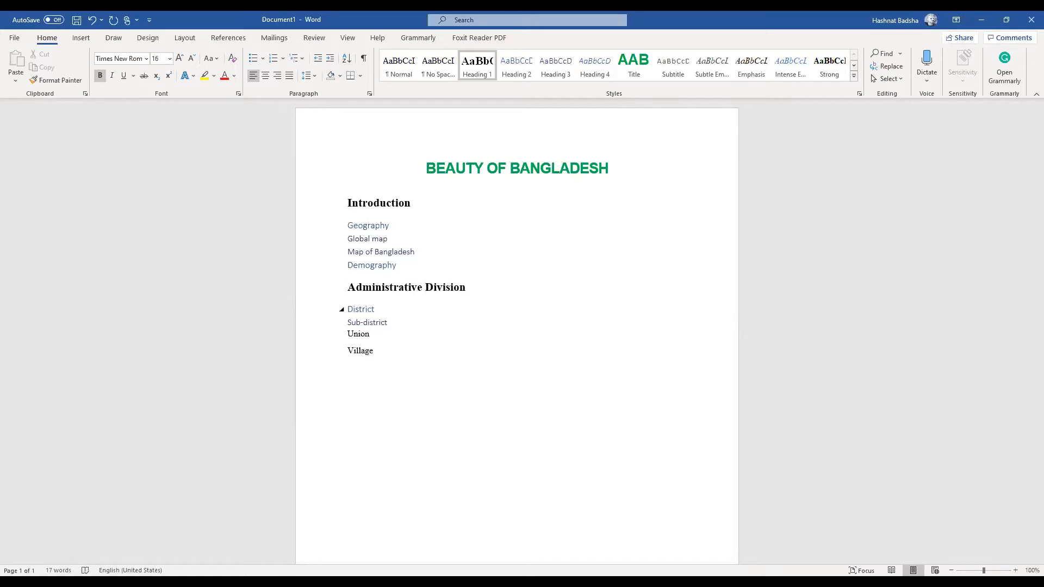
pyautogui.hotkey('shift', 'Right')
pyautogui.write('d')
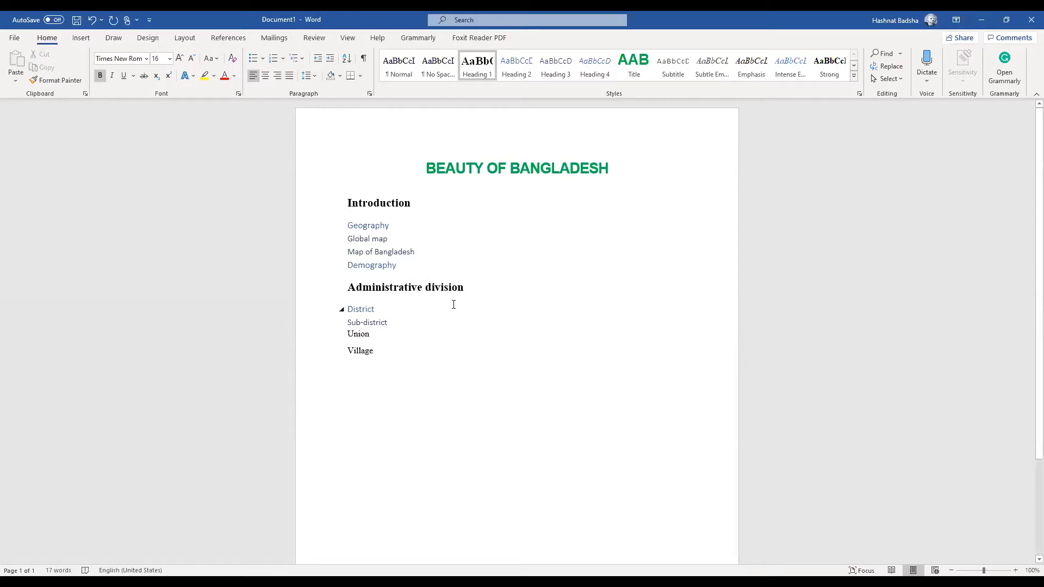
pyautogui.click(402, 310)
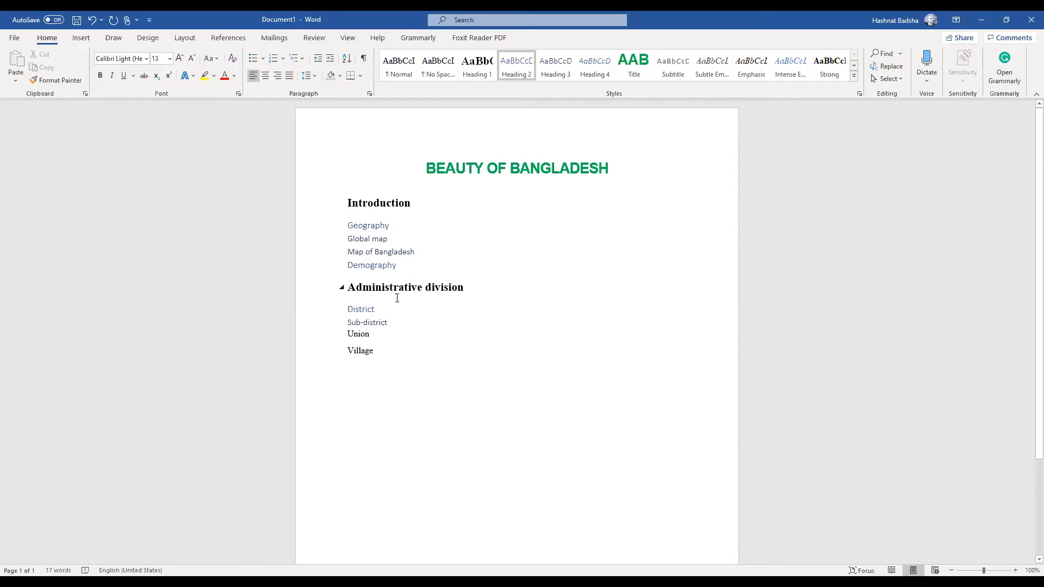
# Replace the word "division" with "Zone" in the Administrative heading
pyautogui.click(426, 289)
pyautogui.moveTo(463, 291); pyautogui.dragTo(390, 290)
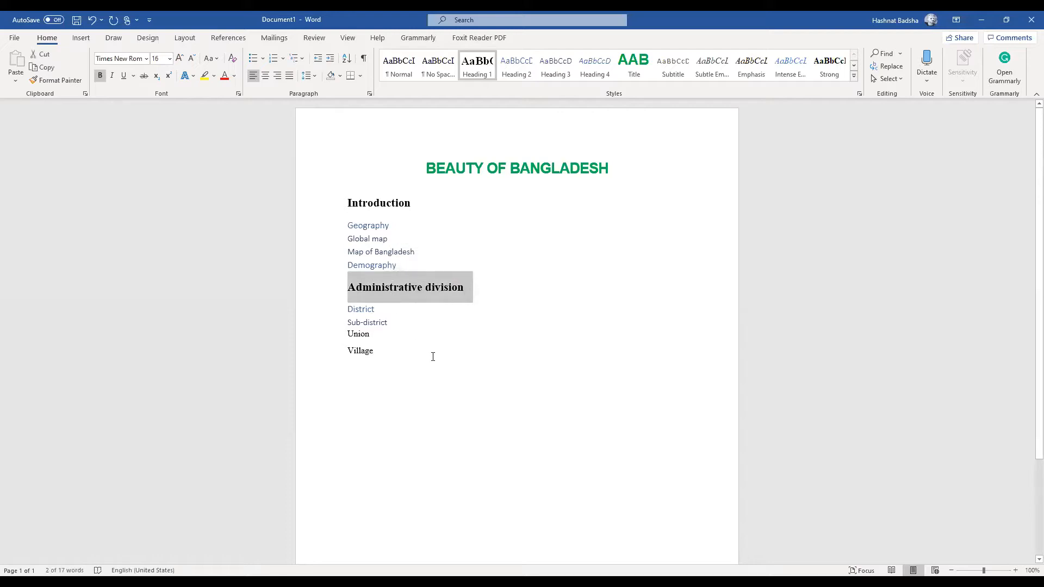
pyautogui.click(424, 287)
pyautogui.hotkey('shift', 'Right')
pyautogui.hotkey('shift', 'Right')
pyautogui.hotkey('shift', 'Right')
pyautogui.hotkey('shift', 'Right')
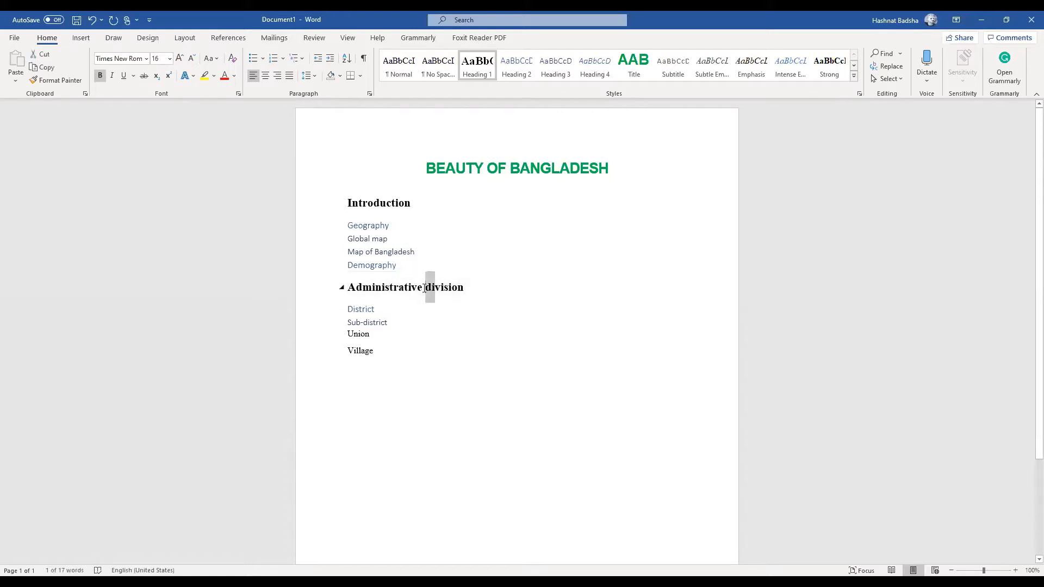
pyautogui.hotkey('shift', 'Right')
pyautogui.hotkey('shift', 'Right')
pyautogui.hotkey('shift', 'Right')
pyautogui.hotkey('shift', 'Right')
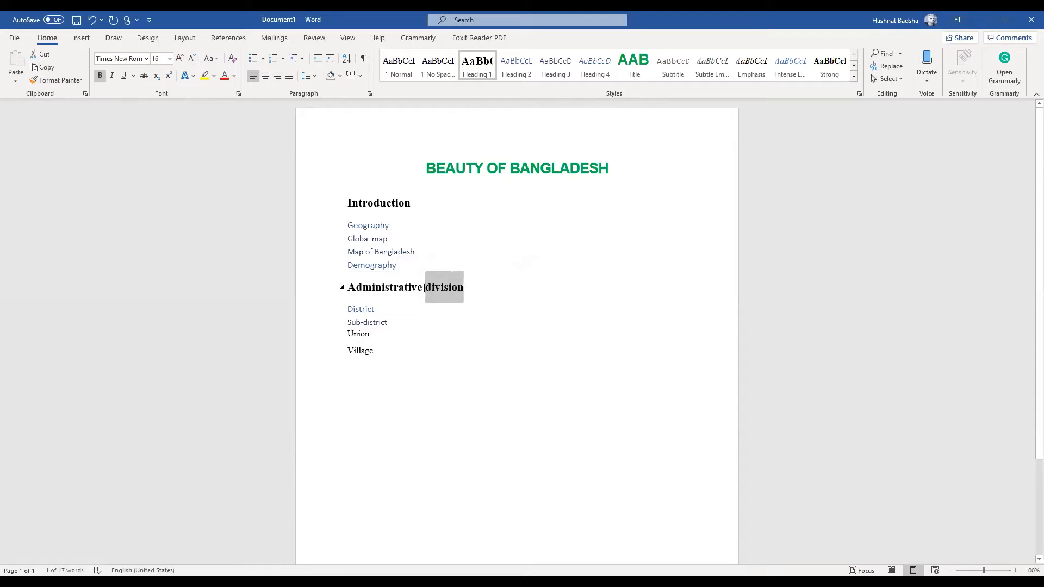
pyautogui.write('Zone')
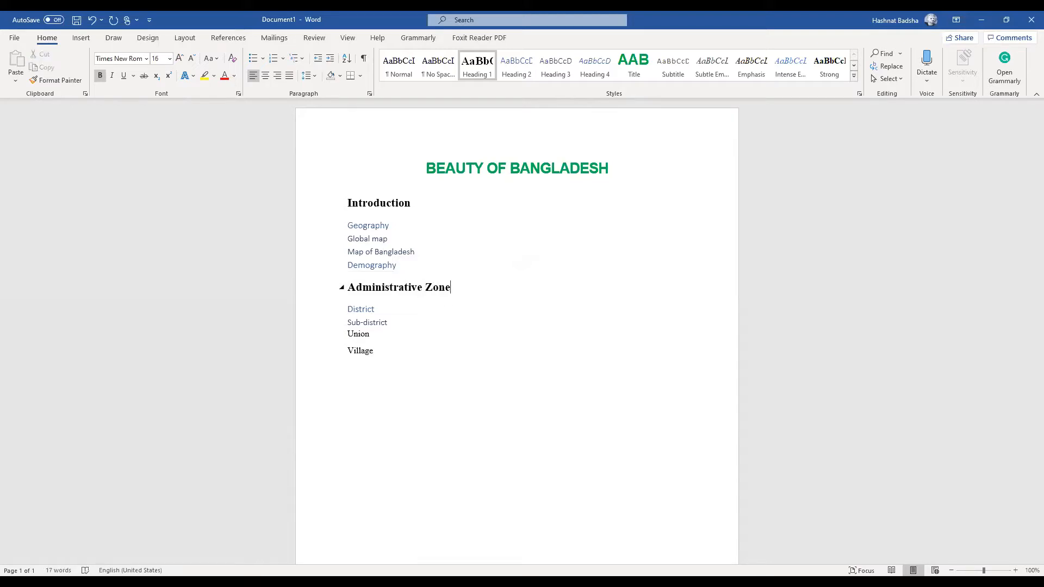
# Extend the Administrative Zone heading with "of Bangladesh" and add a "Division" heading on its own line above District
pyautogui.write(' of Bangladesh')
pyautogui.click(349, 310)
pyautogui.write('Division')
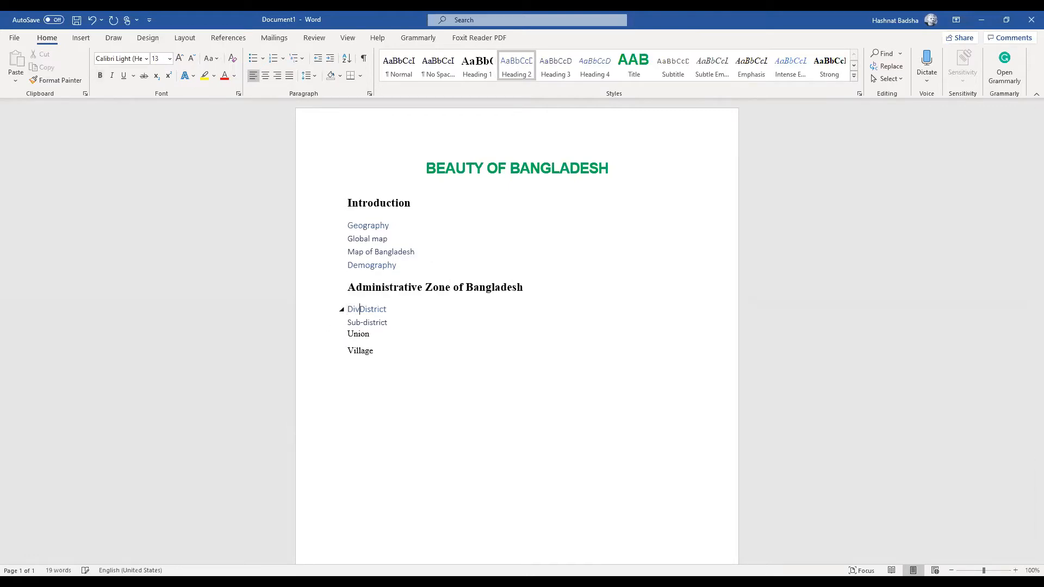
pyautogui.press('Return')
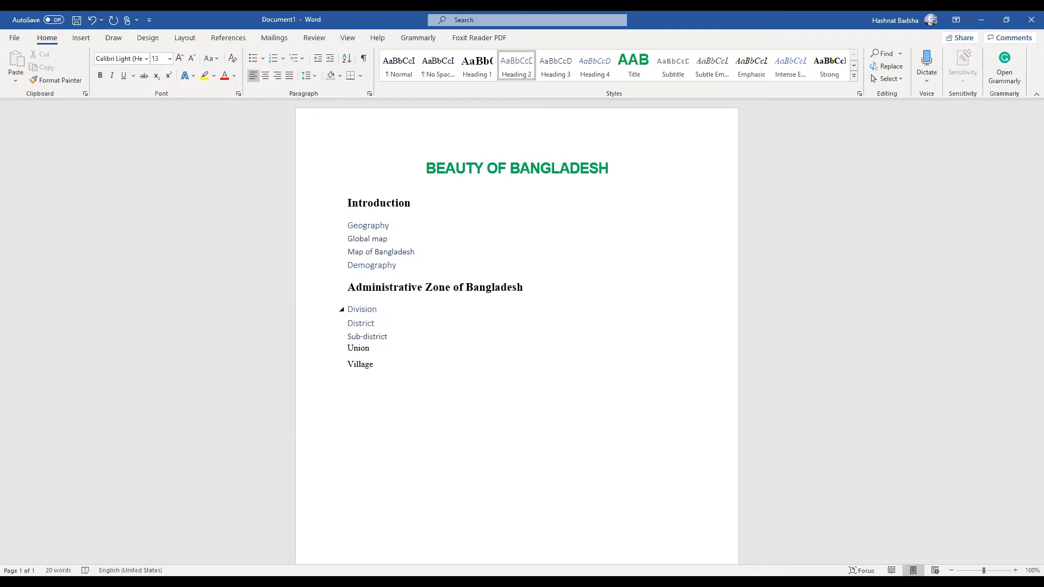
# Apply the Heading 3 style to District and the Heading 4 style to Sub-district
pyautogui.moveTo(377, 325); pyautogui.dragTo(349, 325)
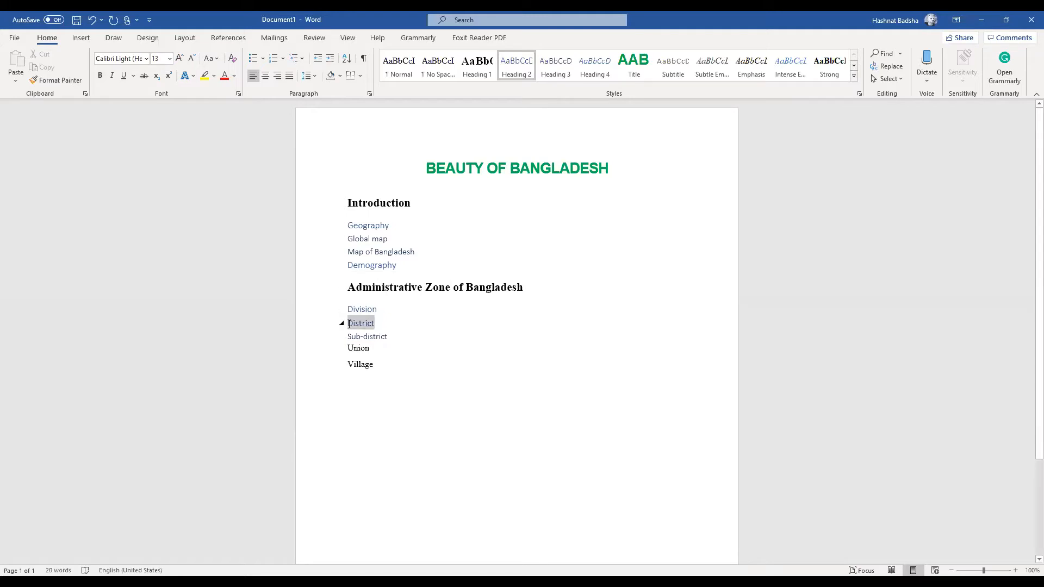
pyautogui.click(555, 66)
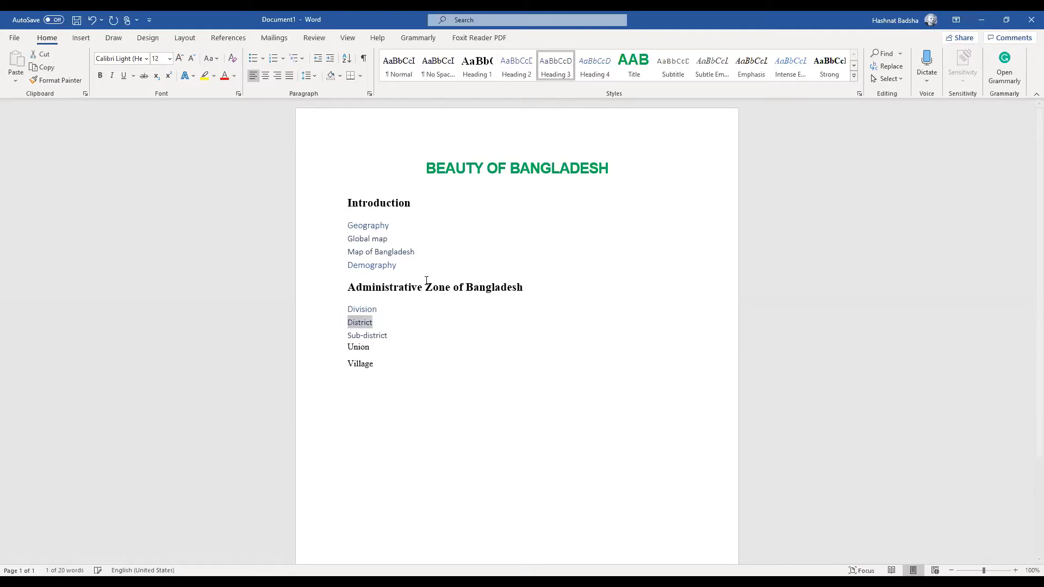
pyautogui.moveTo(390, 335); pyautogui.dragTo(347, 339)
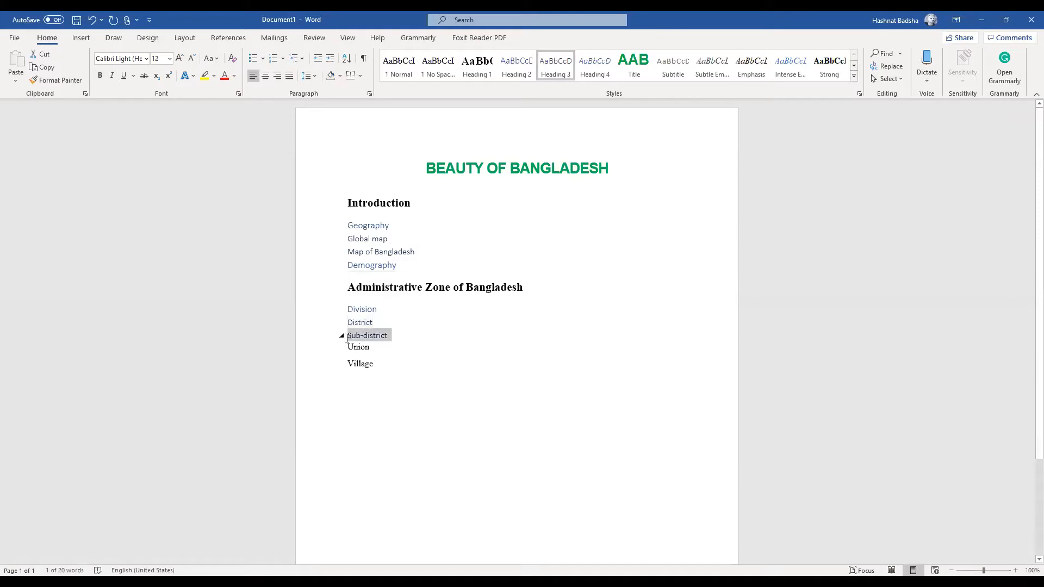
pyautogui.click(595, 66)
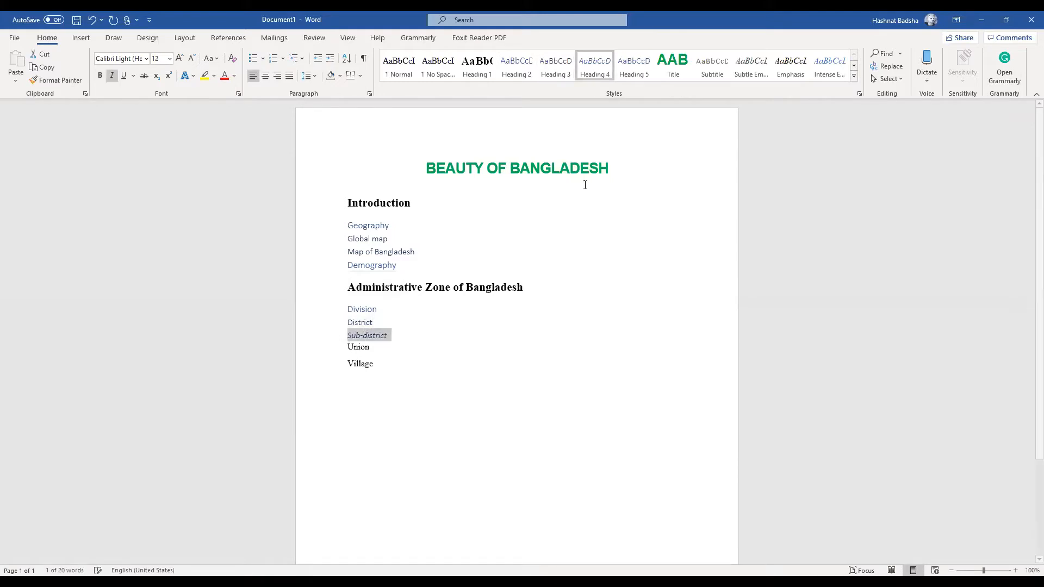
pyautogui.click(572, 298)
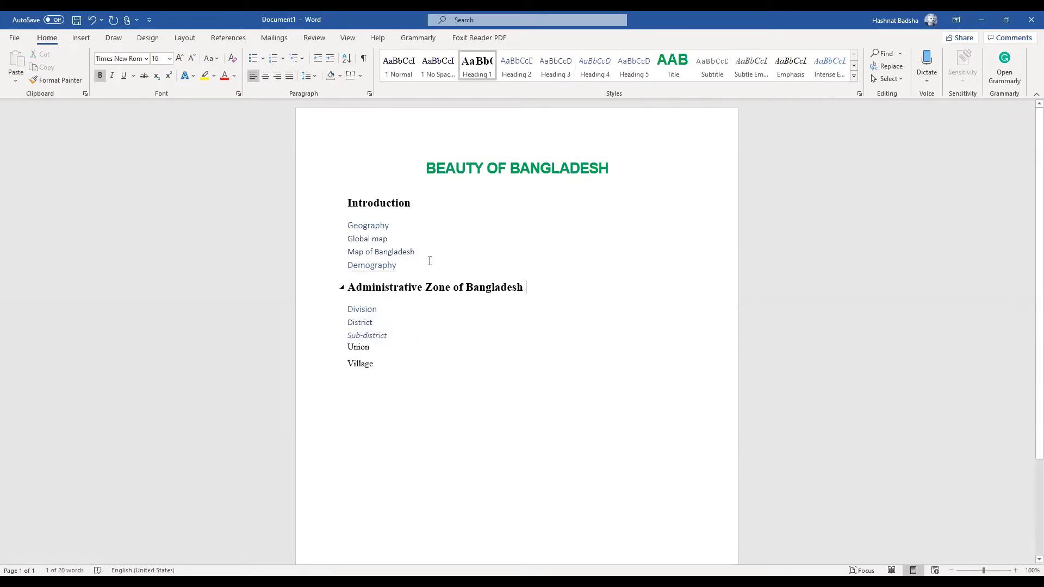
# Modify the Heading 2 style to use the Automatic font colour, size 14, Times New Roman and bold
pyautogui.click(372, 225)
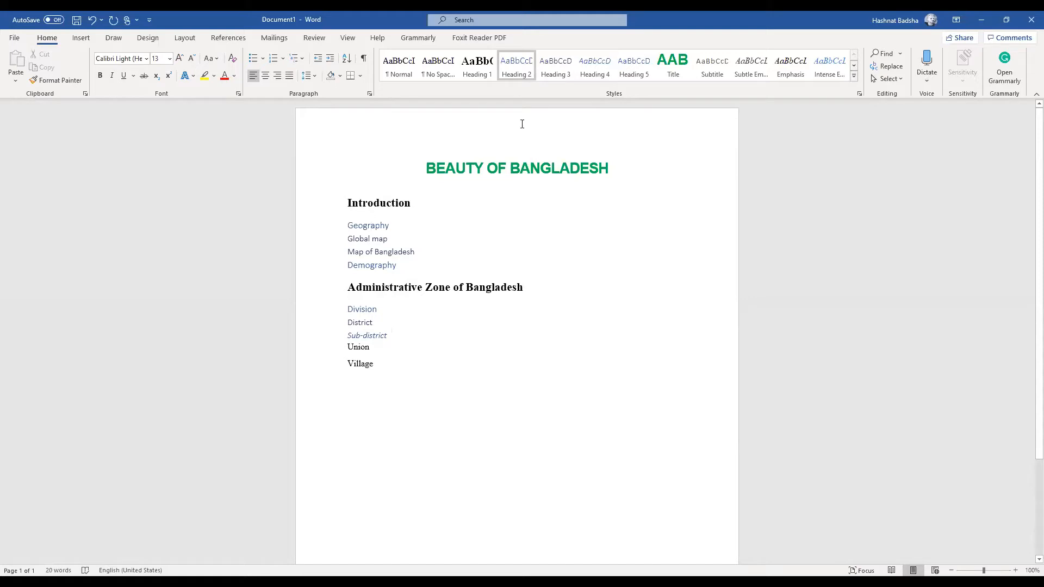
pyautogui.click(521, 76)
pyautogui.click(774, 199)
pyautogui.click(775, 204)
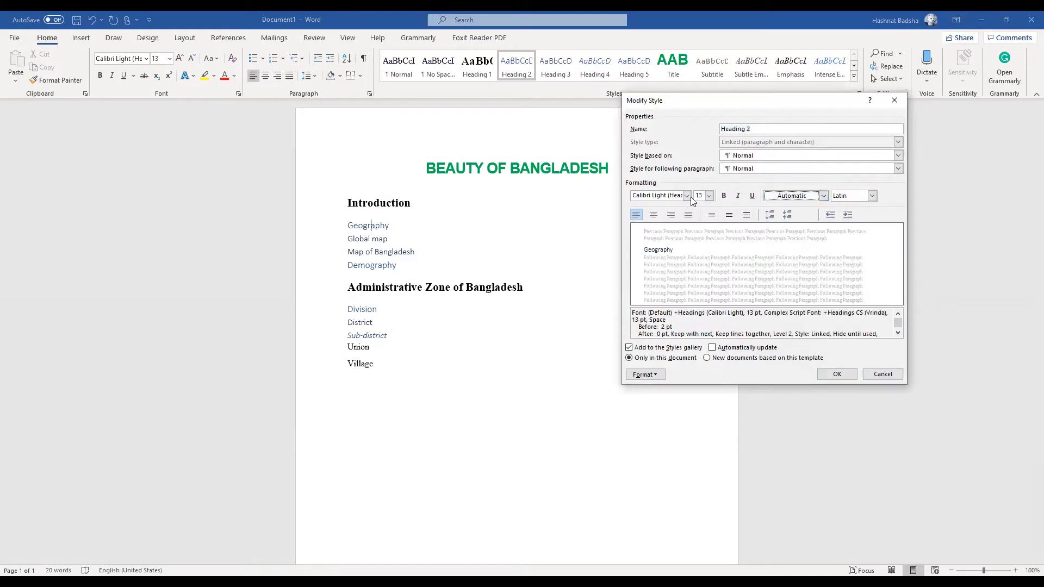
pyautogui.click(710, 196)
pyautogui.click(703, 246)
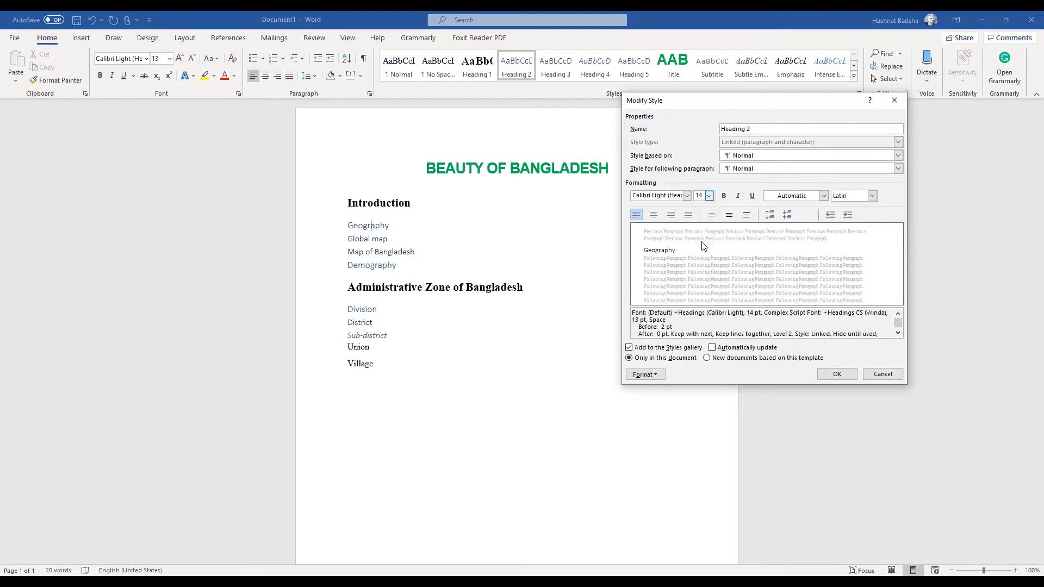
pyautogui.click(688, 197)
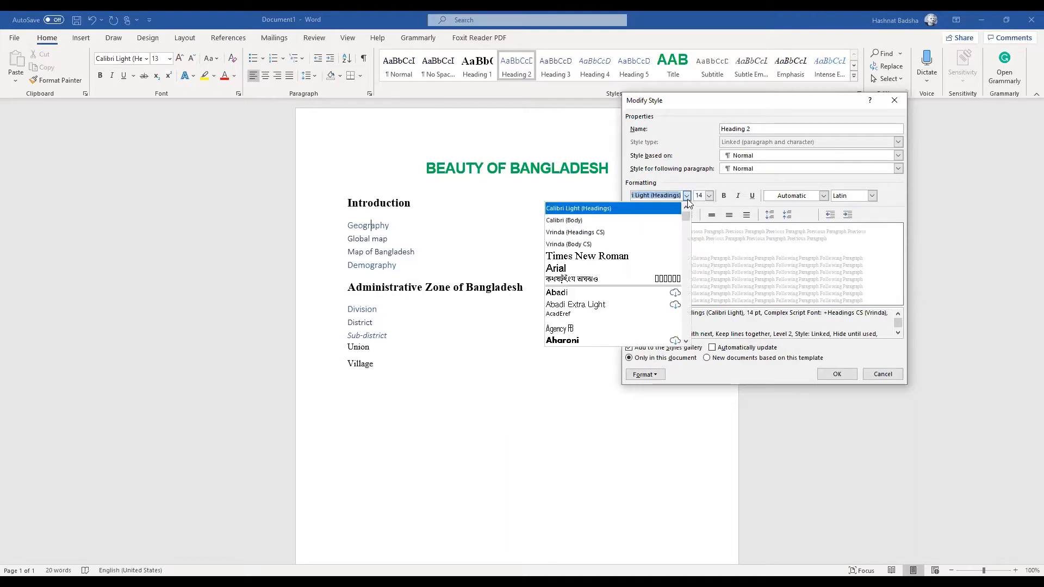
pyautogui.click(669, 256)
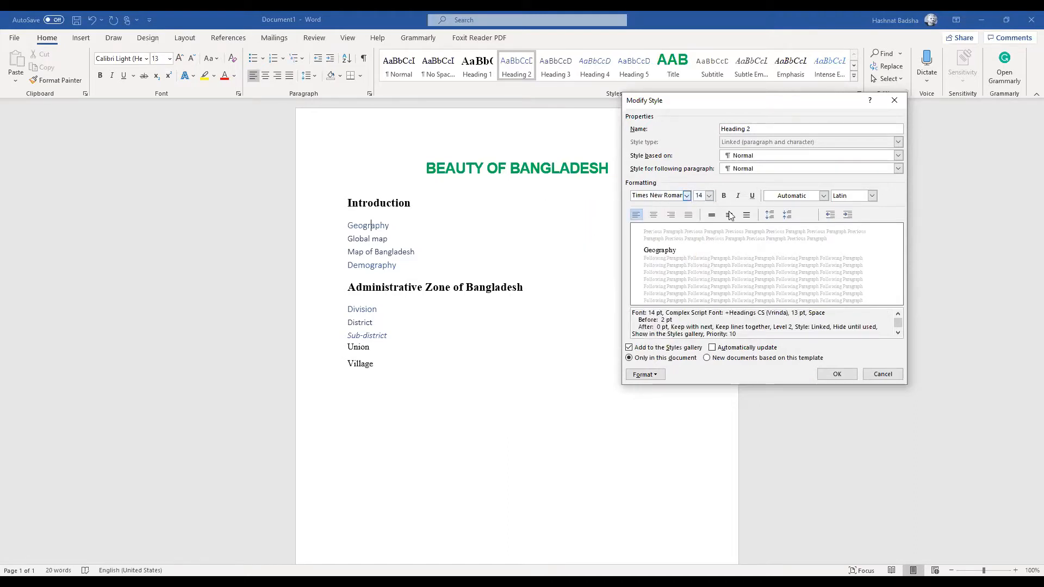
pyautogui.click(725, 196)
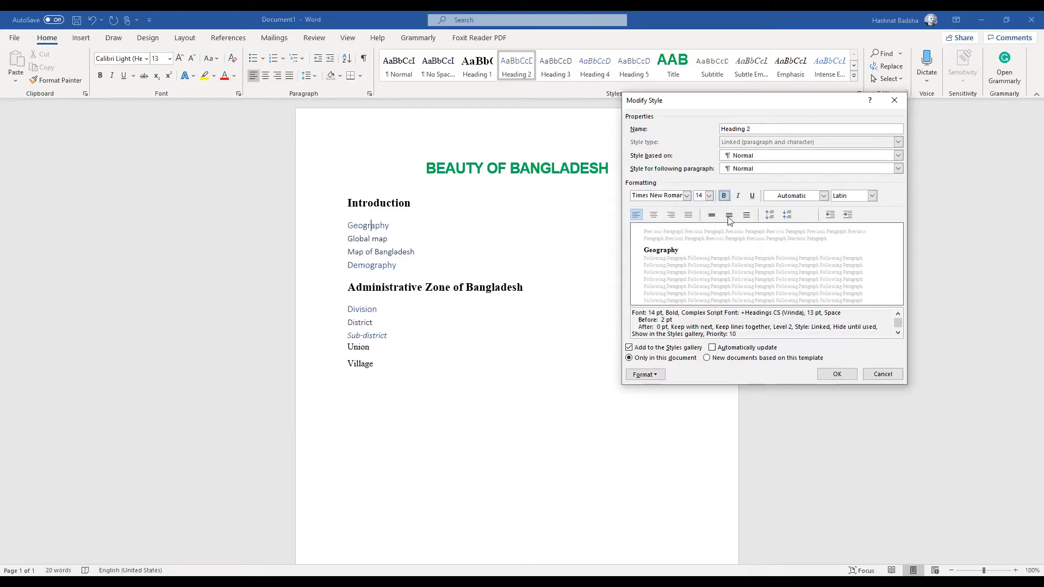
# Set the Heading 2 style's paragraph spacing to 6 pt before and 6 pt after, and apply the style changes
pyautogui.click(645, 375)
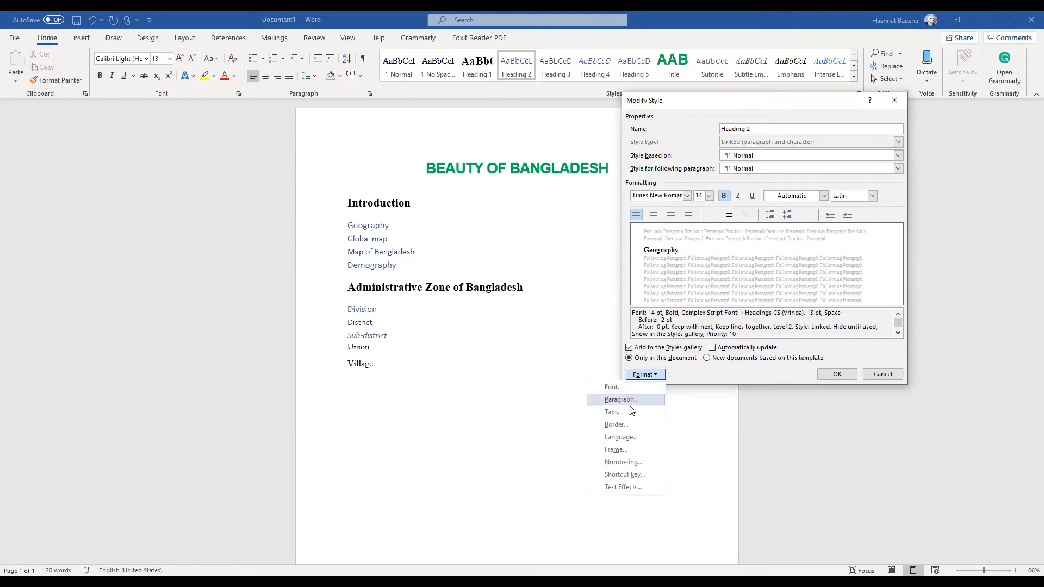
pyautogui.click(629, 401)
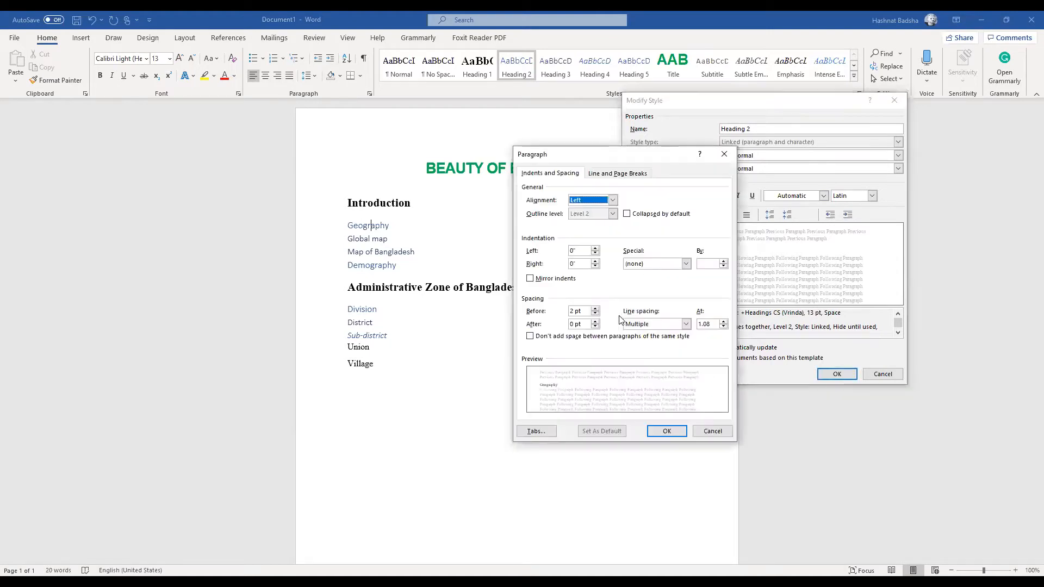
pyautogui.click(596, 309)
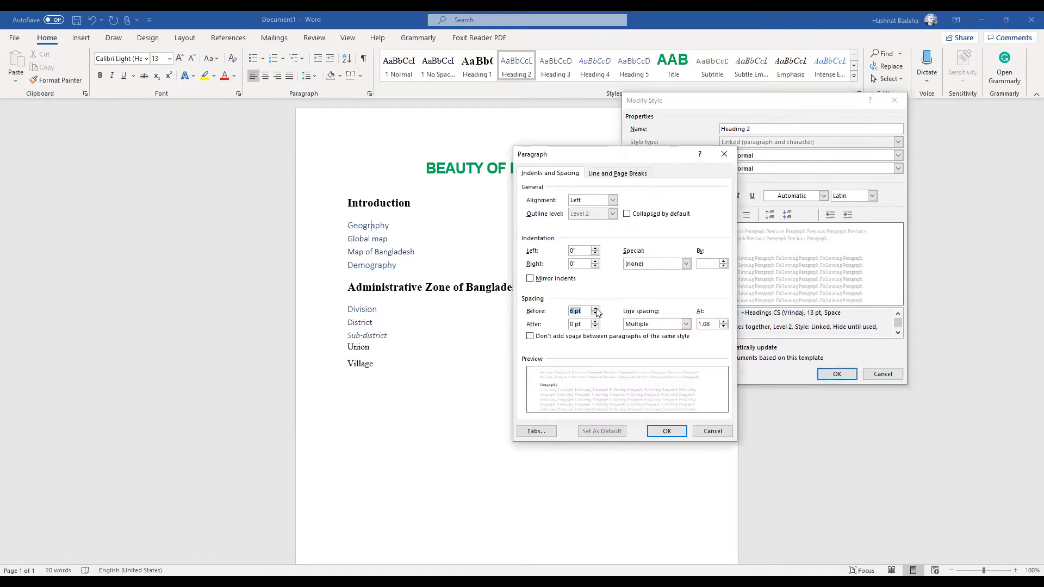
pyautogui.click(596, 322)
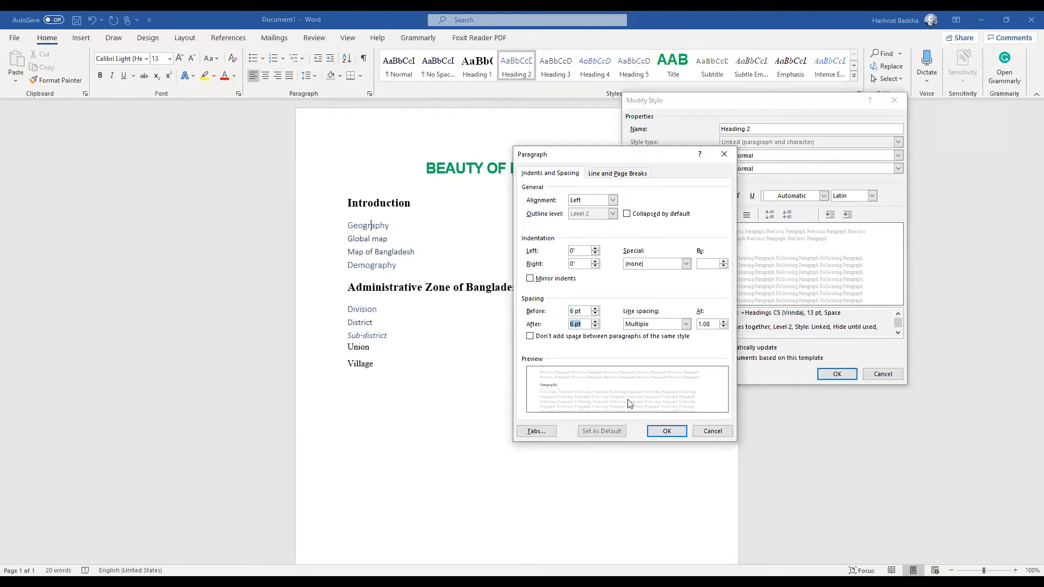
pyautogui.click(667, 432)
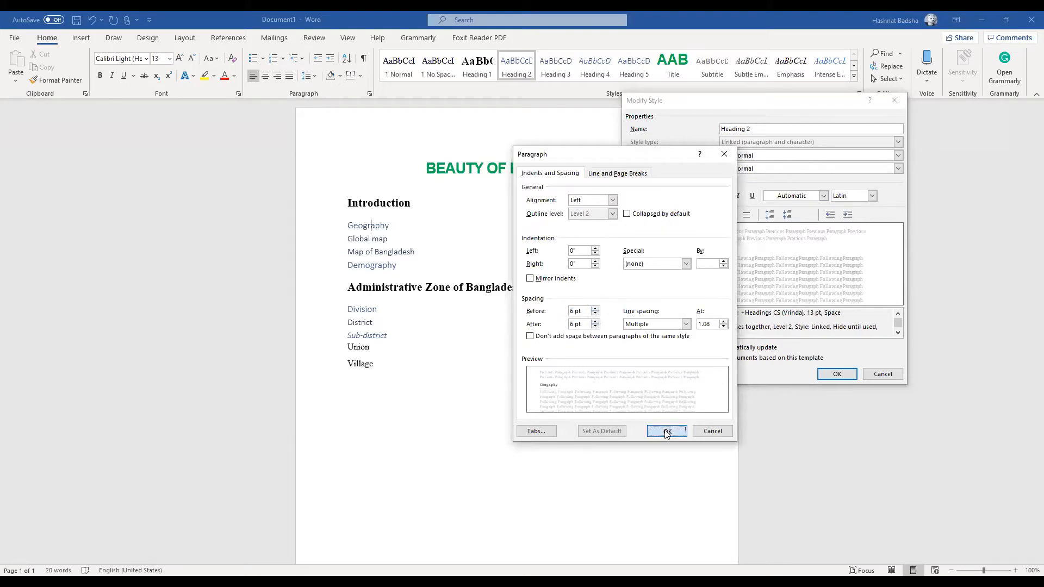
pyautogui.click(838, 374)
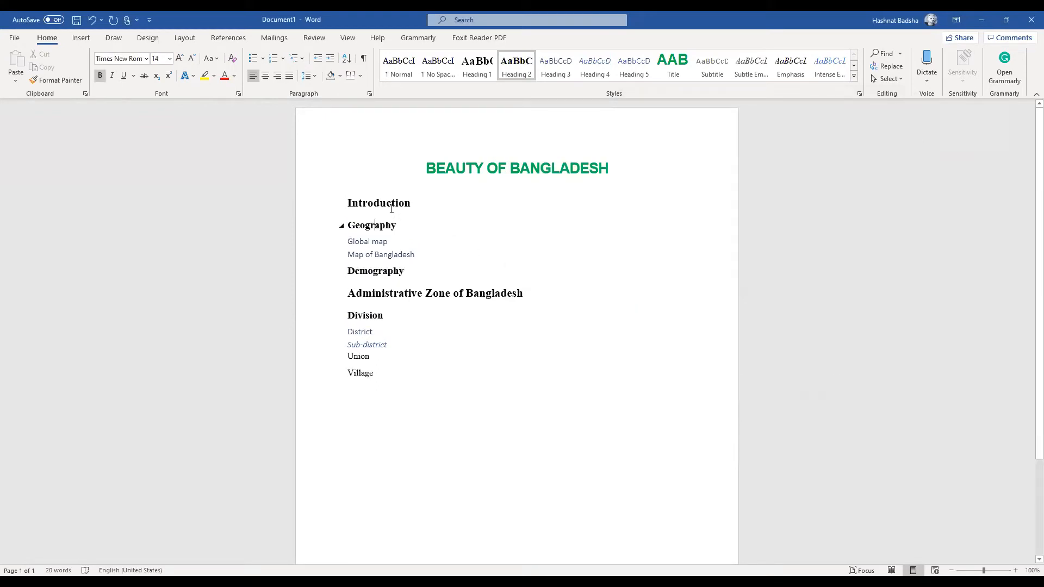
# Zoom the document to page width and look over the heading levels from Introduction down to Village
pyautogui.click(391, 204)
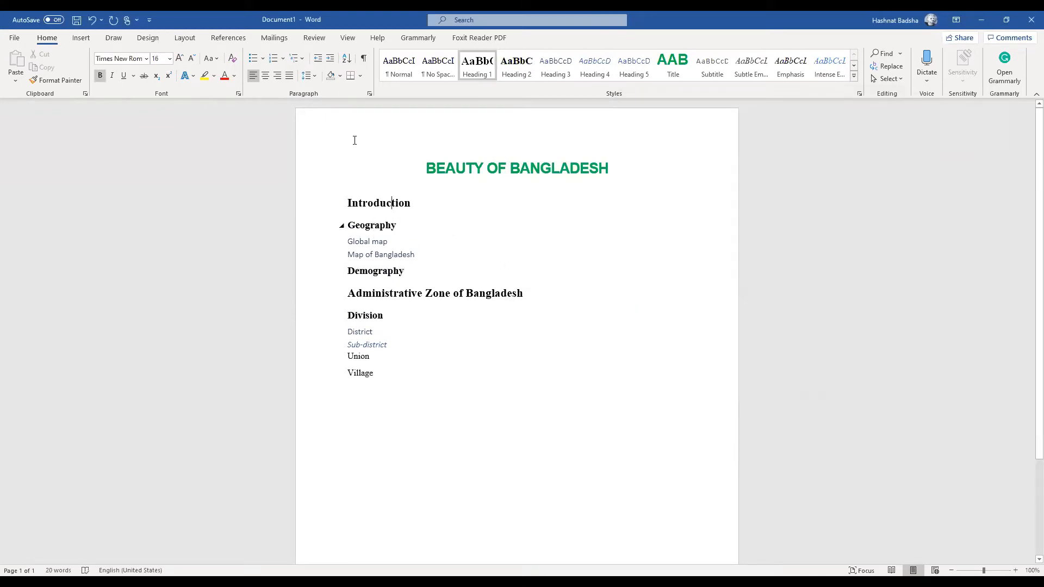
pyautogui.click(348, 38)
pyautogui.click(343, 68)
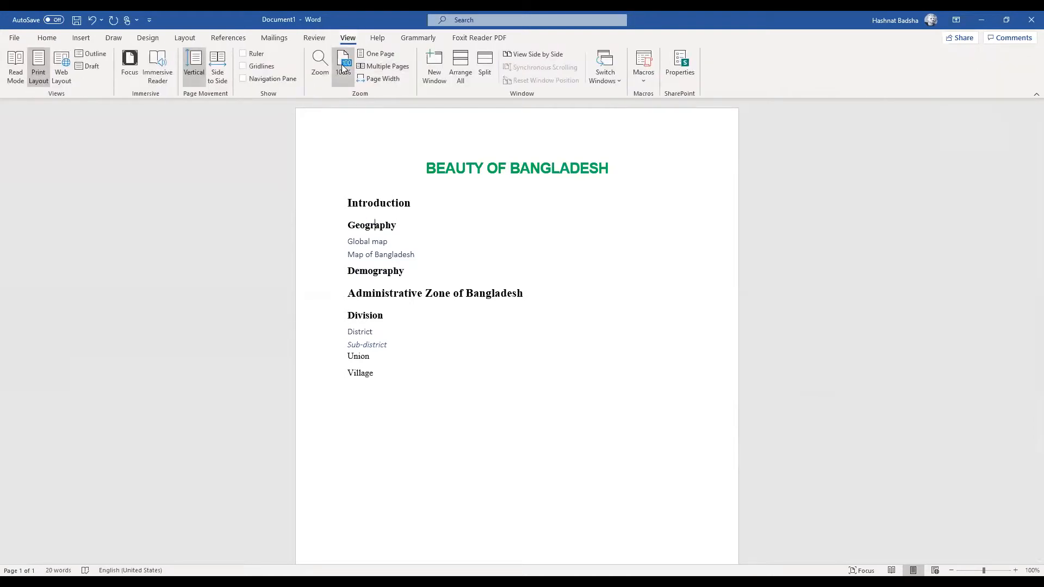
pyautogui.click(379, 79)
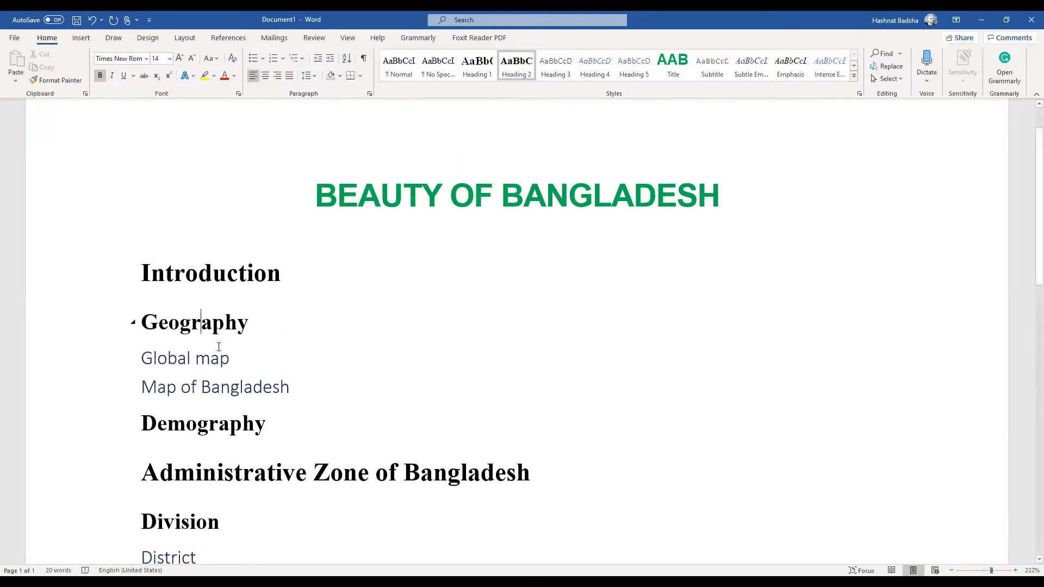
pyautogui.scroll(-5, 218, 350)
pyautogui.scroll(3, 218, 347)
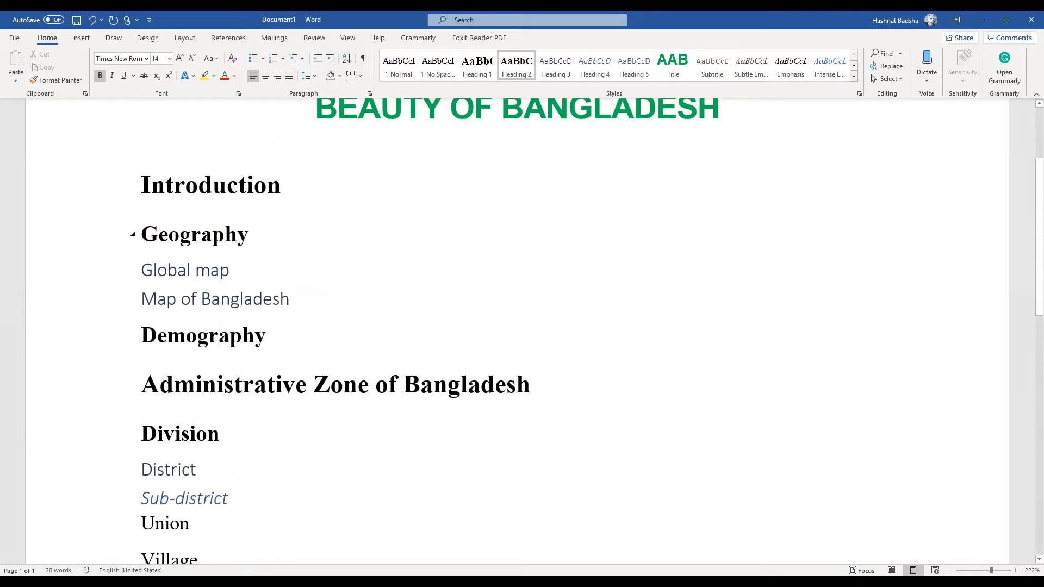
pyautogui.click(211, 187)
pyautogui.click(199, 248)
pyautogui.scroll(-5, 215, 333)
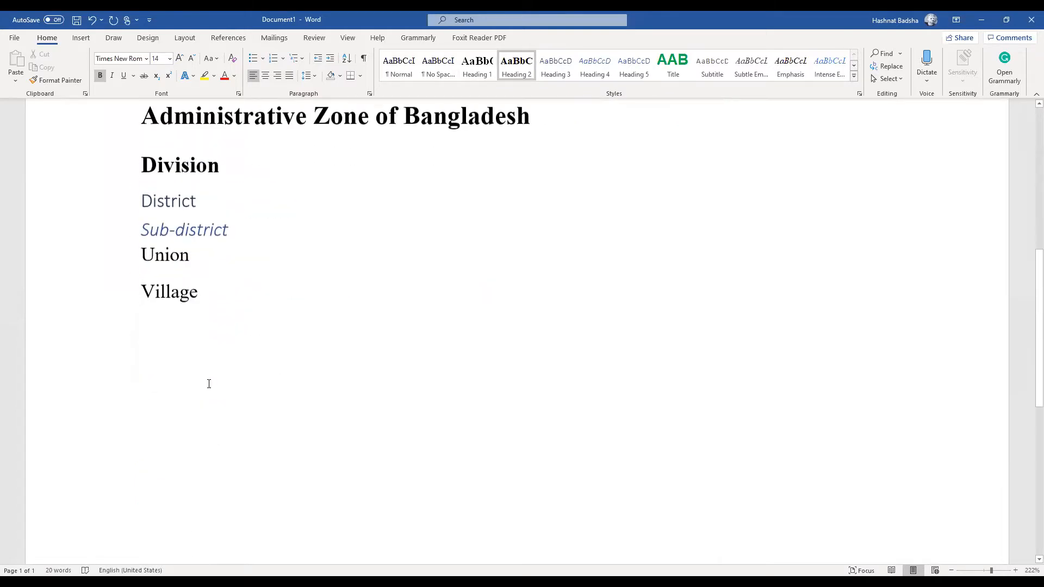
pyautogui.scroll(5, 209, 384)
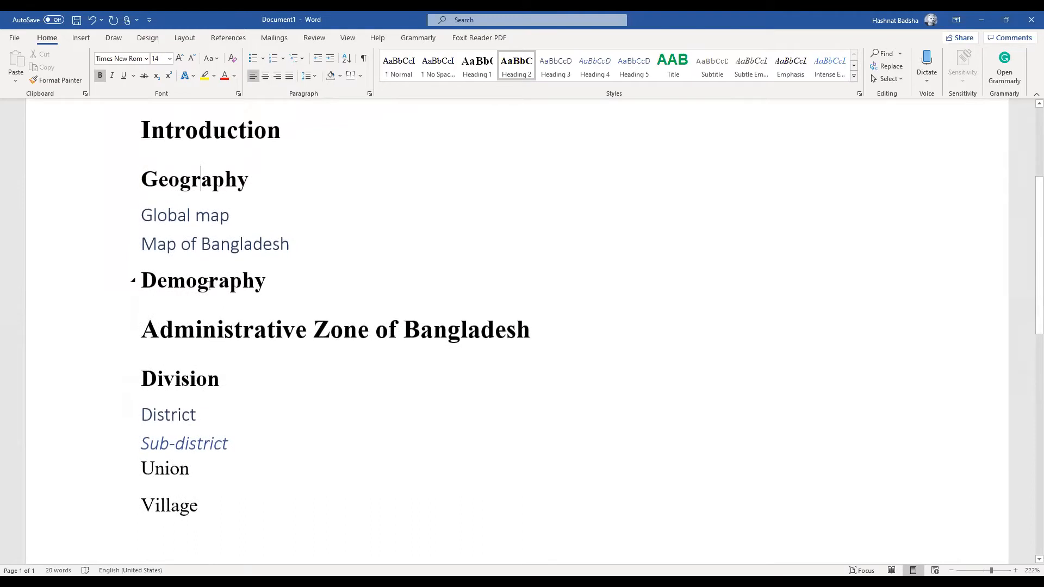
# Modify the Heading 3 style used by Global map to the Automatic font colour, Times New Roman and bold
pyautogui.click(191, 300)
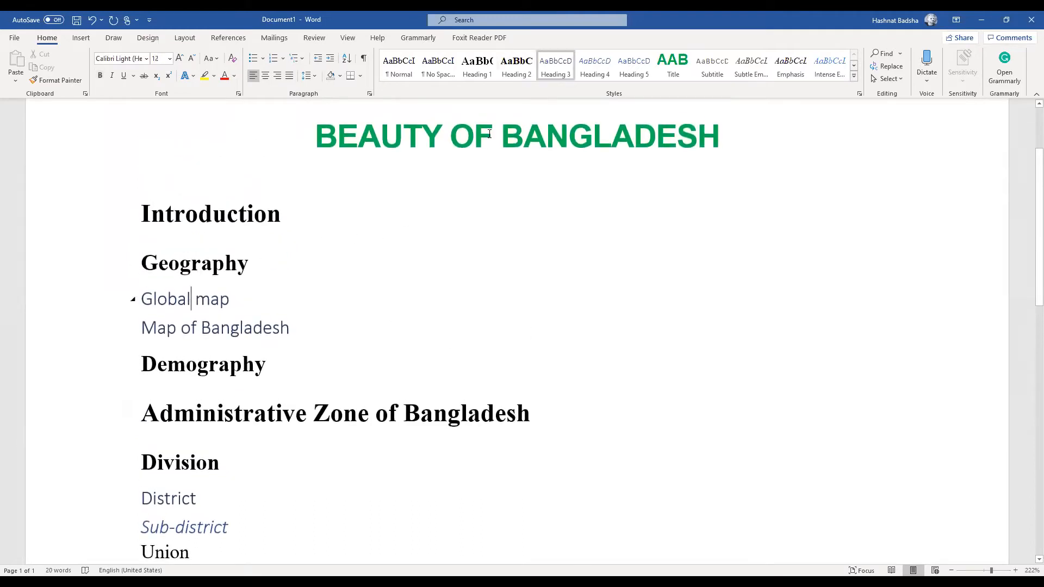
pyautogui.rightClick(551, 66)
pyautogui.click(578, 87)
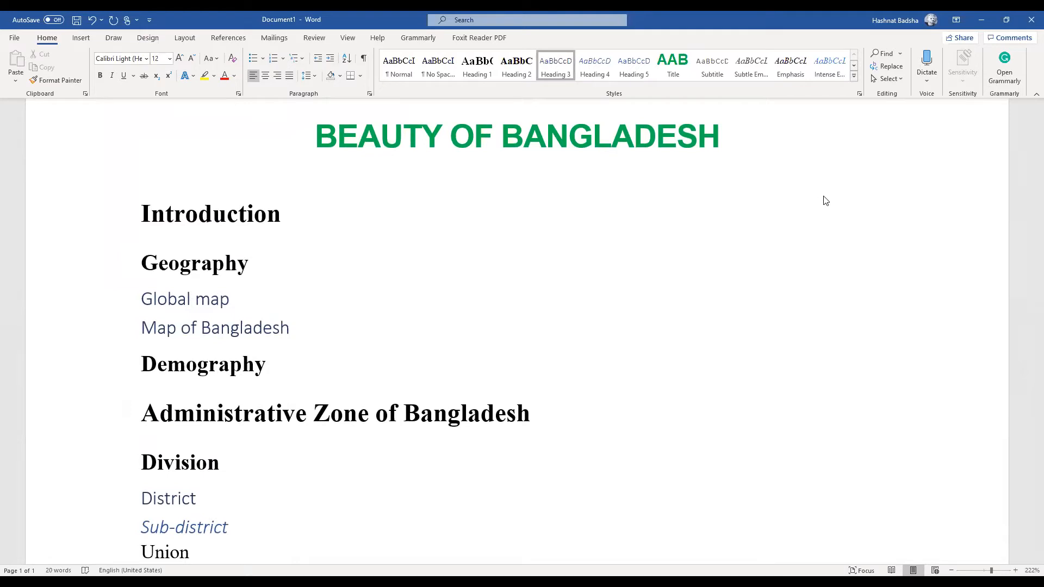
pyautogui.click(823, 197)
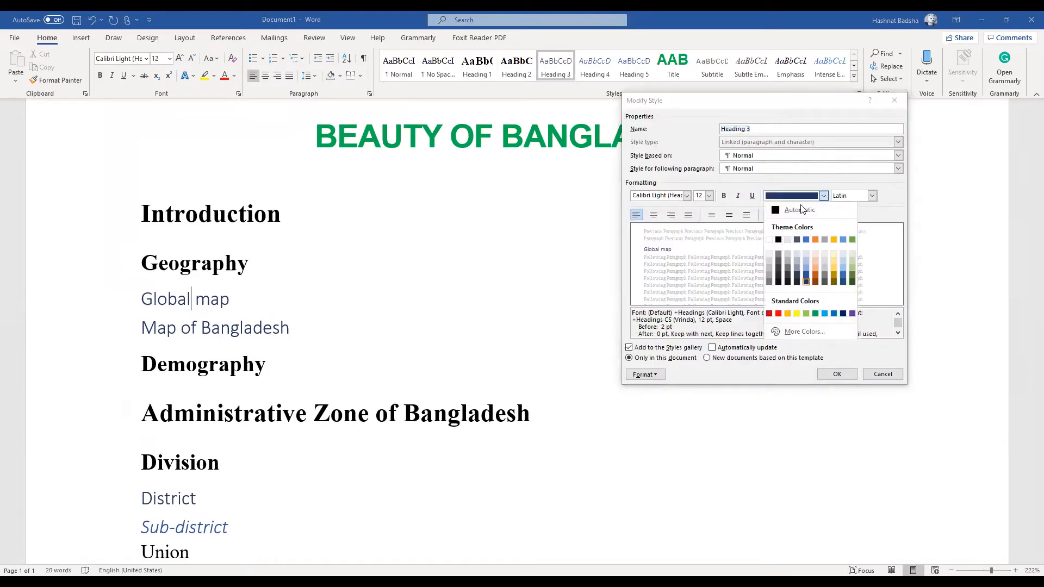
pyautogui.click(800, 209)
pyautogui.click(687, 195)
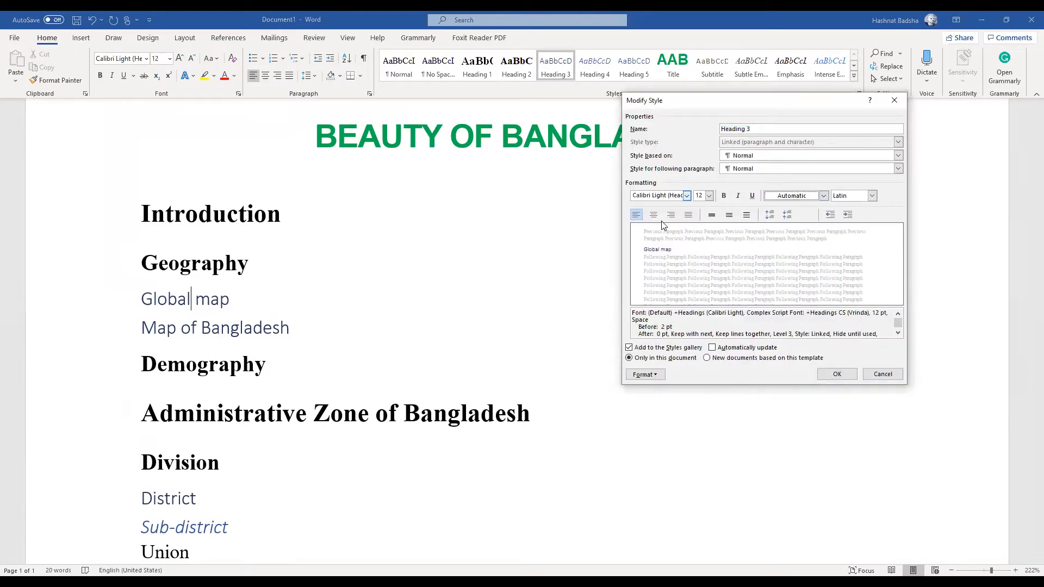
pyautogui.click(643, 257)
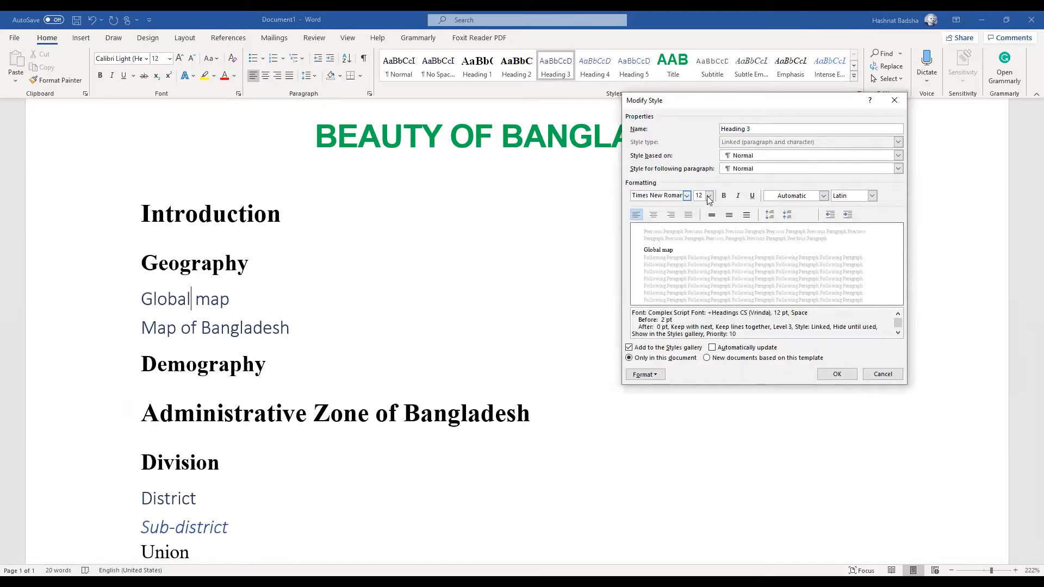
pyautogui.click(724, 196)
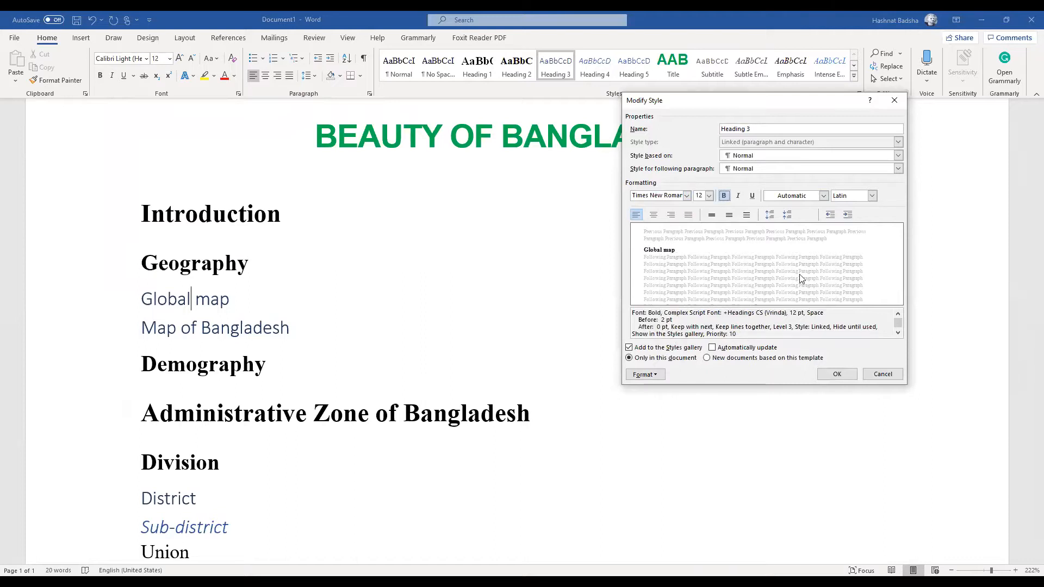
# Set the Heading 3 style's paragraph spacing to 6 pt before and 6 pt after, and apply the style changes
pyautogui.click(646, 375)
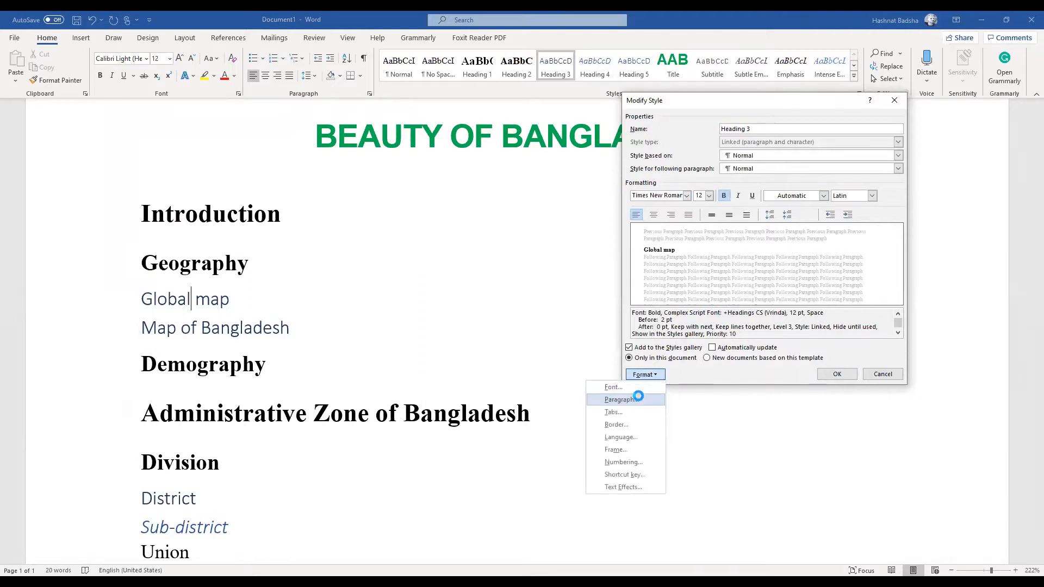
pyautogui.click(625, 400)
pyautogui.click(595, 308)
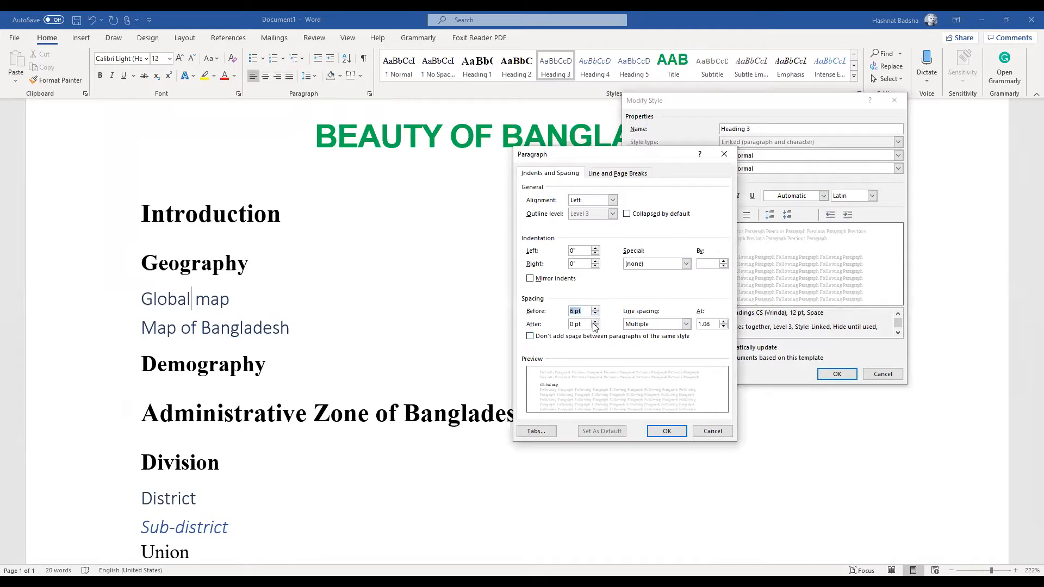
pyautogui.click(595, 322)
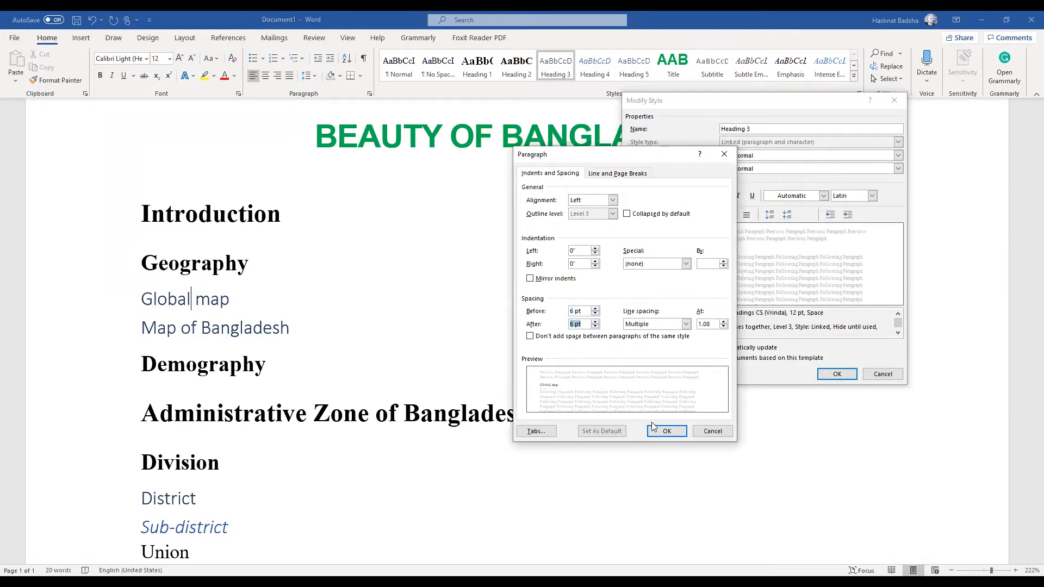
pyautogui.click(664, 434)
pyautogui.click(828, 375)
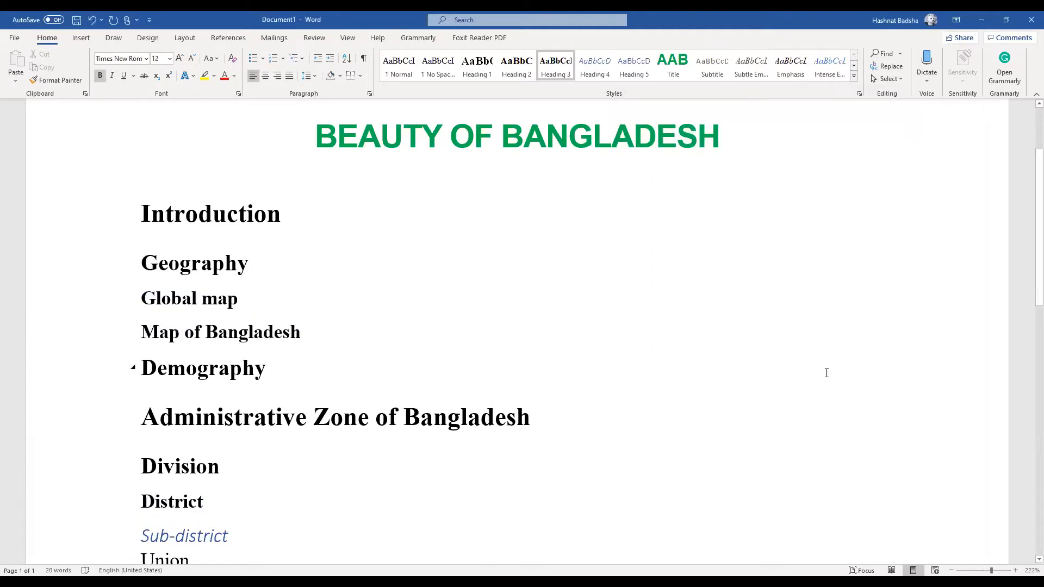
# Modify the Heading 4 style used by Sub-district to the Automatic font colour, Times New Roman, bold and italic
pyautogui.scroll(-1, 827, 373)
pyautogui.scroll(-2, 827, 373)
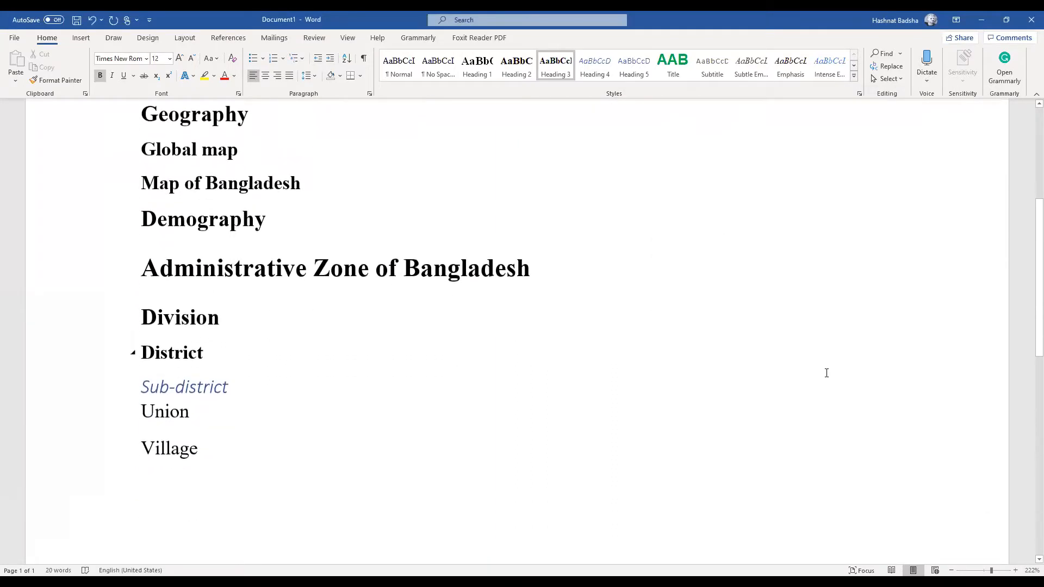
pyautogui.click(212, 390)
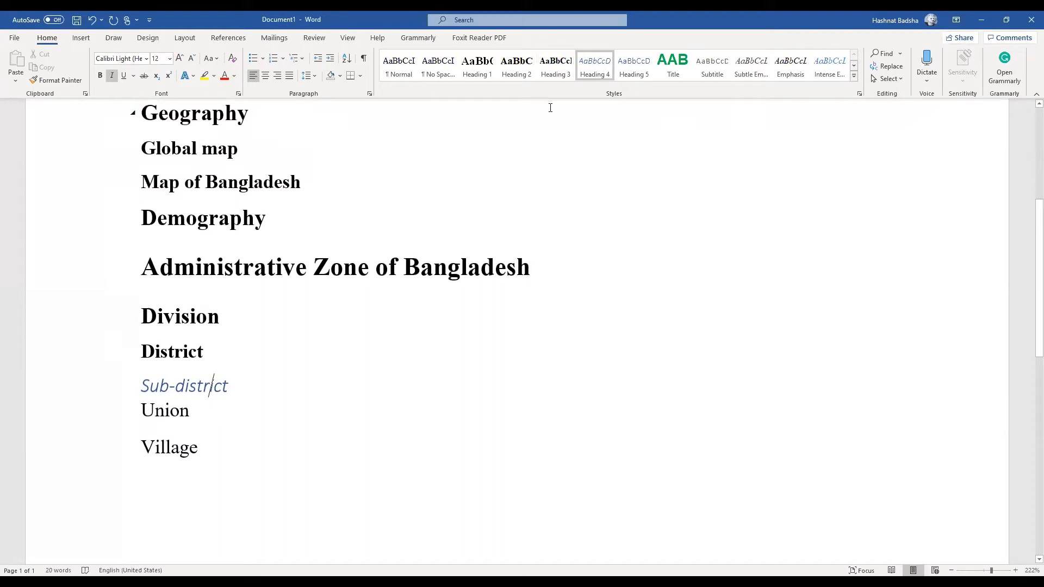
pyautogui.rightClick(592, 57)
pyautogui.click(620, 78)
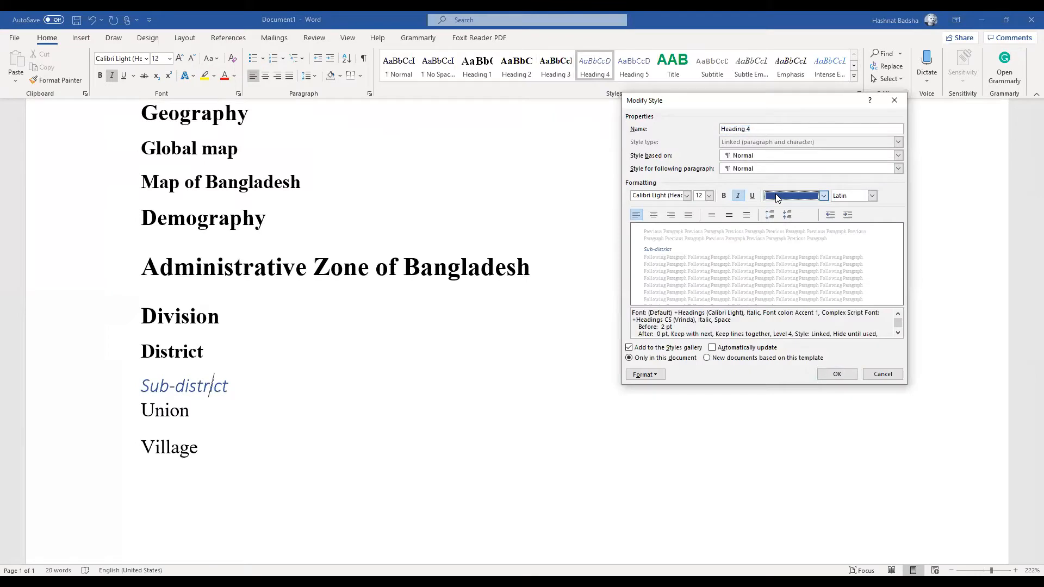
pyautogui.click(738, 196)
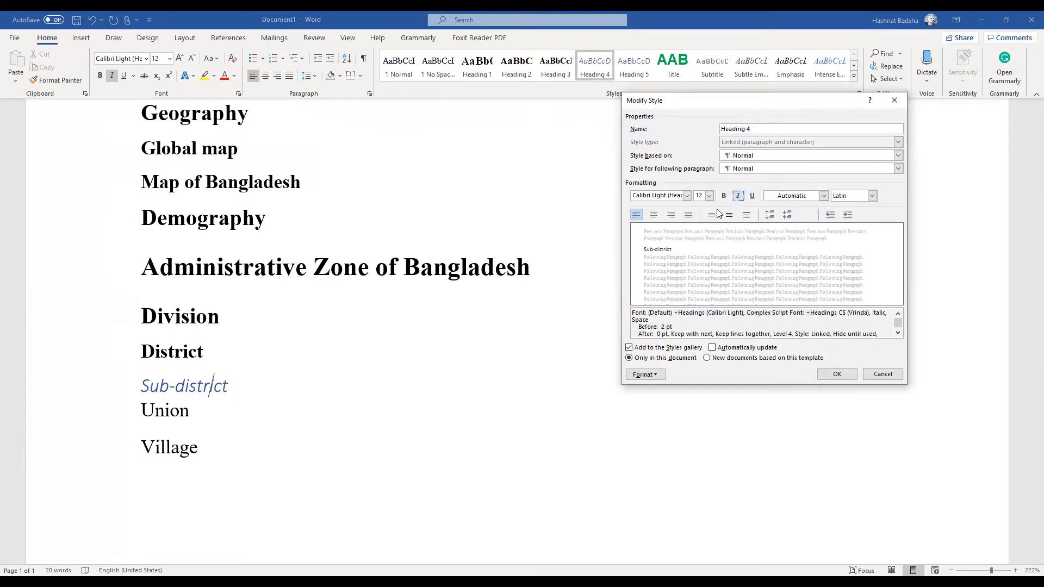
pyautogui.click(724, 196)
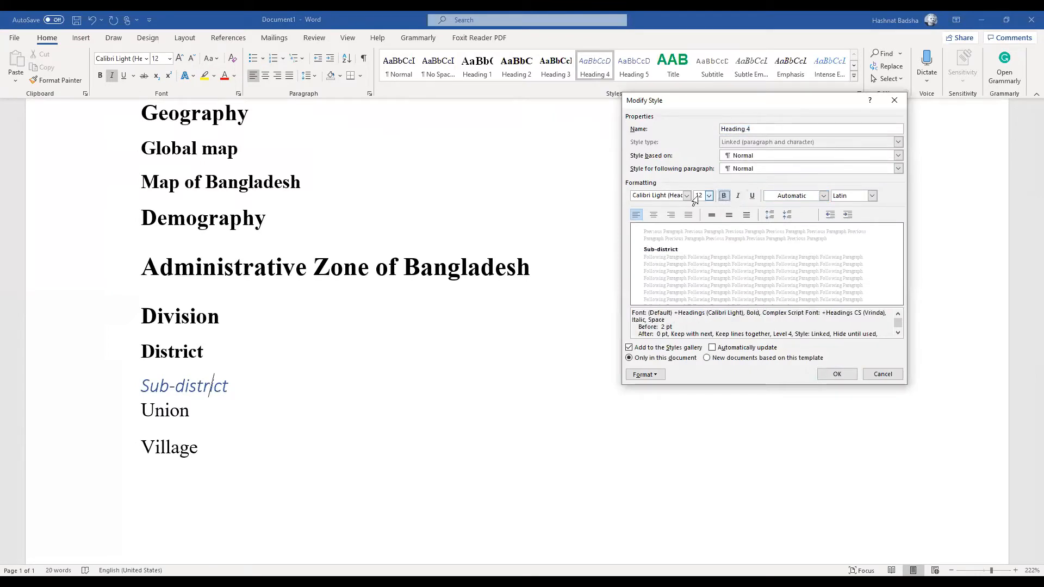
pyautogui.click(738, 196)
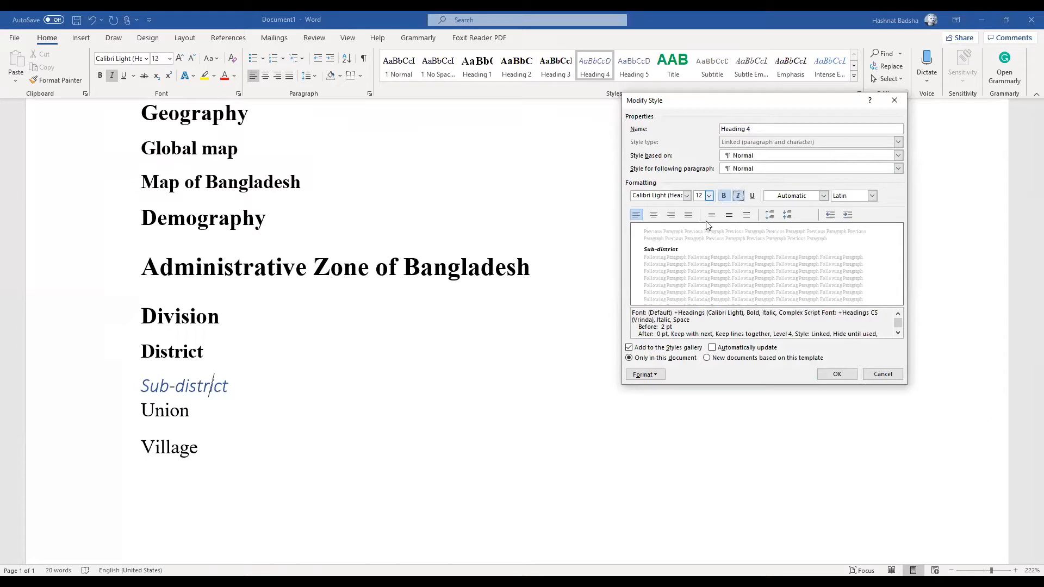
pyautogui.click(687, 196)
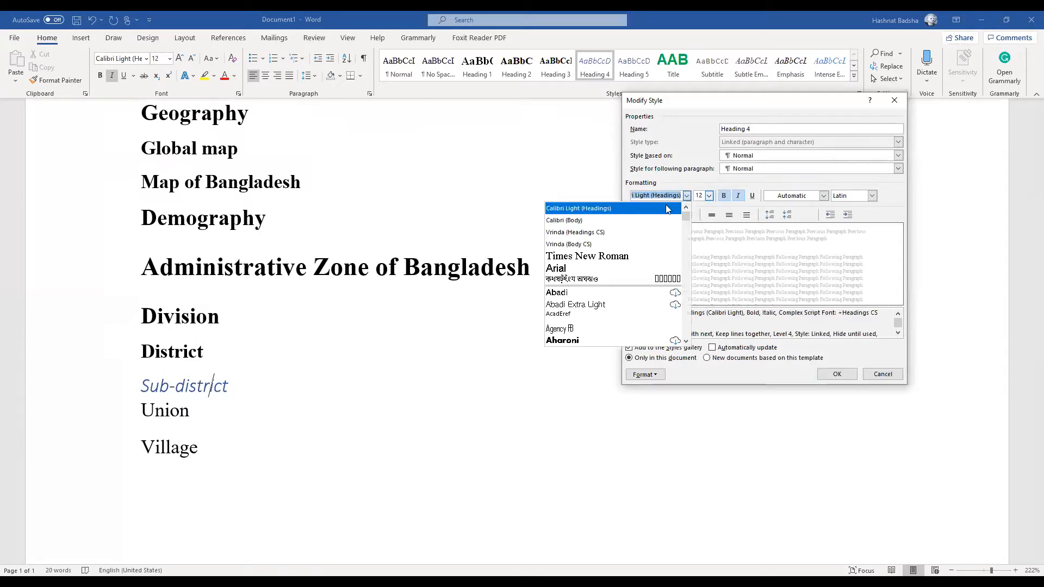
pyautogui.click(639, 262)
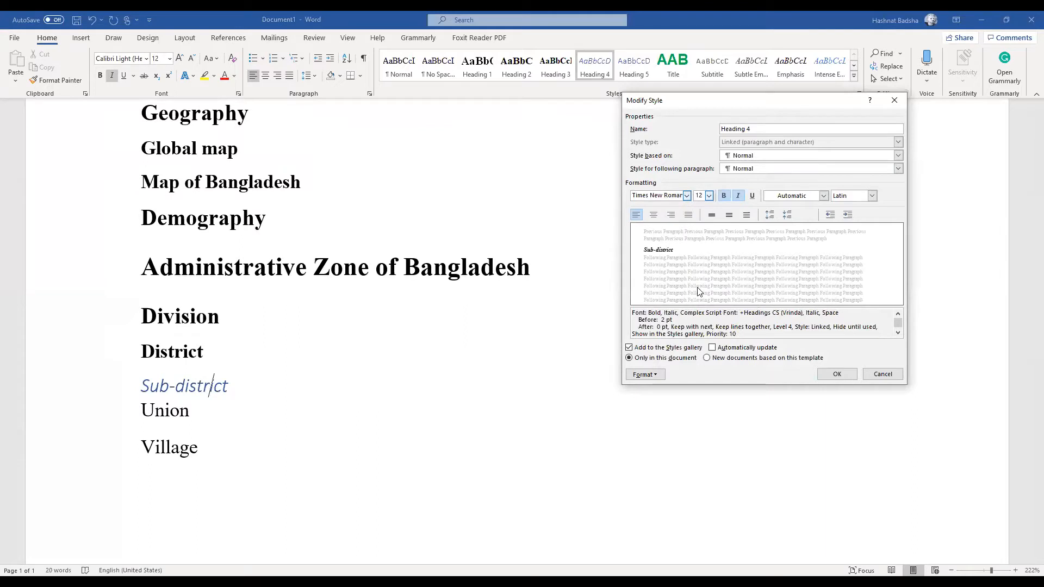
# Set the Heading 4 style's paragraph spacing to 6 pt before and 6 pt after, and apply the style changes
pyautogui.click(661, 376)
pyautogui.click(640, 398)
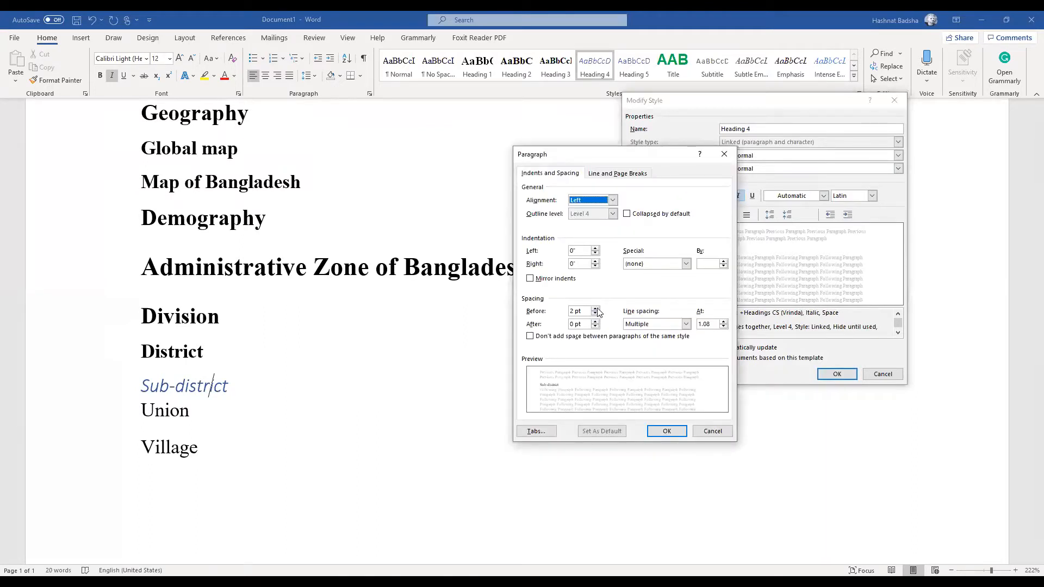
pyautogui.click(595, 309)
pyautogui.click(595, 322)
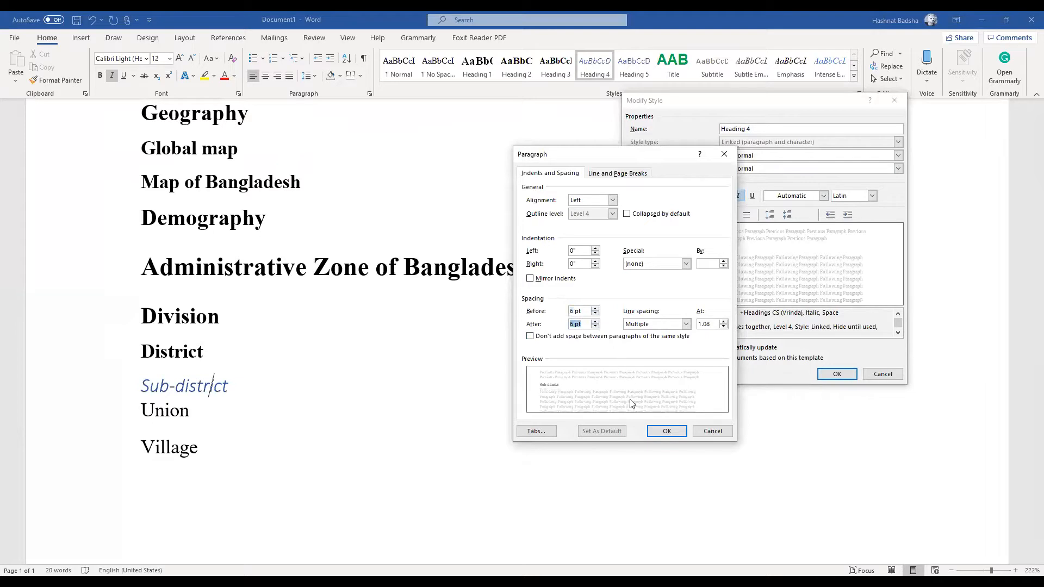
pyautogui.click(664, 431)
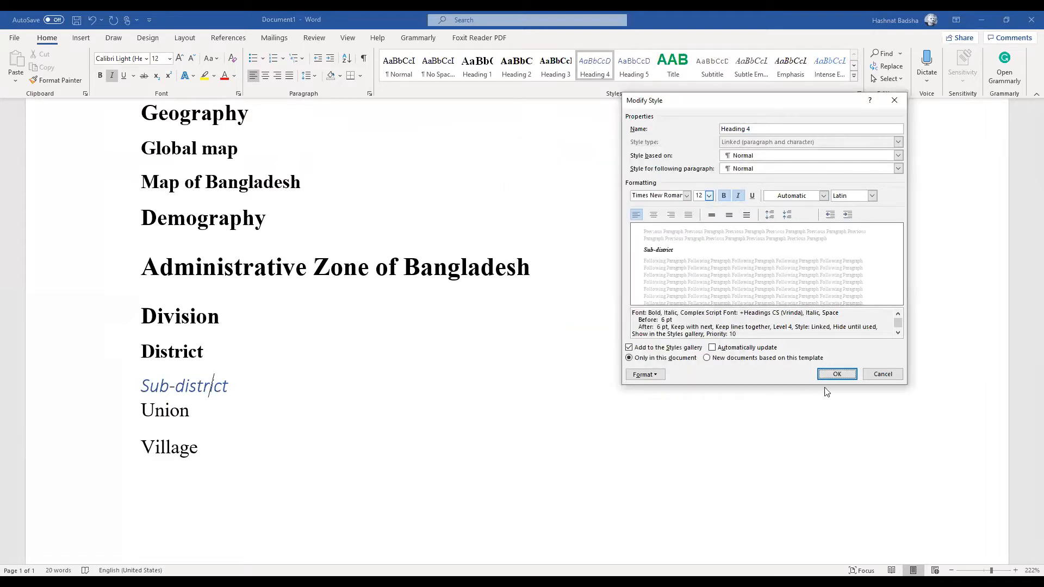
pyautogui.click(838, 375)
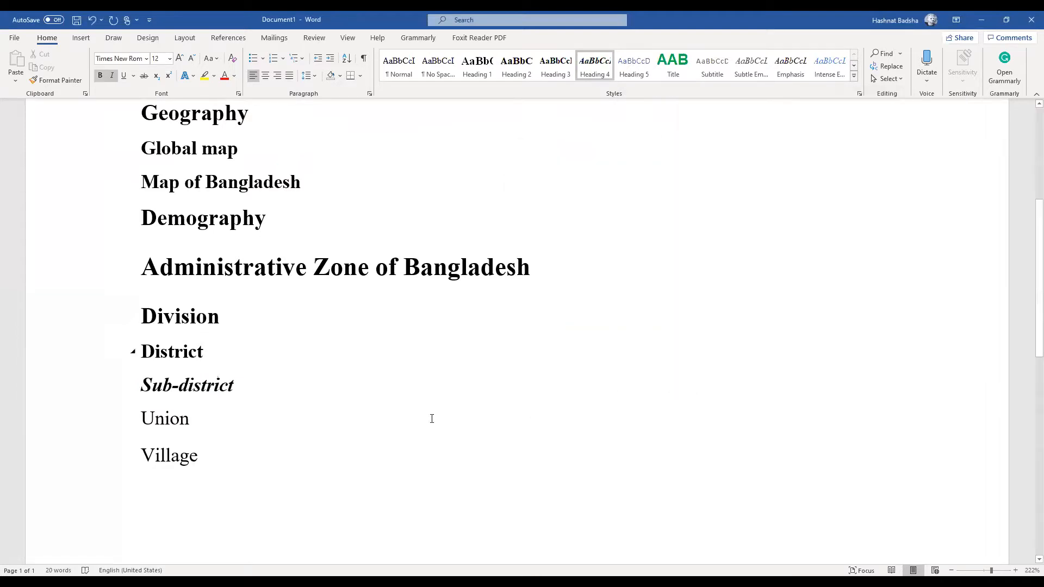
# Look over the restyled outline from the document title down to Union and Village at a smaller zoom
pyautogui.click(188, 418)
pyautogui.scroll(1, 186, 420)
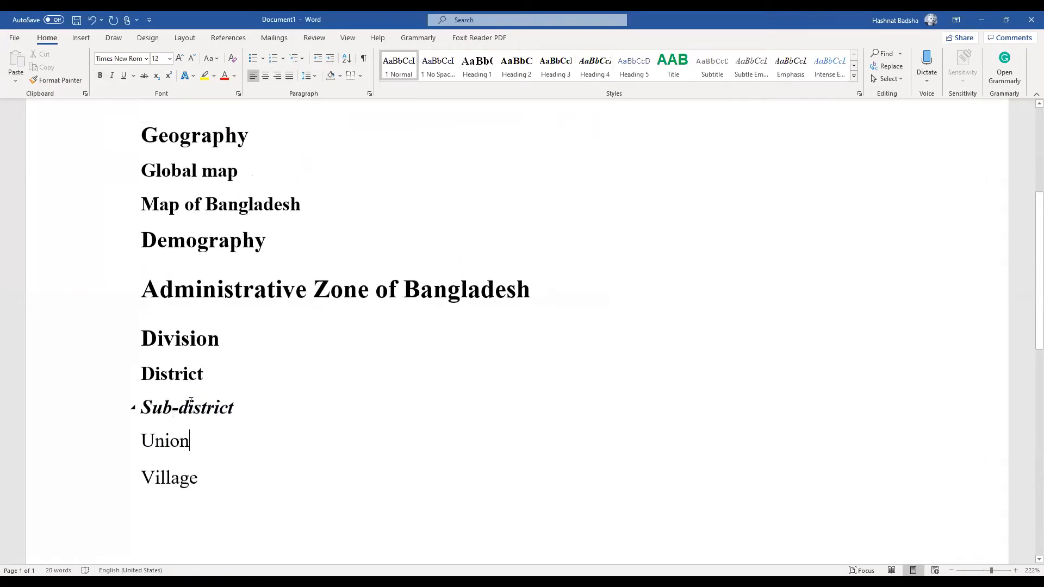
pyautogui.scroll(3, 239, 405)
pyautogui.scroll(3, 240, 405)
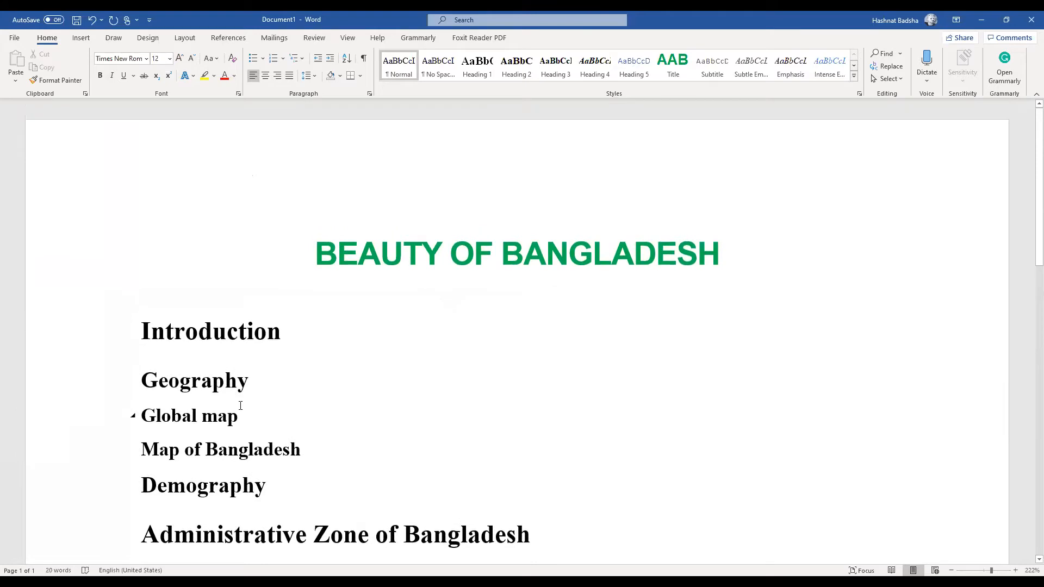
pyautogui.scroll(-8, 240, 404)
pyautogui.keyDown('ctrl'); pyautogui.scroll(-2, 240, 406); pyautogui.keyUp('ctrl')
pyautogui.keyDown('ctrl'); pyautogui.scroll(-3, 240, 406); pyautogui.keyUp('ctrl')
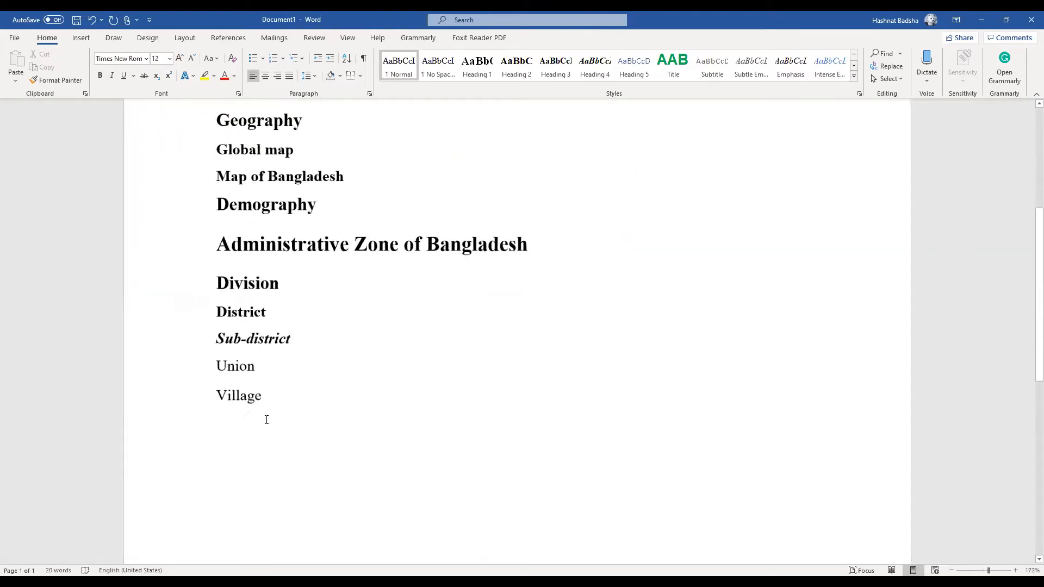
pyautogui.scroll(2, 263, 419)
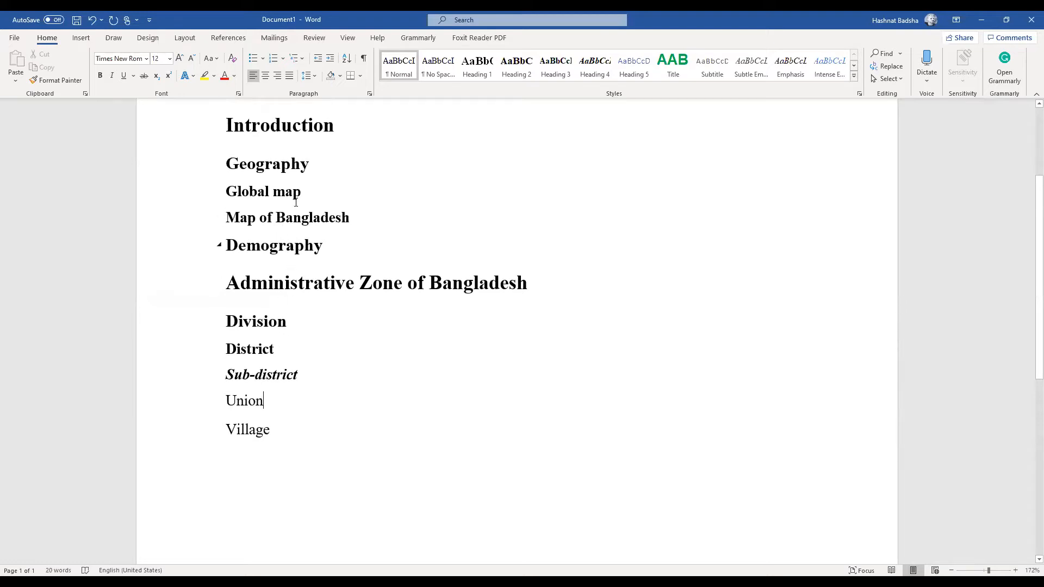
# Apply the multilevel list 1 Heading 1, 1.1 Heading 2, 1.1.1 Heading 3 to the outline and check the numbered headings
pyautogui.click(293, 166)
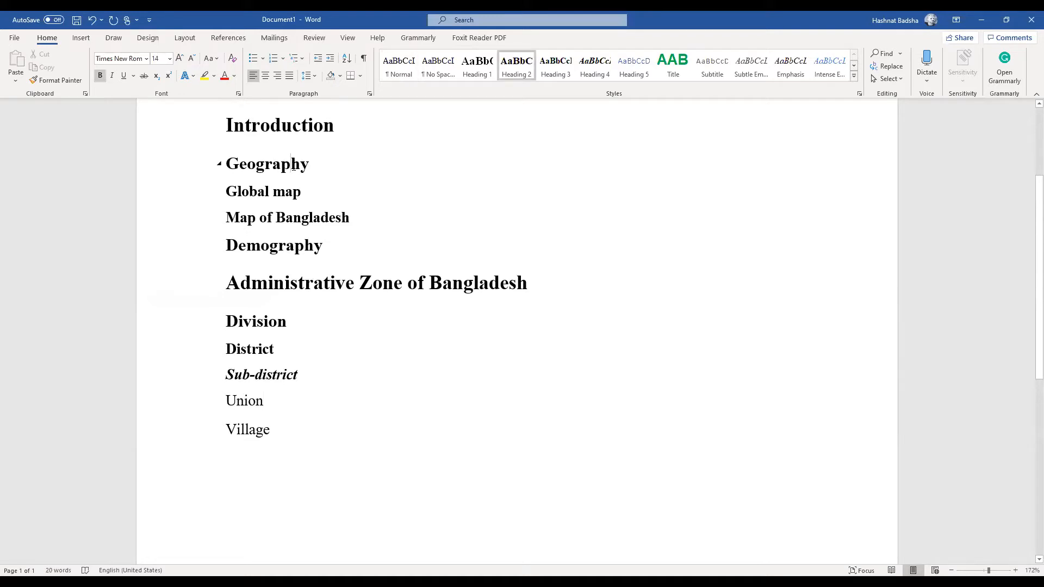
pyautogui.click(303, 59)
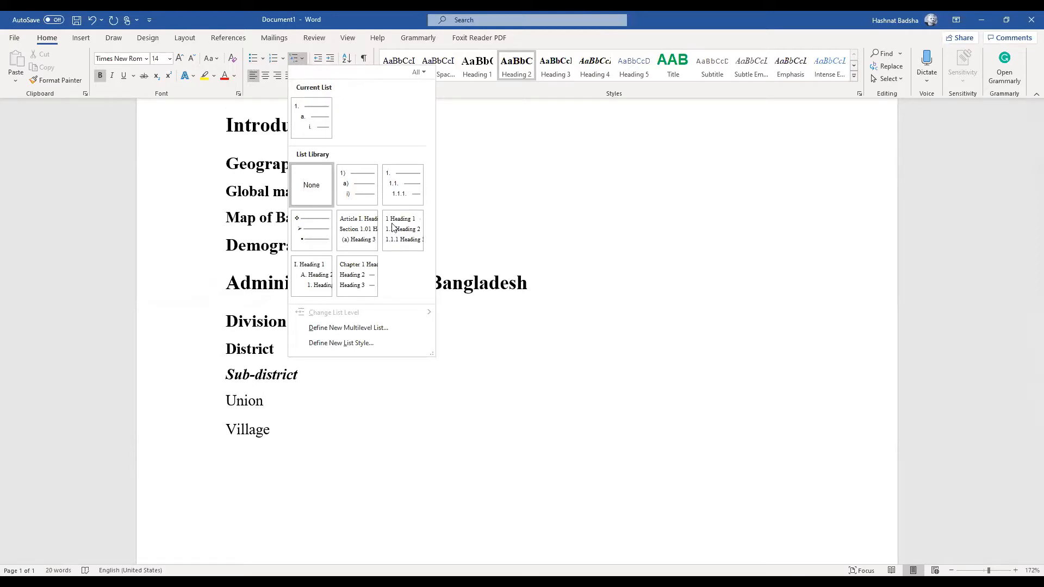
pyautogui.moveTo(396, 235)
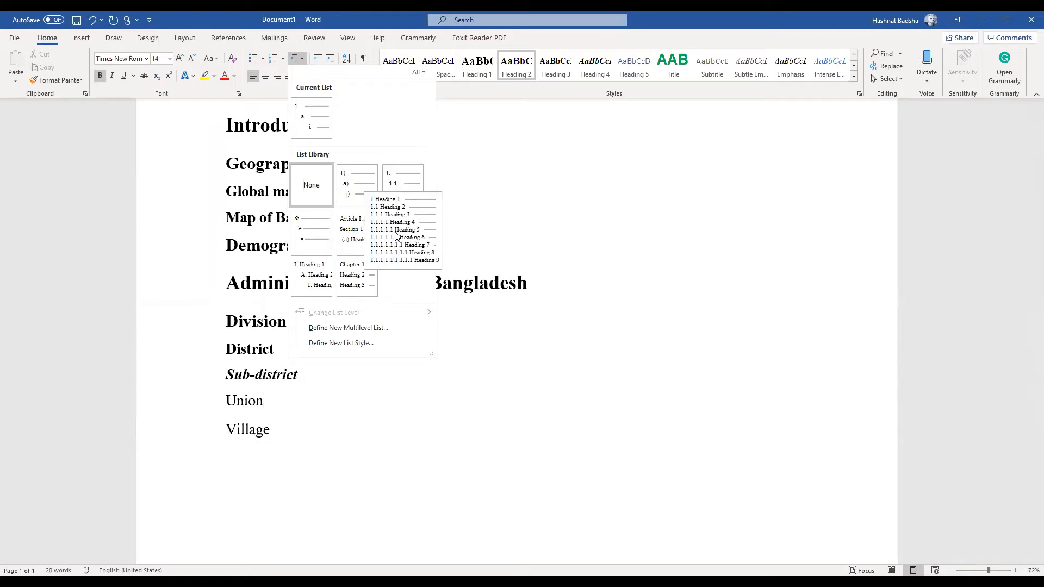
pyautogui.click(397, 235)
pyautogui.scroll(2, 394, 231)
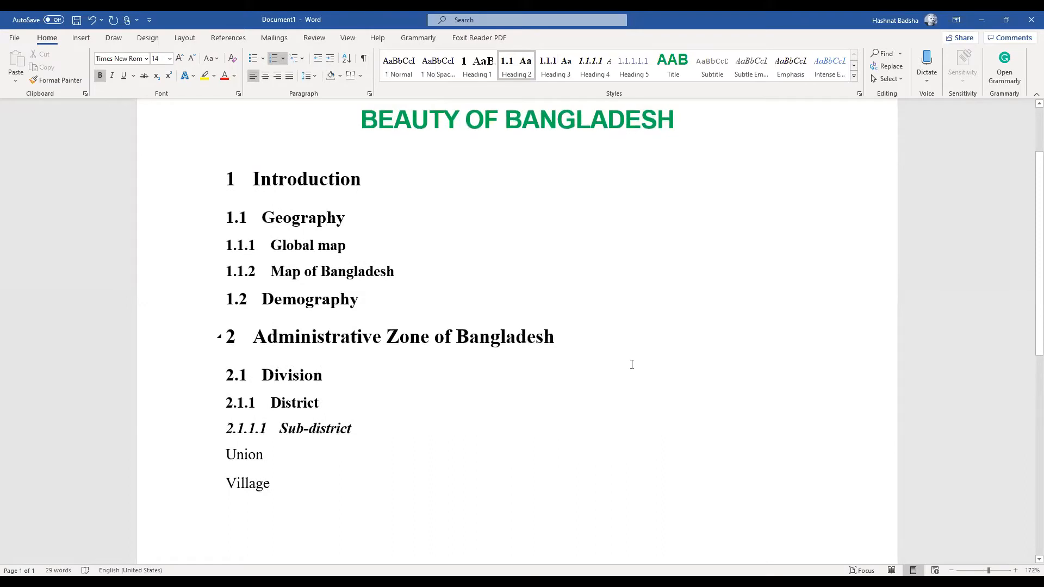
pyautogui.click(272, 180)
pyautogui.click(283, 216)
pyautogui.click(294, 245)
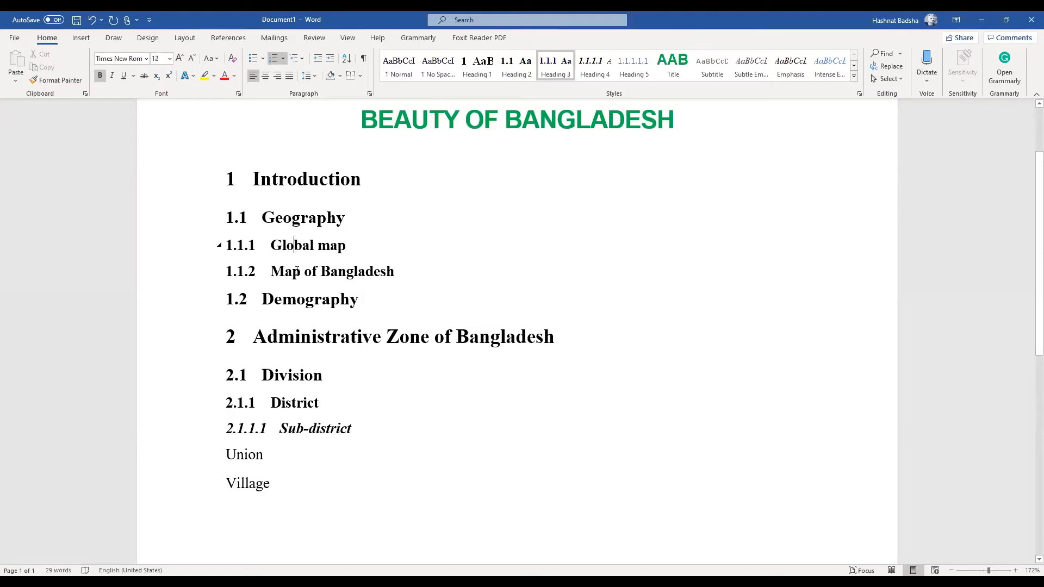
pyautogui.click(293, 315)
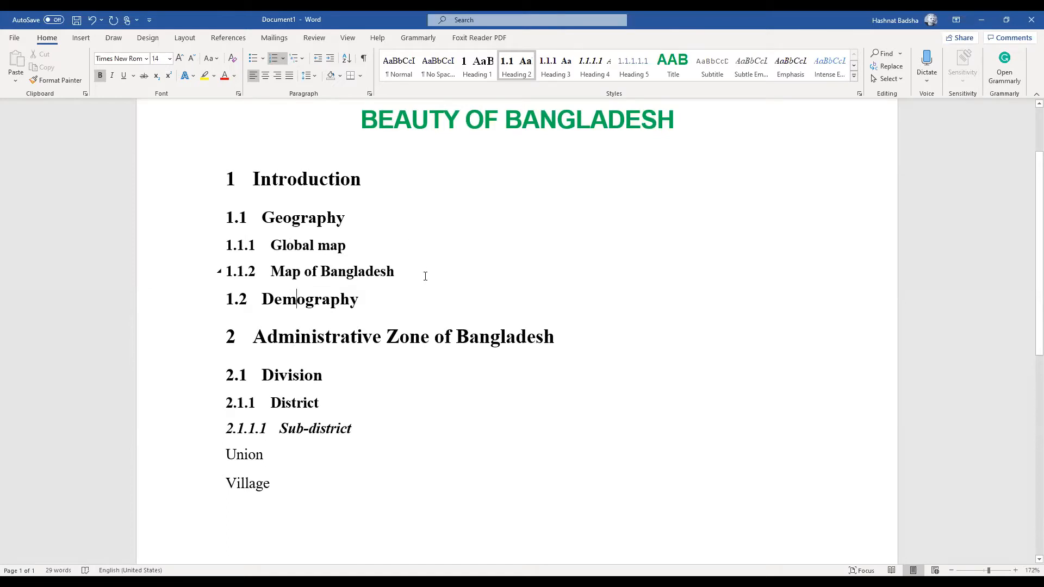
# Add a new Heading 3 line reading "Historical" directly below Map of Bangladesh
pyautogui.click(404, 269)
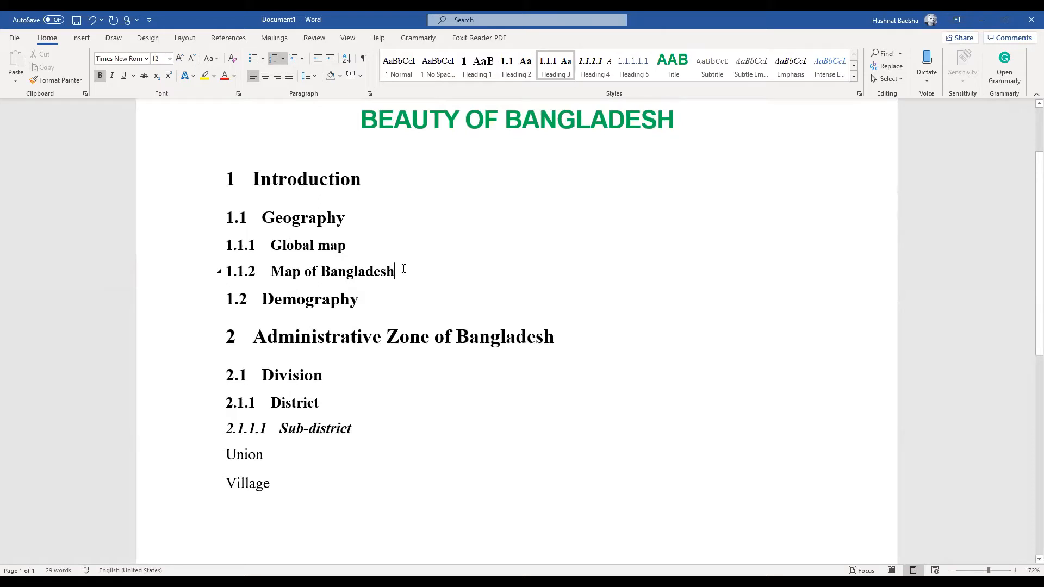
pyautogui.press('Return')
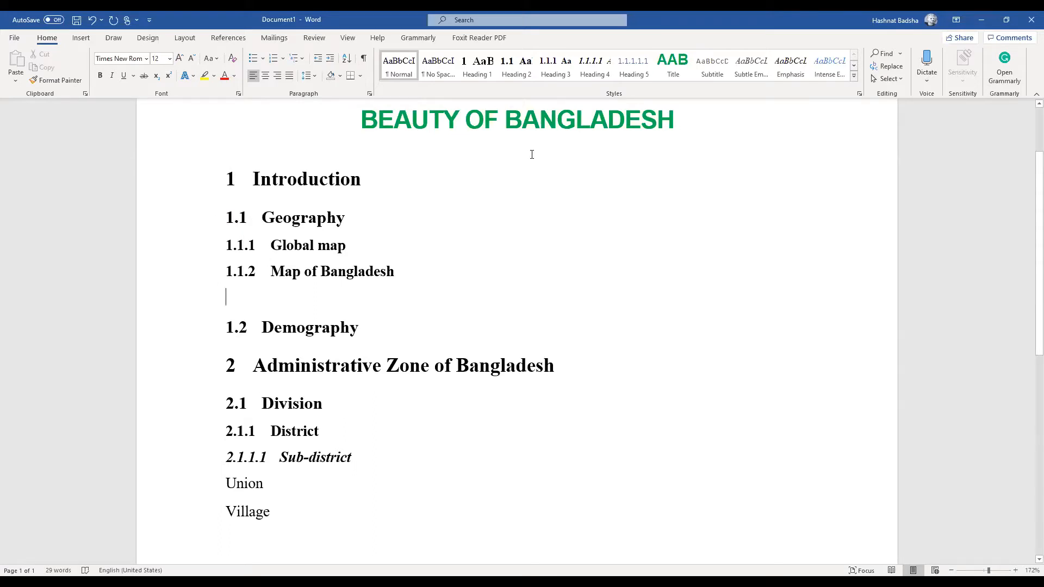
pyautogui.click(548, 74)
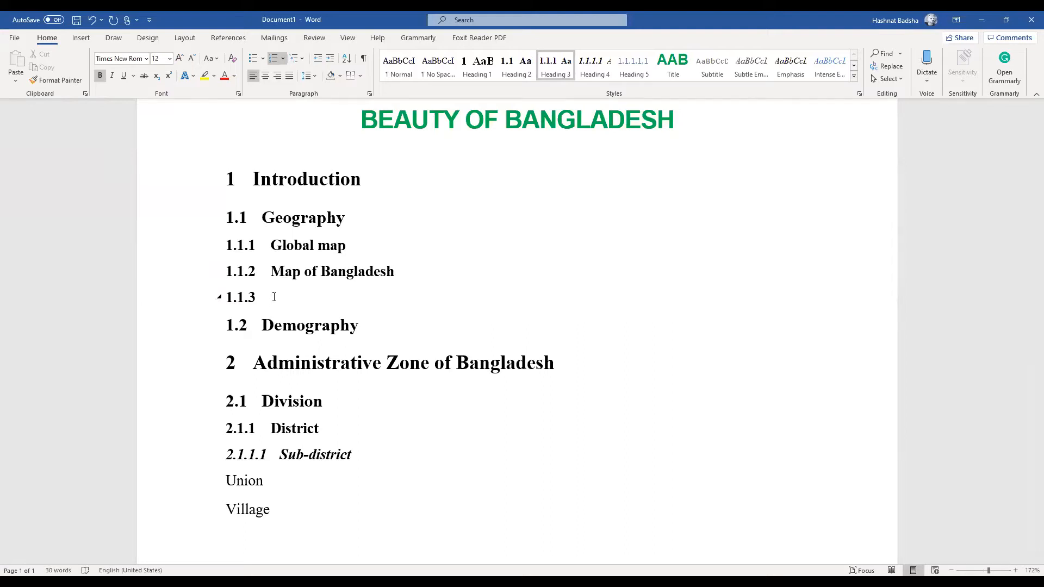
pyautogui.write('historicl')
pyautogui.press('BackSpace')
pyautogui.press('BackSpace')
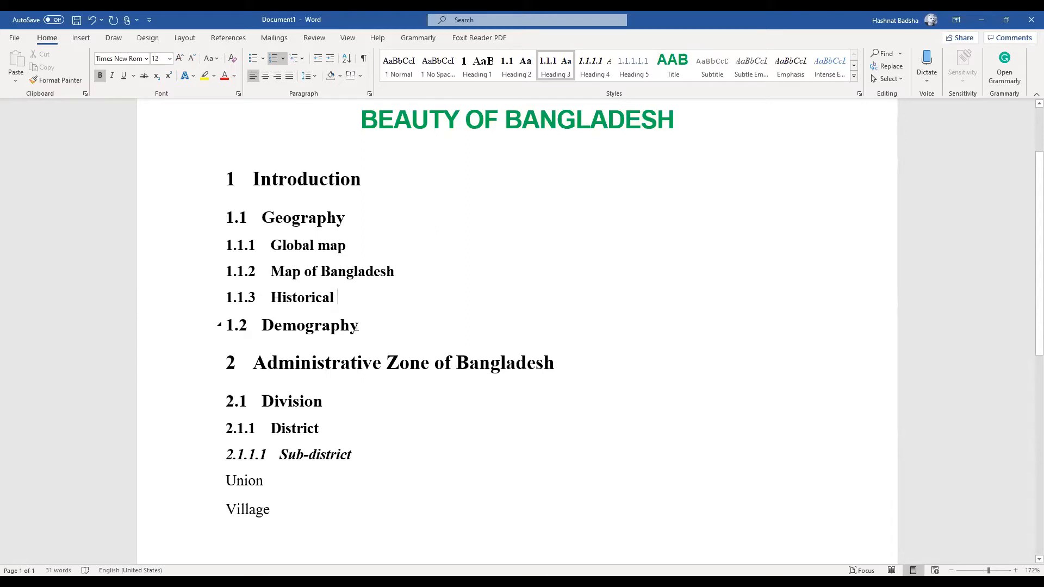
# Remove the Historical heading and its empty numbered line below Map of Bangladesh
pyautogui.hotkey('ctrl', 'z')
pyautogui.hotkey('ctrl', 'z')
pyautogui.press('BackSpace')
pyautogui.press('BackSpace')
pyautogui.press('BackSpace')
pyautogui.press('BackSpace')
pyautogui.press('BackSpace')
pyautogui.press('BackSpace')
pyautogui.press('BackSpace')
pyautogui.press('BackSpace')
pyautogui.press('BackSpace')
pyautogui.press('BackSpace')
pyautogui.press('BackSpace')
pyautogui.press('BackSpace')
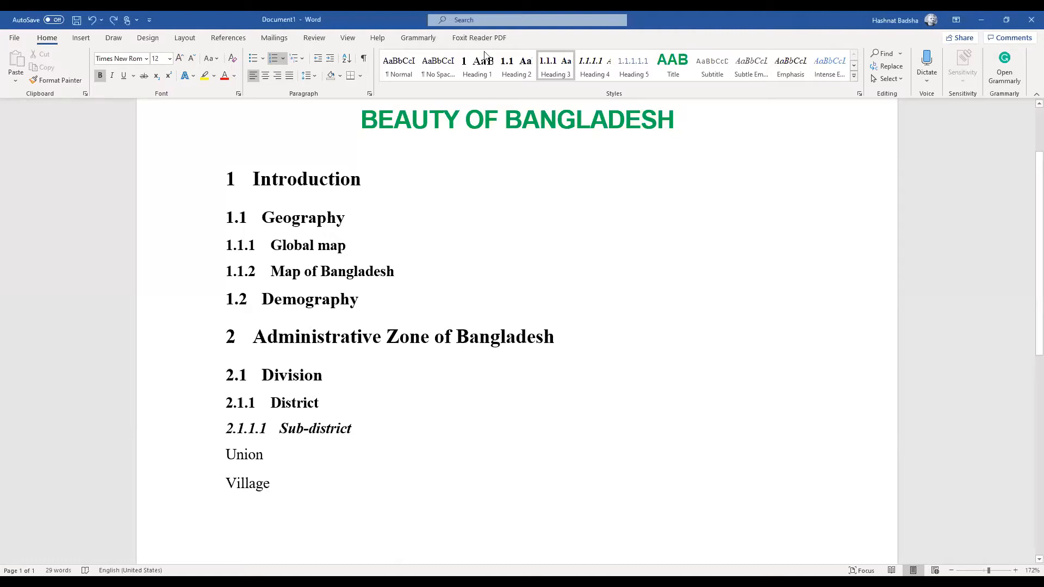
pyautogui.scroll(-1, 487, 57)
pyautogui.scroll(-2, 184, 54)
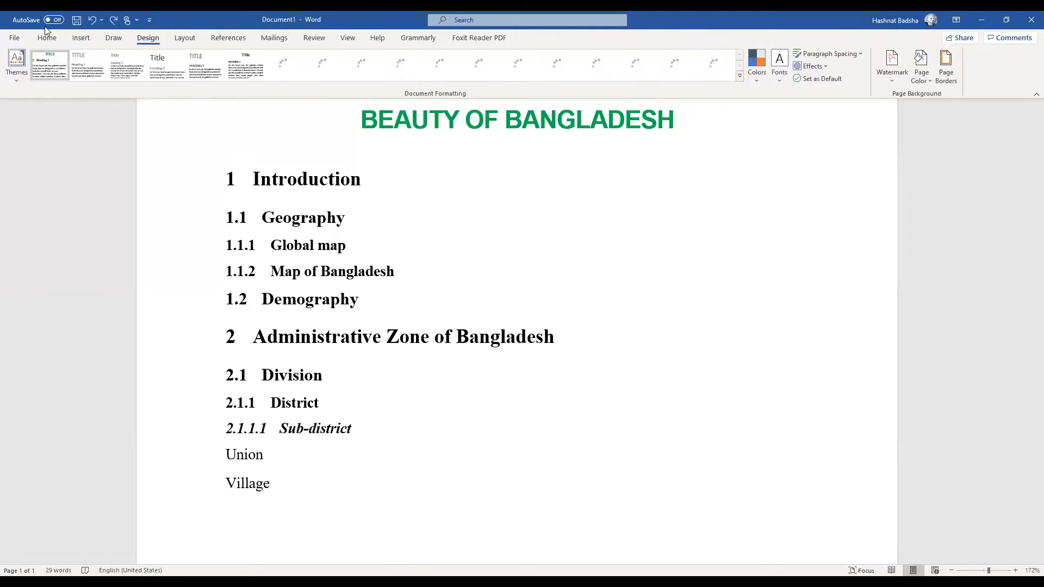
pyautogui.click(47, 38)
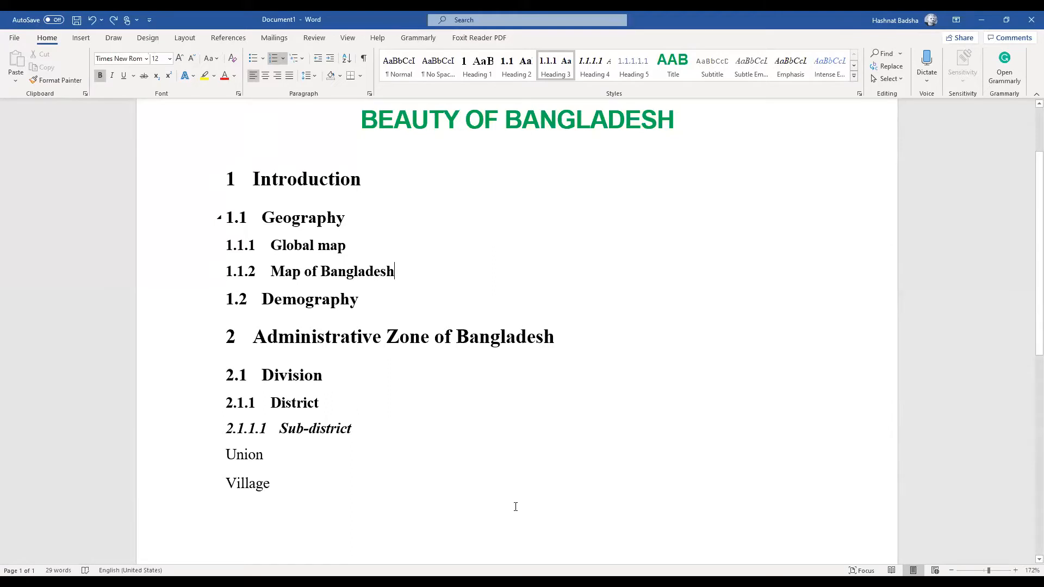
# Review the numbered outline, and undo the multilevel numbering of its headings
pyautogui.scroll(-2, 516, 507)
pyautogui.scroll(4, 516, 507)
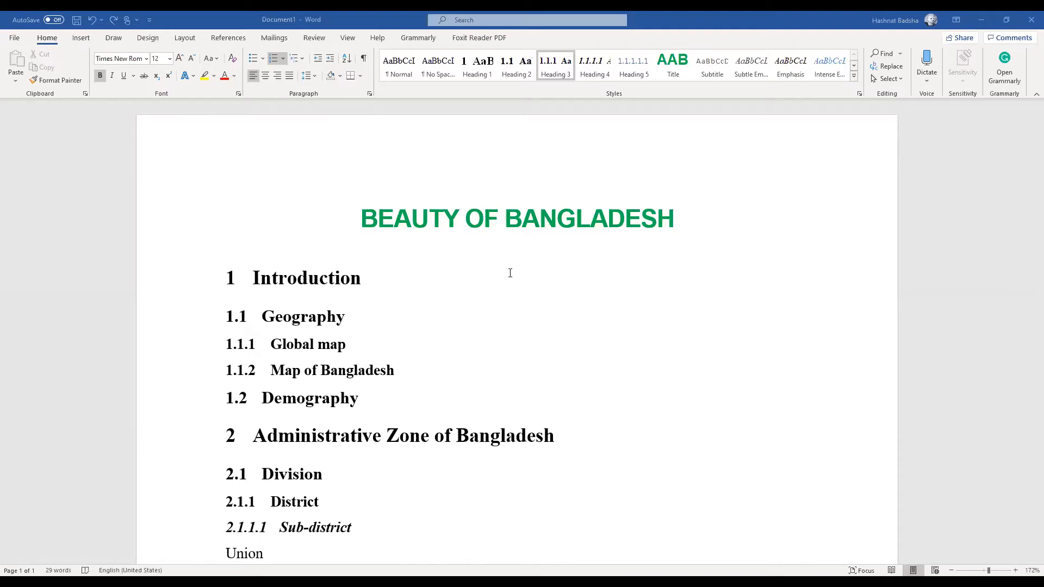
pyautogui.scroll(-3, 422, 308)
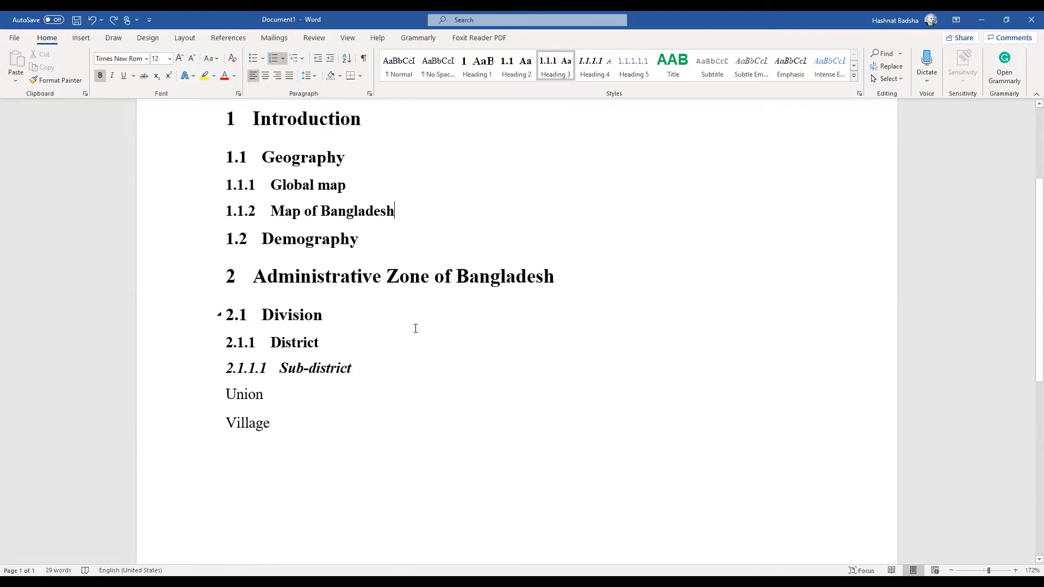
pyautogui.hotkey('ctrl', 'z')
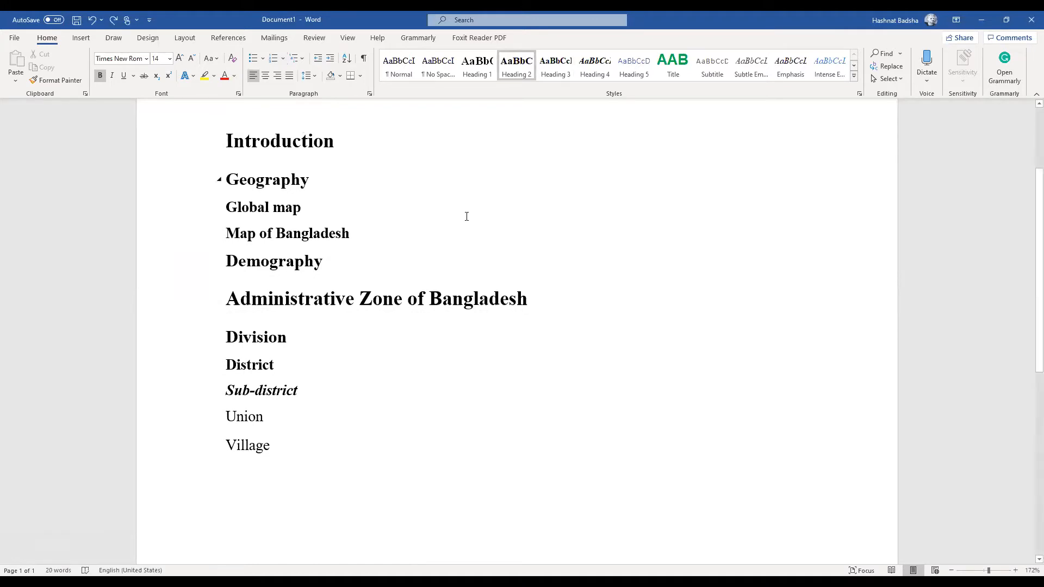
# Apply the multilevel list format 1 Heading 1, 1.1 Heading 2, 1.1.1 Heading 3 to the unnumbered outline again
pyautogui.scroll(2, 467, 216)
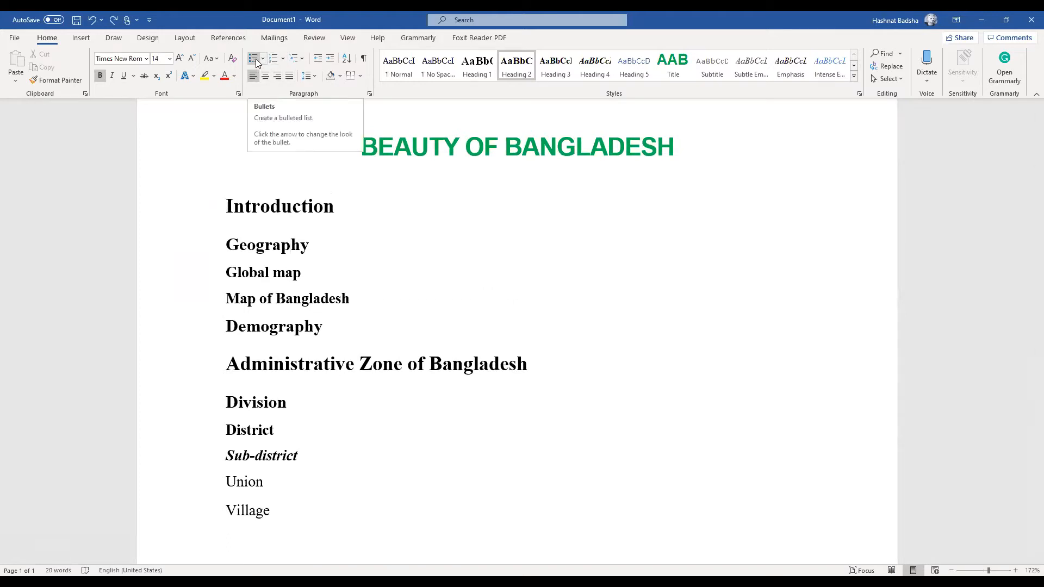
pyautogui.click(303, 58)
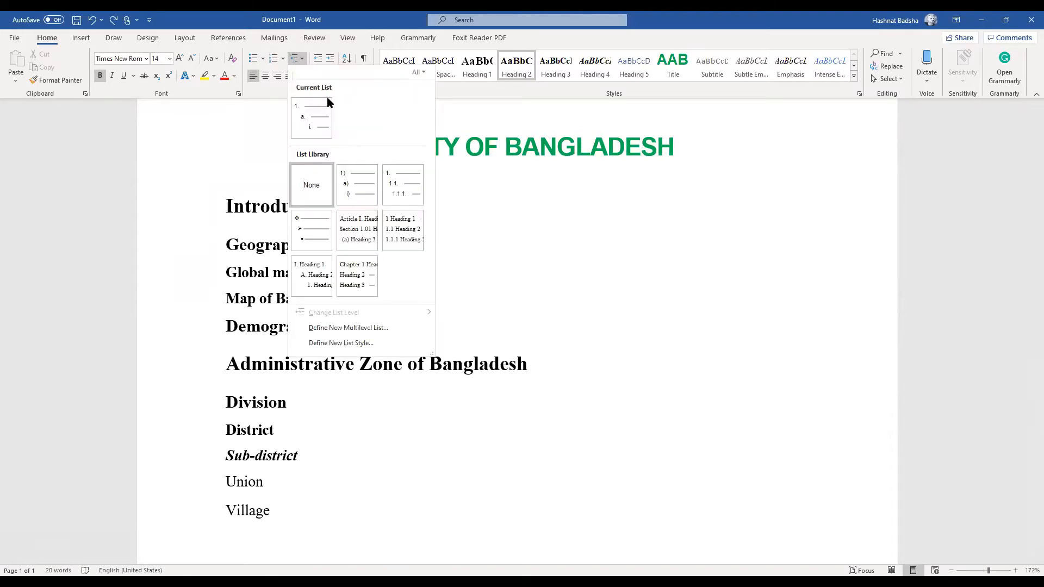
pyautogui.moveTo(396, 202)
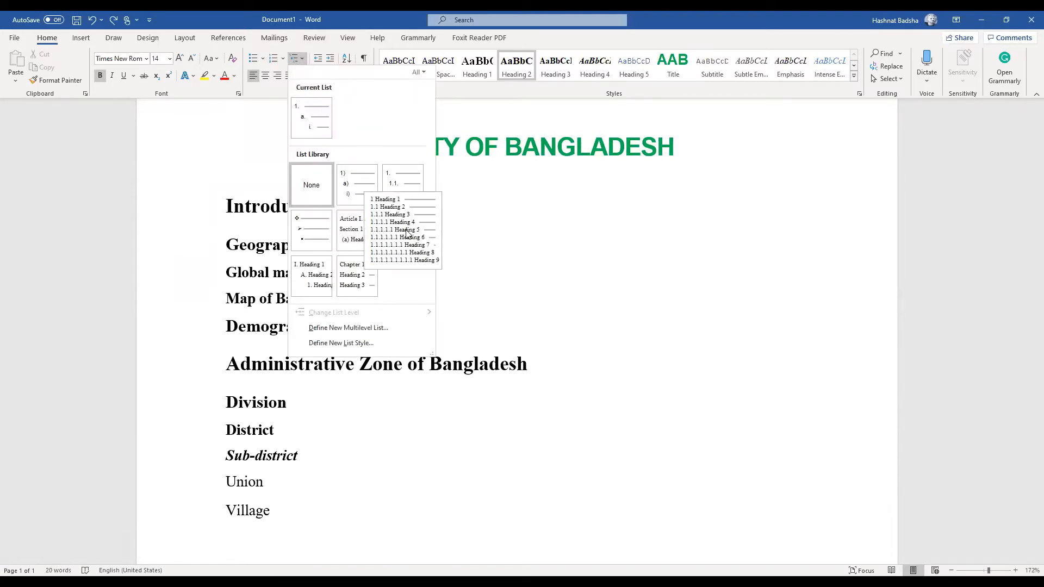
pyautogui.click(407, 233)
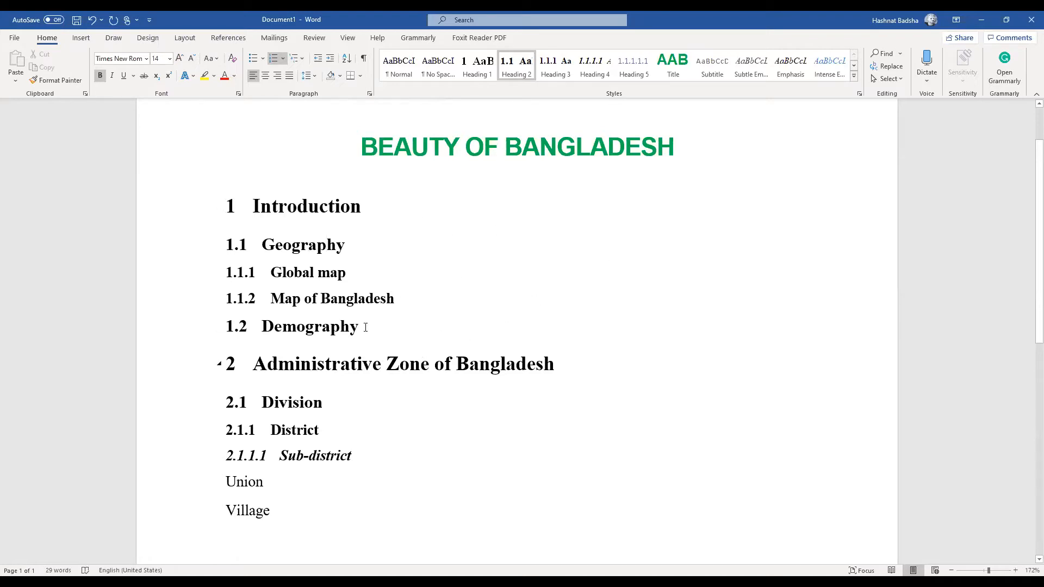
# Add a new Heading 3 line reading "Tourist attractions" directly below Map of Bangladesh
pyautogui.click(399, 298)
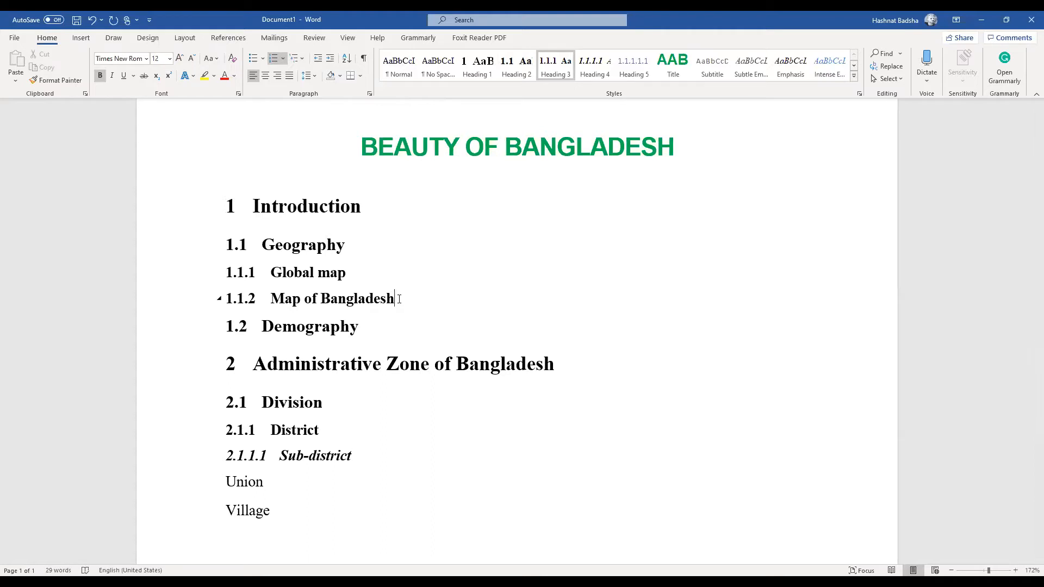
pyautogui.press('Return')
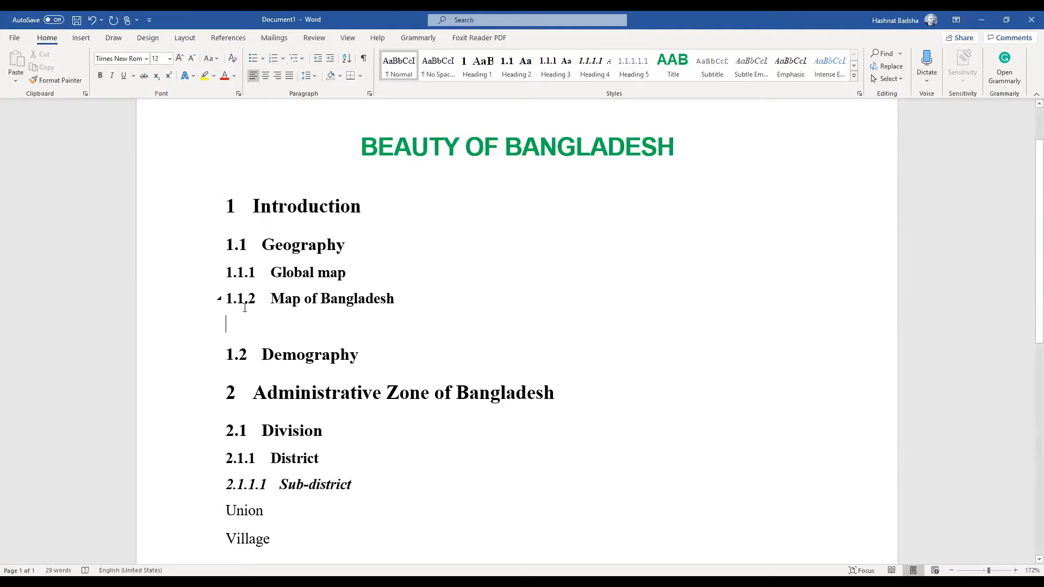
pyautogui.click(551, 76)
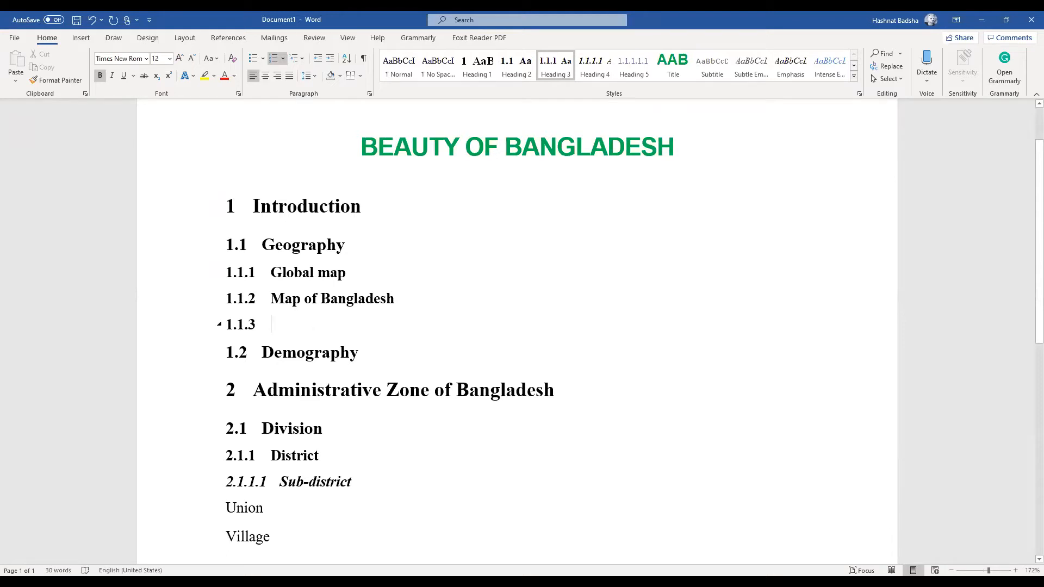
pyautogui.write('Tou')
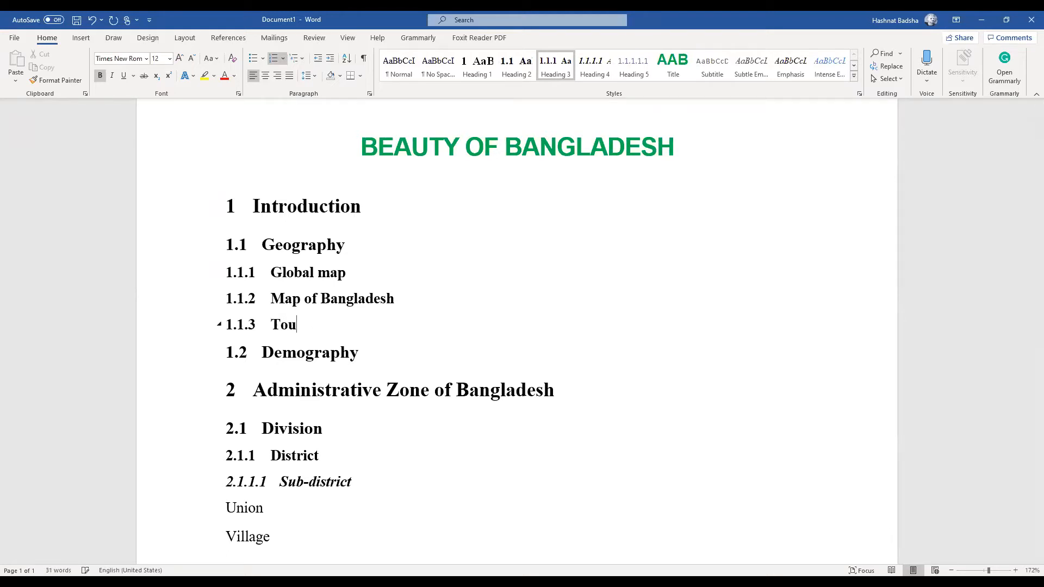
pyautogui.write('rst')
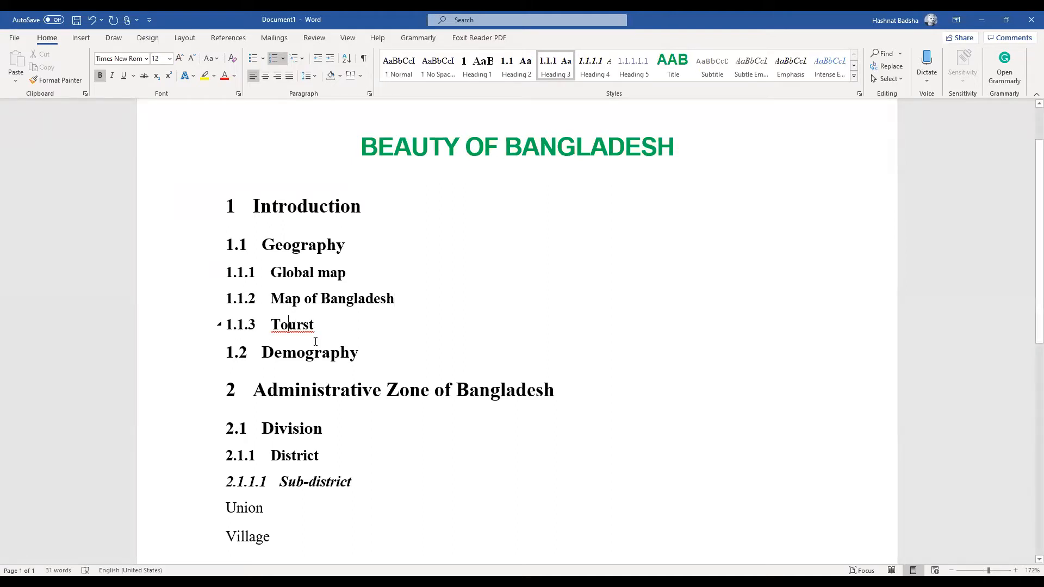
pyautogui.click(302, 325)
pyautogui.write('i')
pyautogui.press('End')
pyautogui.write('attr')
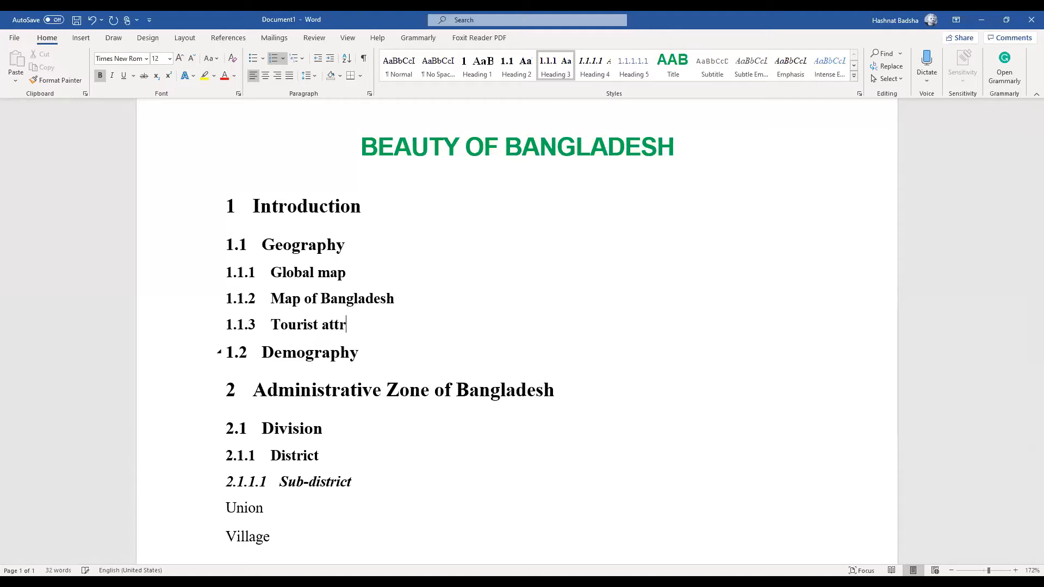
pyautogui.write('actions')
pyautogui.press('BackSpace')
pyautogui.scroll(-2, 271, 258)
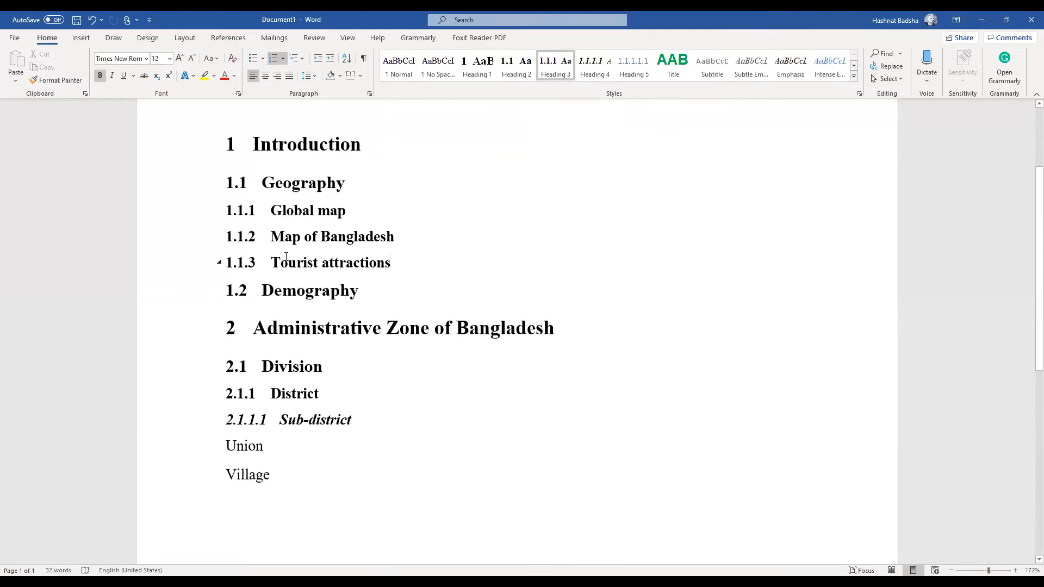
# Change the Tourist attractions line to the Heading 1 style and check how the outline renumbers
pyautogui.click(512, 70)
pyautogui.click(478, 71)
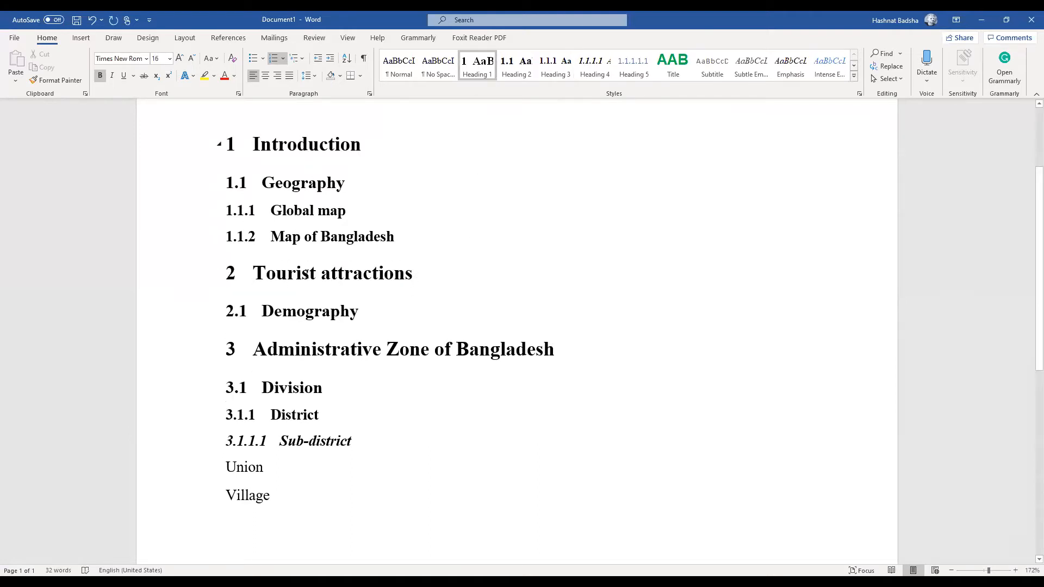
pyautogui.scroll(3, 417, 234)
pyautogui.scroll(-2, 381, 283)
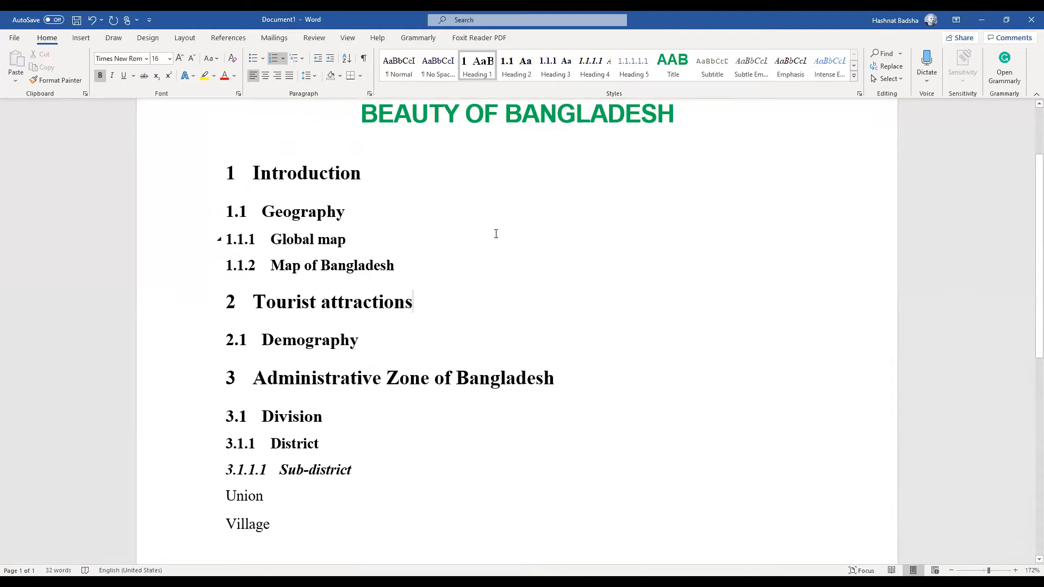
pyautogui.click(303, 265)
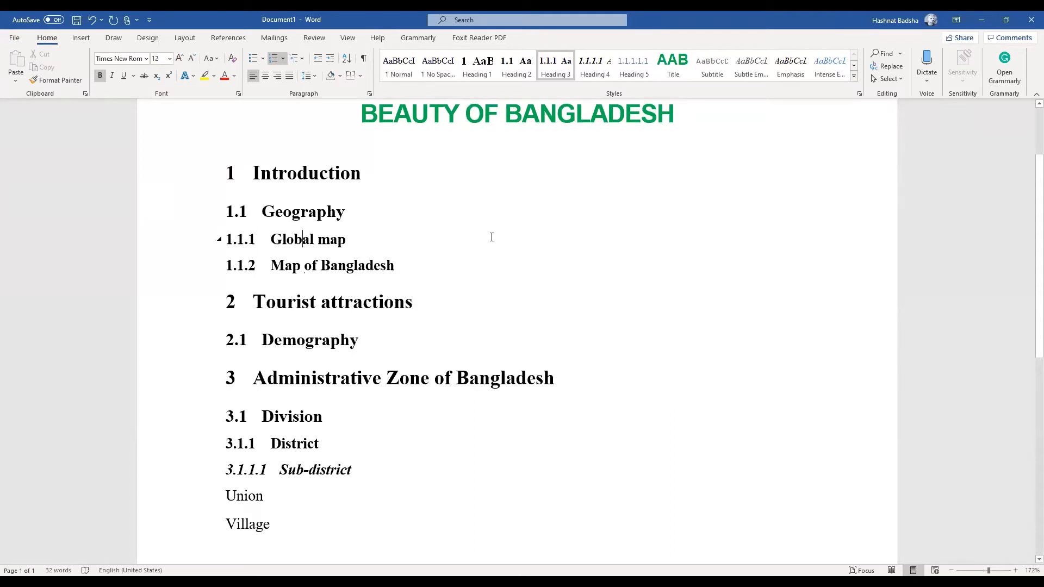
pyautogui.click(283, 218)
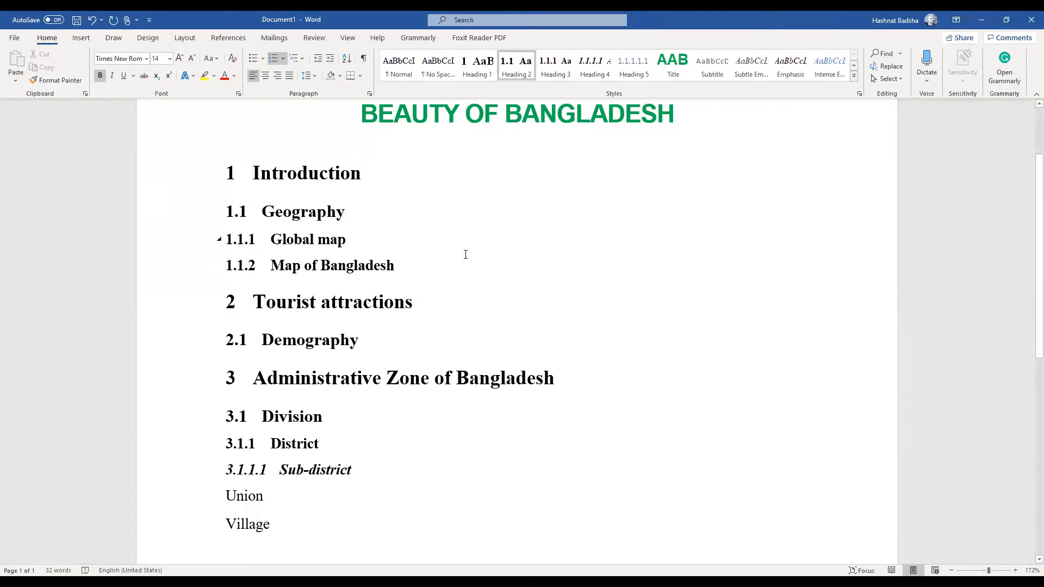
pyautogui.click(484, 443)
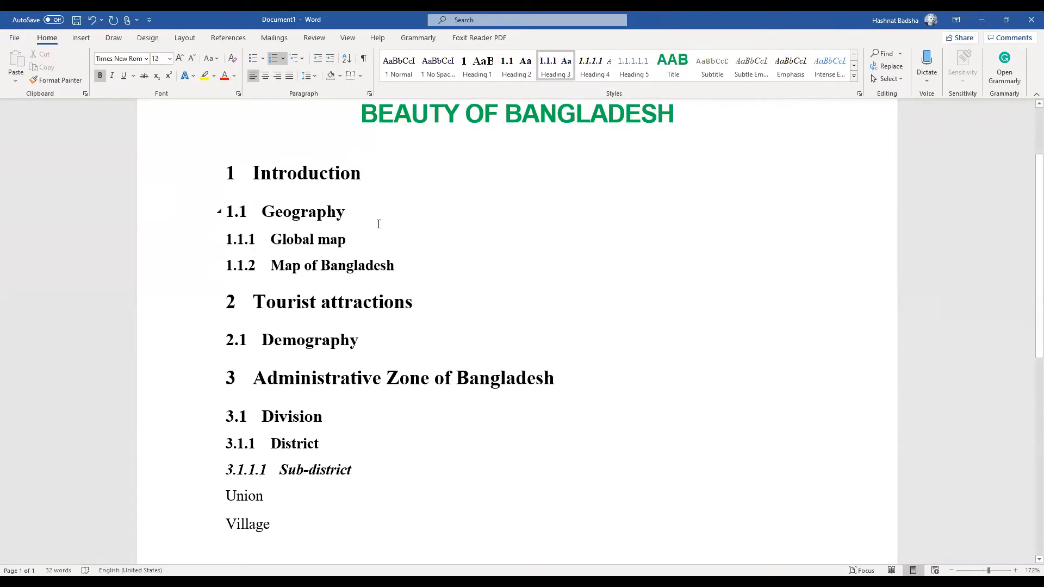
pyautogui.click(351, 212)
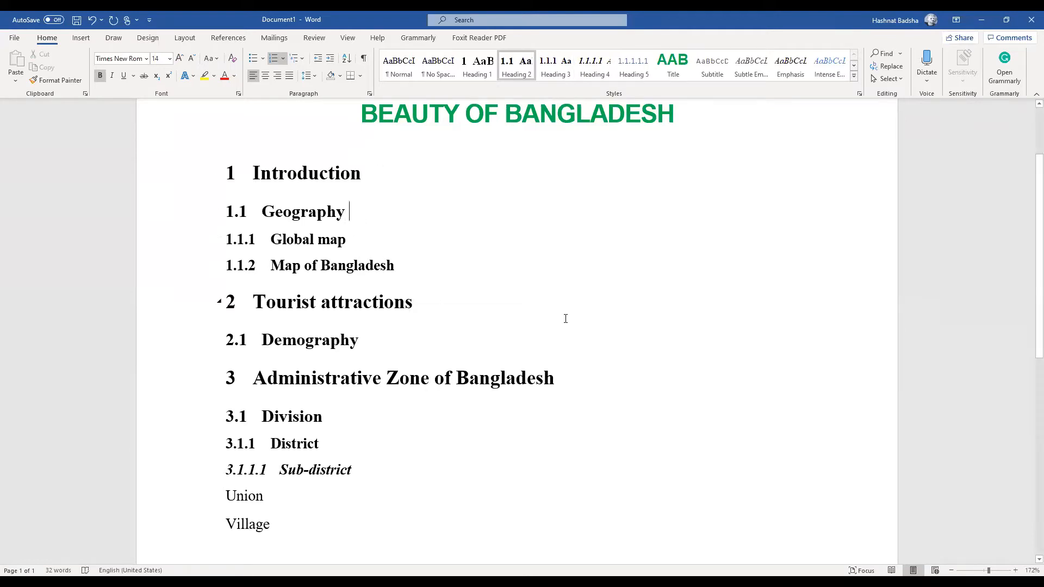
# Add two Heading 1 lines below Sub-district with the sample text "Ergetr" and "Wrterty"
pyautogui.scroll(-4, 523, 392)
pyautogui.click(378, 260)
pyautogui.press('Return')
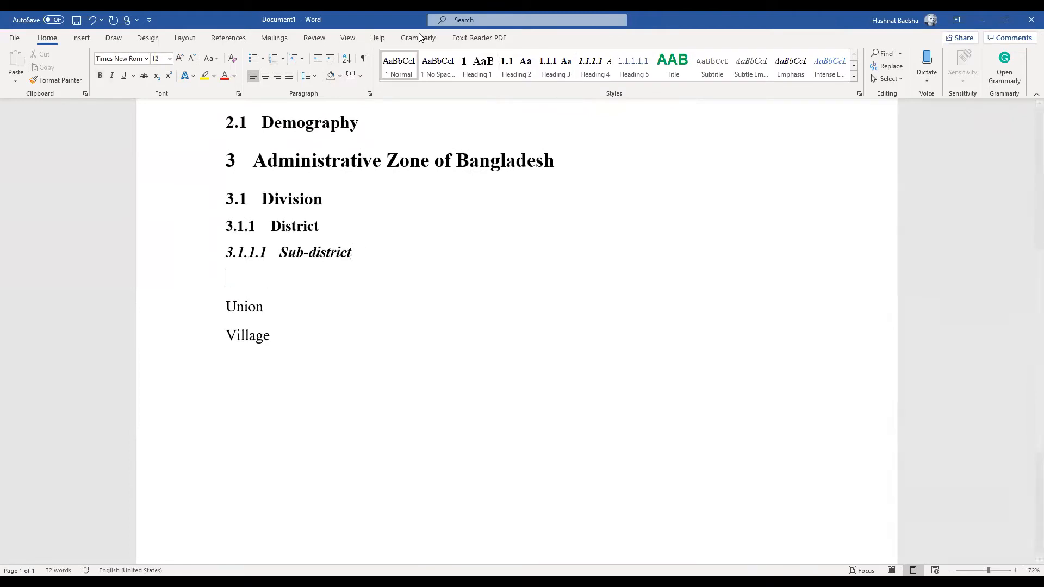
pyautogui.click(477, 66)
pyautogui.write('ergetr')
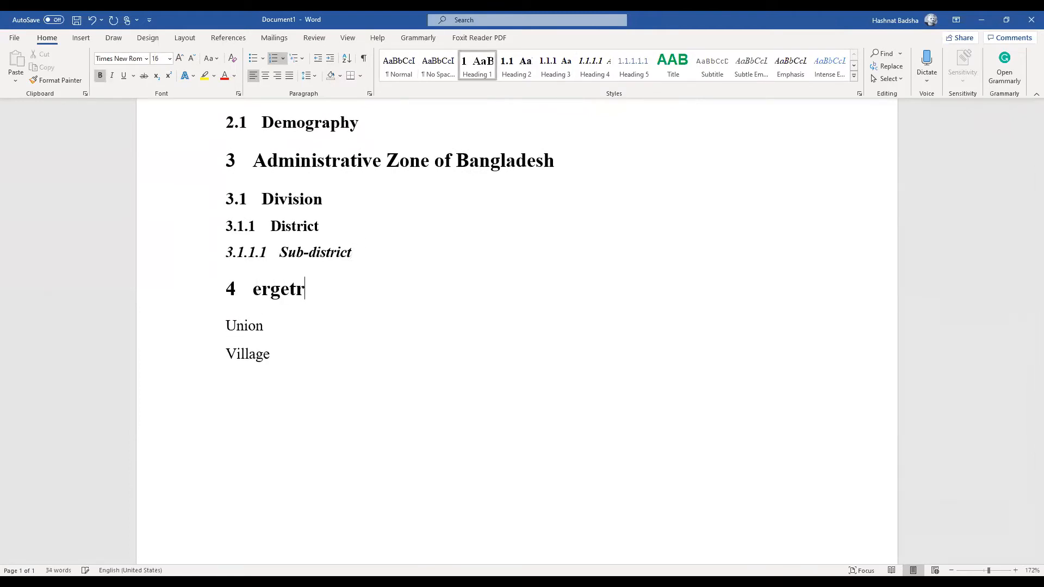
pyautogui.press('Return')
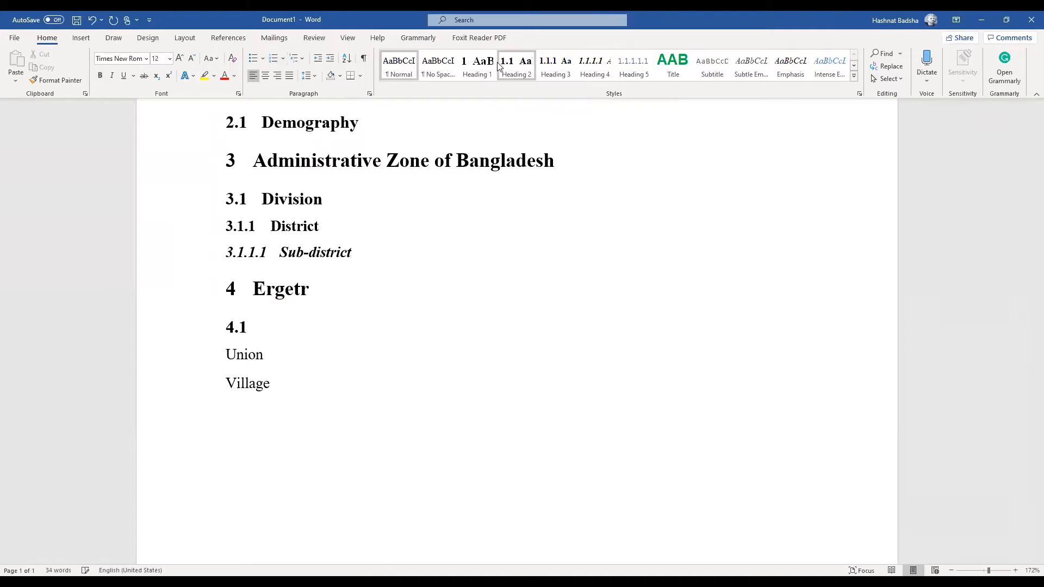
pyautogui.click(477, 66)
pyautogui.write('wrterty')
pyautogui.press('Return')
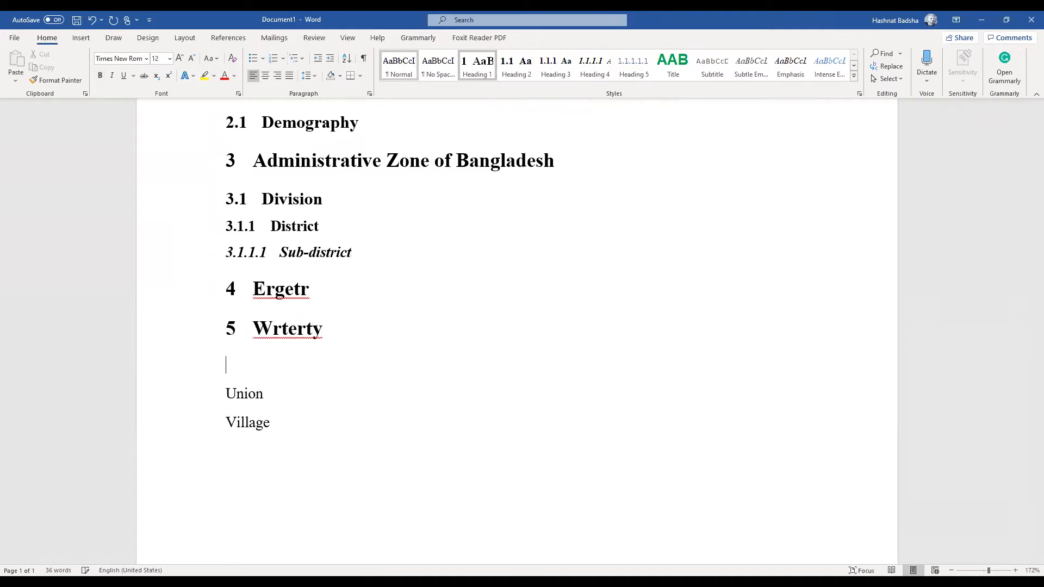
# Add a Heading 1 line reading "Conclusion" below Wrterty and look over the numbered outline
pyautogui.click(477, 66)
pyautogui.write('conclusion')
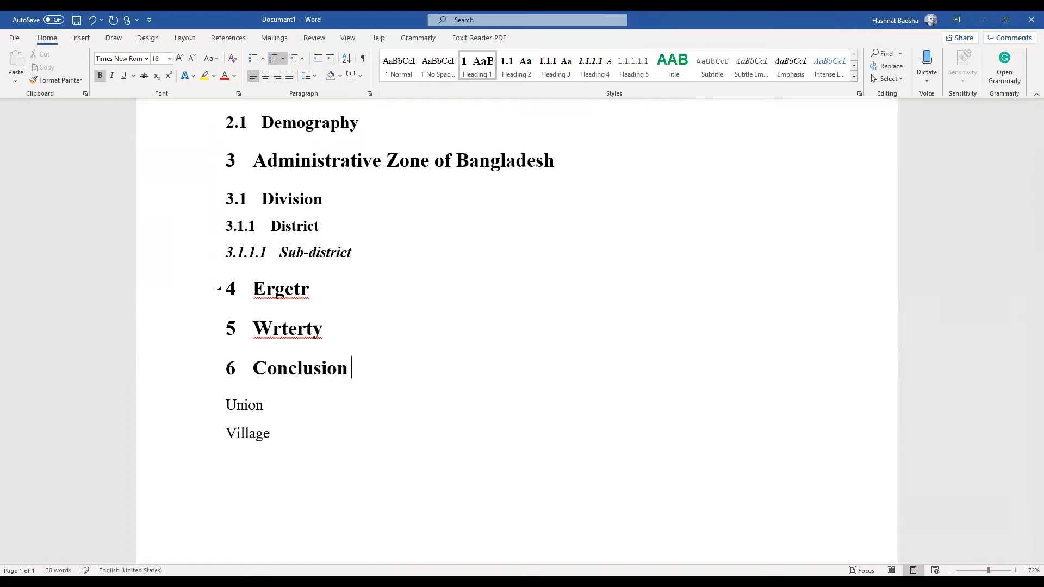
pyautogui.press('BackSpace')
pyautogui.scroll(2, 518, 366)
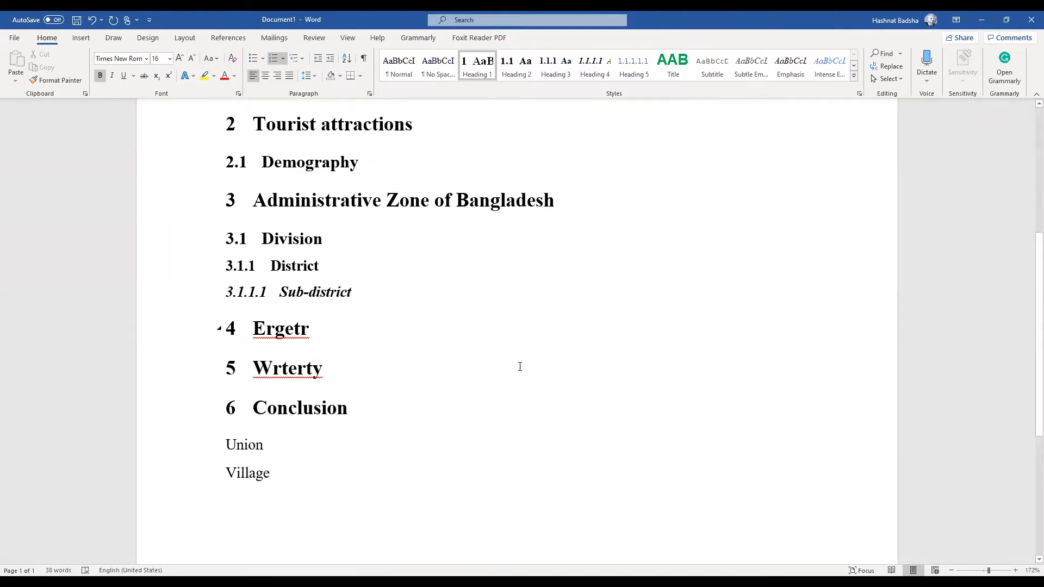
pyautogui.scroll(3, 520, 366)
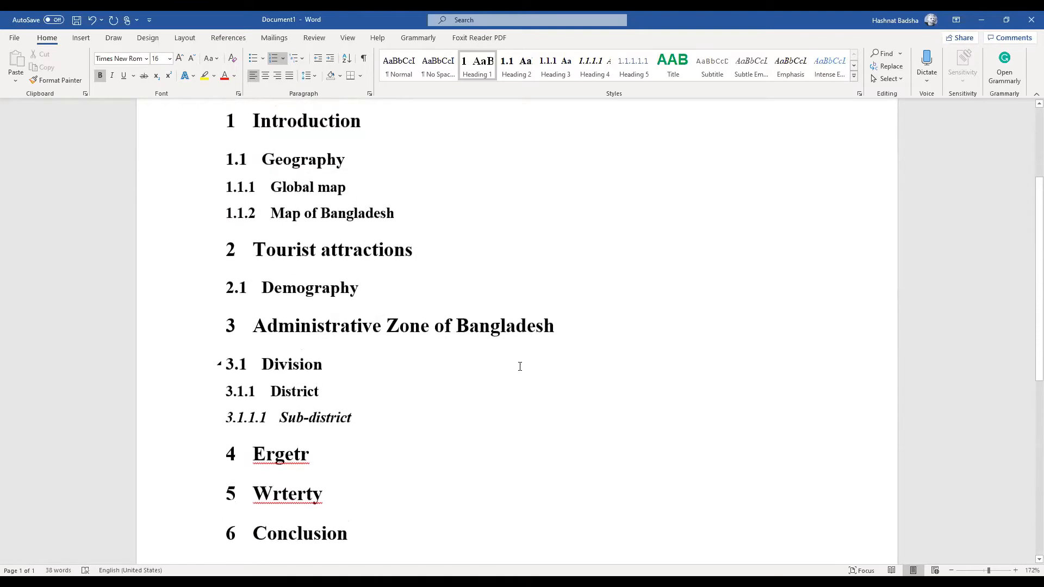
pyautogui.scroll(2, 520, 366)
pyautogui.scroll(-5, 520, 366)
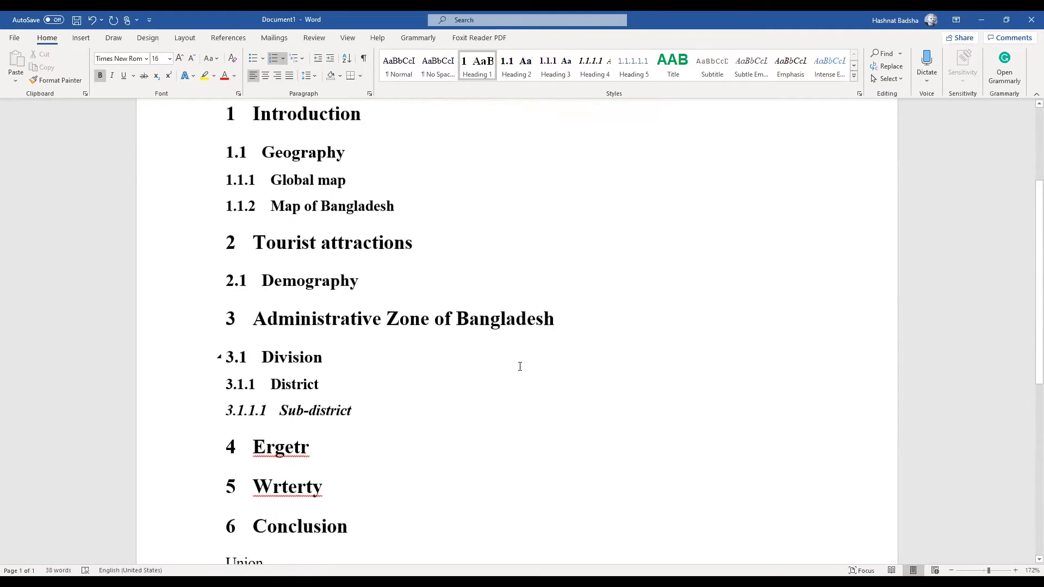
# Add two Heading 2 lines below Wrterty with the sample text "Errr" and "Sdgdgdfg"
pyautogui.click(349, 413)
pyautogui.press('Return')
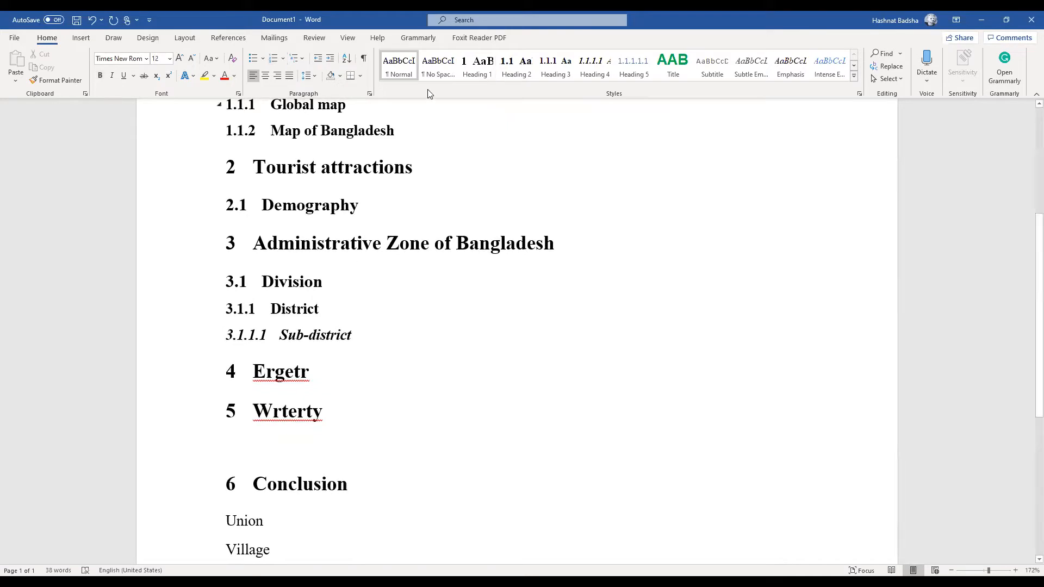
pyautogui.click(516, 65)
pyautogui.write('Errr')
pyautogui.press('Return')
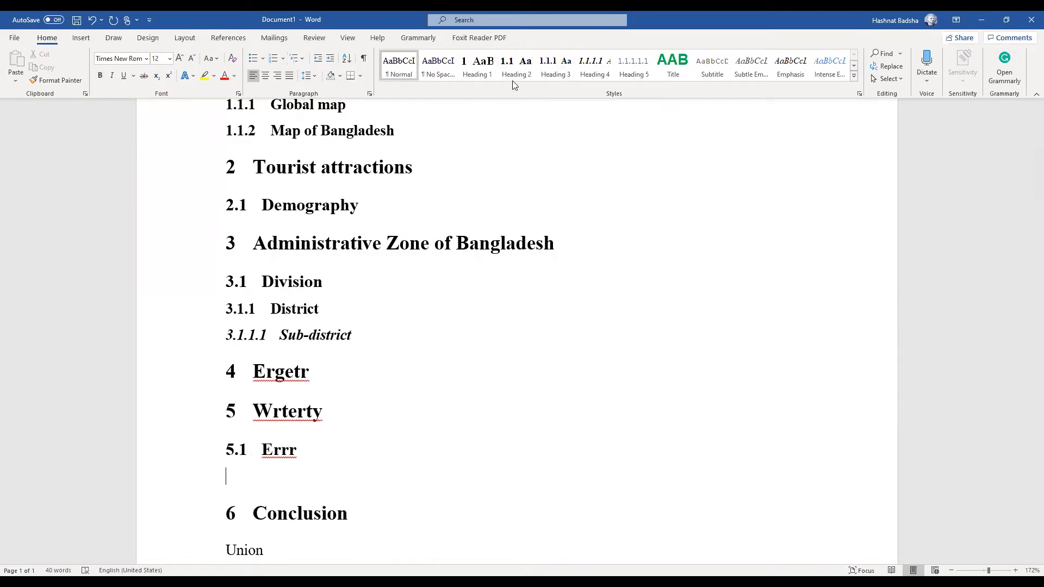
pyautogui.click(517, 65)
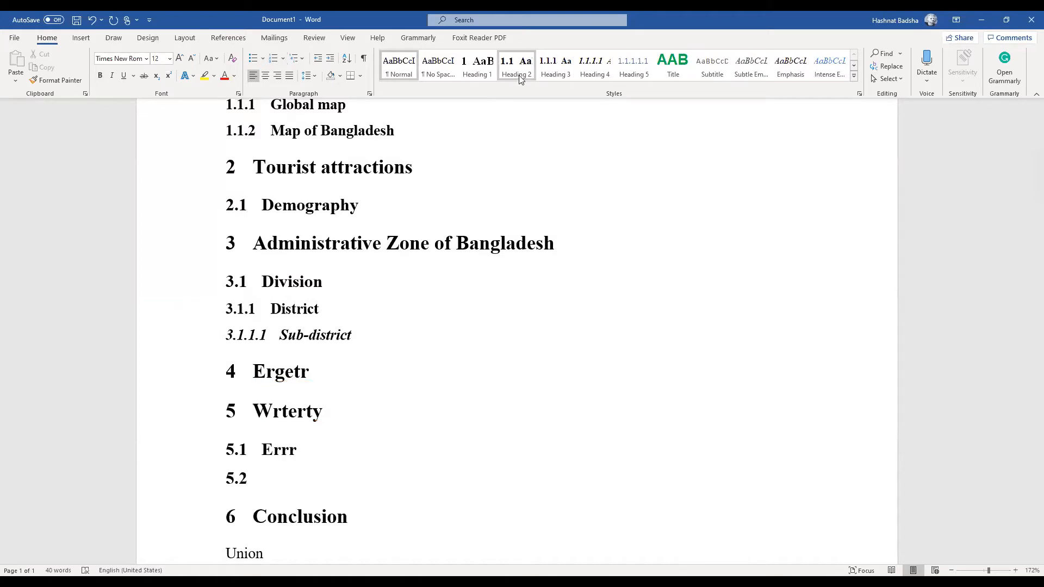
pyautogui.write('sdgdgdfg')
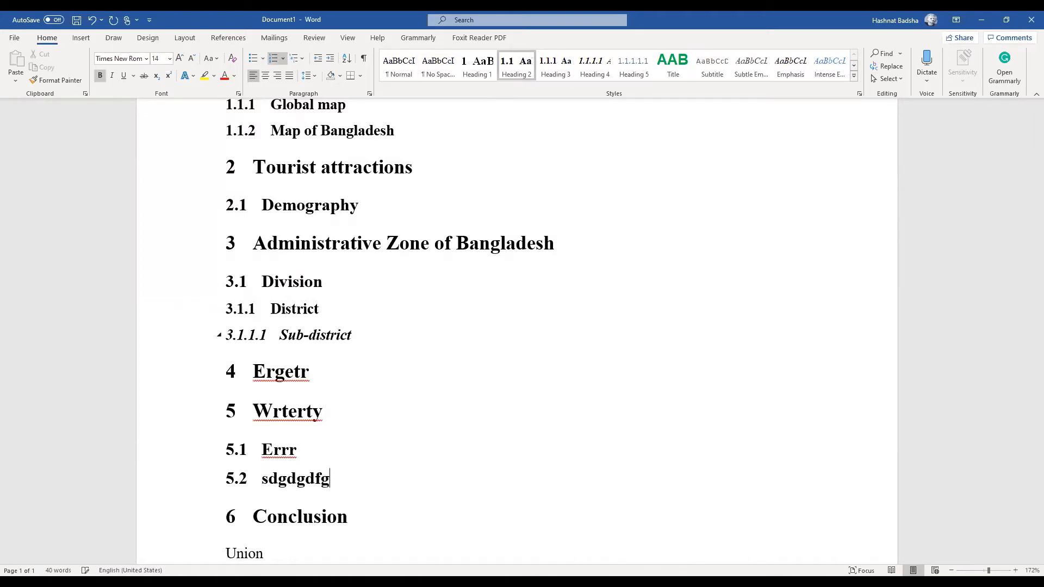
pyautogui.press('Return')
# Add a Heading 3 line "Sdfsdfgs" below Sdgdgdfg, followed by a Heading 4 line "sdgsgdf"
pyautogui.click(566, 62)
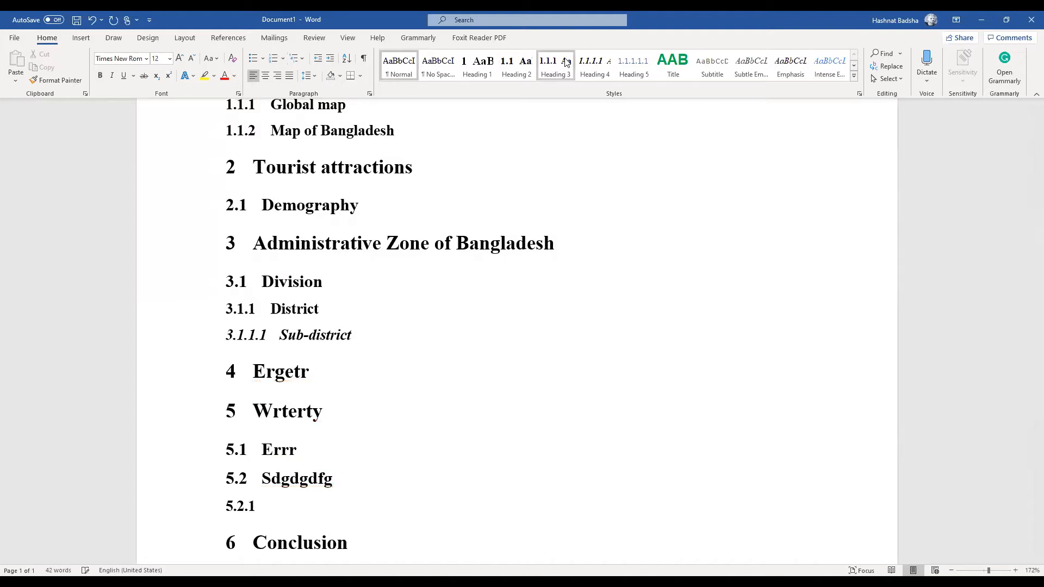
pyautogui.write('sdfsdfgs')
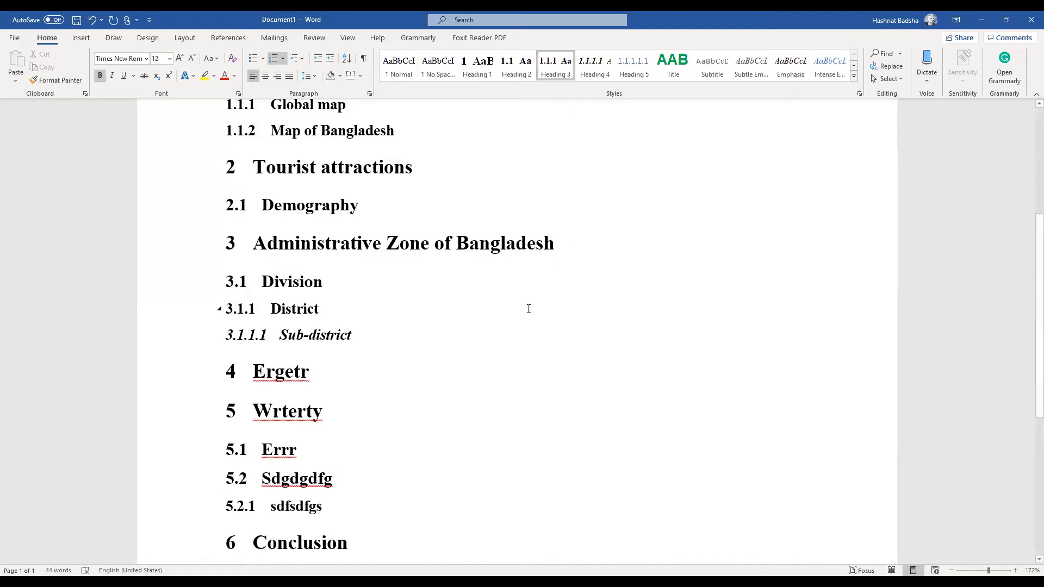
pyautogui.press('Return')
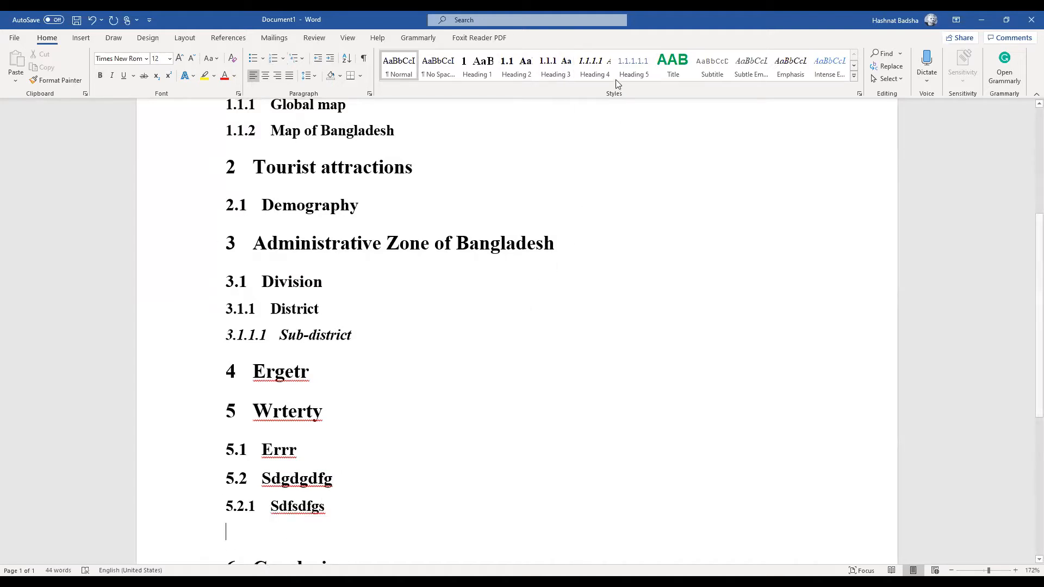
pyautogui.click(595, 66)
pyautogui.write('sdgsgdf')
pyautogui.scroll(-3, 597, 277)
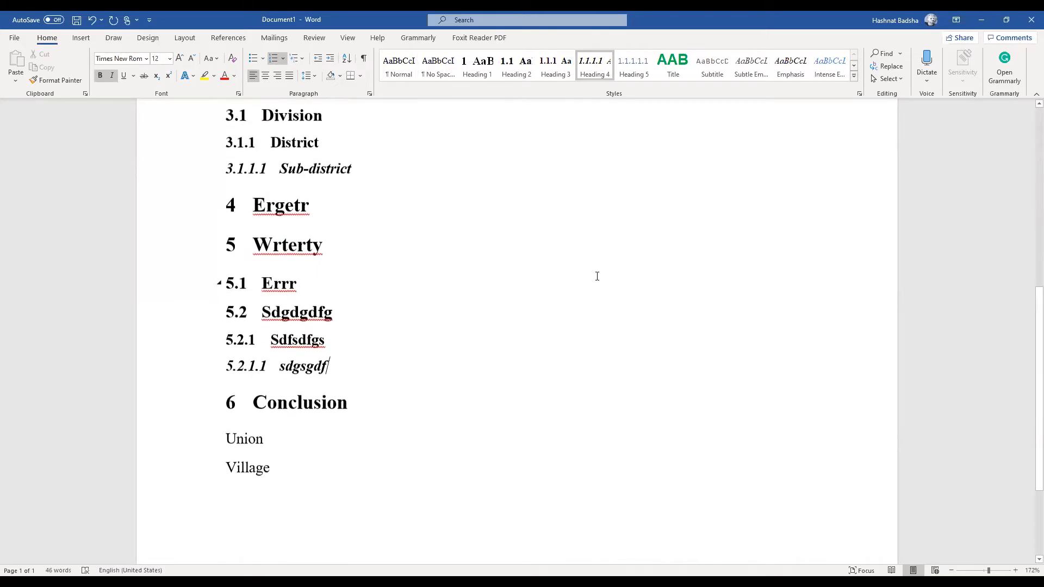
# Insert several blank lines between the title BEAUTY OF BANGLADESH and the Introduction heading
pyautogui.keyDown('ctrl'); pyautogui.scroll(-2, 597, 276); pyautogui.keyUp('ctrl')
pyautogui.scroll(6, 597, 275)
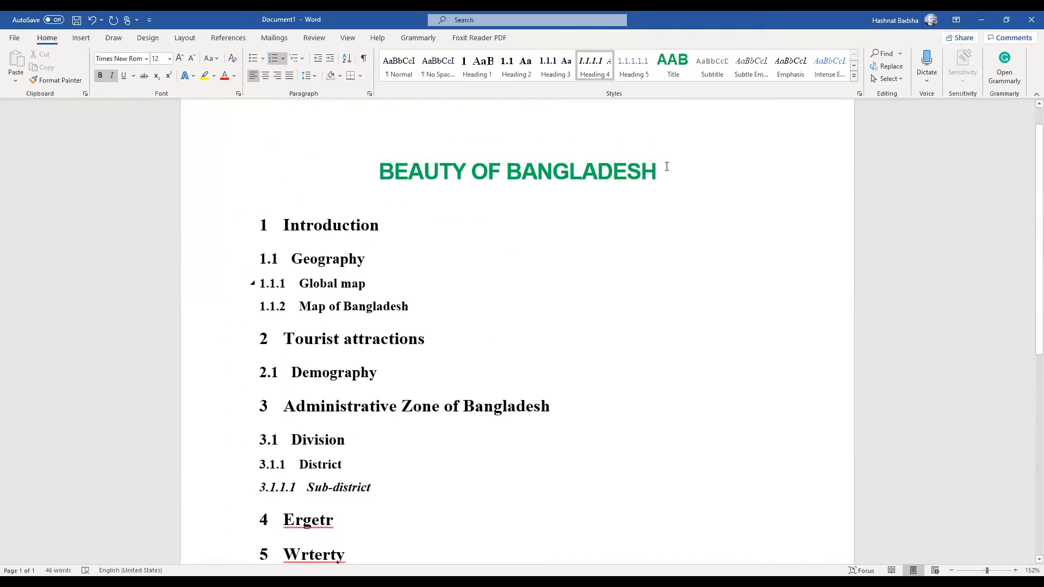
pyautogui.click(666, 166)
pyautogui.press('Return')
pyautogui.press('Return')
pyautogui.press('Return')
pyautogui.press('Return')
pyautogui.press('Return')
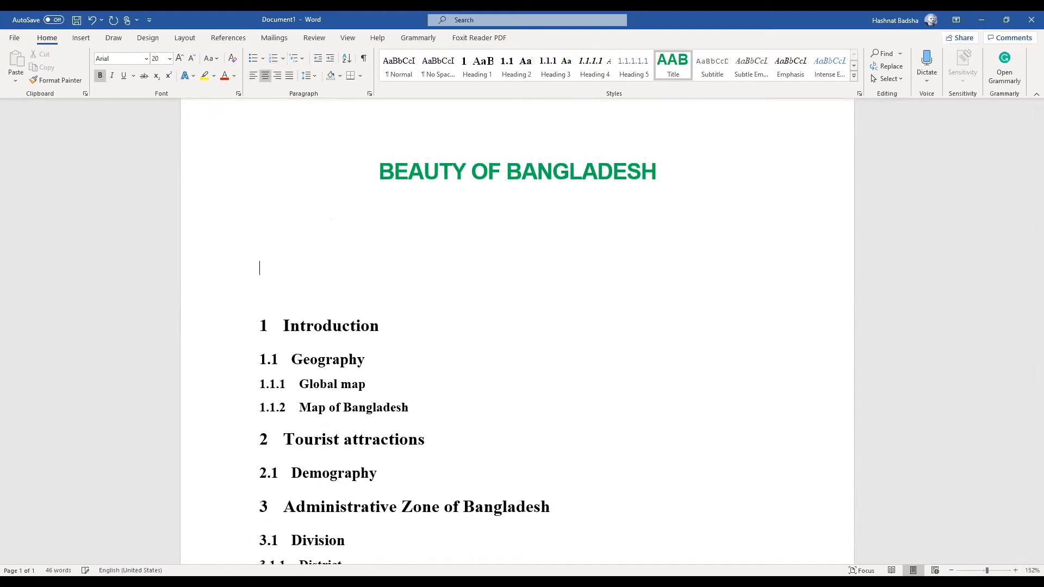
# Push the Introduction heading onto the second page by adding more blank lines below the title
pyautogui.press('Return')
pyautogui.press('Return')
pyautogui.press('Return')
pyautogui.press('Return')
pyautogui.press('Return')
pyautogui.scroll(-10, 479, 306)
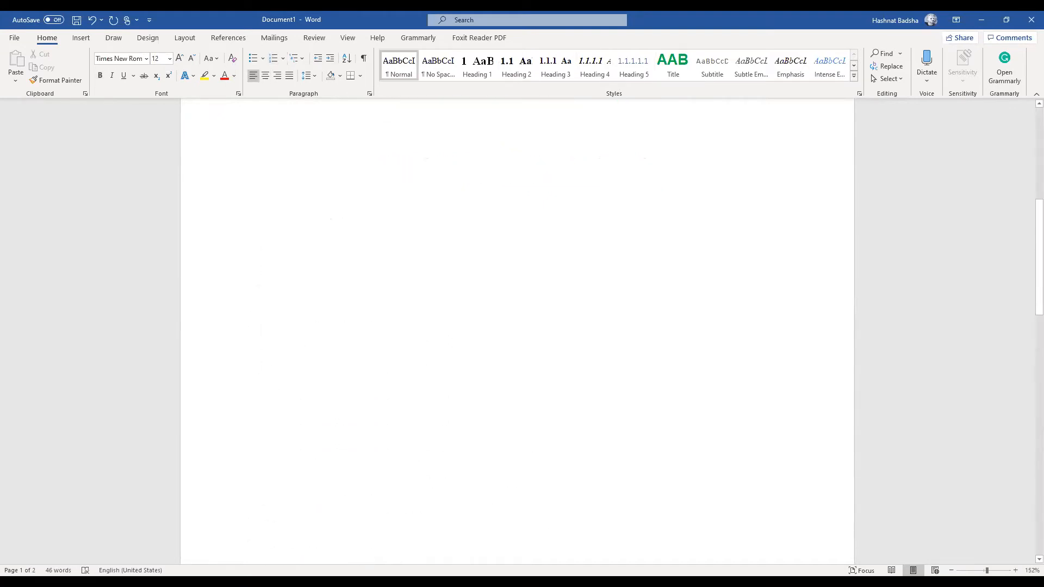
# Add an unnumbered blank line between the Geography heading and Global map
pyautogui.click(480, 306)
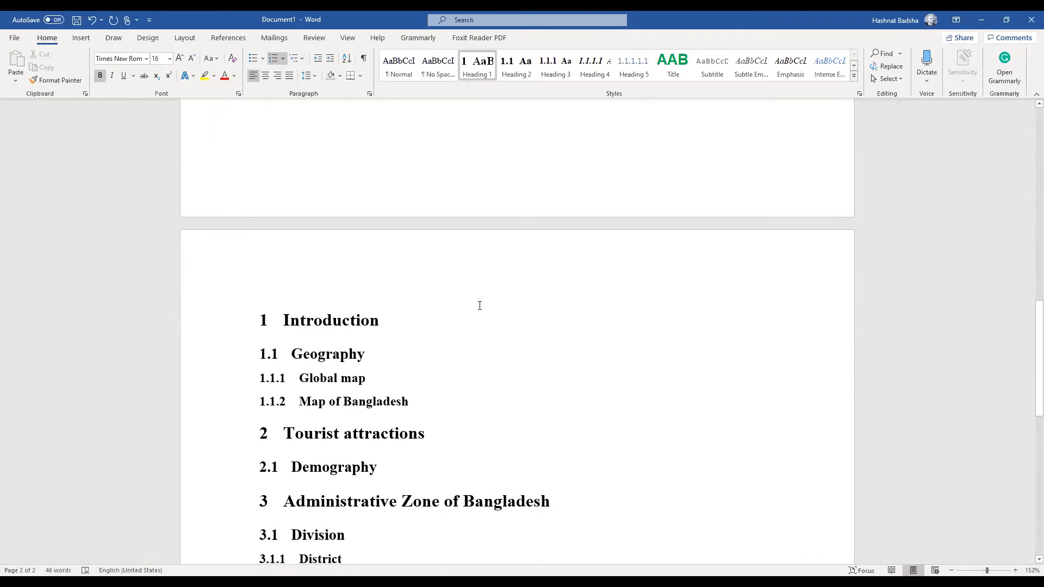
pyautogui.click(367, 356)
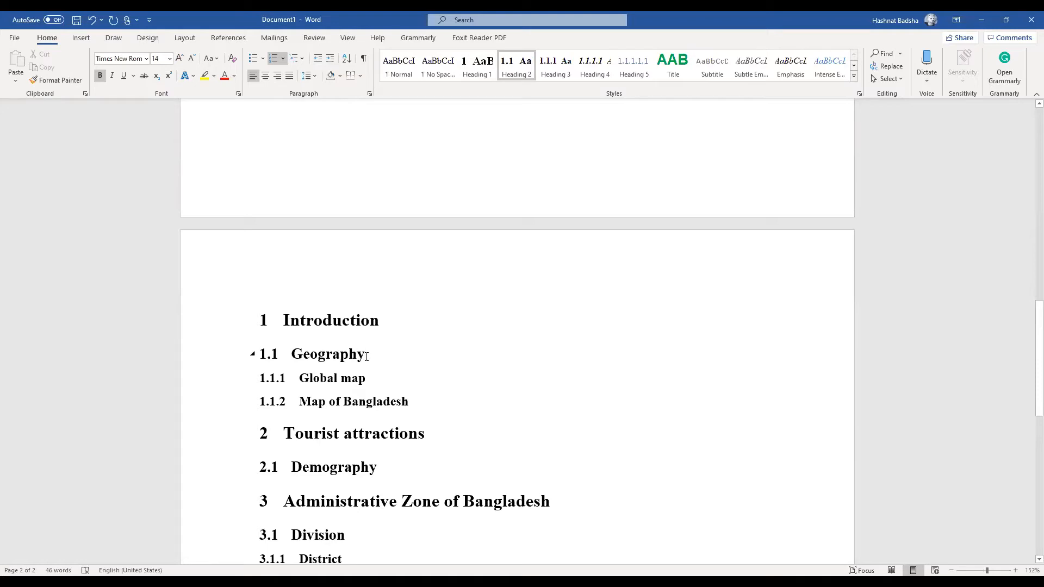
pyautogui.press('Return')
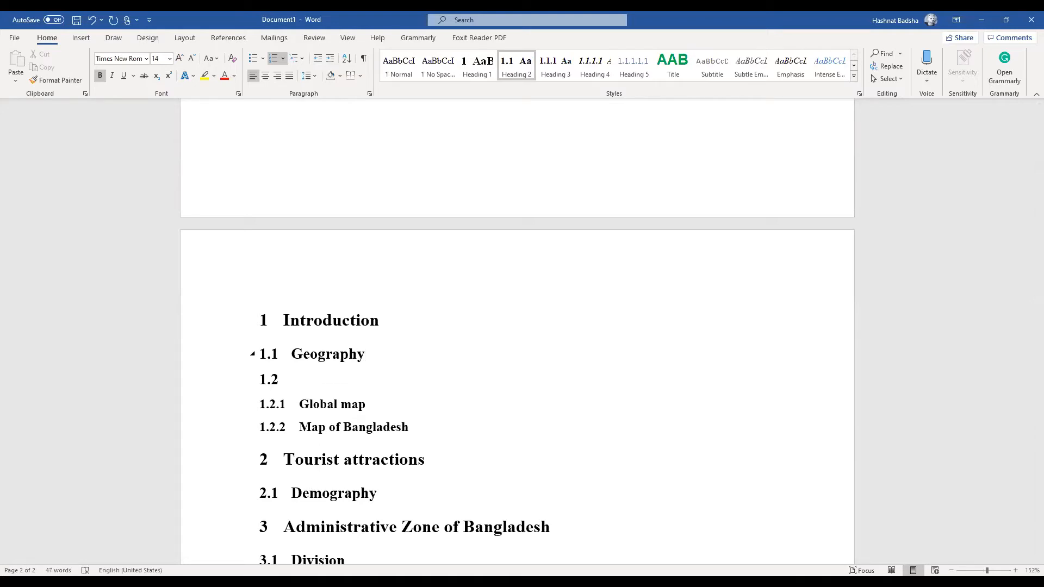
pyautogui.press('BackSpace')
pyautogui.moveTo(292, 356); pyautogui.dragTo(347, 356)
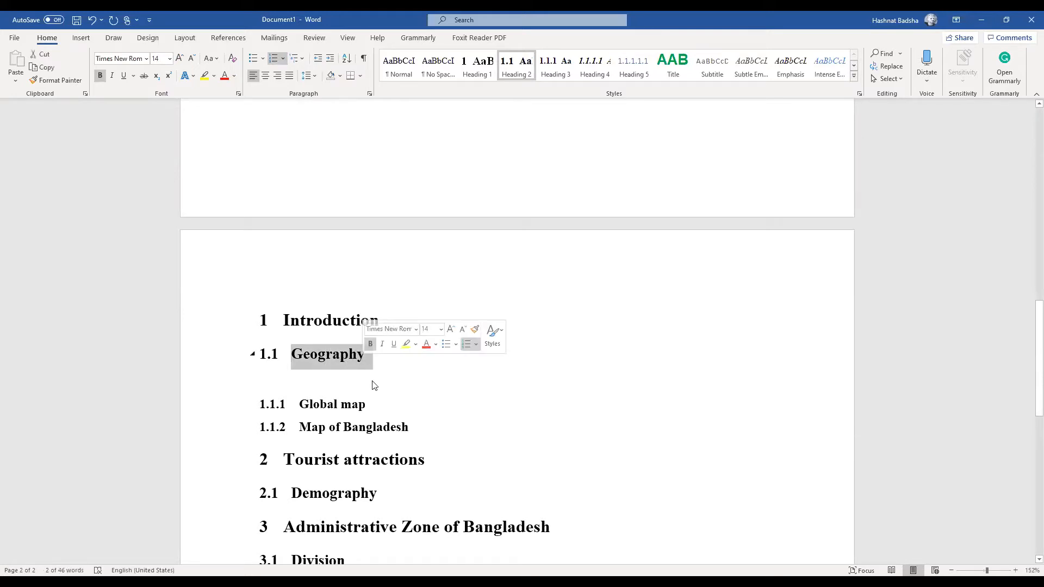
pyautogui.rightClick(374, 386)
pyautogui.click(376, 380)
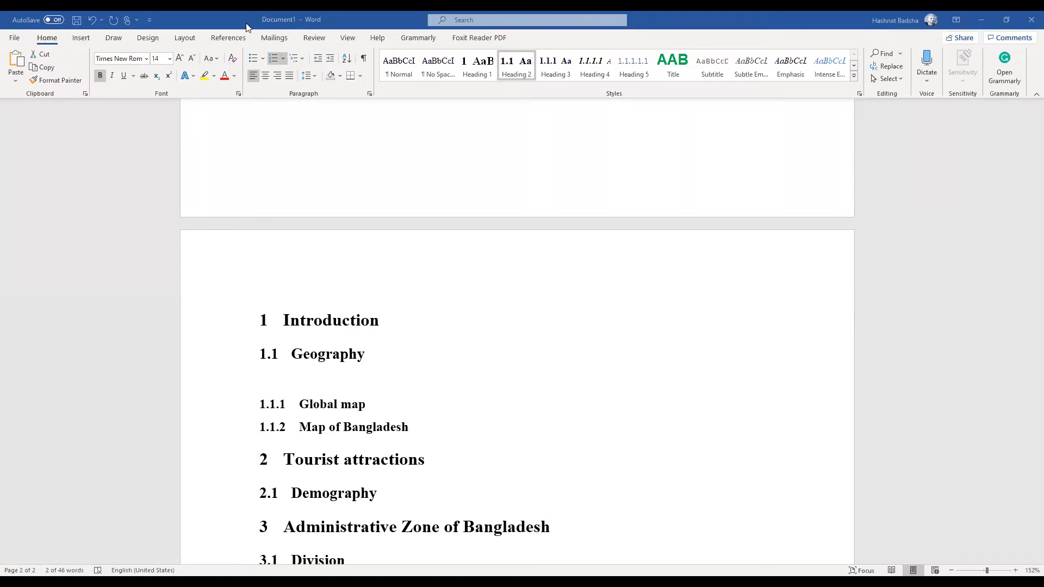
pyautogui.click(391, 371)
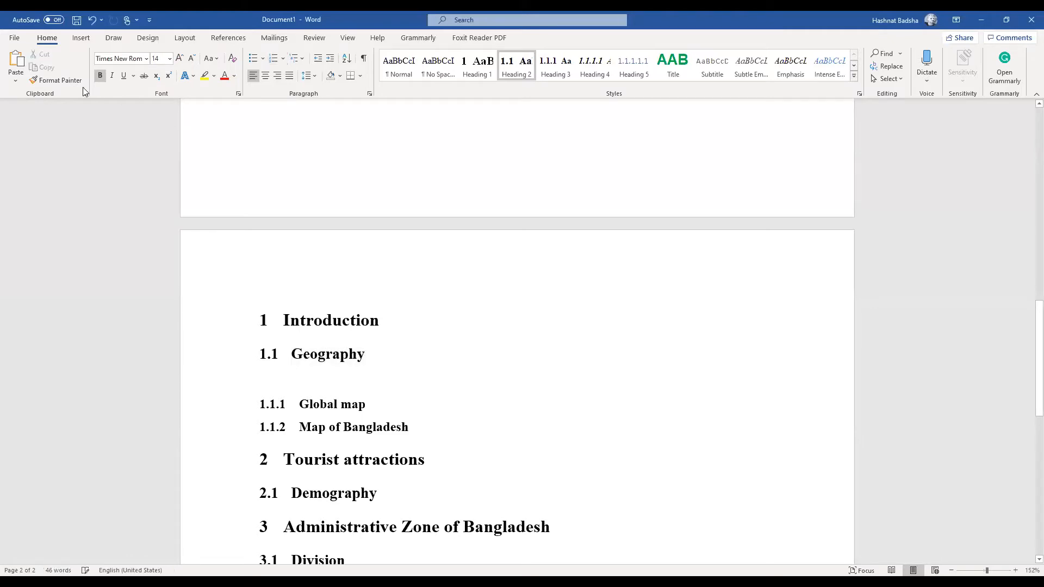
pyautogui.click(14, 82)
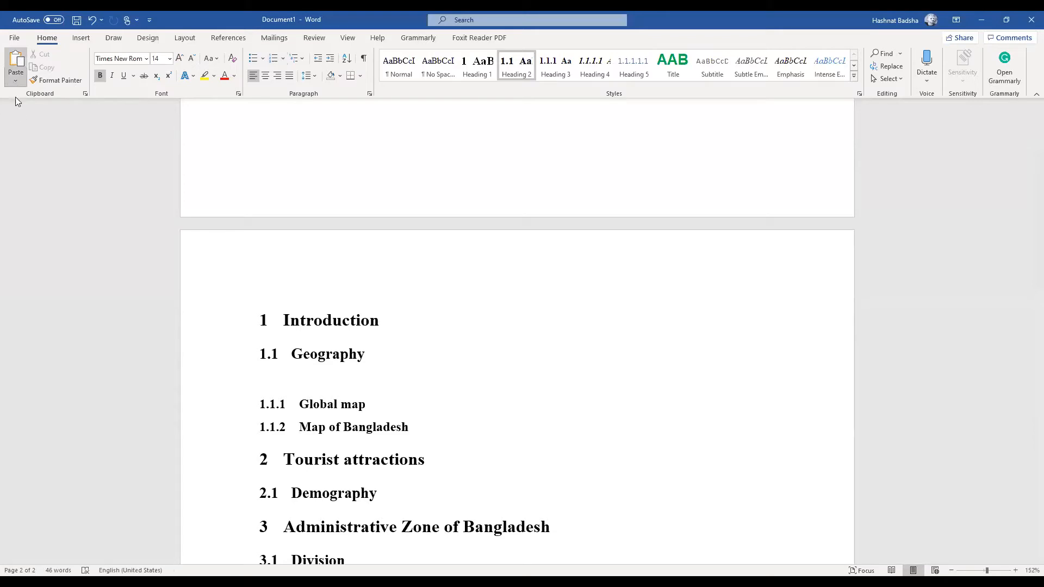
pyautogui.click(43, 129)
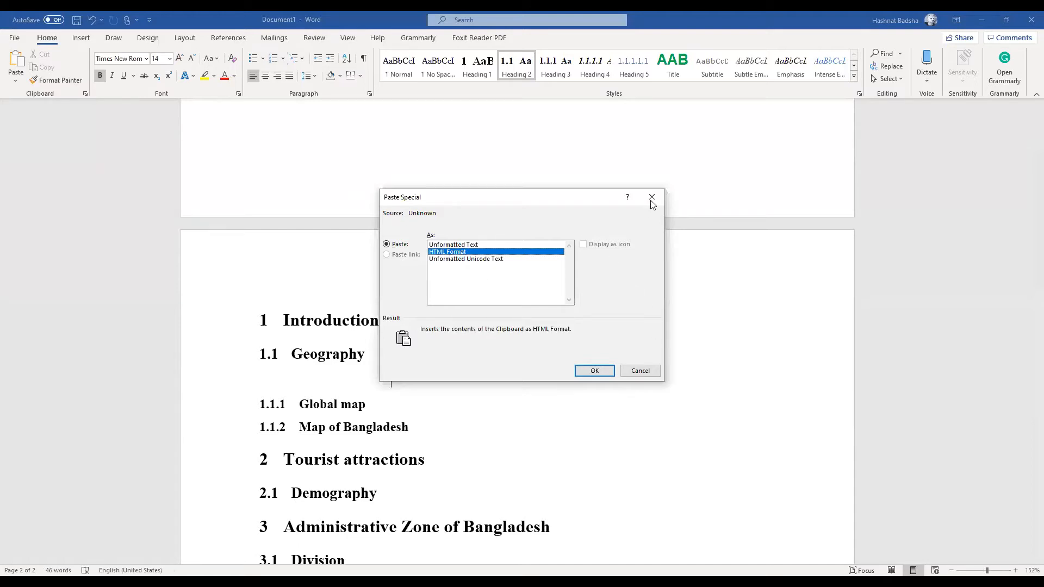
pyautogui.press('Escape')
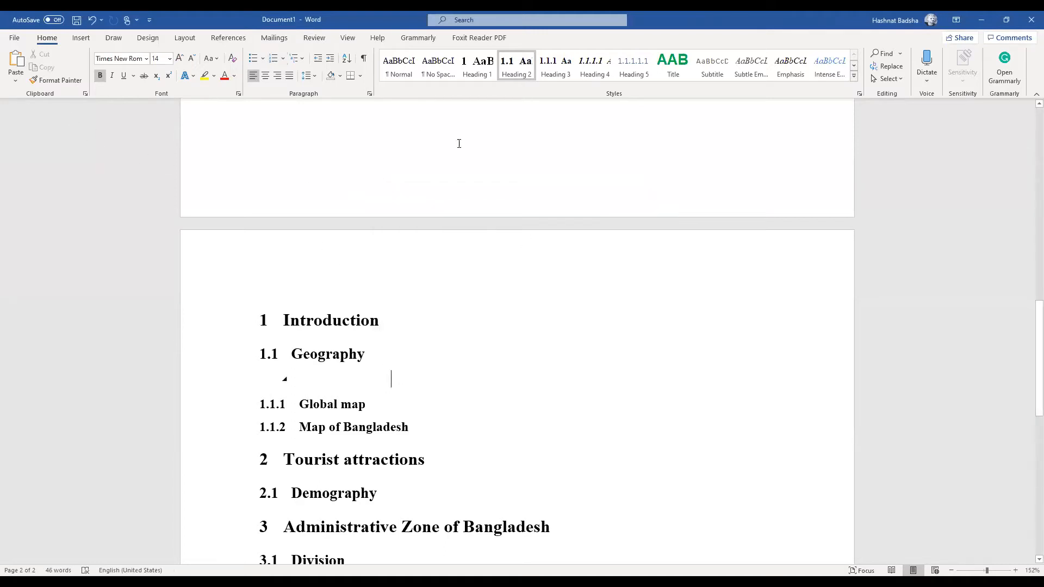
# Apply the Normal style to the blank line below the Geography heading
pyautogui.click(401, 76)
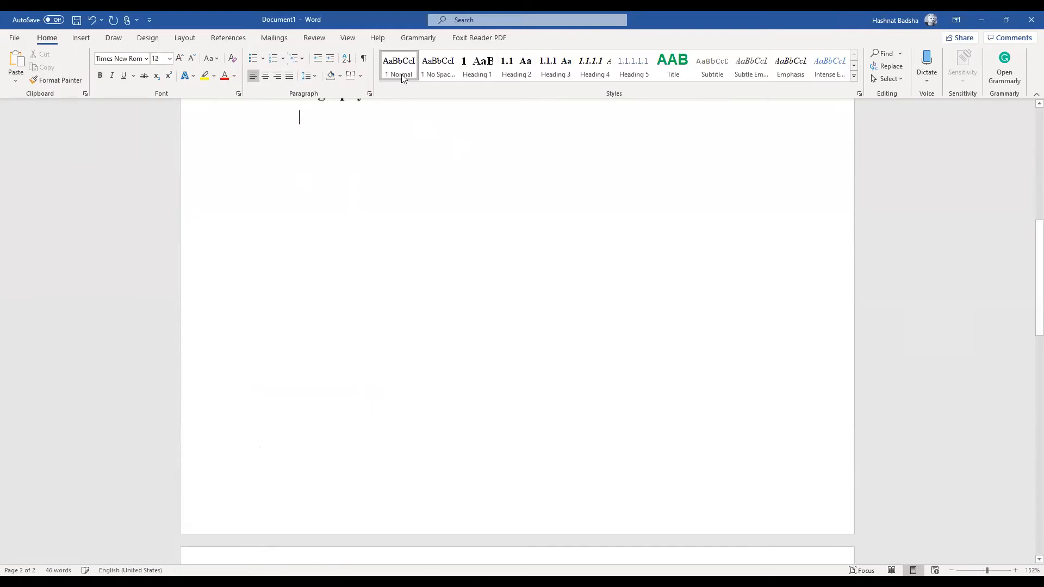
pyautogui.scroll(5, 390, 150)
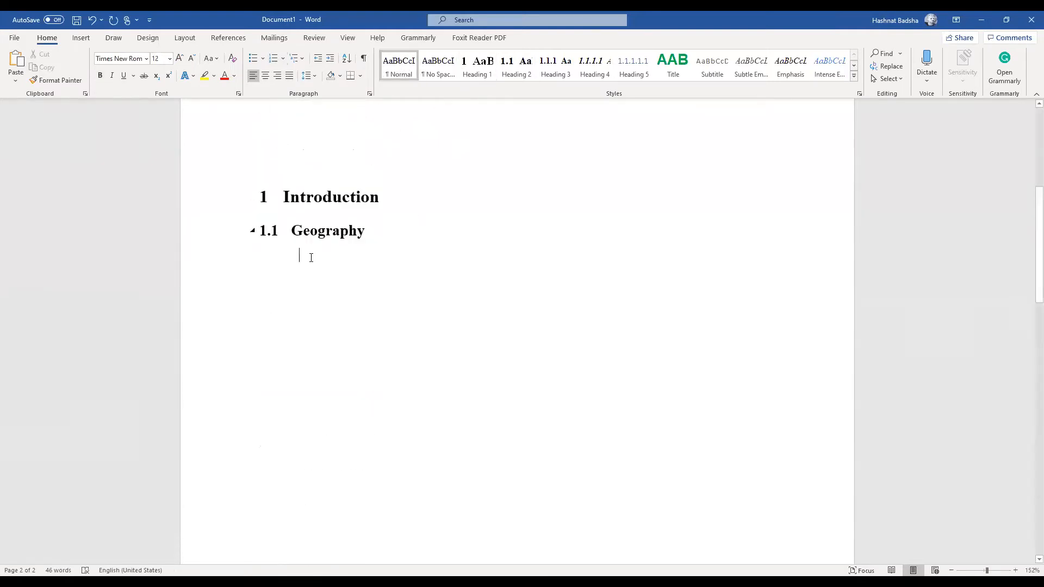
# Try pasting the copied paragraph about Bangladesh below Geography with its source formatting and links, and undo it
pyautogui.write("Bangladesh is a densely-populated, low-lying, mainly riverine country located in South Asia with a coastline of 580 km (360 mi) on the northern littoral of the Bay of Bengal. The delta plain of the Ganges (Padma), Brahmaputra (Jamuna), and Meghna Rivers and their tributaries occupy 79 percent of the country. Four uplifted blocks (including the Madhupur and Barind Tracts in the centre and northwest) occupy 9 percent, and steep hill ranges up to approximately 1,000 metres (3,300 ft) high occupy 12 percent in the southeast (the Chittagong Hill Tracts) and in the northeast. Straddling the Tropic of Cancer, Bangladesh has a tropical monsoon climate characterised by heavy seasonal rainfall, high temperatures, and high humidity. Natural disasters such as floods and cyclones accompanied by storm surges periodically affect the country. Most of the country is intensively farmed, with rice the main crop, grown in three seasons. Rapid urbanisation is taking place with associated industrial and commercial development. Exports of garments and shrimp plus remittances from Bangladeshis working abroad provide the country's three main sources of foreign exchange income.")
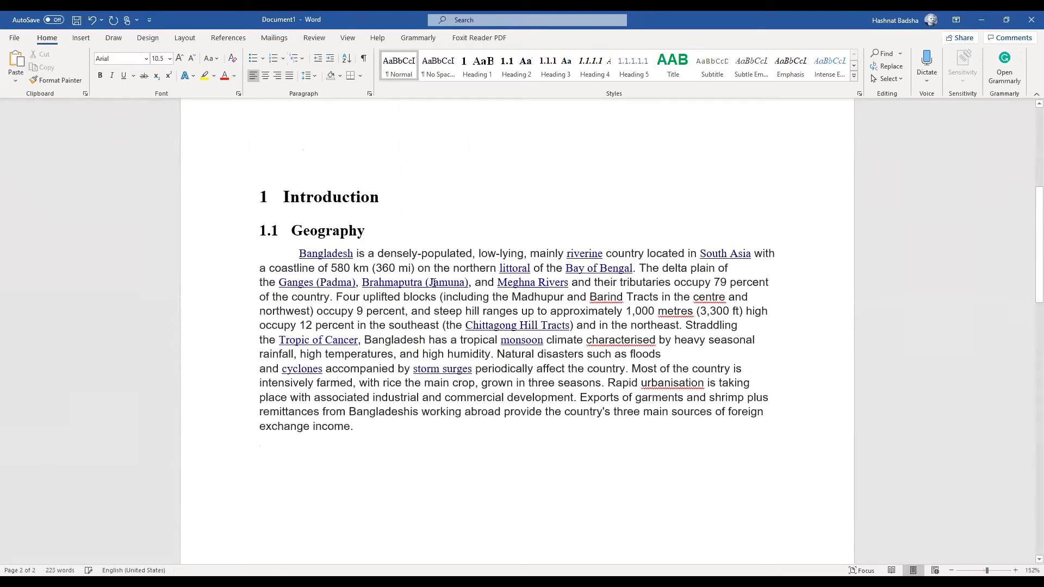
pyautogui.click(354, 257)
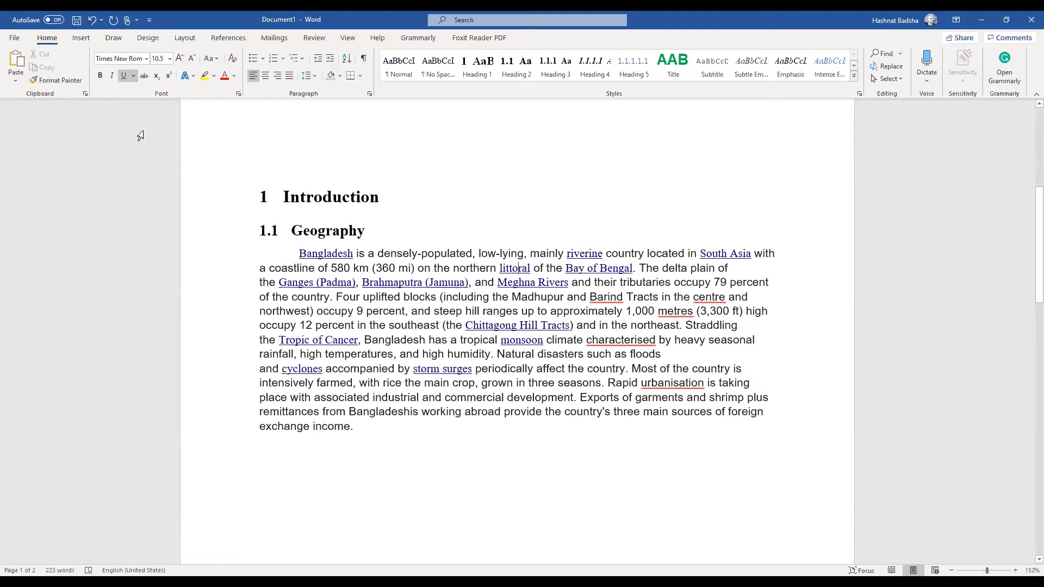
pyautogui.hotkey('ctrl', 'z')
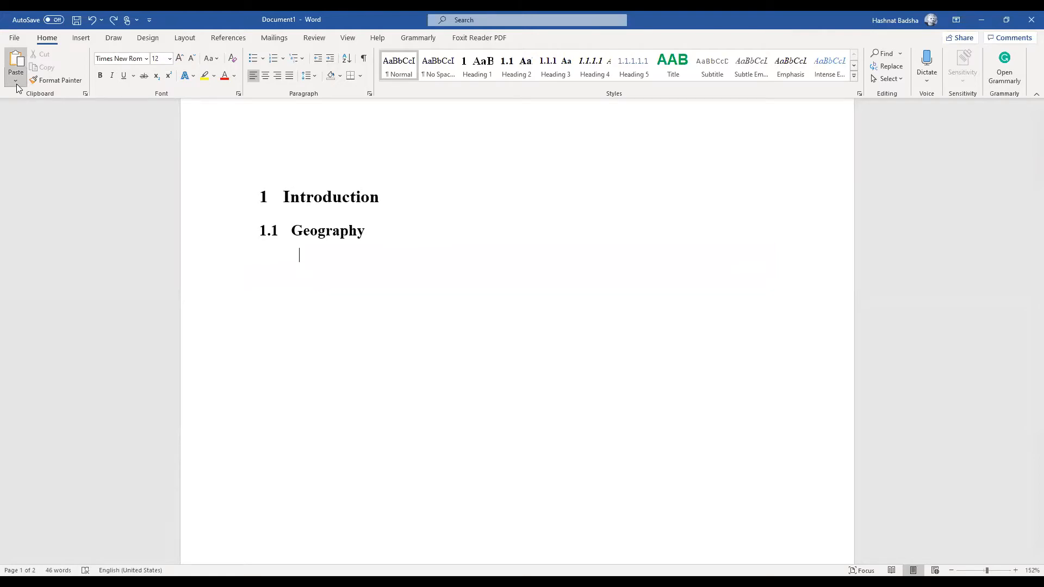
# Paste the copied paragraph about Bangladesh below Geography as unformatted text
pyautogui.click(41, 131)
pyautogui.click(446, 244)
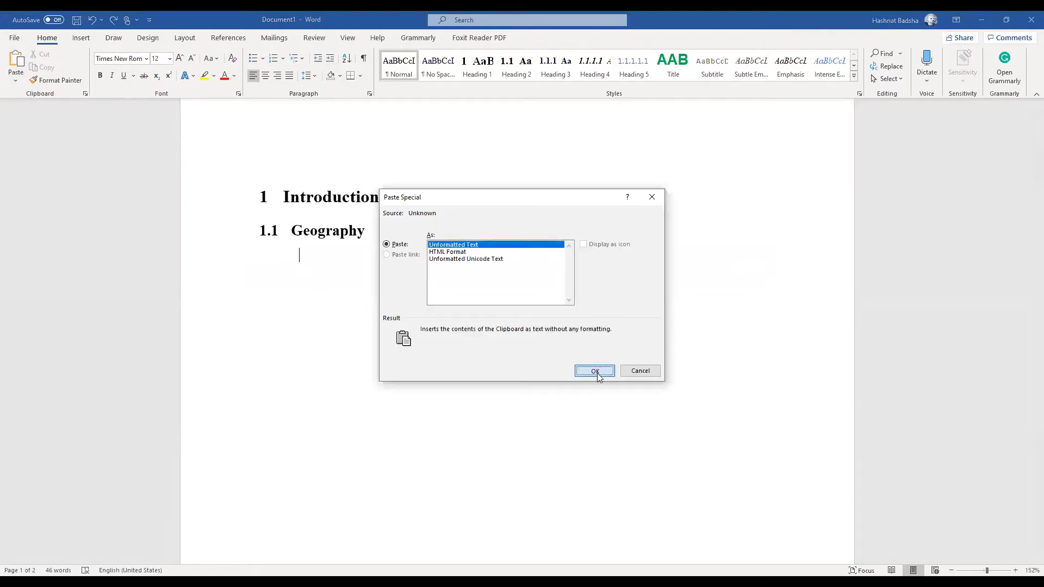
pyautogui.click(594, 371)
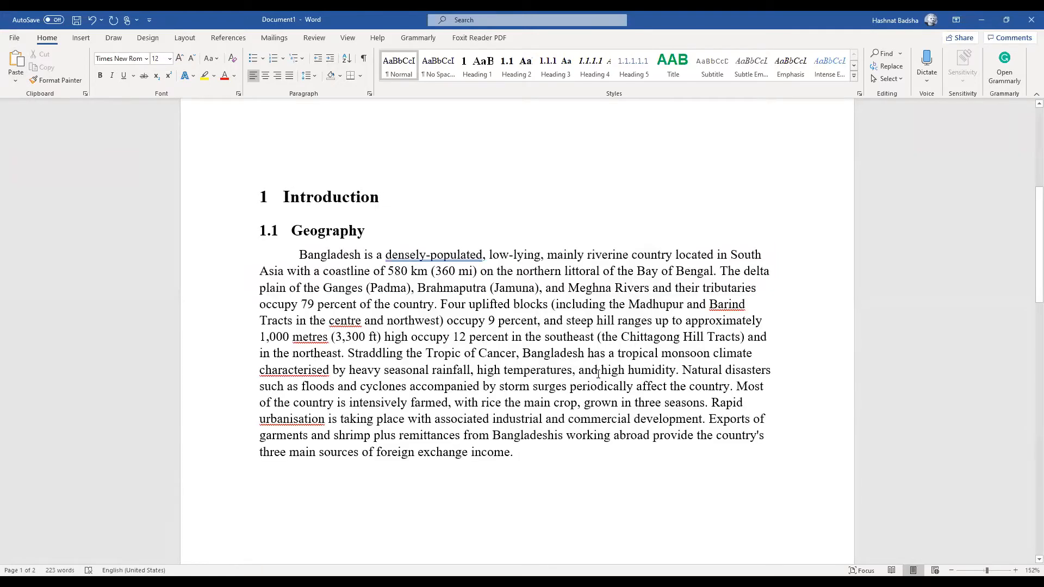
pyautogui.moveTo(772, 263); pyautogui.dragTo(772, 407)
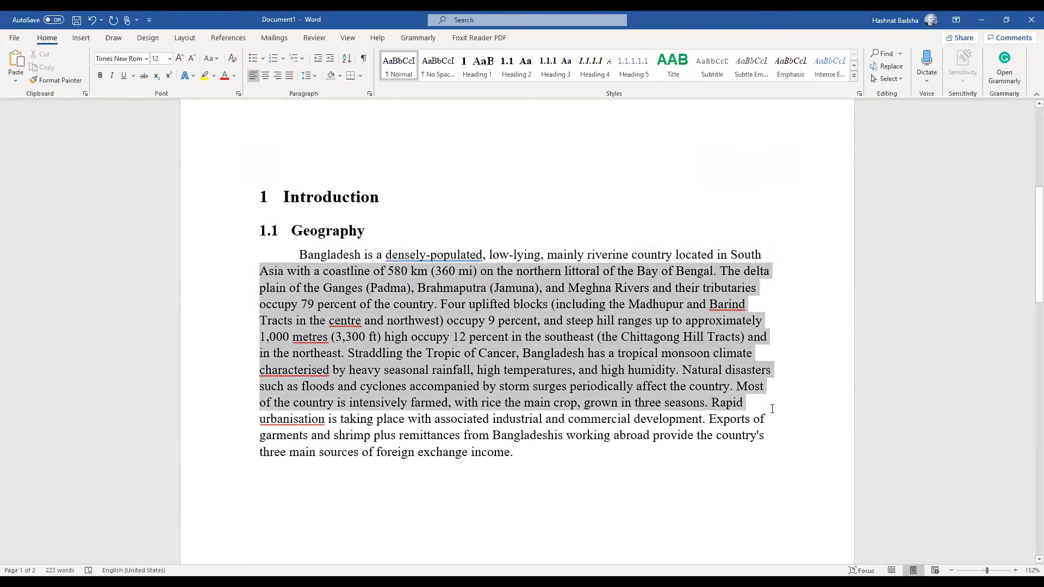
pyautogui.click(512, 333)
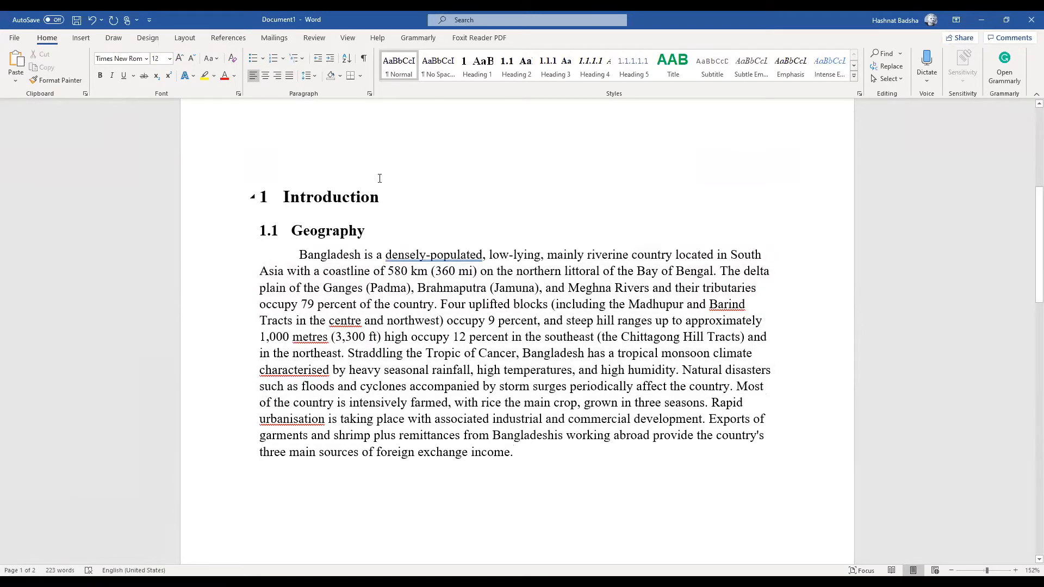
pyautogui.moveTo(299, 254); pyautogui.dragTo(527, 397)
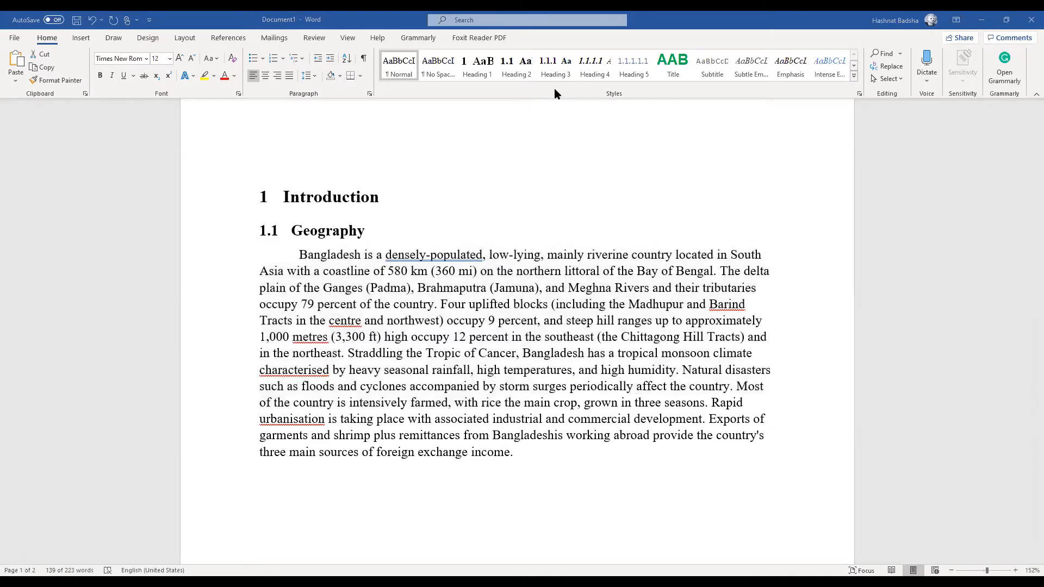
pyautogui.click(510, 274)
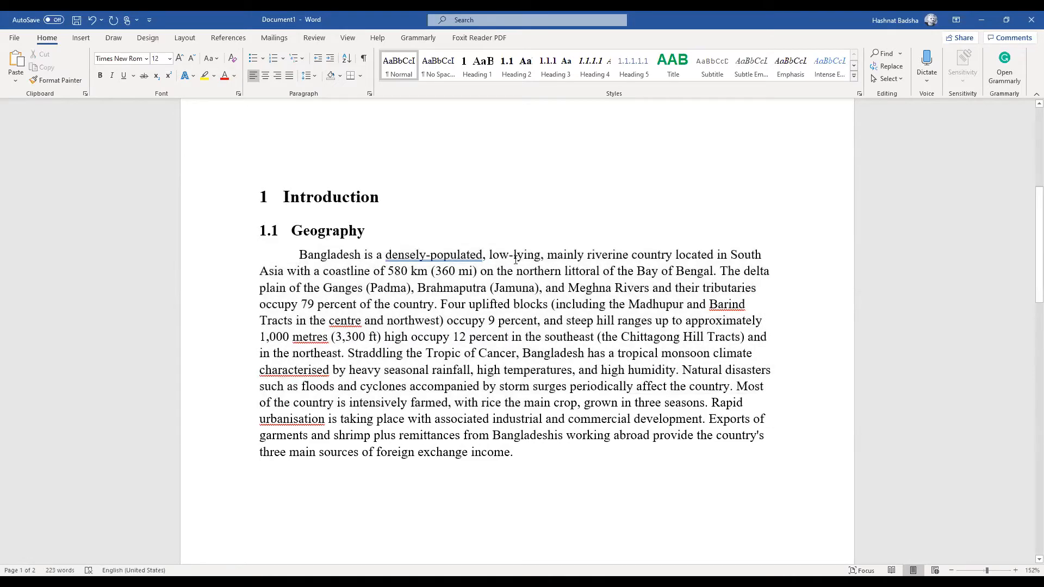
# Modify the Normal style to use justified alignment and 1.5 line spacing
pyautogui.click(515, 259)
pyautogui.rightClick(398, 66)
pyautogui.click(421, 91)
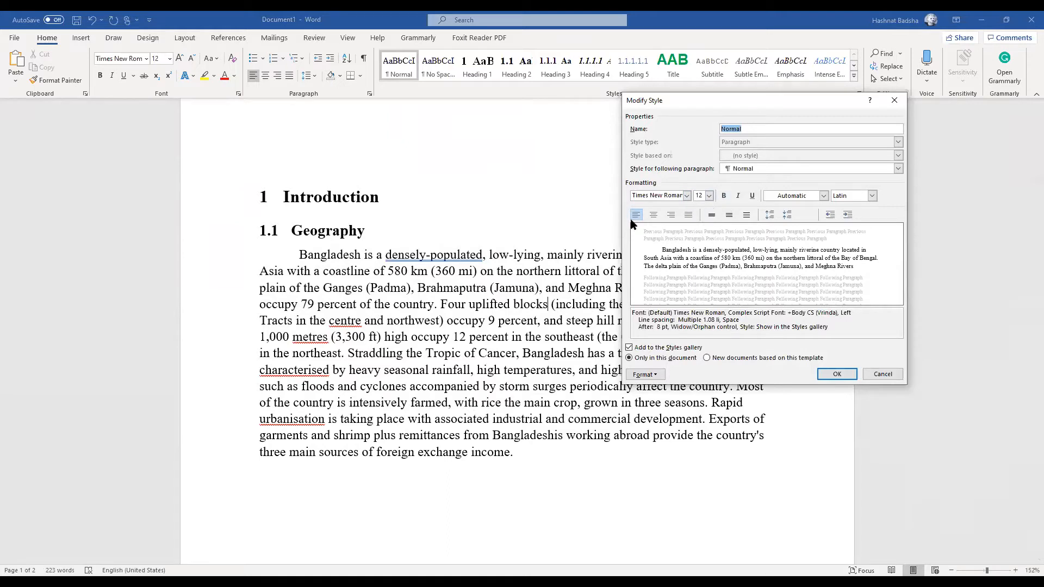
pyautogui.click(688, 218)
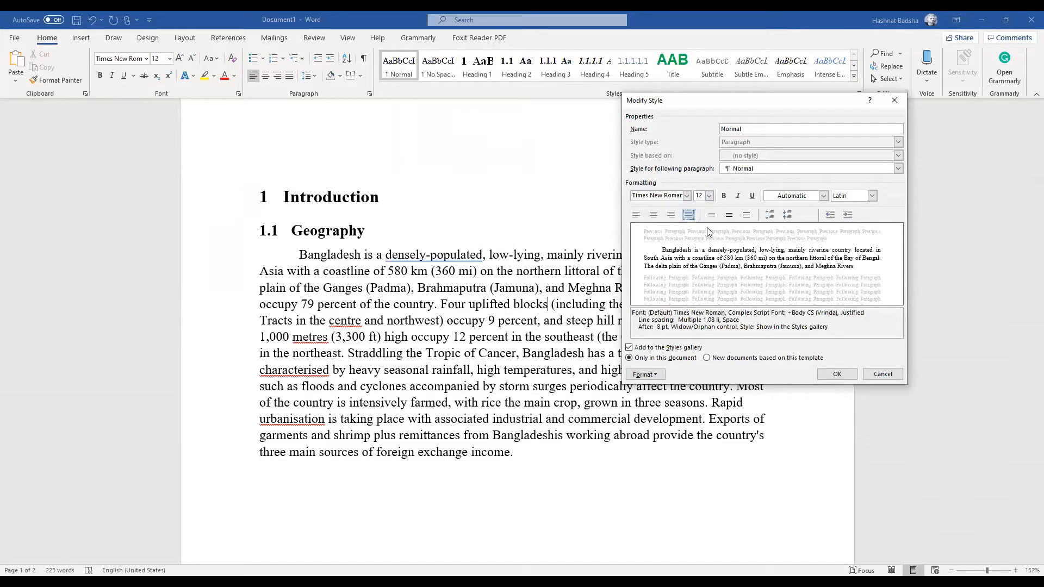
pyautogui.click(729, 217)
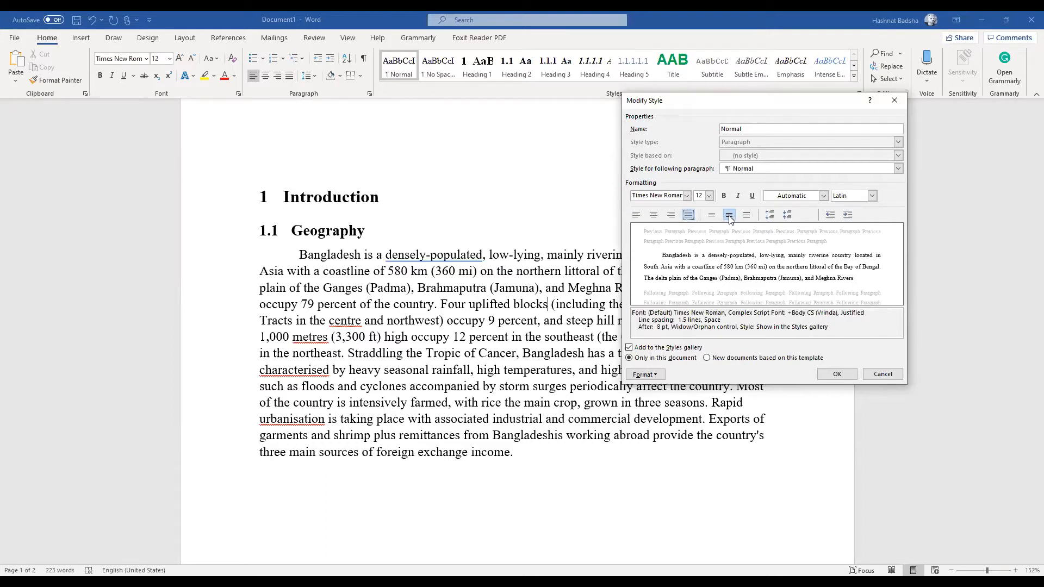
pyautogui.click(746, 219)
pyautogui.click(711, 215)
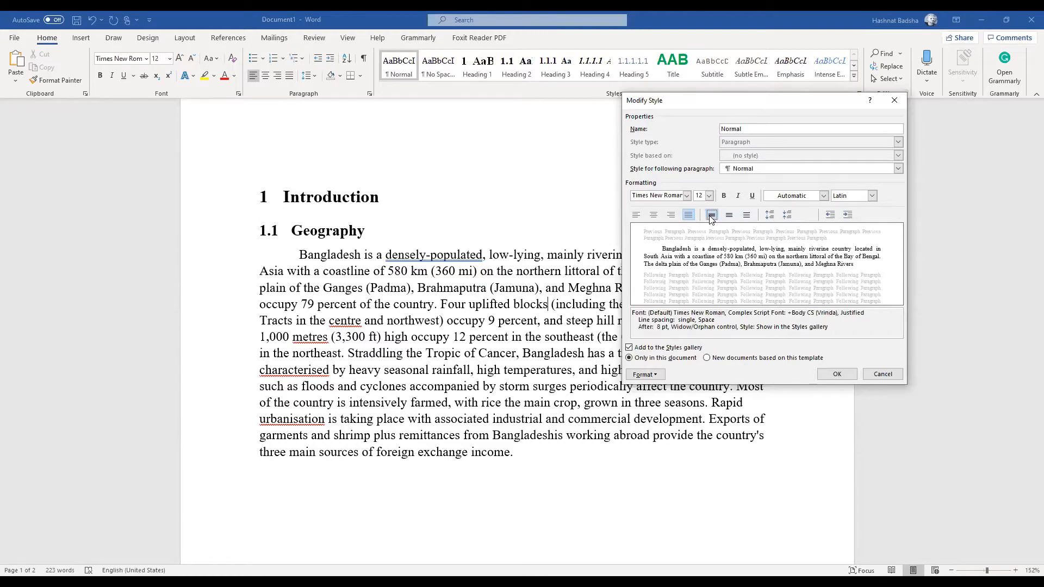
pyautogui.click(729, 216)
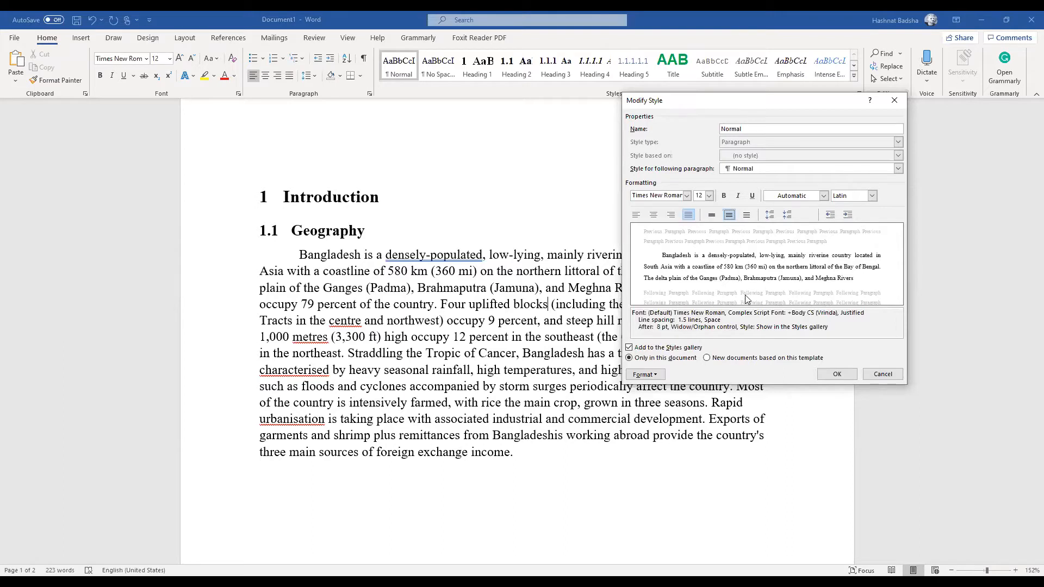
# Set the Normal style's paragraph spacing to 6 pt before and 6 pt after
pyautogui.click(646, 375)
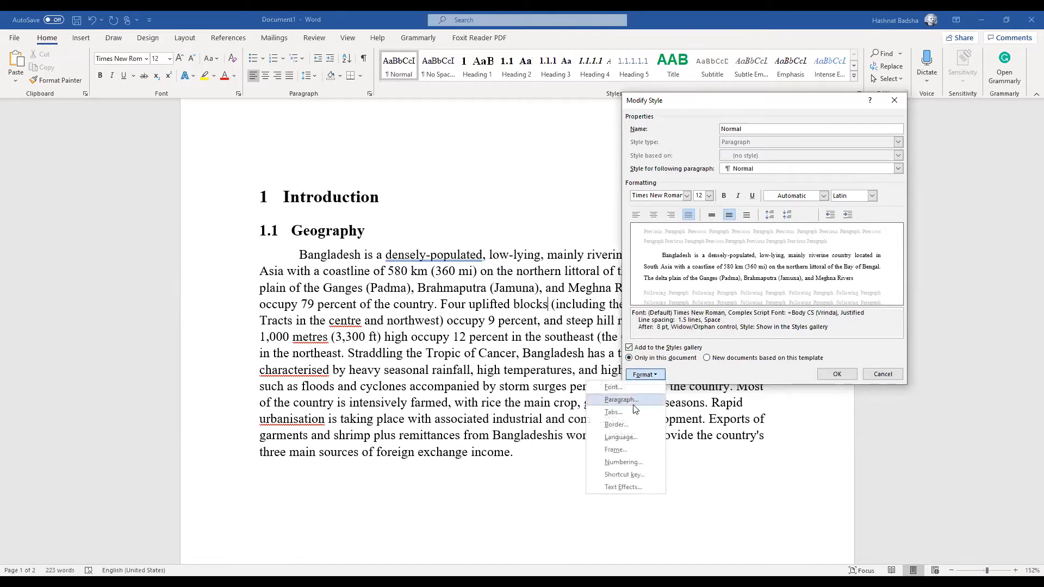
pyautogui.click(633, 404)
pyautogui.click(596, 308)
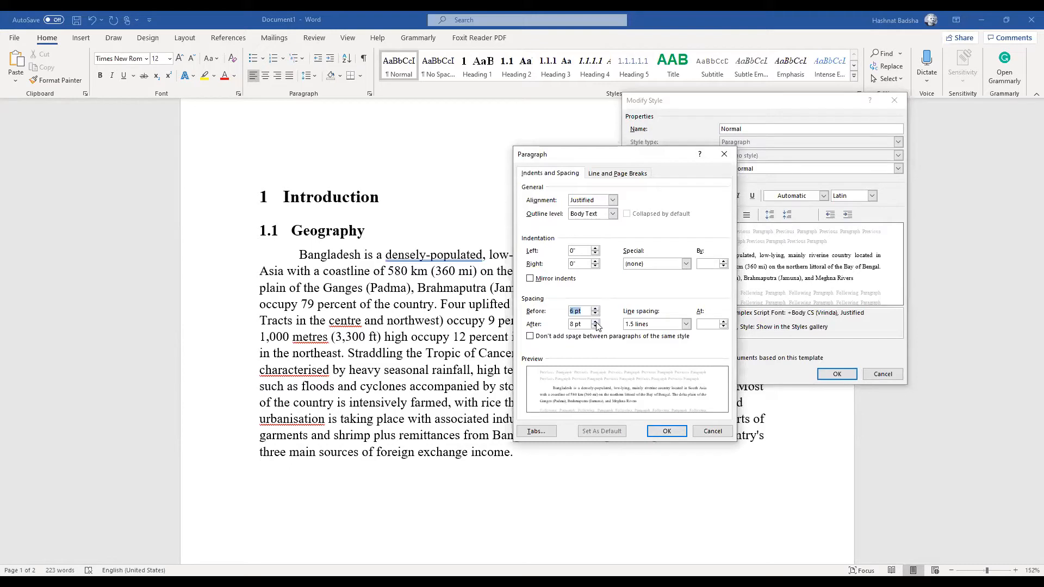
pyautogui.click(596, 327)
# Try the At least line spacing for the Normal style and return it to 1.5 lines
pyautogui.click(686, 325)
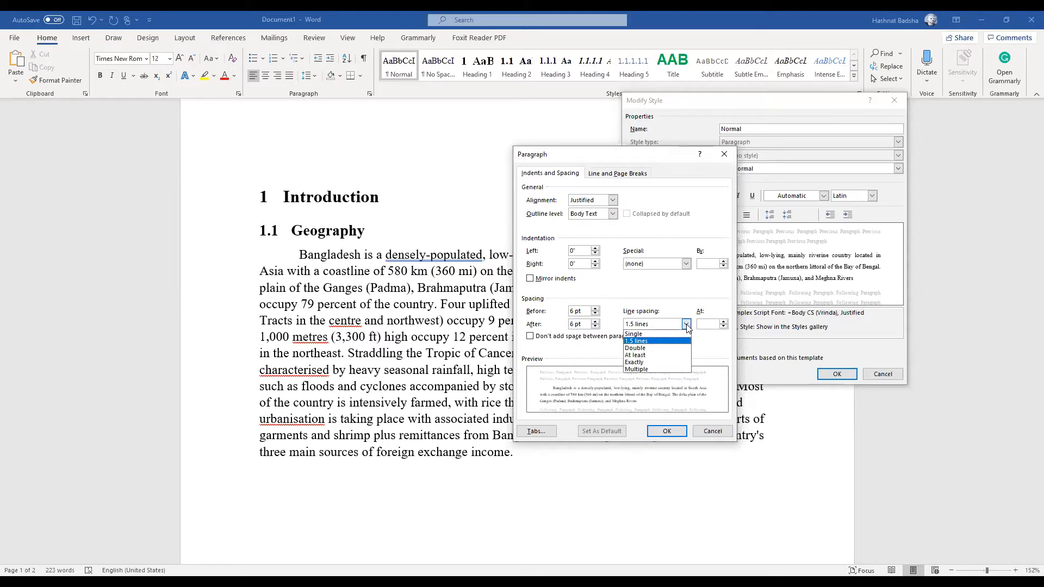
pyautogui.click(677, 356)
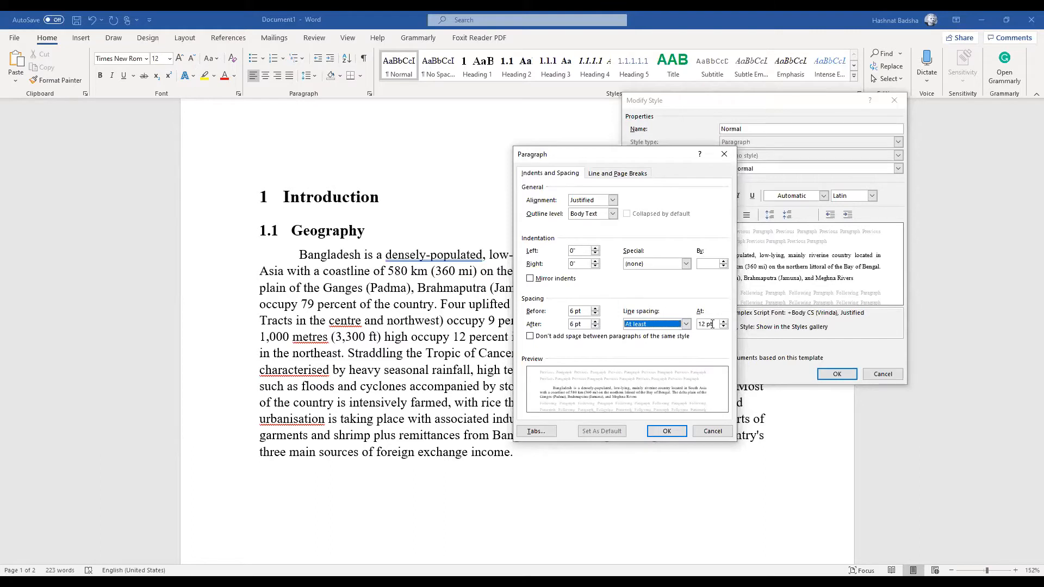
pyautogui.click(686, 325)
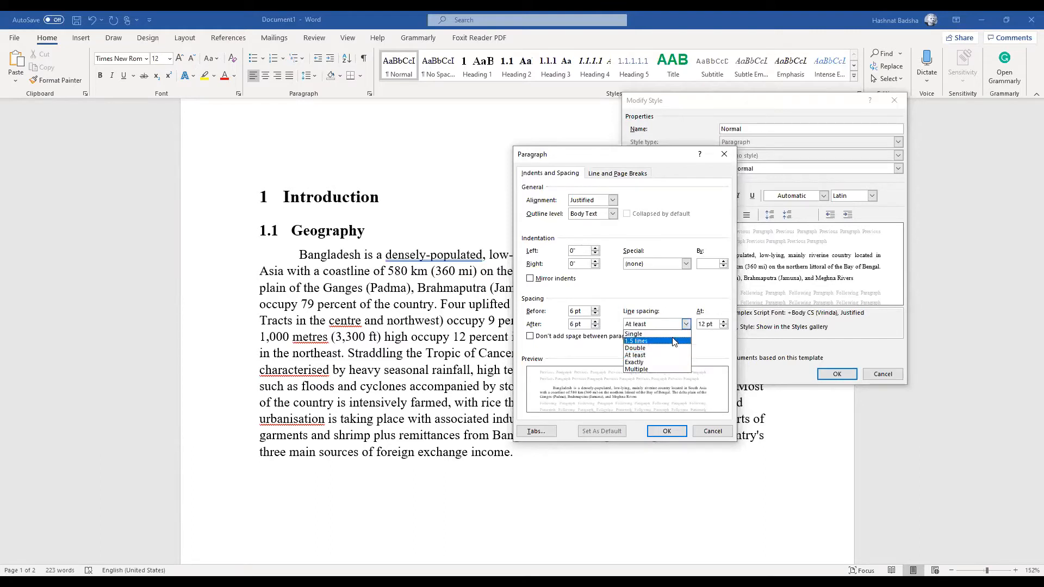
pyautogui.click(674, 342)
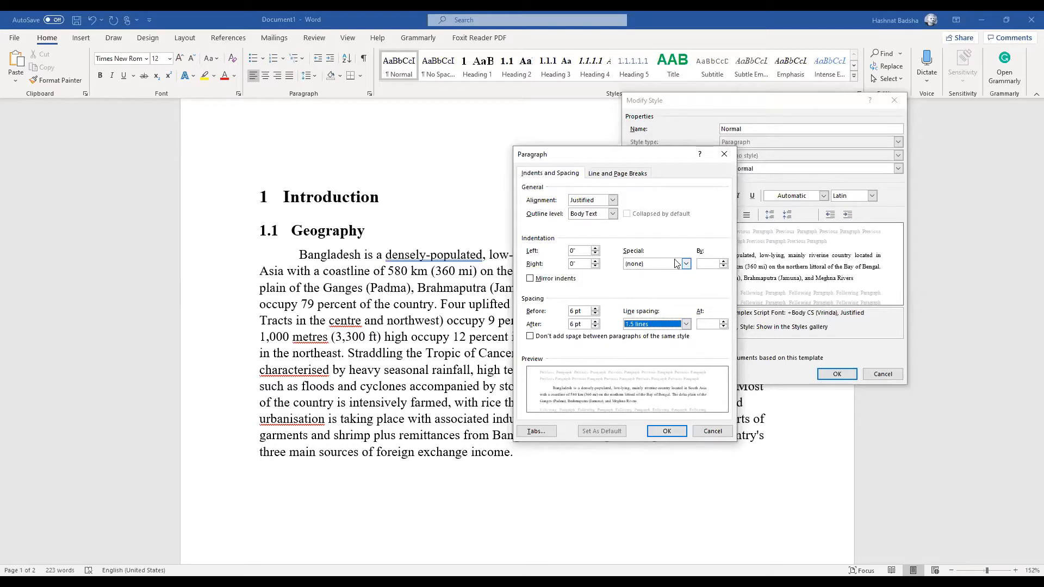
# Set the Normal style's special indentation to First line
pyautogui.click(686, 264)
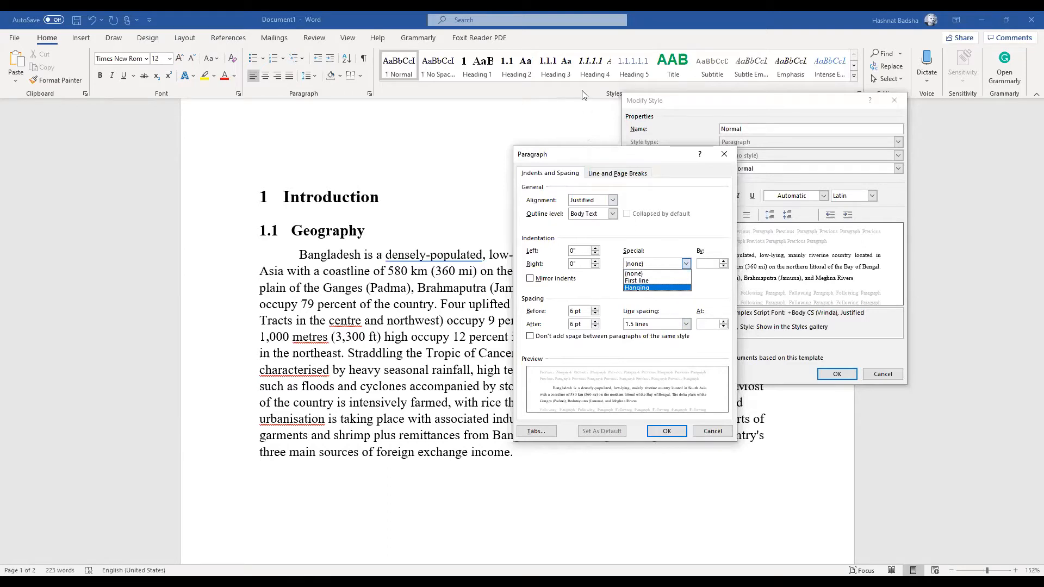
pyautogui.click(582, 95)
pyautogui.click(686, 264)
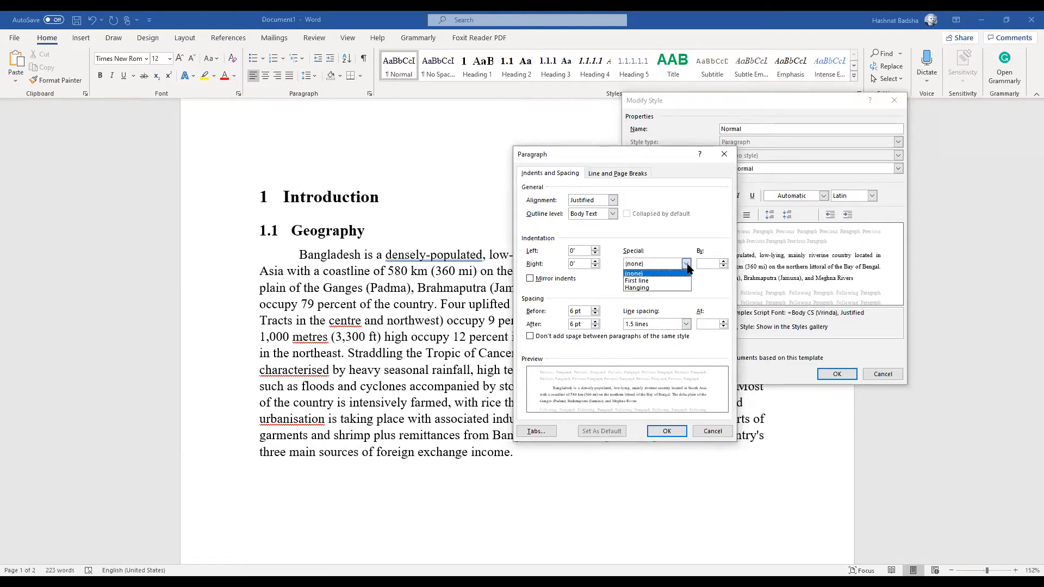
pyautogui.click(660, 282)
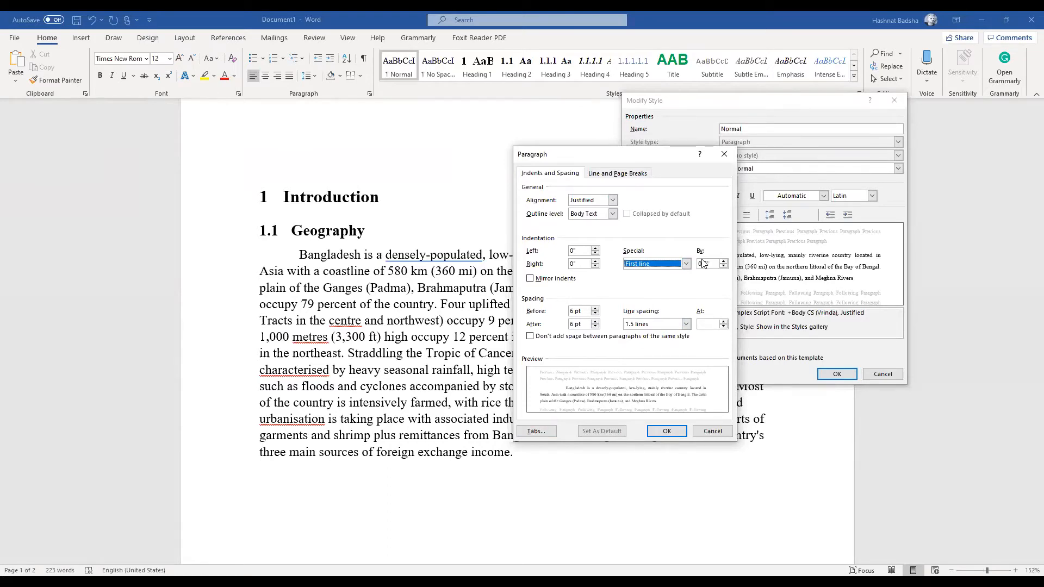
# Set the Normal style's first-line indent to 0.4" and apply the style changes to the document
pyautogui.click(724, 266)
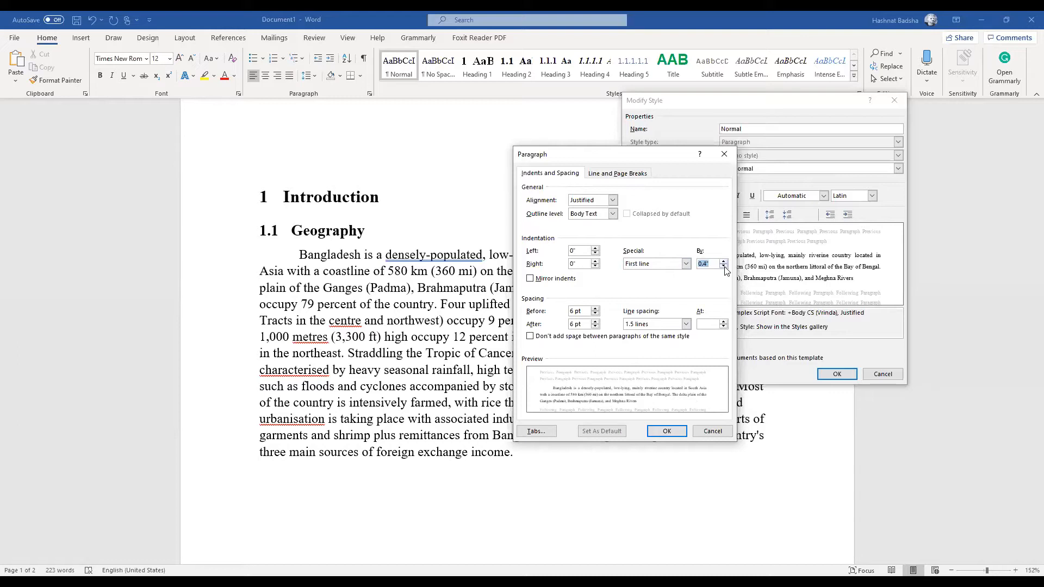
pyautogui.click(668, 265)
pyautogui.click(657, 281)
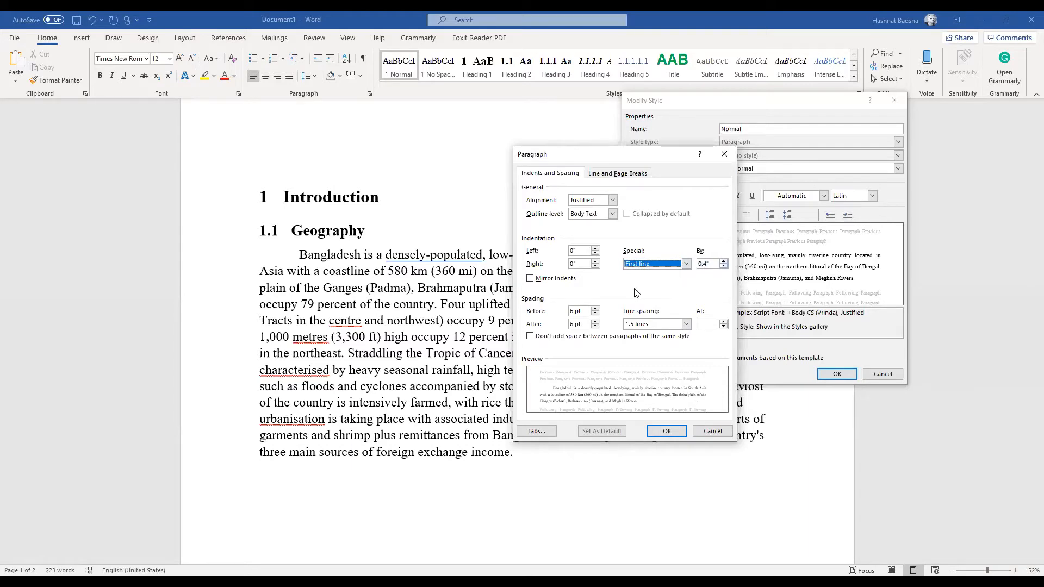
pyautogui.click(667, 431)
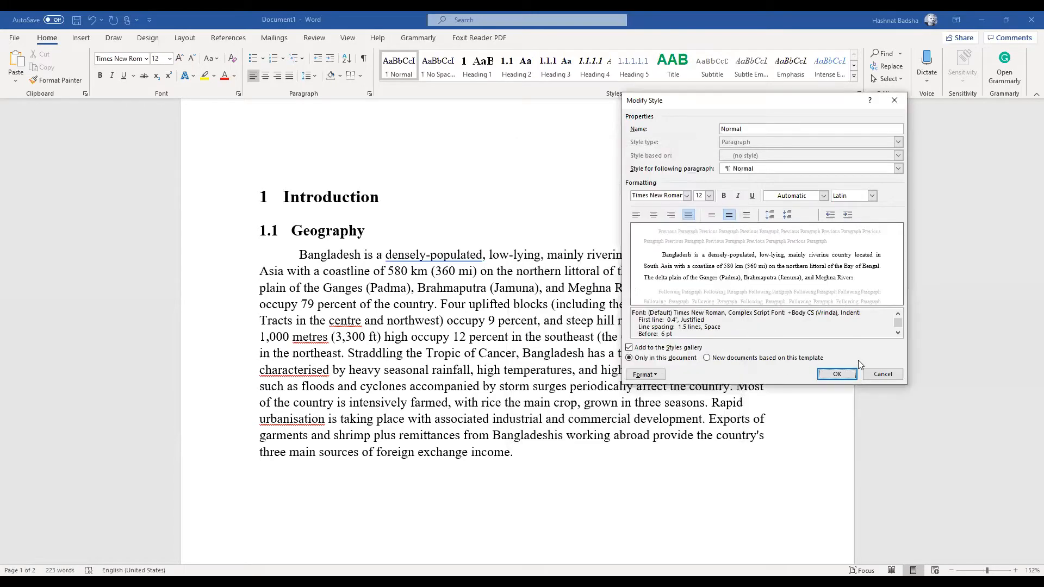
pyautogui.click(838, 374)
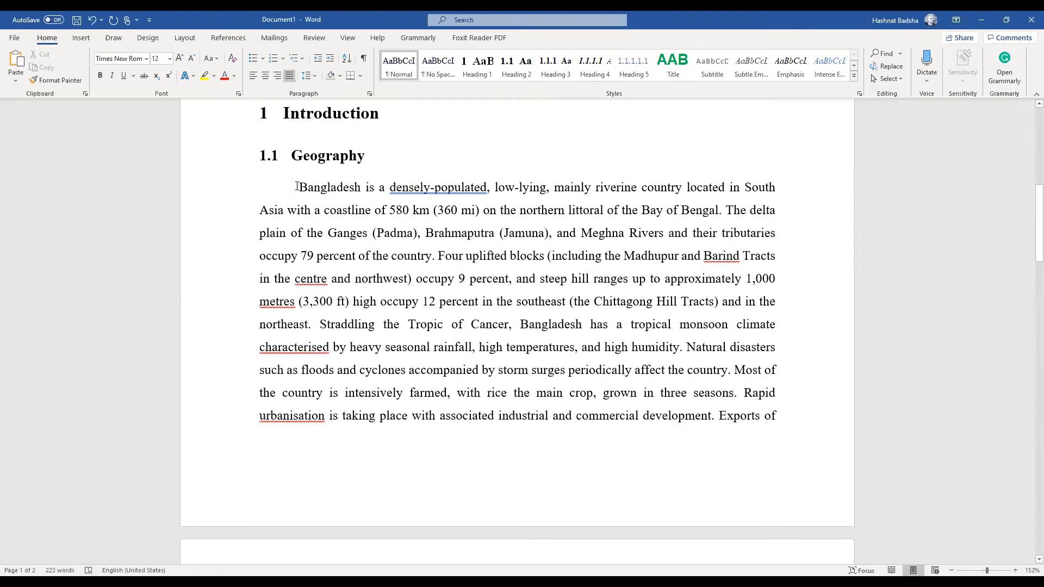
# Delete the extra space before "Bangladesh" at the start of the Geography paragraph and check the first-line indent
pyautogui.click(261, 173)
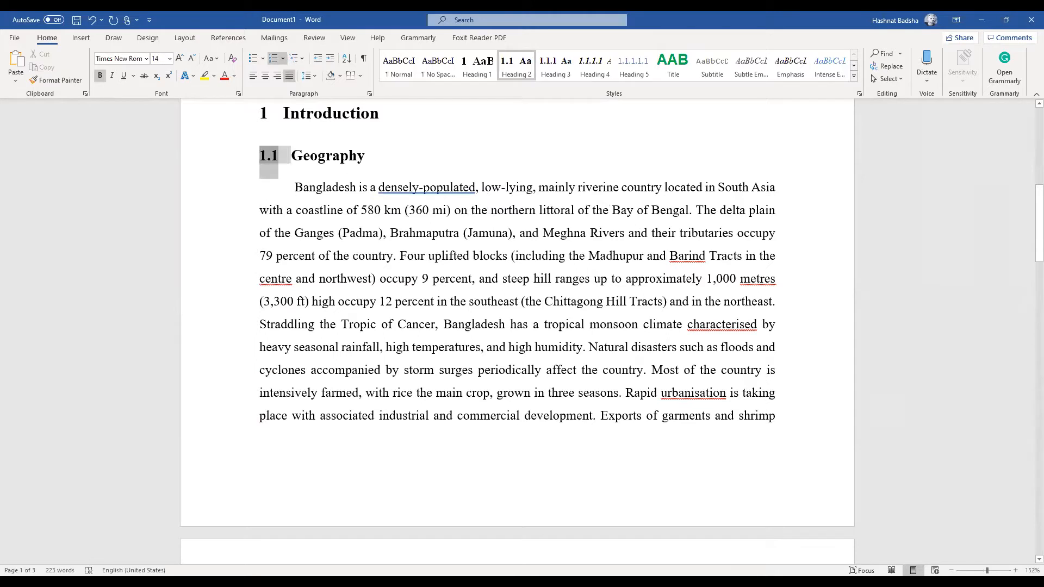
pyautogui.click(295, 187)
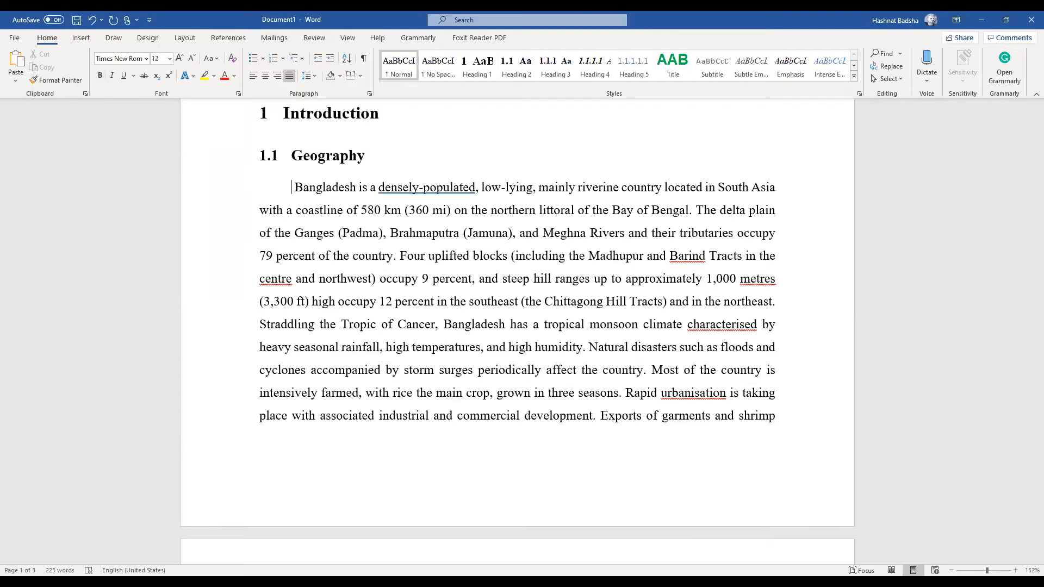
pyautogui.press('Delete')
pyautogui.press('Left')
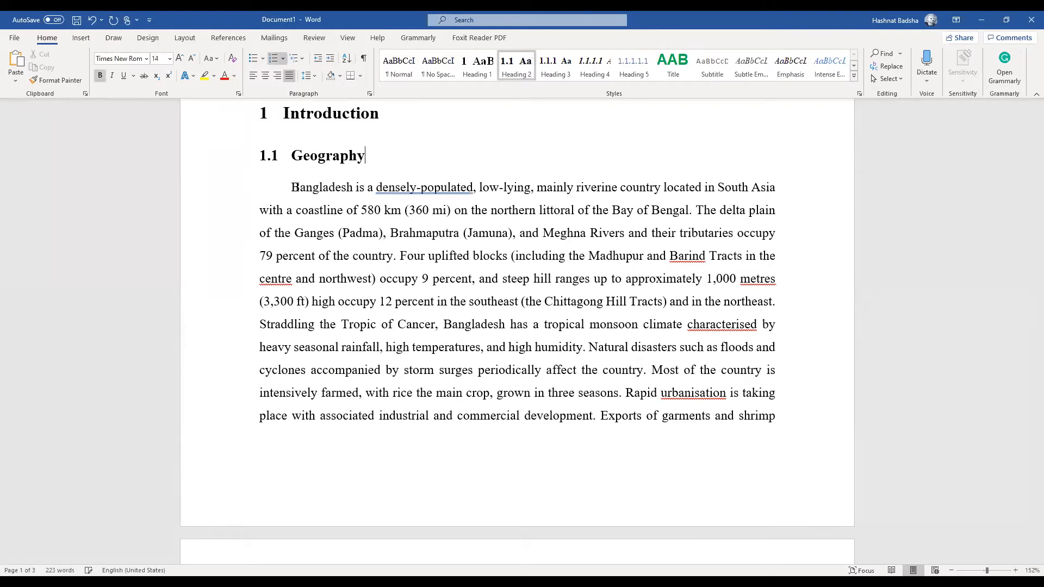
pyautogui.press('Right')
pyautogui.press('Left')
pyautogui.press('Right')
pyautogui.press('Left')
pyautogui.press('Right')
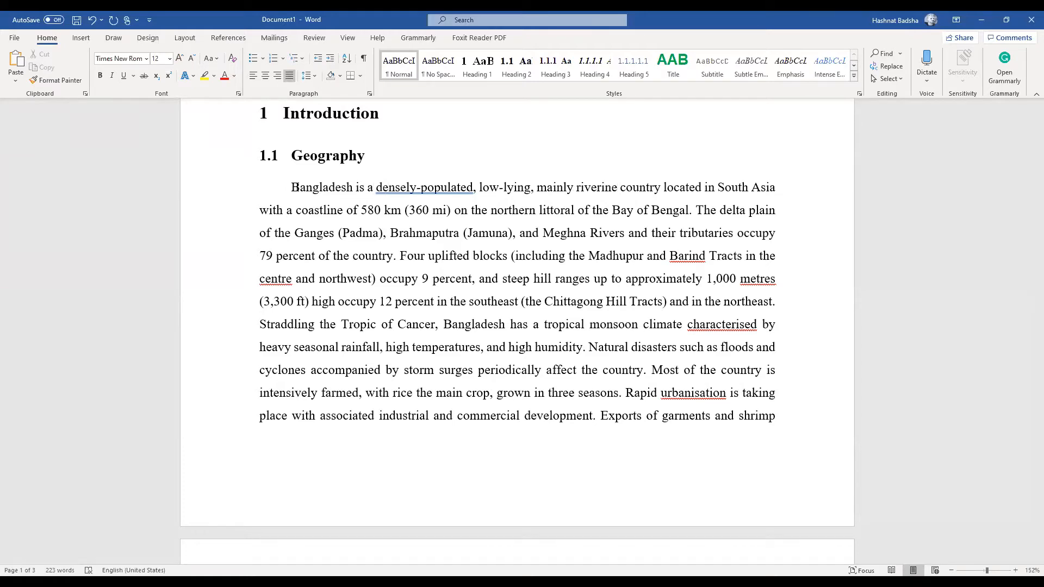
# Start a new body paragraph after the end of the Geography text
pyautogui.scroll(-6, 297, 187)
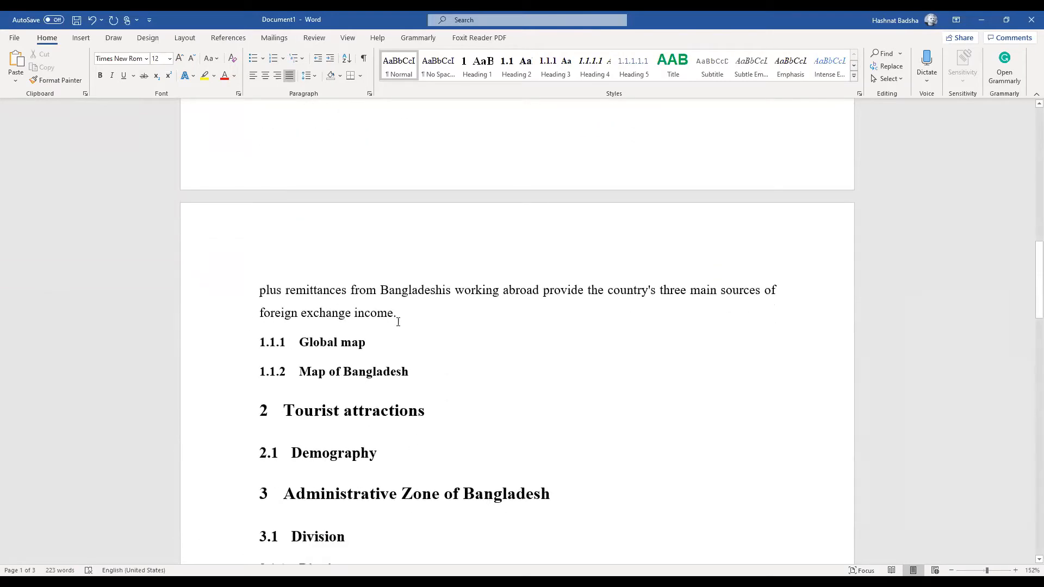
pyautogui.press('Return')
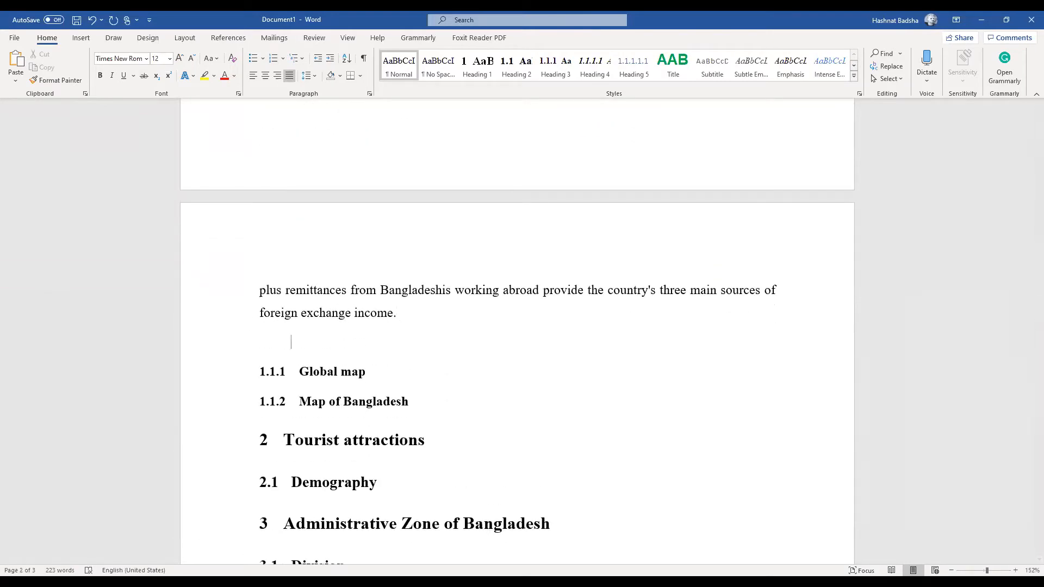
pyautogui.write('sergrtyhttr')
pyautogui.press('BackSpace')
pyautogui.press('BackSpace')
pyautogui.press('BackSpace')
pyautogui.press('BackSpace')
pyautogui.press('BackSpace')
pyautogui.press('BackSpace')
pyautogui.press('BackSpace')
pyautogui.press('BackSpace')
pyautogui.press('BackSpace')
pyautogui.press('BackSpace')
pyautogui.press('BackSpace')
# Paste the copied Bangladesh passage as a second paragraph under Geography and compare the formatting of both paragraphs
pyautogui.hotkey('ctrl', 'v')
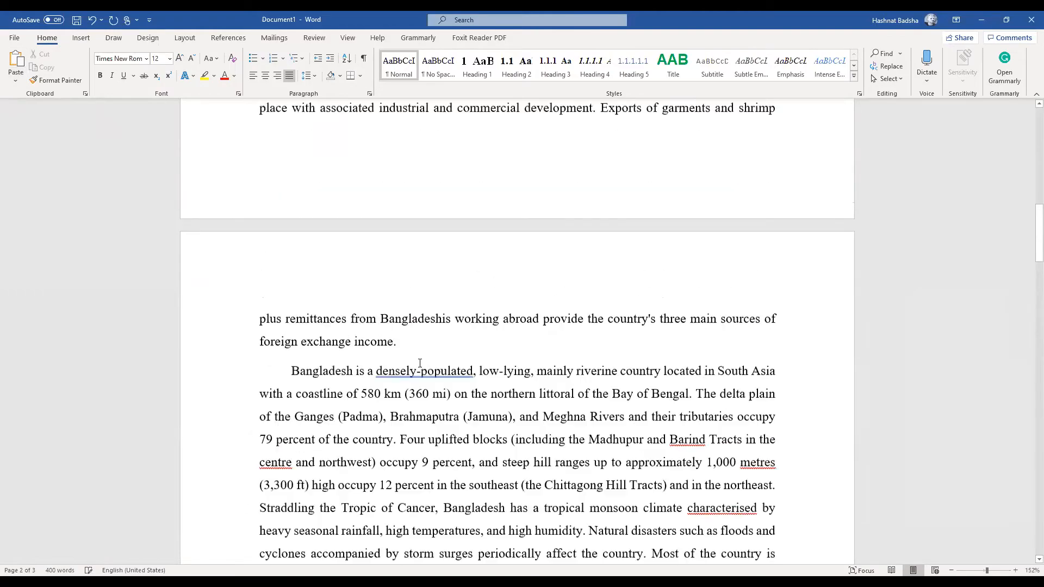
pyautogui.scroll(5, 419, 362)
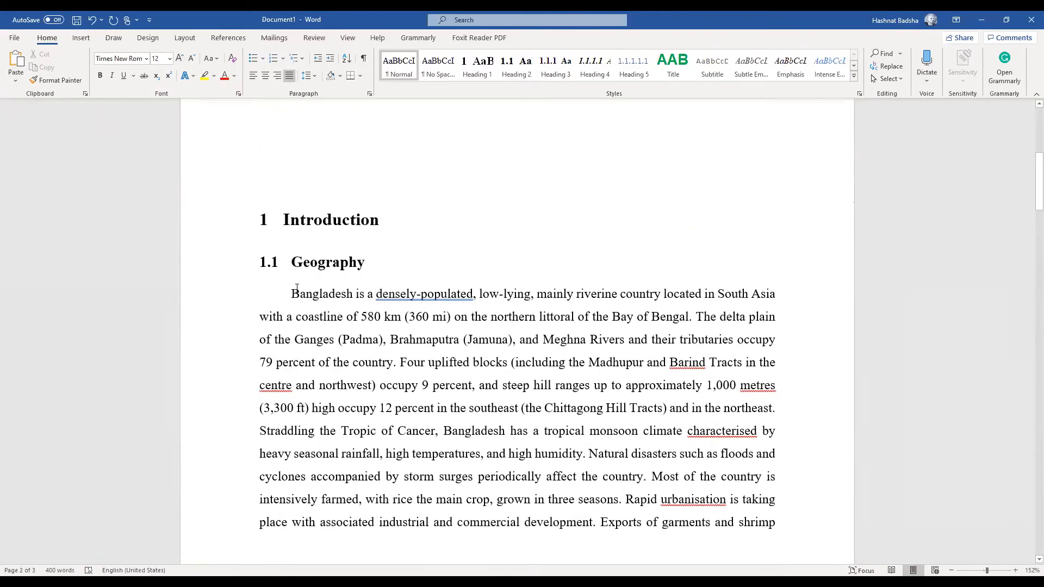
pyautogui.scroll(-5, 297, 289)
pyautogui.scroll(-3, 297, 288)
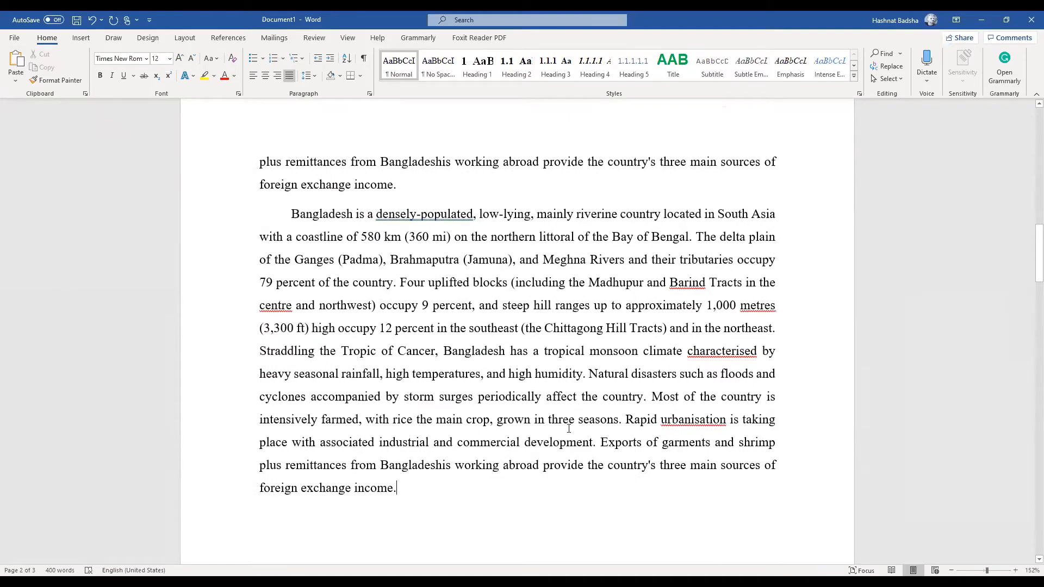
pyautogui.scroll(5, 569, 429)
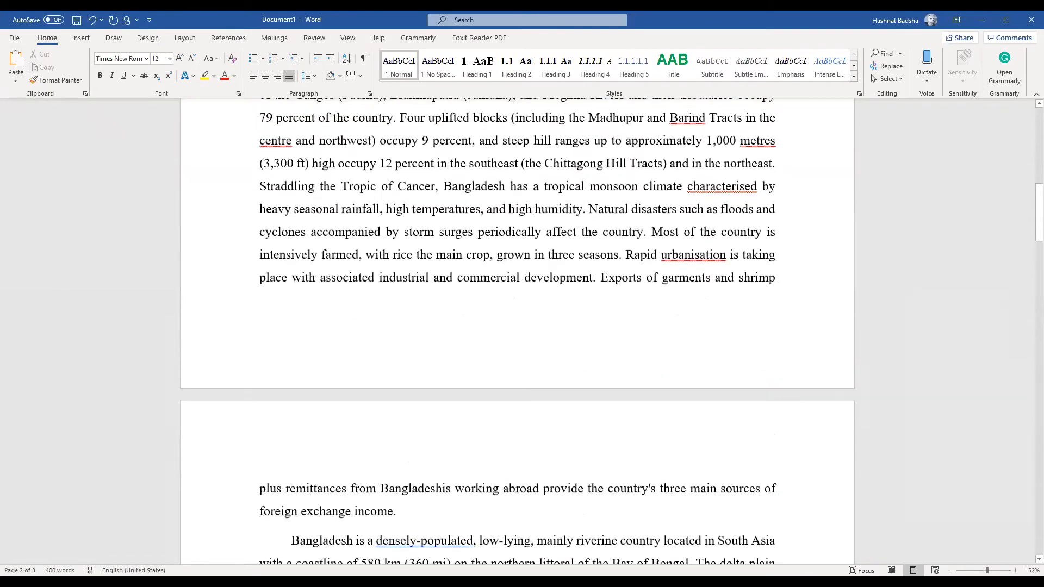
pyautogui.scroll(3, 536, 210)
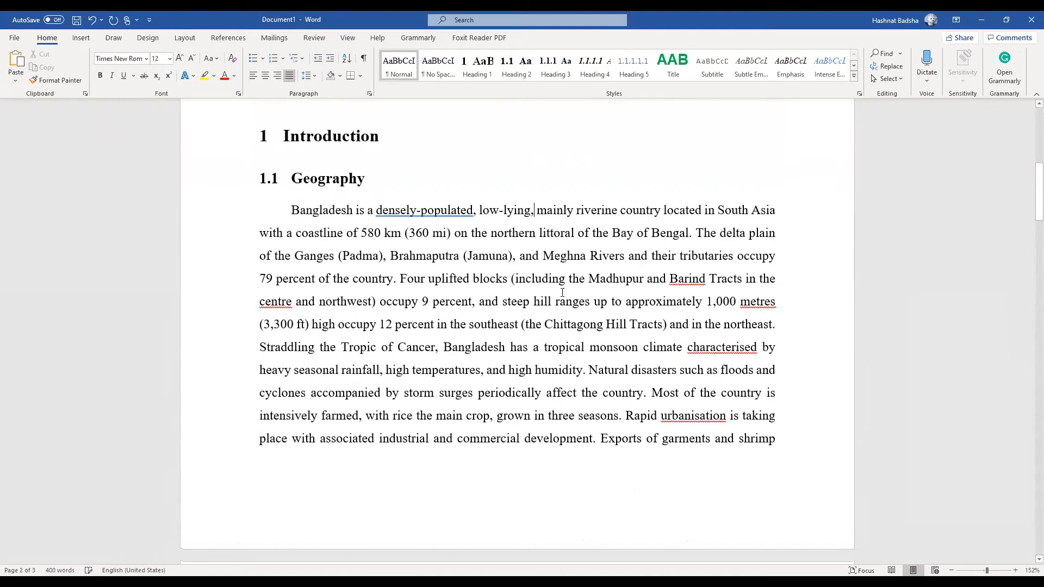
pyautogui.scroll(-7, 596, 354)
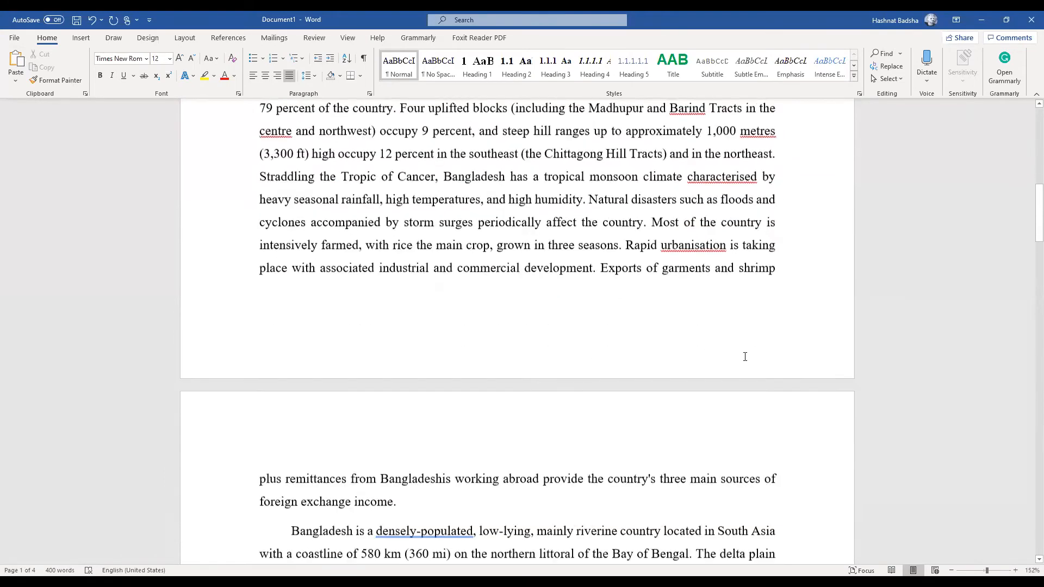
pyautogui.scroll(-2, 772, 401)
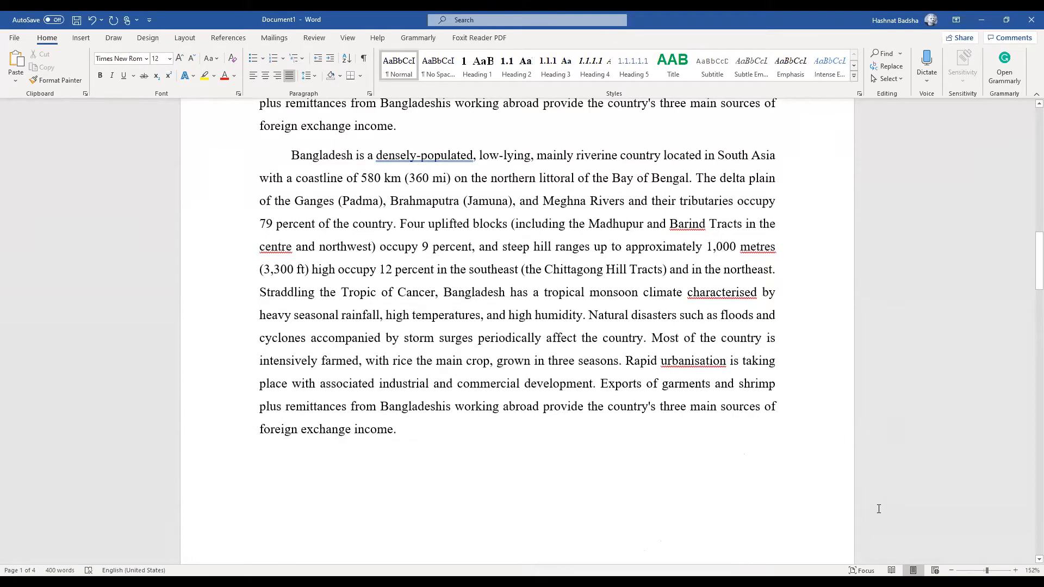
pyautogui.scroll(-10, 879, 509)
pyautogui.scroll(6, 879, 509)
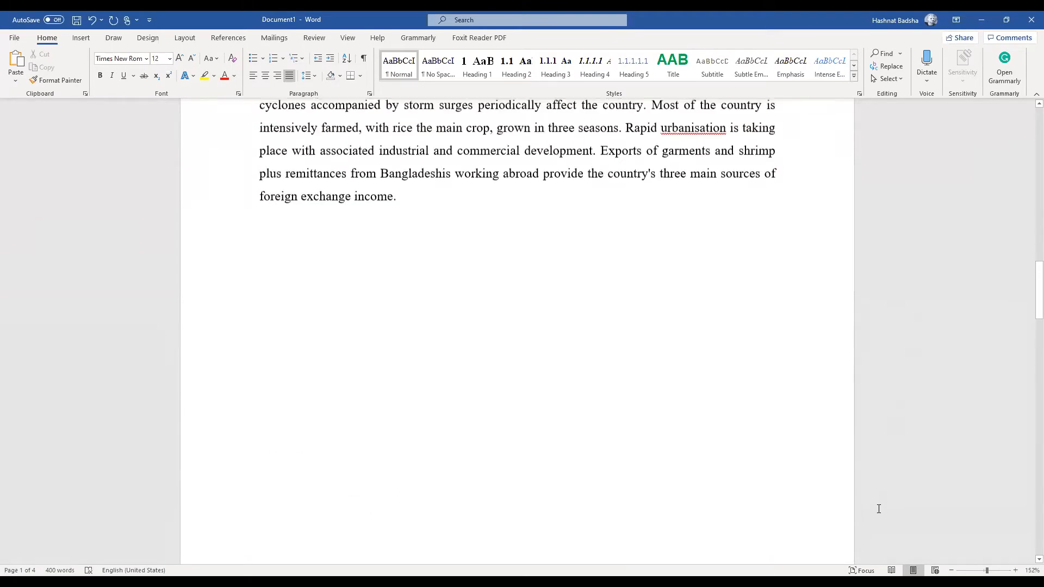
# Start a body paragraph under the Global map heading and insert the copied Bangladesh passage there as text only, without source formatting
pyautogui.scroll(-3, 879, 509)
pyautogui.scroll(-4, 837, 436)
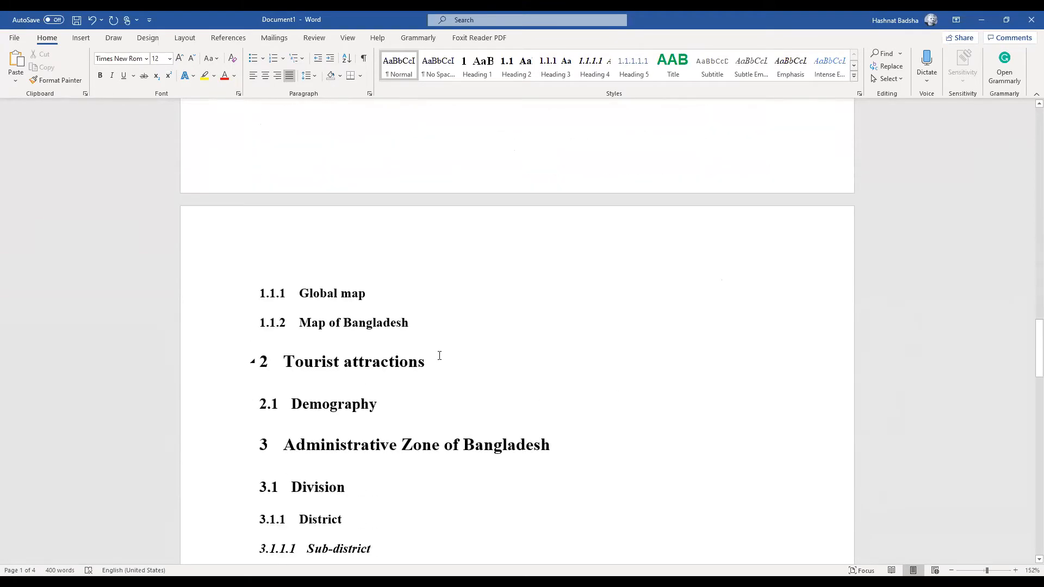
pyautogui.click(382, 285)
pyautogui.press('pageup')
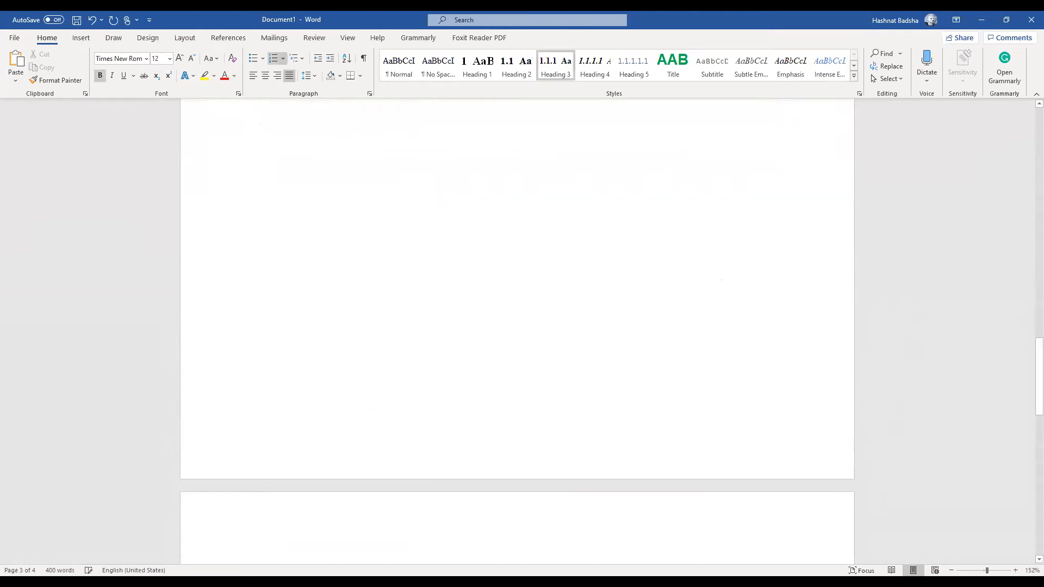
pyautogui.write("Bangladesh is a densely-populated, low-lying, mainly riverine country located in South Asia with a coastline of 580 km (360 mi) on the northern littoral of the Bay of Bengal. The delta plain of the Ganges (Padma), Brahmaputra (Jamuna), and Meghna Rivers and their tributaries occupy 79 percent of the country. Four uplifted blocks (including the Madhupur and Barind Tracts in the centre and northwest) occupy 9 percent, and steep hill ranges up to approximately 1,000 metres (3,300 ft) high occupy 12 percent in the southeast (the Chittagong Hill Tracts) and in the northeast. Straddling the Tropic of Cancer, Bangladesh has a tropical monsoon climate characterised by heavy seasonal rainfall, high temperatures, and high humidity. Natural disasters such as floods and cyclones accompanied by storm surges periodically affect the country. Most of the country is intensively farmed, with rice the main crop, grown in three seasons. Rapid urbanisation is taking place with associated industrial and commercial development. Exports of garments and shrimp plus remittances from Bangladeshis working abroad provide the country's three main sources of foreign exchange income.")
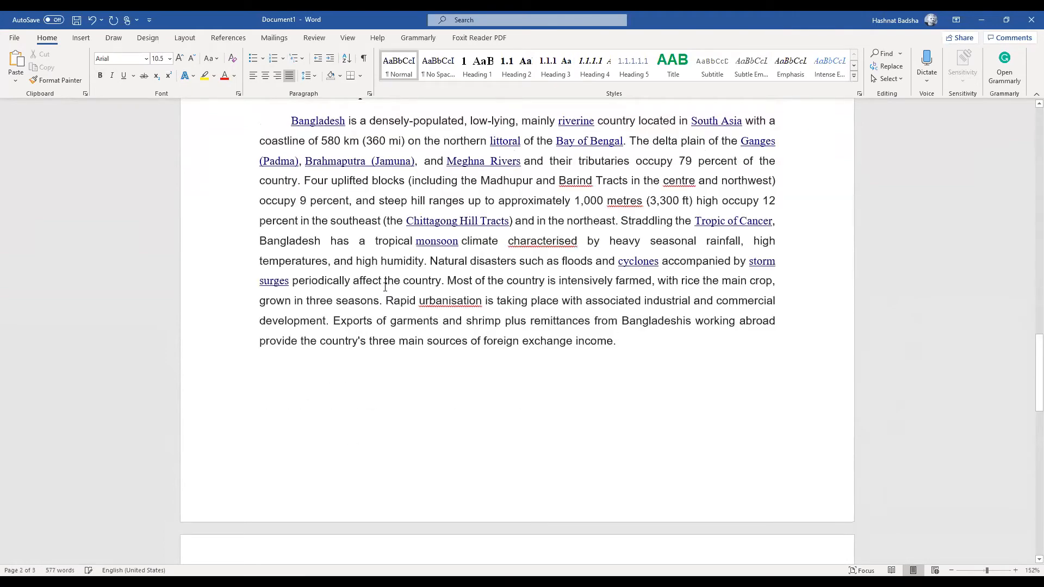
pyautogui.hotkey('ctrl', 'z')
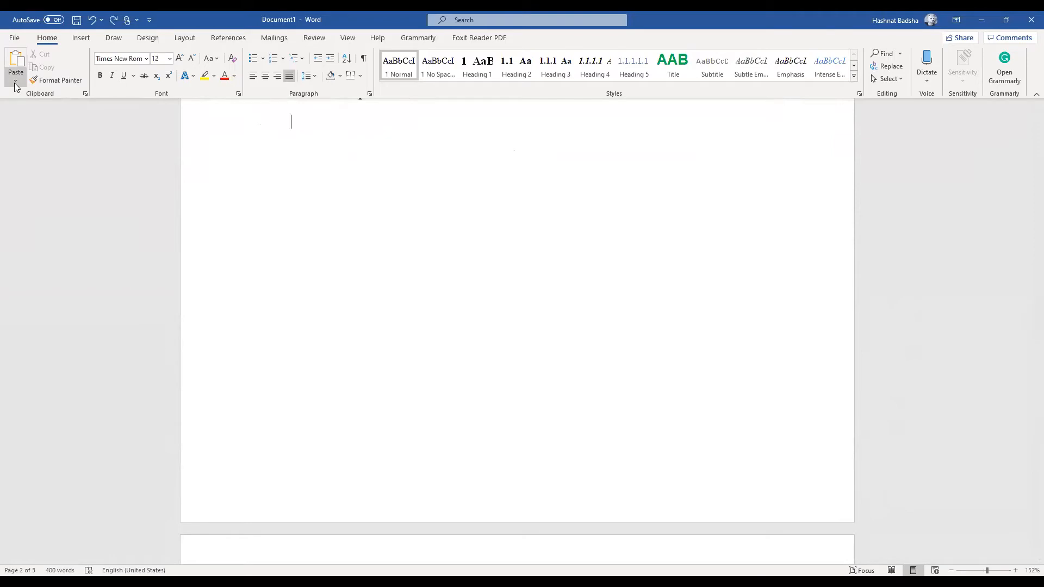
pyautogui.click(15, 83)
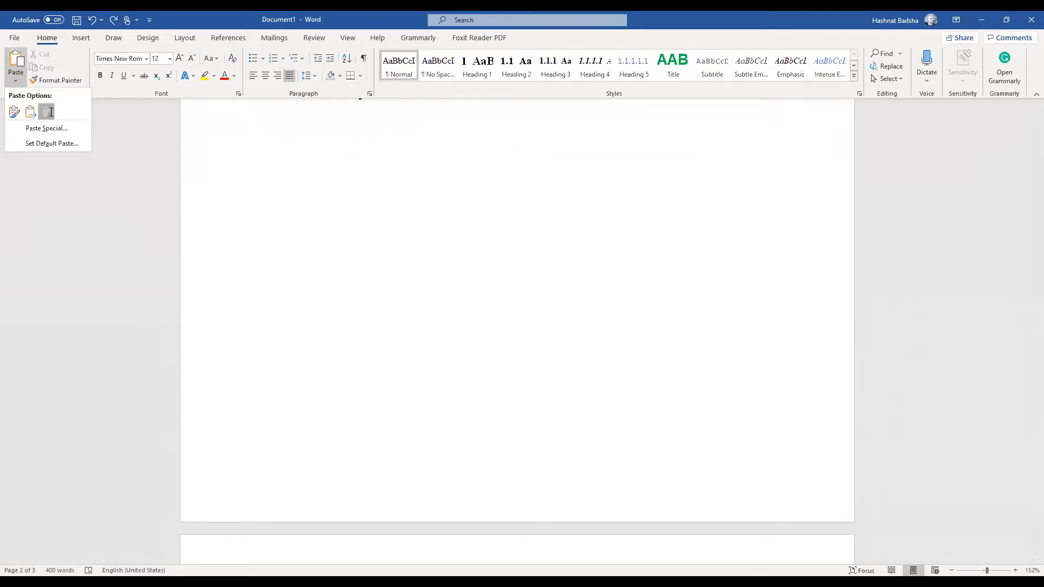
pyautogui.click(53, 115)
# Insert the copied Bangladesh passage as text only in a new paragraph under the Tourist attractions heading
pyautogui.click(433, 249)
pyautogui.press('Return')
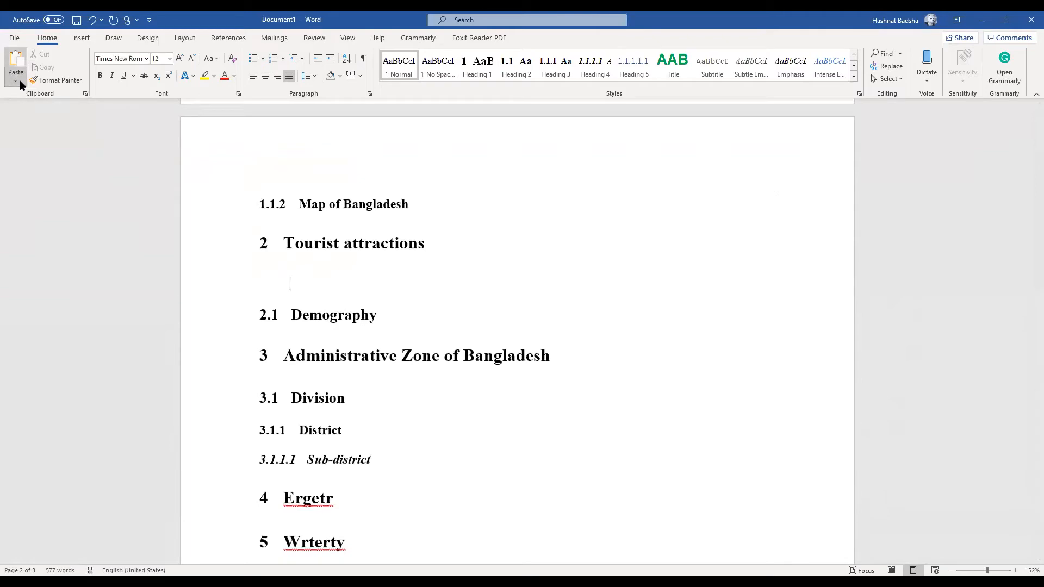
pyautogui.click(16, 61)
# Insert the copied Bangladesh passage as text only in a new paragraph under the District heading
pyautogui.scroll(-10, 403, 366)
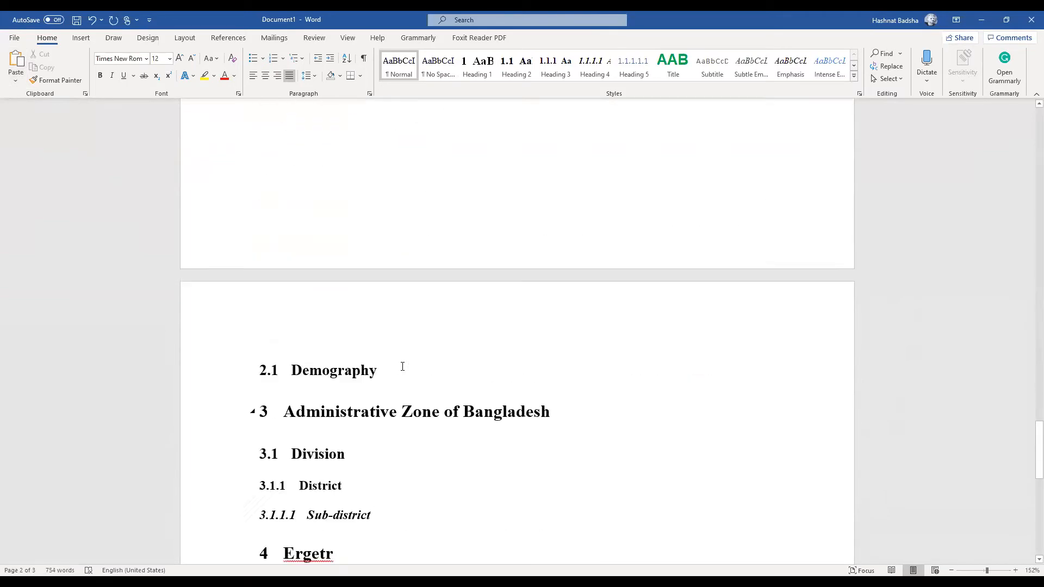
pyautogui.click(351, 227)
pyautogui.hotkey('ctrl', 'Return')
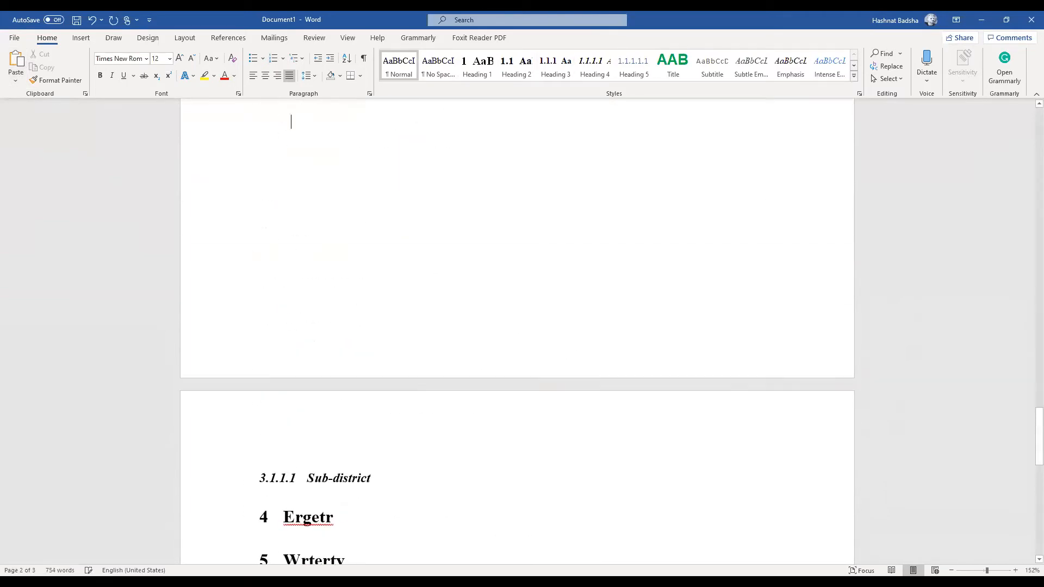
pyautogui.click(20, 83)
# Start a new body paragraph under the "Wrterty" heading
pyautogui.scroll(-7, 358, 246)
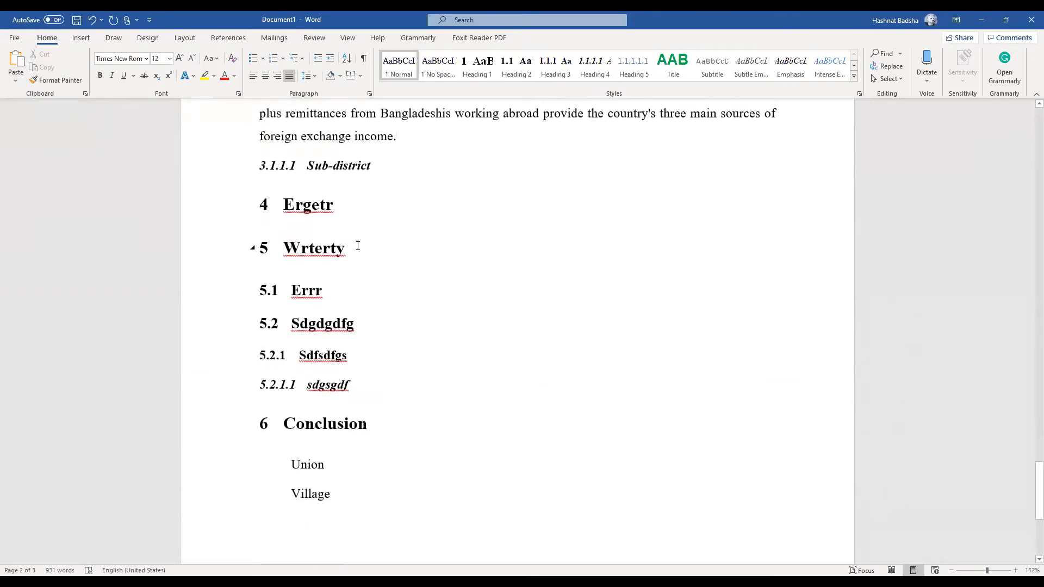
pyautogui.click(358, 245)
pyautogui.press('Return')
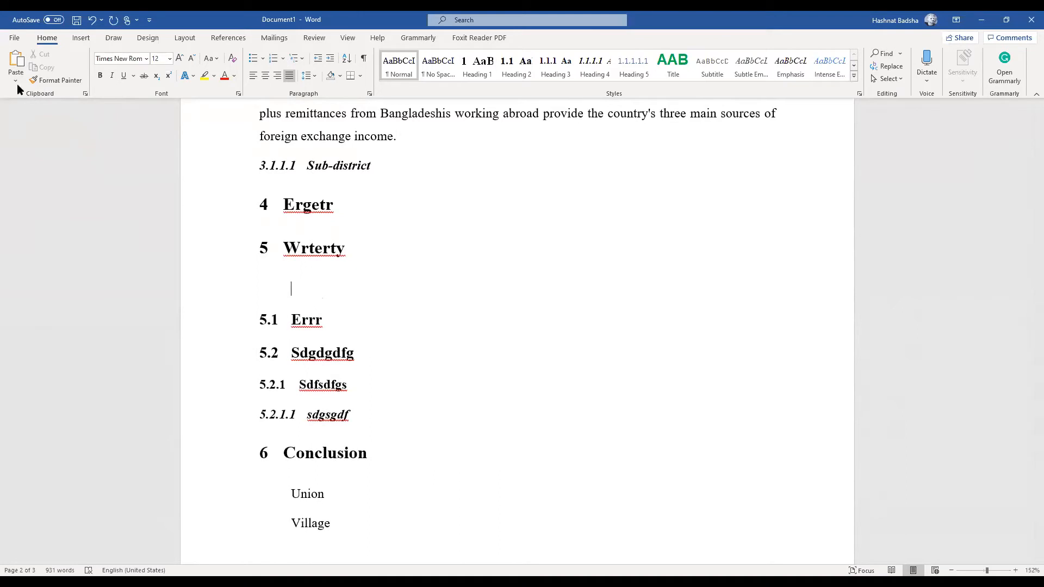
# Paste the copied text without formatting under the heading Wrterty and on a new line under heading 5.2.1 Sdfsdfgs
pyautogui.click(15, 86)
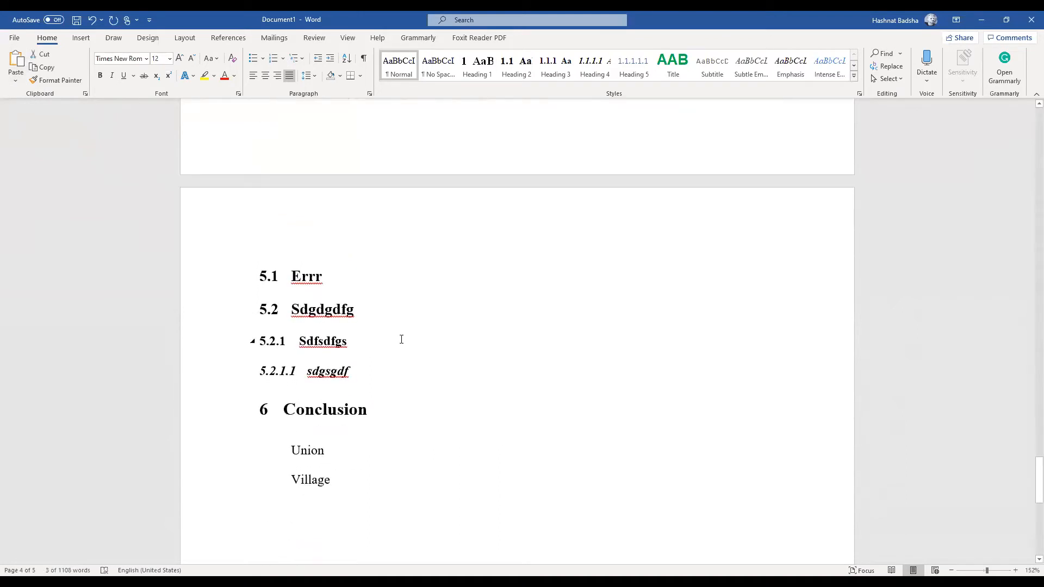
pyautogui.click(401, 340)
pyautogui.press('Return')
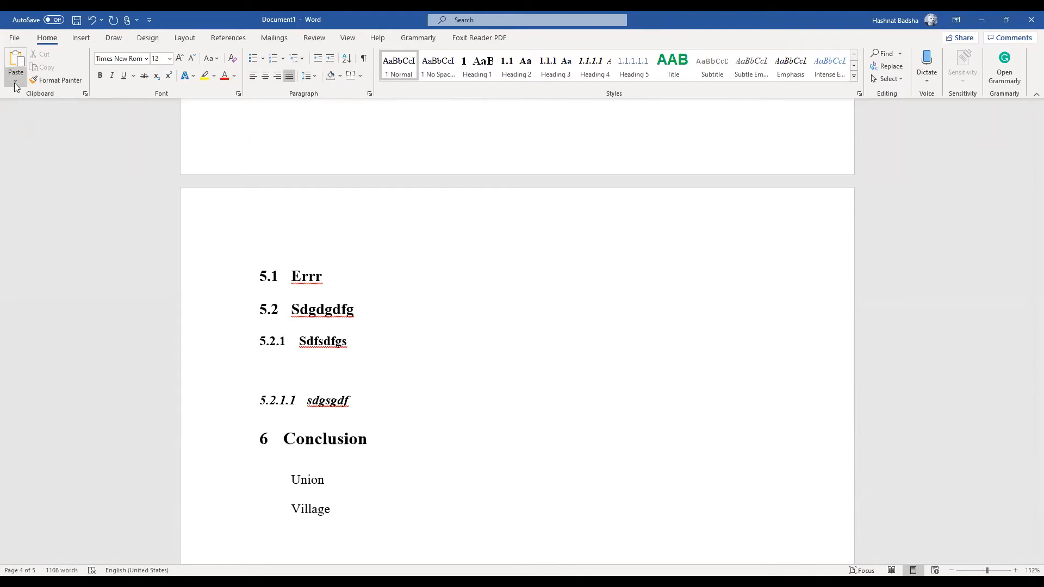
pyautogui.click(15, 86)
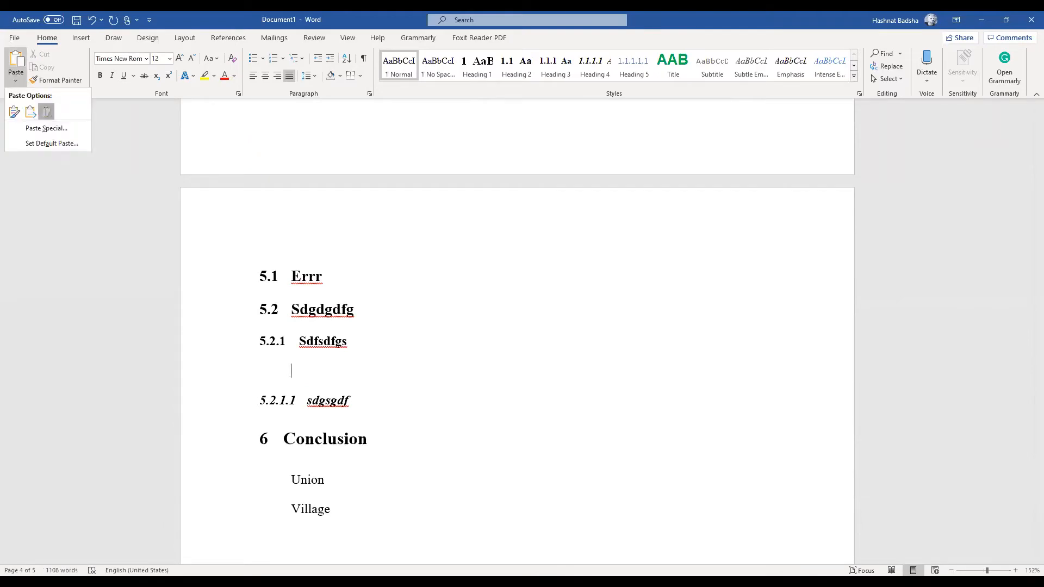
pyautogui.click(46, 112)
# Add blank lines below the title BEAUTY OF BANGLADESH on the first page
pyautogui.scroll(20, 46, 112)
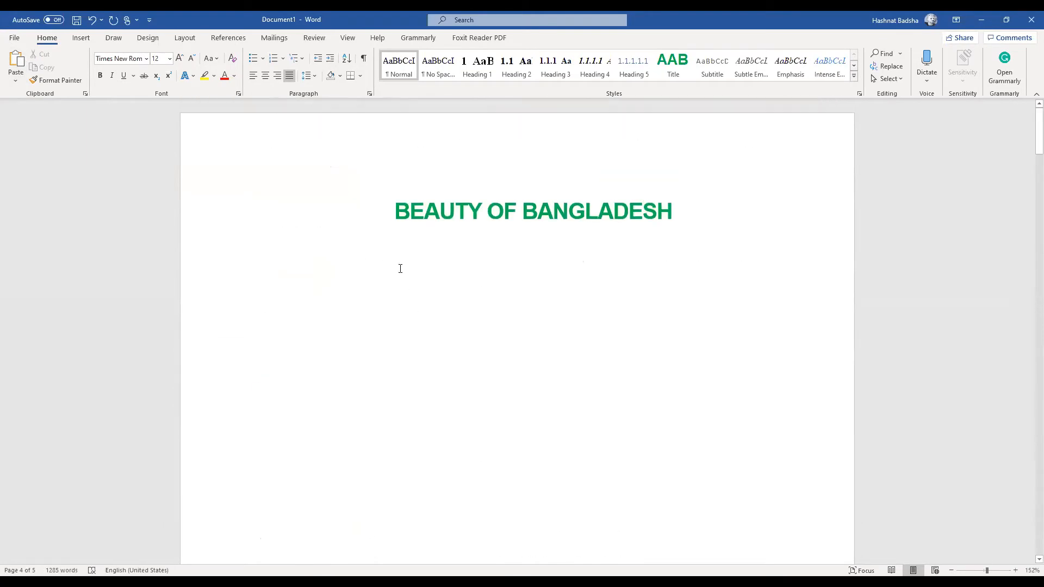
pyautogui.press('Return')
pyautogui.press('Return')
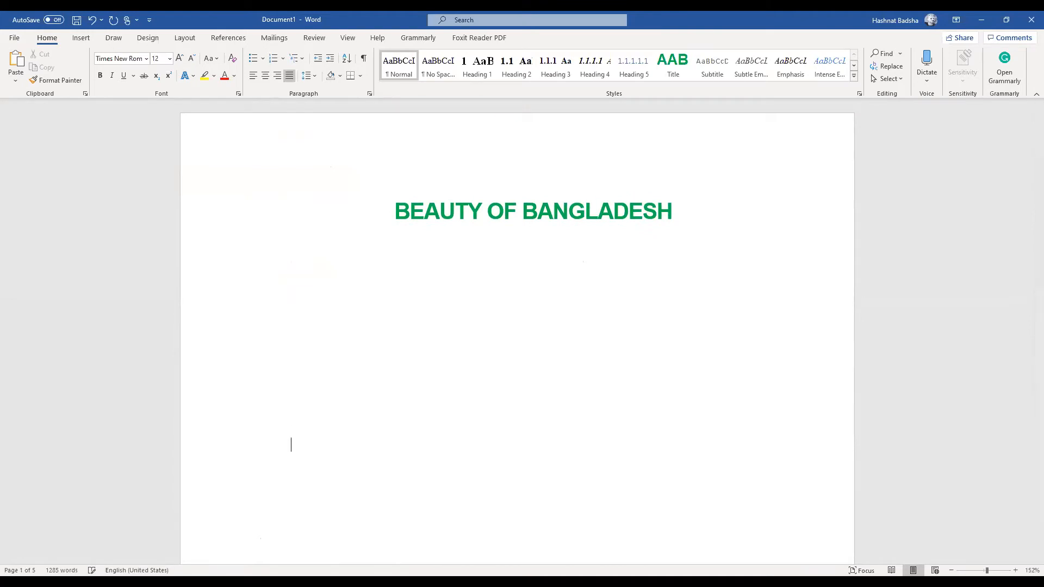
pyautogui.scroll(-1, 518, 337)
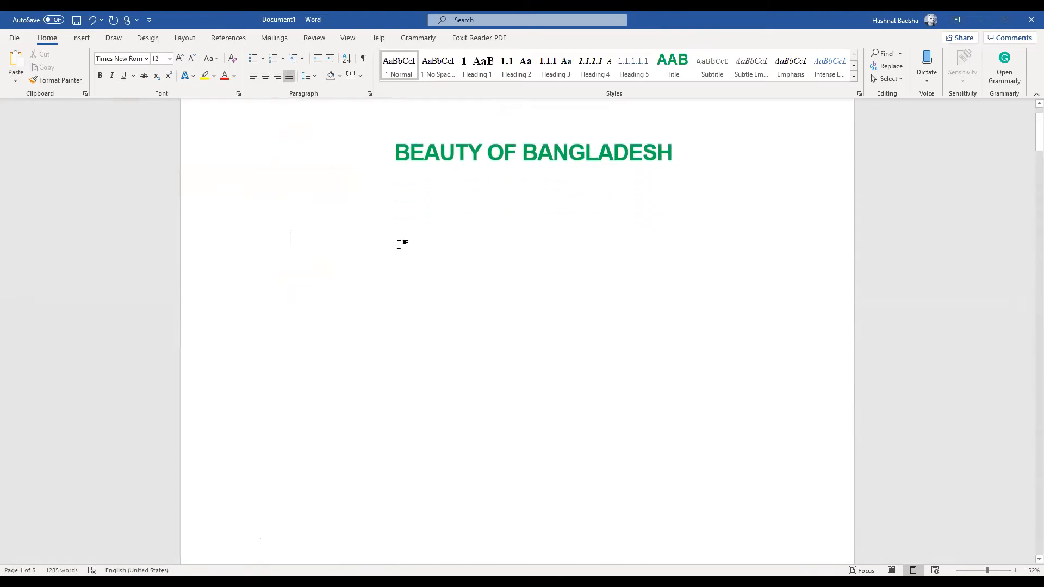
# Insert a picture from the device's Saved Pictures folder below the title
pyautogui.click(79, 38)
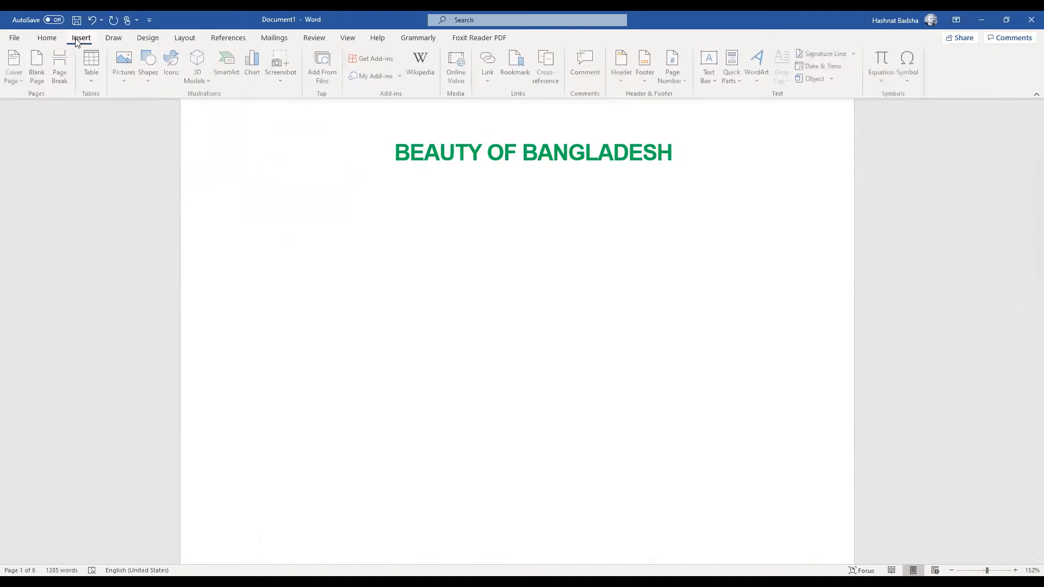
pyautogui.click(126, 67)
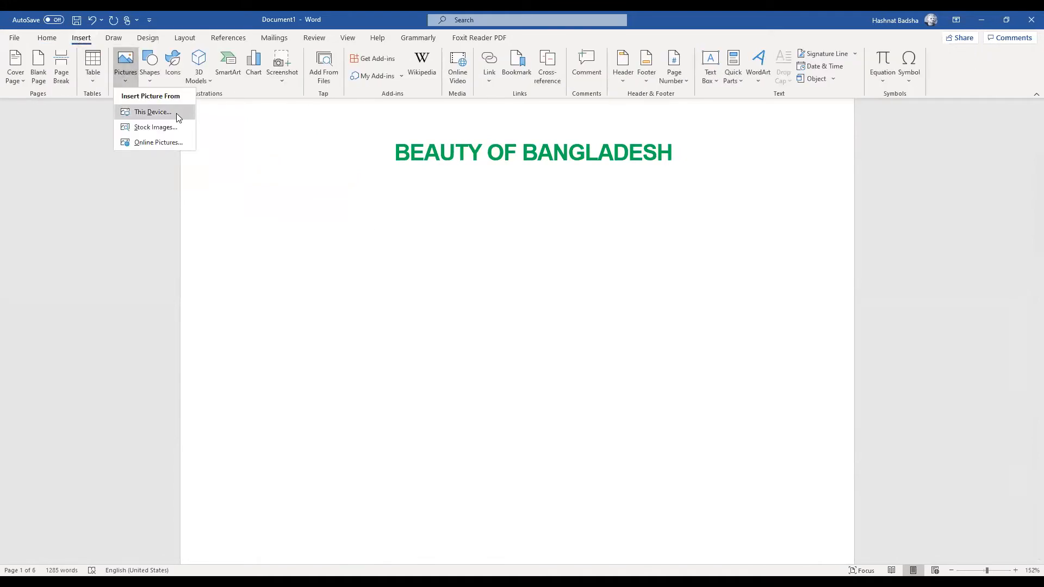
pyautogui.click(176, 113)
pyautogui.scroll(5, 86, 169)
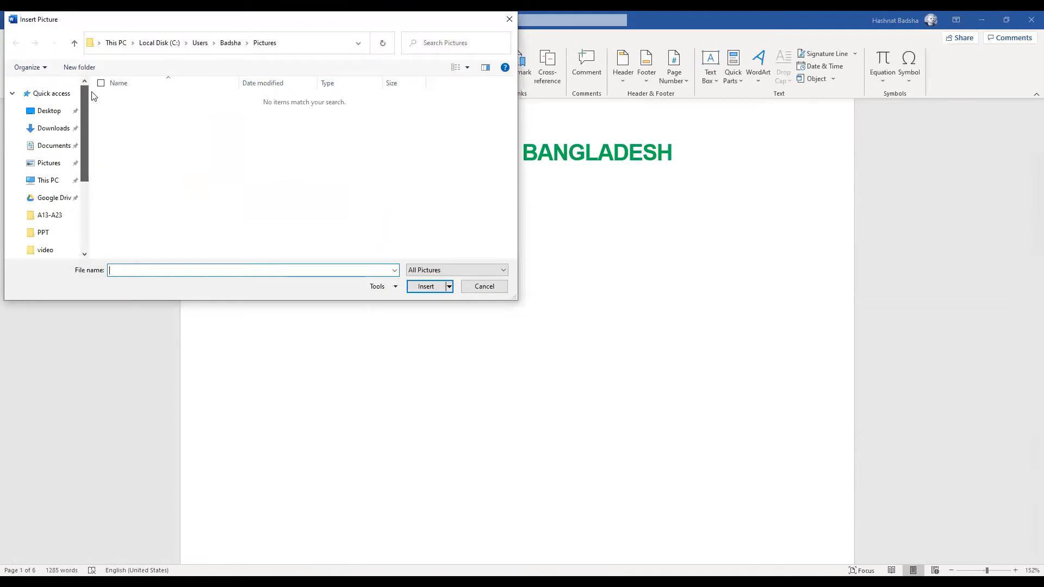
pyautogui.click(49, 163)
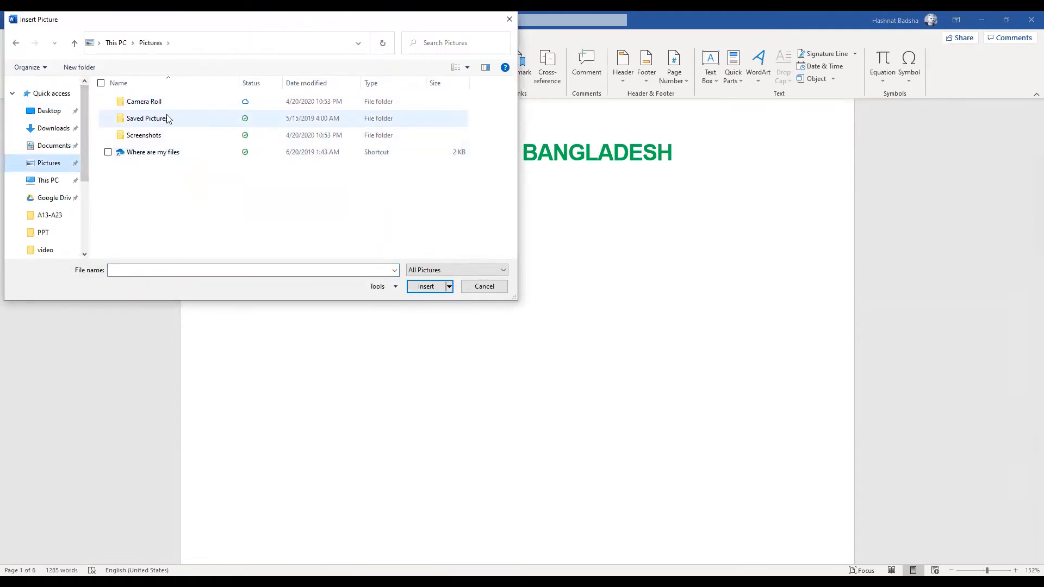
pyautogui.doubleClick(168, 116)
pyautogui.doubleClick(140, 112)
pyautogui.click(141, 112)
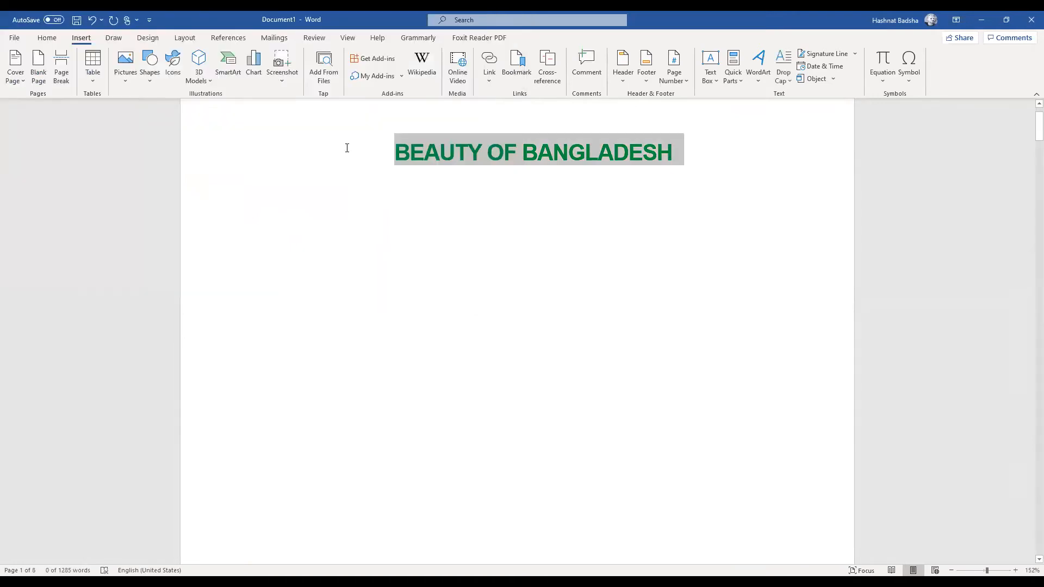
# Reduce the inserted picture's height to 7 inches
pyautogui.scroll(-15, 583, 256)
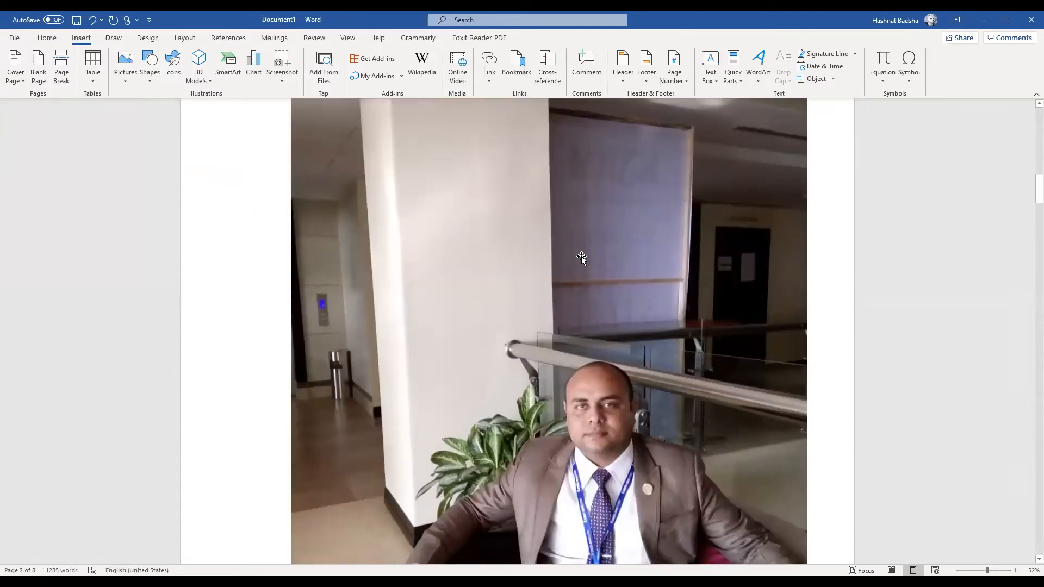
pyautogui.click(582, 256)
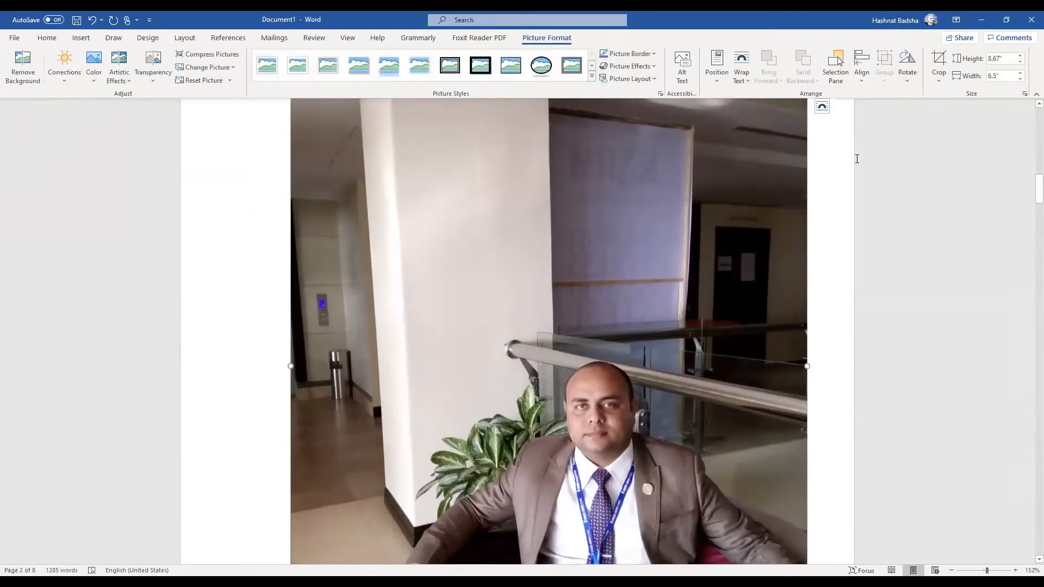
pyautogui.click(1007, 57)
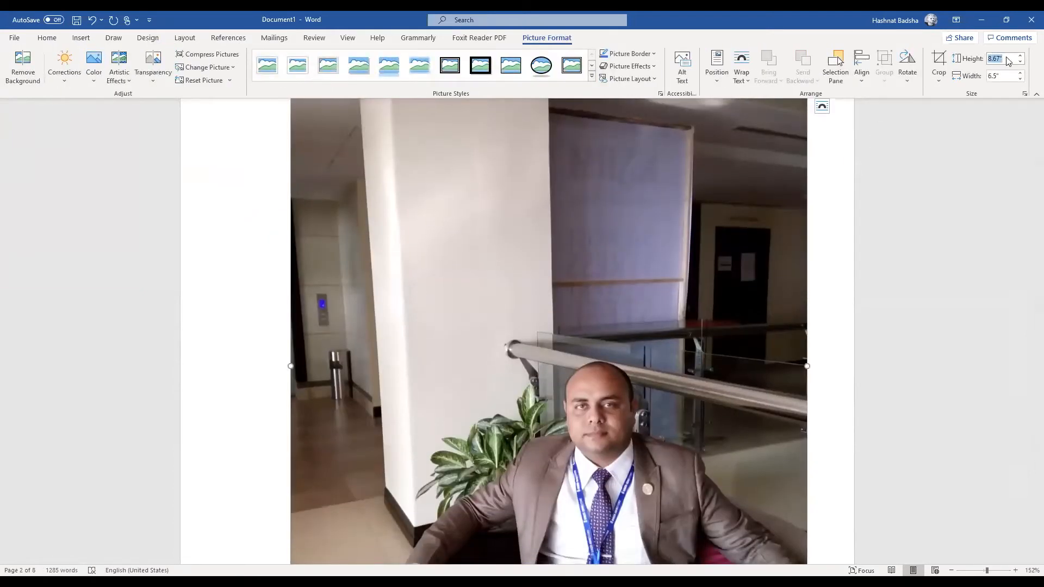
pyautogui.press('Down')
pyautogui.press('Down')
pyautogui.press('Down')
pyautogui.press('Down')
pyautogui.press('Down')
pyautogui.press('Down')
pyautogui.press('Down')
pyautogui.press('Down')
pyautogui.press('Down')
pyautogui.press('Down')
pyautogui.press('Down')
pyautogui.press('Down')
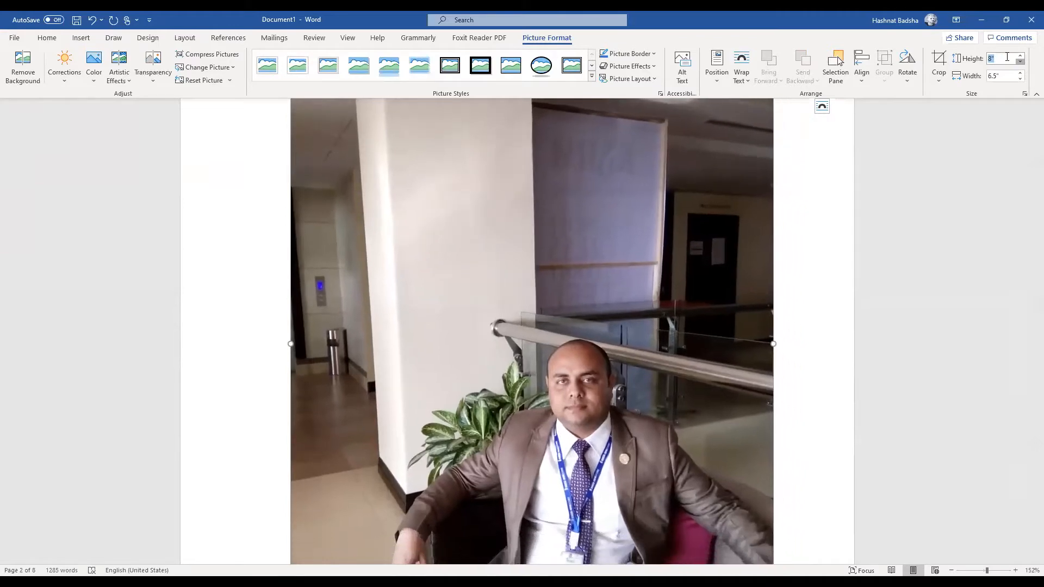
pyautogui.scroll(9, 633, 400)
pyautogui.scroll(8, 518, 344)
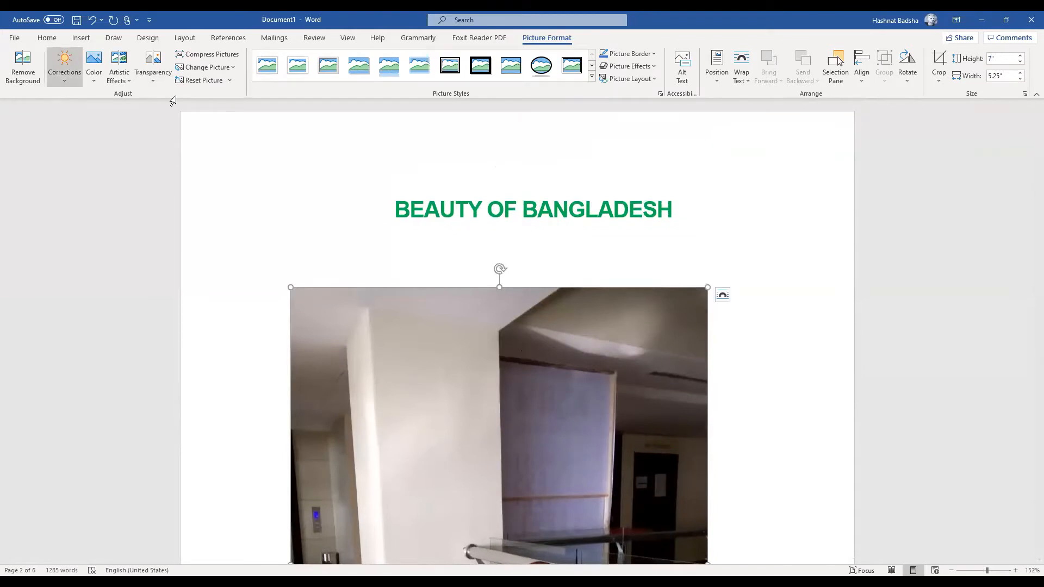
# Center the picture horizontally beneath the title
pyautogui.click(50, 39)
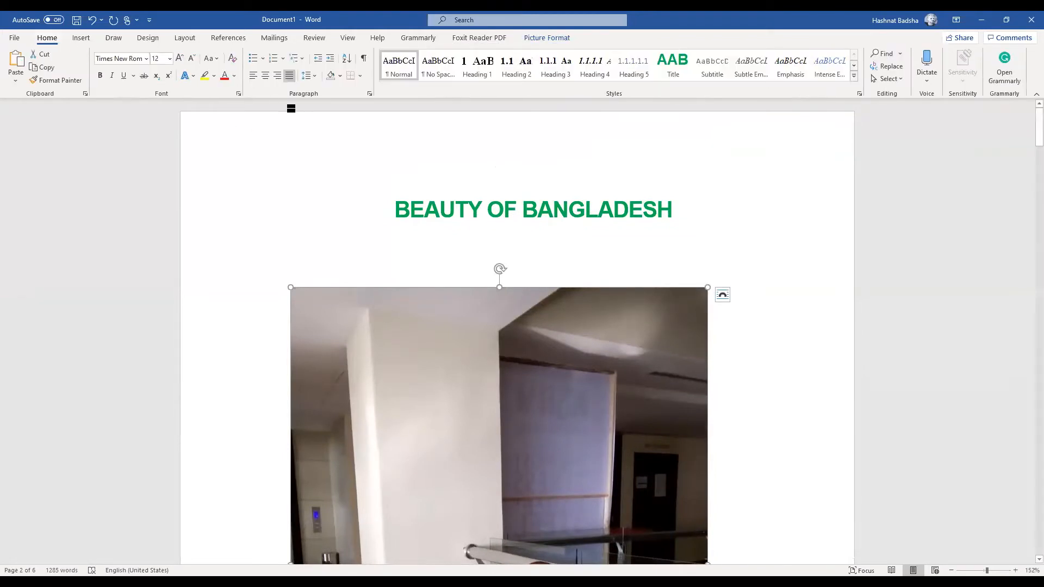
pyautogui.click(265, 75)
pyautogui.click(450, 184)
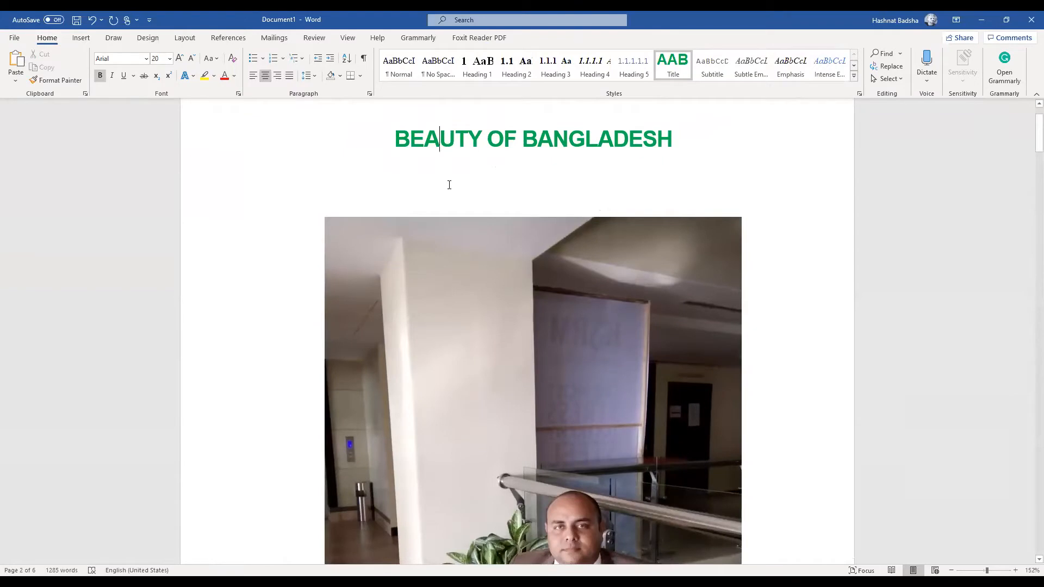
# Place the text cursor on the blank page that follows the picture
pyautogui.scroll(2, 449, 185)
pyautogui.scroll(-12, 450, 185)
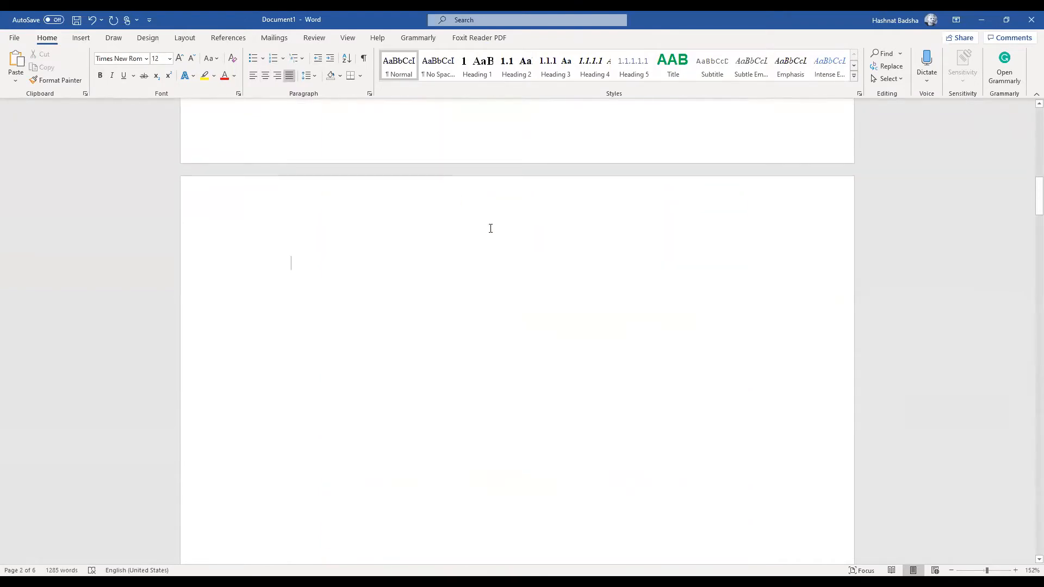
pyautogui.scroll(-3, 491, 229)
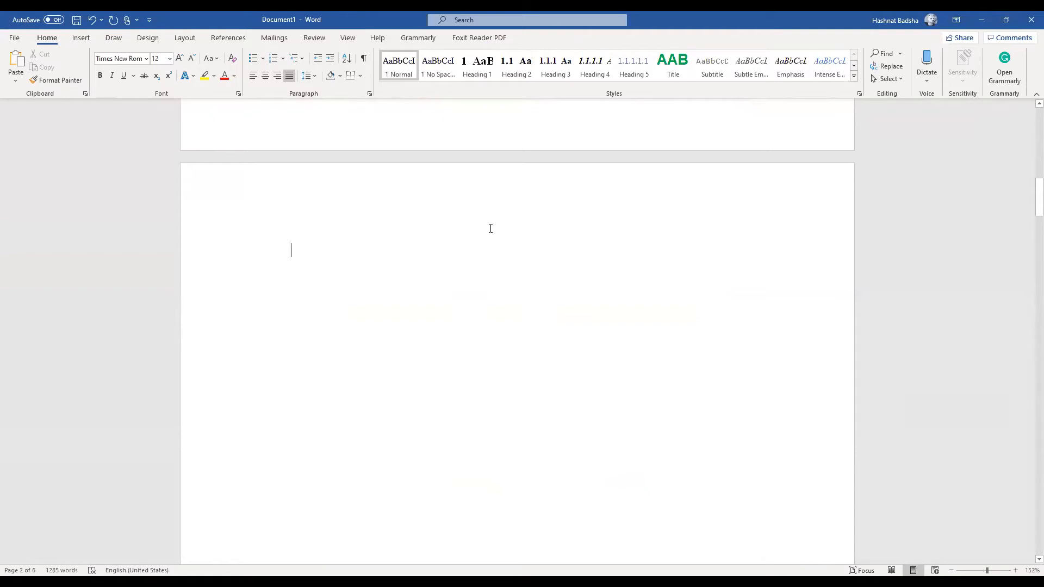
pyautogui.press('Return')
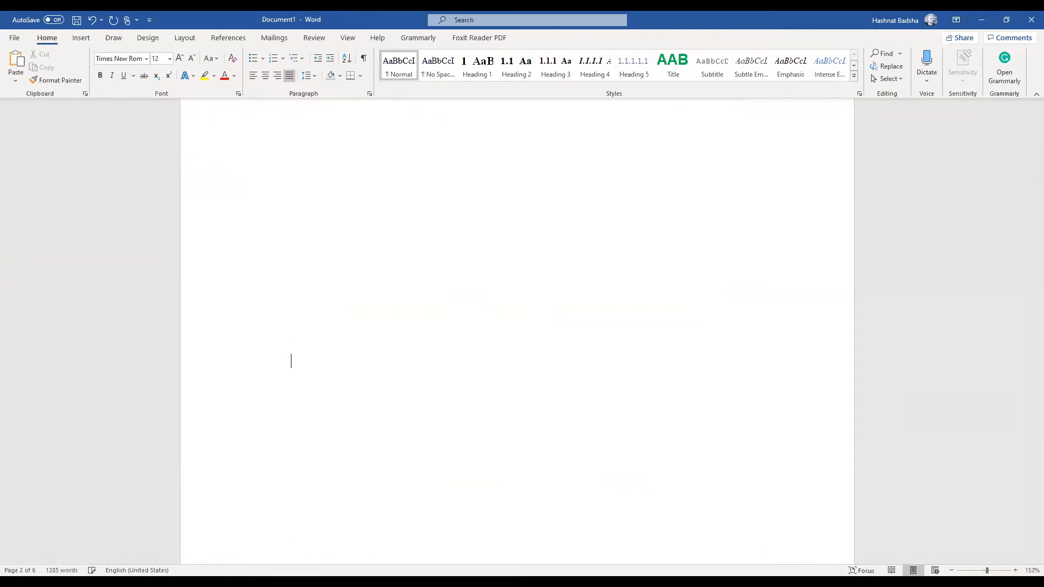
pyautogui.hotkey('ctrl', 'Return')
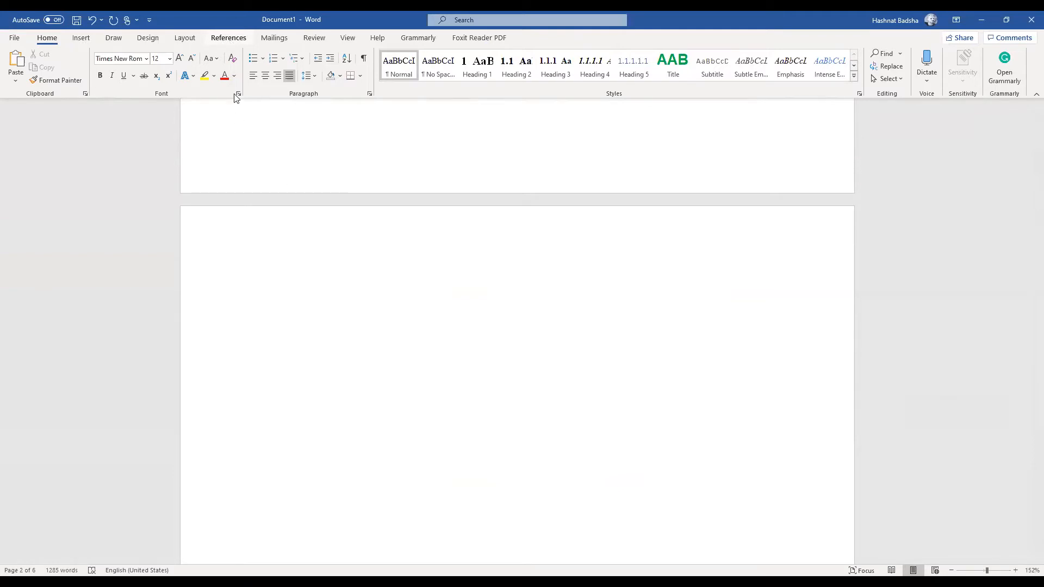
pyautogui.doubleClick(227, 37)
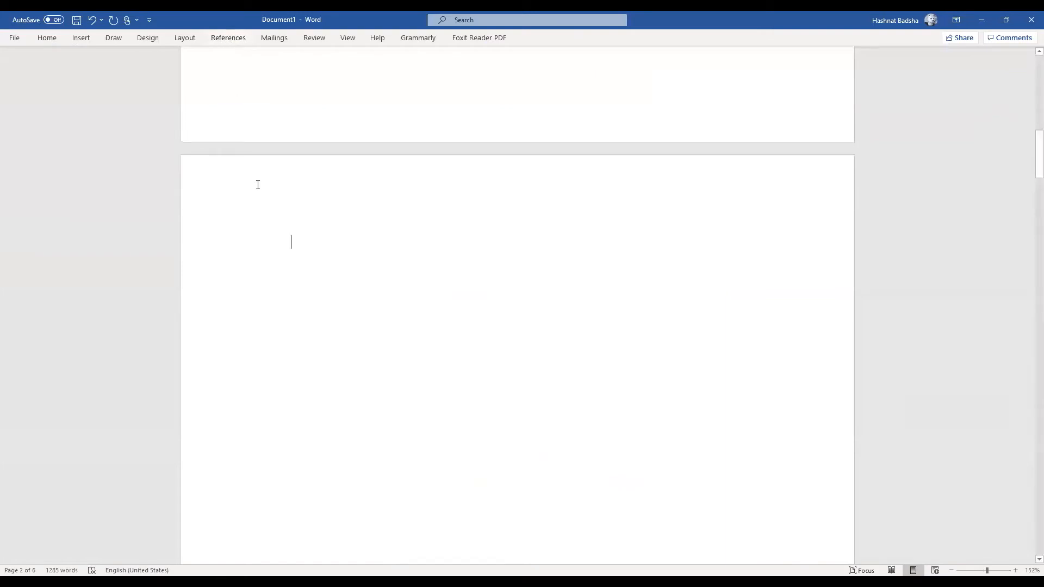
pyautogui.scroll(3, 258, 184)
pyautogui.click(218, 40)
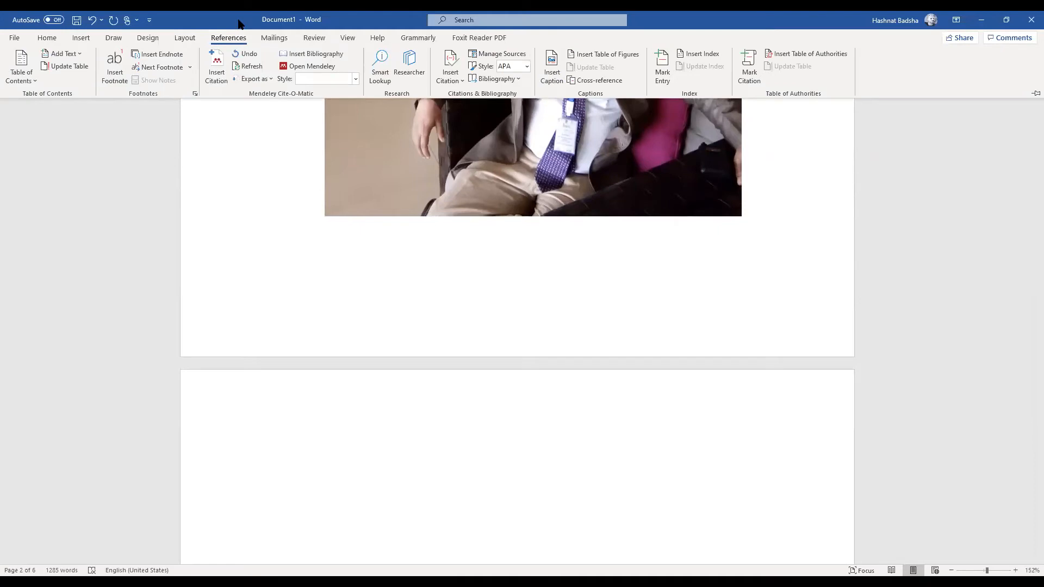
pyautogui.rightClick(240, 24)
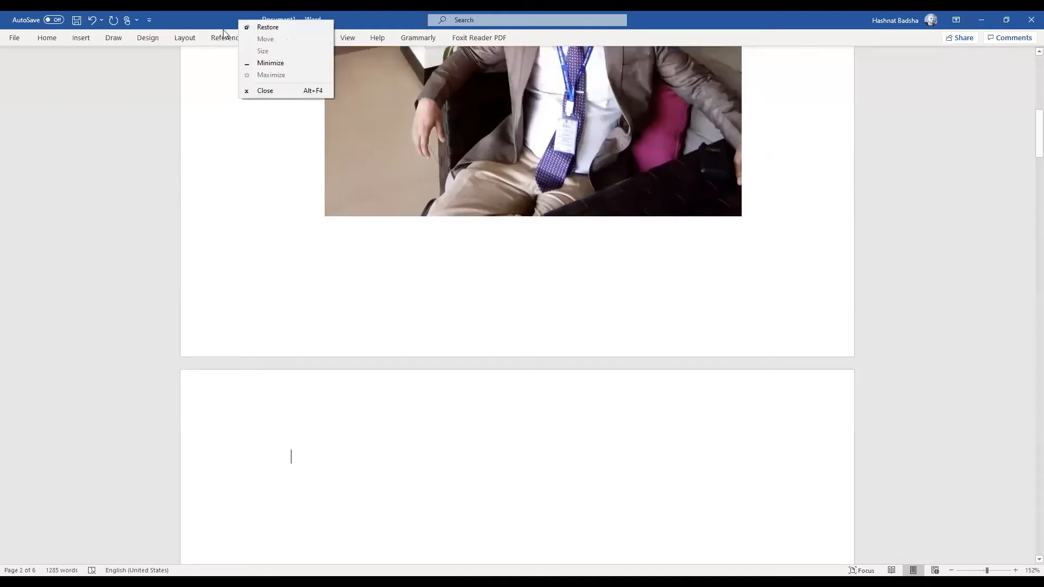
pyautogui.click(224, 40)
pyautogui.rightClick(225, 42)
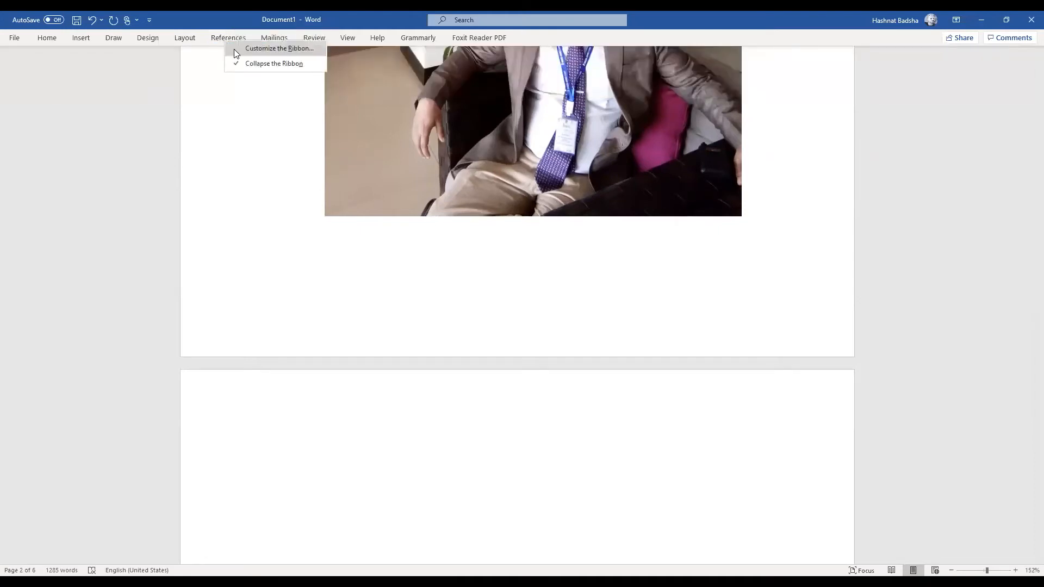
pyautogui.click(234, 49)
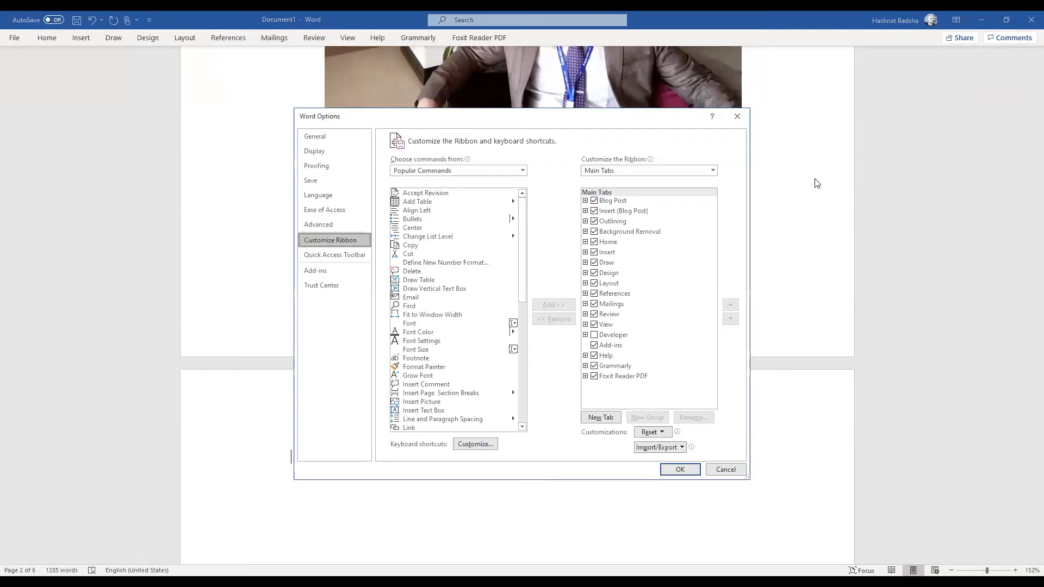
pyautogui.click(735, 116)
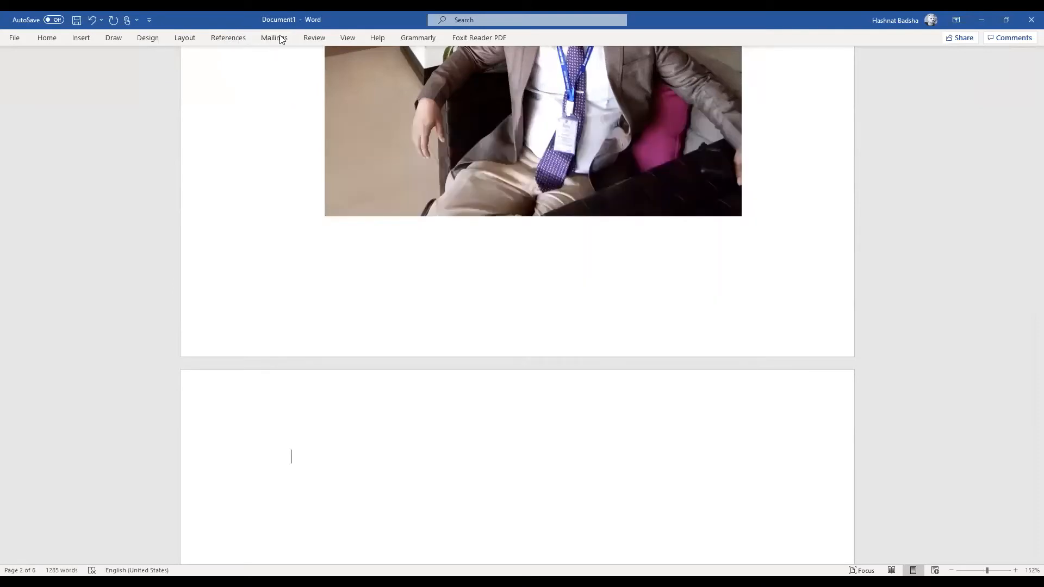
pyautogui.click(283, 44)
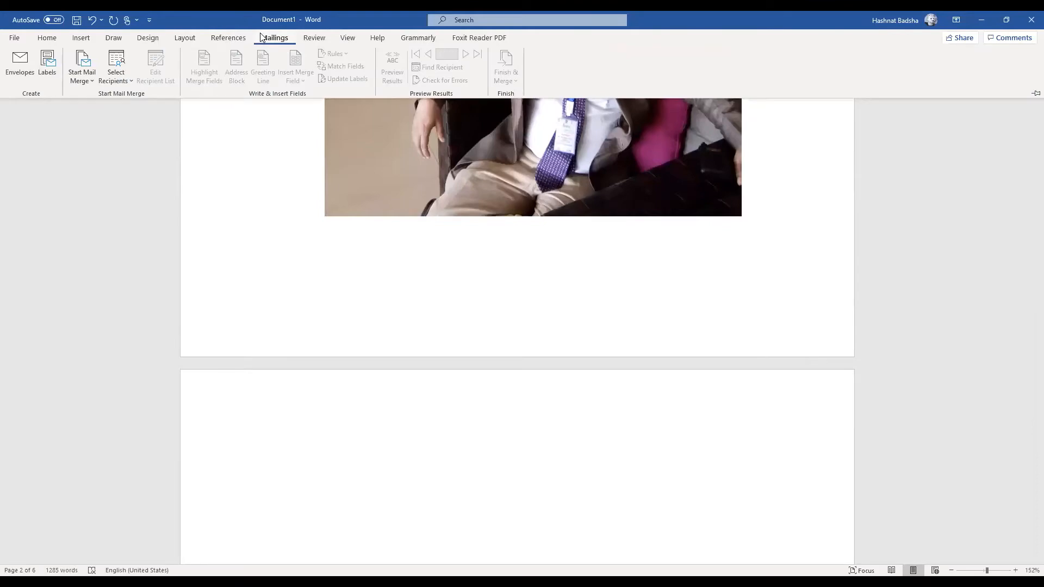
pyautogui.rightClick(261, 37)
pyautogui.click(304, 57)
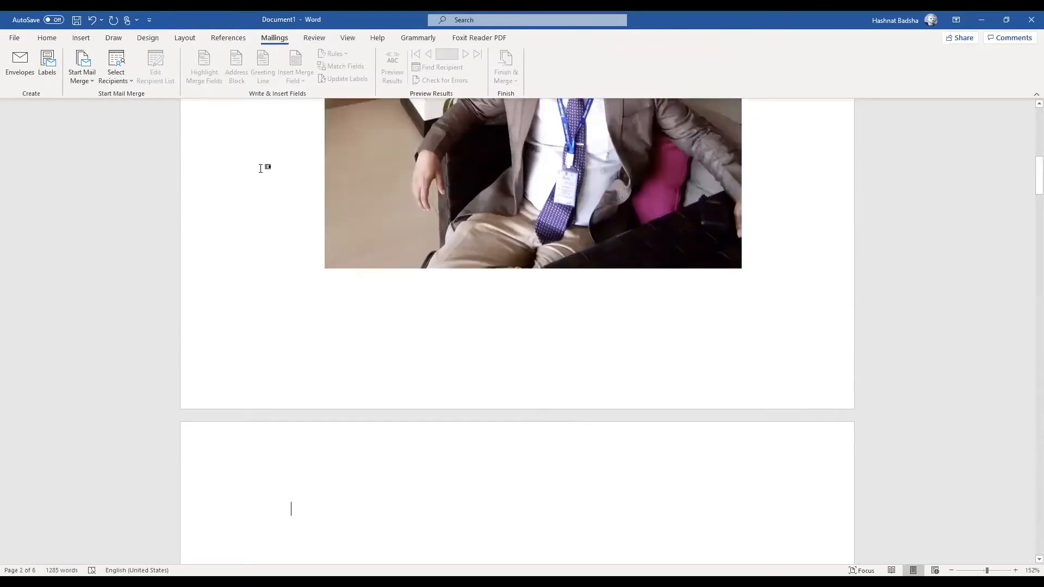
# Insert the Automatic Table 2 table of contents on the blank page after the picture, and place the cursor in its first entry
pyautogui.scroll(7, 264, 166)
pyautogui.scroll(-5, 289, 240)
pyautogui.scroll(-5, 294, 248)
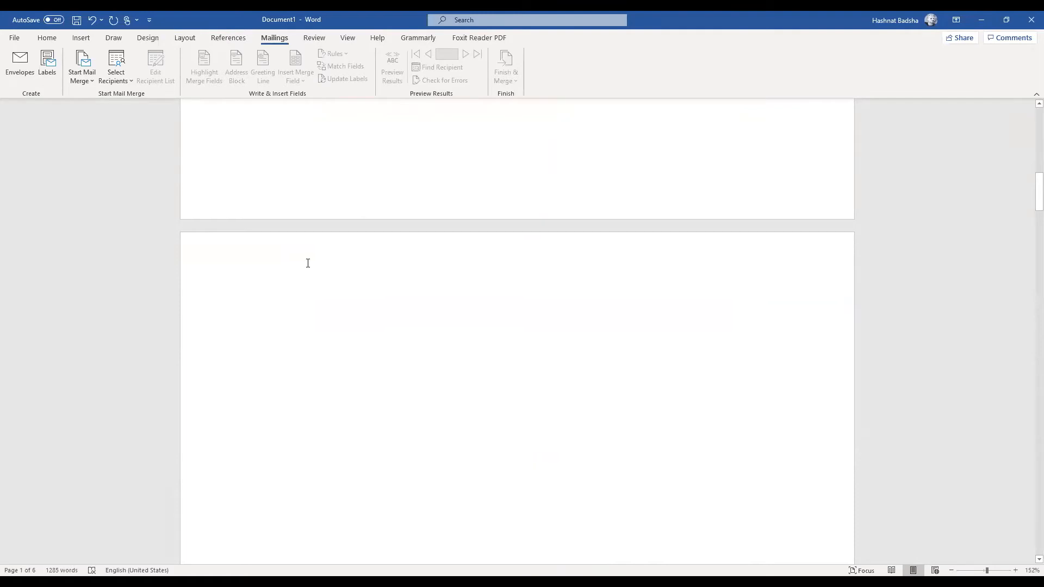
pyautogui.click(219, 43)
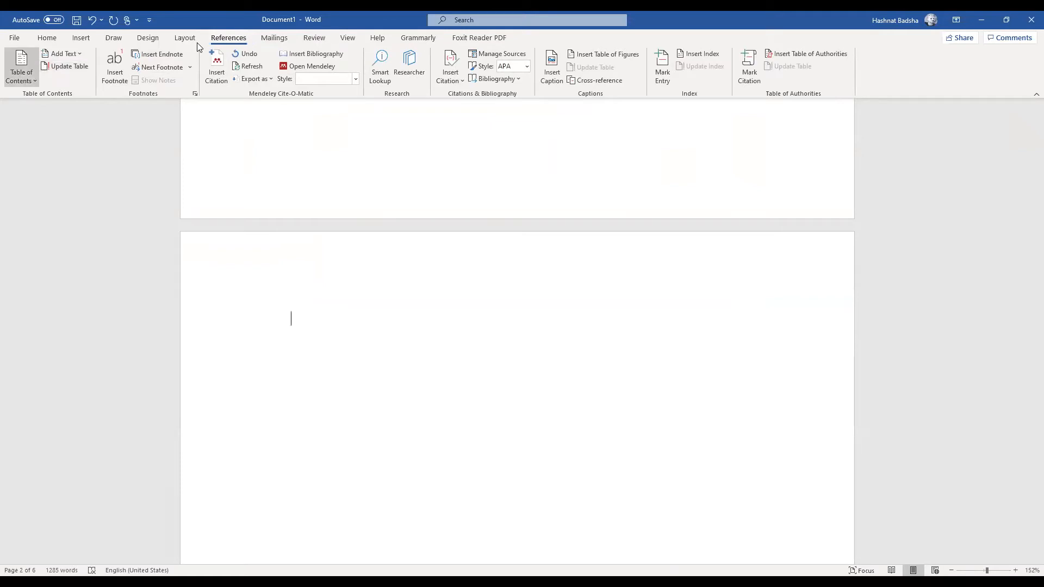
pyautogui.click(35, 82)
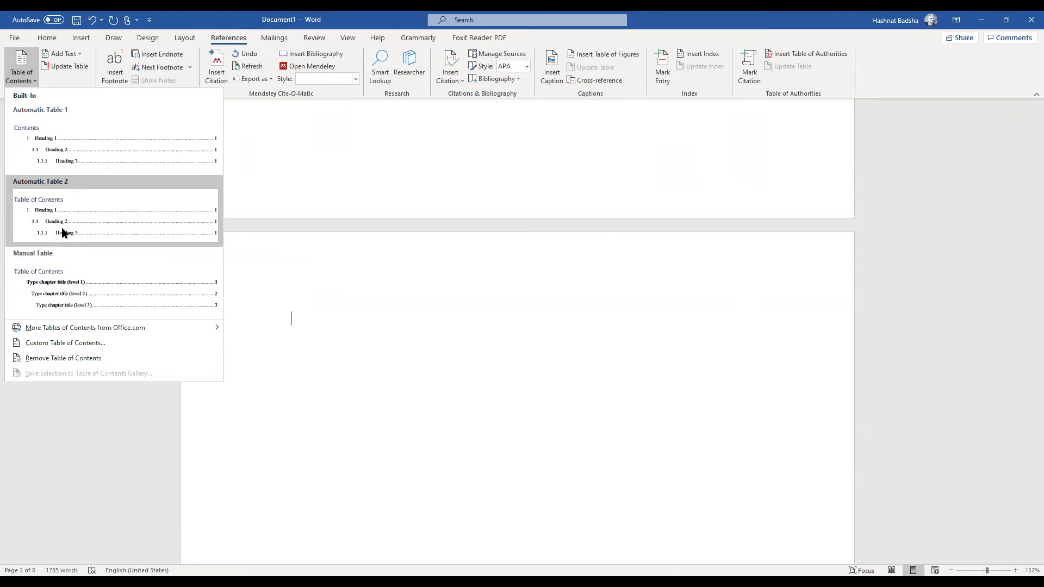
pyautogui.click(62, 233)
pyautogui.scroll(10, 547, 311)
pyautogui.scroll(5, 547, 310)
pyautogui.click(461, 211)
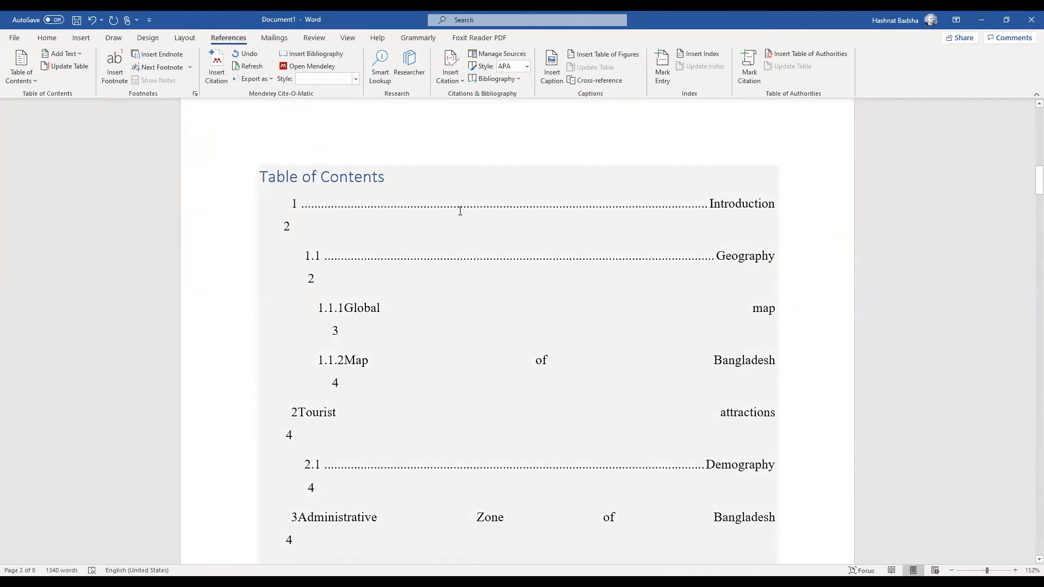
pyautogui.click(501, 206)
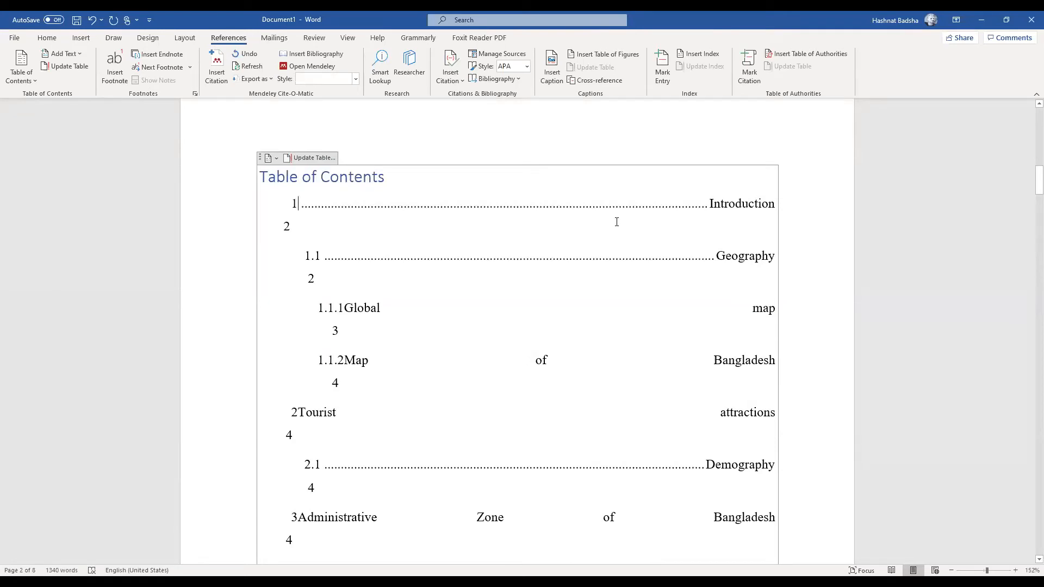
# Modify the TOC 1 style so that the main entries in the table of contents are left-aligned
pyautogui.click(47, 38)
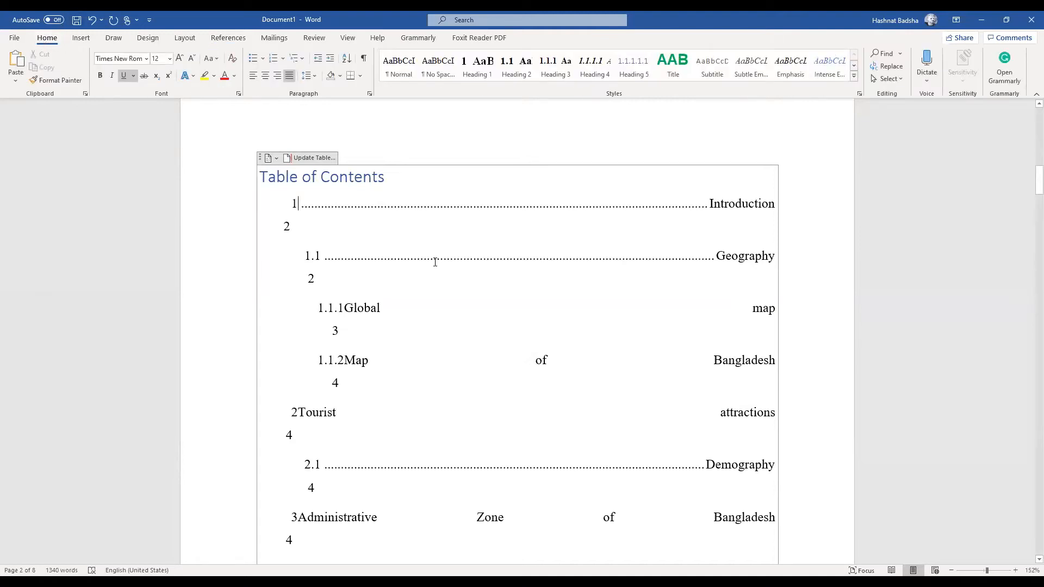
pyautogui.scroll(5, 435, 262)
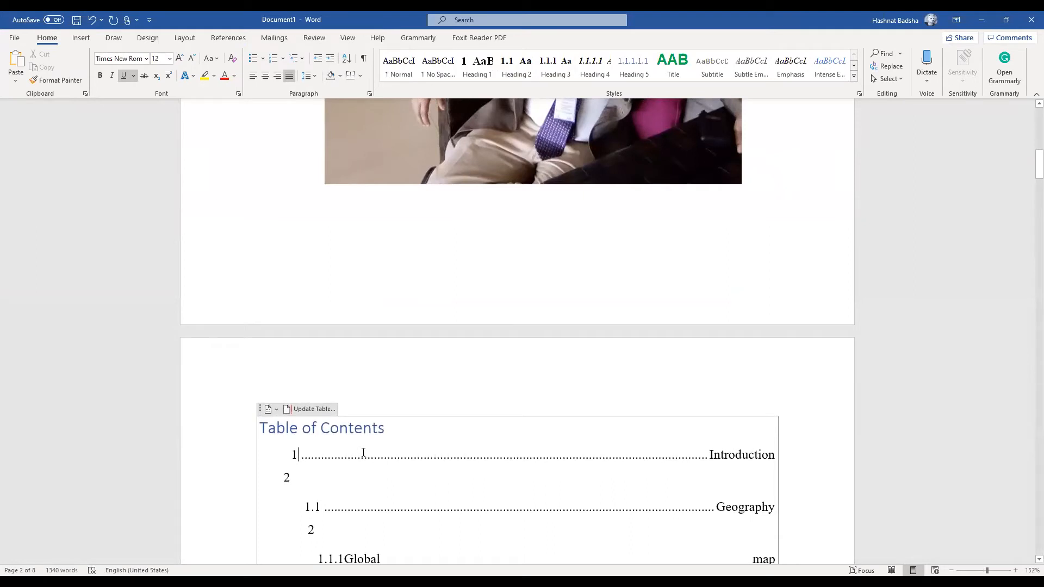
pyautogui.moveTo(363, 452); pyautogui.dragTo(412, 477)
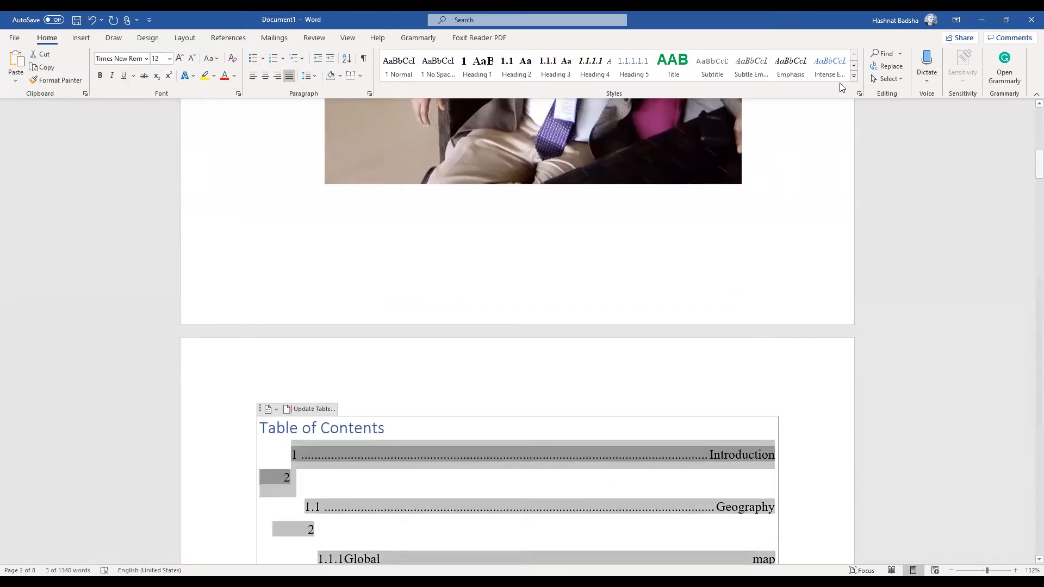
pyautogui.click(860, 94)
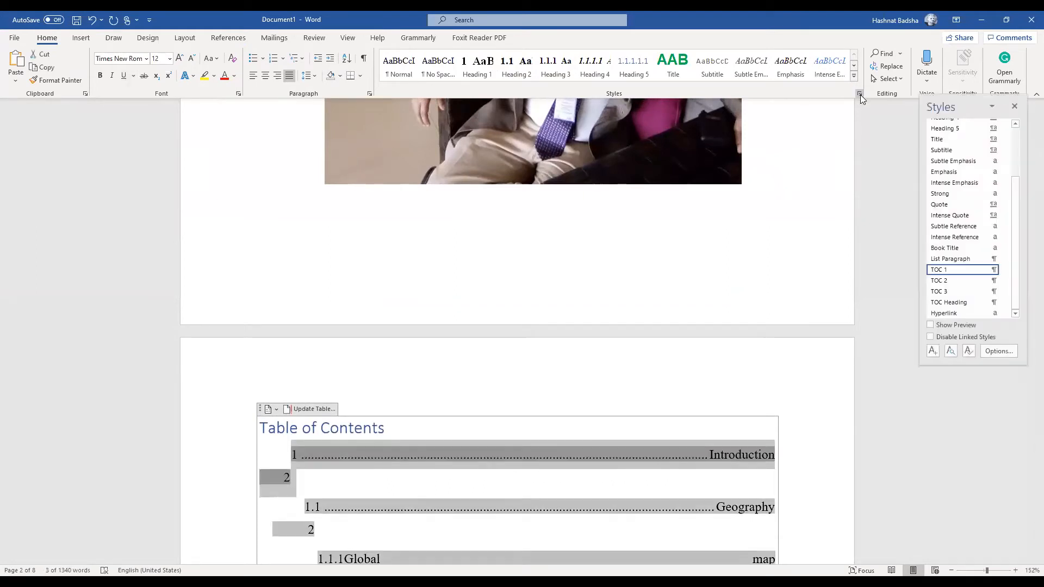
pyautogui.rightClick(952, 274)
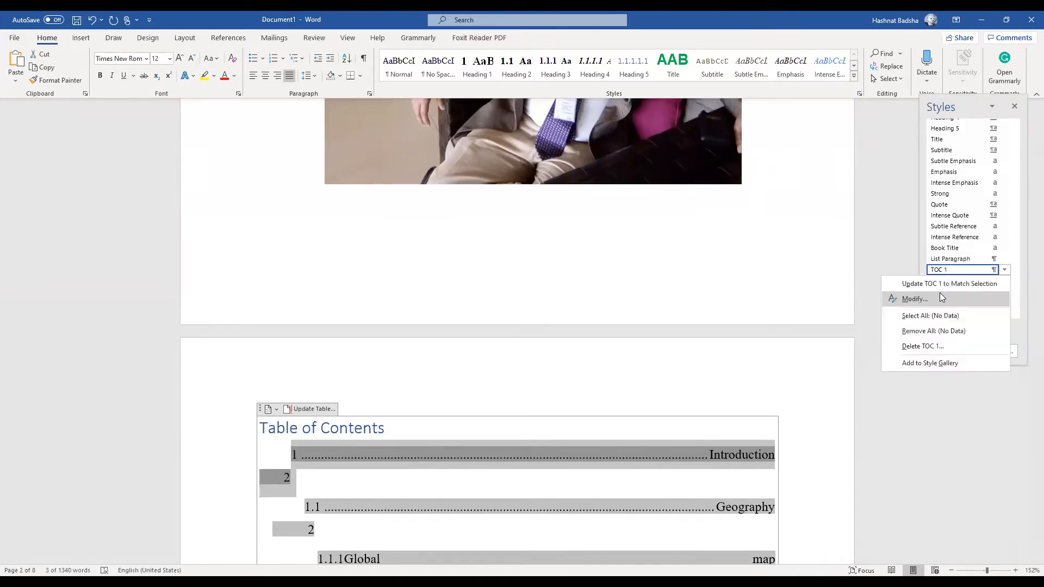
pyautogui.click(941, 297)
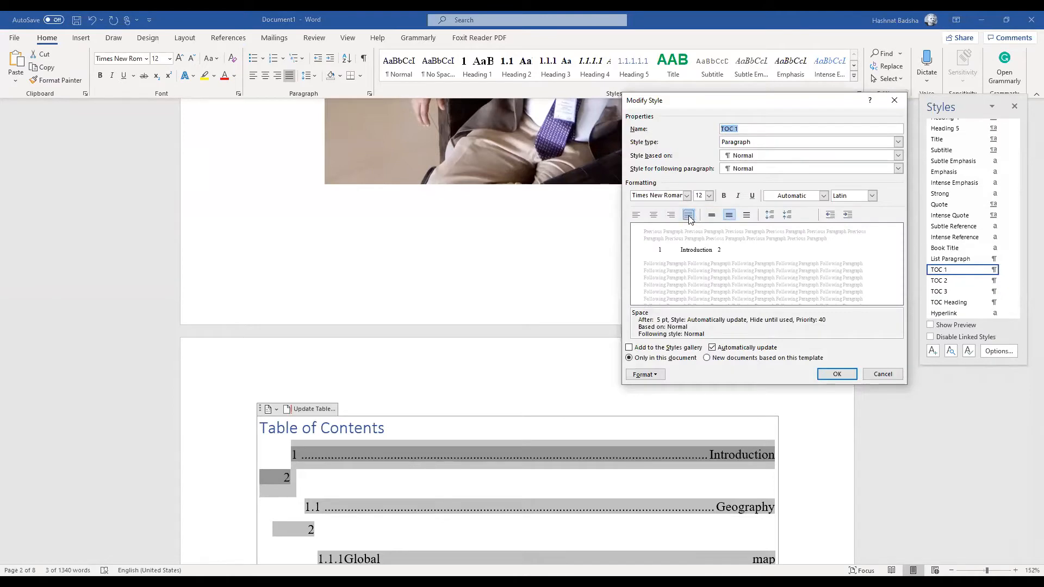
pyautogui.click(641, 216)
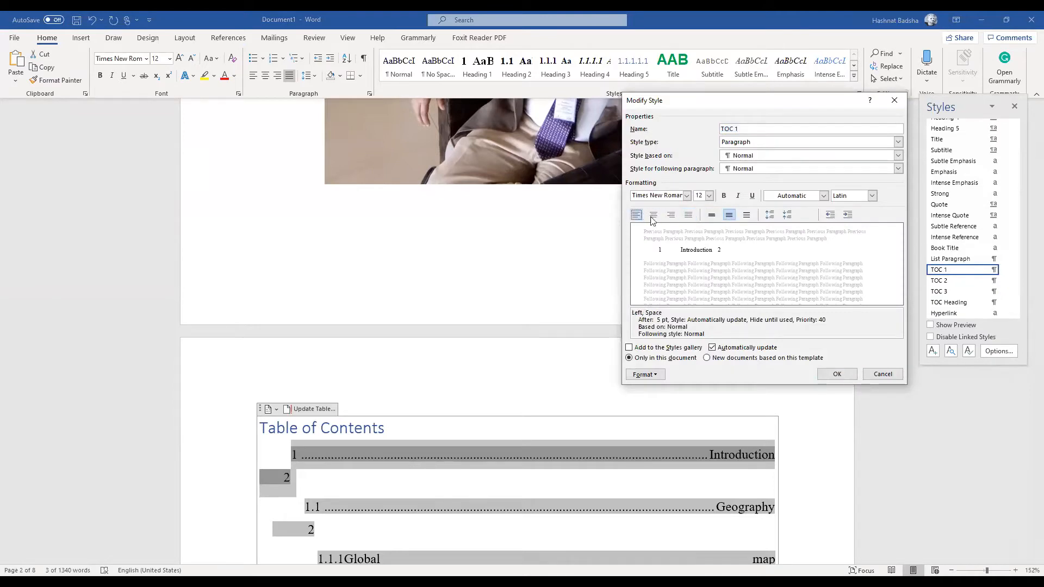
pyautogui.click(834, 374)
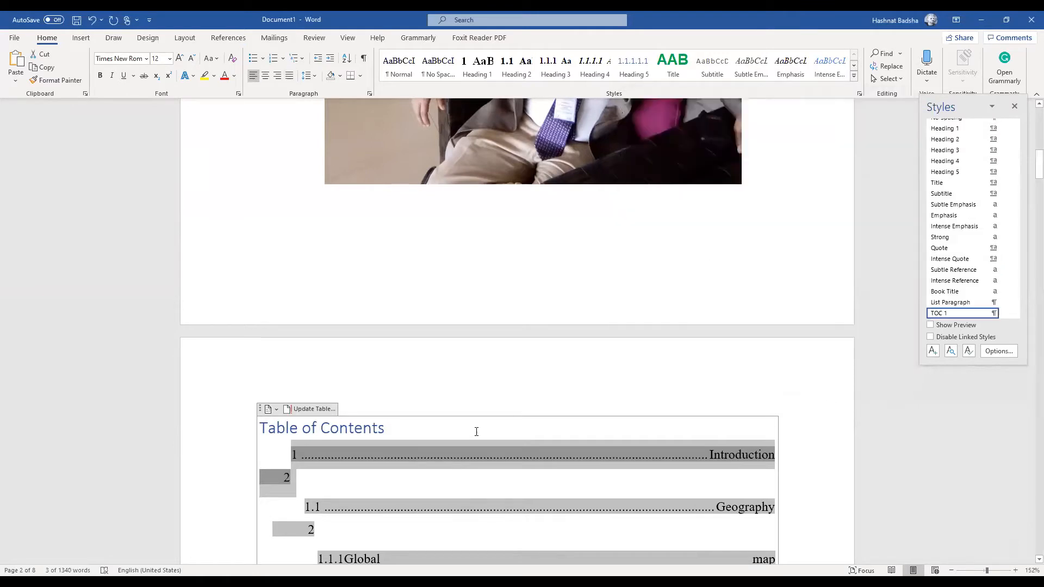
# Update the entire table of contents, rebuilding both its entries and page numbers, and look through the refreshed list
pyautogui.scroll(-3, 408, 438)
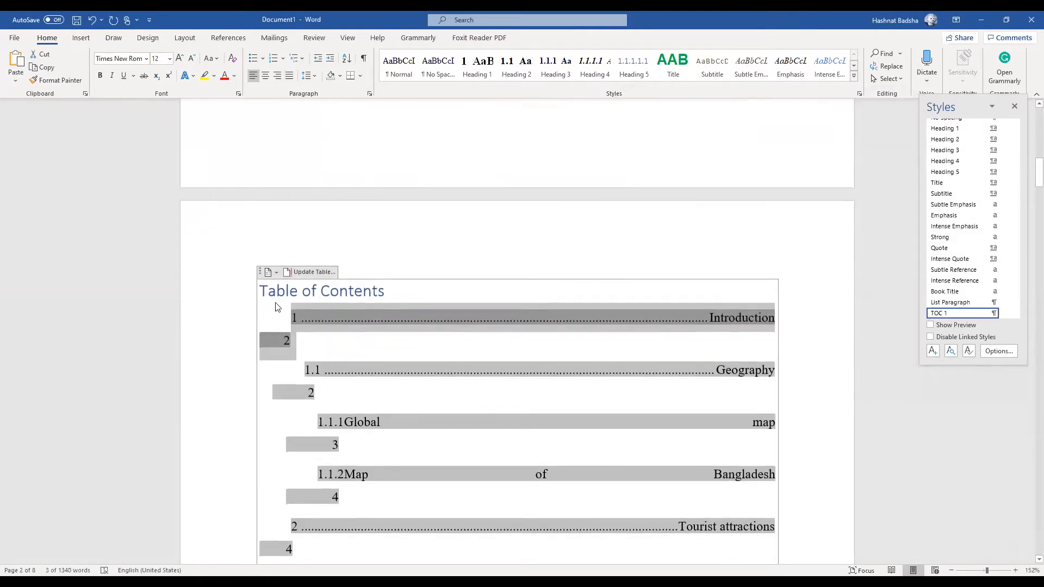
pyautogui.click(462, 298)
pyautogui.click(513, 315)
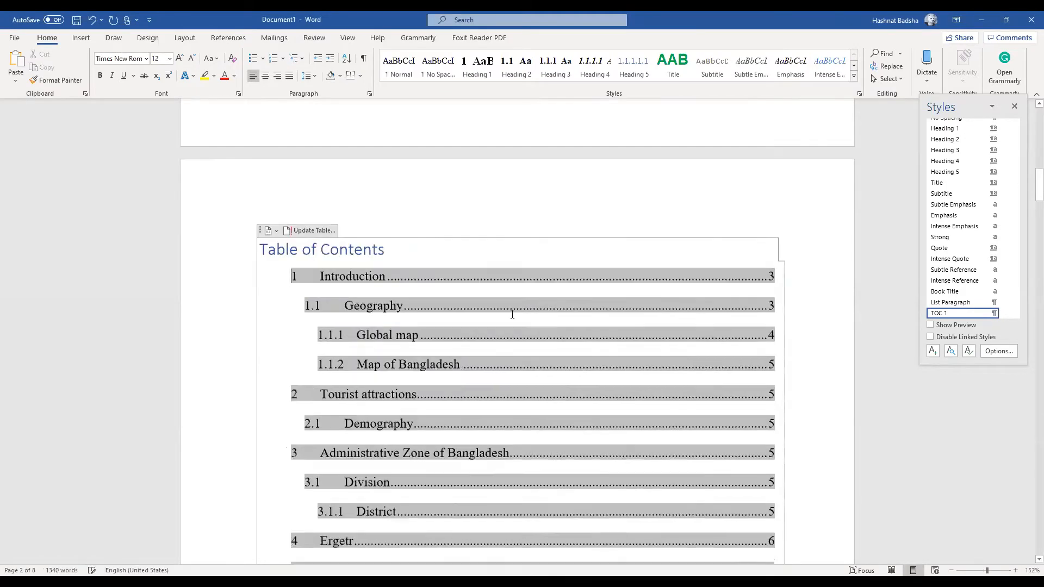
pyautogui.scroll(-2, 556, 190)
pyautogui.scroll(2, 550, 237)
pyautogui.click(537, 232)
pyautogui.scroll(-8, 536, 233)
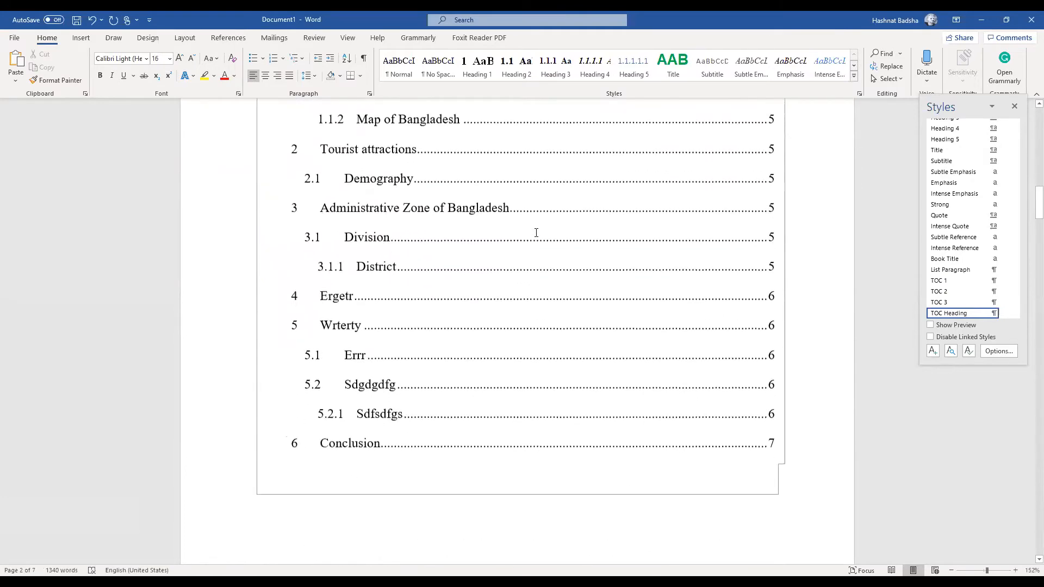
pyautogui.scroll(6, 536, 233)
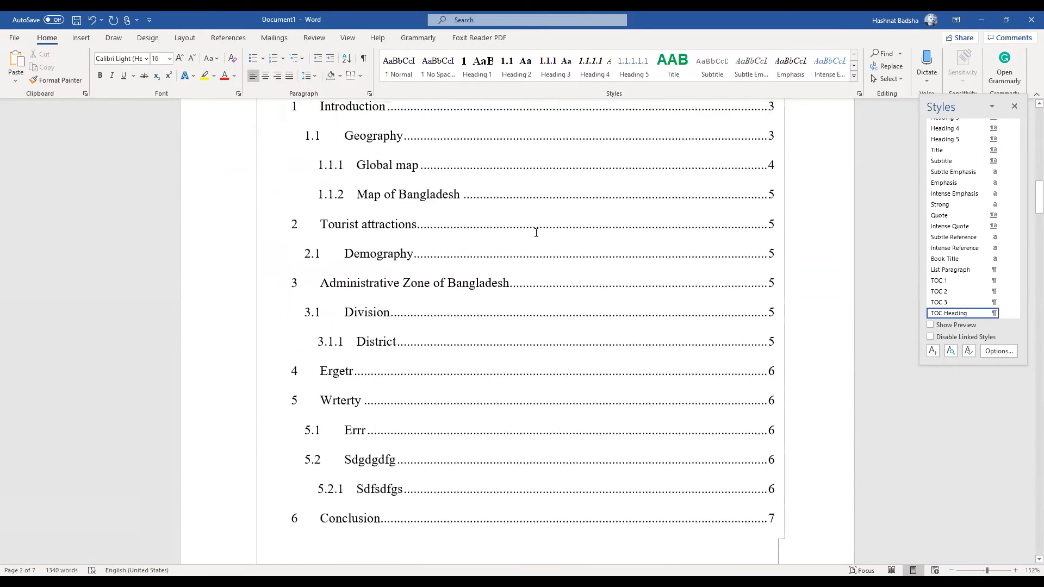
pyautogui.scroll(1, 536, 233)
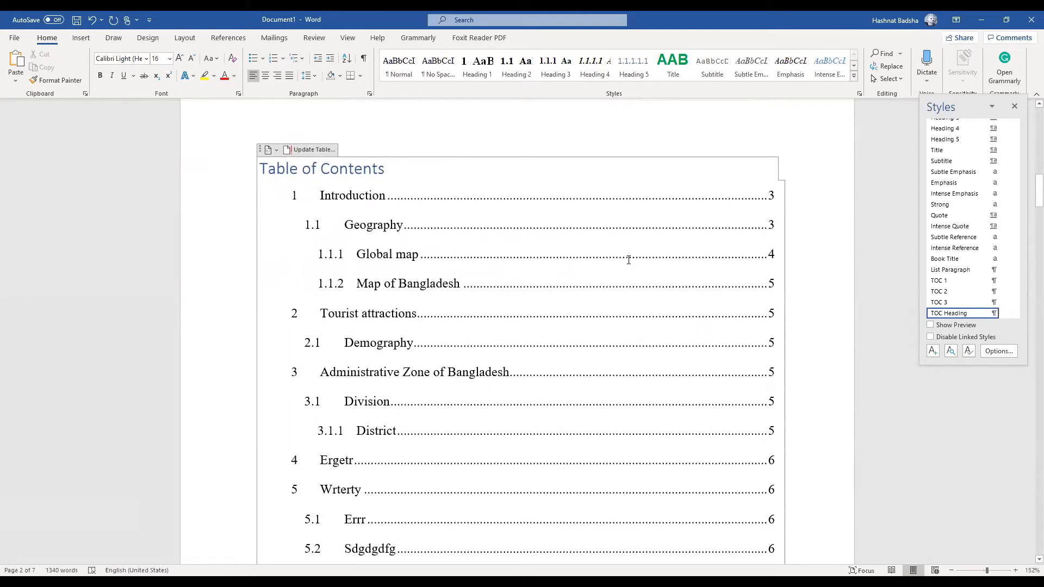
# Modify the TOC 1 style to use single line spacing for the main table of contents entries
pyautogui.click(362, 199)
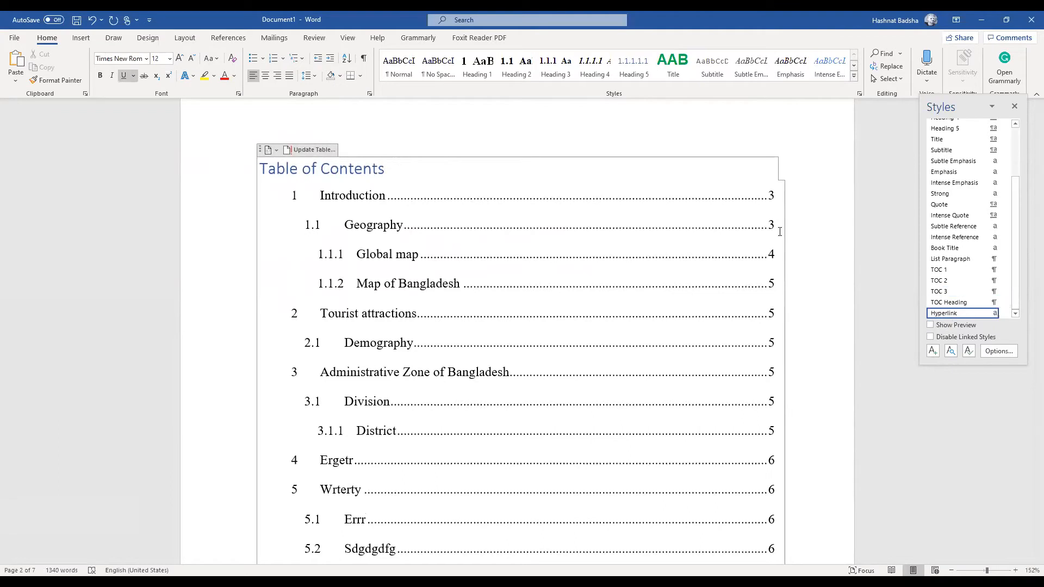
pyautogui.moveTo(398, 213); pyautogui.dragTo(397, 210)
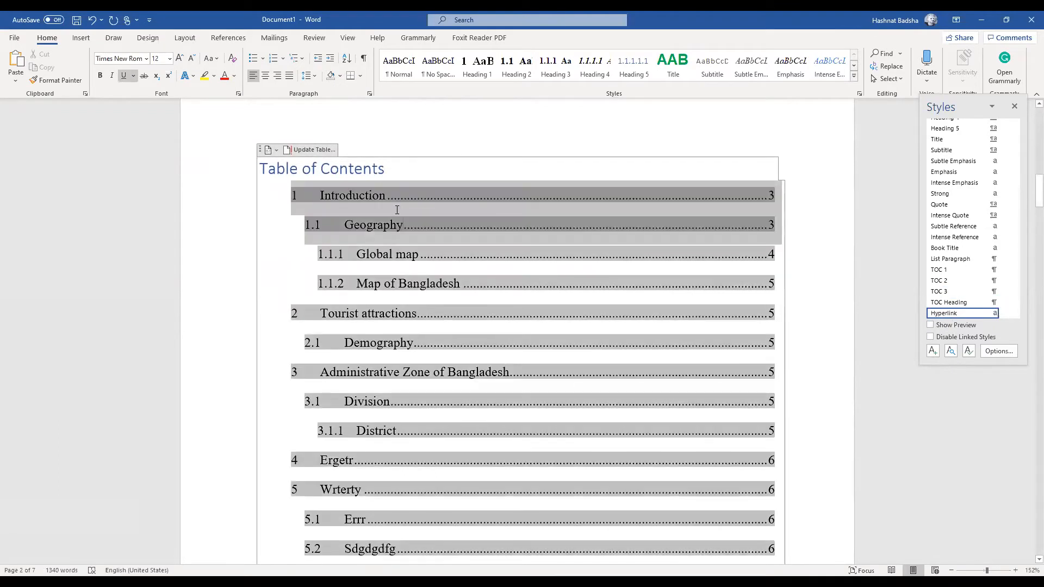
pyautogui.rightClick(964, 275)
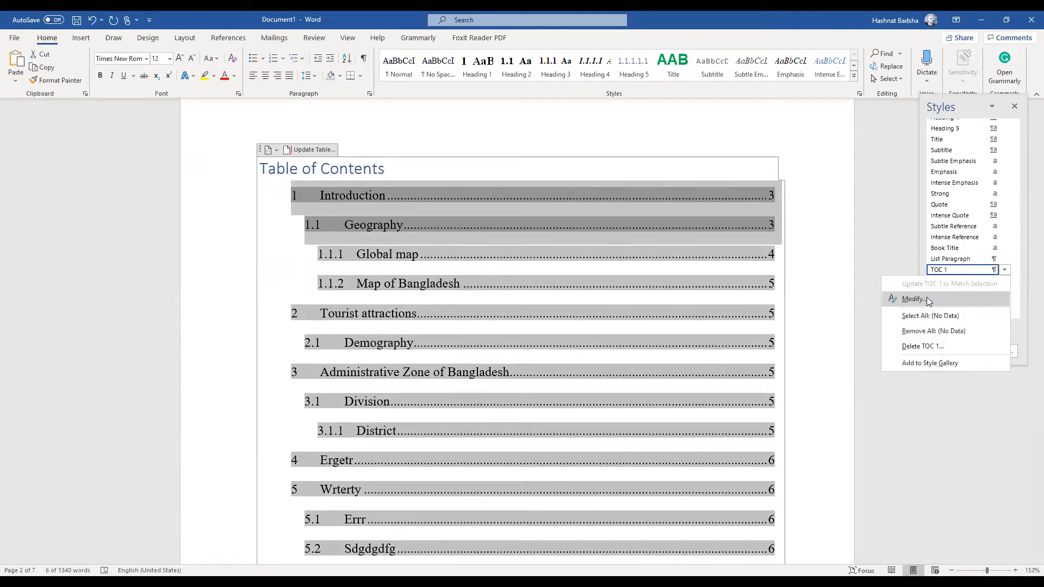
pyautogui.click(927, 298)
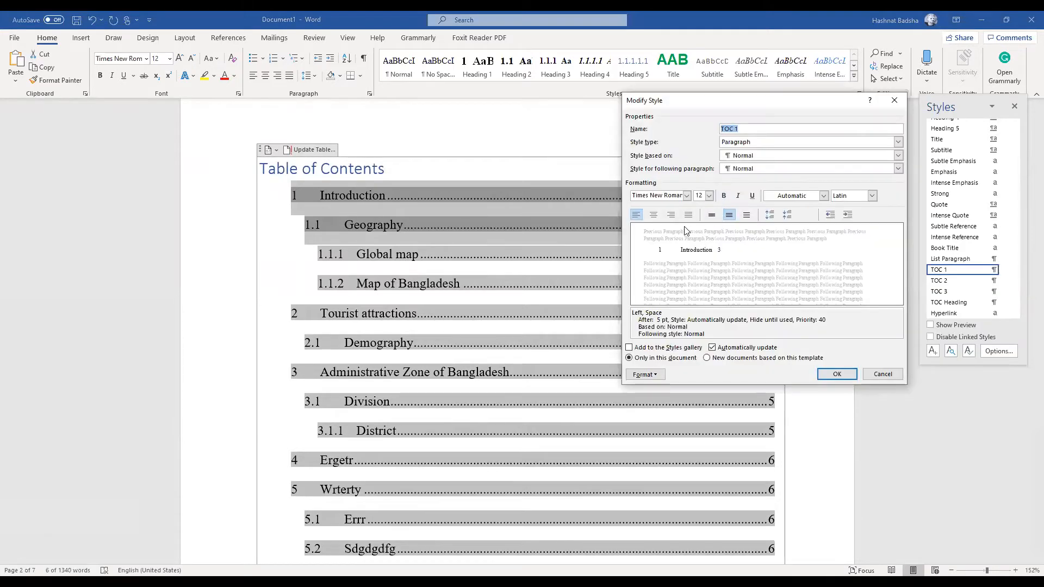
pyautogui.click(714, 217)
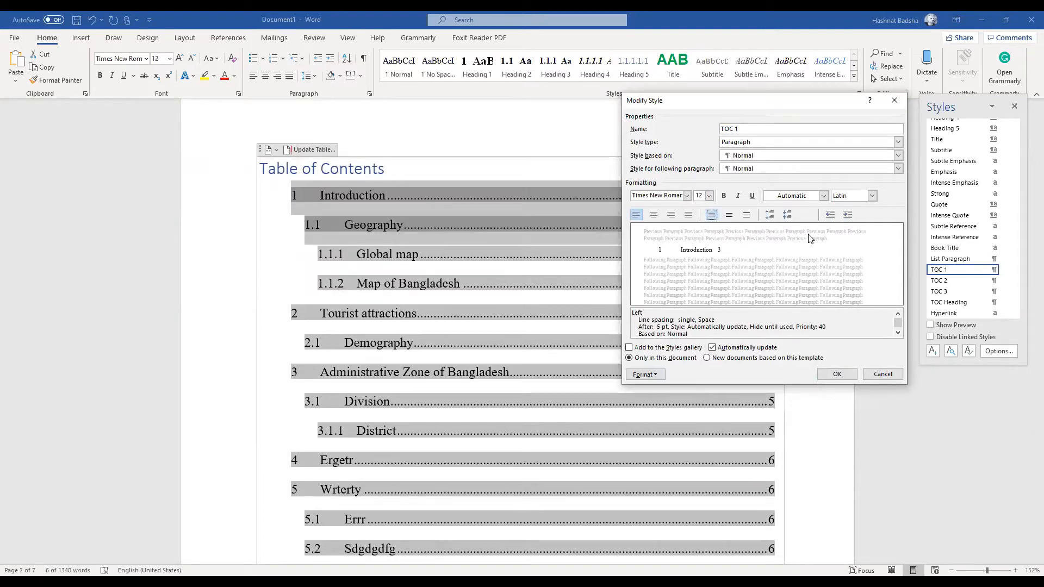
pyautogui.click(831, 215)
pyautogui.click(839, 375)
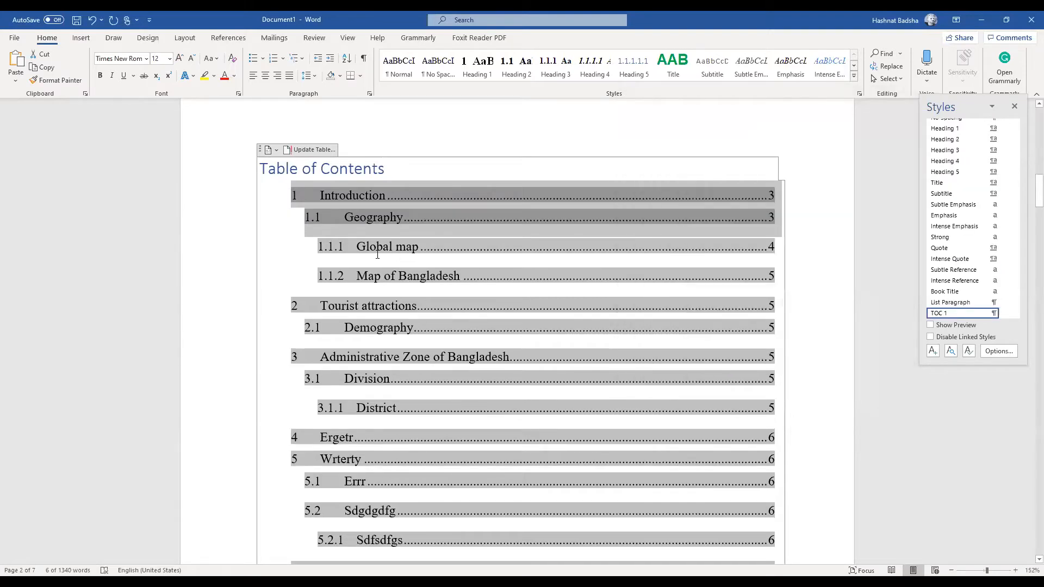
pyautogui.click(377, 253)
pyautogui.click(338, 217)
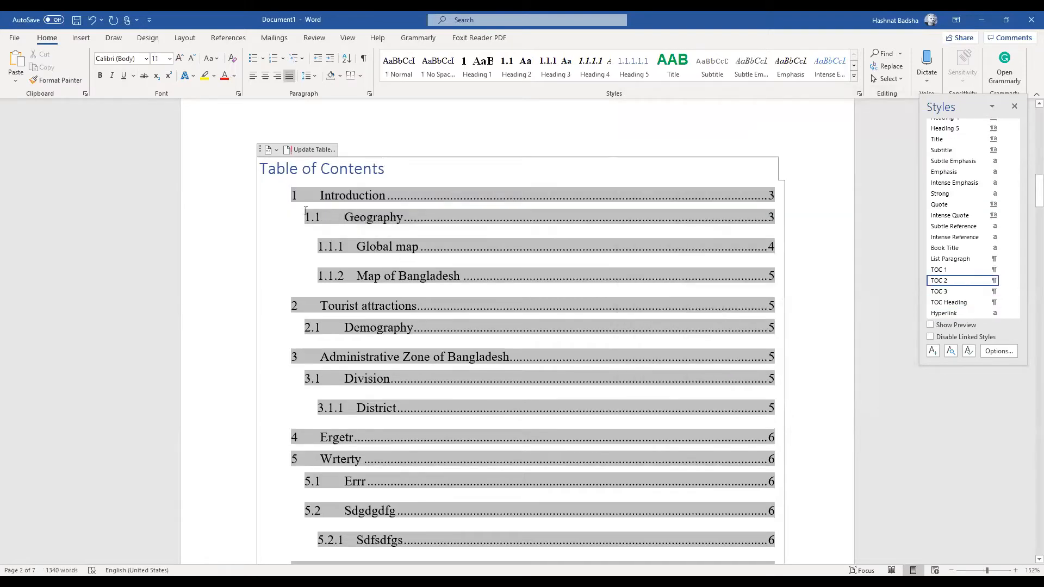
pyautogui.click(317, 218)
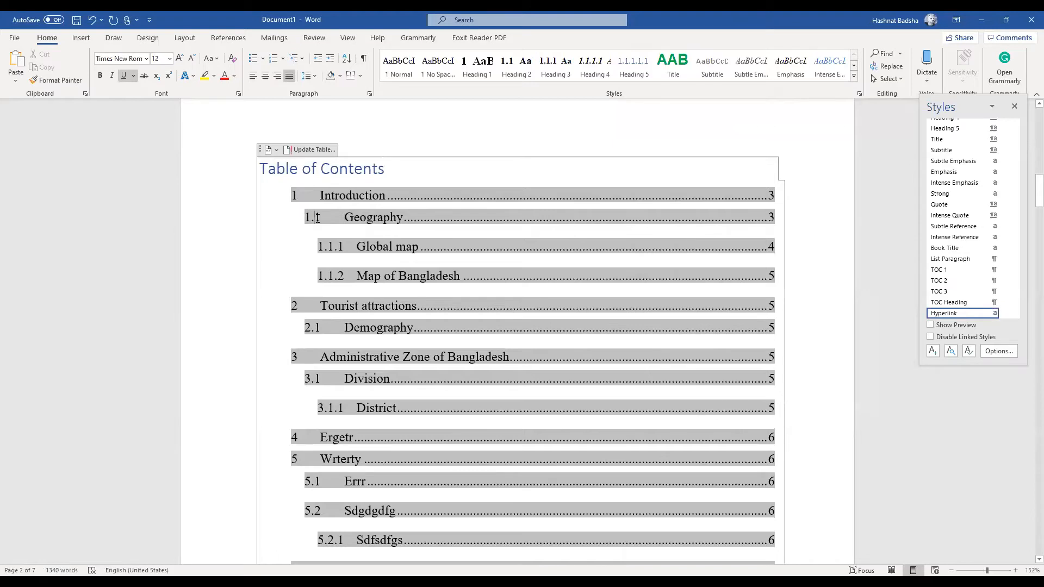
pyautogui.scroll(2, 318, 218)
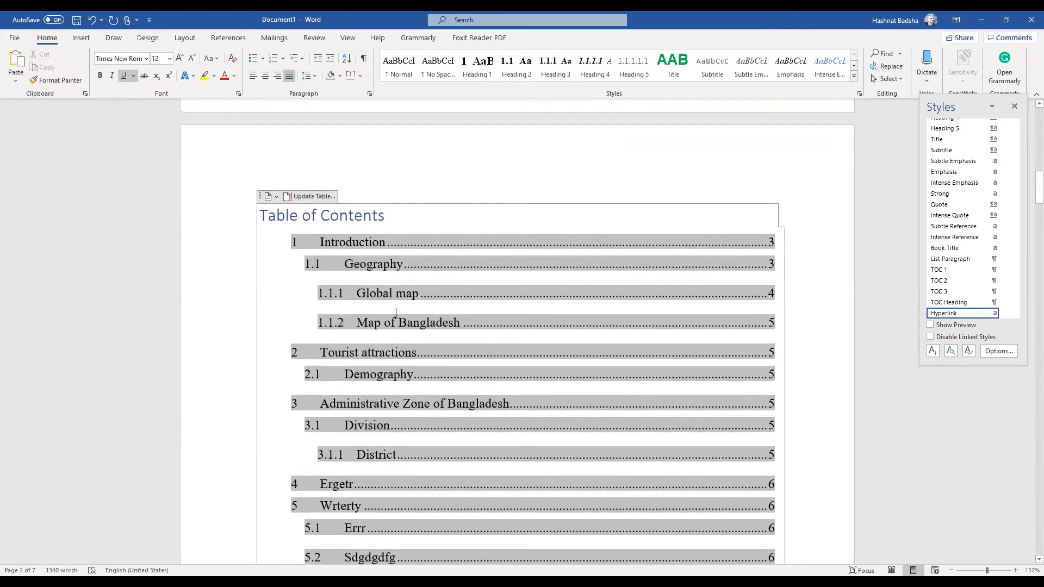
pyautogui.scroll(-2, 396, 313)
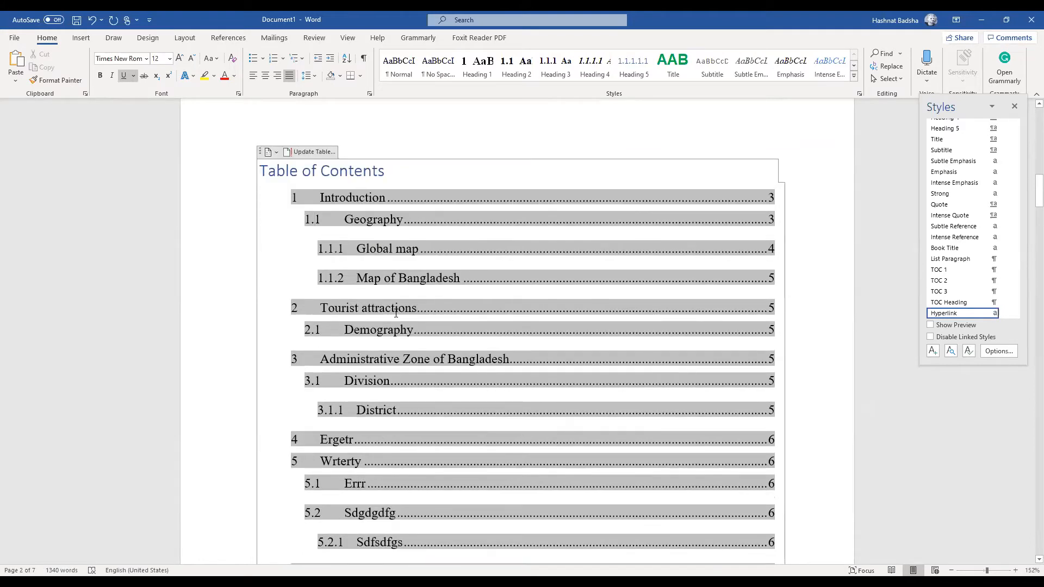
pyautogui.scroll(-1, 396, 313)
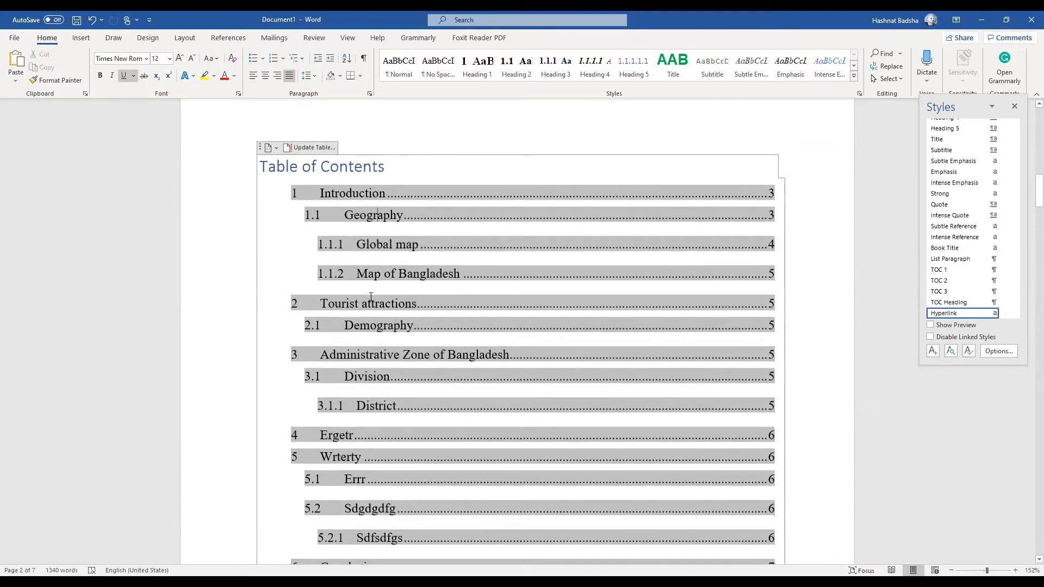
# Add the Heading 2 heading "Ergsrtr" at the end of the Geography text, before the Global map heading
pyautogui.scroll(-15, 371, 297)
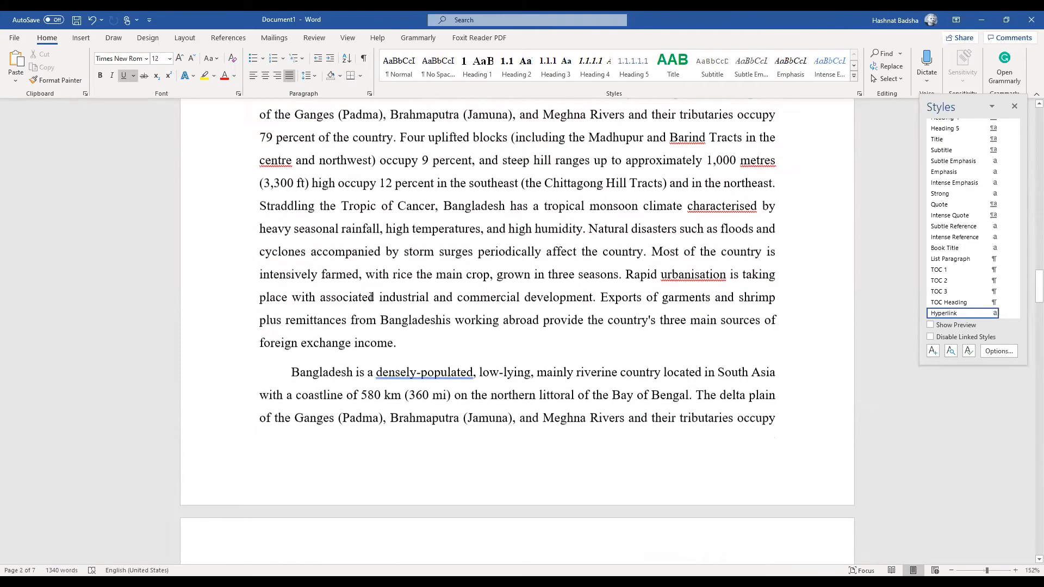
pyautogui.scroll(5, 371, 297)
pyautogui.scroll(-5, 396, 346)
pyautogui.hotkey('ctrl', 'z')
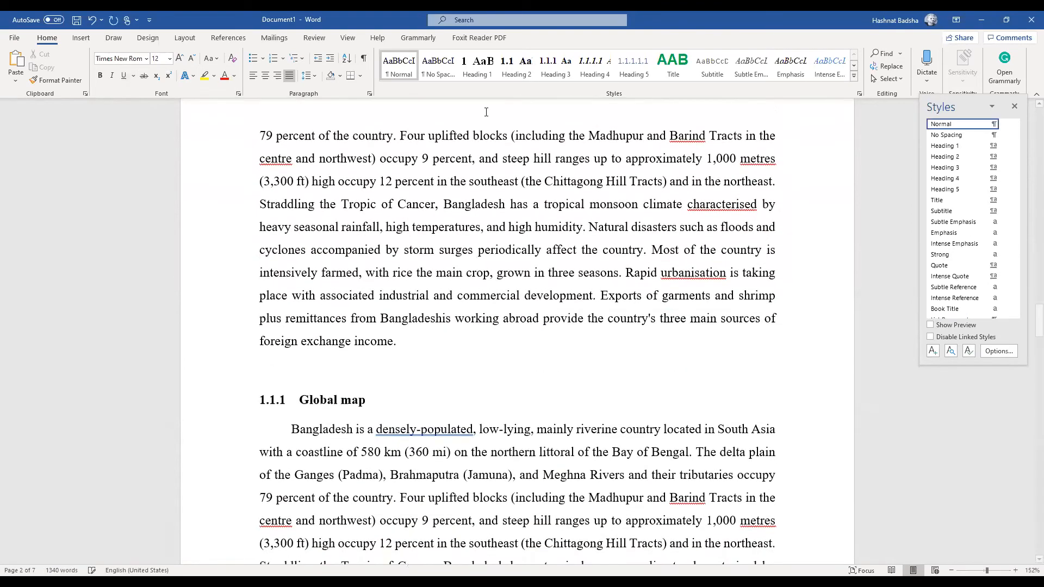
pyautogui.click(517, 65)
pyautogui.write('ergsrtr')
pyautogui.press('Return')
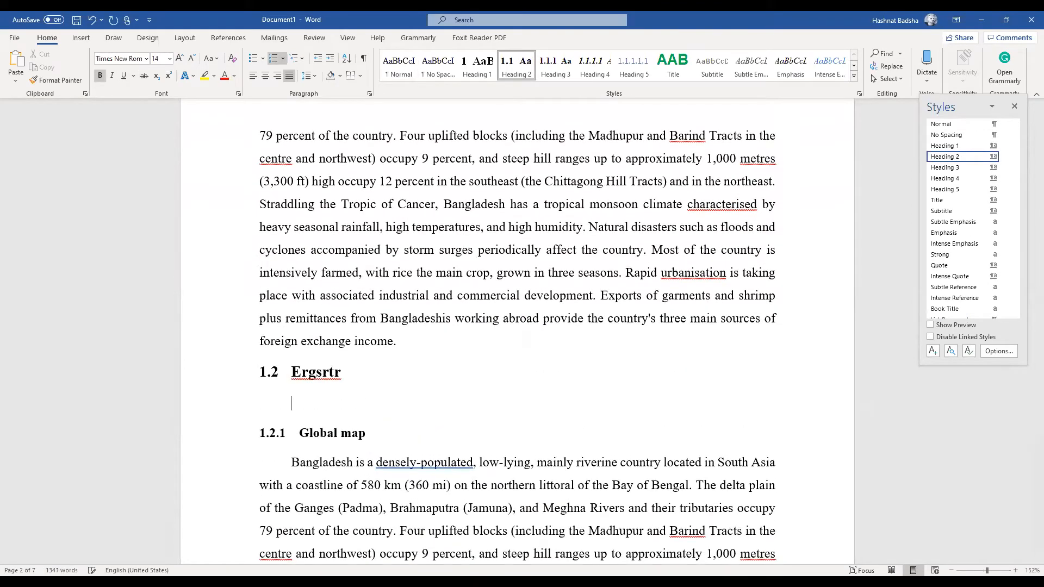
# Add two more Heading 2 headings, "Rtyrytry" and "etyuetu", directly below "Ergsrtr"
pyautogui.click(517, 67)
pyautogui.write('rtyrytry')
pyautogui.press('Return')
pyautogui.click(514, 67)
pyautogui.write('etyuetu')
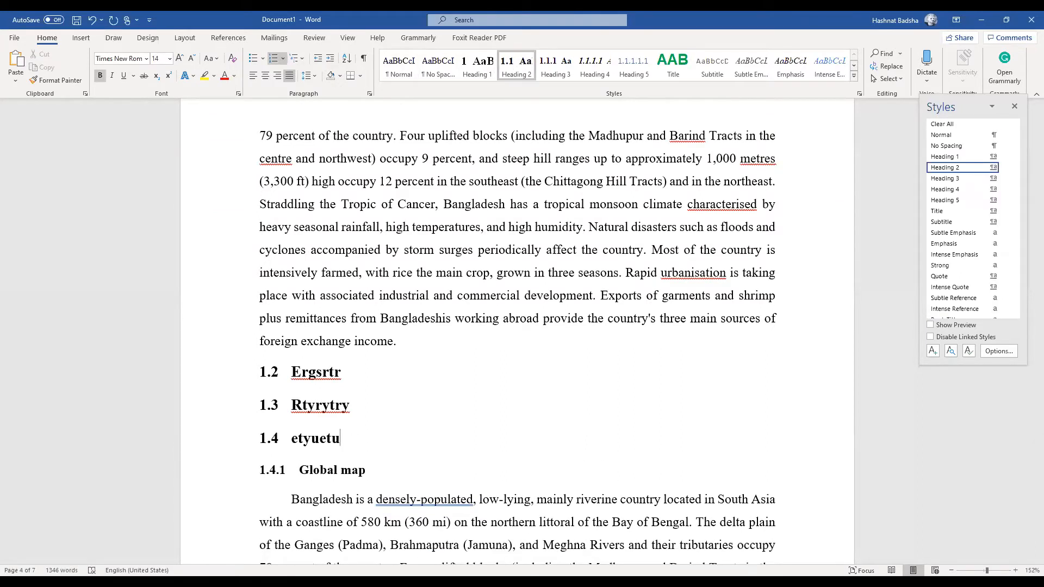
# Update the entire table of contents to include the new level 2 headings
pyautogui.click(402, 254)
pyautogui.scroll(5, 402, 254)
pyautogui.scroll(10, 403, 254)
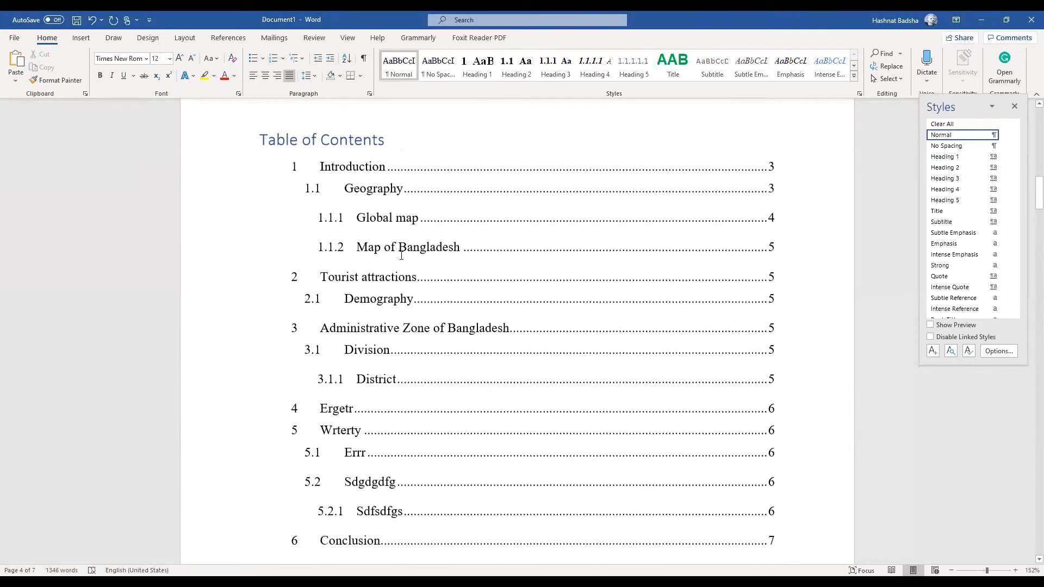
pyautogui.rightClick(401, 255)
pyautogui.click(426, 329)
pyautogui.click(462, 298)
pyautogui.click(528, 315)
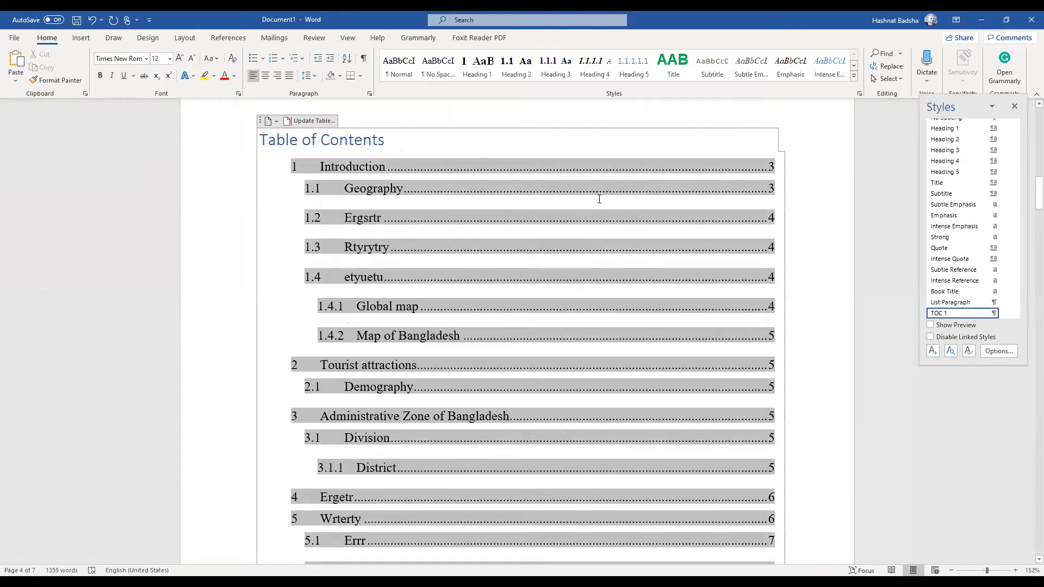
# Modify the TOC 1 style to use 0 pt spacing after and no special indentation
pyautogui.rightClick(948, 314)
pyautogui.click(971, 333)
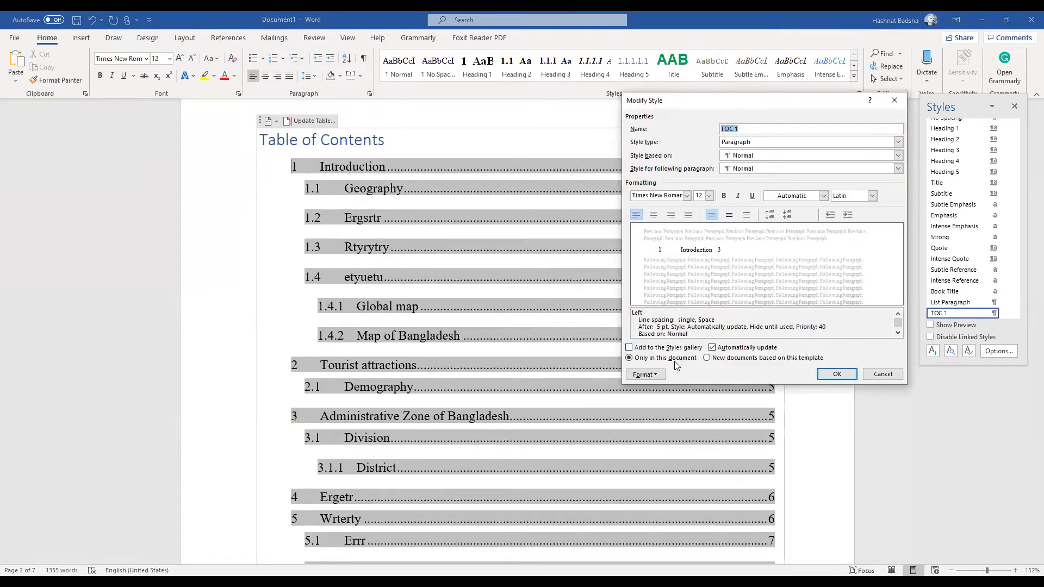
pyautogui.click(642, 374)
pyautogui.click(621, 400)
pyautogui.click(595, 319)
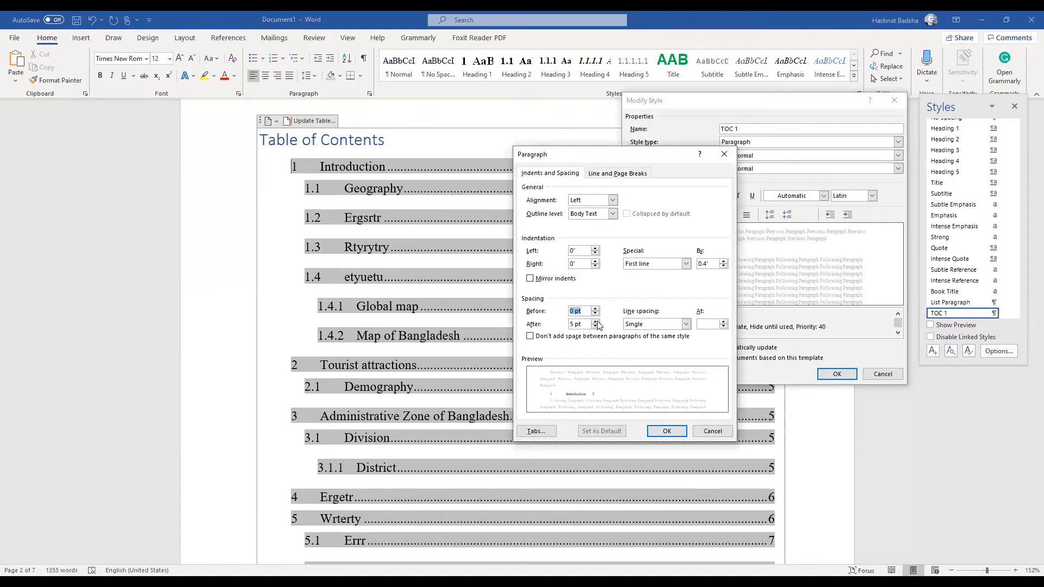
pyautogui.click(595, 326)
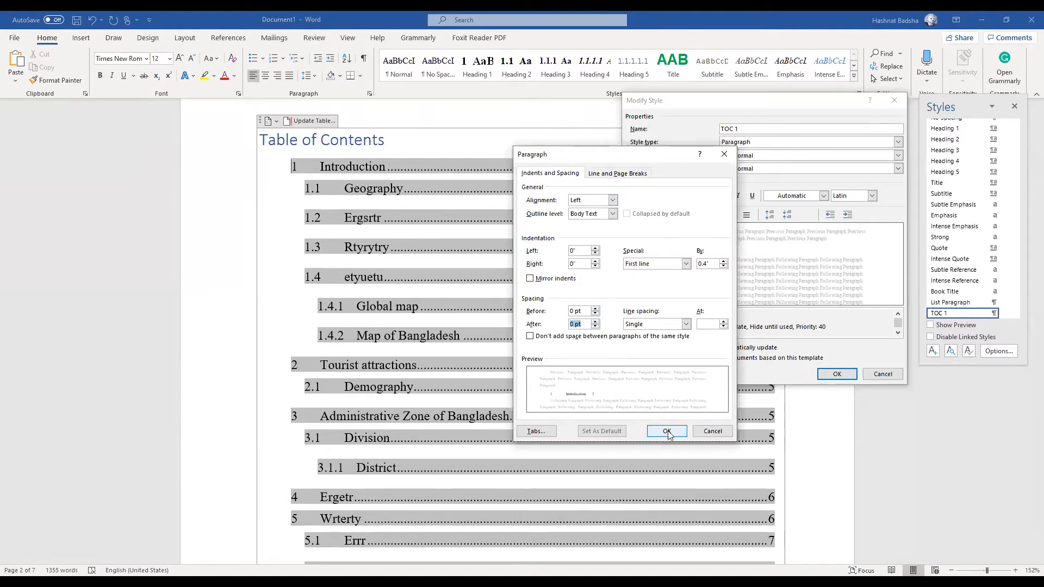
pyautogui.click(686, 264)
pyautogui.click(634, 274)
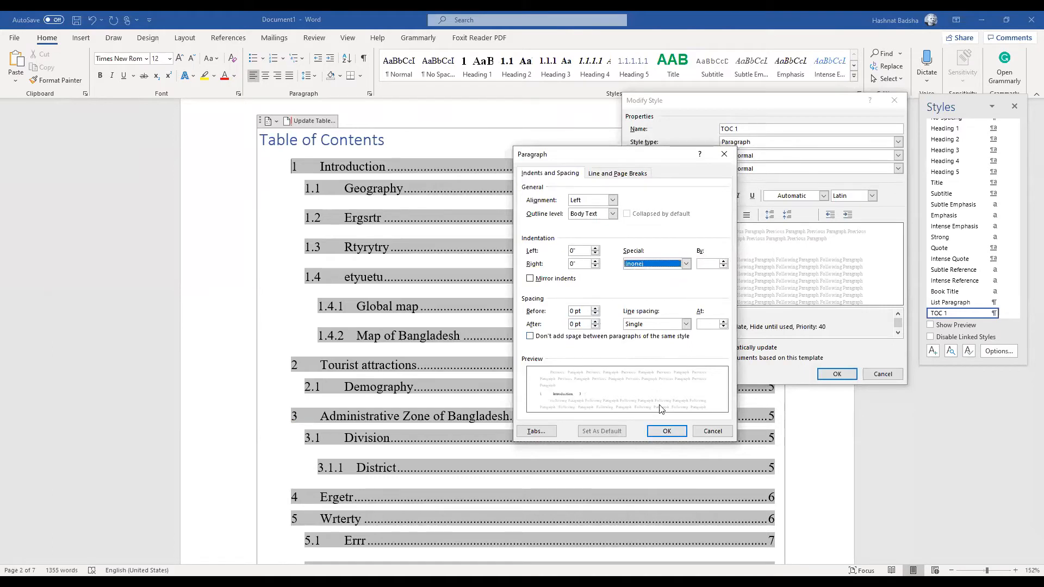
pyautogui.click(661, 433)
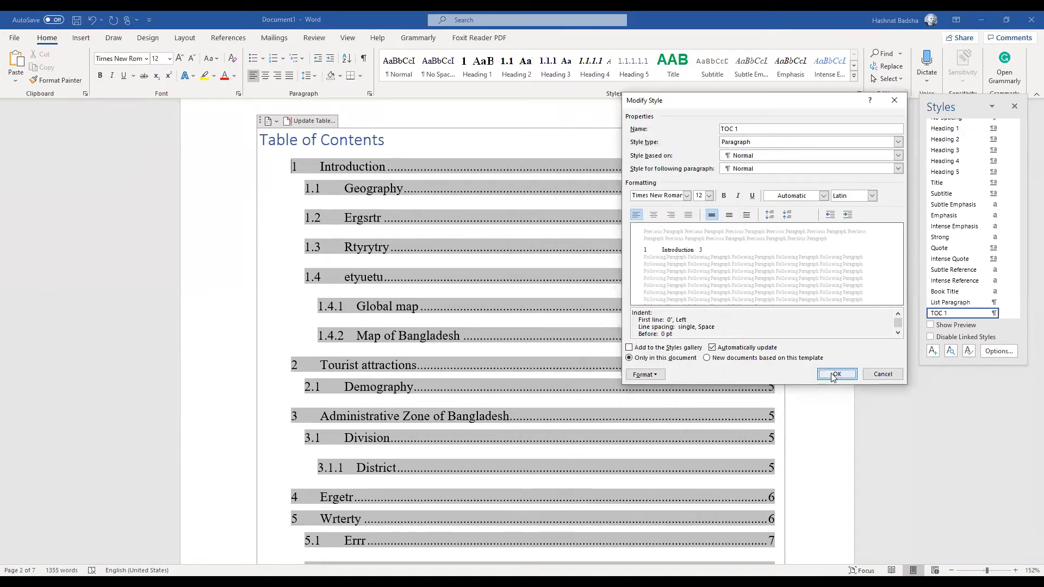
pyautogui.click(836, 375)
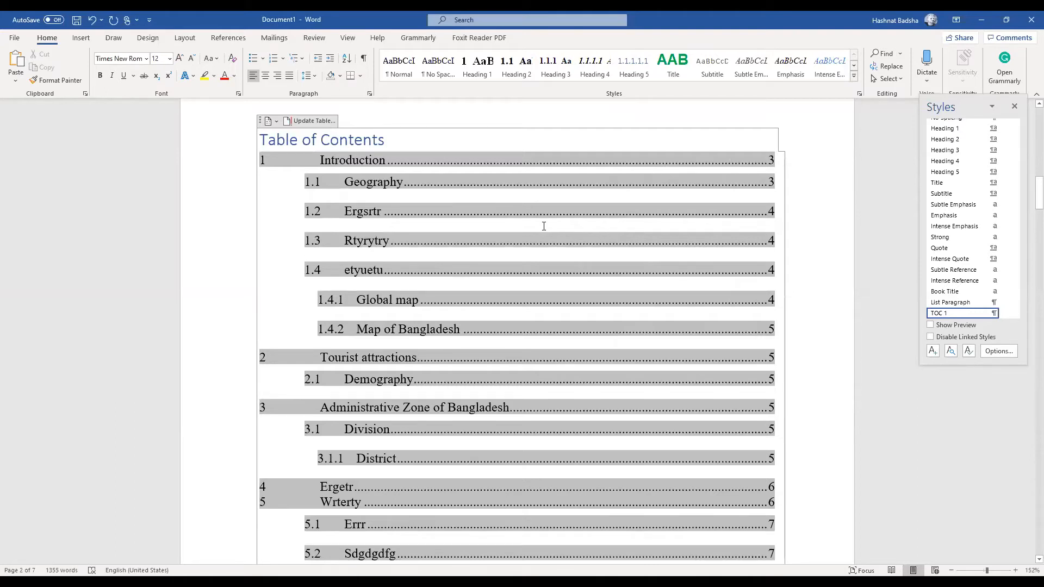
# Examine which styles are applied to the different entries of the table of contents
pyautogui.moveTo(382, 212); pyautogui.dragTo(344, 212)
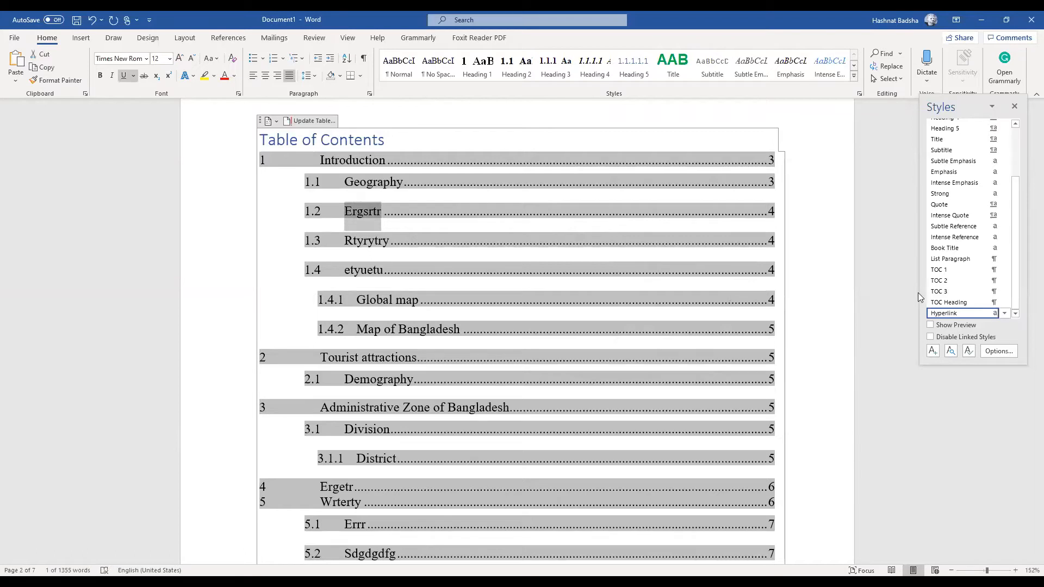
pyautogui.click(801, 232)
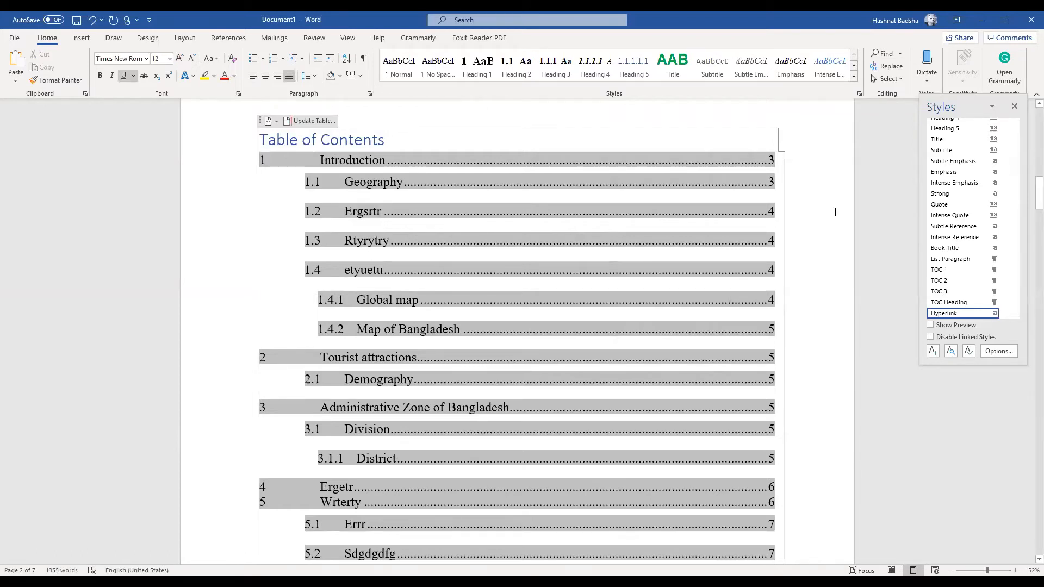
pyautogui.scroll(4, 829, 285)
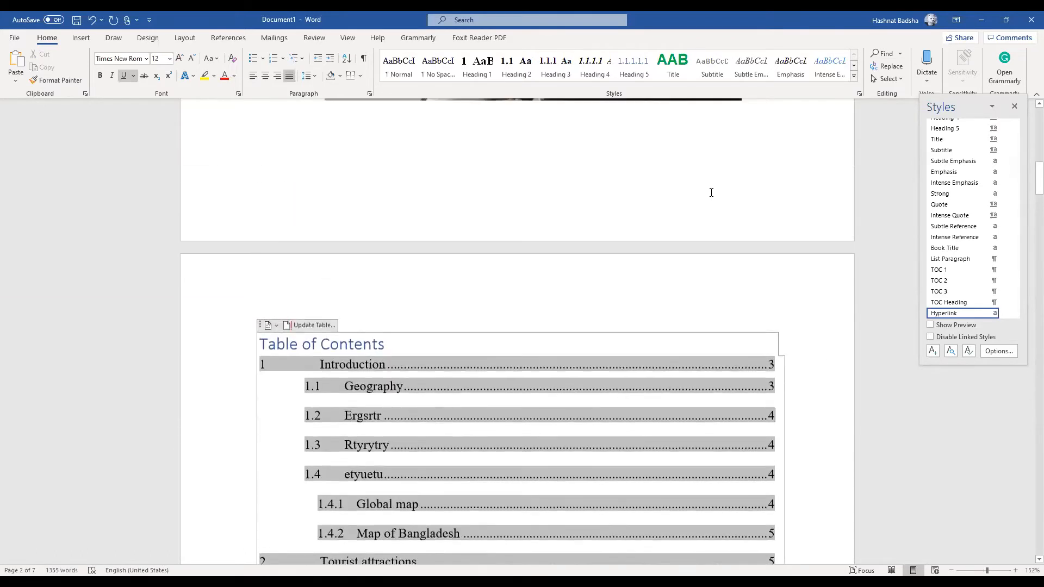
pyautogui.click(711, 193)
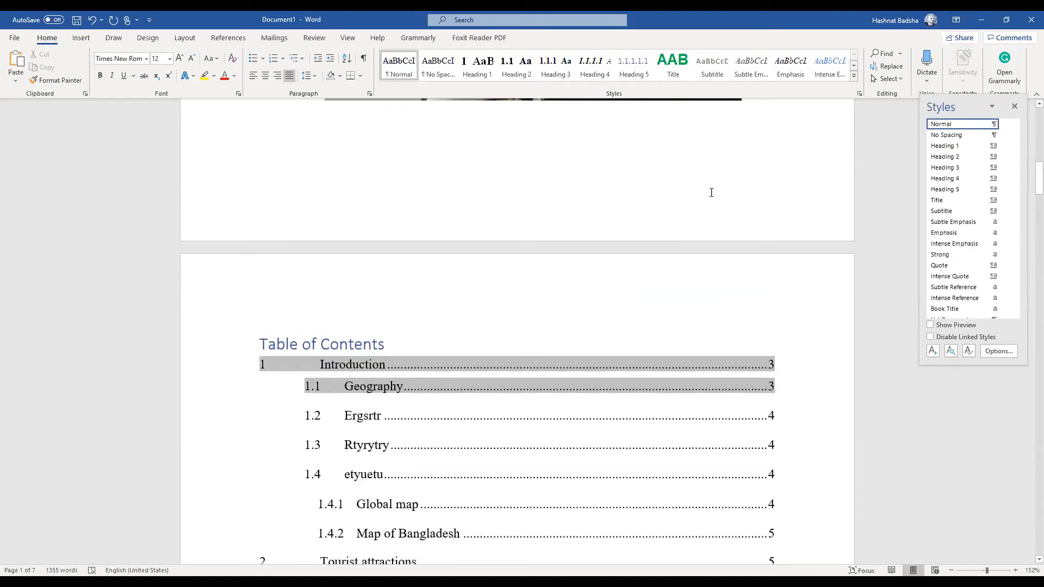
pyautogui.click(547, 398)
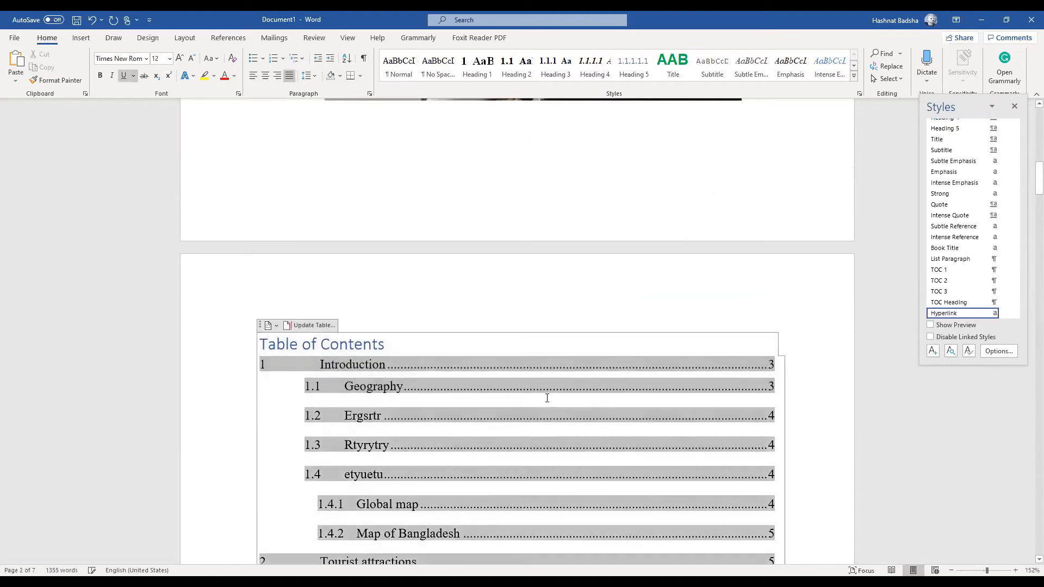
pyautogui.click(489, 358)
pyautogui.scroll(5, 488, 305)
pyautogui.scroll(-11, 487, 305)
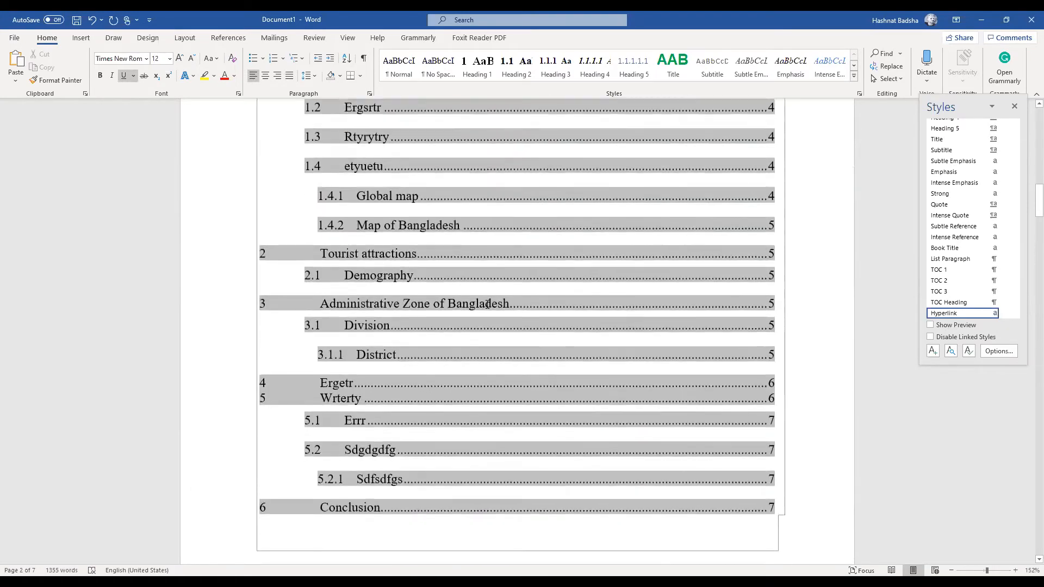
pyautogui.doubleClick(487, 305)
pyautogui.tripleClick(488, 305)
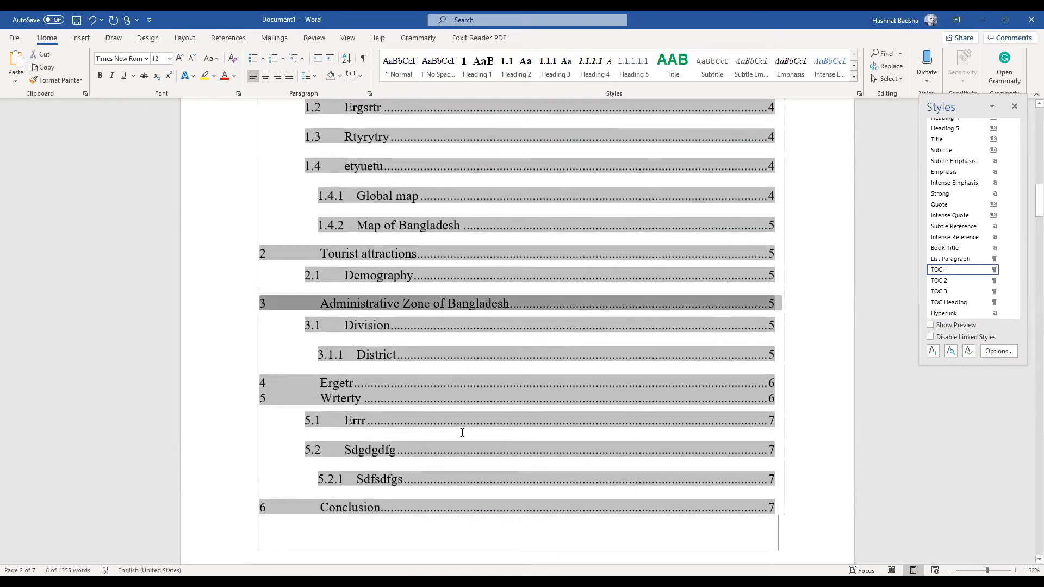
pyautogui.scroll(-4, 462, 431)
pyautogui.click(446, 418)
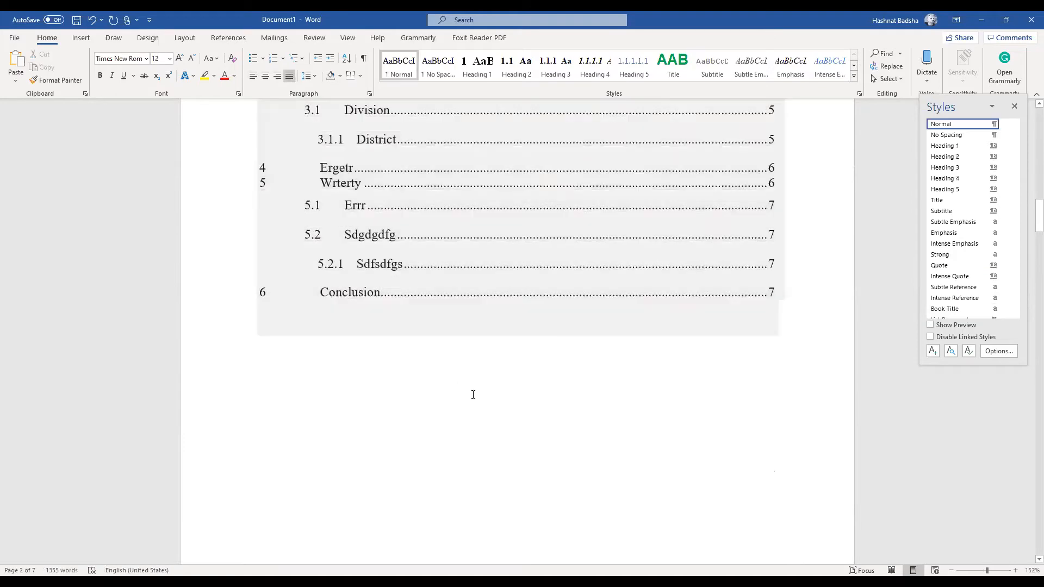
pyautogui.scroll(6, 473, 395)
pyautogui.click(460, 351)
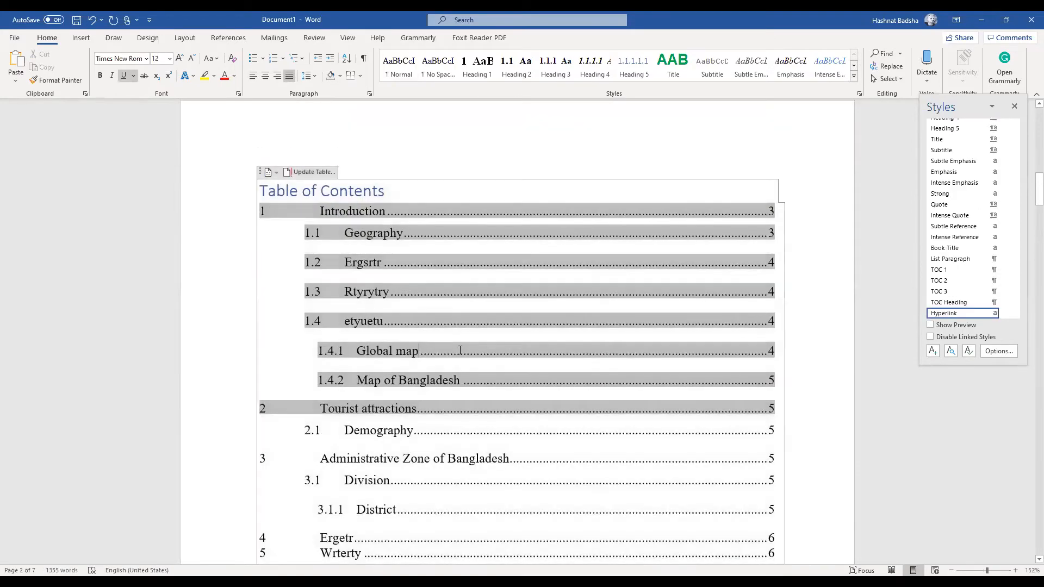
# Modify the Hyperlink style of the Global map entry to Times New Roman, 12 pt, with automatic font color
pyautogui.moveTo(418, 351); pyautogui.dragTo(359, 351)
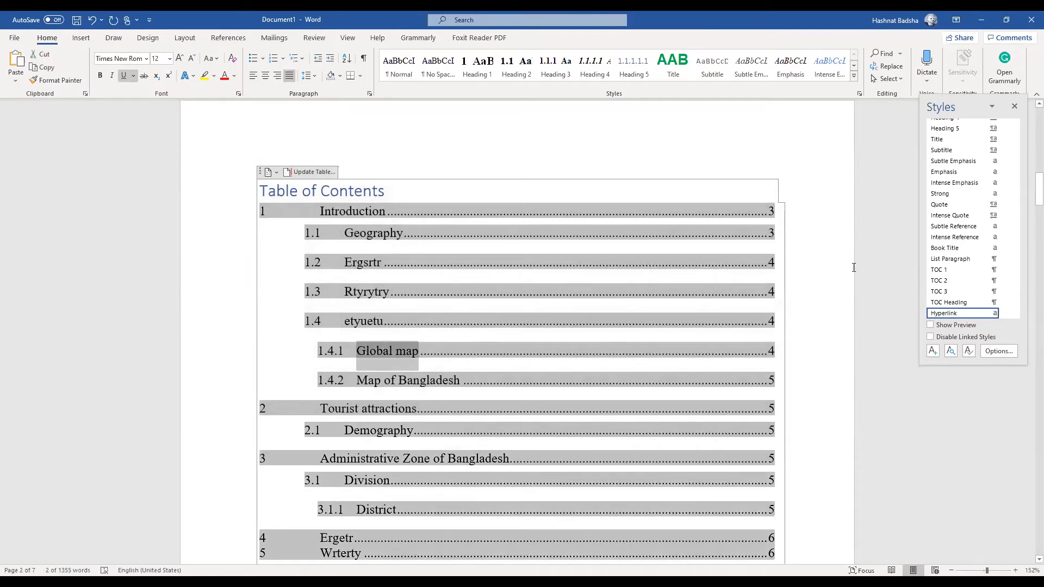
pyautogui.click(967, 314)
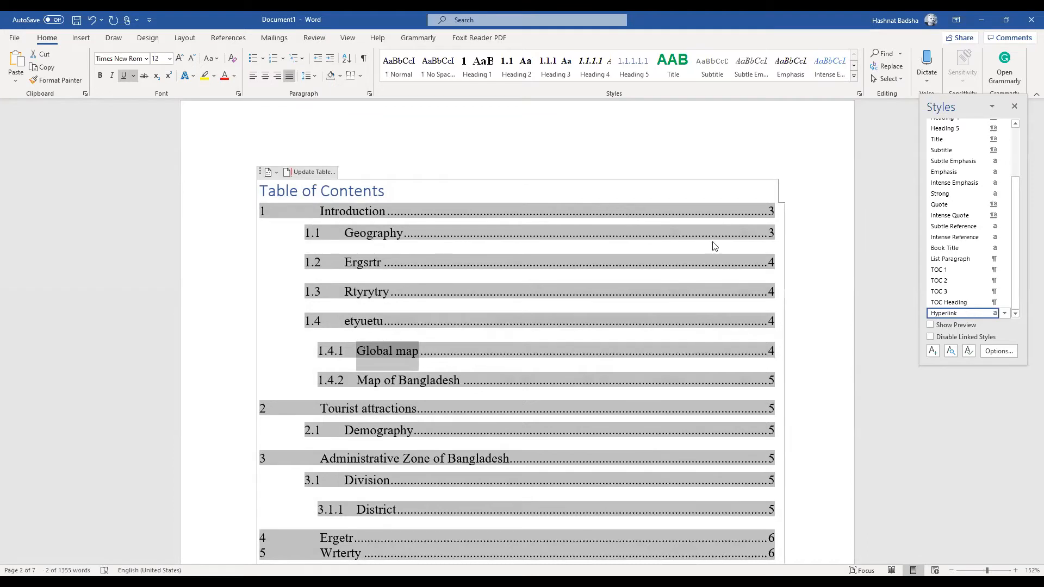
pyautogui.click(825, 196)
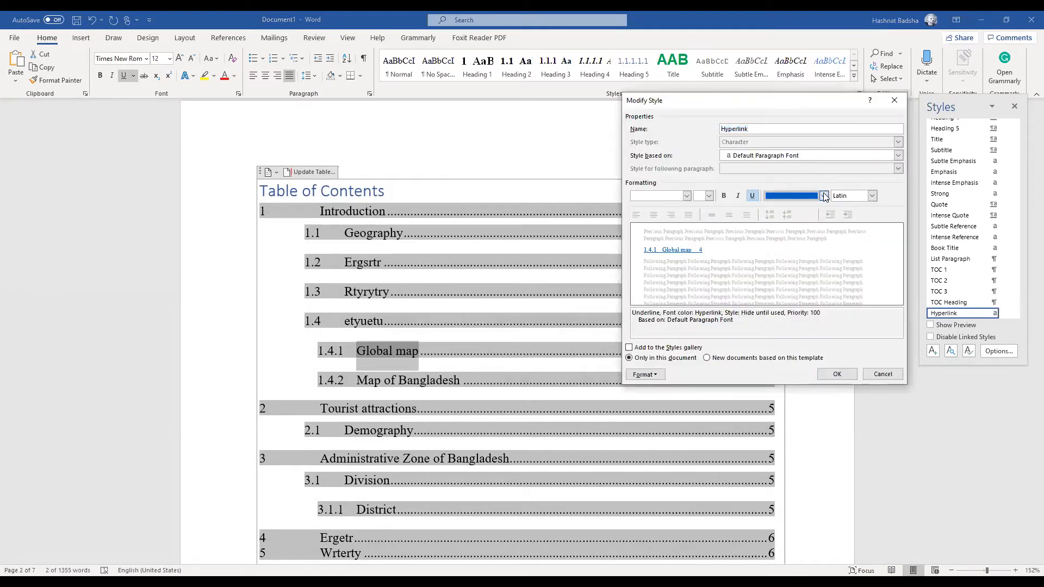
pyautogui.click(797, 208)
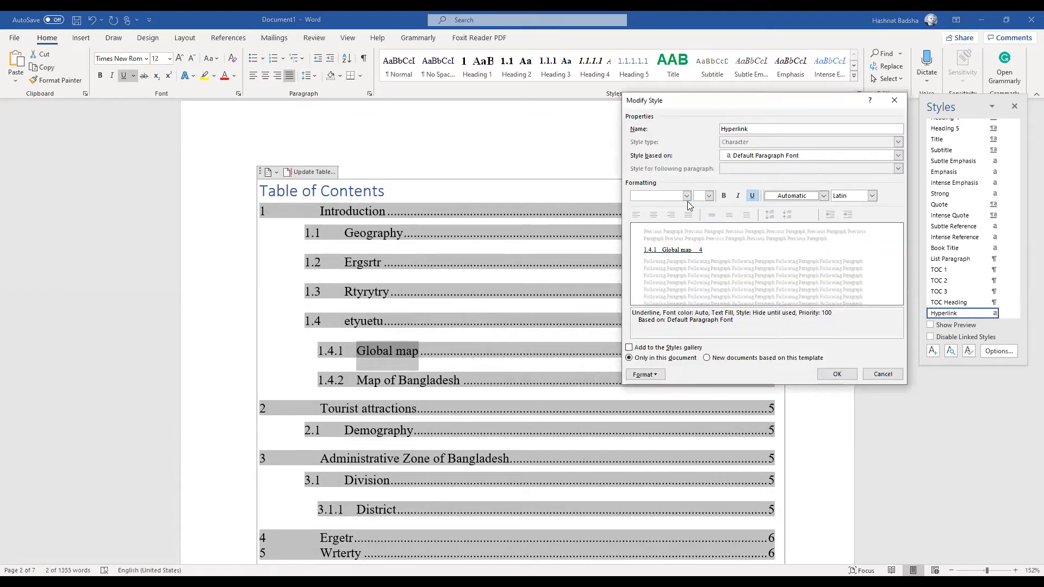
pyautogui.click(687, 197)
pyautogui.click(671, 252)
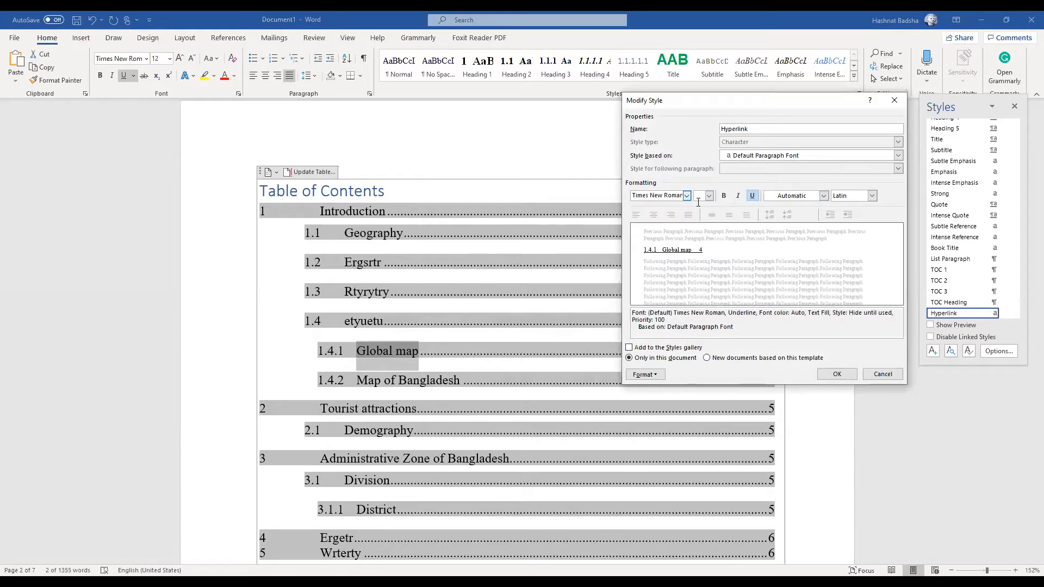
pyautogui.click(710, 196)
pyautogui.click(701, 235)
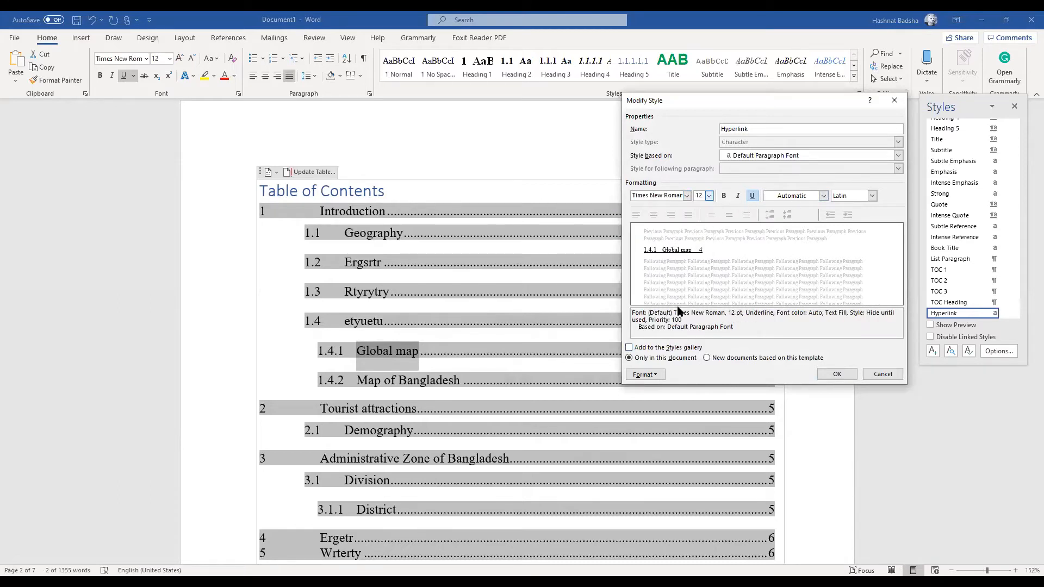
pyautogui.click(647, 375)
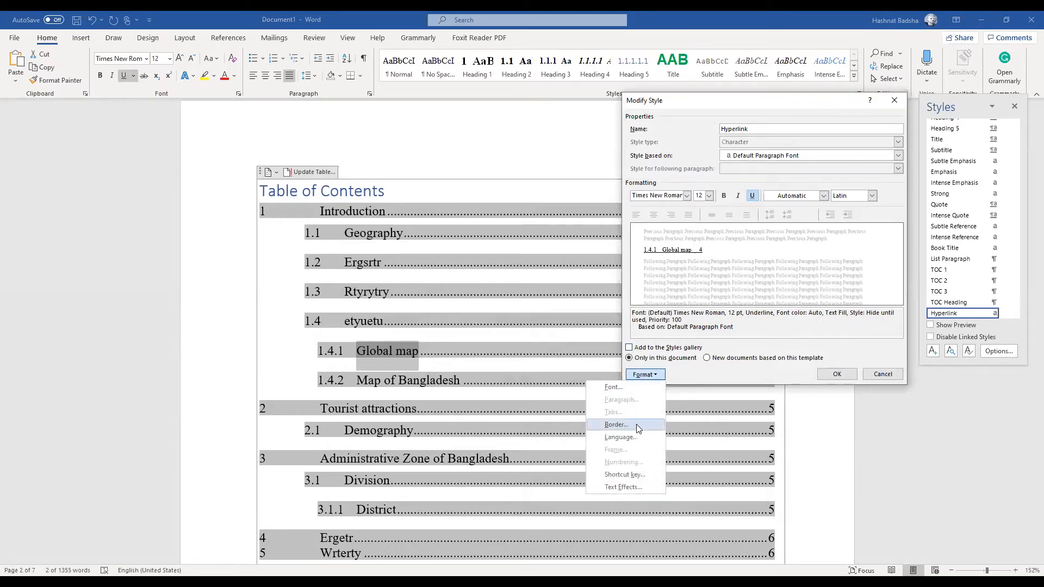
pyautogui.click(836, 380)
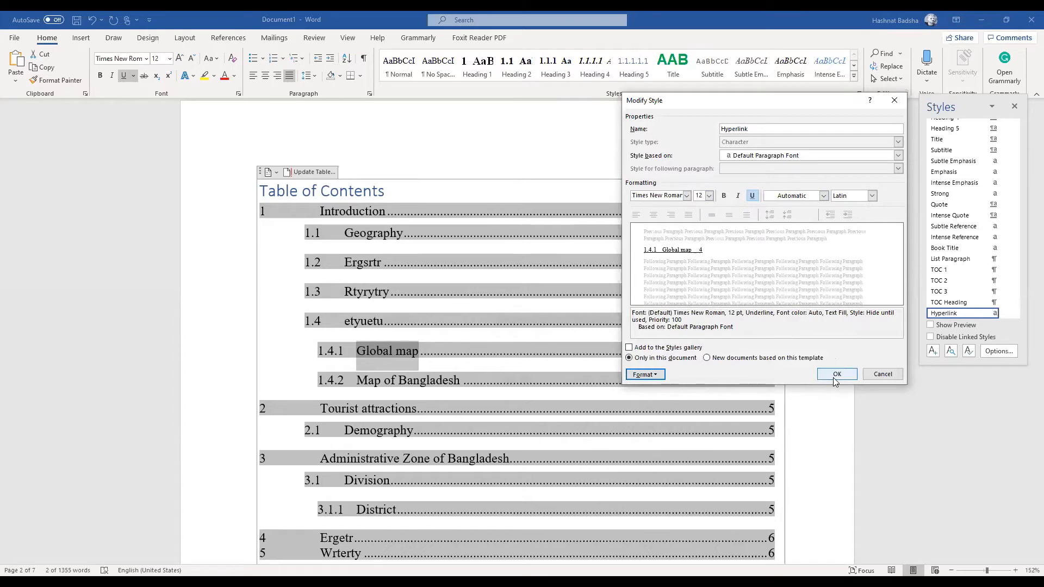
pyautogui.click(836, 379)
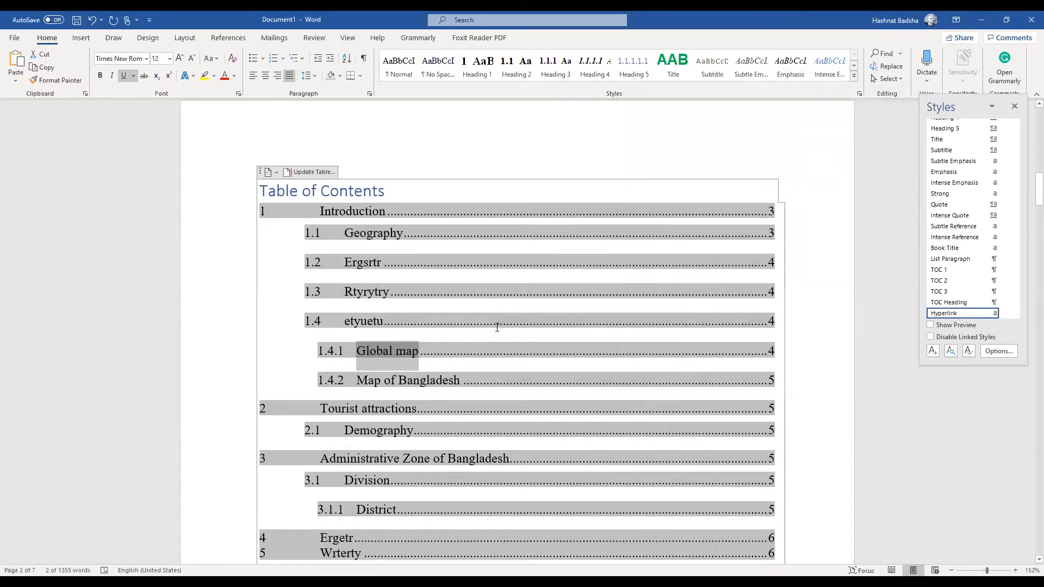
# Update the entire table of contents to apply the modified TOC 1 and Hyperlink styles
pyautogui.rightClick(357, 252)
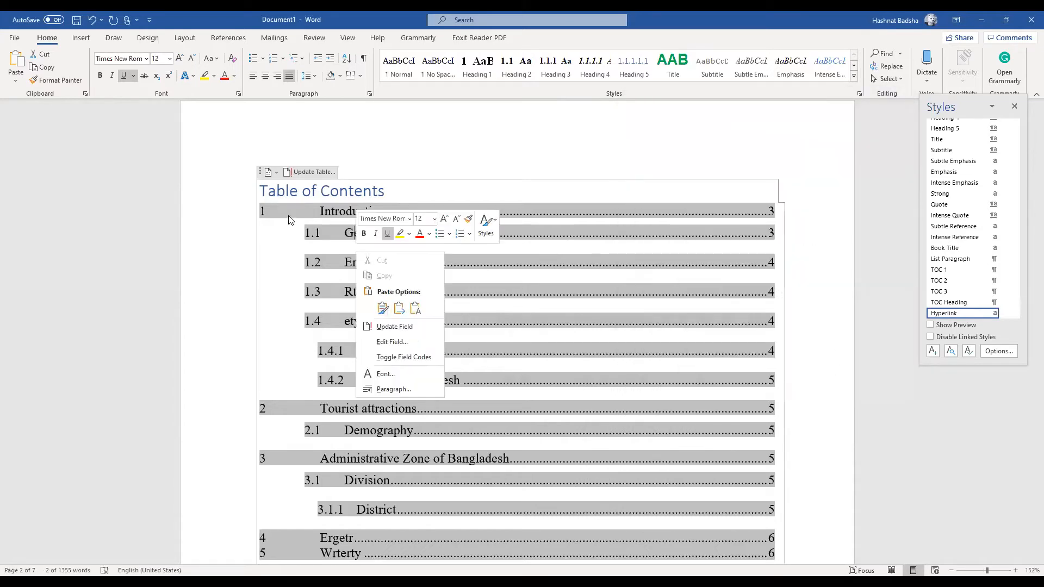
pyautogui.click(316, 173)
pyautogui.click(482, 299)
pyautogui.click(528, 314)
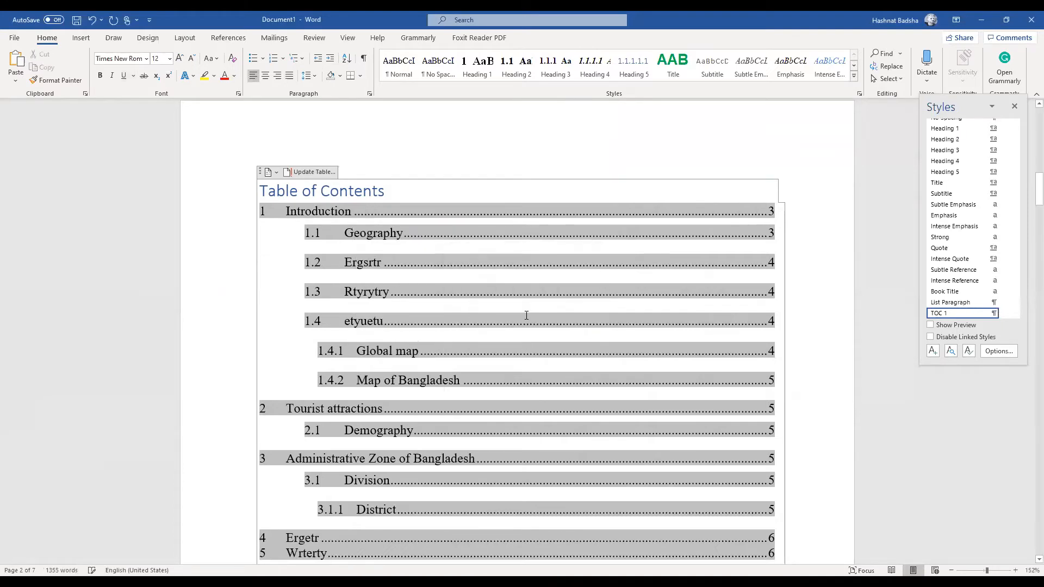
pyautogui.click(559, 189)
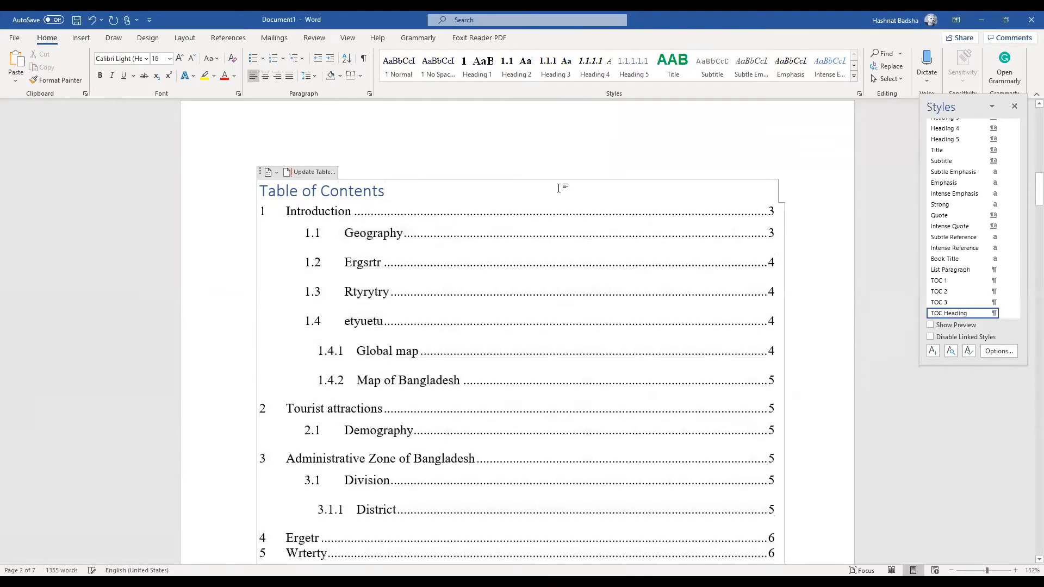
pyautogui.scroll(-7, 560, 189)
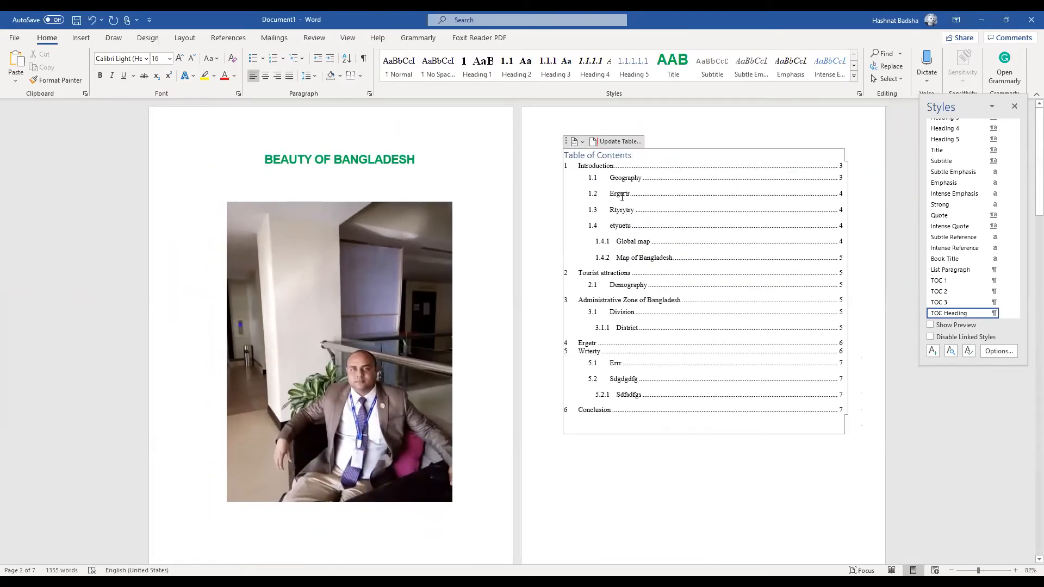
pyautogui.click(622, 195)
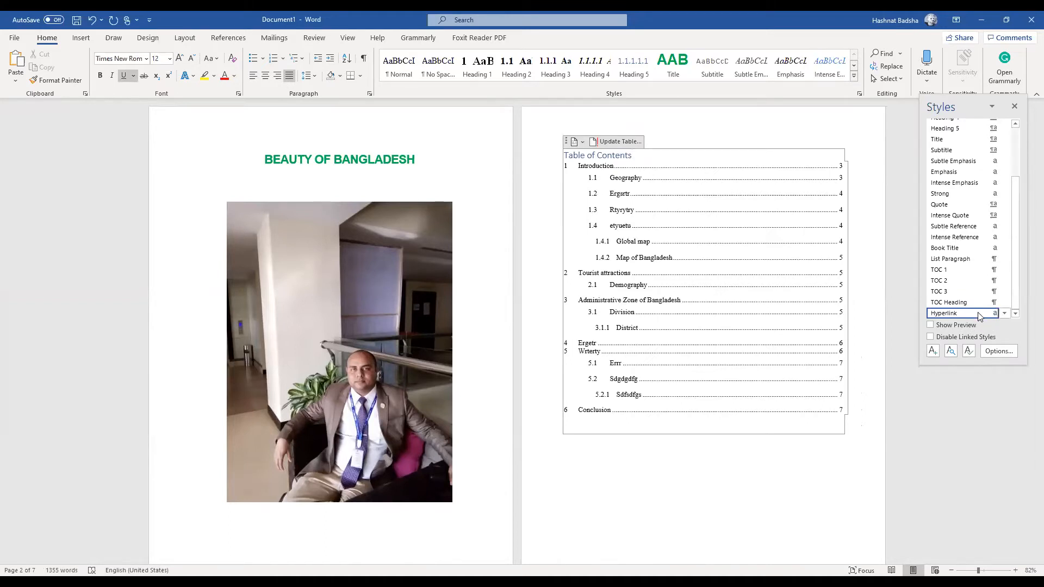
pyautogui.moveTo(979, 317)
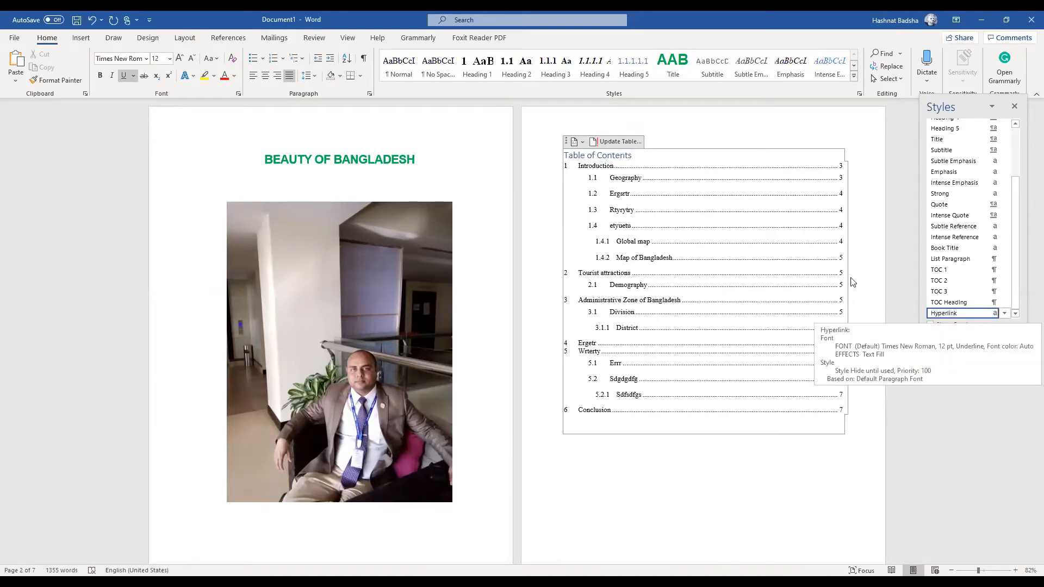
pyautogui.click(958, 314)
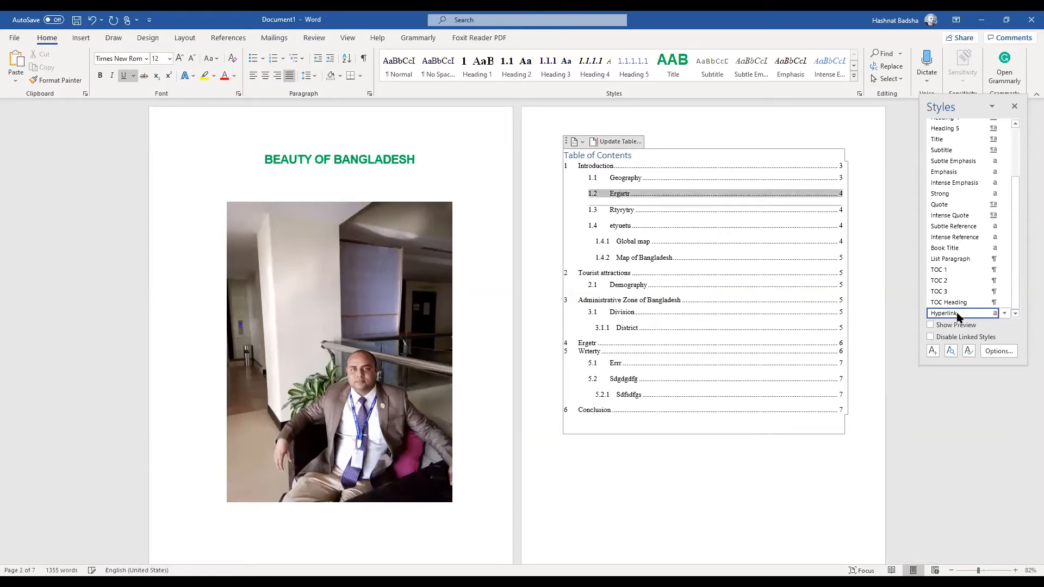
pyautogui.rightClick(957, 315)
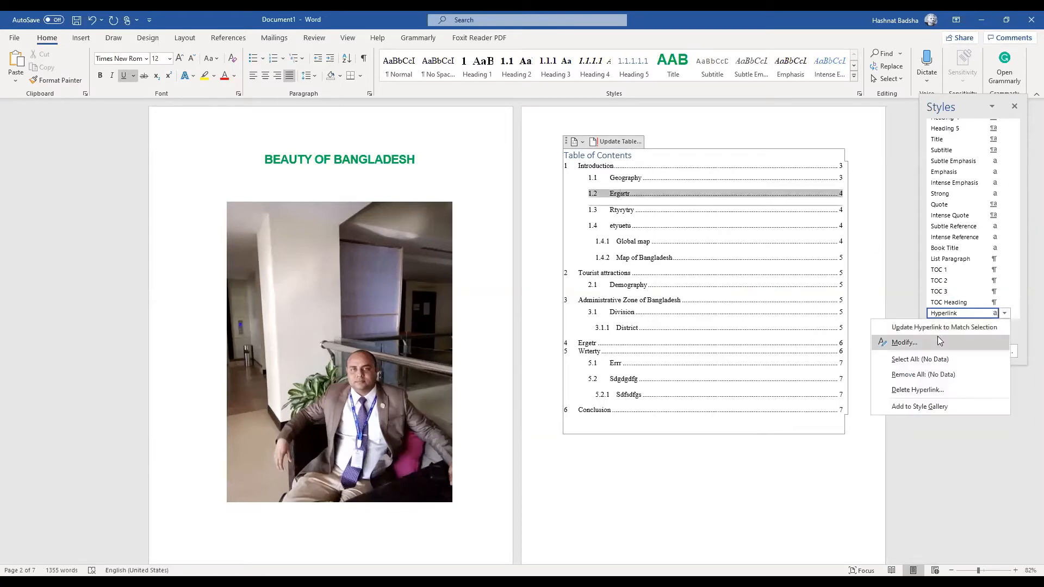
pyautogui.click(940, 341)
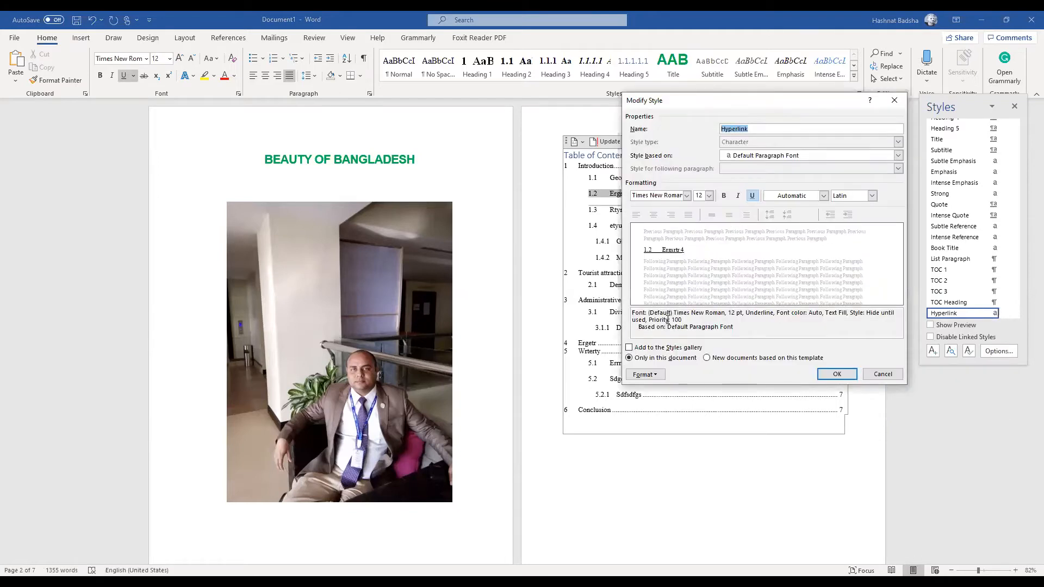
pyautogui.click(645, 375)
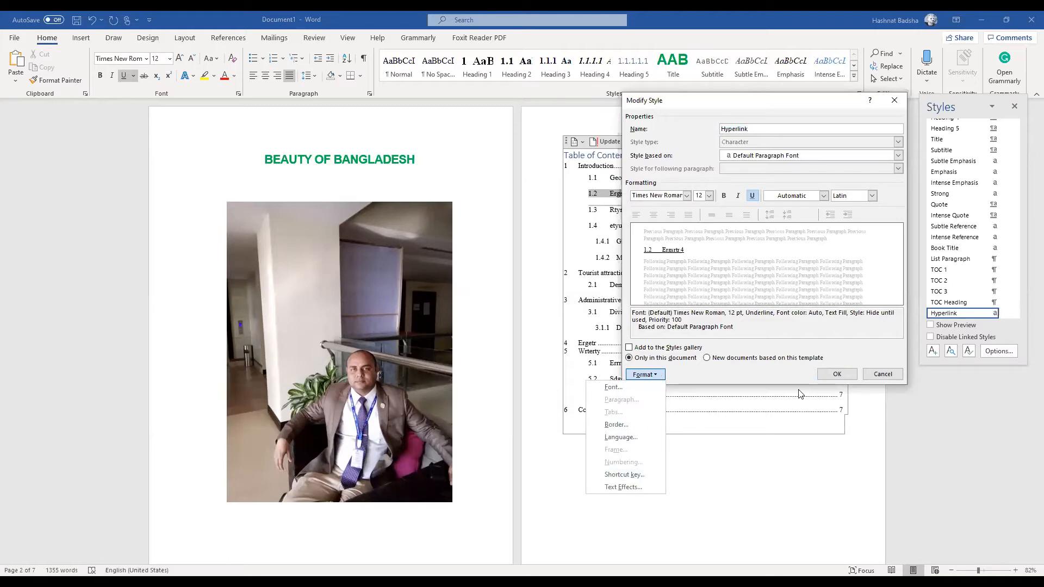
pyautogui.click(880, 376)
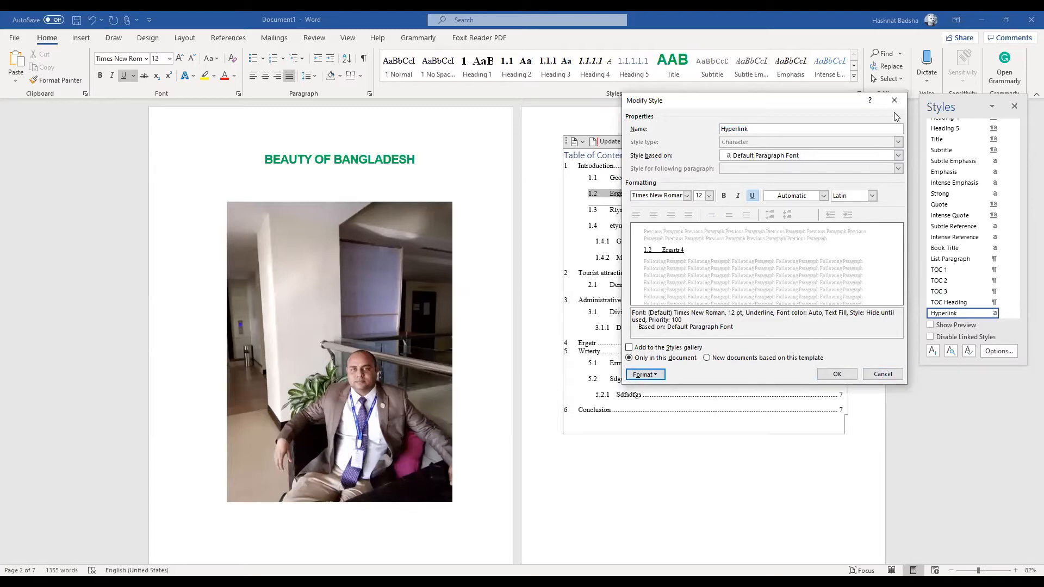
pyautogui.click(896, 103)
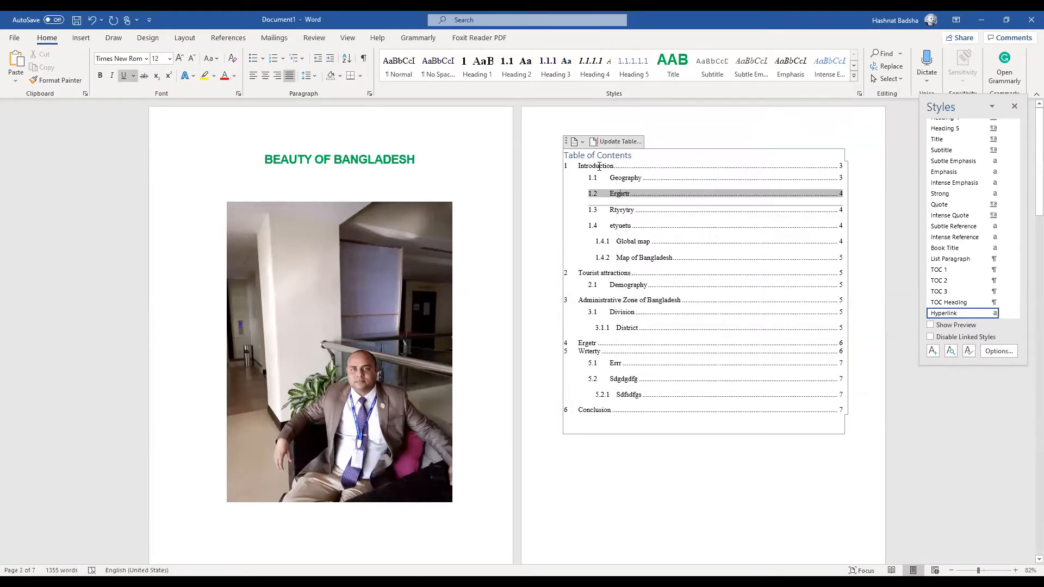
# Modify the TOC 1 style to use Auto paragraph spacing both before and after
pyautogui.click(852, 241)
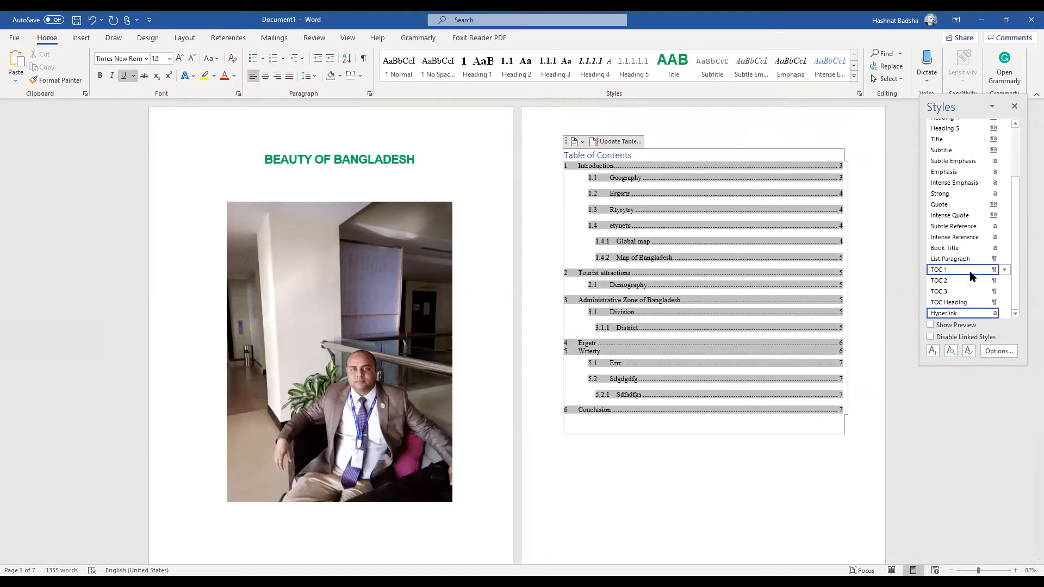
pyautogui.click(1005, 270)
pyautogui.click(930, 300)
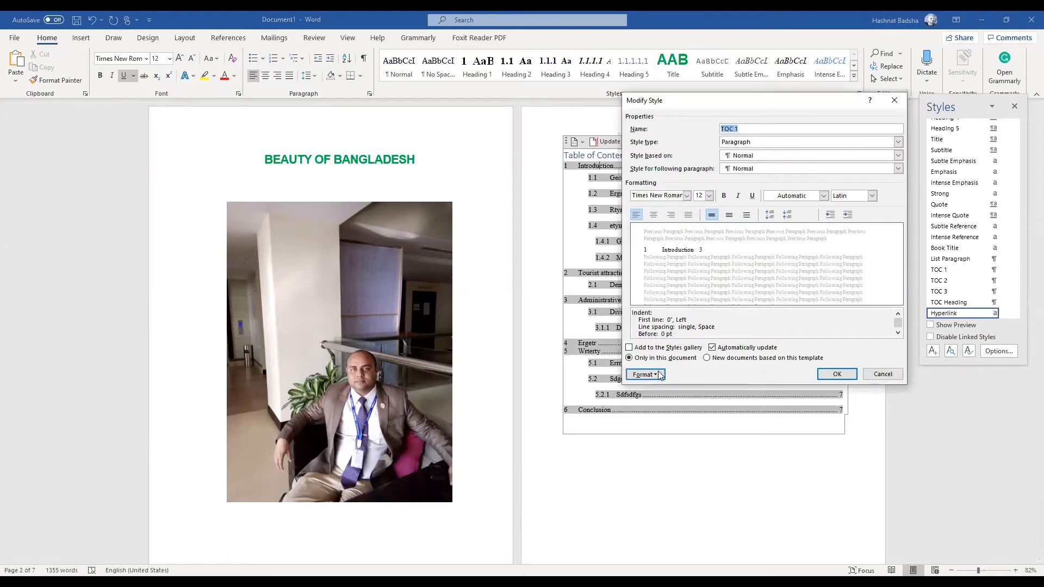
pyautogui.click(659, 374)
pyautogui.click(640, 401)
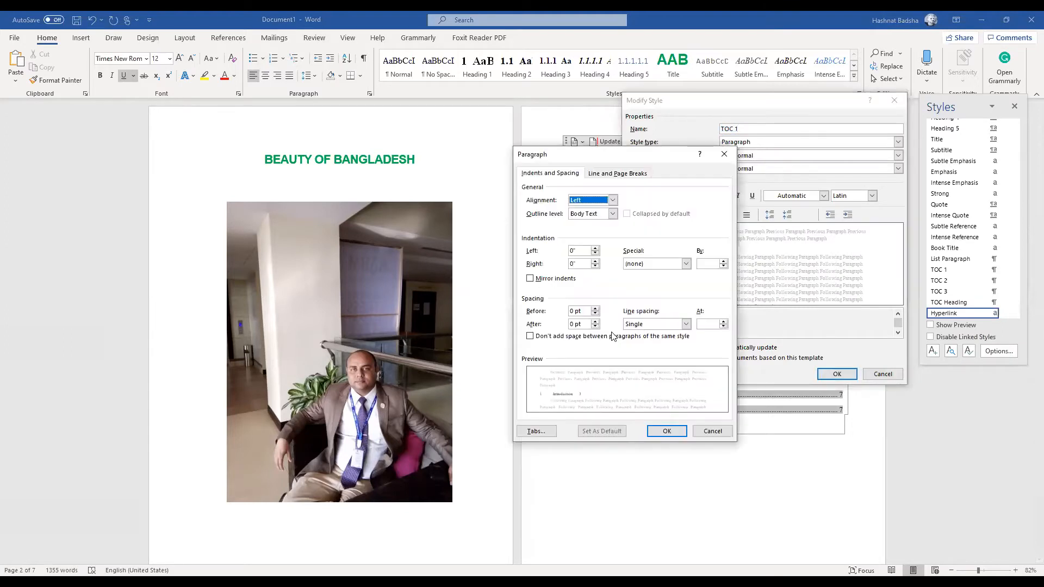
pyautogui.click(595, 313)
pyautogui.click(595, 314)
pyautogui.click(595, 327)
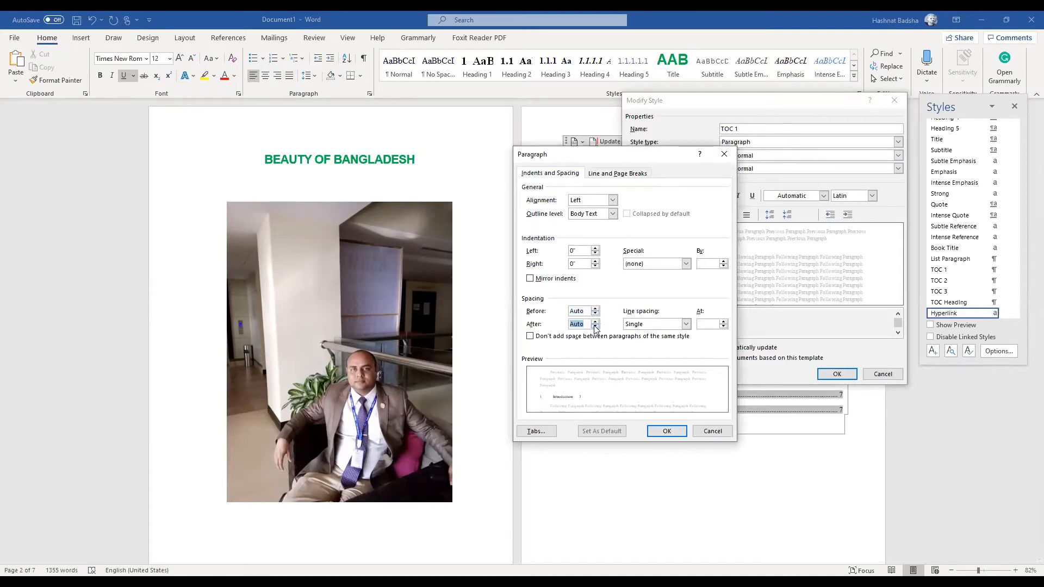
pyautogui.click(660, 433)
pyautogui.click(836, 375)
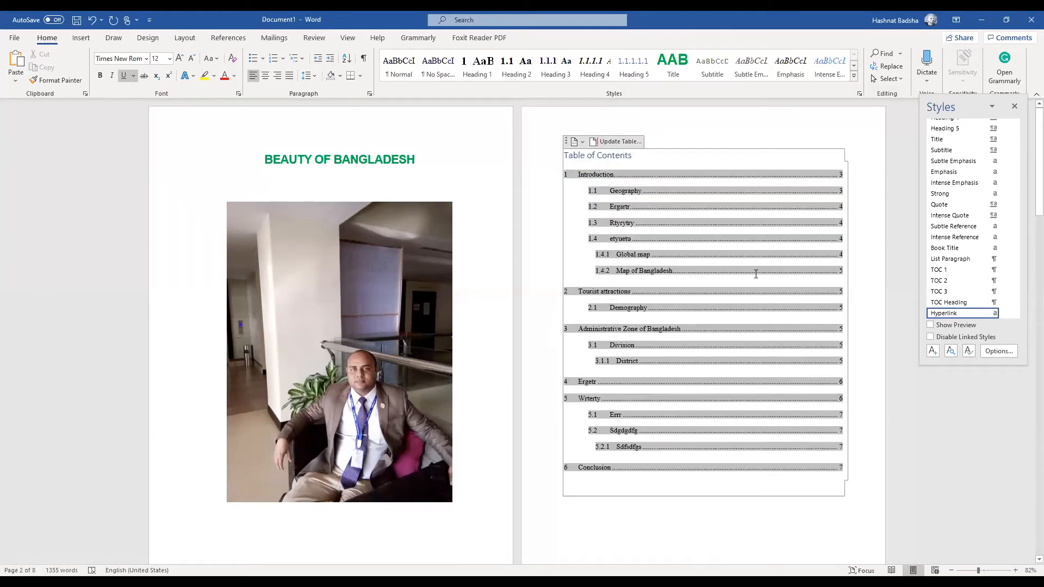
# Tighten the spacing between the second- and third-level entries across the whole table of contents
pyautogui.moveTo(604, 478); pyautogui.dragTo(567, 196)
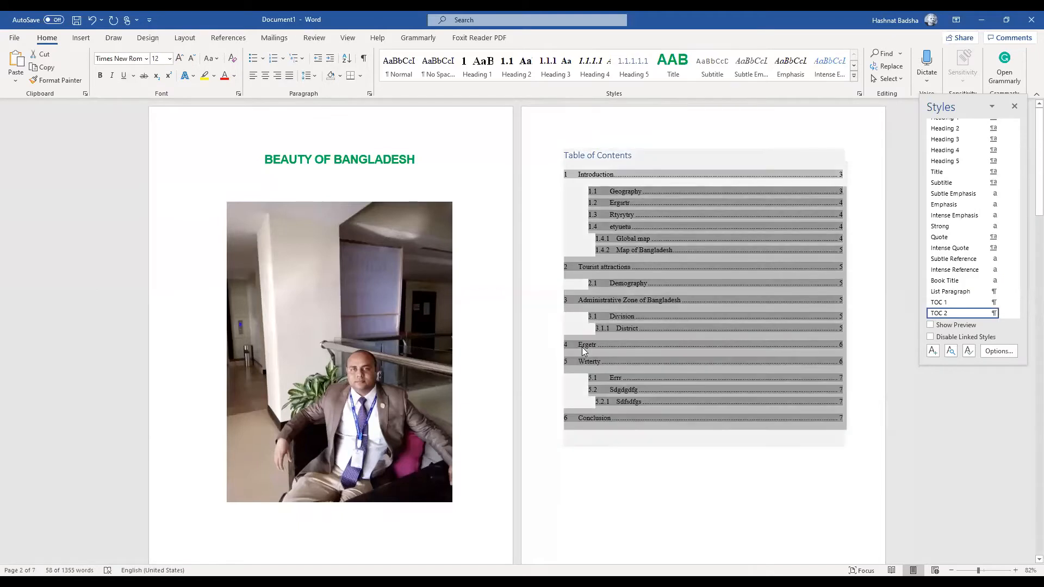
pyautogui.click(582, 347)
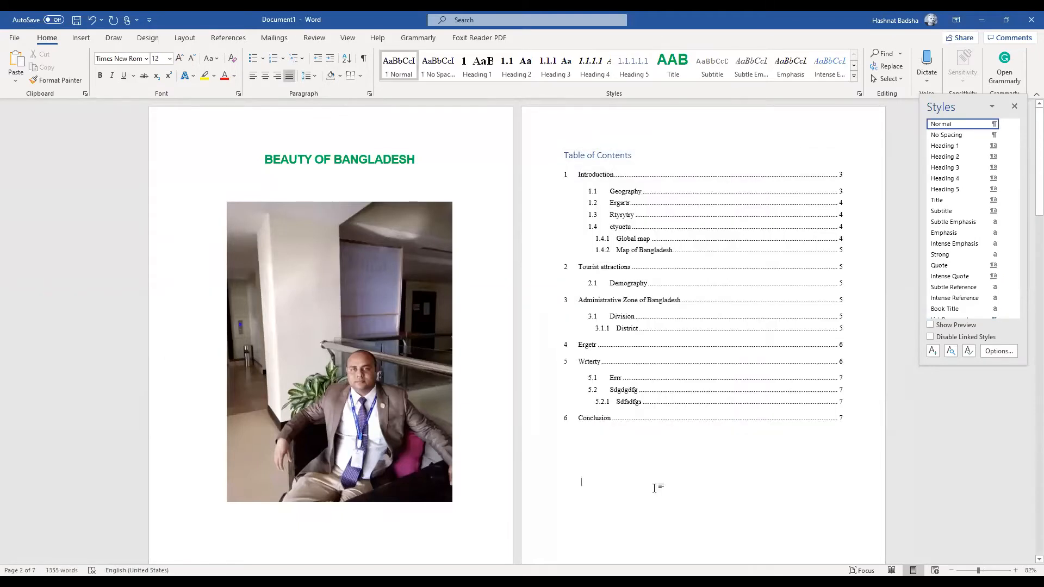
pyautogui.click(688, 436)
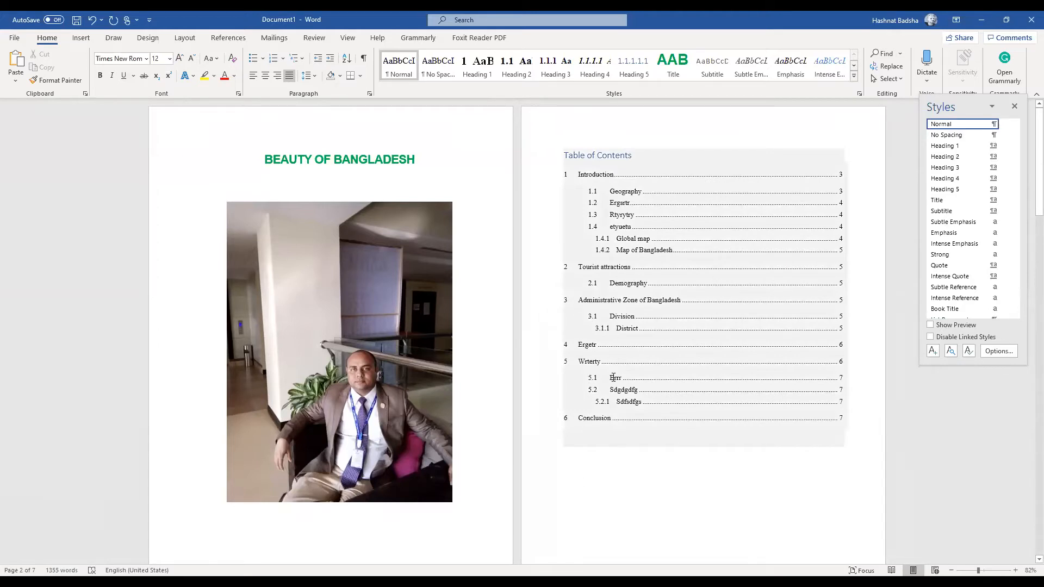
pyautogui.click(445, 173)
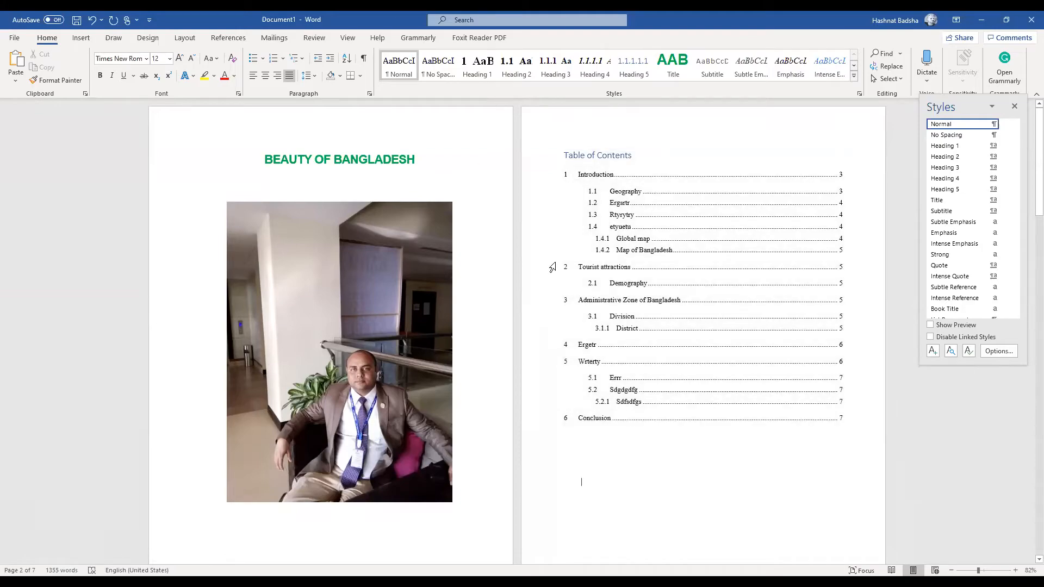
# Delete the empty paragraphs above the Introduction heading so it starts at the beginning of page 3
pyautogui.scroll(-15, 553, 266)
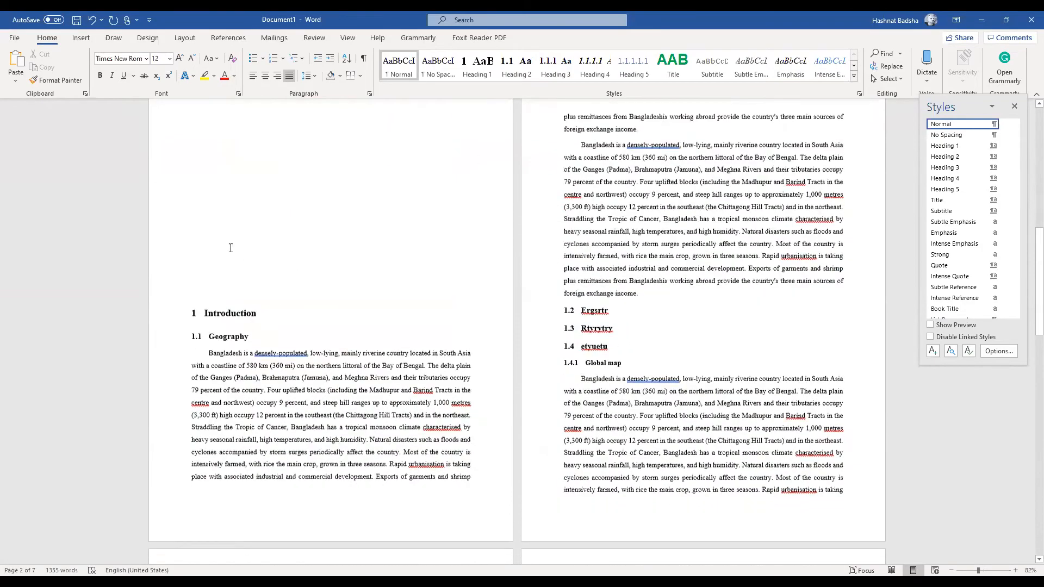
pyautogui.scroll(3, 244, 213)
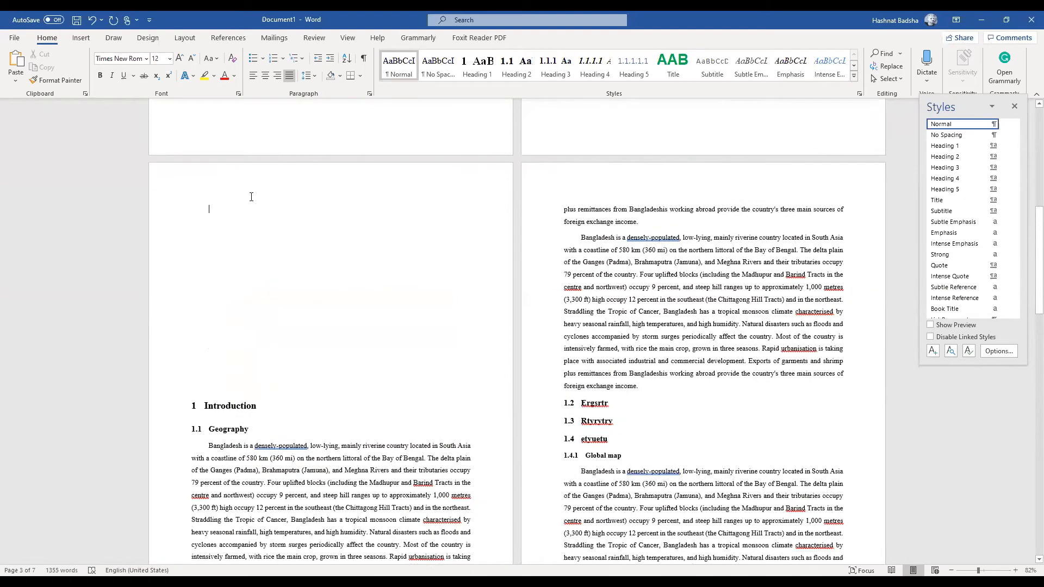
pyautogui.press('Delete')
pyautogui.press('Delete')
pyautogui.press('Delete')
pyautogui.press('Delete')
pyautogui.press('Delete')
pyautogui.press('Delete')
pyautogui.press('Delete')
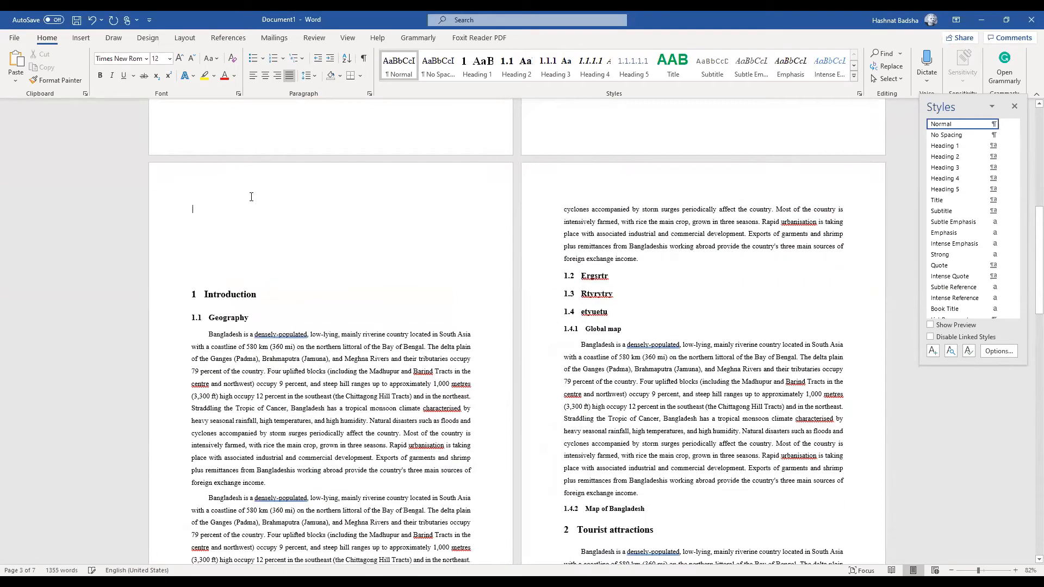
pyautogui.press('Delete')
pyautogui.press('Delete')
pyautogui.press('Delete')
pyautogui.press('Delete')
pyautogui.press('Delete')
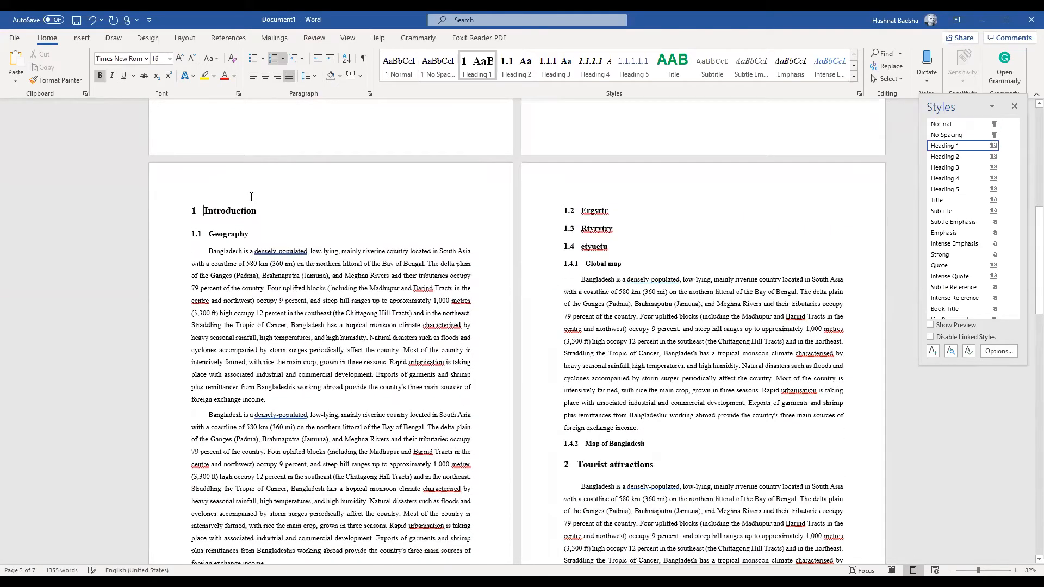
pyautogui.click(284, 57)
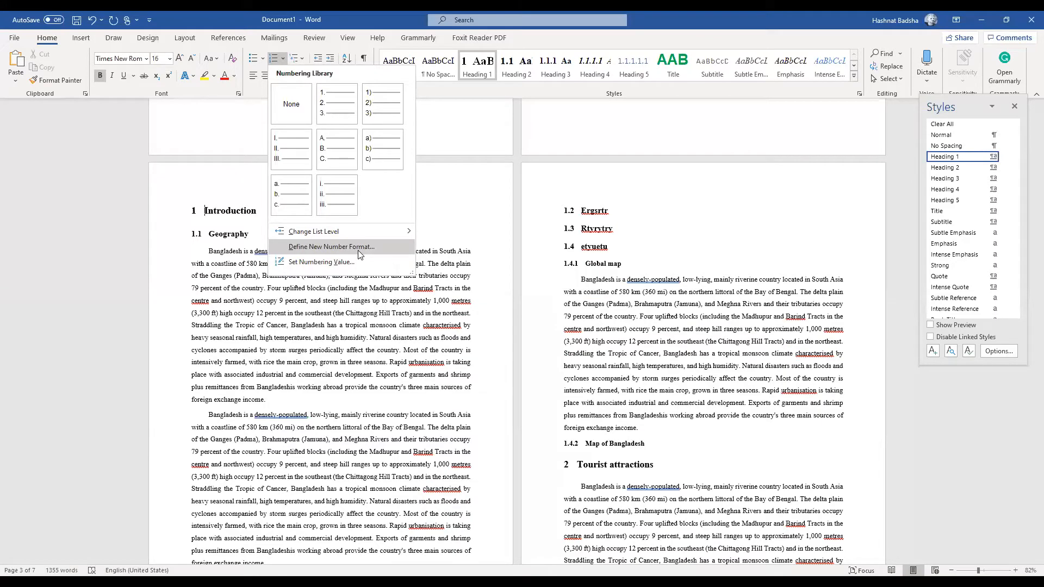
pyautogui.click(358, 251)
pyautogui.moveTo(515, 188); pyautogui.dragTo(659, 113)
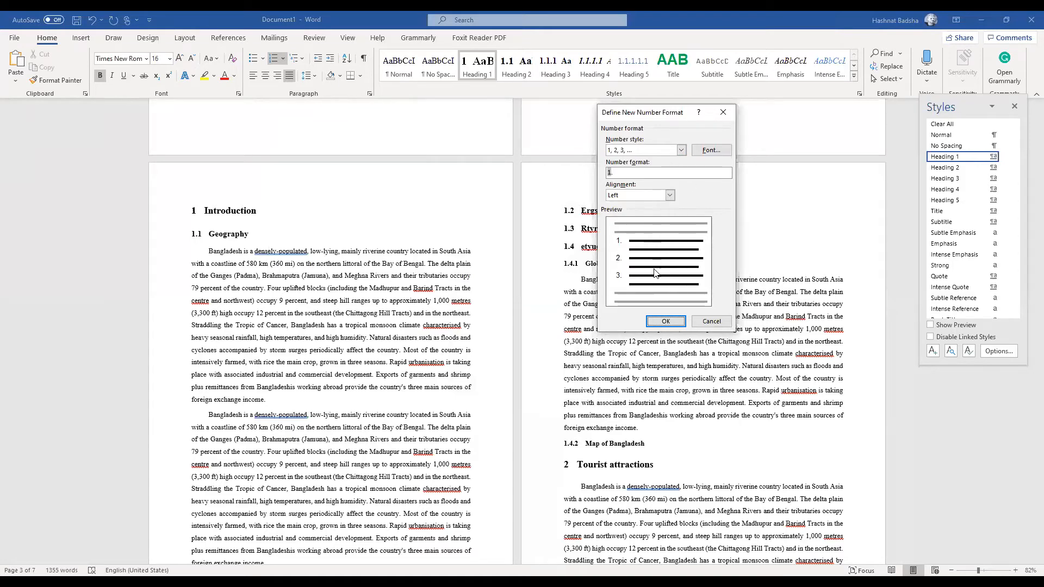
pyautogui.click(656, 201)
pyautogui.click(671, 196)
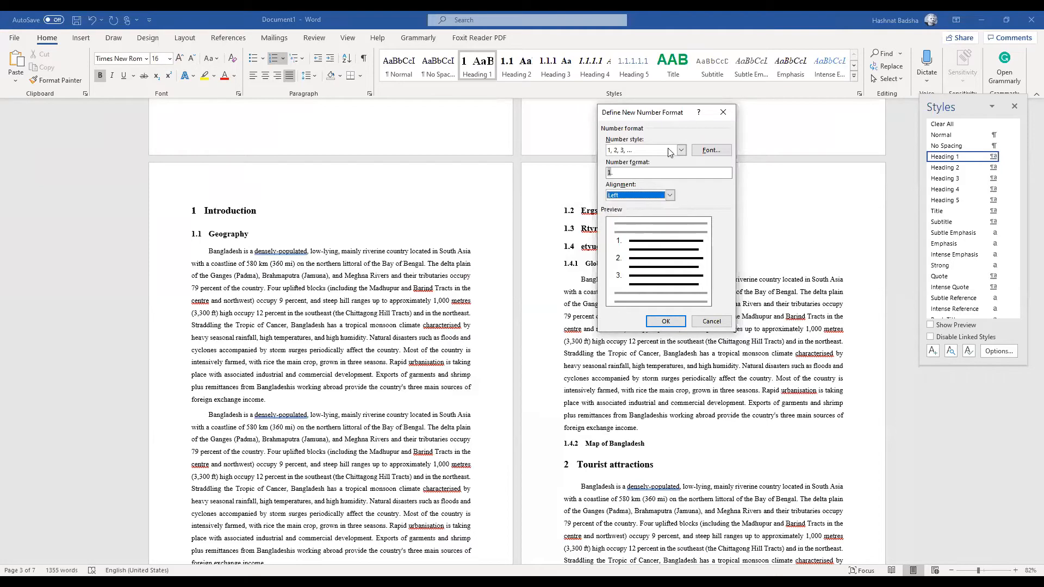
pyautogui.click(682, 150)
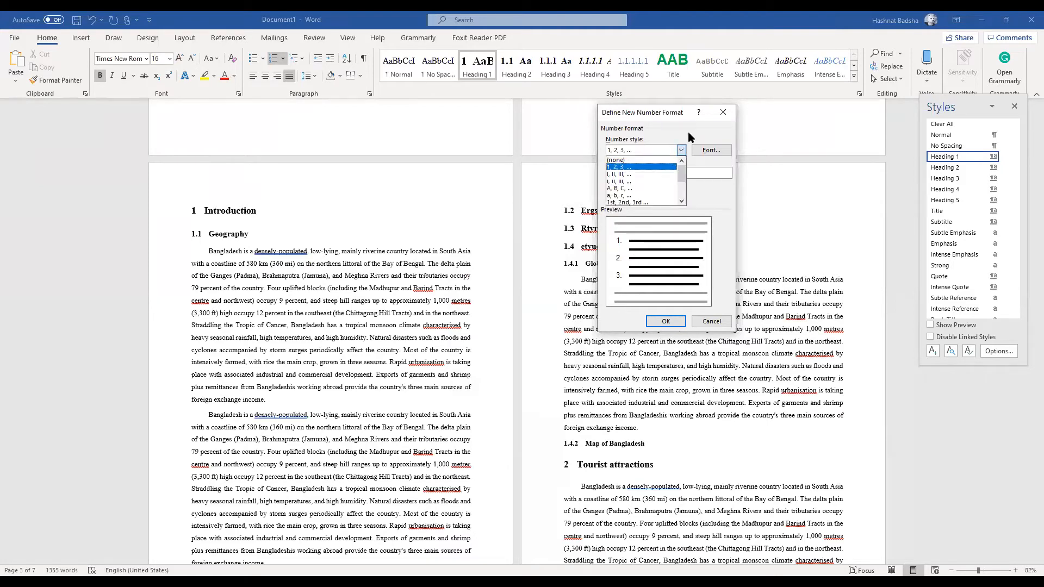
pyautogui.click(687, 132)
pyautogui.click(712, 150)
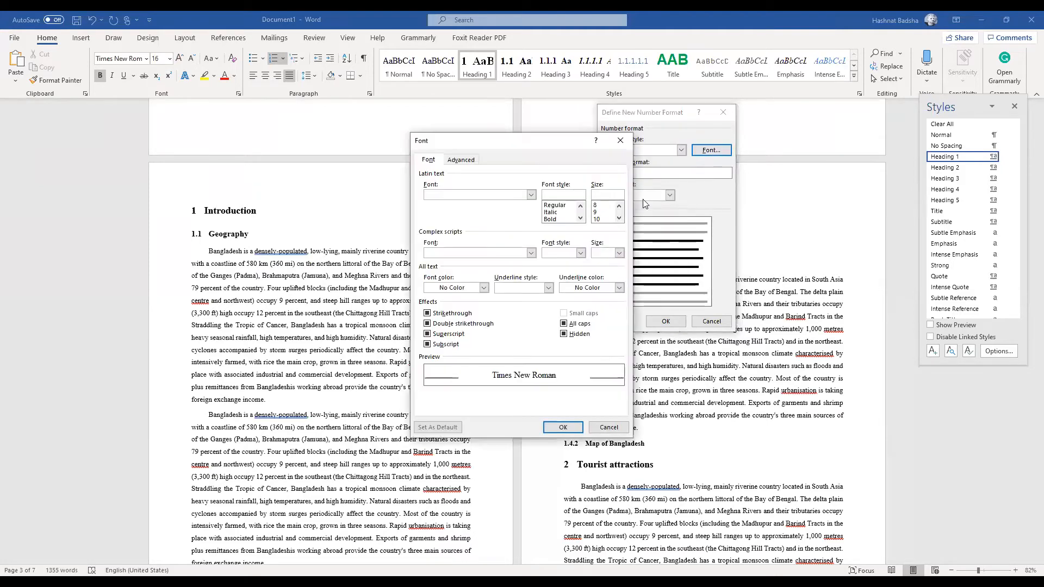
pyautogui.press('Escape')
pyautogui.click(720, 111)
# Set the paragraph alignment of the Introduction heading to Left
pyautogui.click(369, 95)
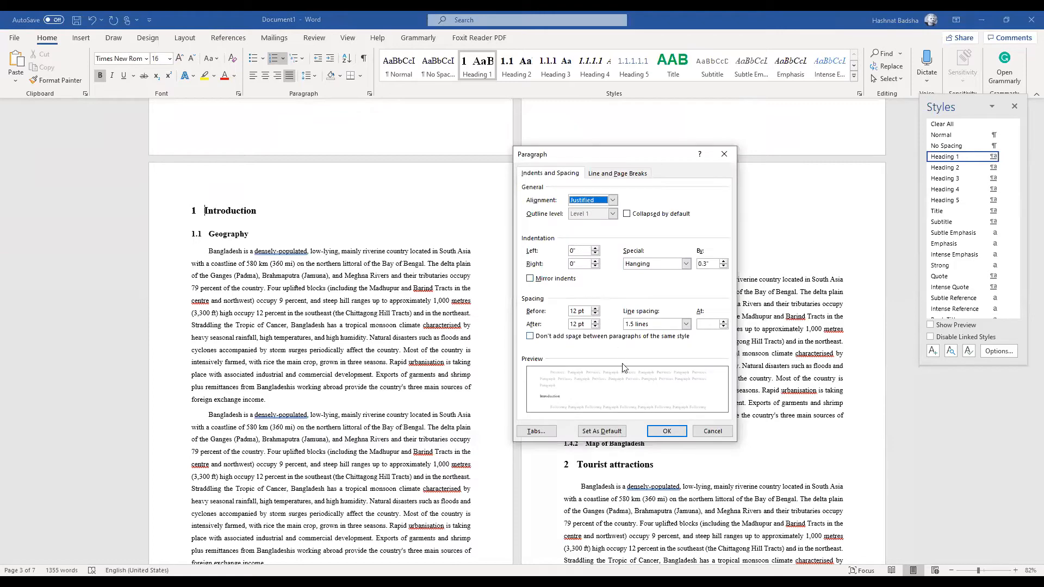
pyautogui.moveTo(615, 159); pyautogui.dragTo(597, 62)
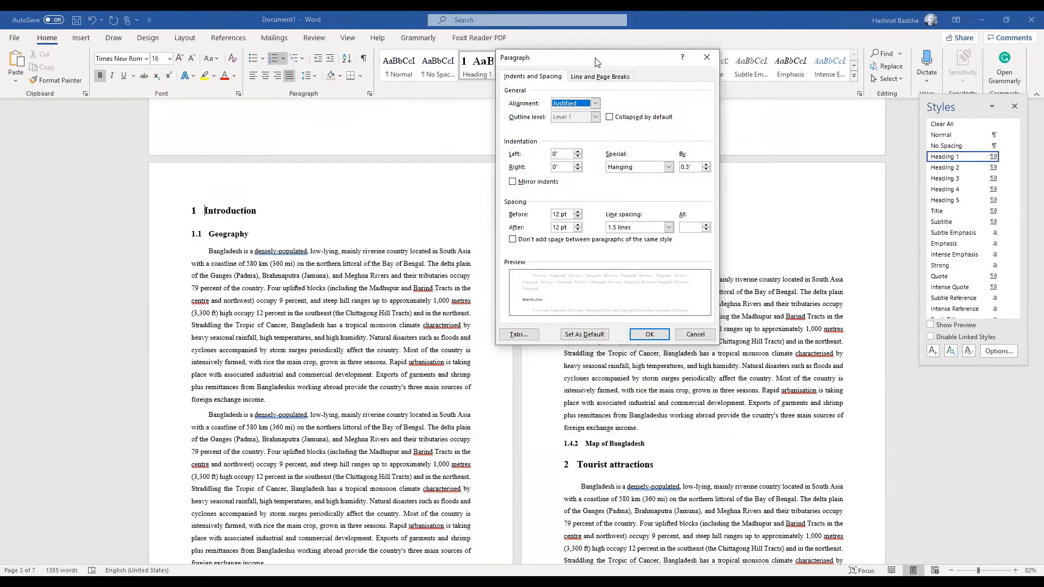
pyautogui.click(595, 104)
pyautogui.click(577, 112)
pyautogui.click(644, 335)
# Update the entire table of contents to match the current headings and page numbers
pyautogui.scroll(5, 367, 254)
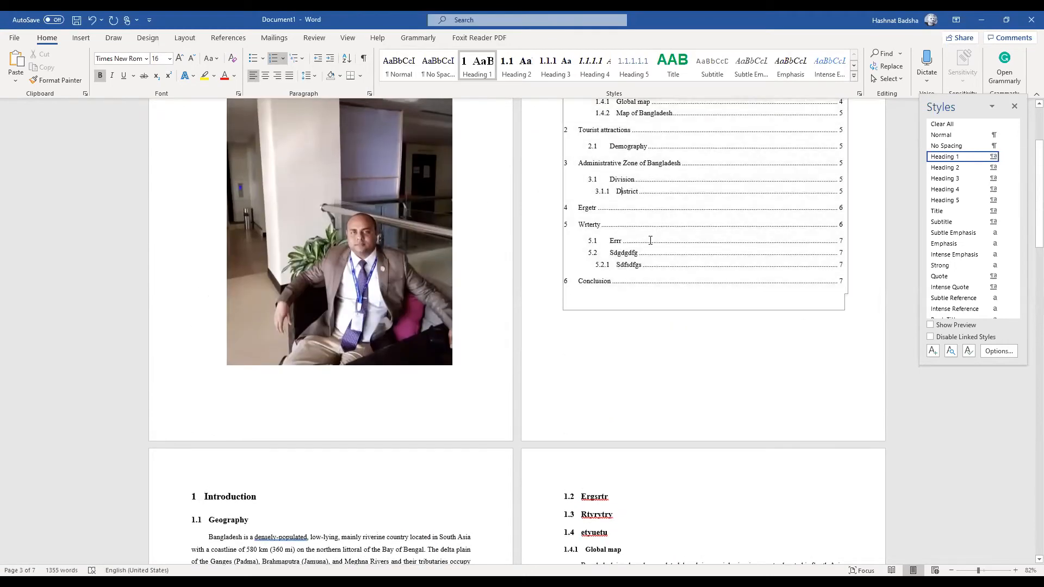
pyautogui.rightClick(654, 266)
pyautogui.click(653, 265)
pyautogui.click(493, 298)
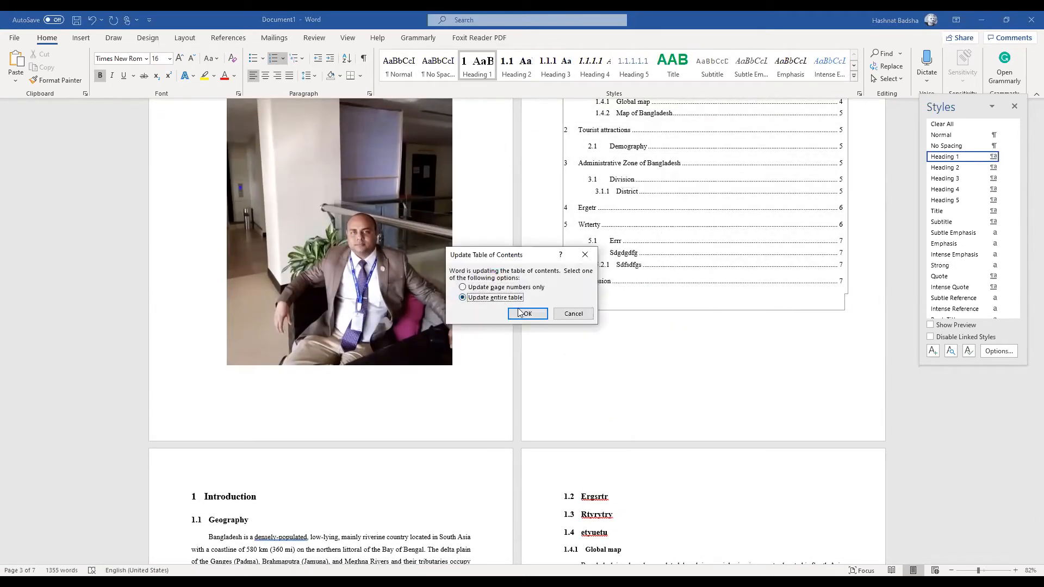
pyautogui.click(524, 314)
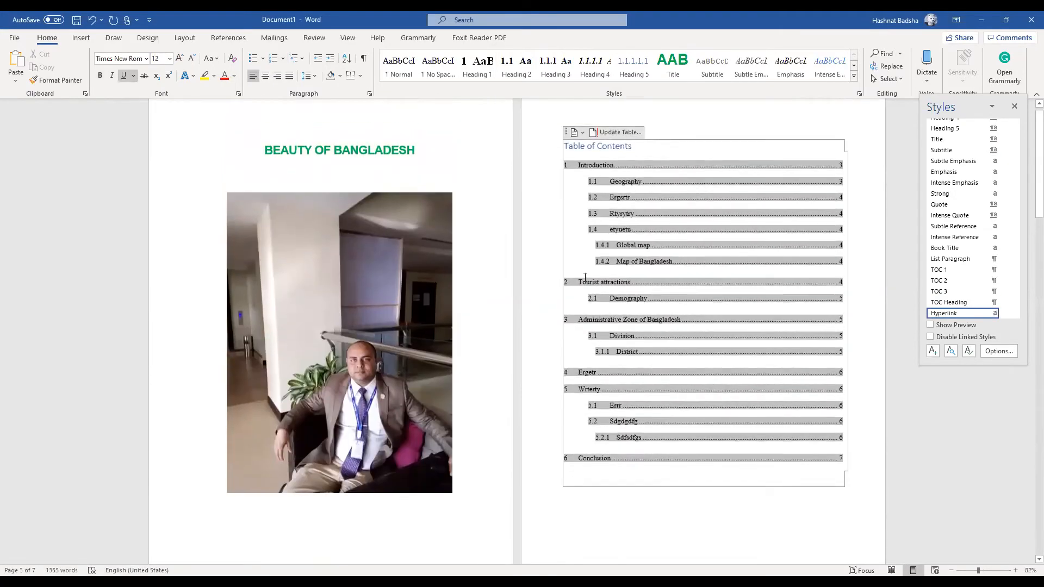
# Remove the blank paragraphs between the table of contents and the Introduction heading
pyautogui.scroll(-8, 586, 277)
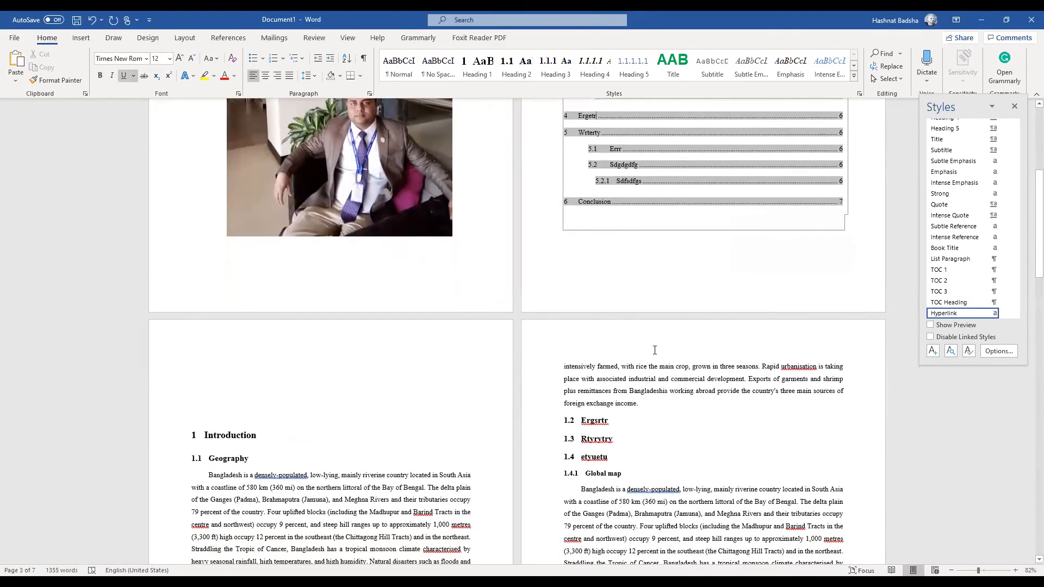
pyautogui.scroll(-2, 209, 167)
pyautogui.click(210, 167)
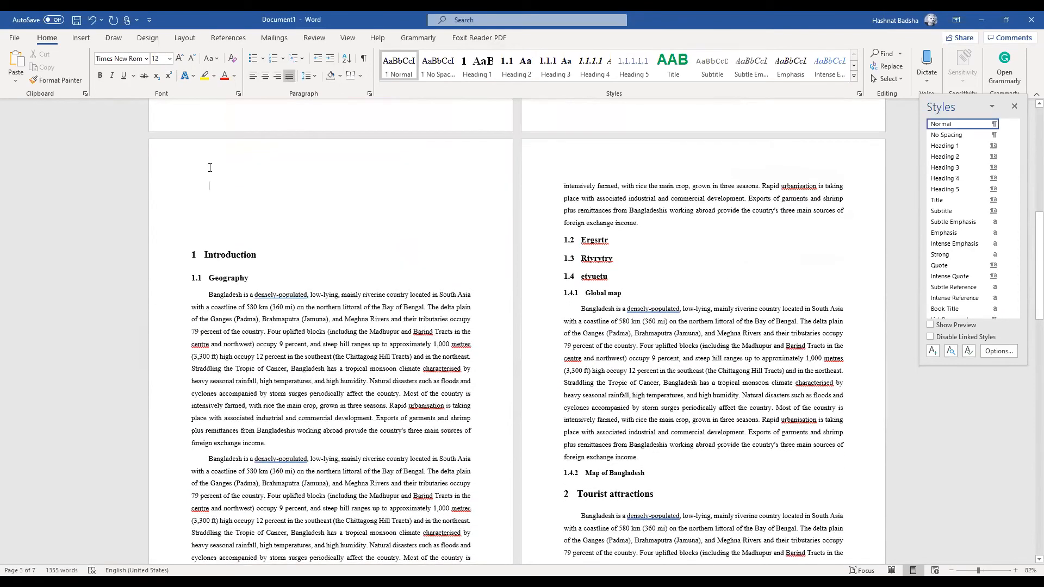
pyautogui.press('BackSpace')
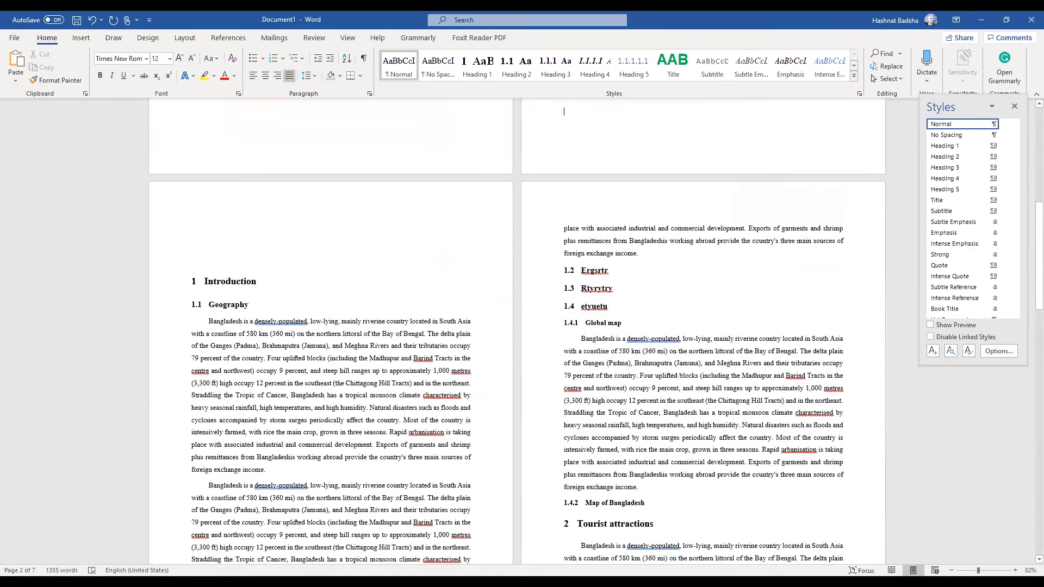
pyautogui.press('BackSpace')
pyautogui.press('BackSpace')
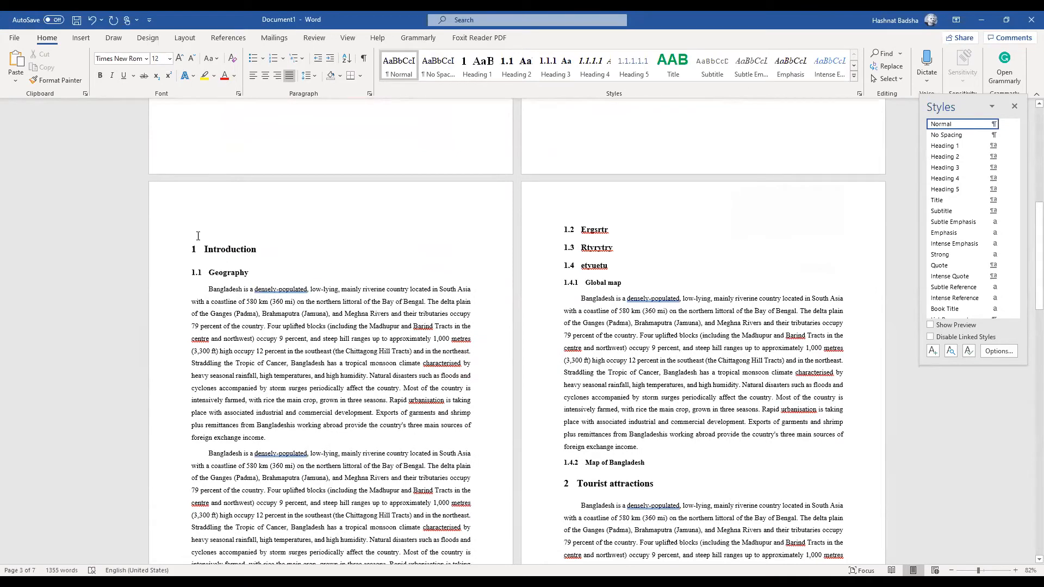
# Remove the blank paragraph above the Introduction heading and zoom the document to page width
pyautogui.press('BackSpace')
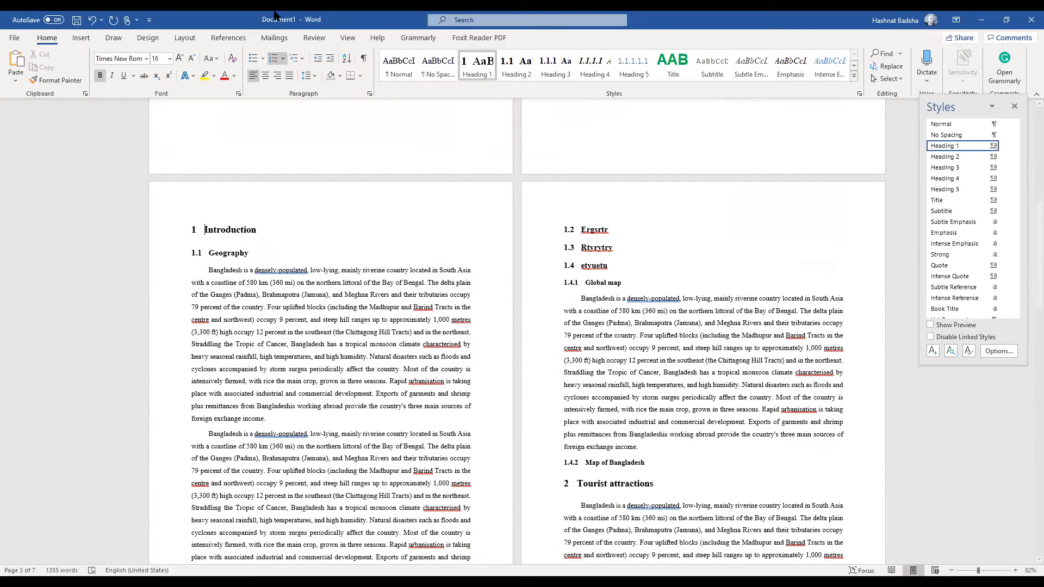
pyautogui.click(347, 38)
pyautogui.click(390, 78)
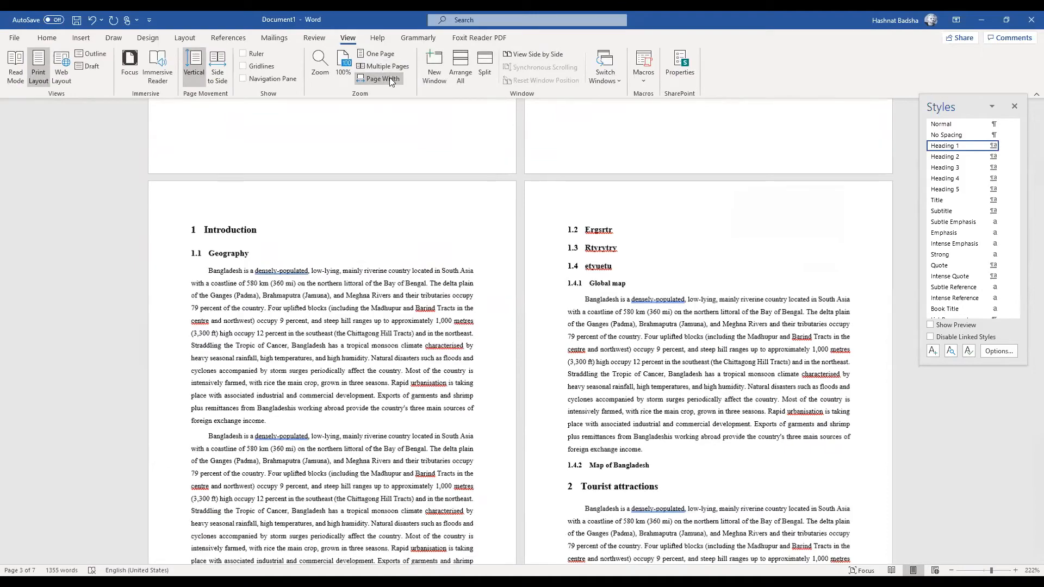
# Close the Styles pane and reduce the document zoom to 142%
pyautogui.scroll(-5, 449, 337)
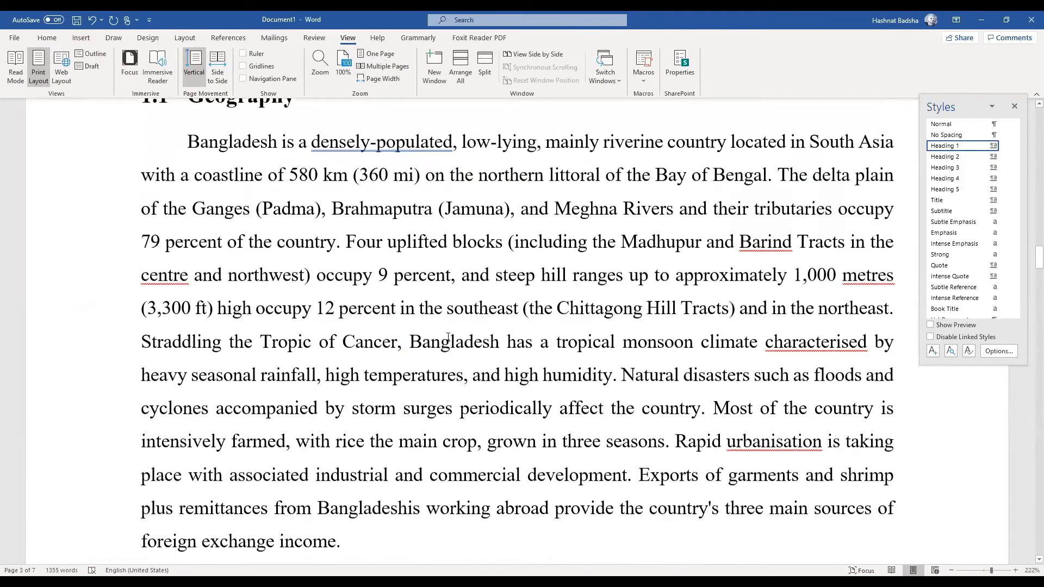
pyautogui.scroll(1, 1011, 113)
pyautogui.click(1015, 106)
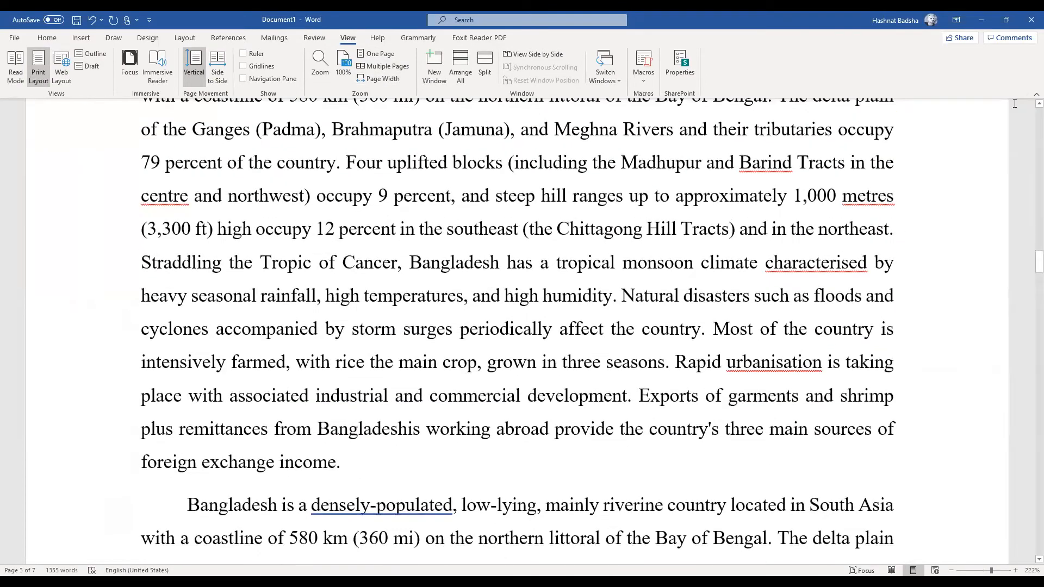
pyautogui.scroll(3, 588, 289)
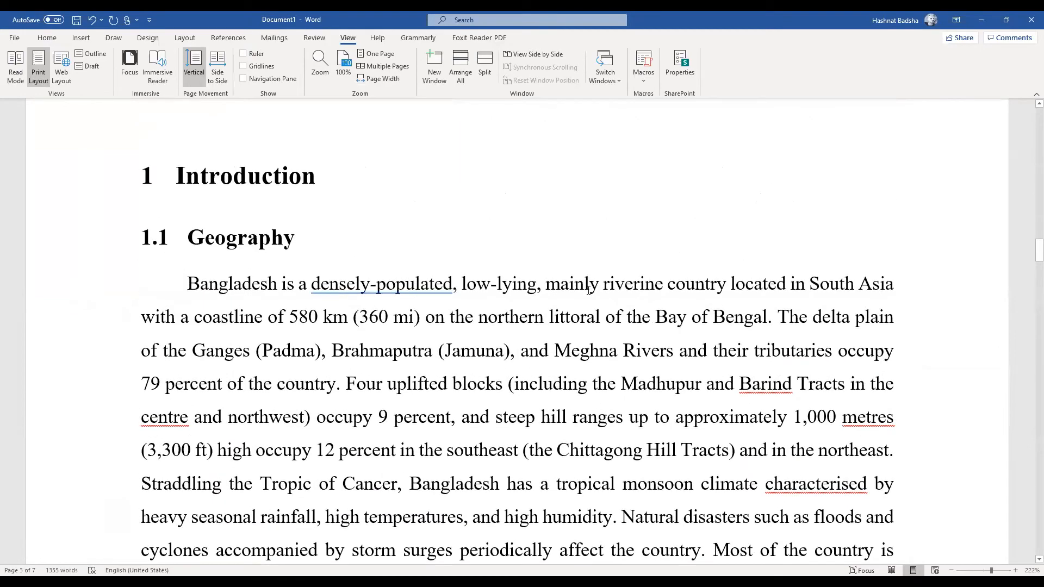
pyautogui.keyDown('ctrl'); pyautogui.scroll(-7, 592, 259); pyautogui.keyUp('ctrl')
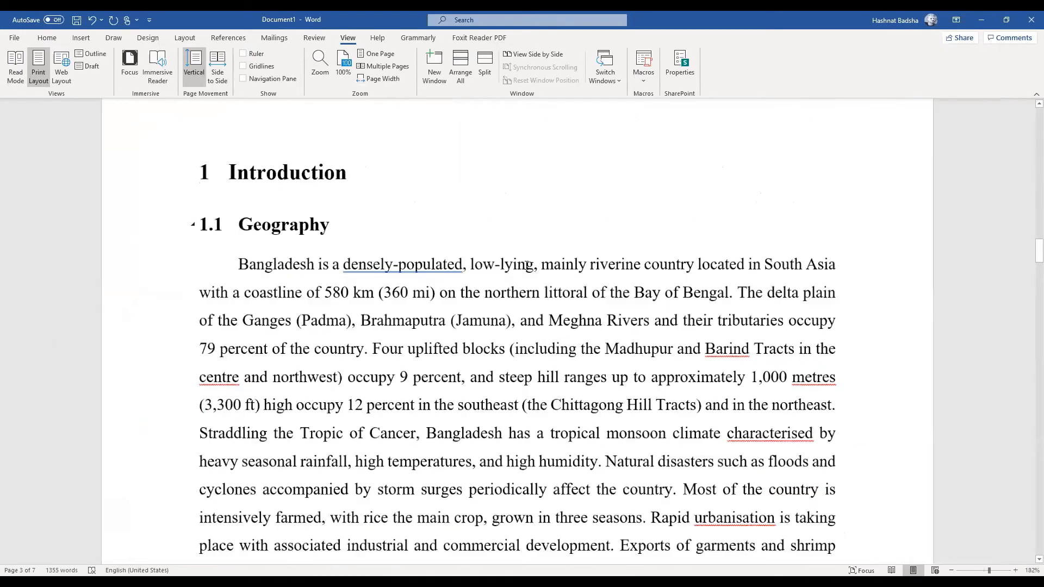
pyautogui.keyDown('ctrl'); pyautogui.scroll(-1, 379, 289); pyautogui.keyUp('ctrl')
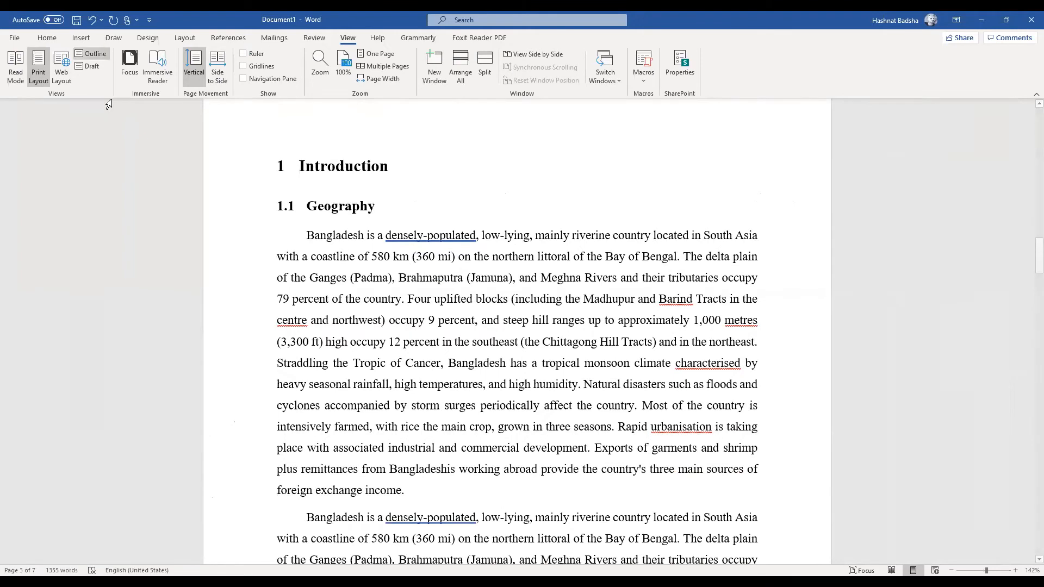
# Add body text under heading 1.2 Ergsrtr reading "Asdfedgsegfgdfhdfgh fgdhdfhfghdg dgjhrfgj", followed by the copied paragraph beginning "Bangladesh is a densely-populated"
pyautogui.click(48, 39)
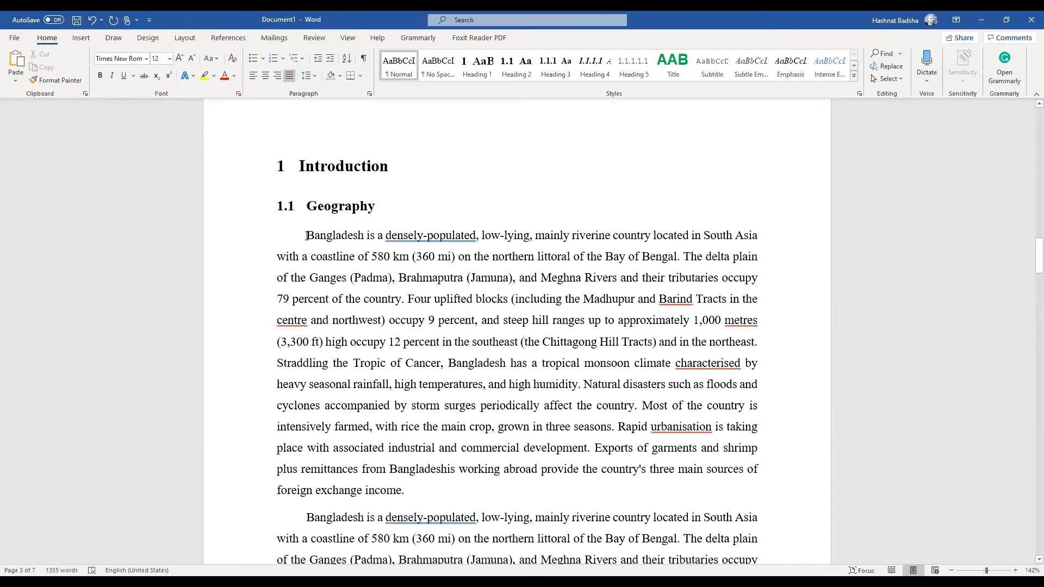
pyautogui.scroll(-5, 368, 347)
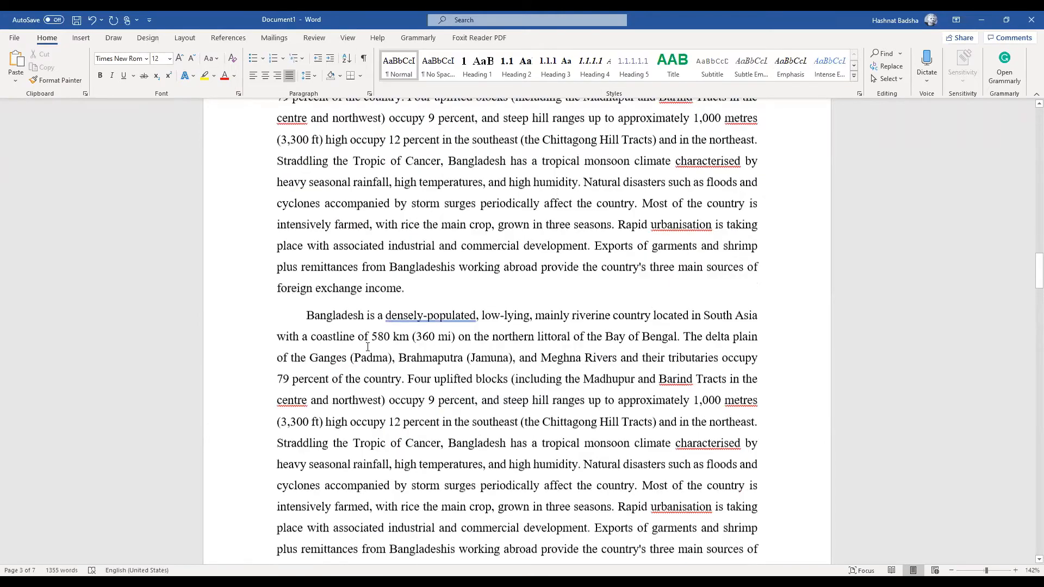
pyautogui.scroll(3, 364, 223)
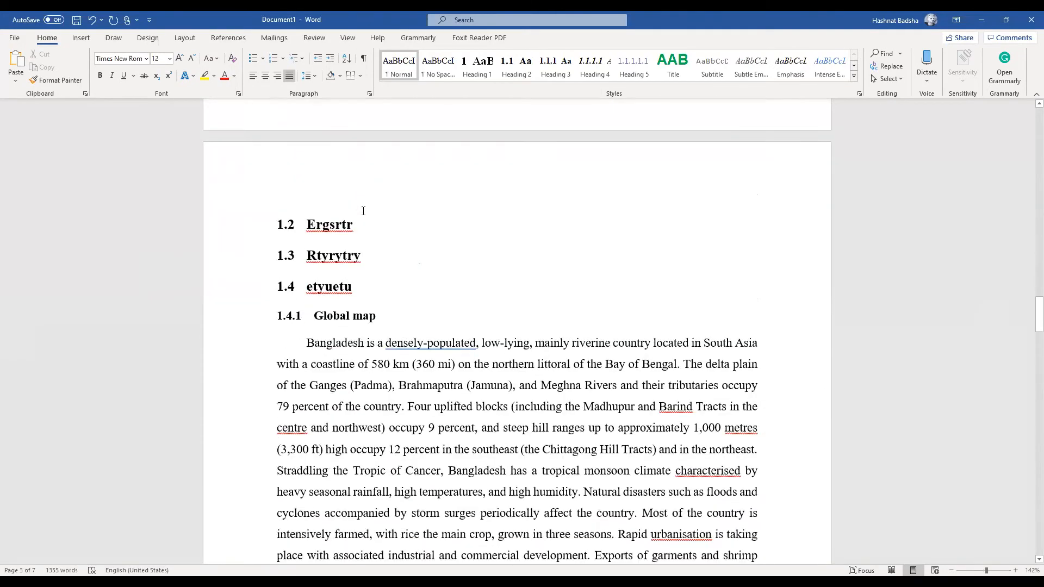
pyautogui.click(361, 197)
pyautogui.press('Return')
pyautogui.write('Asdfedgseg')
pyautogui.press('Return')
pyautogui.write('sd')
pyautogui.press('BackSpace')
pyautogui.press('BackSpace')
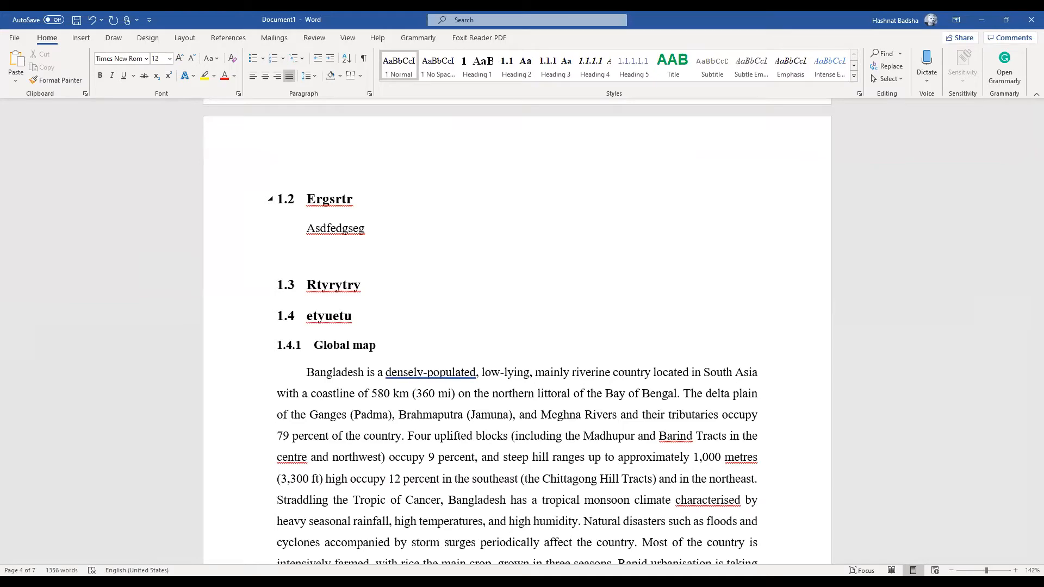
pyautogui.press('BackSpace')
pyautogui.write('fgdfhdfgh fgdhdfhfghdg dgjhrfgj')
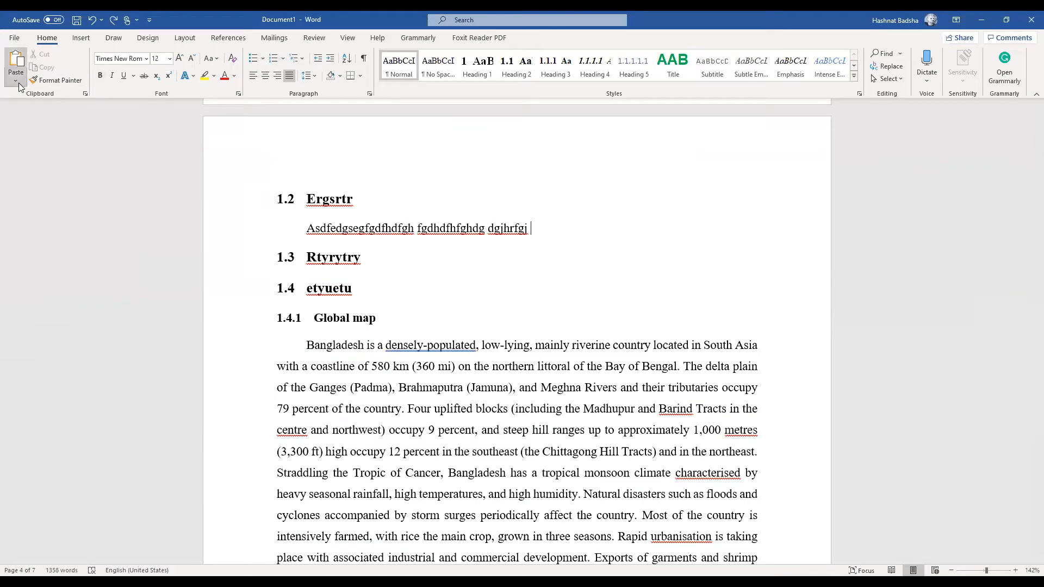
pyautogui.write("Bangladesh is a densely-populated, low-lying, mainly riverine country located in South Asia with a coastline of 580 km (360 mi) on the northern littoral of the Bay of Bengal. The delta plain of the Ganges (Padma), Brahmaputra (Jamuna), and Meghna Rivers and their tributaries occupy 79 percent of the country. Four uplifted blocks (including the Madhupur and Barind Tracts in the centre and northwest) occupy 9 percent, and steep hill ranges up to approximately 1,000 metres (3,300 ft) high occupy 12 percent in the southeast (the Chittagong Hill Tracts) and in the northeast. Straddling the Tropic of Cancer, Bangladesh has a tropical monsoon climate characterised by heavy seasonal rainfall, high temperatures, and high humidity. Natural disasters such as floods and cyclones accompanied by storm surges periodically affect the country. Most of the country is intensively farmed, with rice the main crop, grown in three seasons. Rapid urbanisation is taking place with associated industrial and commercial development. Exports of garments and shrimp plus remittances from Bangladeshis working abroad provide the country's three main sources of foreign exchange income.")
# Examine the cover page, the page numbers in the table of contents and the pages where the numbered headings start
pyautogui.scroll(10, 482, 417)
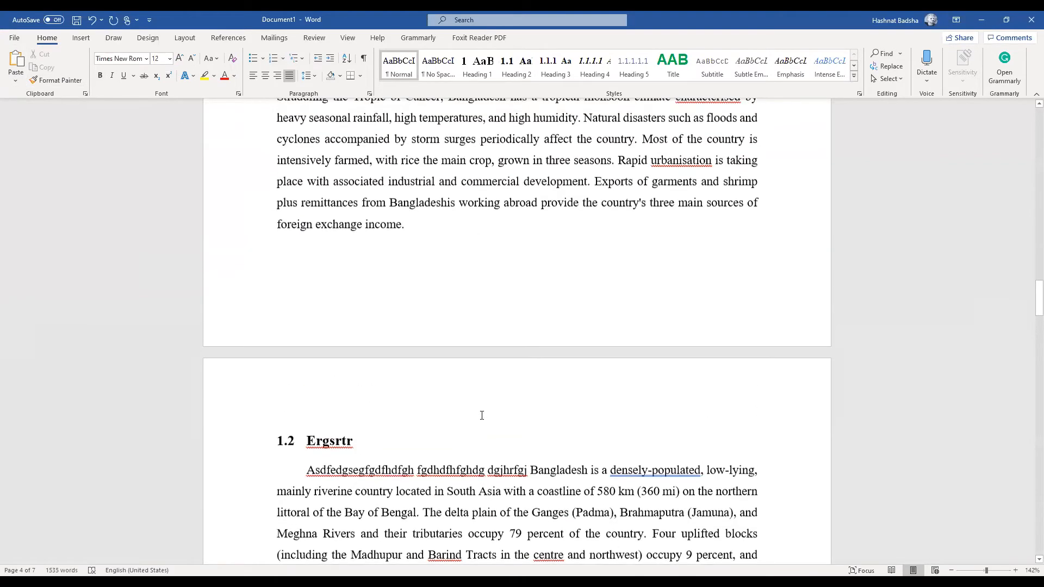
pyautogui.scroll(15, 482, 416)
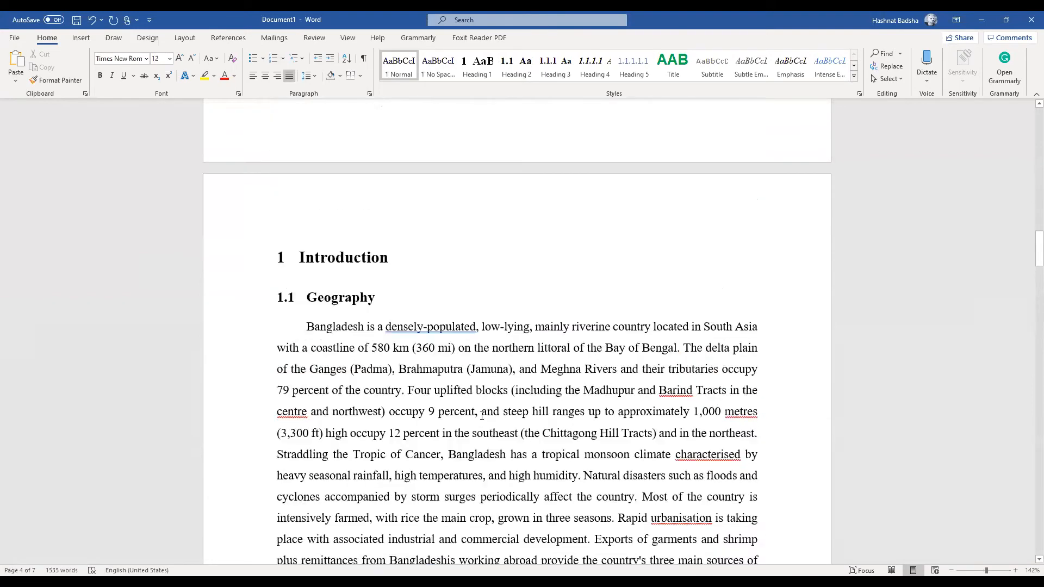
pyautogui.scroll(1, 482, 417)
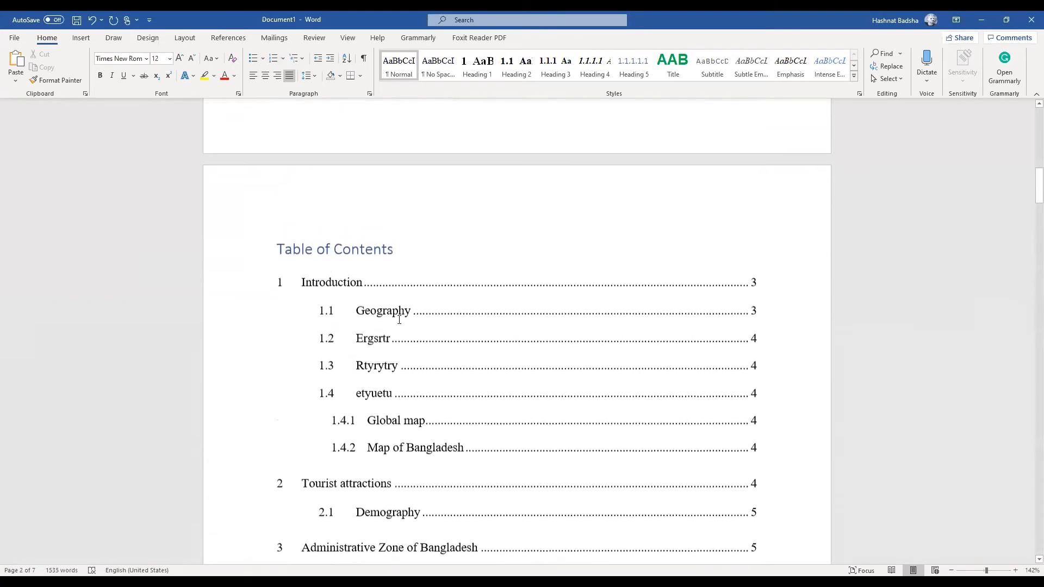
pyautogui.click(398, 352)
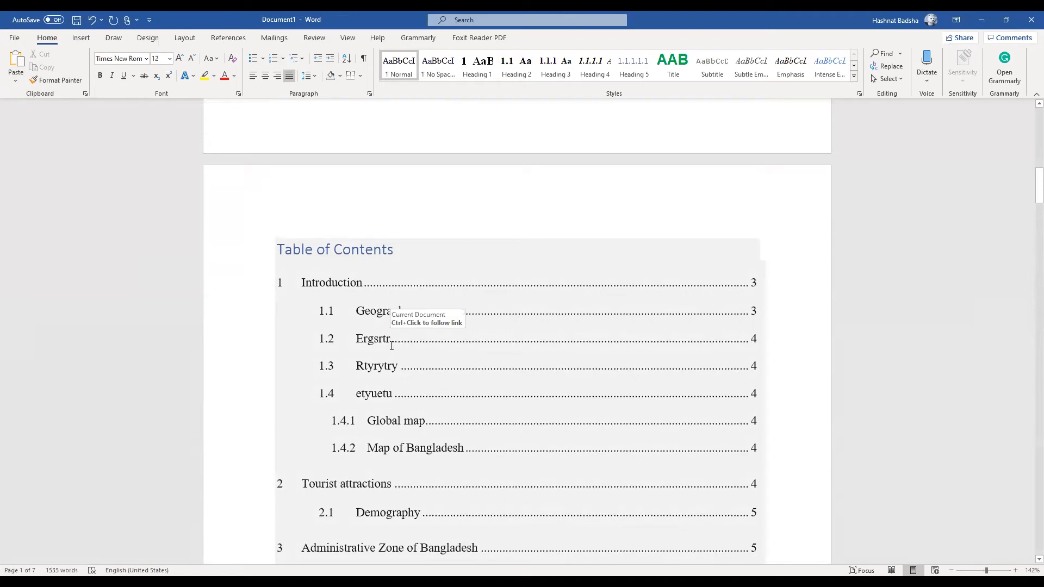
pyautogui.scroll(1, 509, 296)
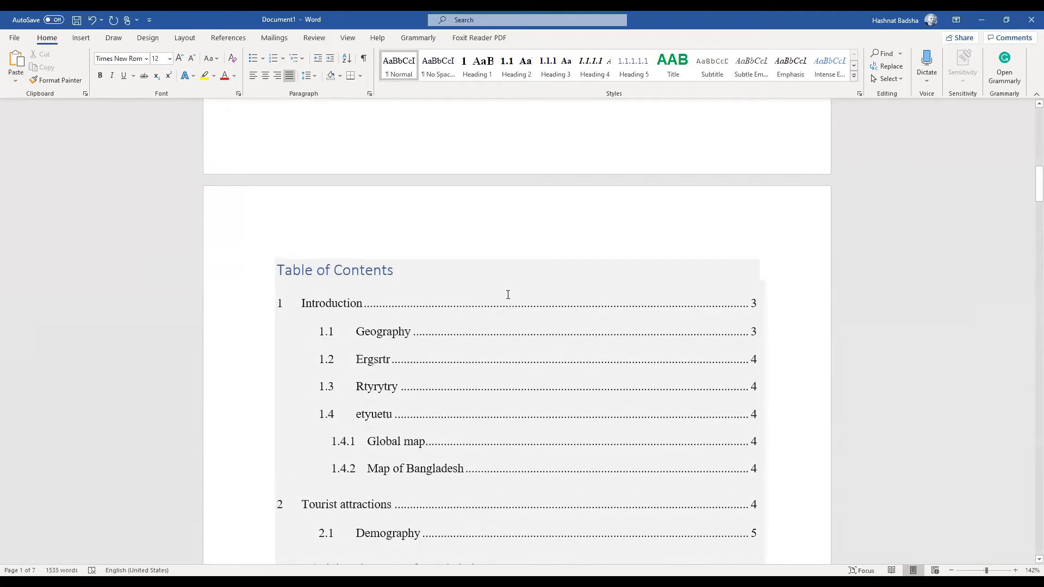
pyautogui.scroll(-6, 509, 295)
pyautogui.scroll(2, 508, 294)
pyautogui.scroll(8, 508, 295)
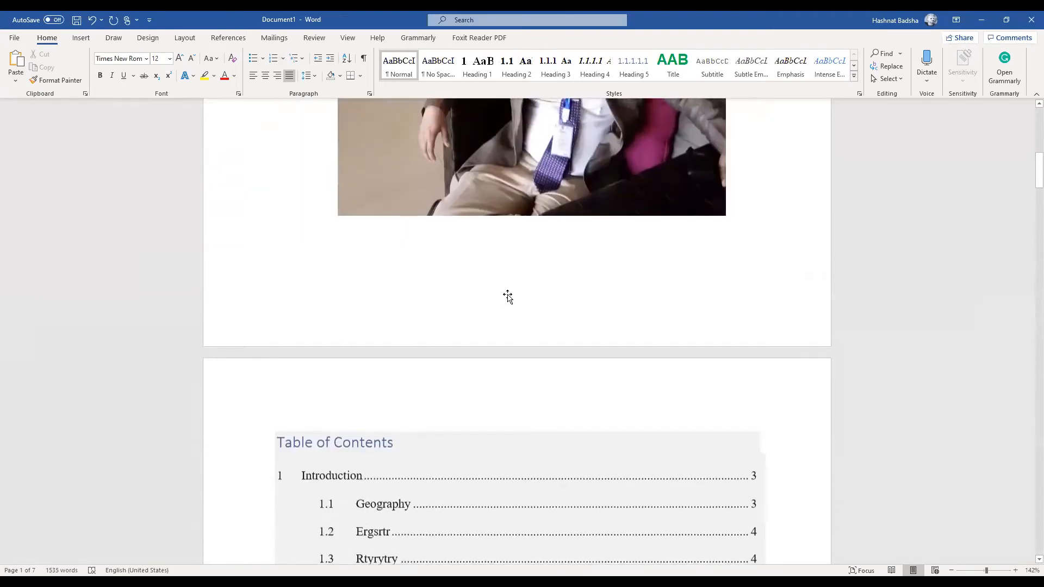
pyautogui.scroll(-4, 508, 294)
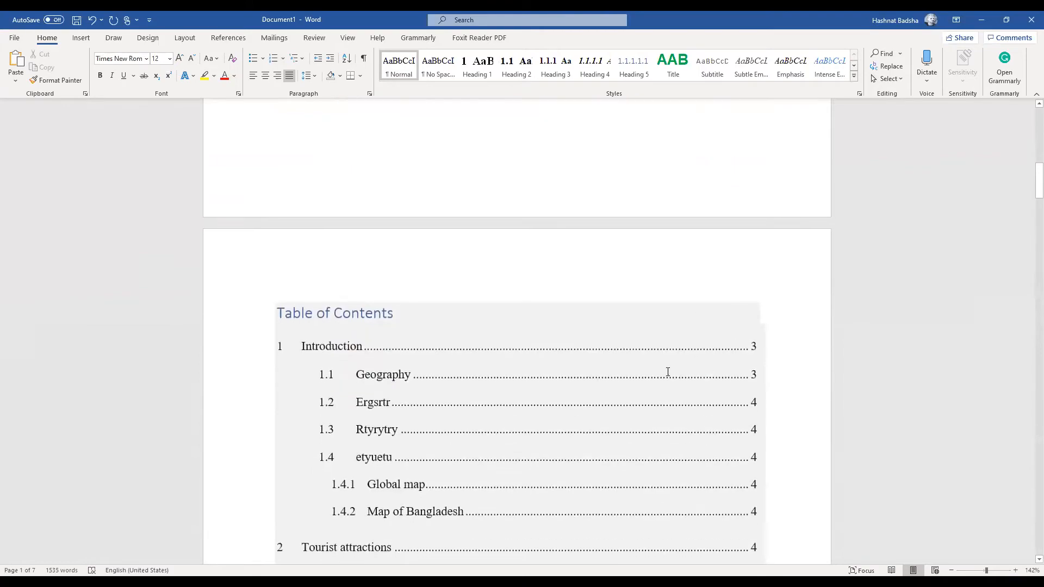
pyautogui.scroll(-15, 563, 399)
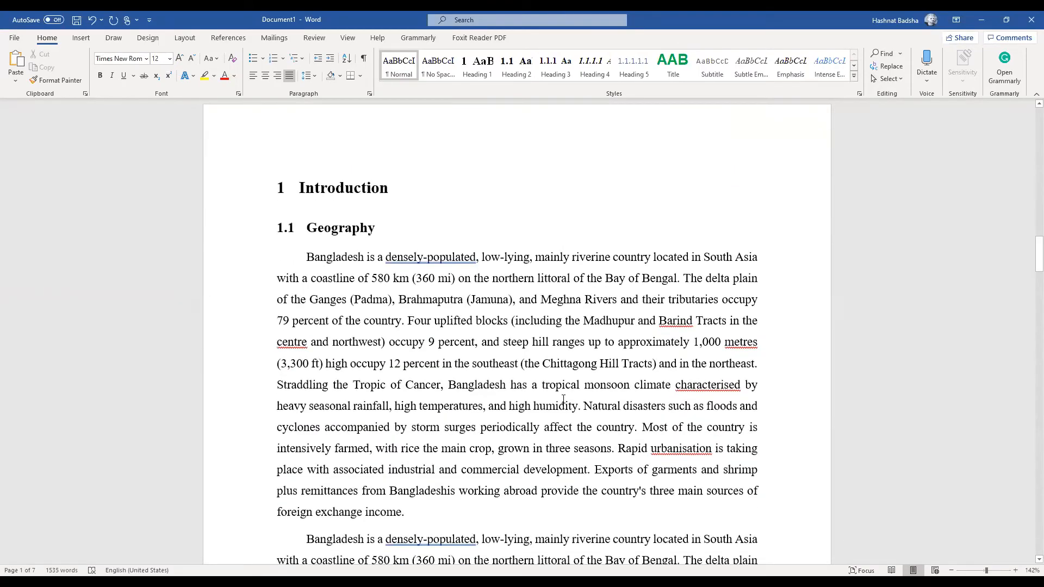
pyautogui.scroll(-7, 564, 400)
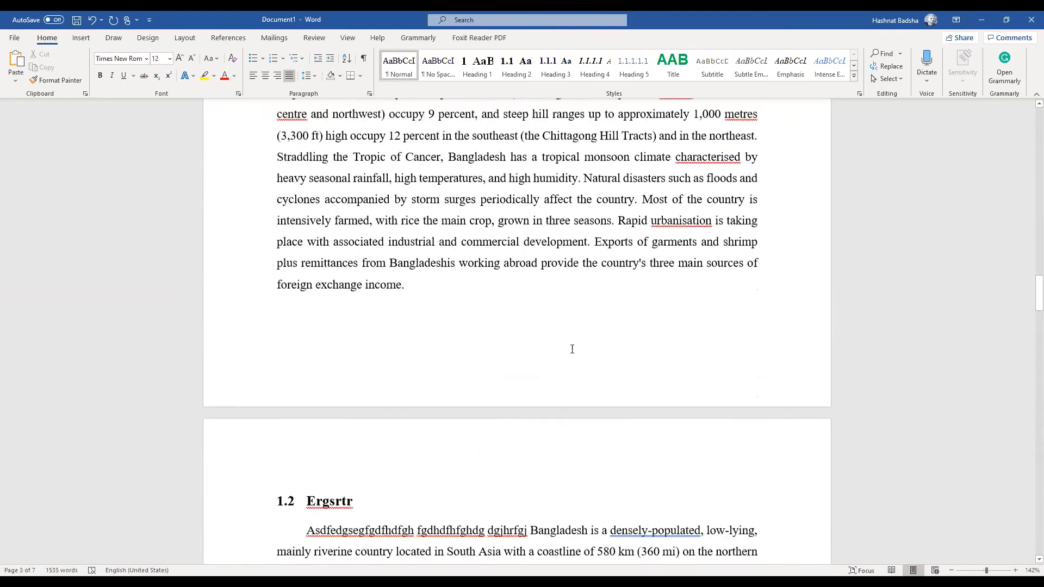
pyautogui.scroll(9, 572, 349)
pyautogui.scroll(12, 572, 349)
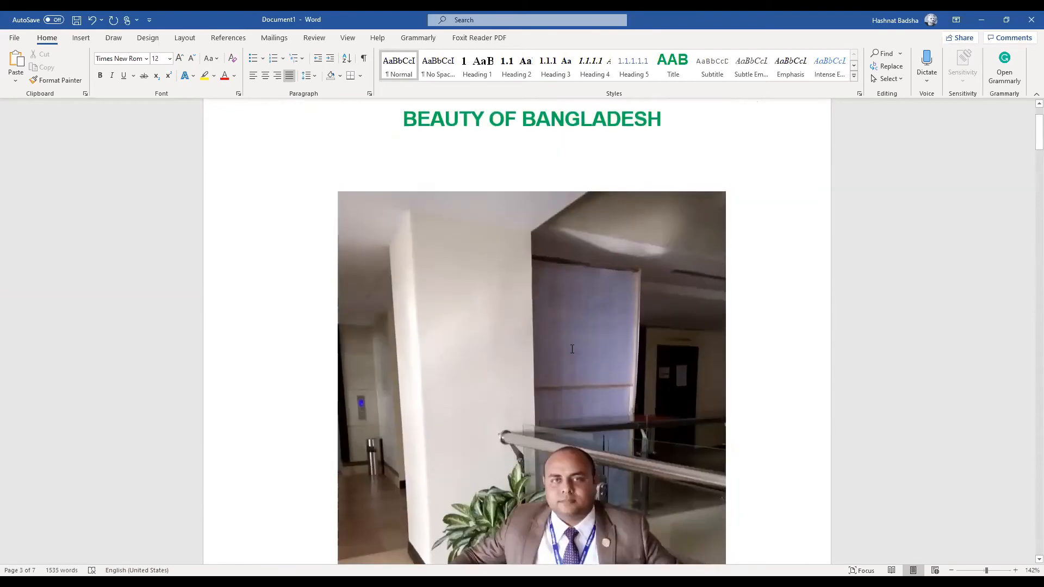
pyautogui.scroll(-6, 571, 350)
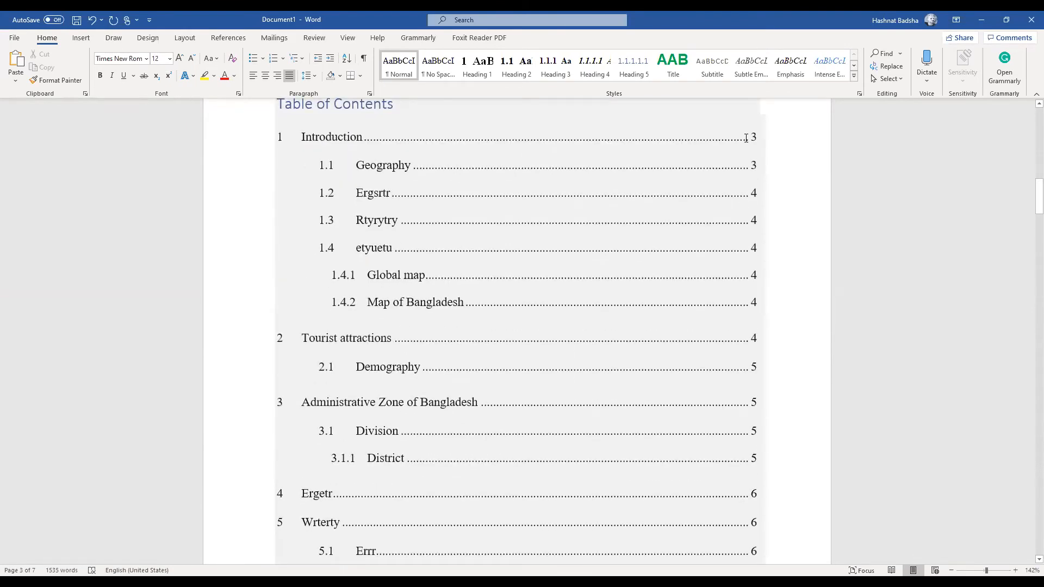
pyautogui.click(754, 137)
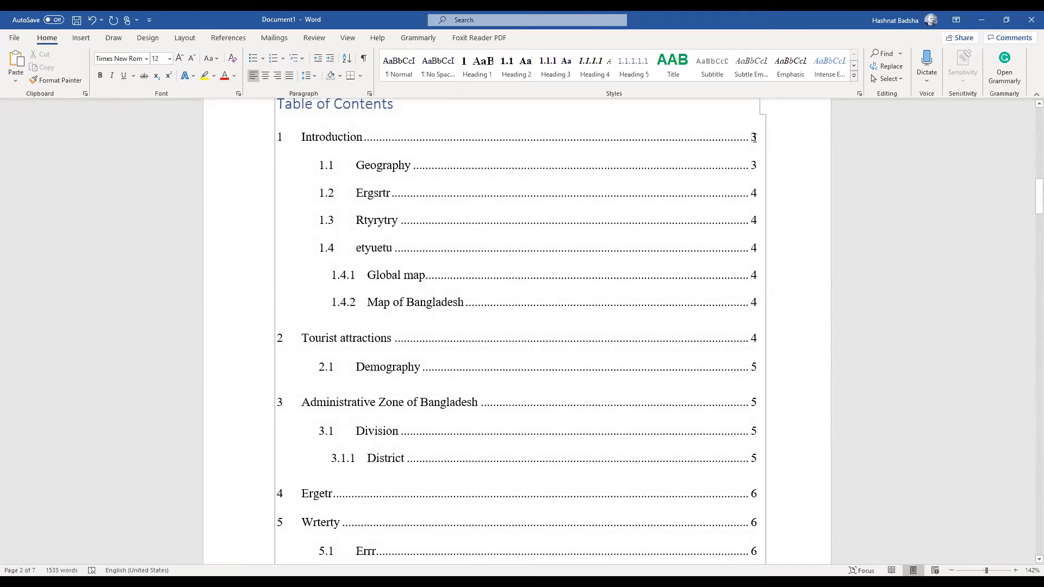
pyautogui.scroll(-9, 754, 137)
pyautogui.scroll(2, 755, 138)
pyautogui.scroll(15, 755, 138)
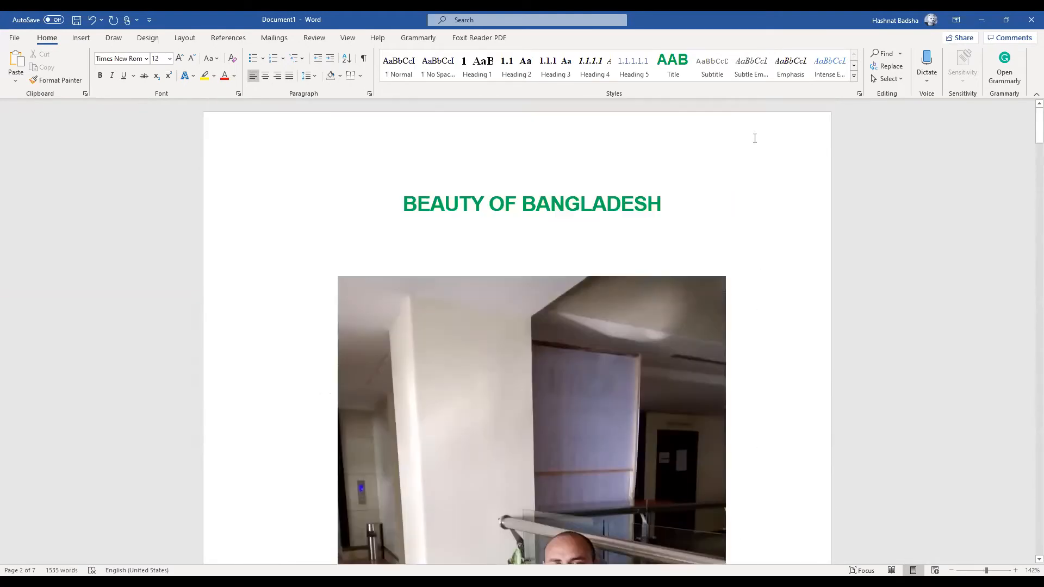
pyautogui.scroll(-5, 755, 138)
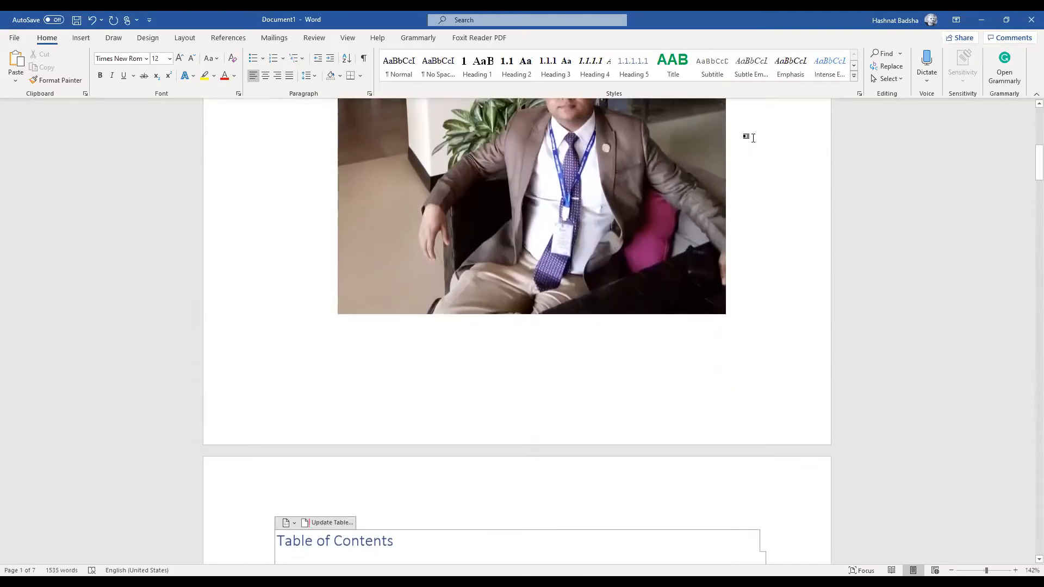
pyautogui.click(749, 136)
pyautogui.rightClick(754, 138)
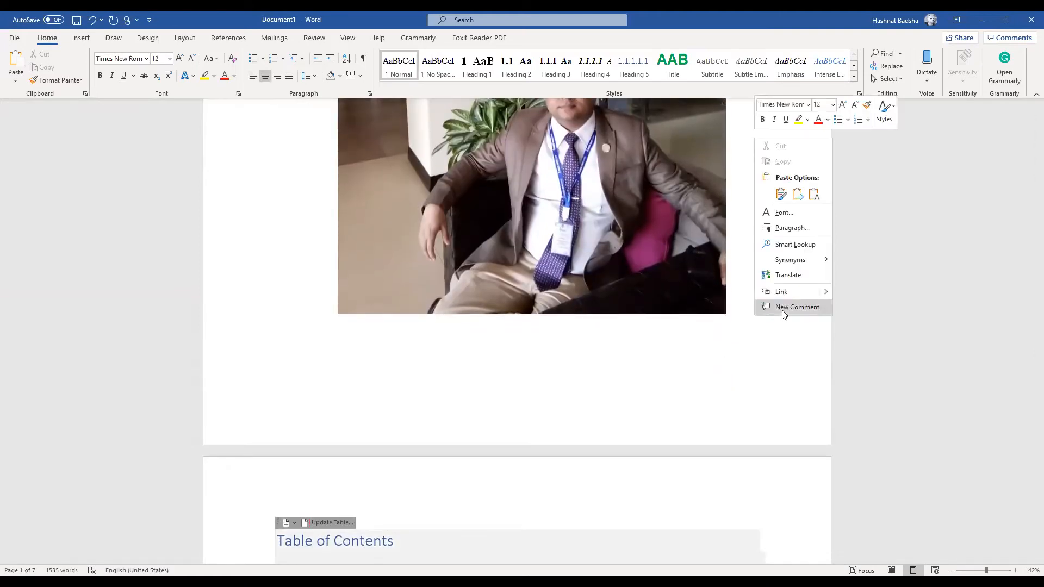
pyautogui.click(783, 310)
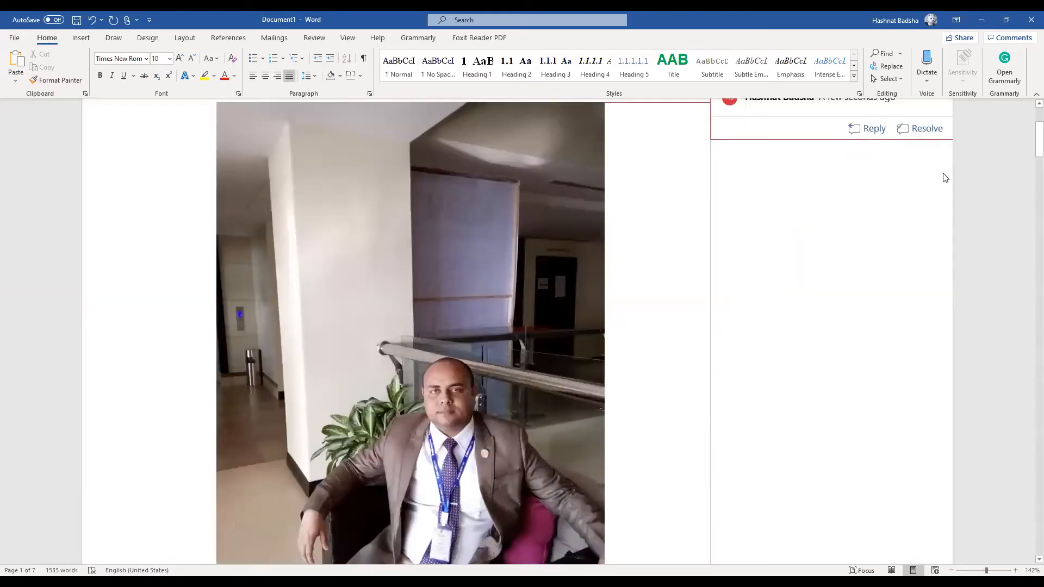
pyautogui.click(929, 211)
pyautogui.scroll(3, 929, 212)
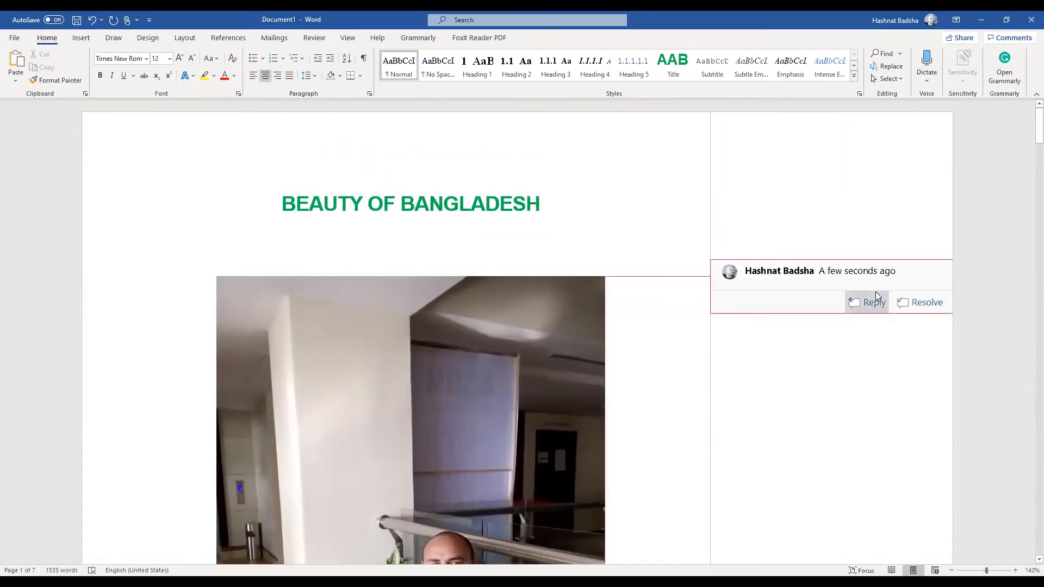
pyautogui.click(875, 299)
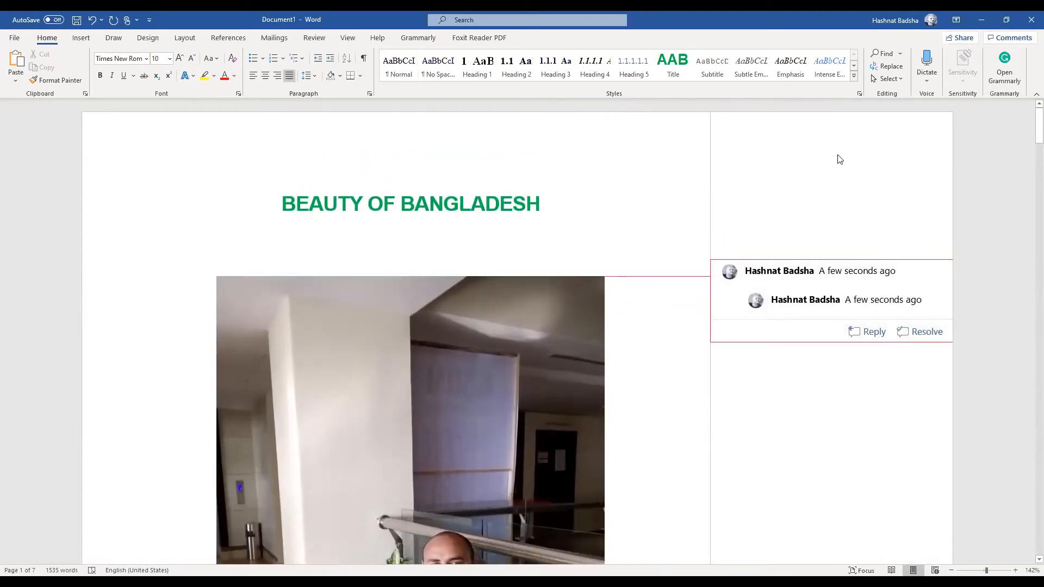
pyautogui.hotkey('ctrl', 'z')
pyautogui.hotkey('ctrl', 'z')
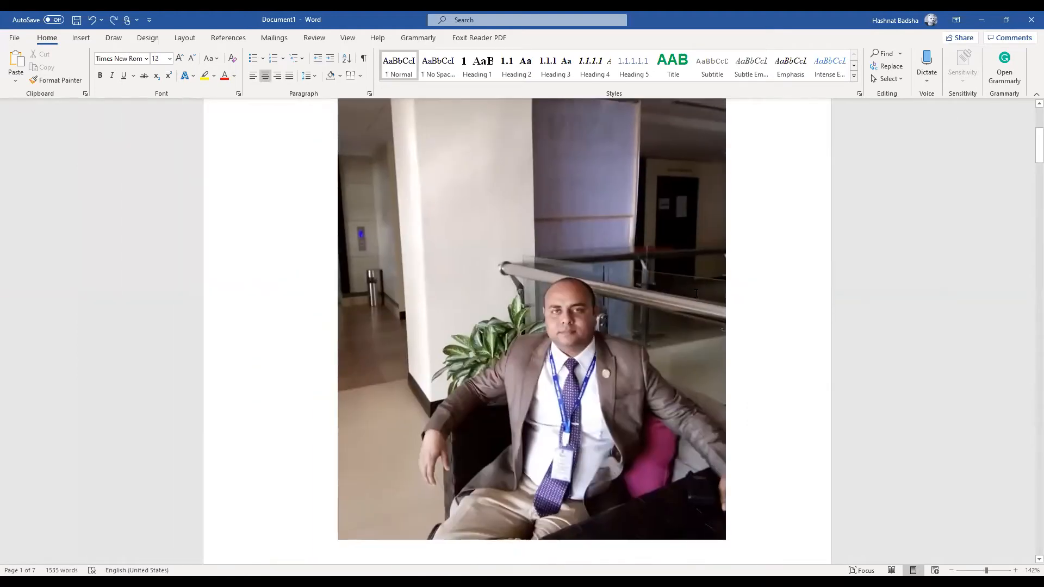
# Delete the picture below the Beauty of Bangladesh title on the cover page
pyautogui.scroll(-5, 696, 293)
pyautogui.scroll(4, 695, 295)
pyautogui.scroll(-2, 723, 288)
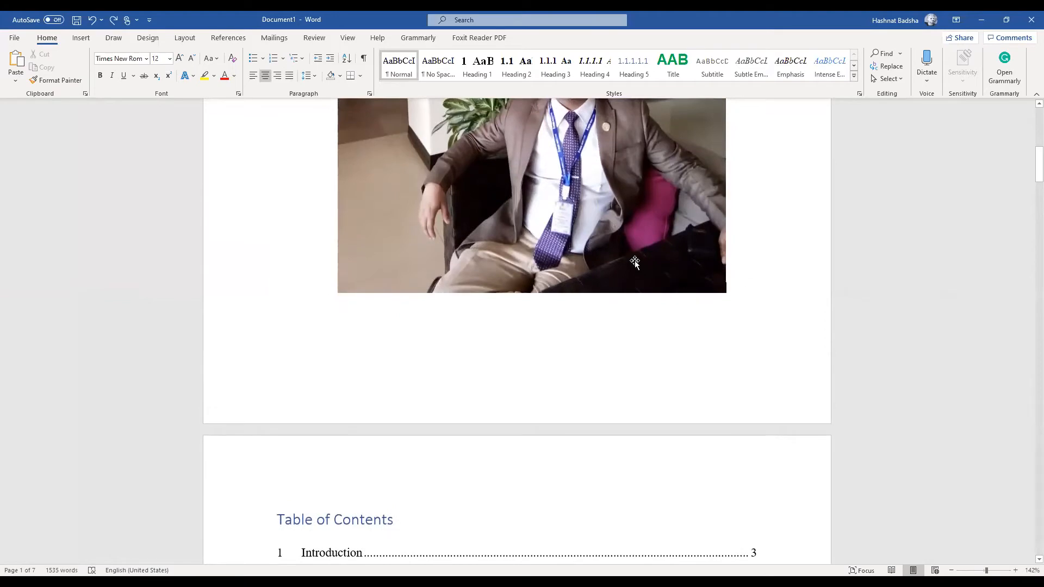
pyautogui.click(445, 229)
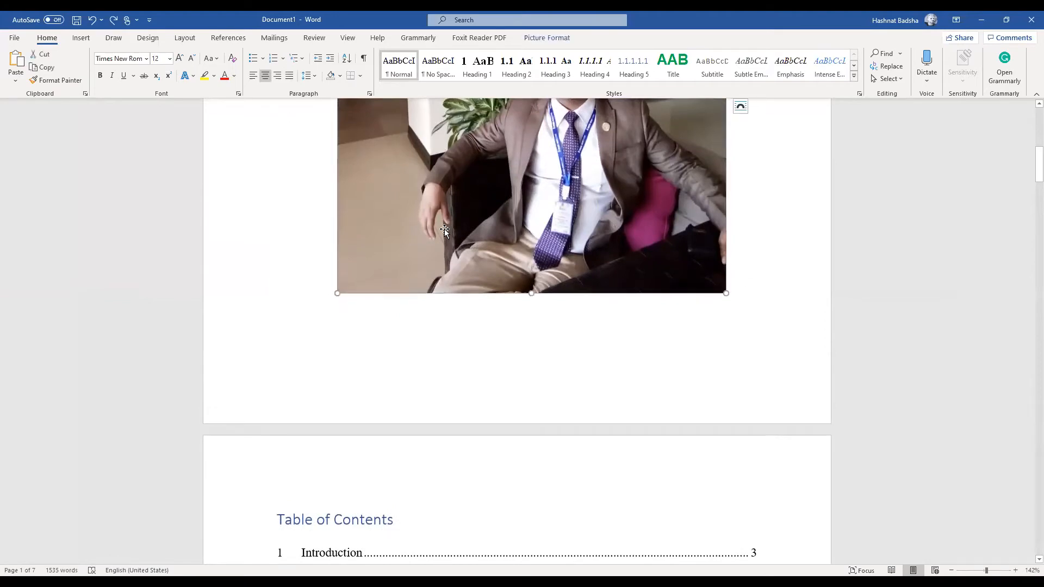
pyautogui.press('Delete')
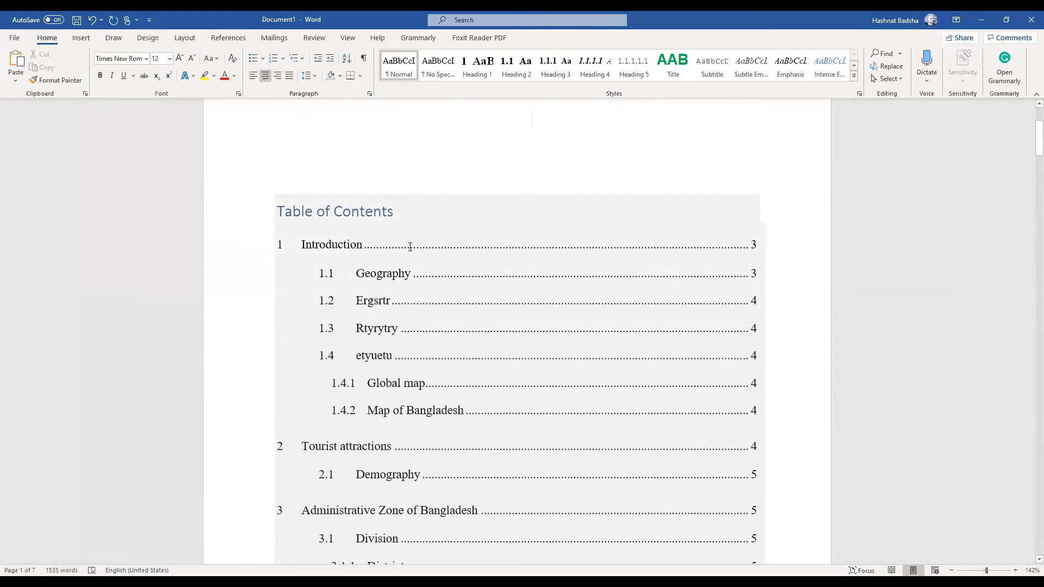
pyautogui.scroll(3, 341, 281)
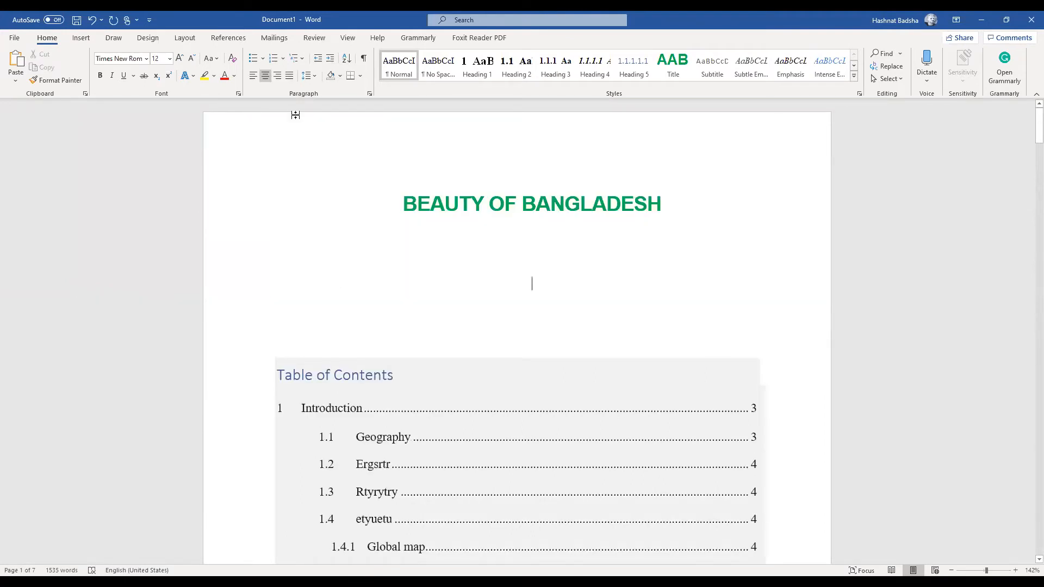
# Add empty lines below the cover page title until the table of contents starts on the second page
pyautogui.press('Return')
pyautogui.press('Return')
pyautogui.press('Return')
pyautogui.press('Return')
pyautogui.press('Return')
pyautogui.press('Return')
pyautogui.press('Return')
pyautogui.press('Return')
pyautogui.press('Return')
pyautogui.press('Return')
pyautogui.press('Return')
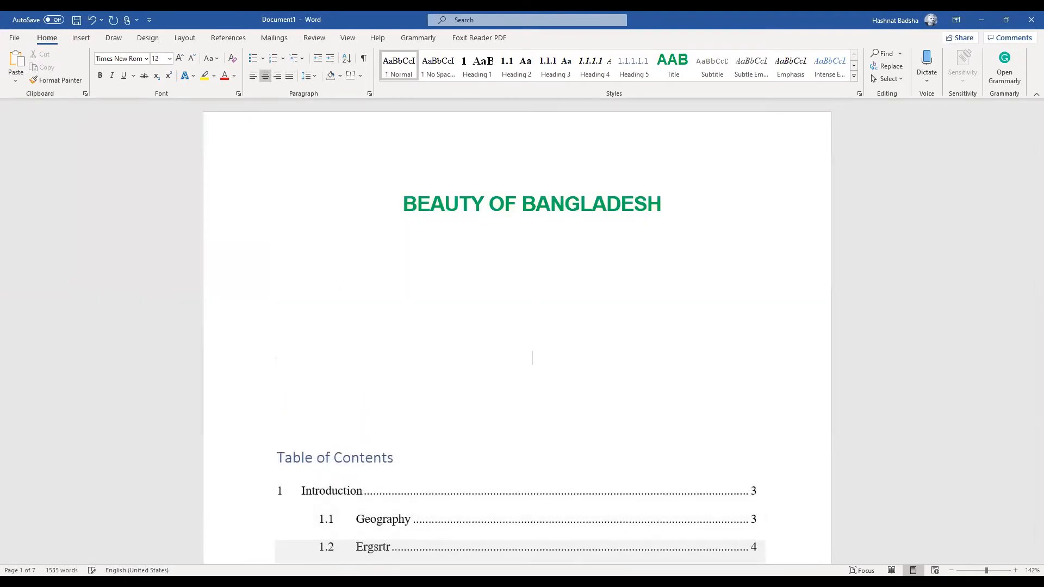
pyautogui.scroll(-4, 517, 332)
pyautogui.scroll(3, 517, 332)
pyautogui.scroll(-3, 517, 331)
pyautogui.press('Return')
pyautogui.press('Return')
pyautogui.scroll(4, 517, 332)
pyautogui.scroll(-5, 516, 332)
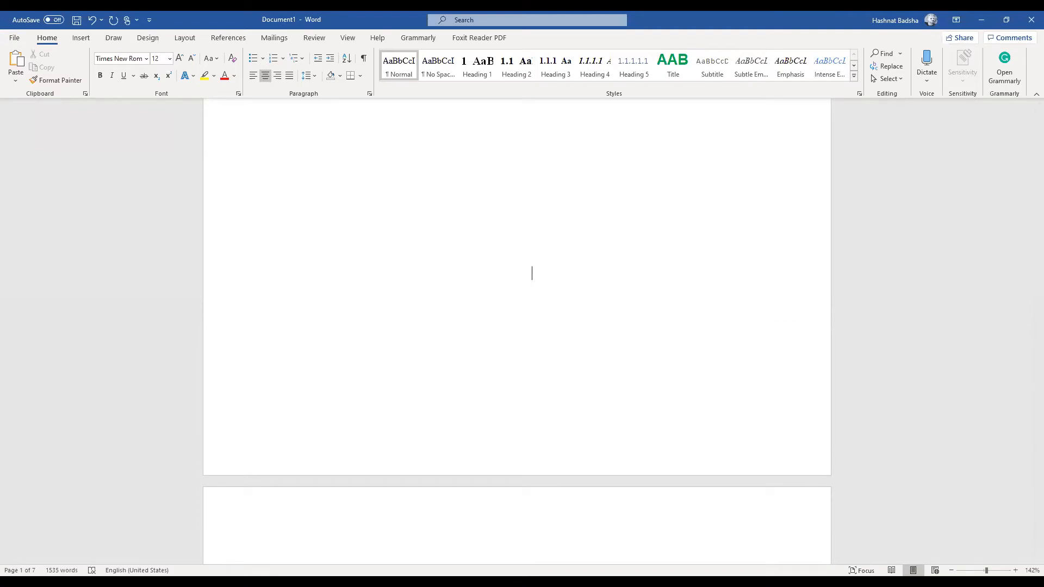
pyautogui.scroll(2, 516, 332)
pyautogui.scroll(-3, 517, 332)
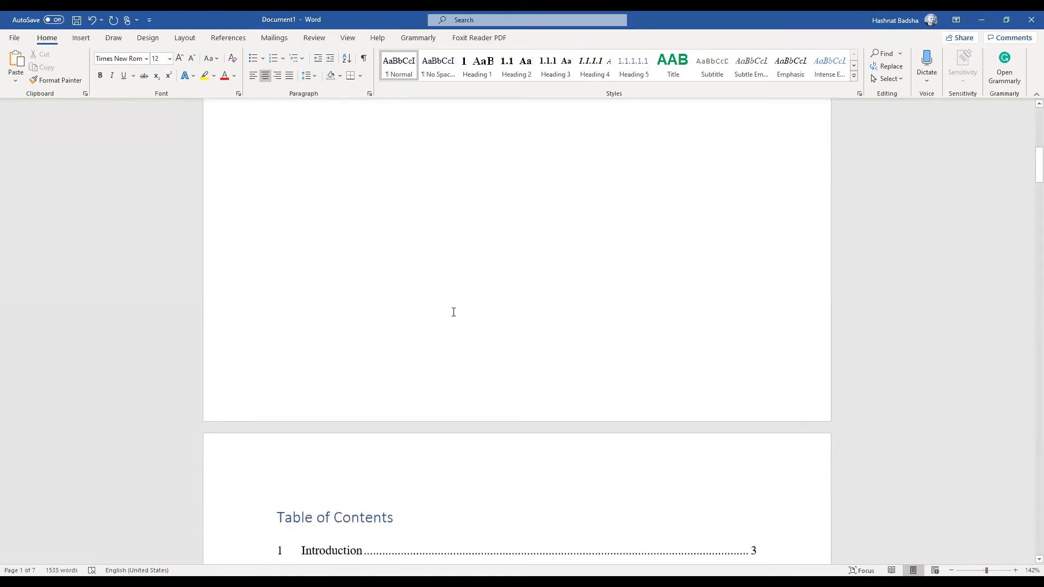
# Insert a Next Page section break between the cover page and the table of contents
pyautogui.scroll(9, 454, 312)
pyautogui.scroll(-13, 454, 312)
pyautogui.scroll(3, 545, 218)
pyautogui.click(532, 212)
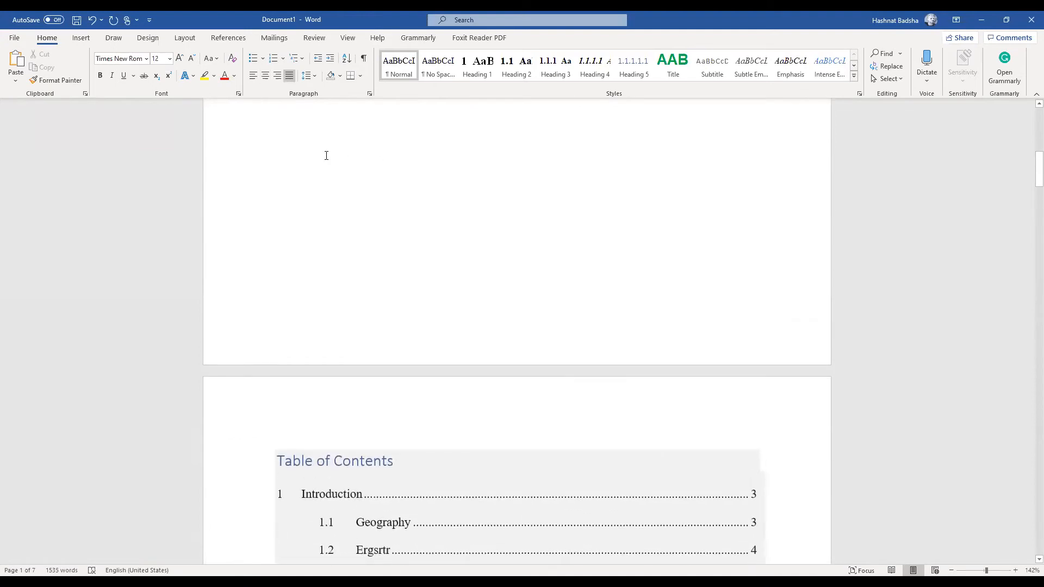
pyautogui.click(181, 43)
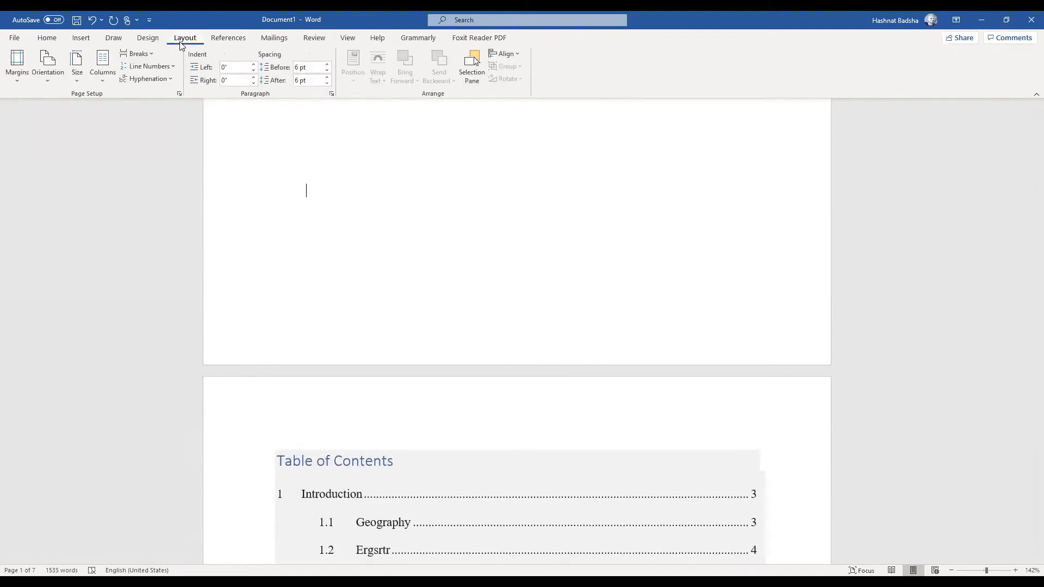
pyautogui.click(155, 54)
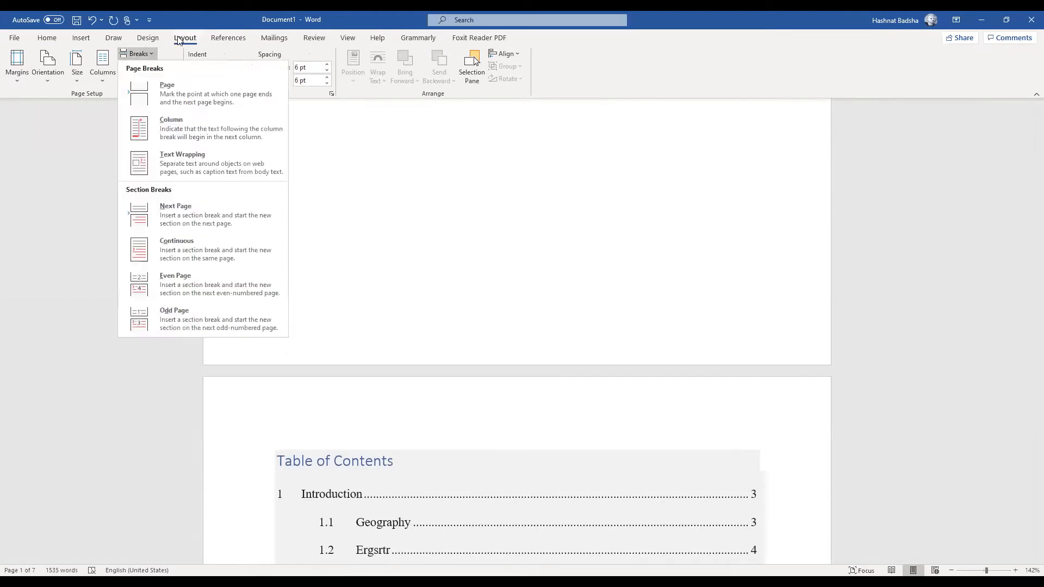
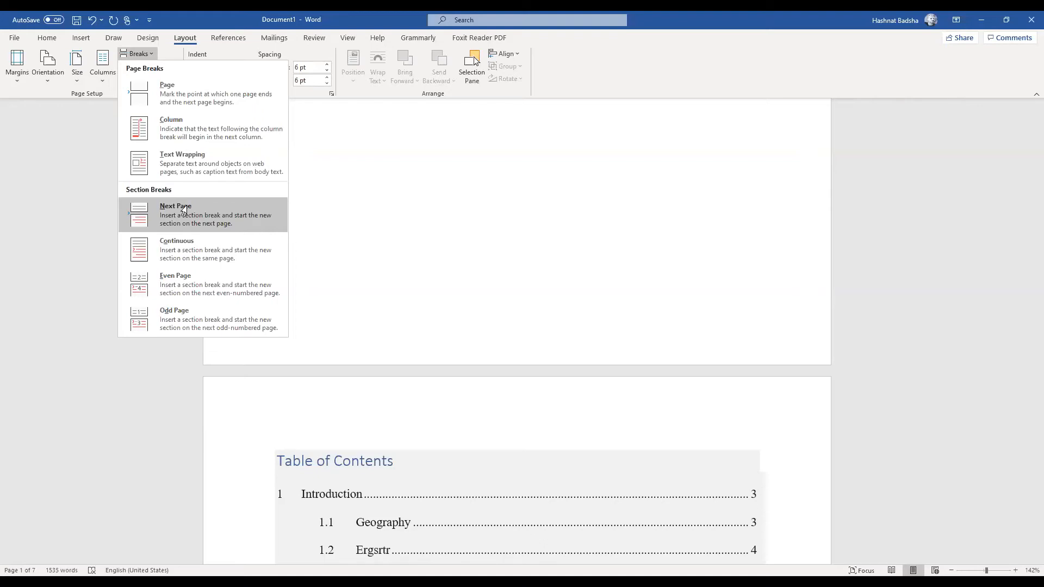
pyautogui.click(187, 206)
# Remove an empty line above heading 1 Introduction and insert a Next Page section break after the last table of contents entry
pyautogui.scroll(-6, 325, 359)
pyautogui.scroll(-10, 415, 244)
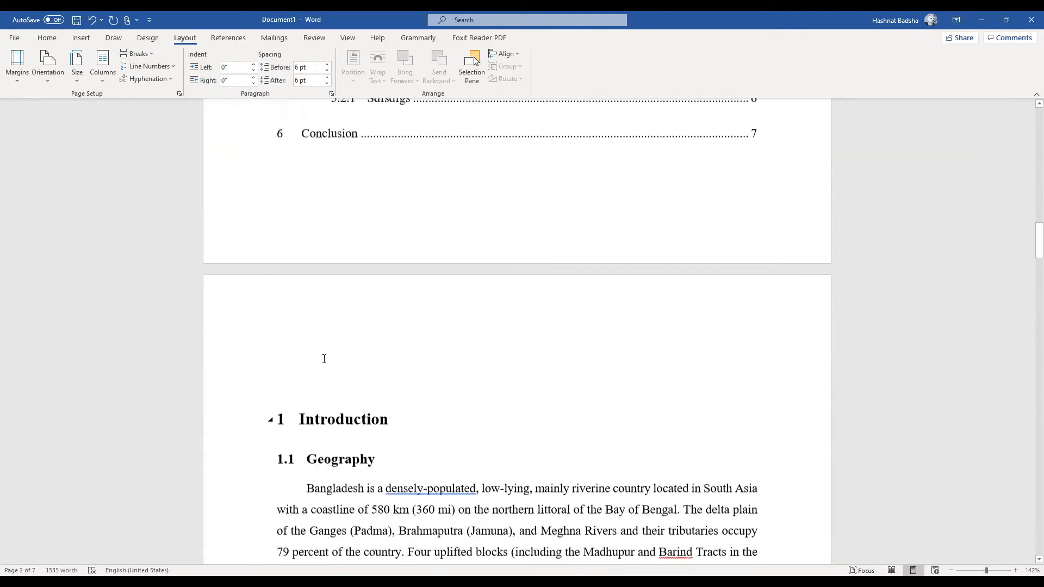
pyautogui.scroll(4, 415, 245)
pyautogui.click(721, 270)
pyautogui.click(802, 273)
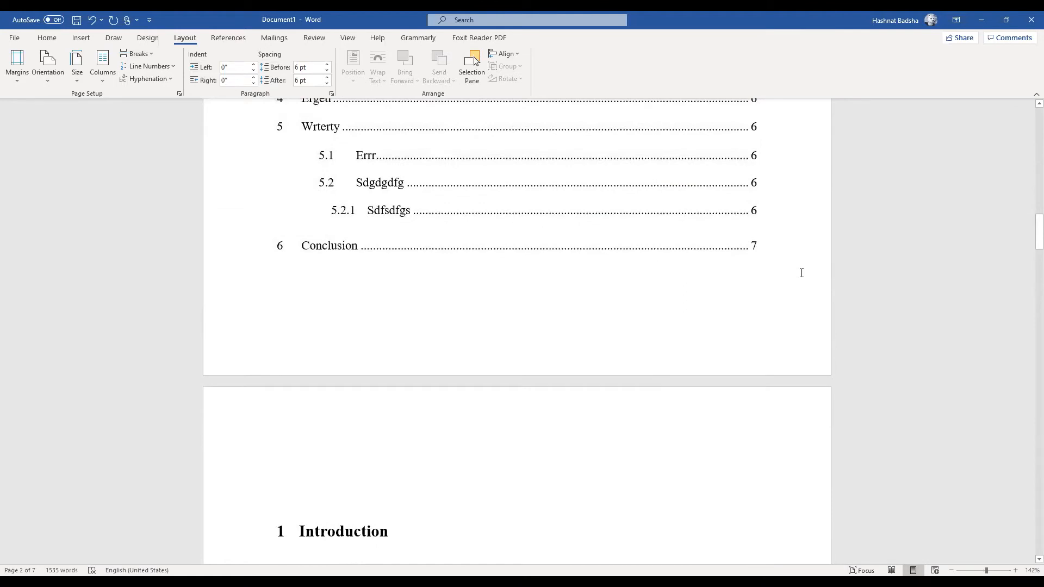
pyautogui.click(408, 472)
pyautogui.press('BackSpace')
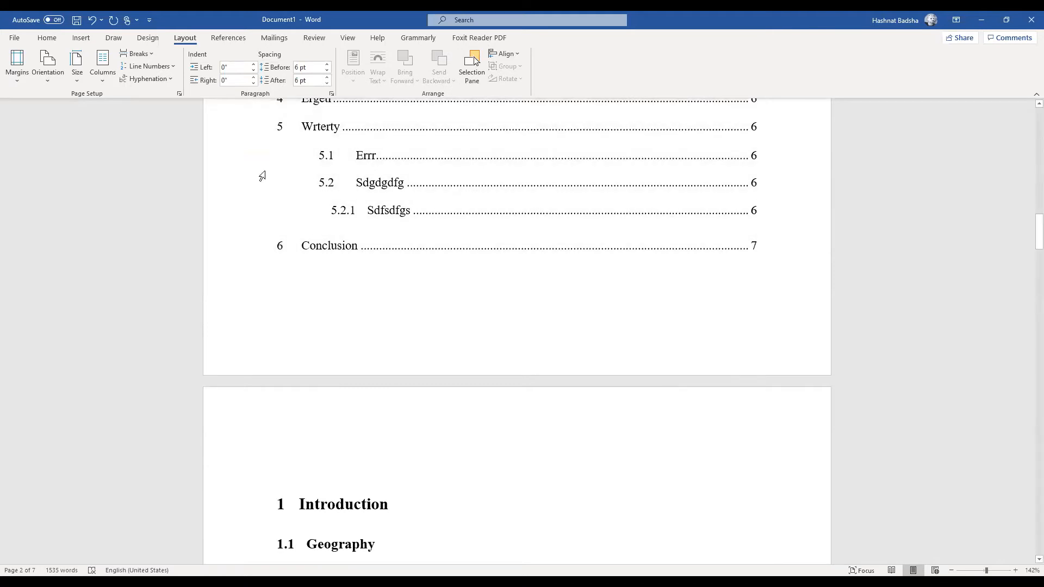
pyautogui.click(152, 54)
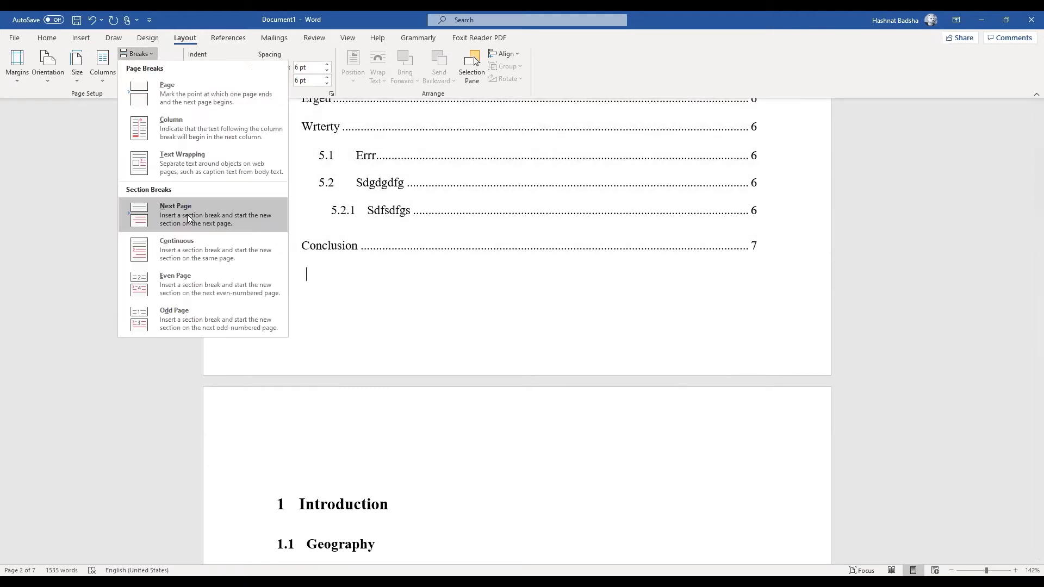
pyautogui.click(189, 219)
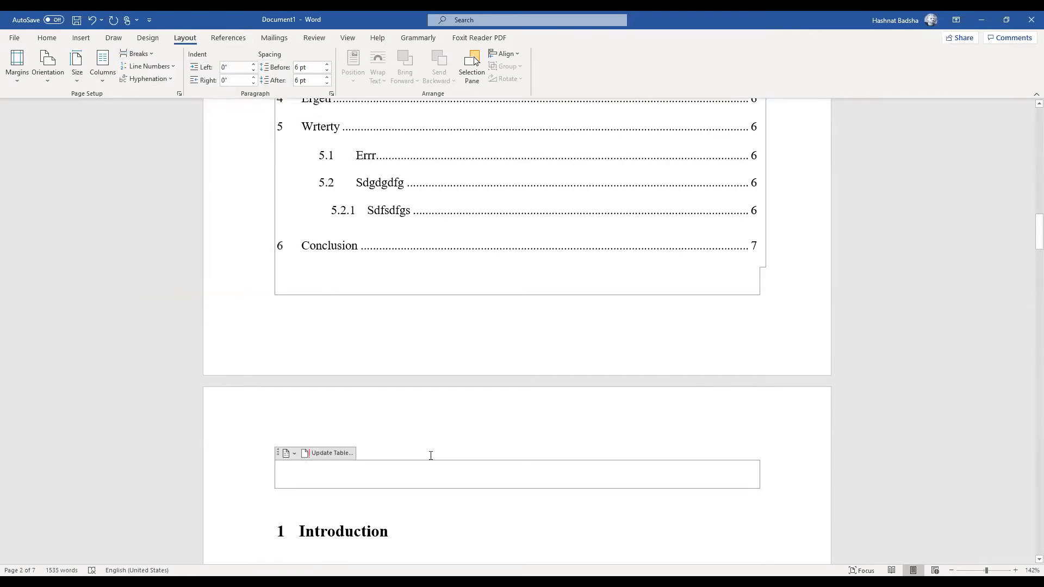
# Open the header for editing and examine the section labels in the headers and footers of the cover, contents and body pages
pyautogui.scroll(-2, 431, 456)
pyautogui.scroll(8, 431, 456)
pyautogui.scroll(7, 431, 456)
pyautogui.scroll(3, 406, 256)
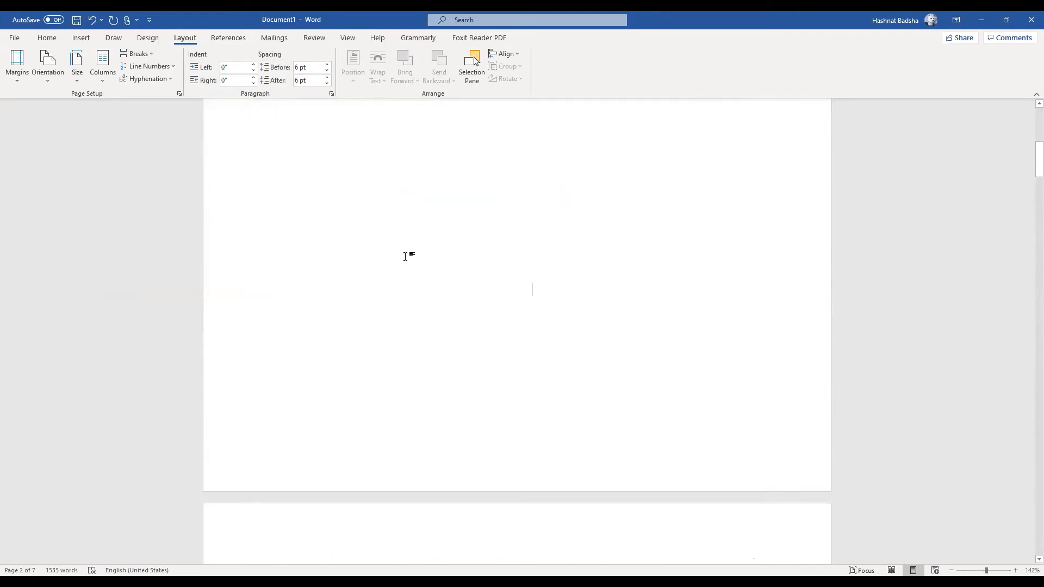
pyautogui.scroll(-5, 406, 257)
pyautogui.doubleClick(433, 224)
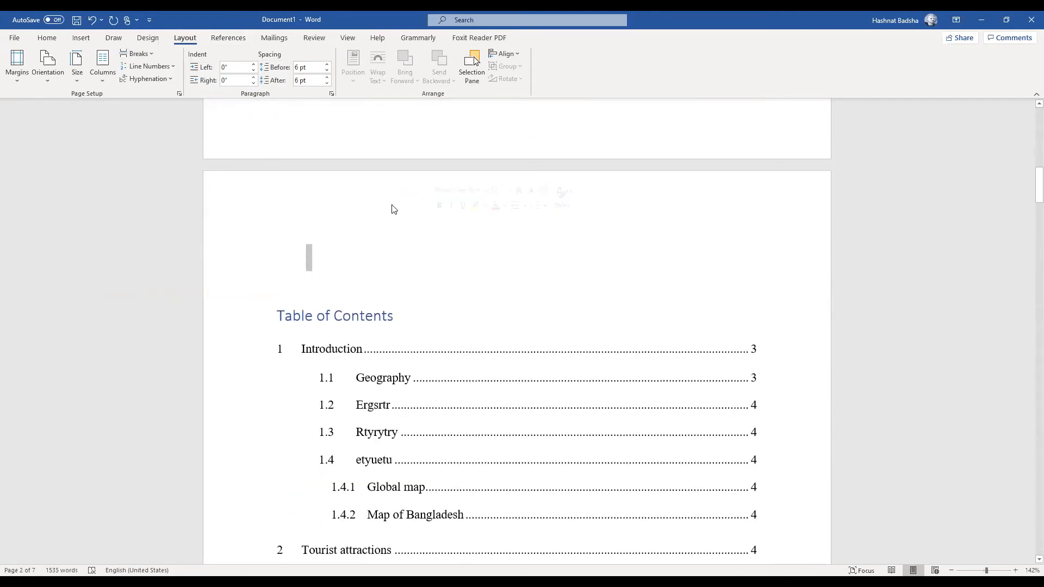
pyautogui.doubleClick(390, 190)
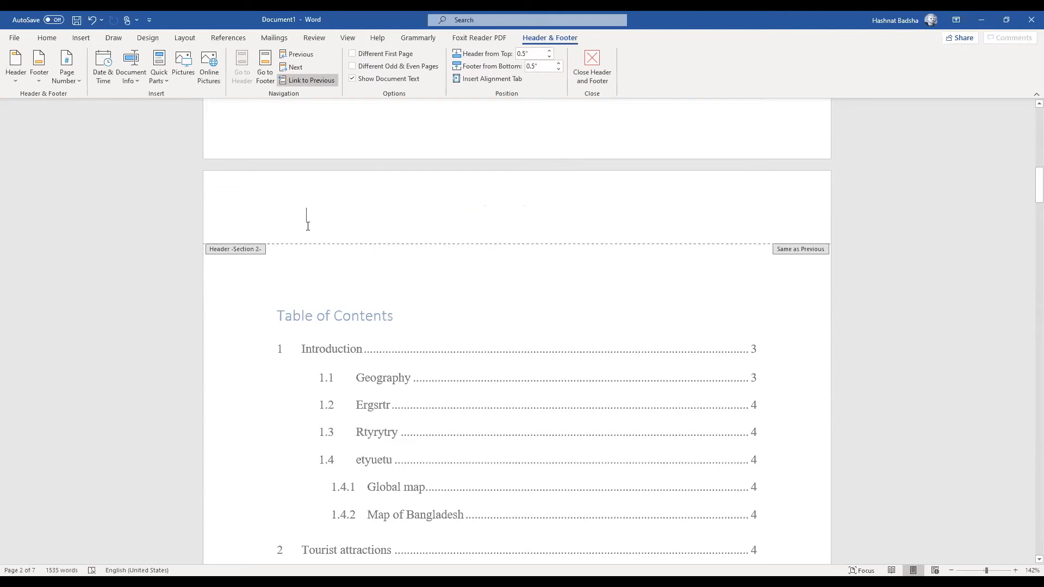
pyautogui.scroll(3, 258, 248)
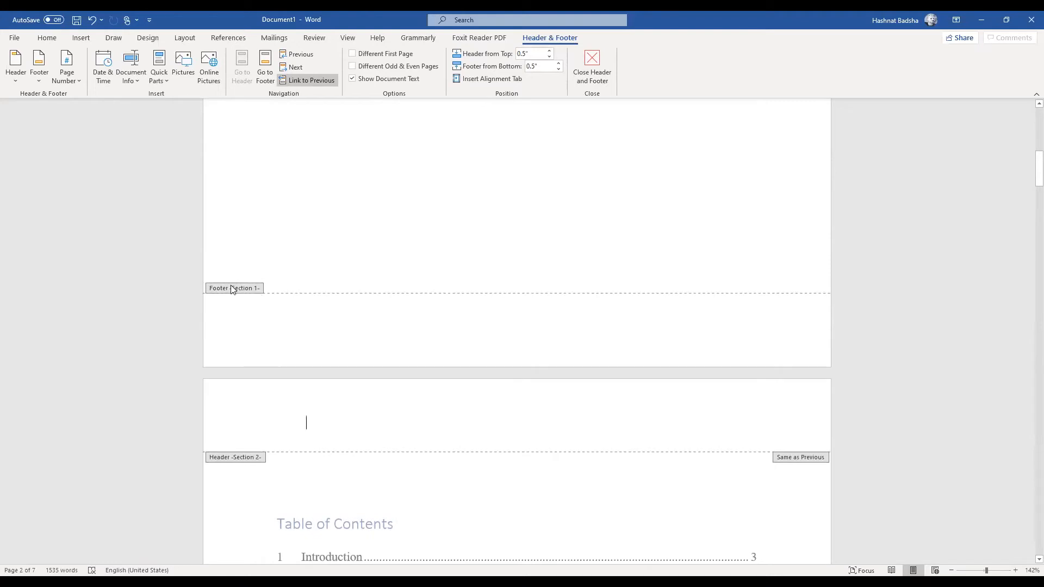
pyautogui.scroll(-1, 288, 357)
pyautogui.scroll(8, 288, 356)
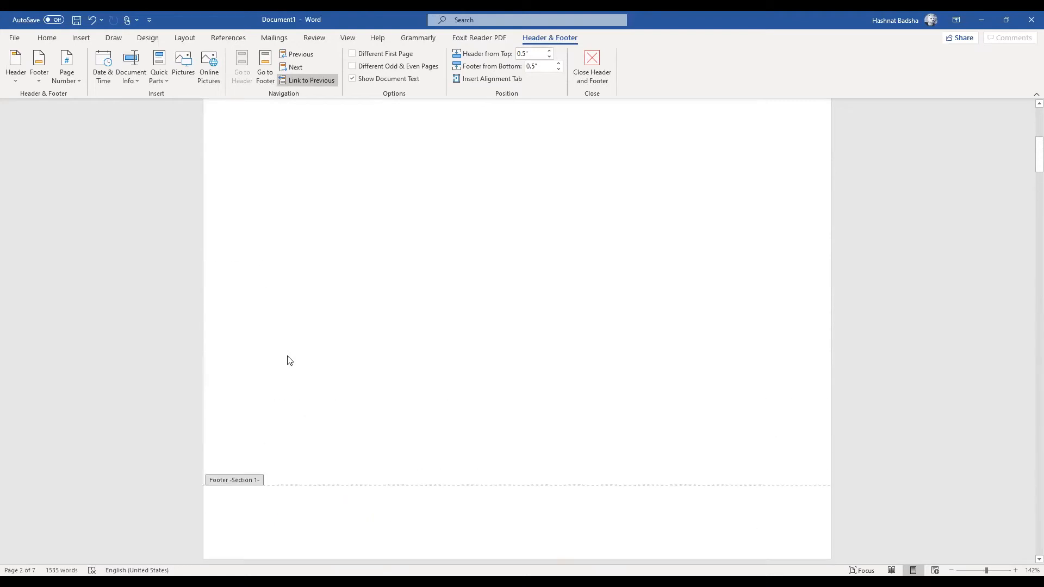
pyautogui.scroll(-8, 288, 361)
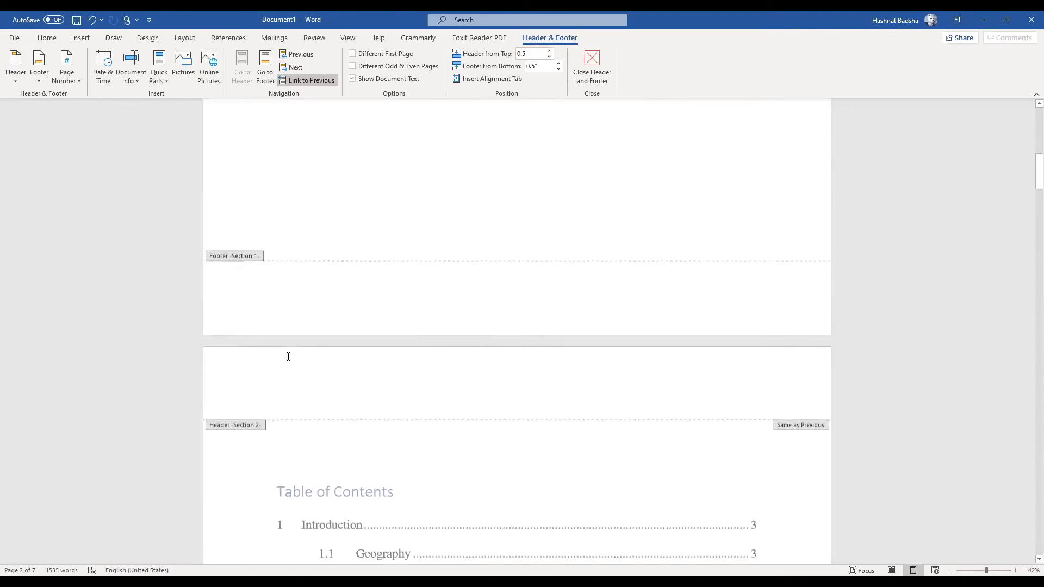
pyautogui.scroll(1, 297, 270)
pyautogui.scroll(-10, 298, 271)
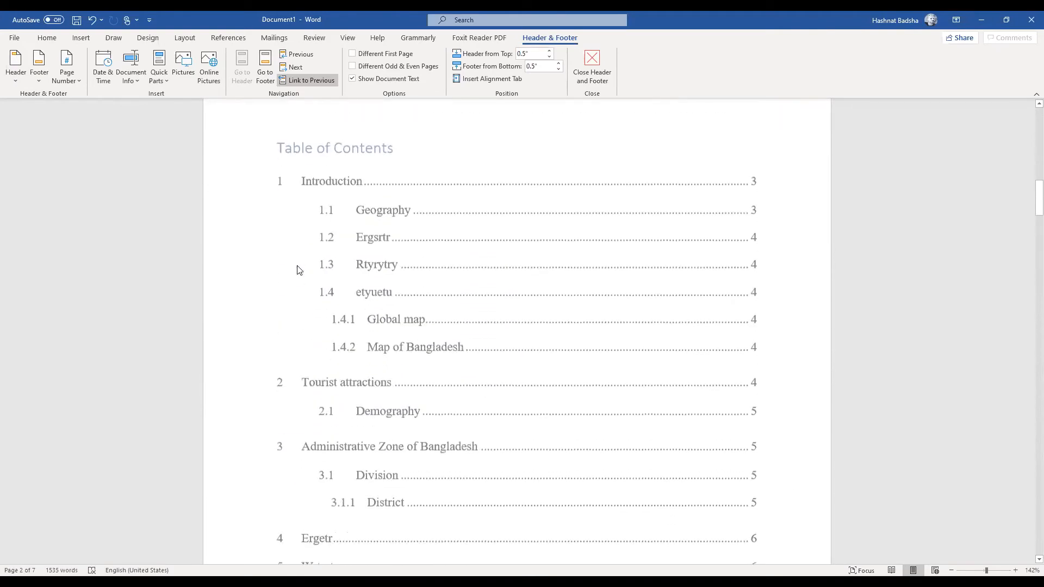
pyautogui.scroll(-12, 333, 238)
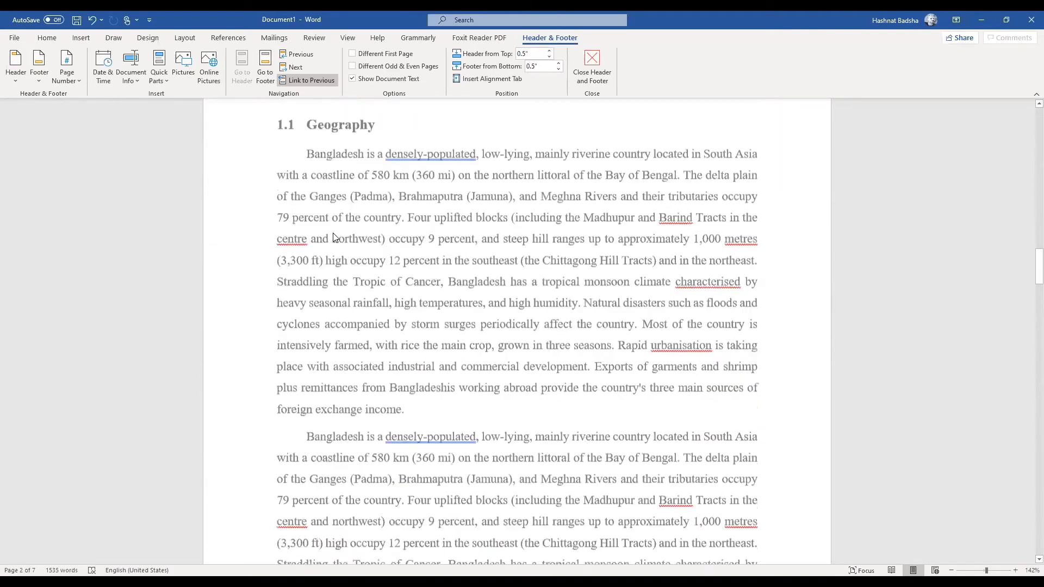
# Insert an Accent Bar 2 page number at the bottom of the page in the footer of section 3
pyautogui.click(483, 242)
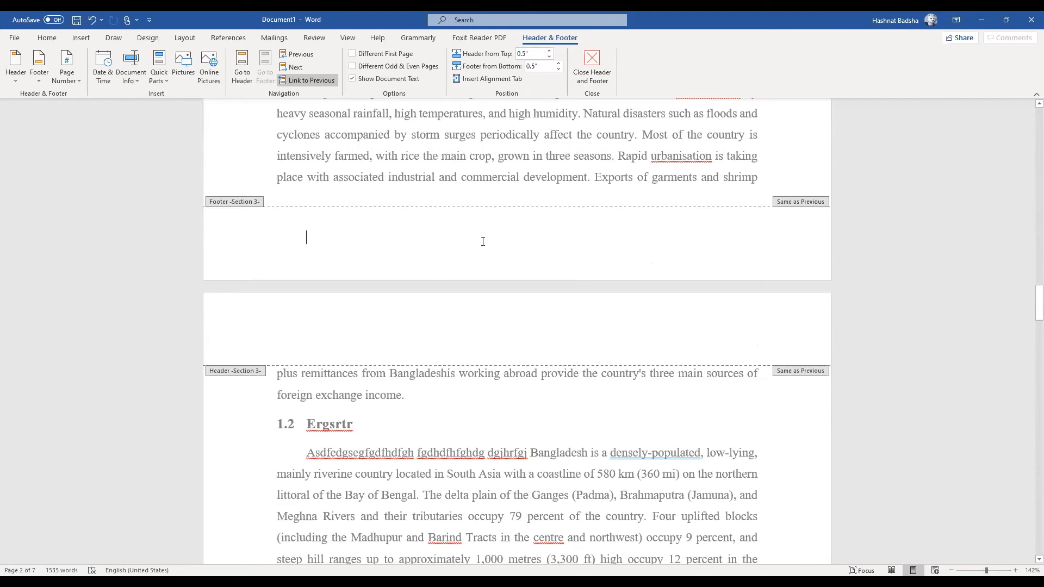
pyautogui.click(77, 85)
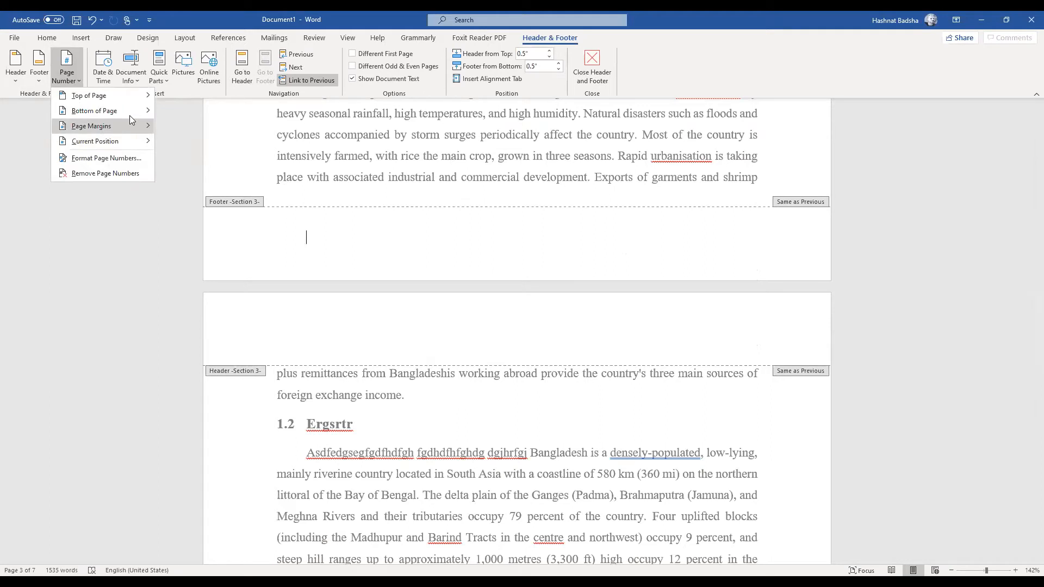
pyautogui.moveTo(129, 112)
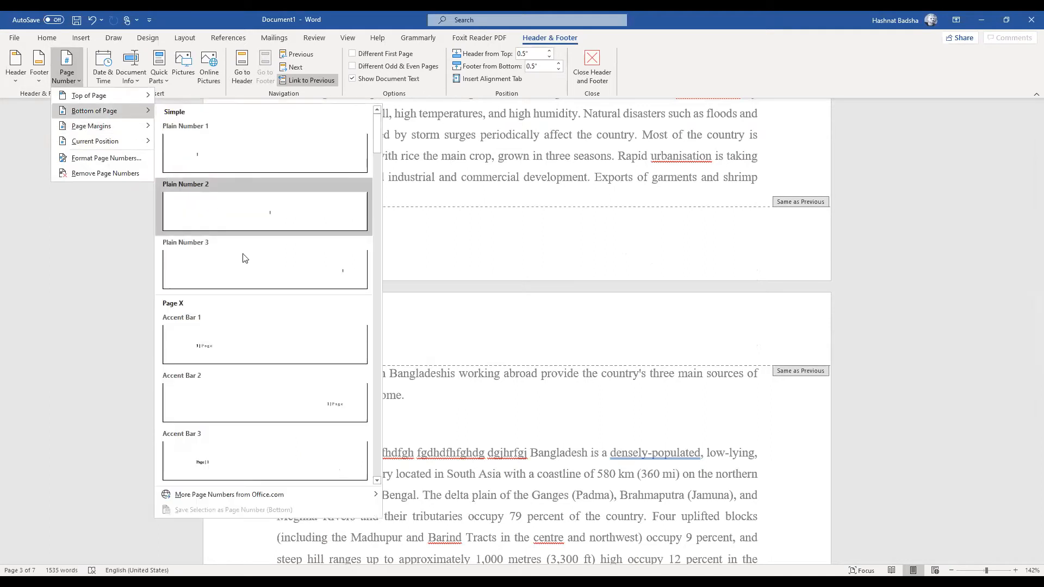
pyautogui.click(325, 407)
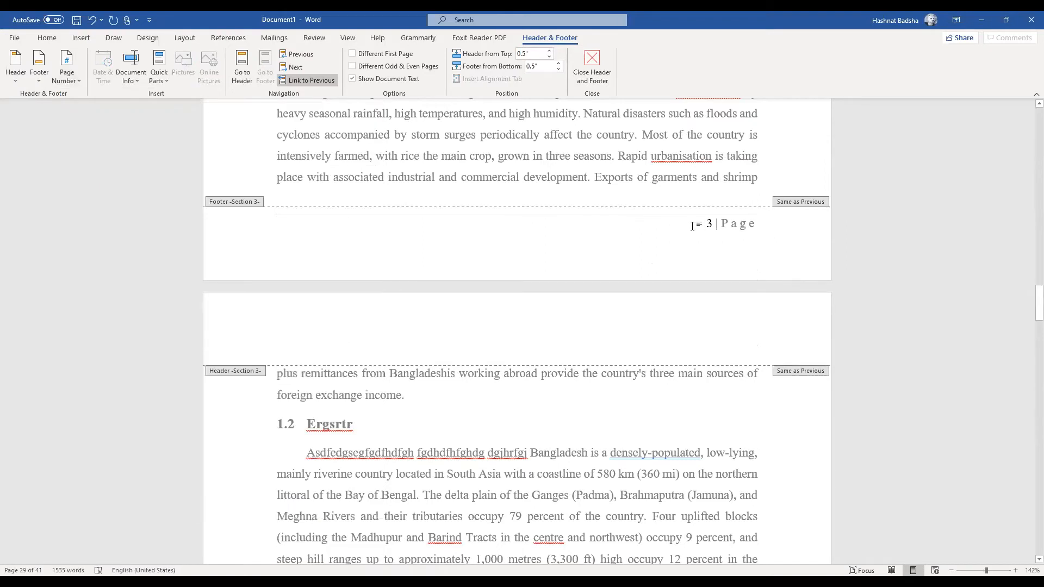
# Set the page numbering of section 3 to start at 1 and return to the body text
pyautogui.click(708, 224)
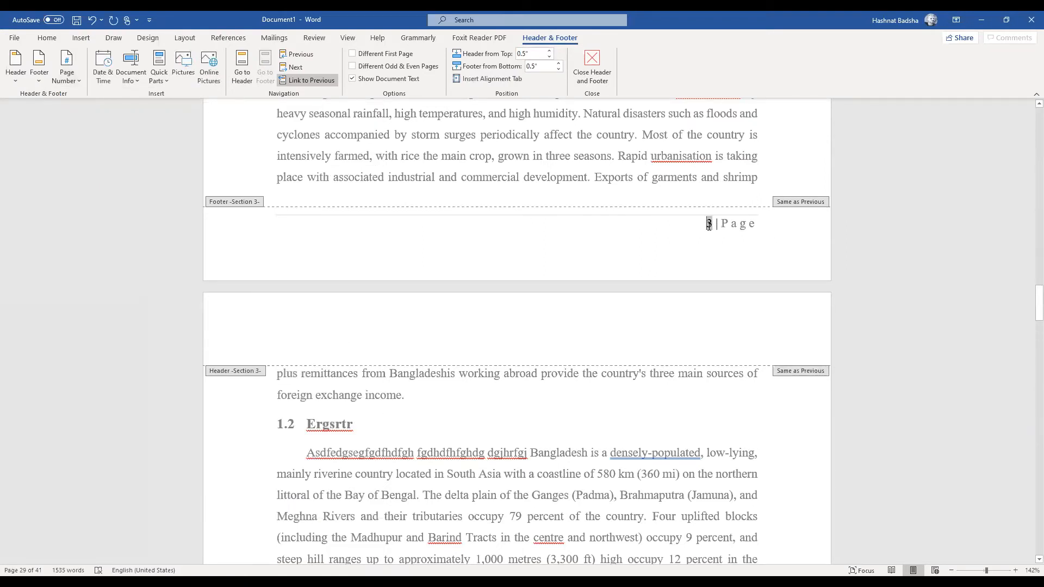
pyautogui.click(79, 83)
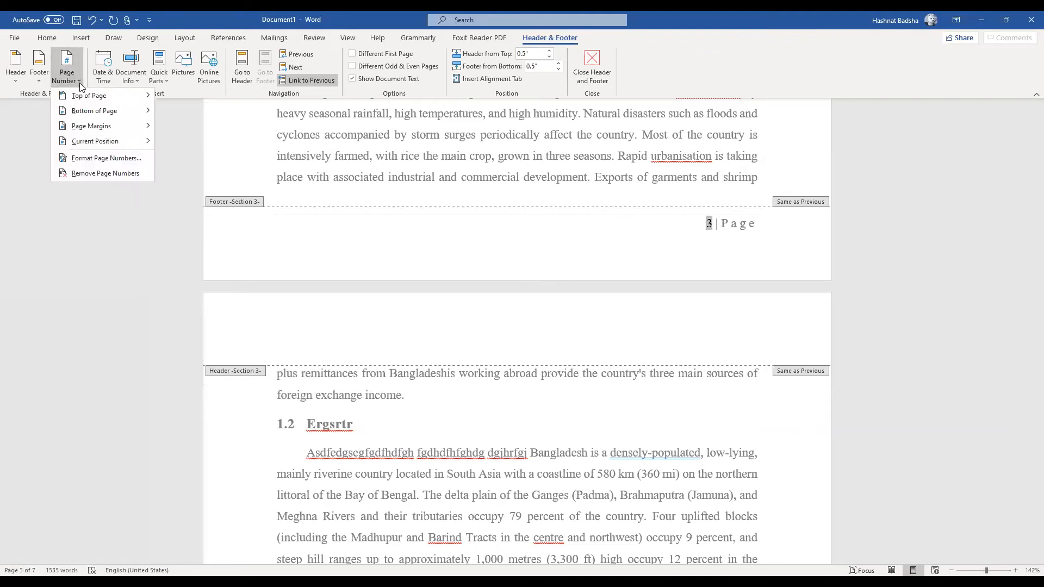
pyautogui.click(105, 159)
pyautogui.click(528, 326)
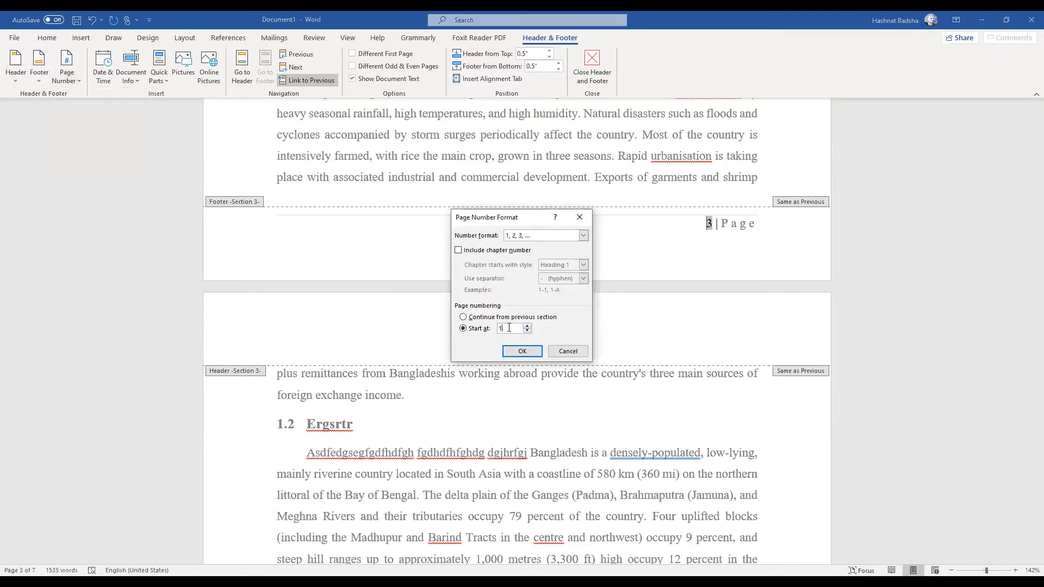
pyautogui.click(521, 351)
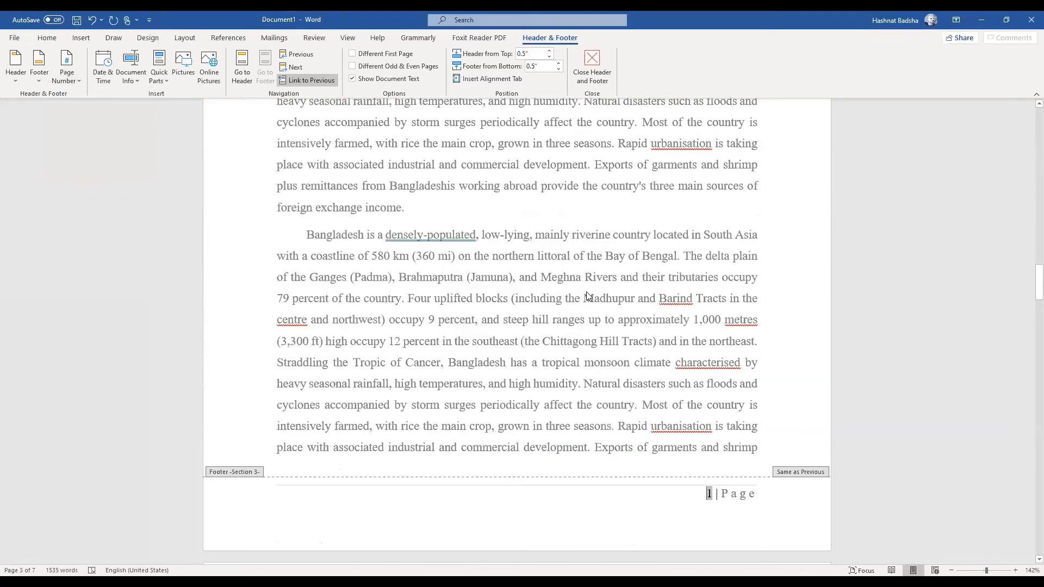
pyautogui.doubleClick(586, 291)
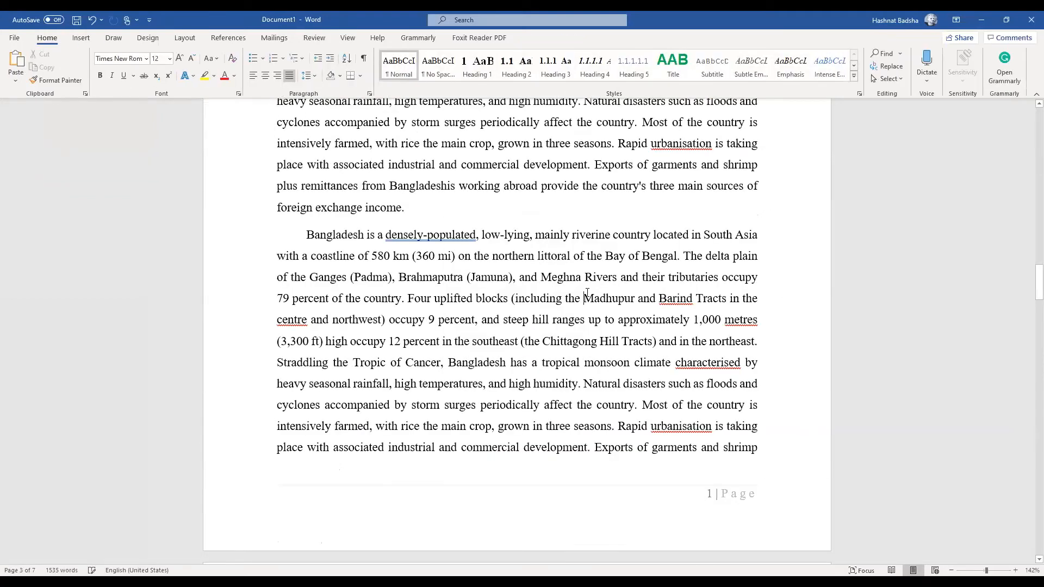
# Delete the empty line directly above heading 1 Introduction at the start of section 3
pyautogui.scroll(5, 475, 254)
pyautogui.scroll(3, 474, 254)
pyautogui.doubleClick(473, 252)
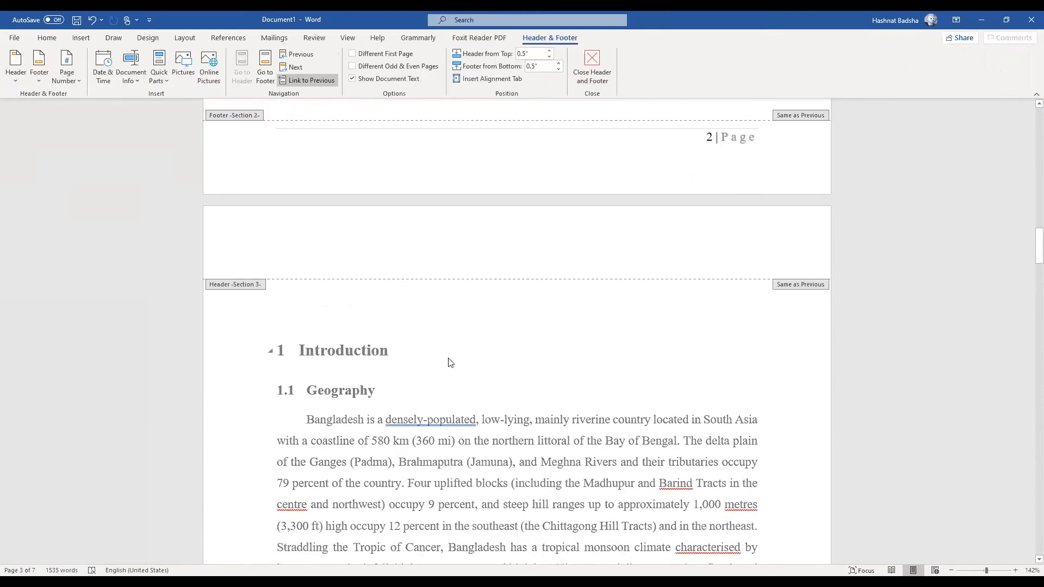
pyautogui.doubleClick(408, 310)
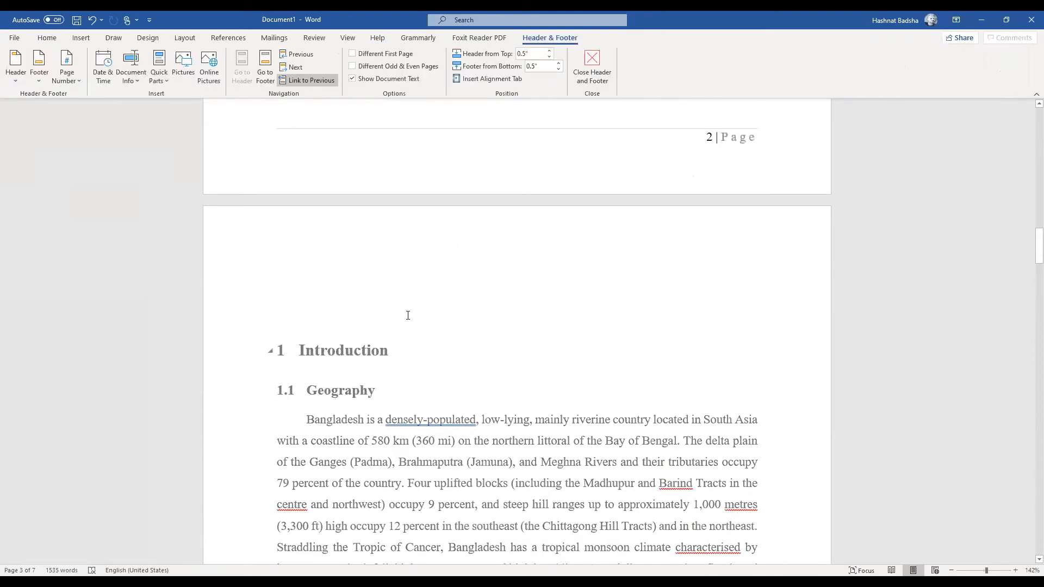
pyautogui.click(354, 315)
pyautogui.hotkey('ctrl', 'z')
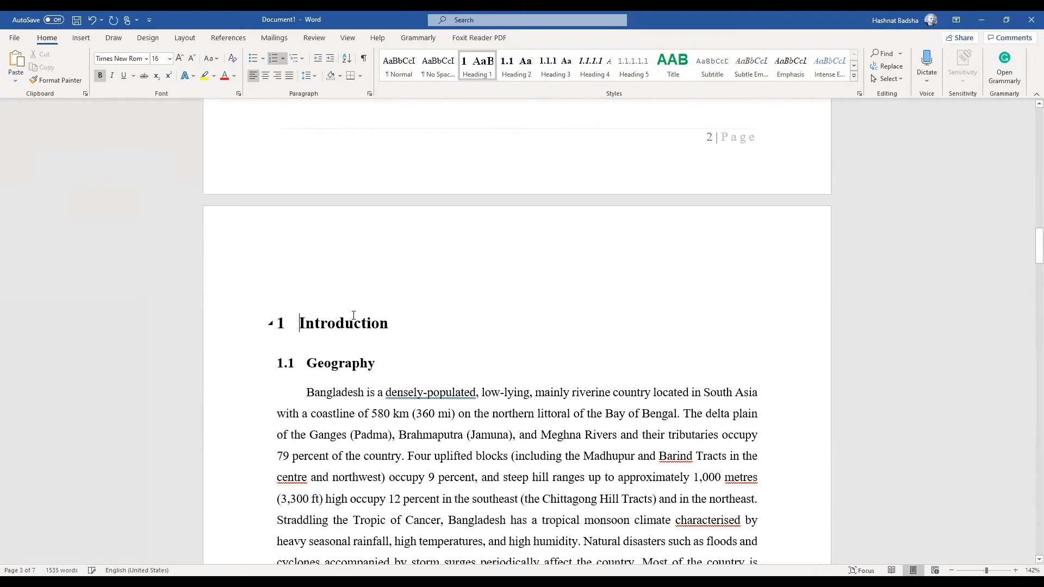
# Delete the empty lines above the Table of Contents heading on the contents page
pyautogui.scroll(15, 351, 313)
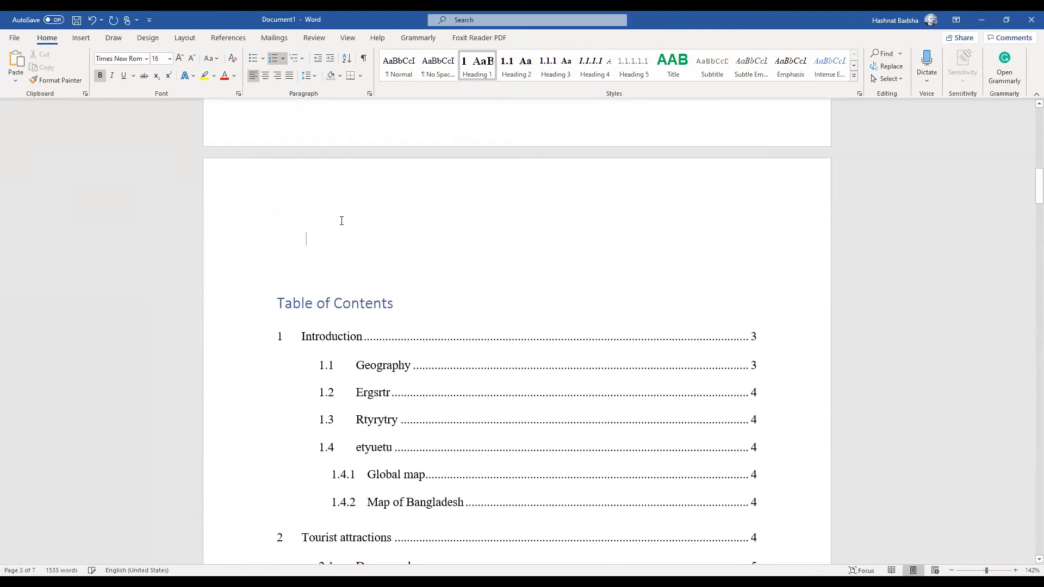
pyautogui.scroll(3, 342, 220)
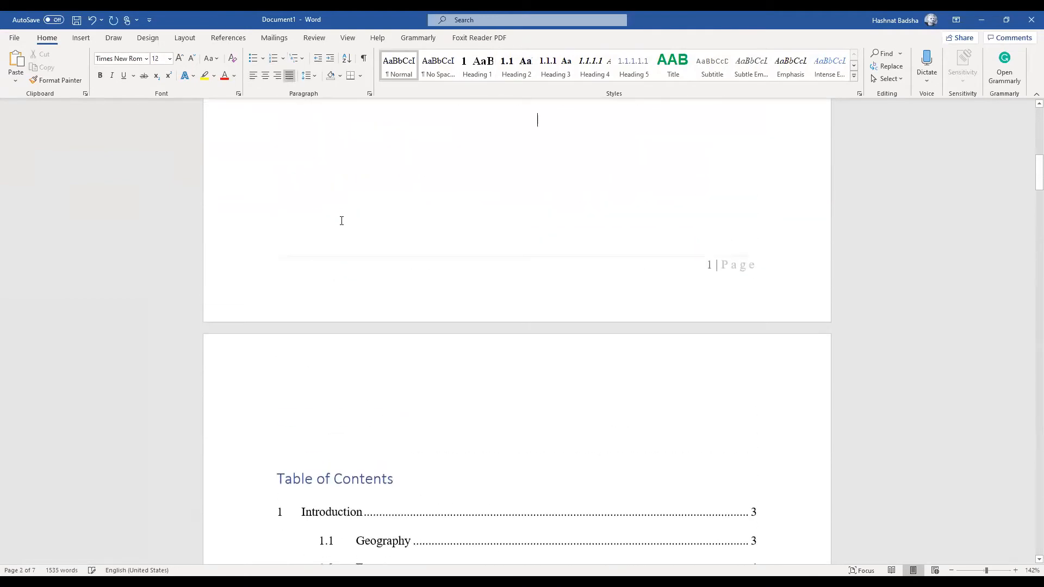
pyautogui.scroll(-20, 341, 220)
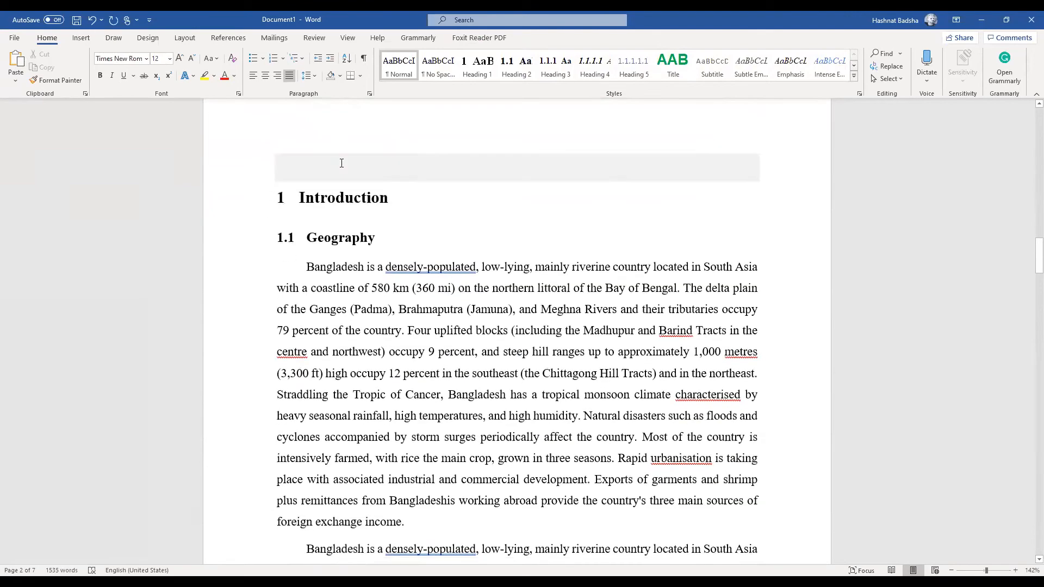
pyautogui.scroll(2, 314, 241)
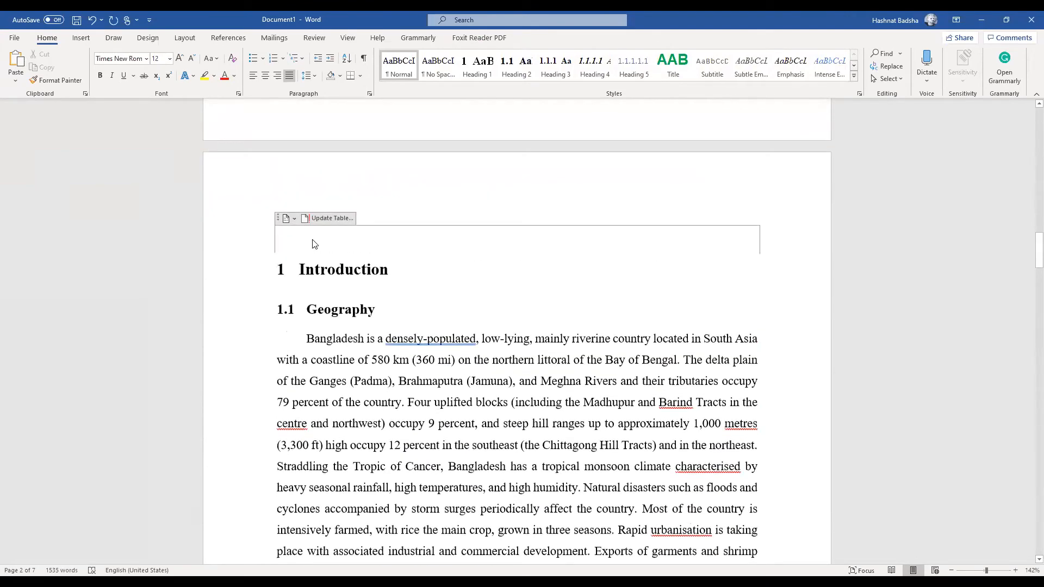
pyautogui.click(313, 236)
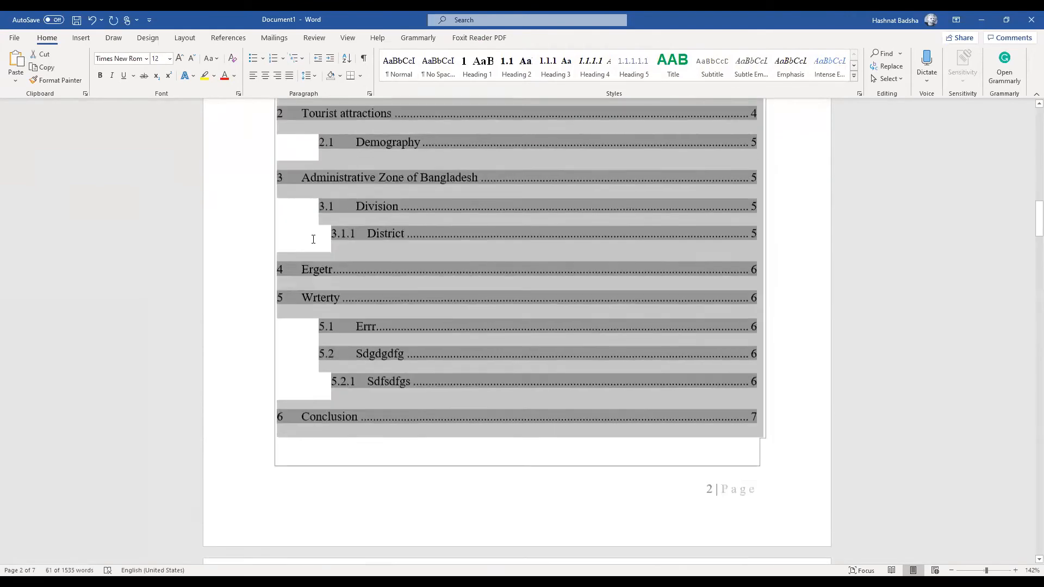
pyautogui.click(427, 441)
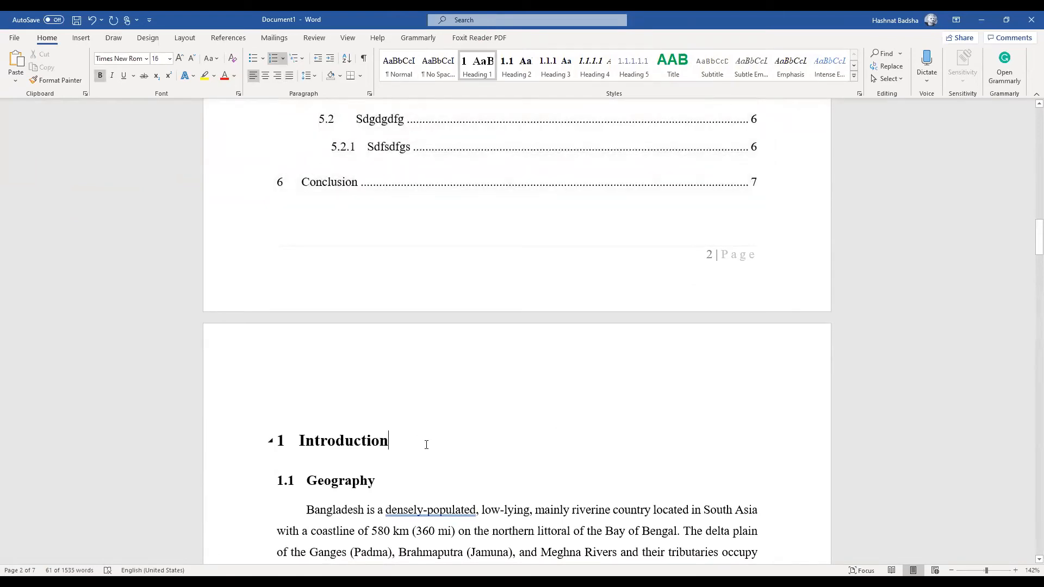
pyautogui.scroll(10, 472, 398)
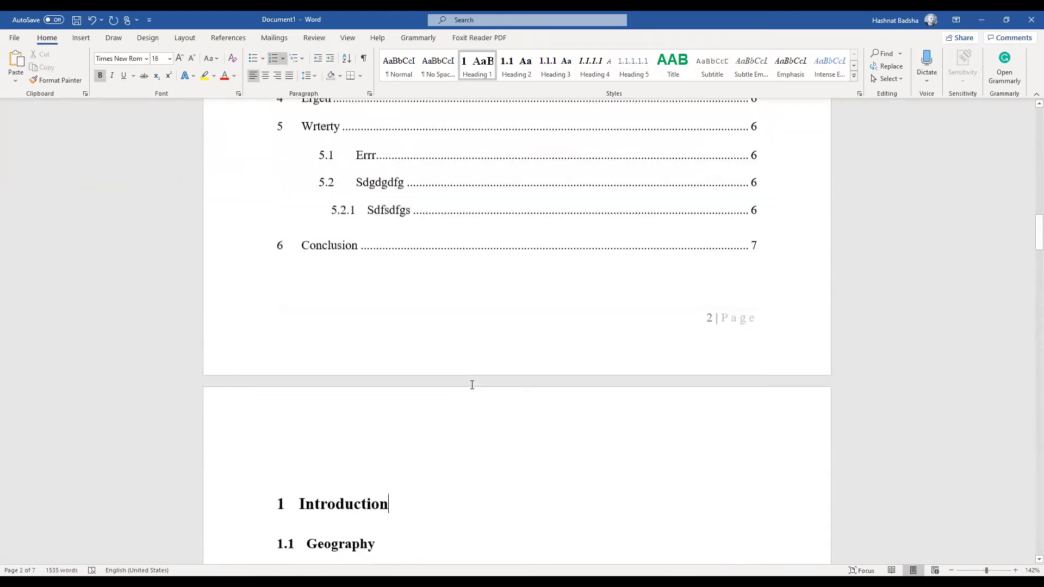
pyautogui.click(390, 417)
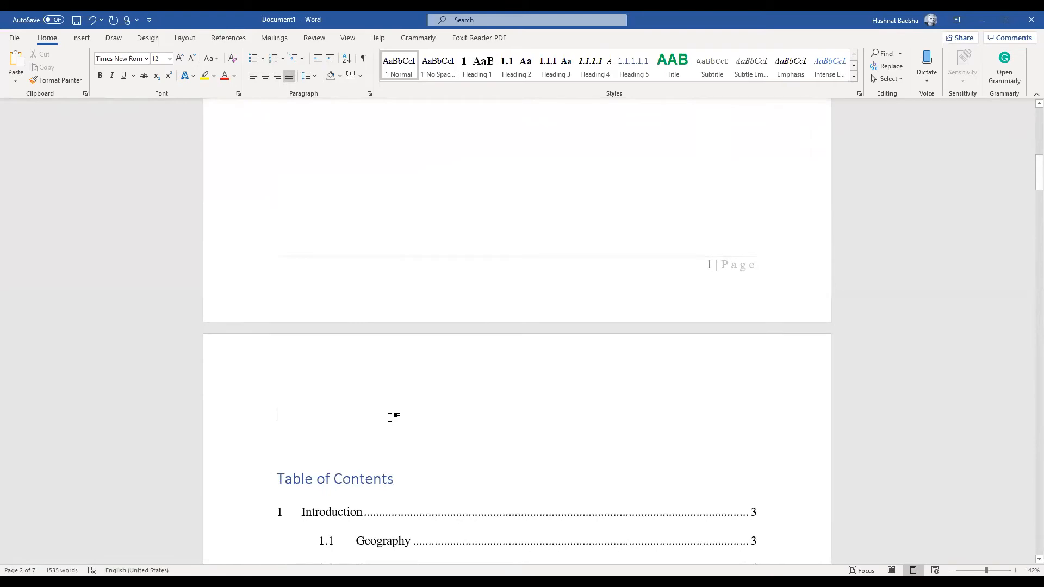
pyautogui.press('Delete')
pyautogui.press('Delete')
# Delete the heading Conclusion together with the Union and Village lines at the end of the document
pyautogui.scroll(-5, 391, 418)
pyautogui.scroll(-3, 391, 417)
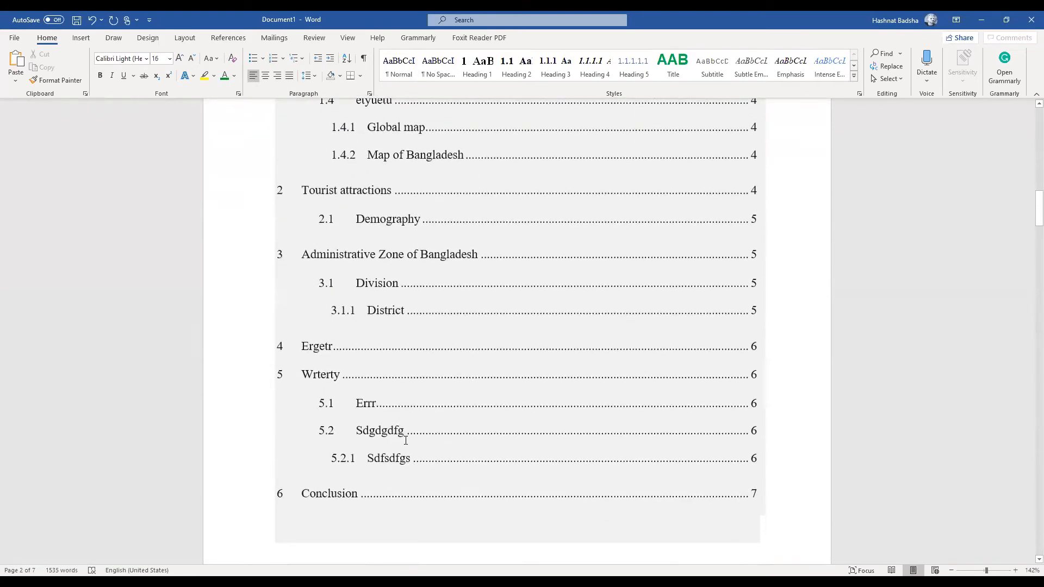
pyautogui.scroll(-20, 405, 440)
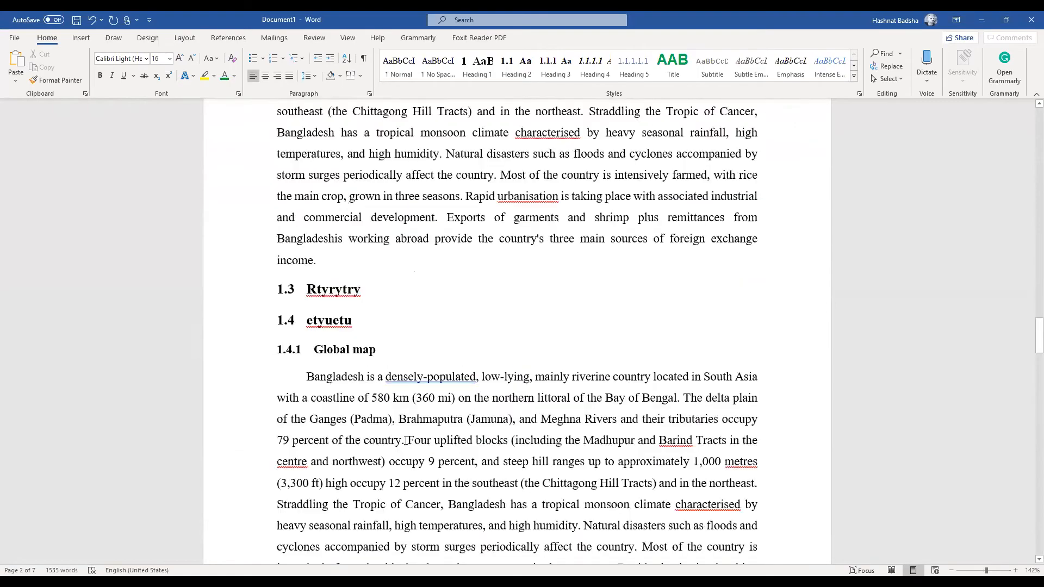
pyautogui.keyDown('shift'); pyautogui.click(297, 241); pyautogui.keyUp('shift')
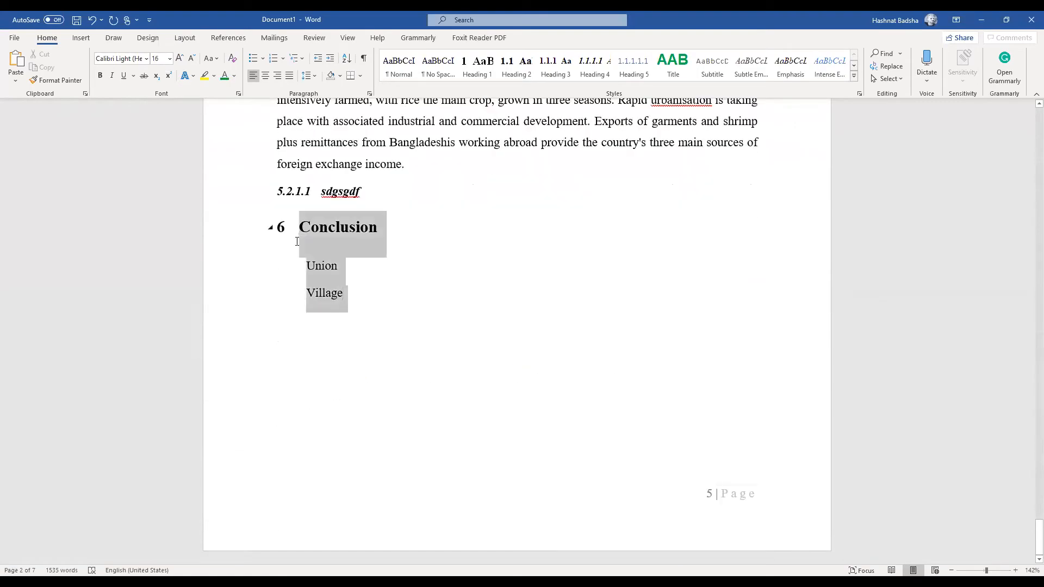
pyautogui.press('Delete')
# Update the table of contents field
pyautogui.scroll(6, 297, 242)
pyautogui.scroll(12, 297, 234)
pyautogui.scroll(-3, 326, 207)
pyautogui.click(366, 188)
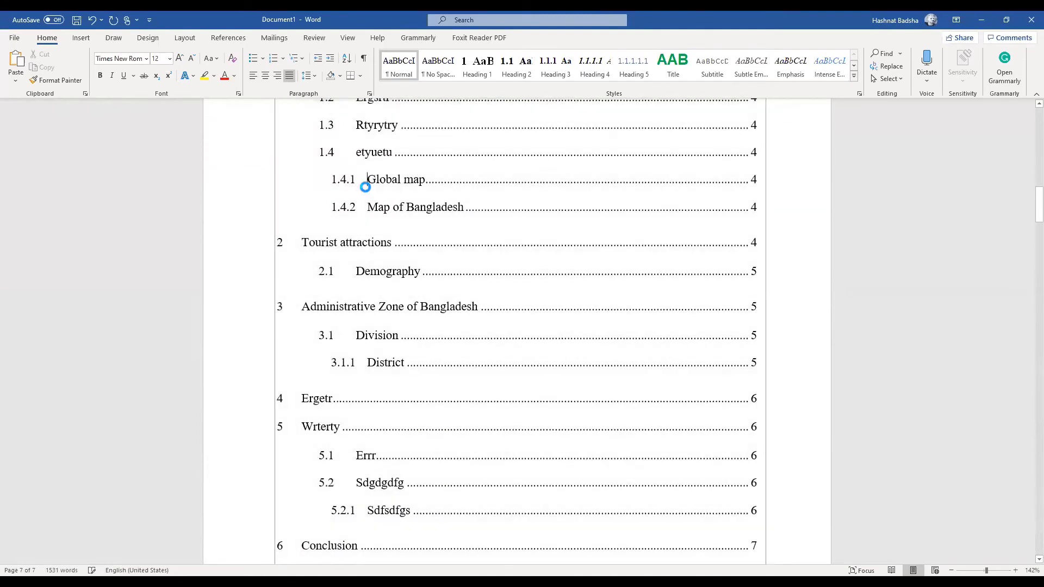
pyautogui.rightClick(367, 188)
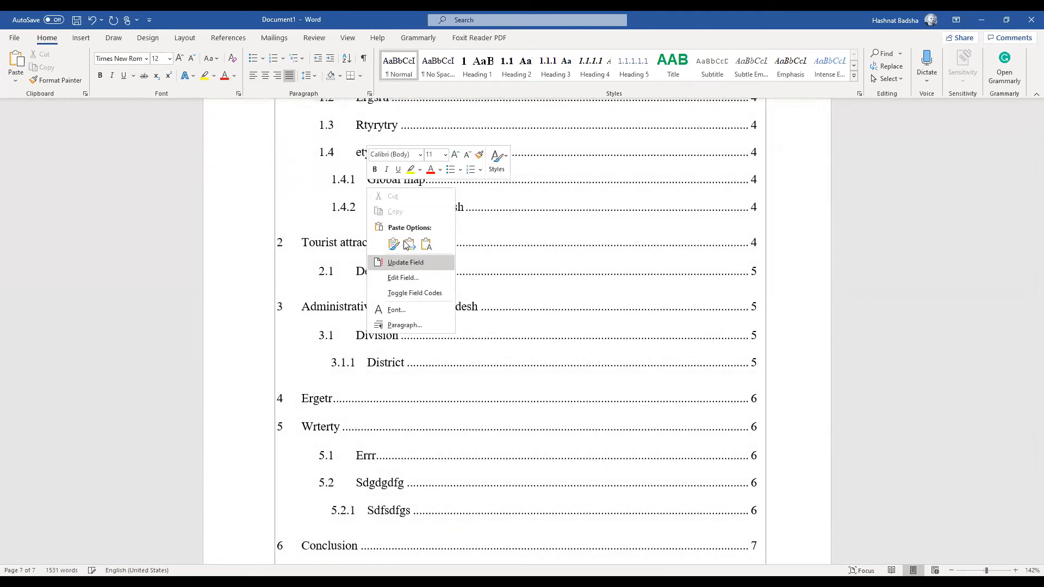
pyautogui.click(408, 263)
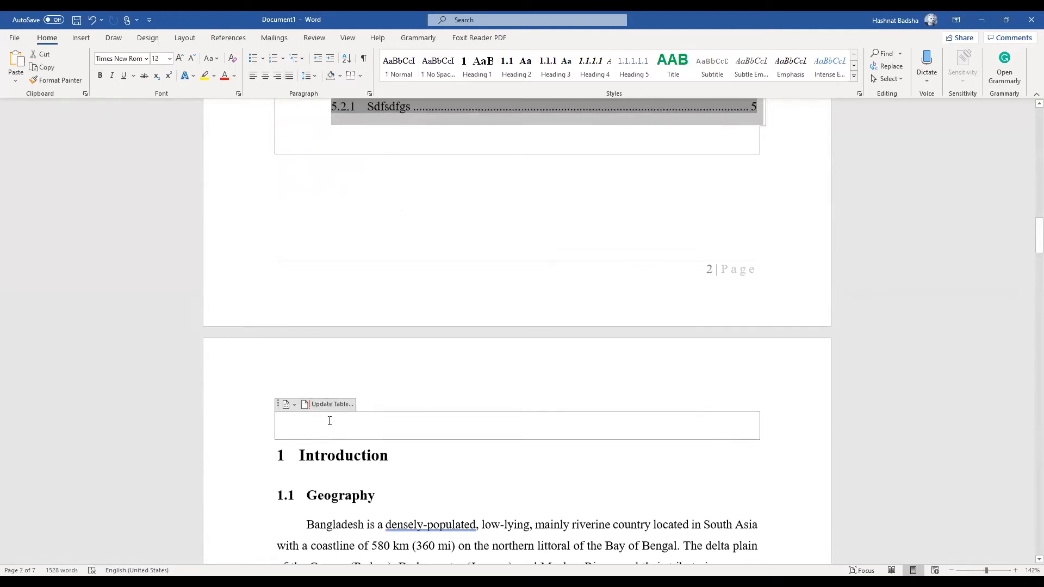
# Delete the whole table of contents, both its entries and its title, from above heading 1 Introduction
pyautogui.scroll(-1, 330, 421)
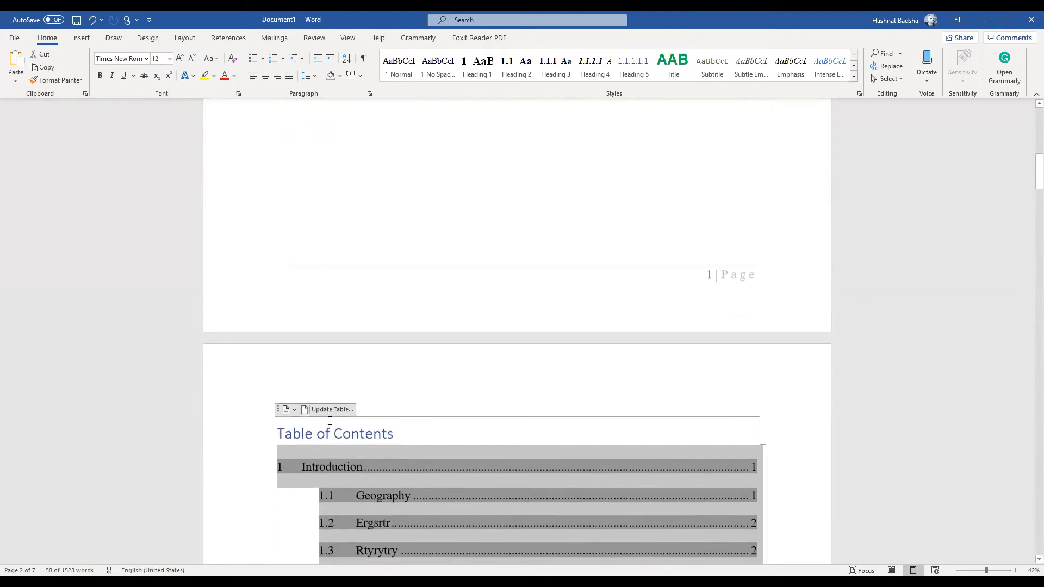
pyautogui.press('Delete')
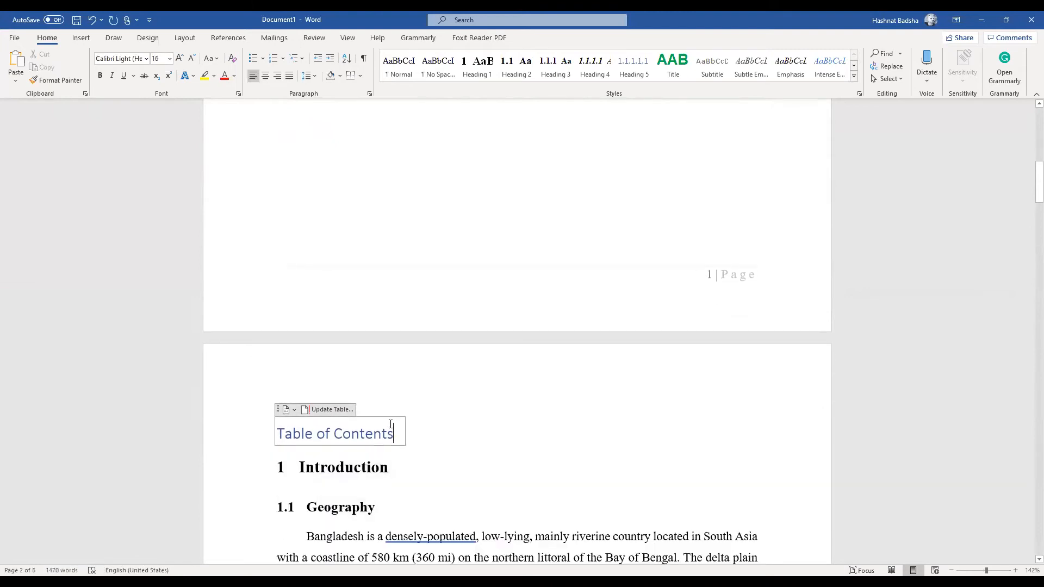
pyautogui.press('BackSpace')
pyautogui.press('BackSpace')
pyautogui.press('BackSpace')
pyautogui.press('BackSpace')
pyautogui.press('BackSpace')
pyautogui.press('BackSpace')
pyautogui.press('BackSpace')
pyautogui.press('BackSpace')
pyautogui.press('BackSpace')
pyautogui.press('BackSpace')
pyautogui.press('BackSpace')
pyautogui.press('BackSpace')
pyautogui.press('BackSpace')
pyautogui.press('BackSpace')
pyautogui.press('BackSpace')
pyautogui.press('BackSpace')
pyautogui.press('BackSpace')
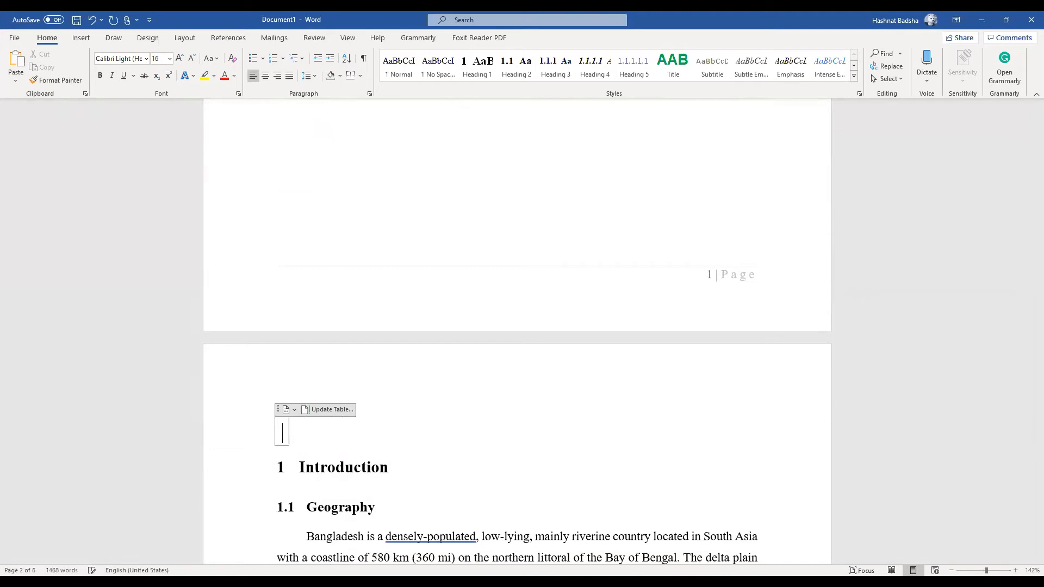
pyautogui.press('BackSpace')
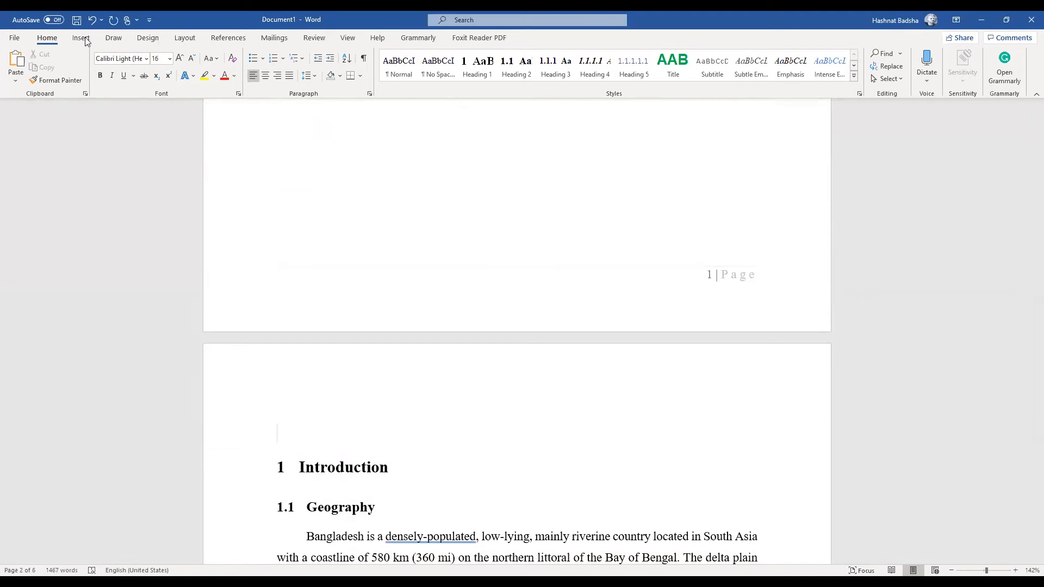
# Insert a new table of contents in the Automatic Table 2 style above heading 1 Introduction
pyautogui.click(219, 39)
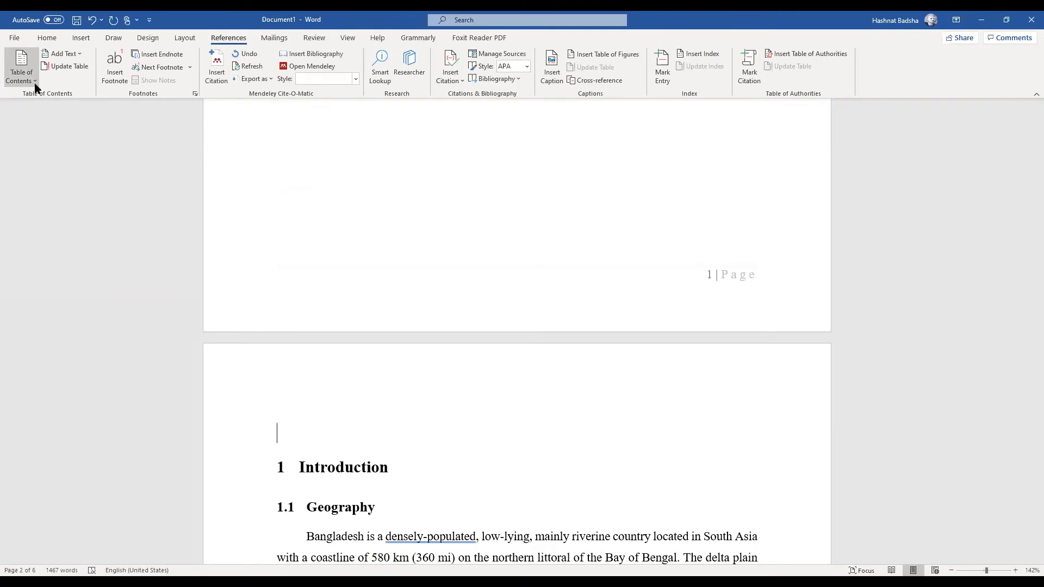
pyautogui.click(33, 80)
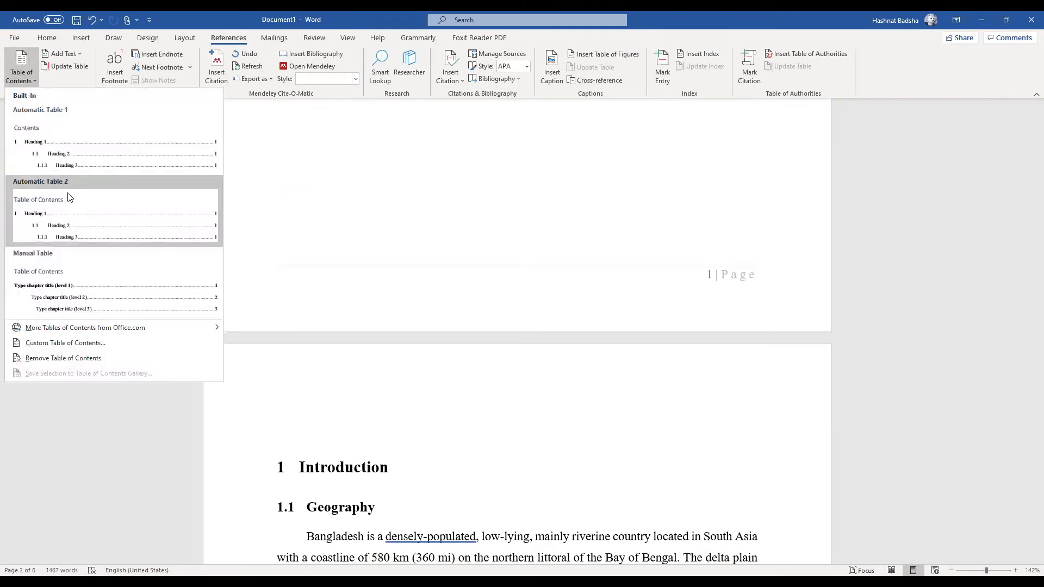
pyautogui.click(69, 198)
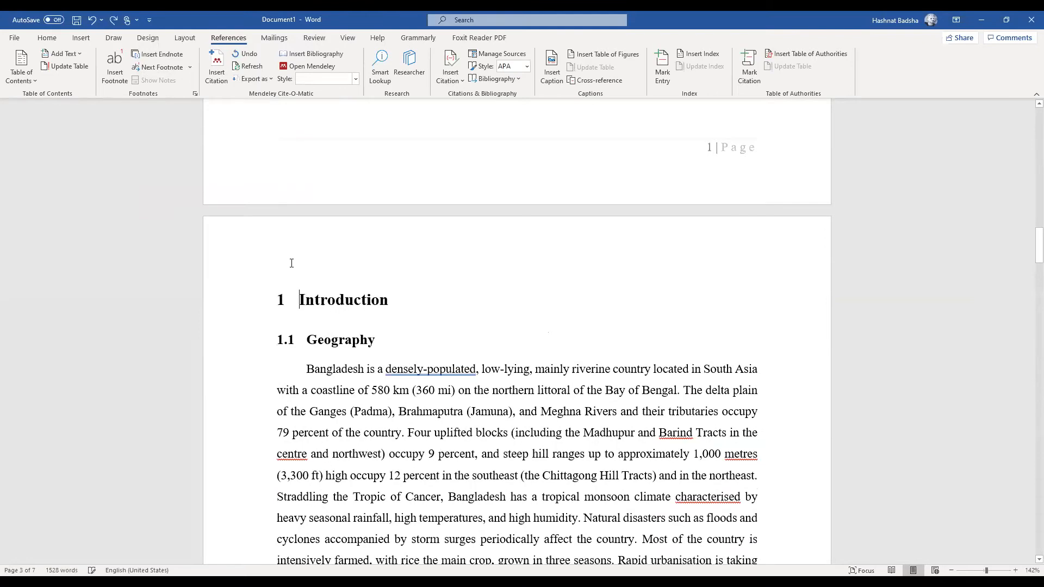
pyautogui.scroll(3, 319, 240)
pyautogui.scroll(-3, 392, 466)
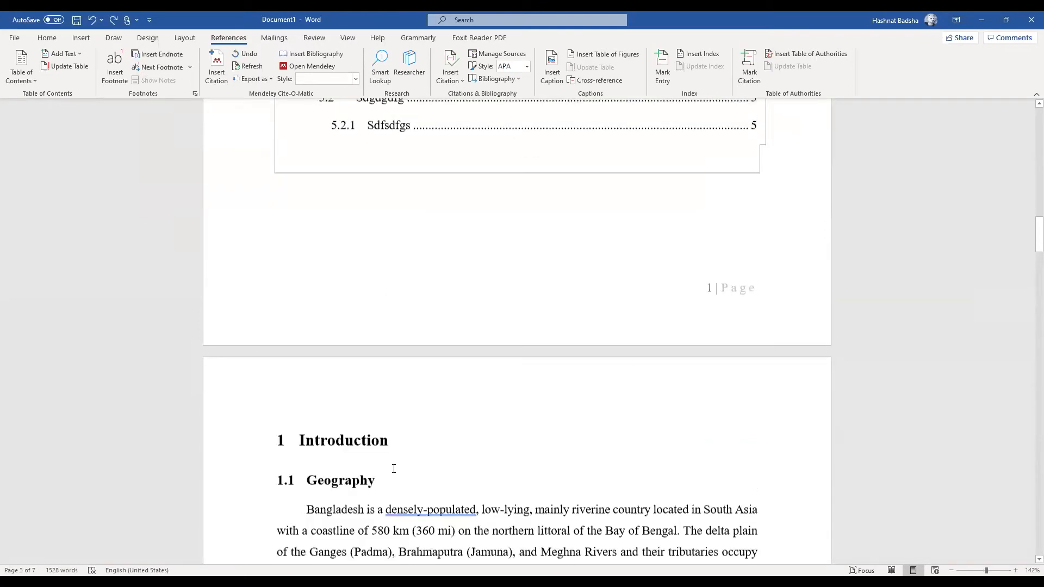
# Open the footer of the first Introduction page for editing, examine the section labels of the body pages and return to the body text
pyautogui.click(394, 467)
pyautogui.scroll(-12, 609, 277)
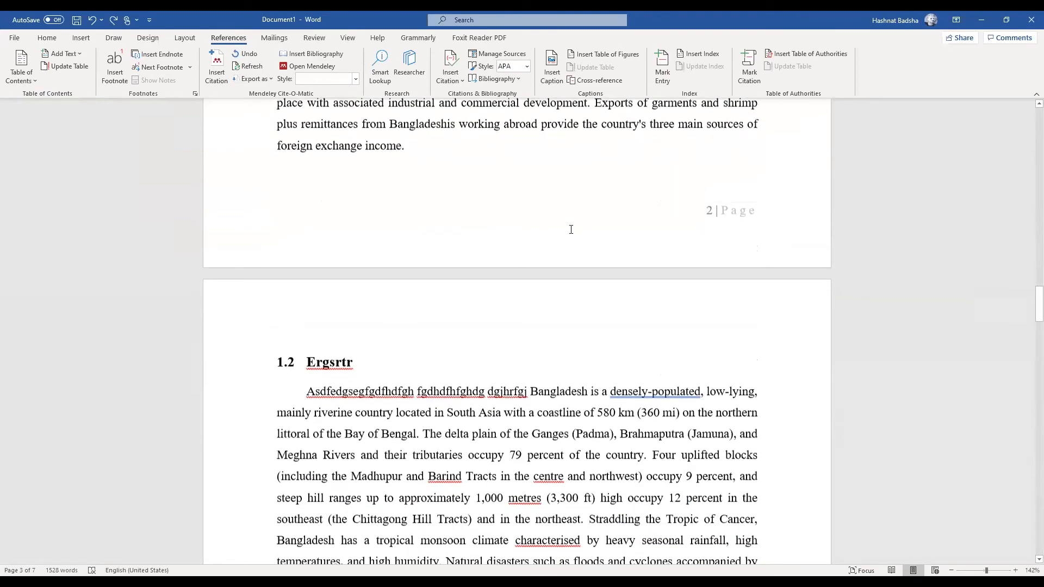
pyautogui.doubleClick(572, 234)
pyautogui.scroll(10, 572, 234)
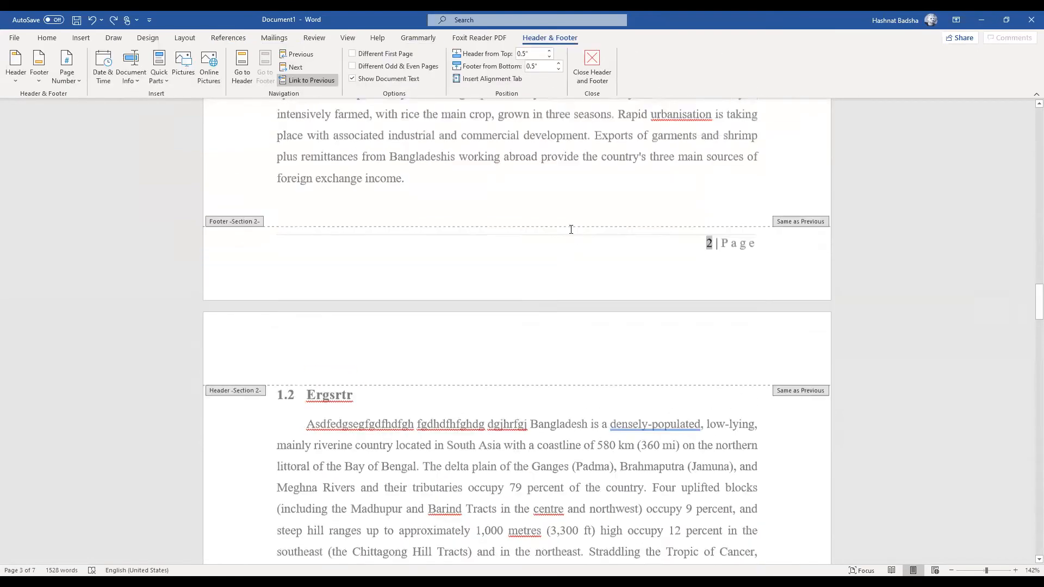
pyautogui.scroll(5, 536, 158)
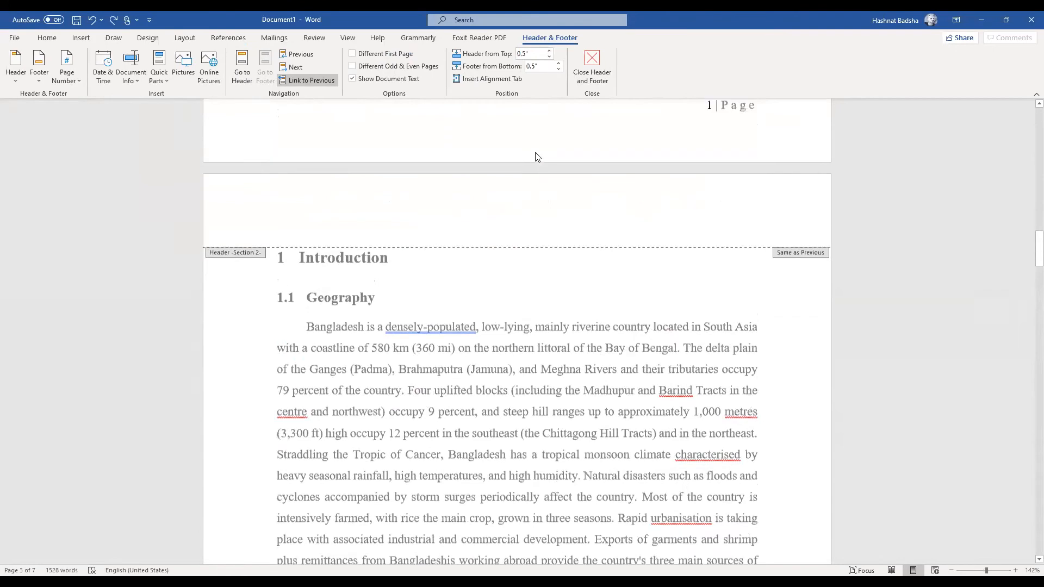
pyautogui.doubleClick(516, 217)
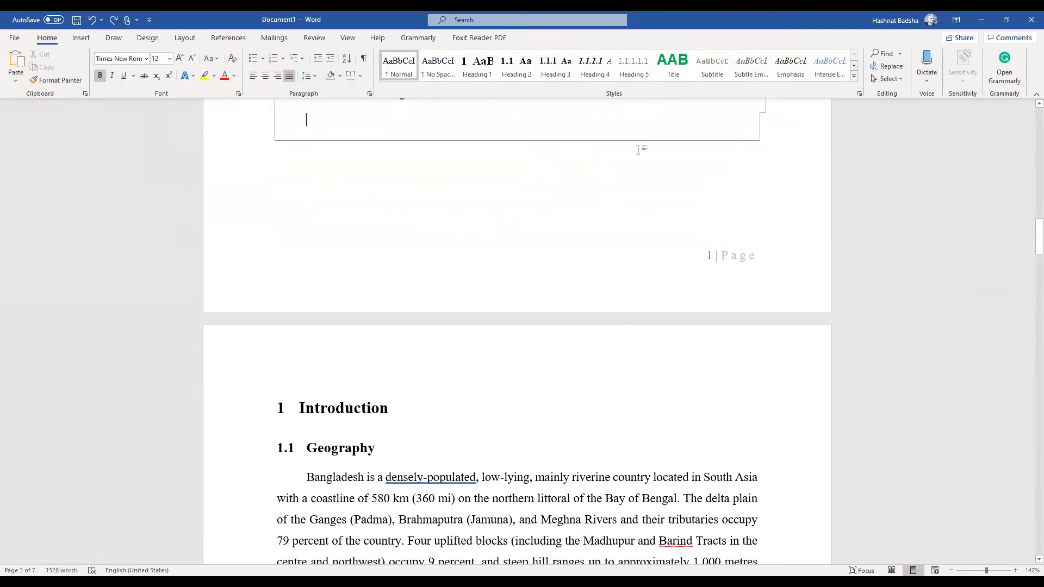
# Insert a Next Page section break directly before heading 1 Introduction
pyautogui.scroll(-1, 750, 208)
pyautogui.moveTo(299, 396); pyautogui.dragTo(368, 379)
pyautogui.click(368, 379)
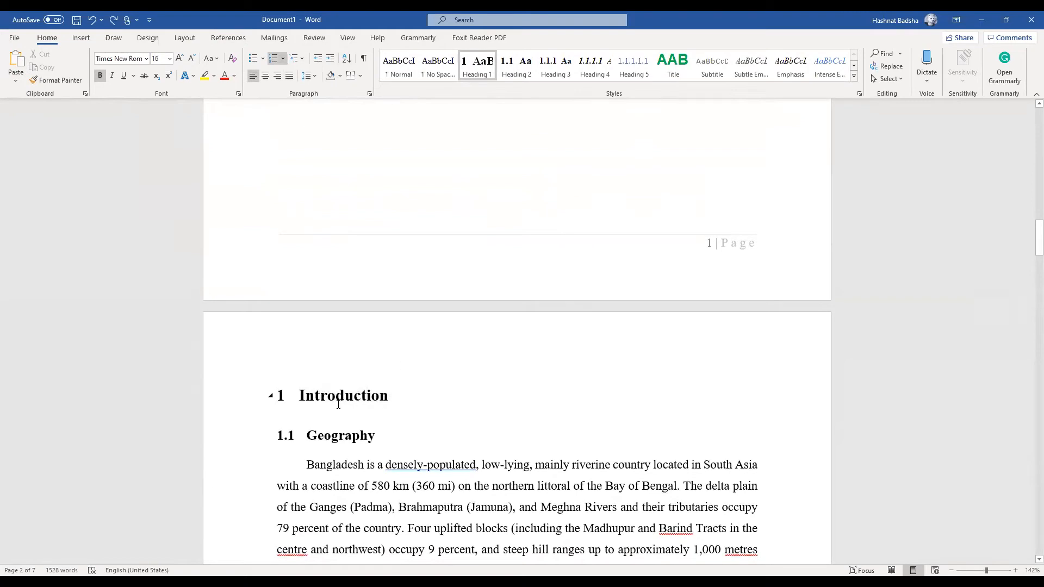
pyautogui.click(296, 396)
pyautogui.scroll(3, 422, 182)
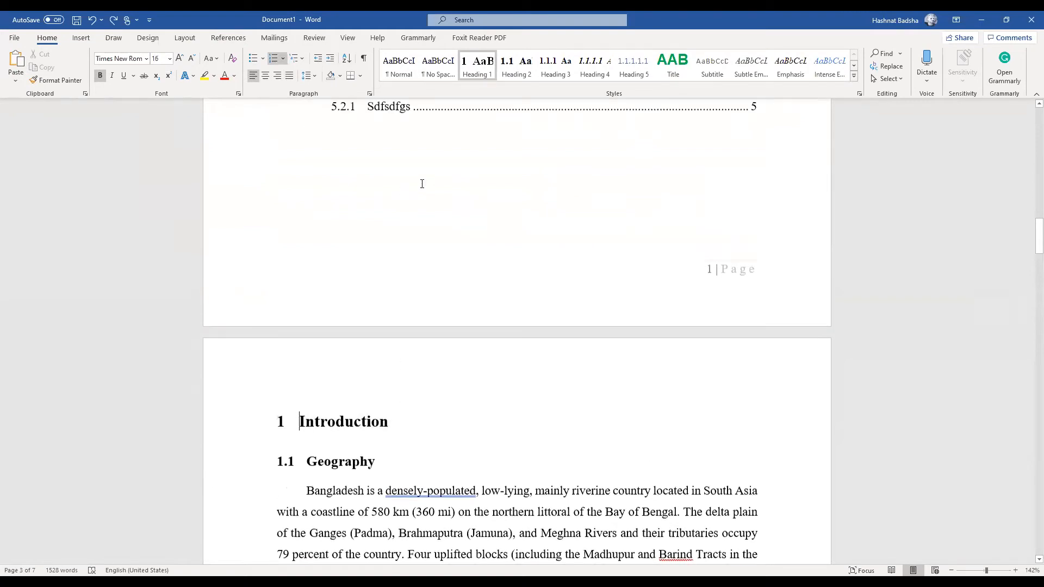
pyautogui.click(188, 40)
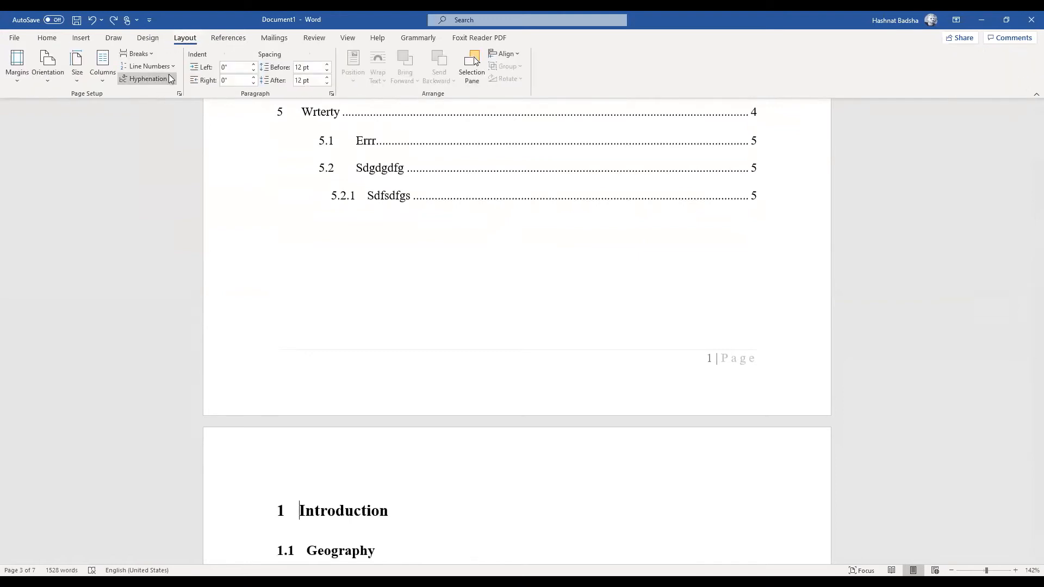
pyautogui.click(139, 54)
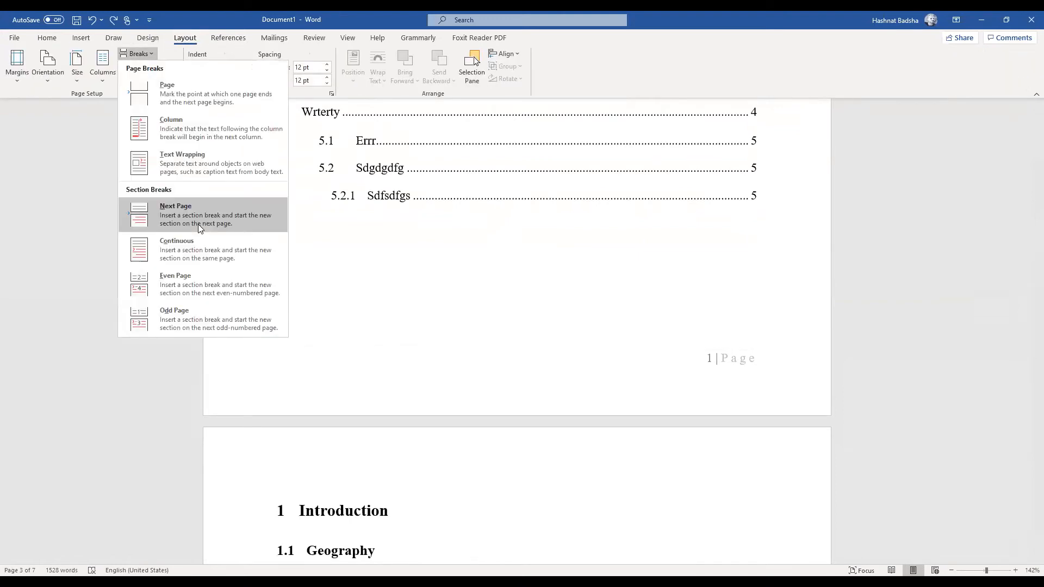
pyautogui.click(202, 220)
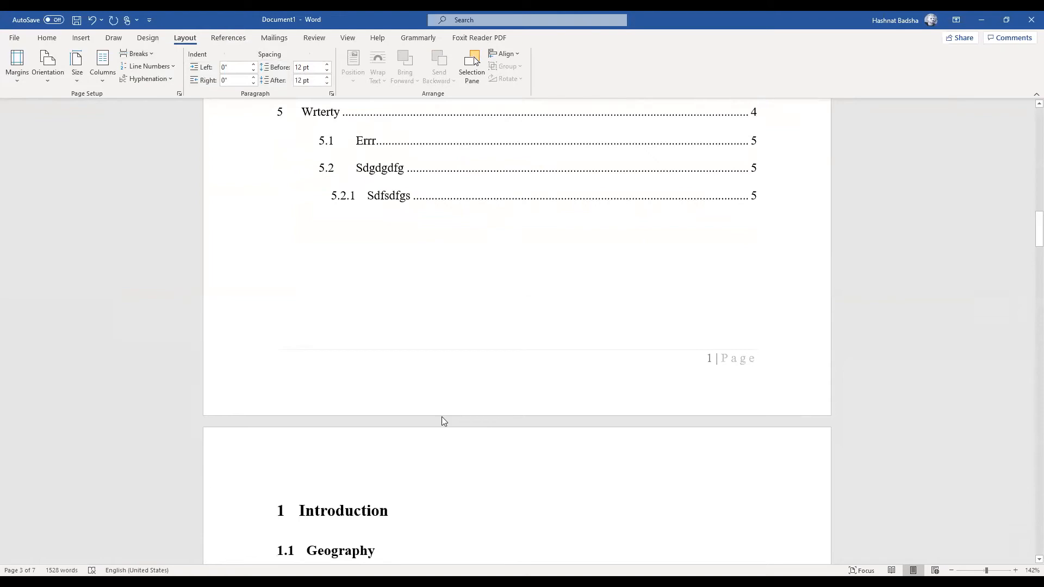
# Examine the section labels in the header and footer around the Introduction page, return to the body text and check the page number below it
pyautogui.doubleClick(378, 452)
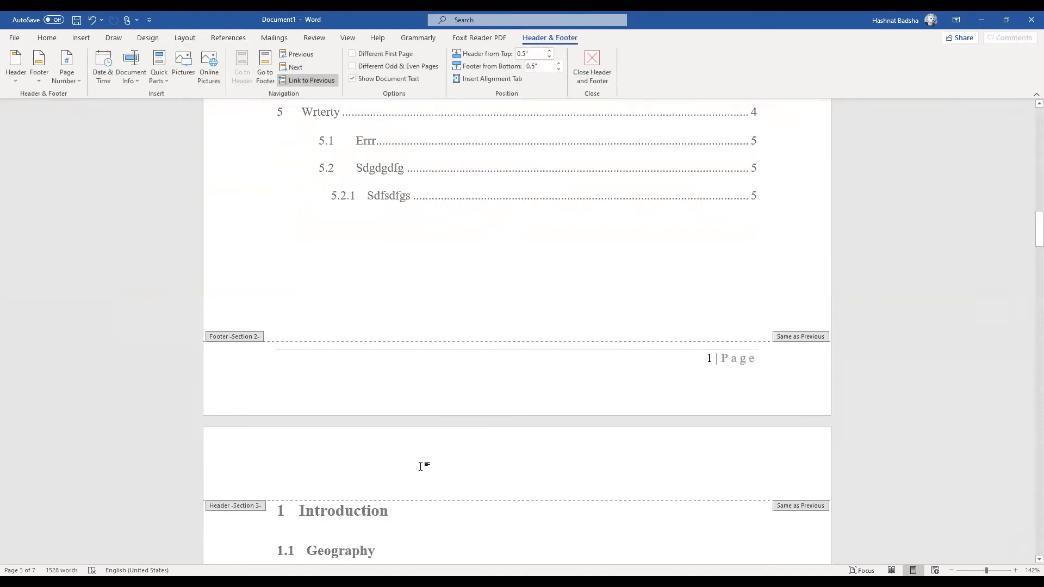
pyautogui.scroll(-3, 435, 451)
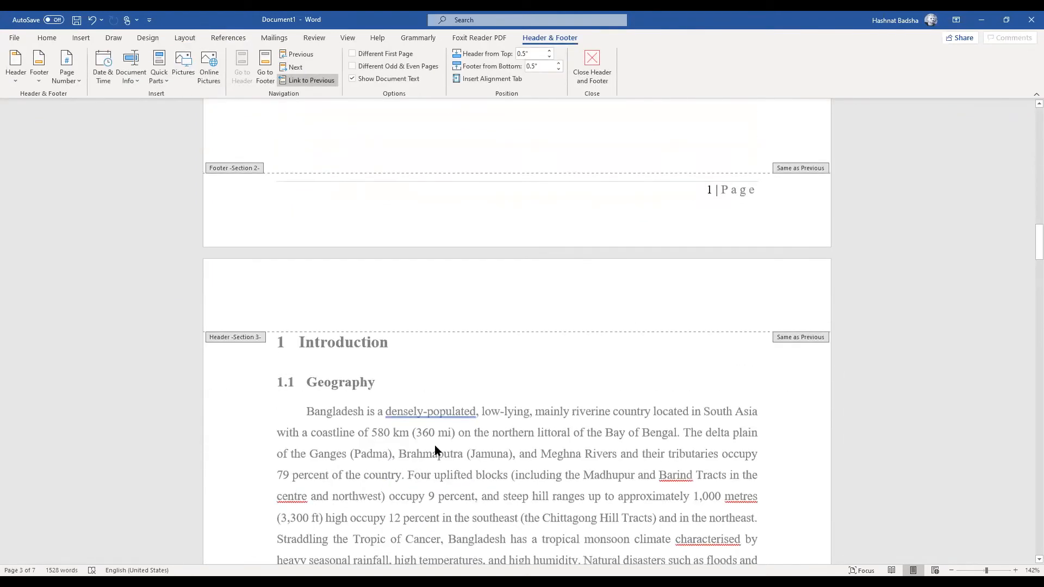
pyautogui.doubleClick(435, 446)
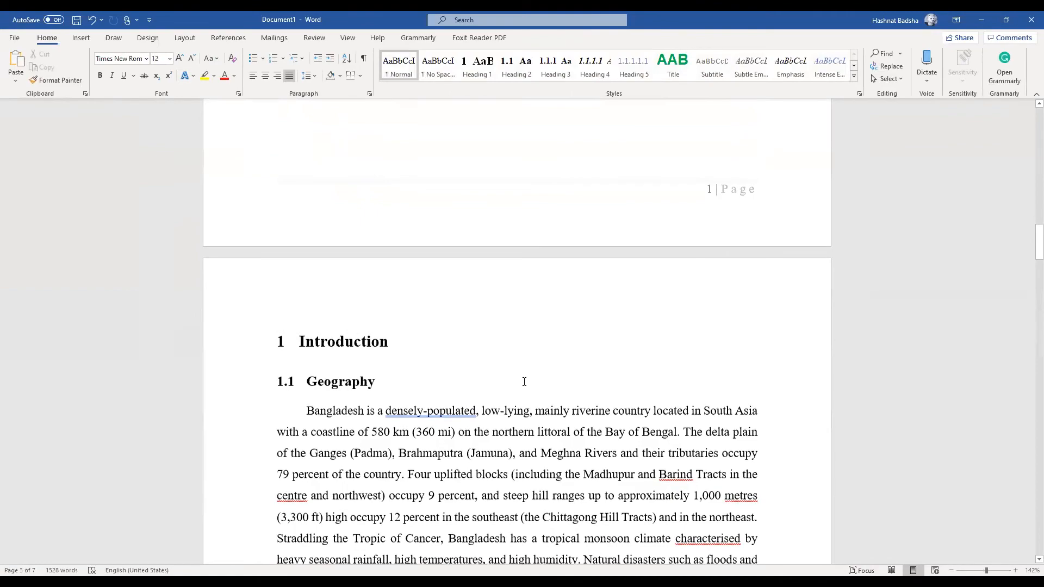
pyautogui.scroll(-8, 544, 353)
pyautogui.scroll(-3, 645, 296)
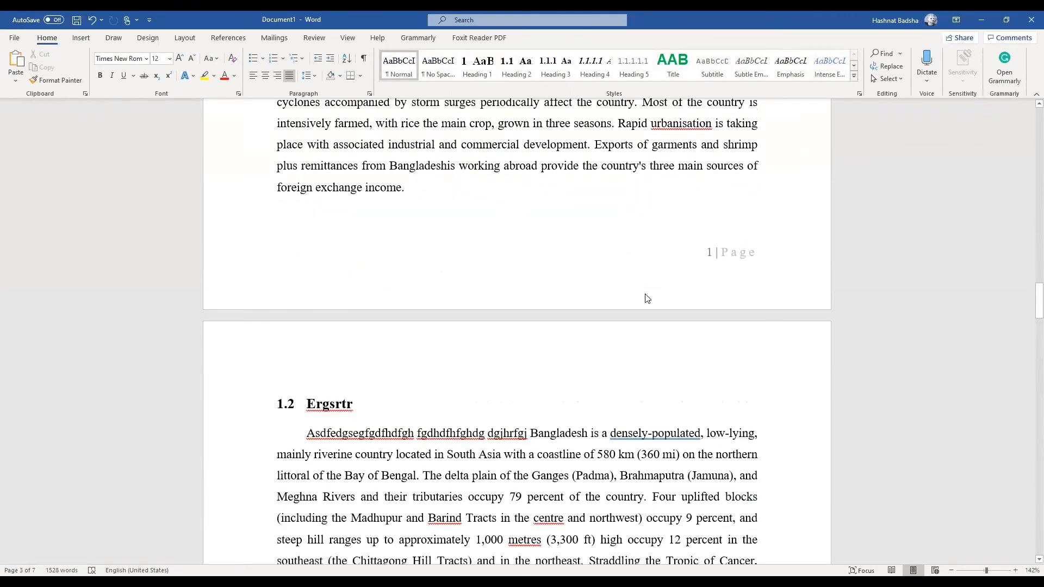
# Enable Different First Page for the cover page's header in section 1 and return to the body text
pyautogui.scroll(3, 647, 291)
pyautogui.scroll(20, 647, 292)
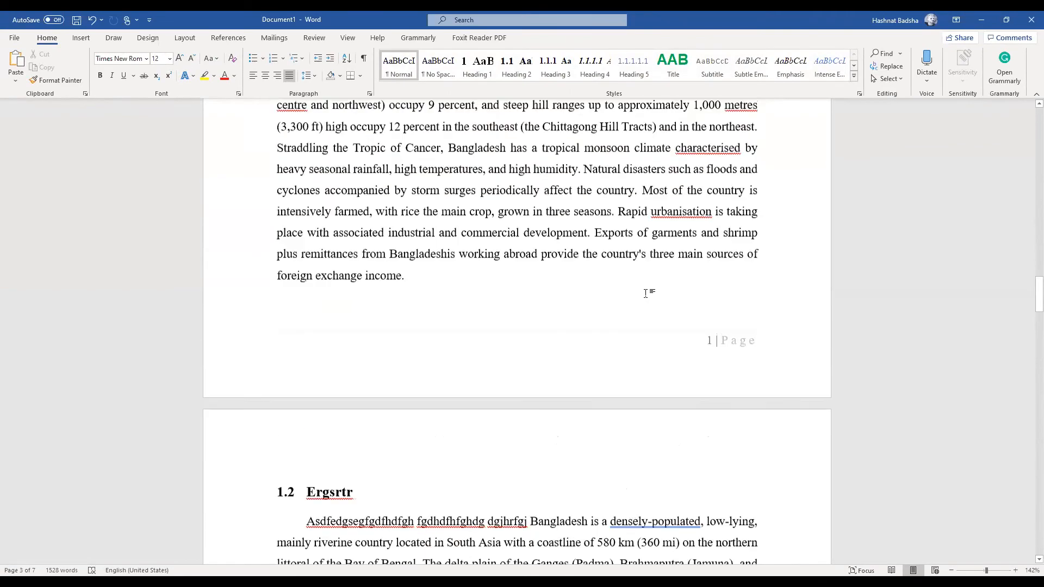
pyautogui.scroll(15, 521, 125)
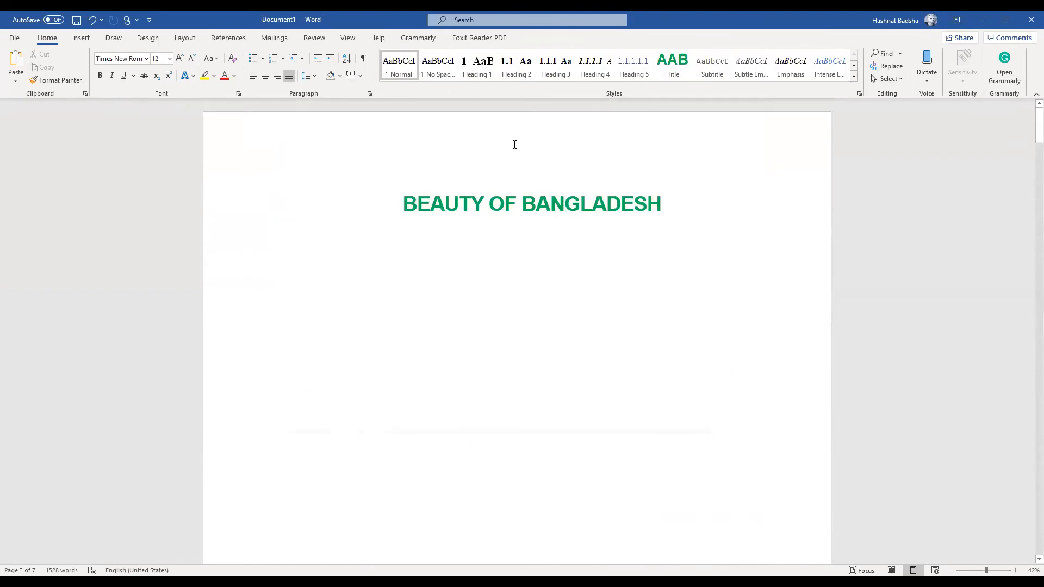
pyautogui.doubleClick(406, 145)
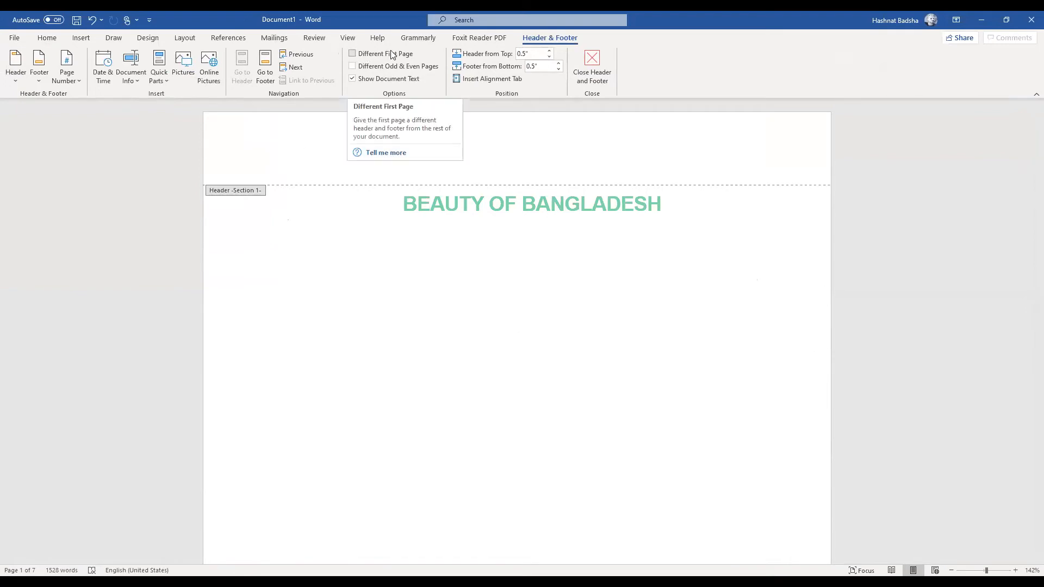
pyautogui.click(351, 53)
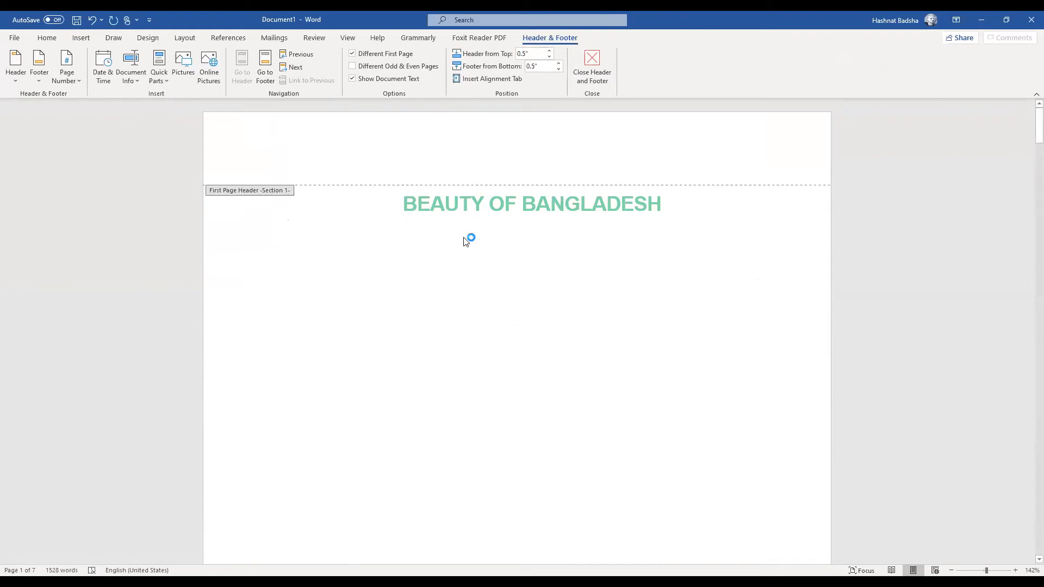
pyautogui.doubleClick(445, 274)
# Format the table of contents page's footer numbering in section 2 as i, ii, iii, starting at i, and return to the body text
pyautogui.scroll(-15, 445, 273)
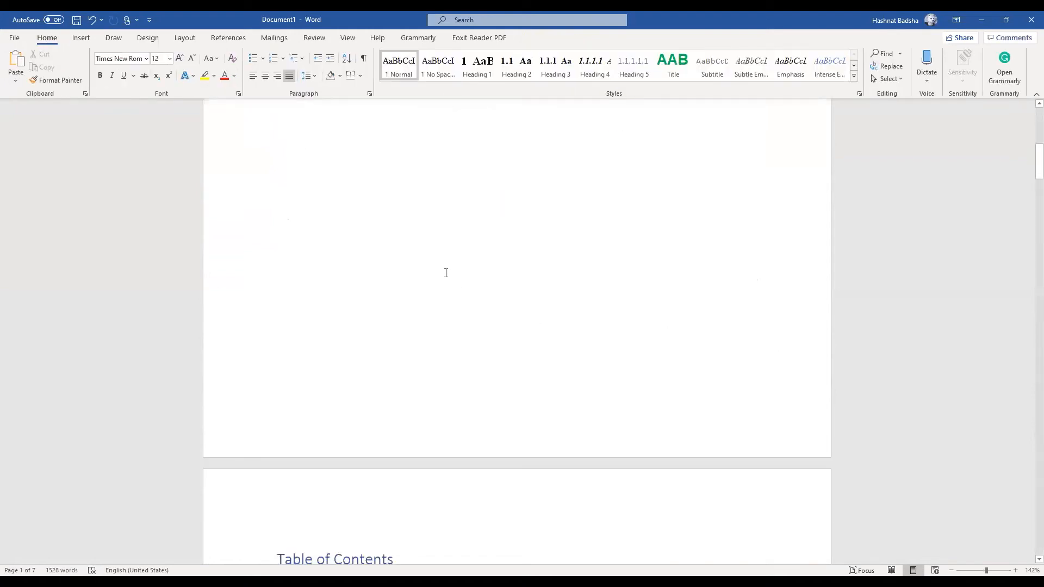
pyautogui.scroll(-3, 694, 320)
pyautogui.doubleClick(716, 310)
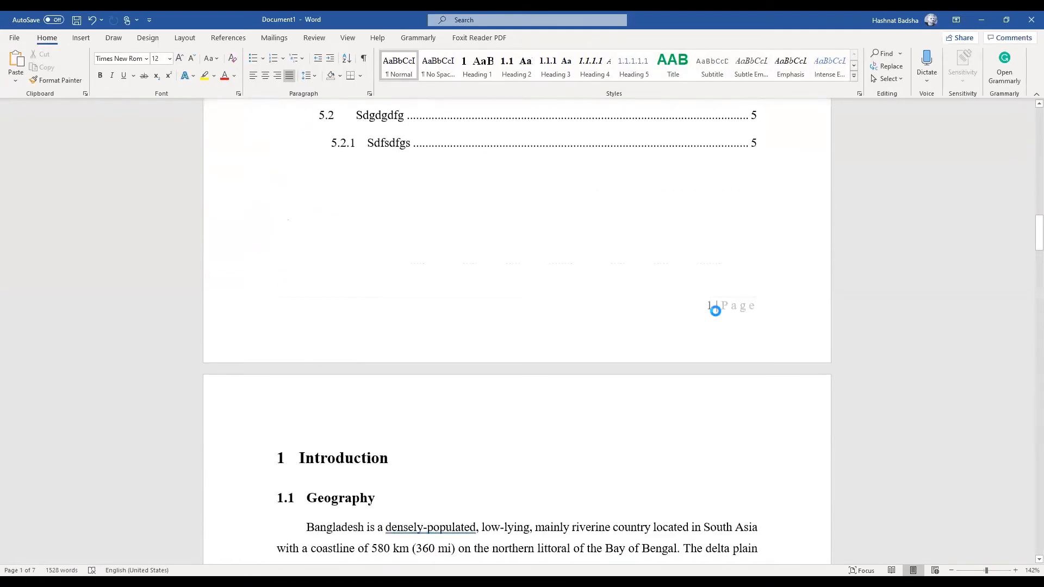
pyautogui.click(607, 423)
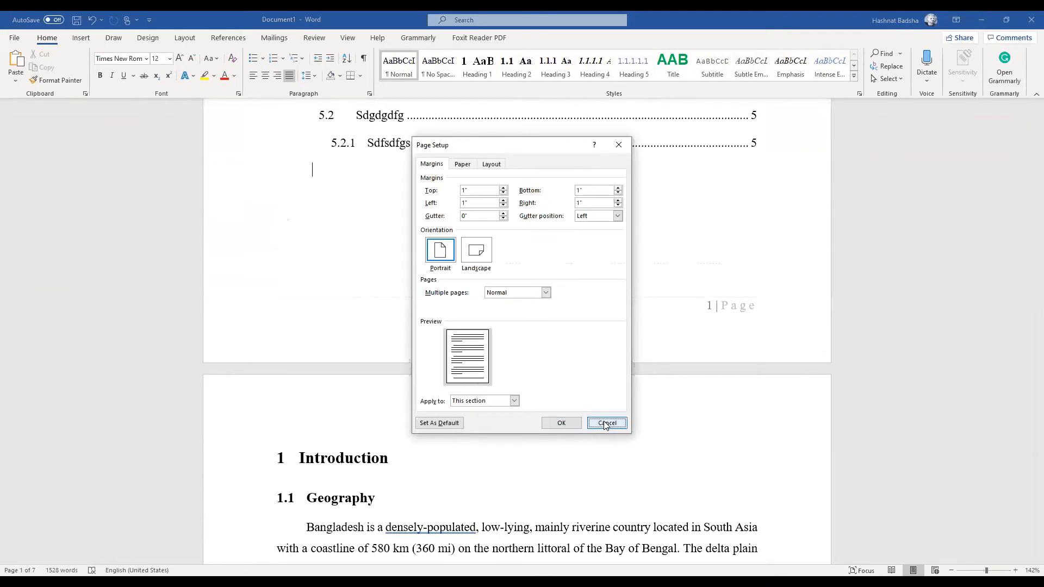
pyautogui.doubleClick(709, 307)
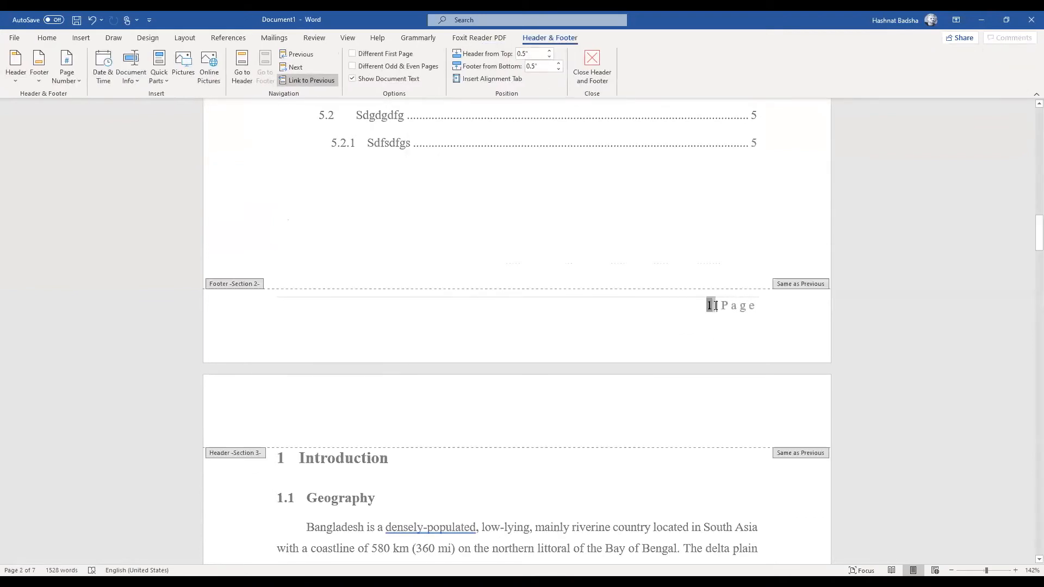
pyautogui.click(72, 84)
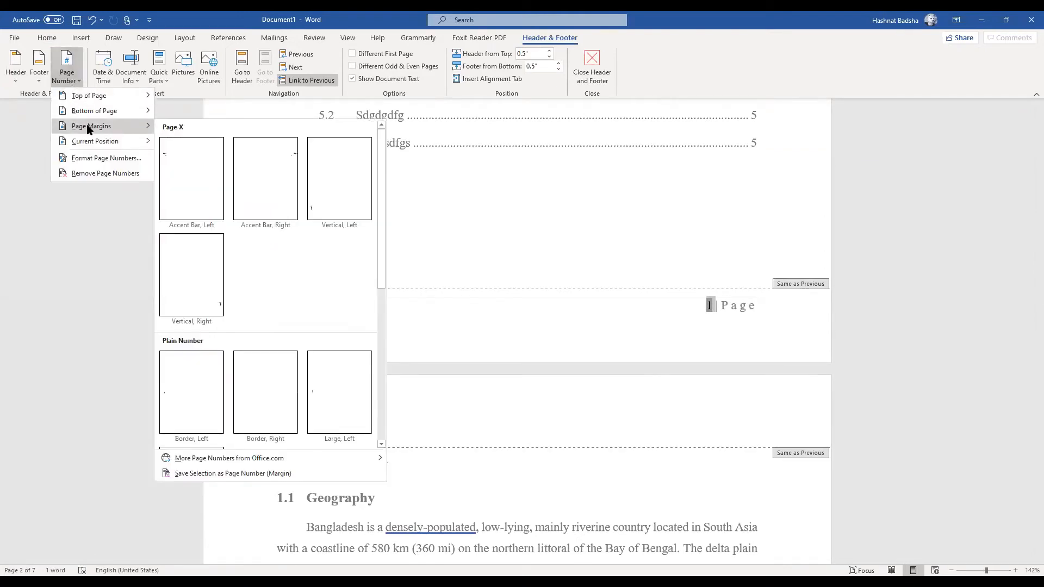
pyautogui.click(93, 159)
pyautogui.click(541, 236)
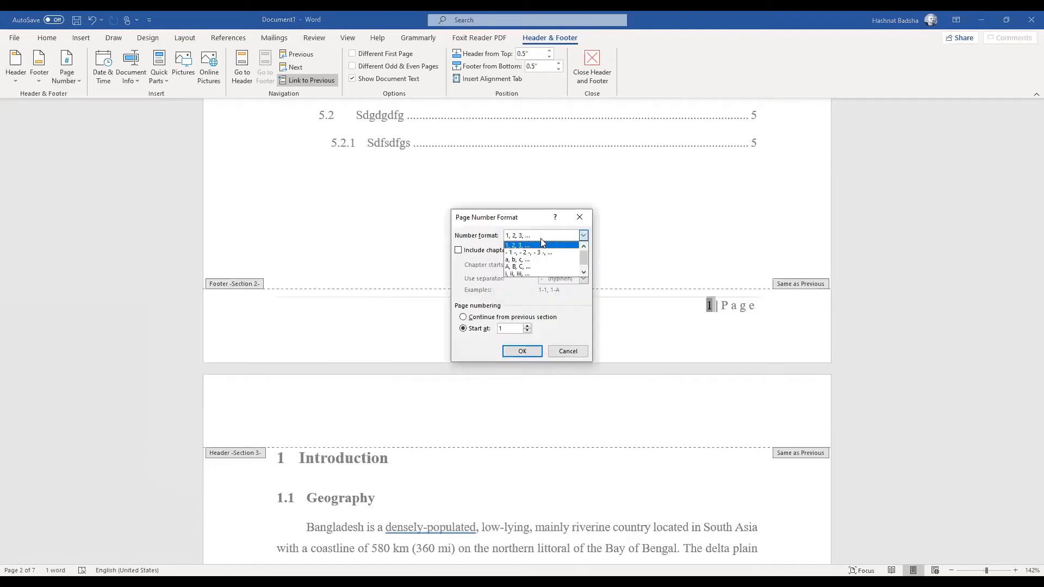
pyautogui.click(537, 272)
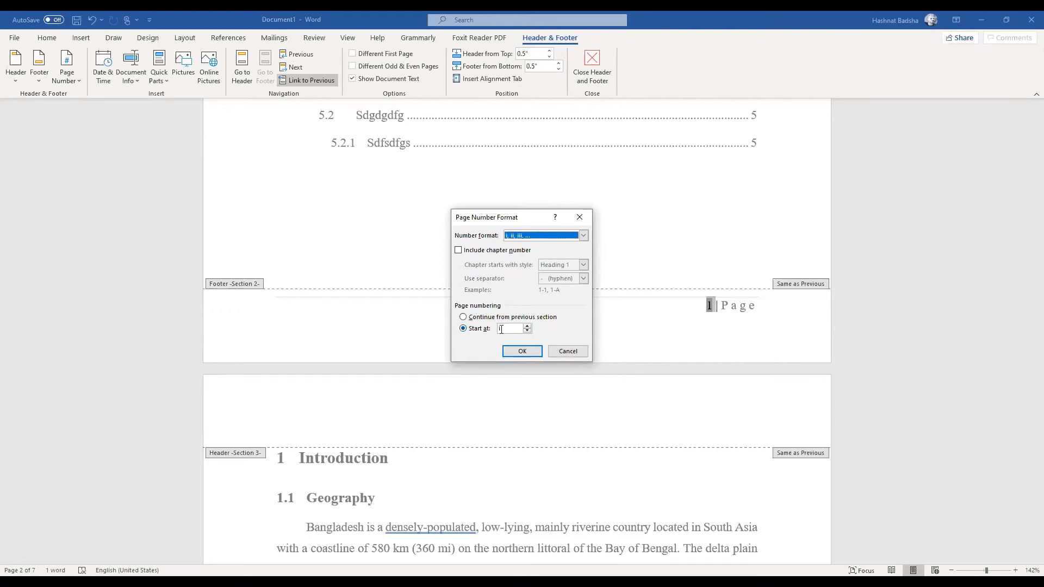
pyautogui.click(514, 352)
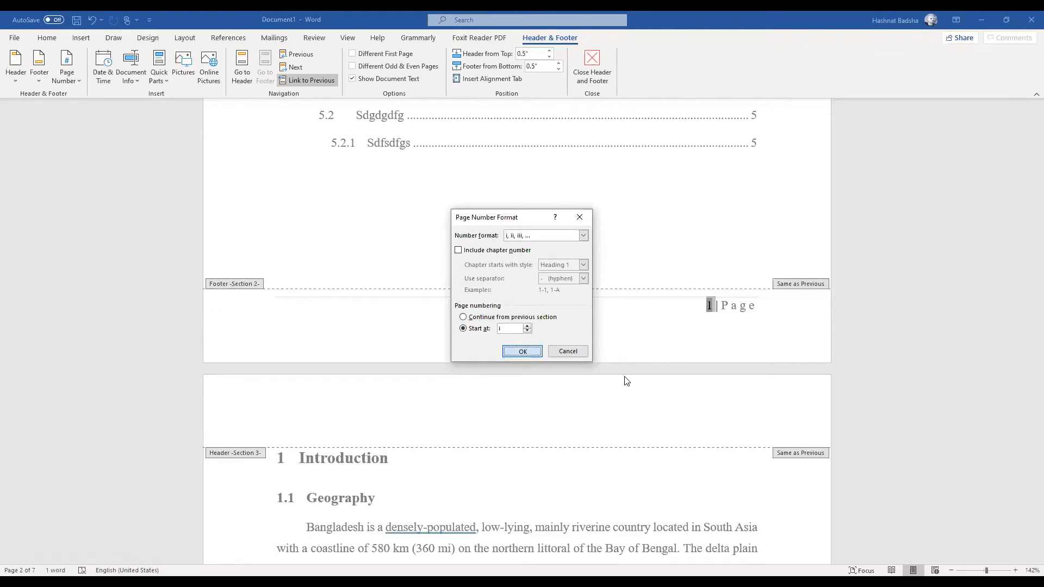
pyautogui.doubleClick(625, 377)
# Examine the footers of the cover page and the table of contents page to check their page numbering
pyautogui.scroll(15, 626, 376)
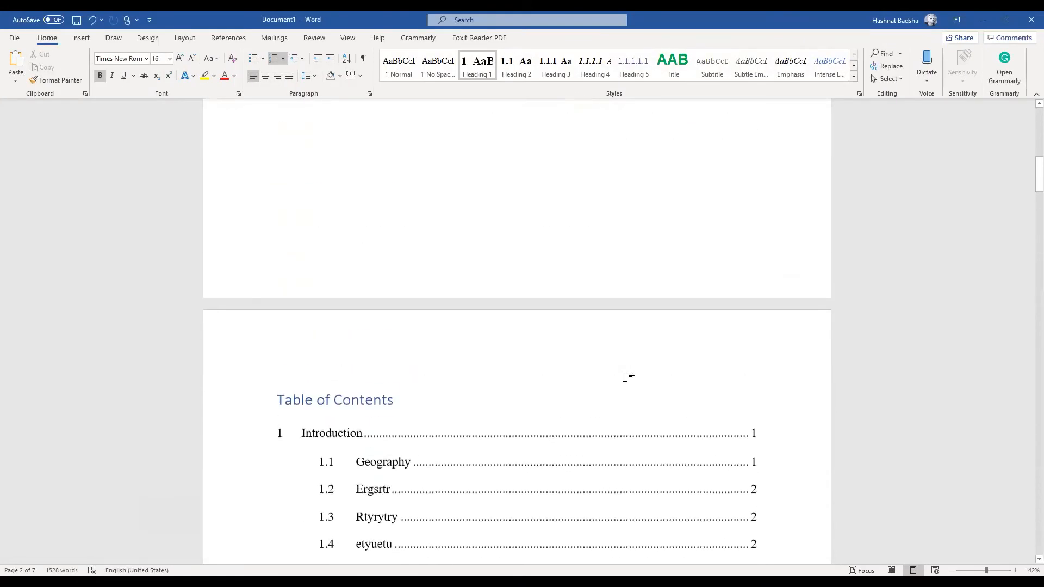
pyautogui.scroll(2, 625, 377)
pyautogui.scroll(-9, 626, 377)
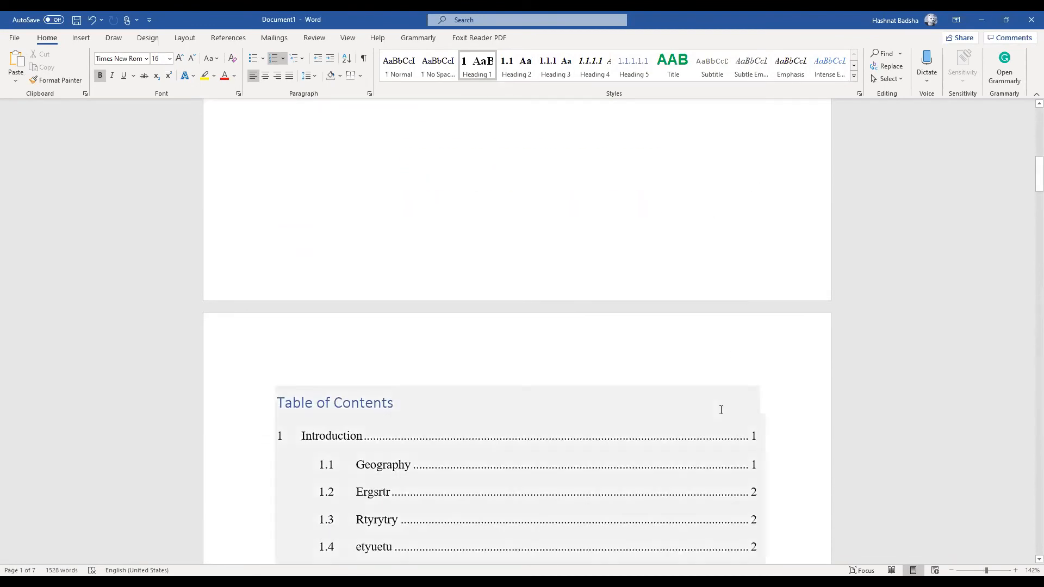
pyautogui.scroll(-3, 720, 402)
pyautogui.scroll(2, 712, 223)
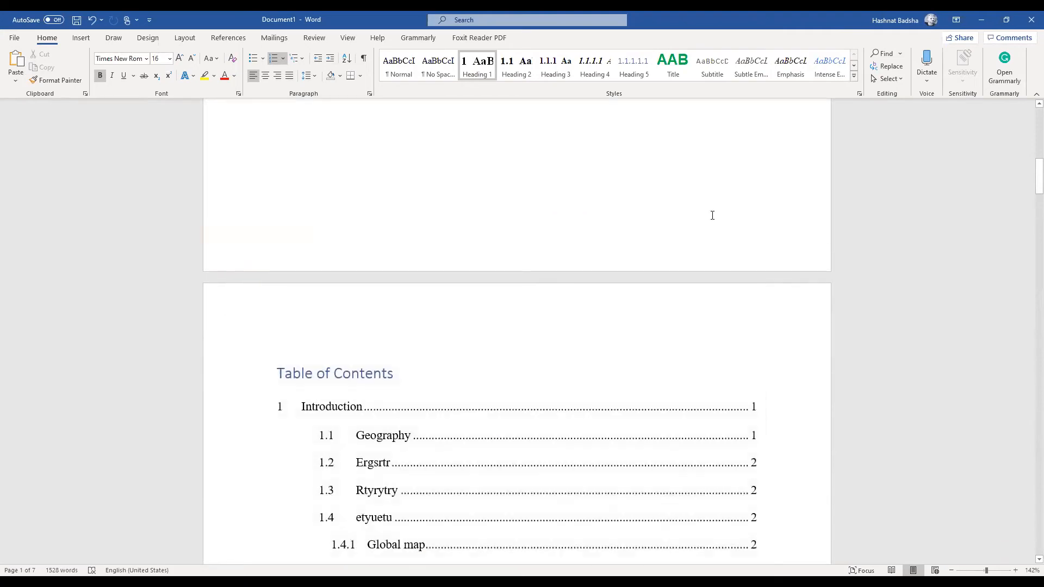
pyautogui.scroll(-5, 705, 273)
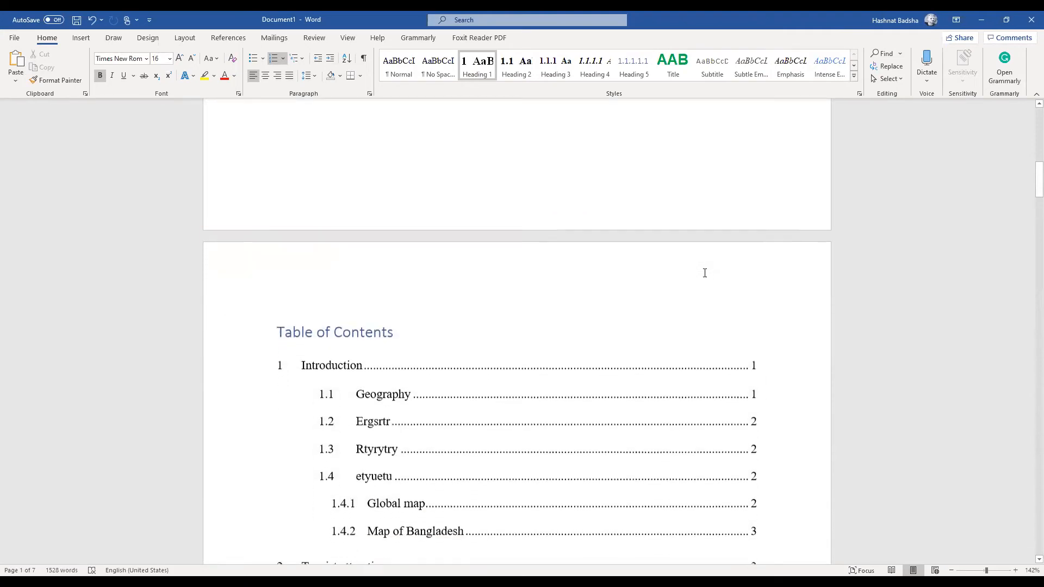
pyautogui.scroll(-8, 705, 273)
pyautogui.scroll(7, 704, 273)
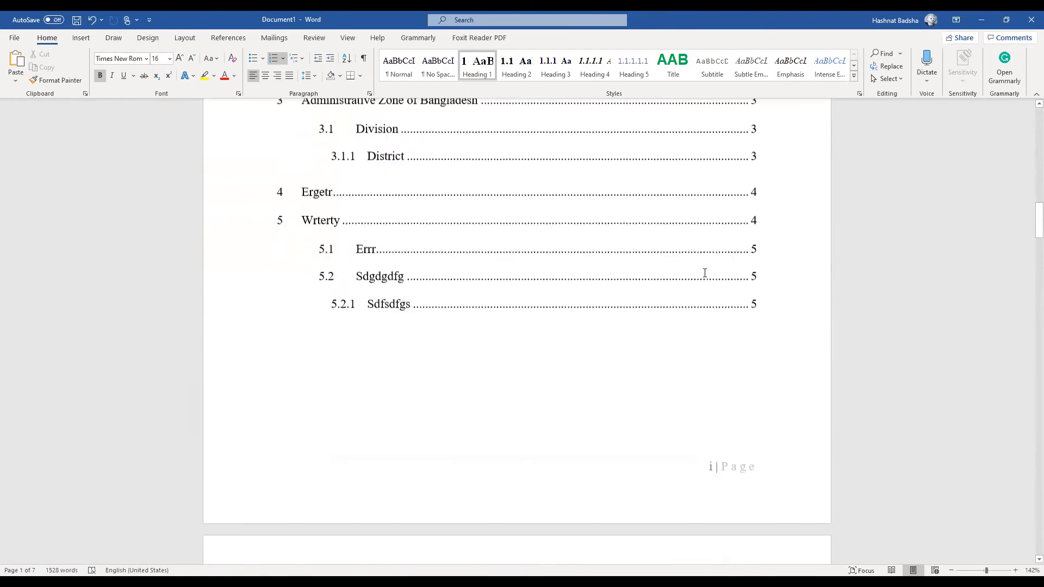
# Update the table of contents
pyautogui.click(626, 257)
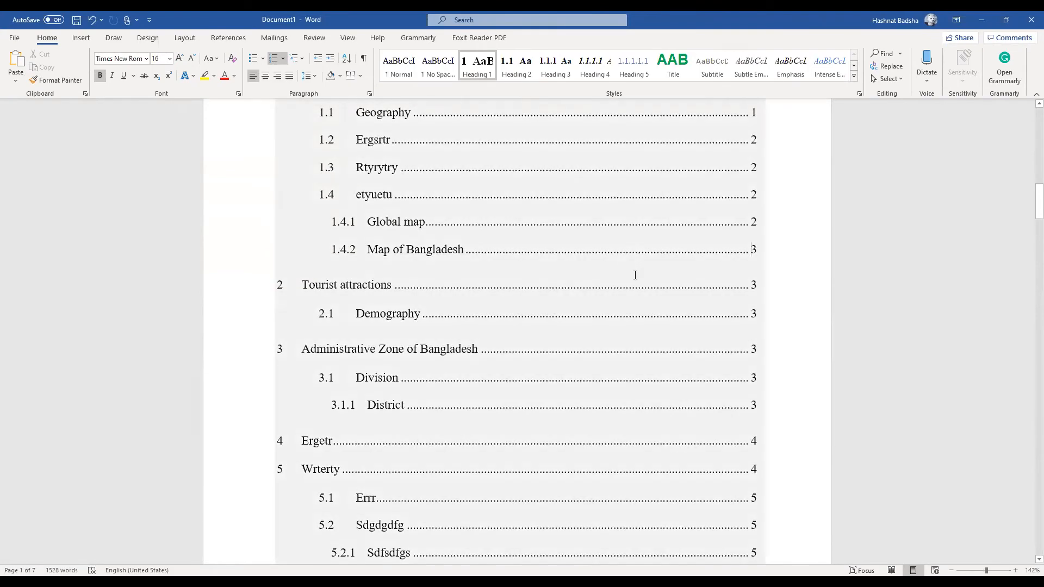
pyautogui.rightClick(627, 258)
pyautogui.scroll(3, 512, 226)
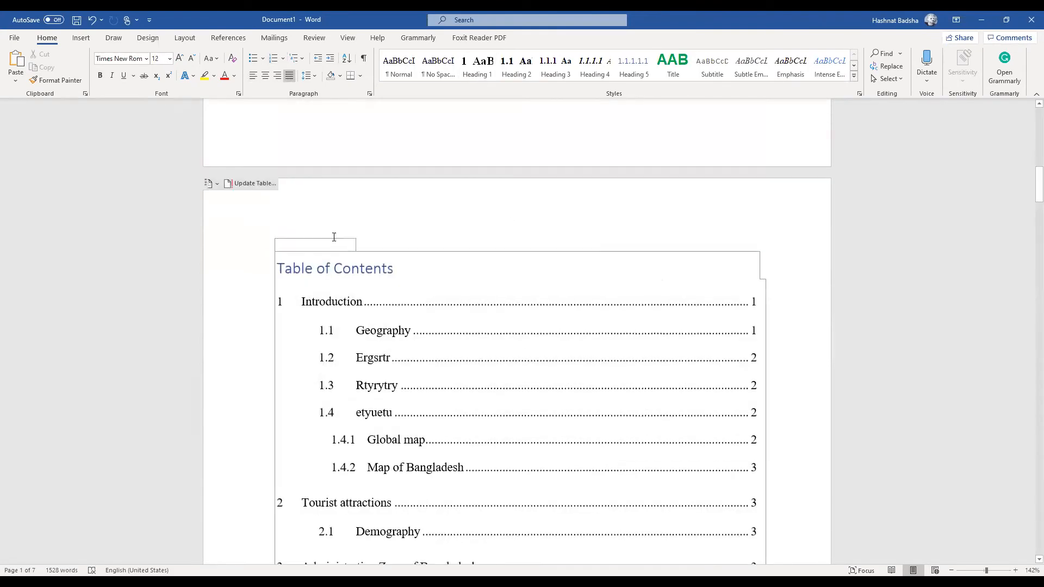
pyautogui.click(266, 185)
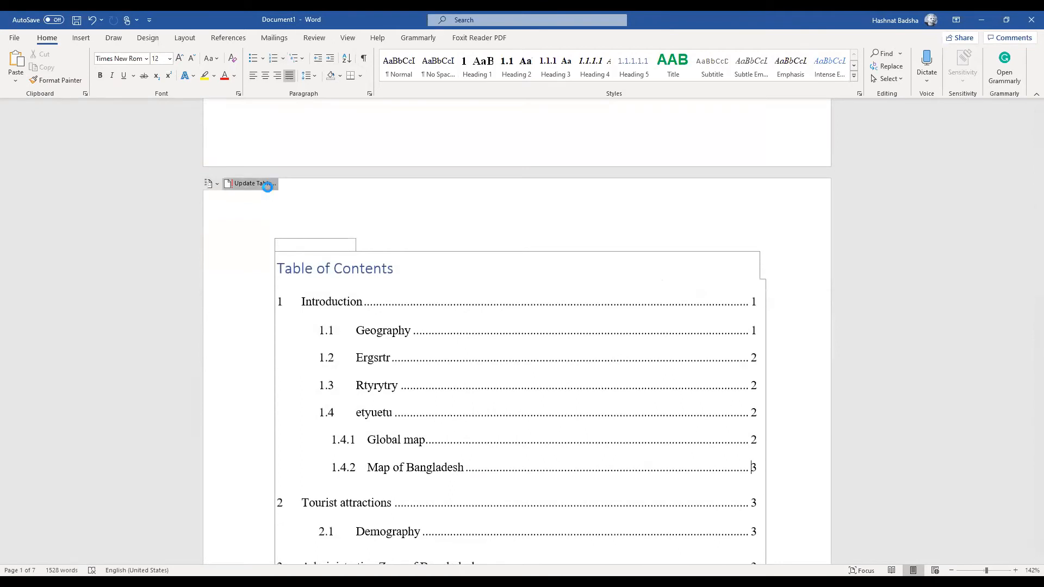
pyautogui.click(488, 298)
pyautogui.click(526, 315)
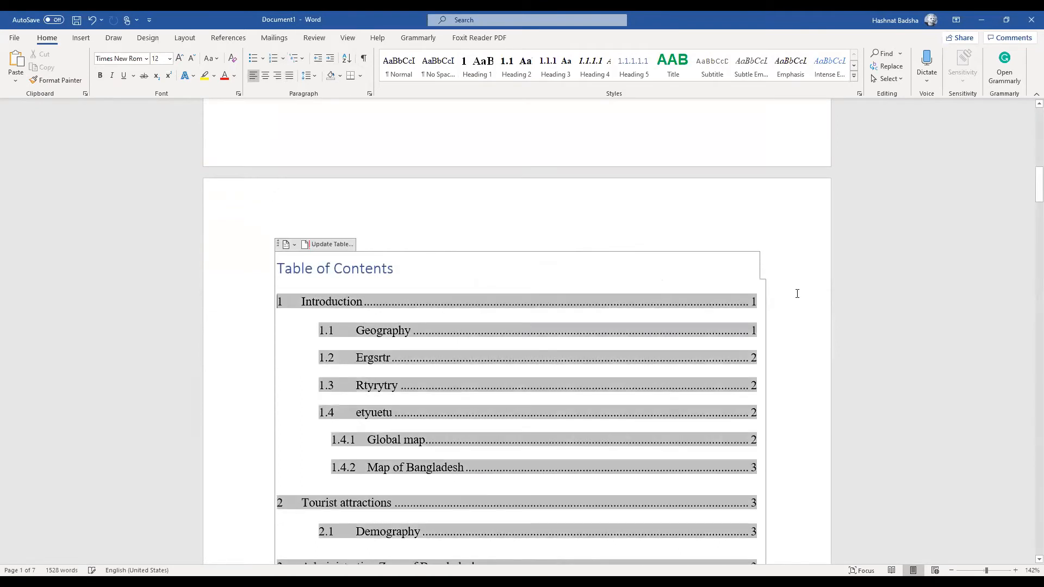
# Review the cover page and table of contents, follow the Introduction entry's link and check the page number before it
pyautogui.scroll(12, 798, 294)
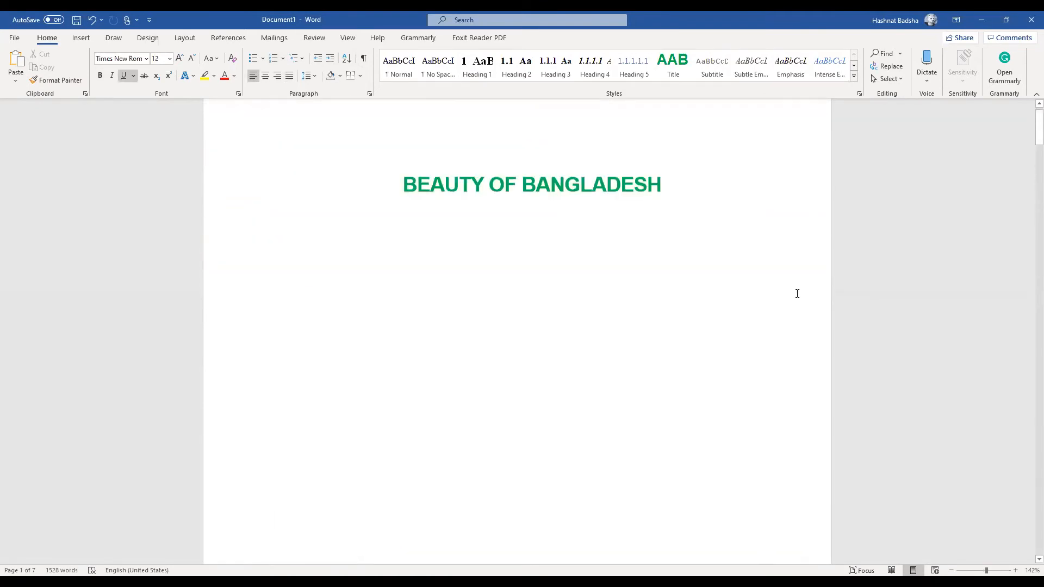
pyautogui.scroll(-10, 797, 294)
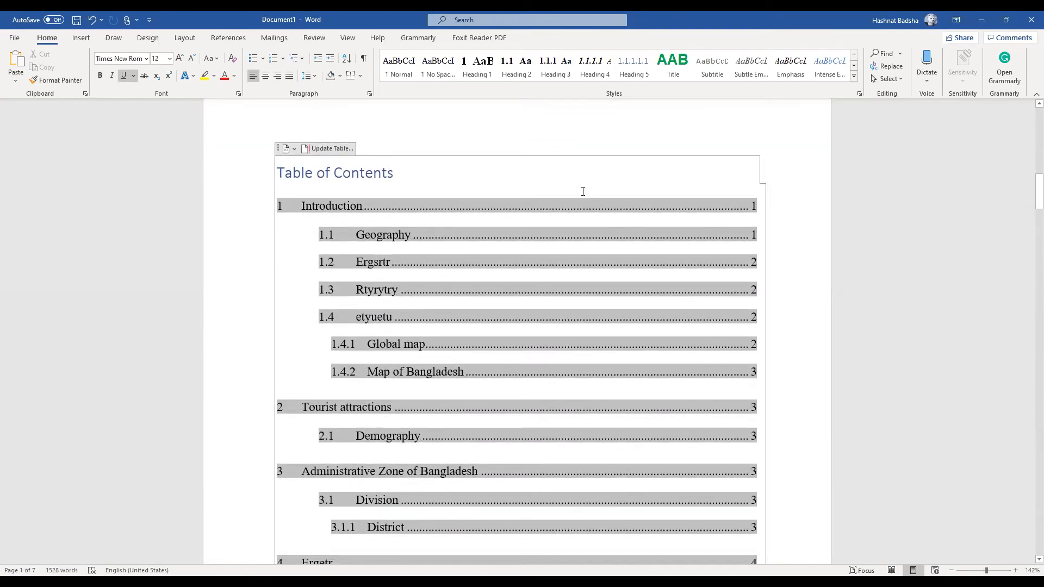
pyautogui.scroll(-1, 572, 246)
pyautogui.scroll(1, 571, 244)
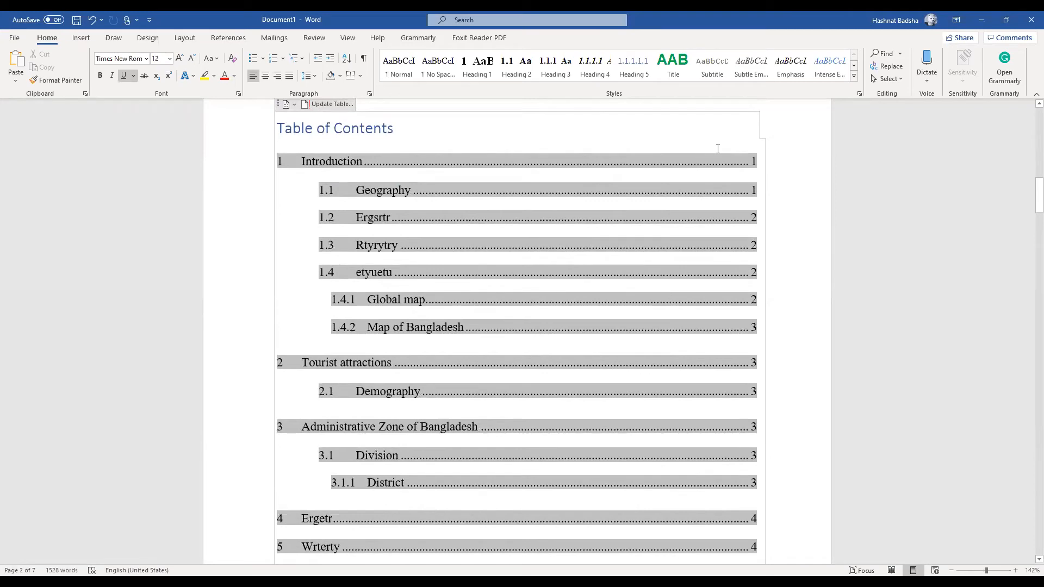
pyautogui.keyDown('ctrl'); pyautogui.click(754, 161); pyautogui.keyUp('ctrl')
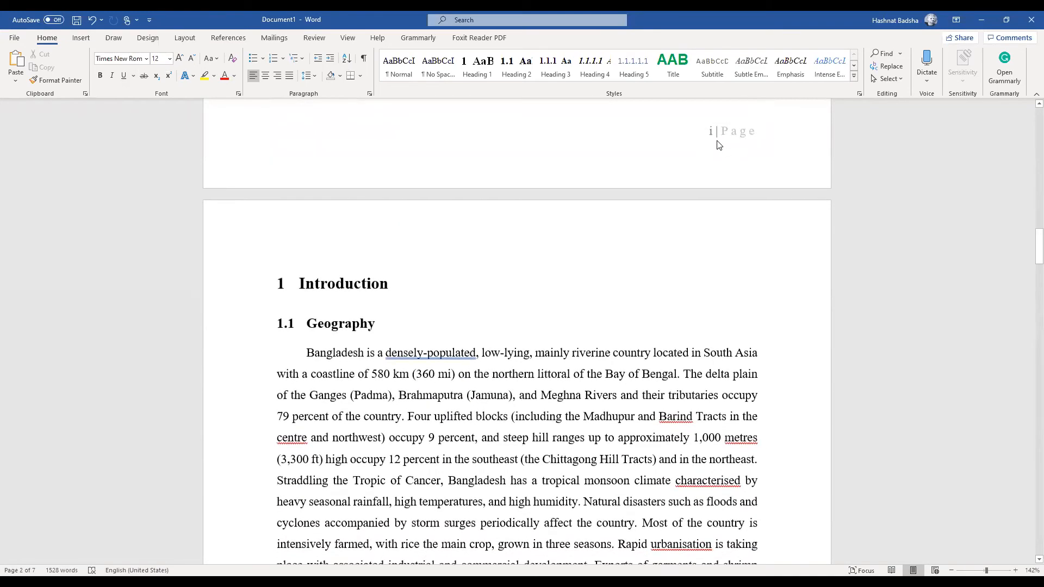
pyautogui.scroll(1, 715, 133)
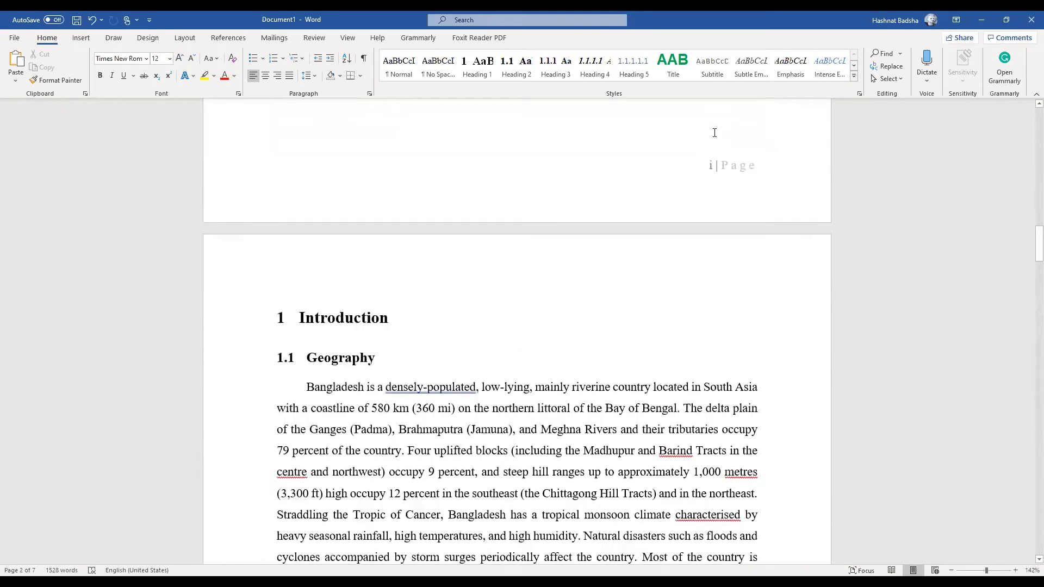
pyautogui.scroll(4, 715, 133)
# Add the lines "List of figures" and "List of Tables", without first-line indent, on a new page after the table of contents
pyautogui.click(599, 306)
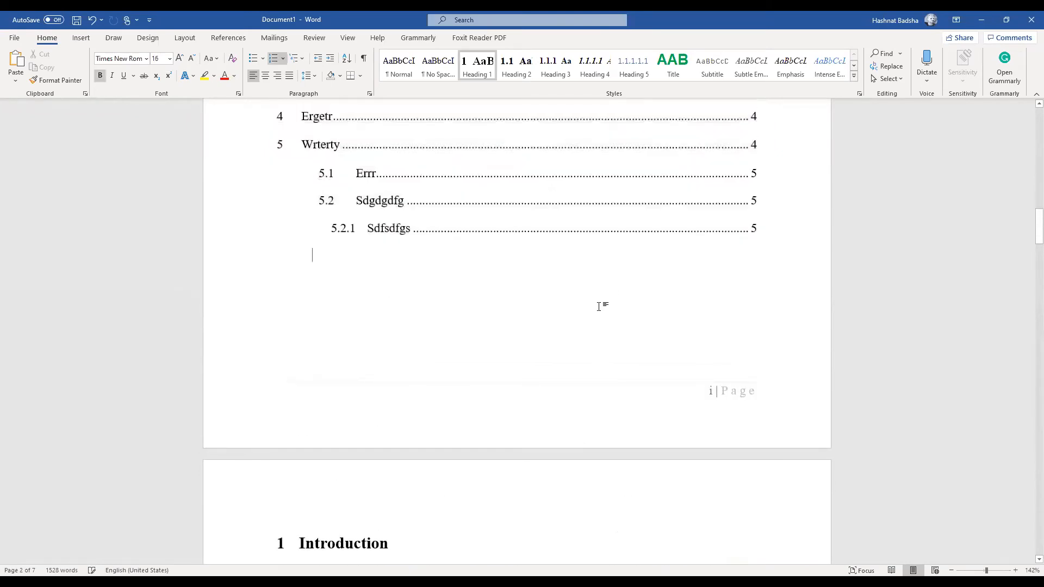
pyautogui.press('Return')
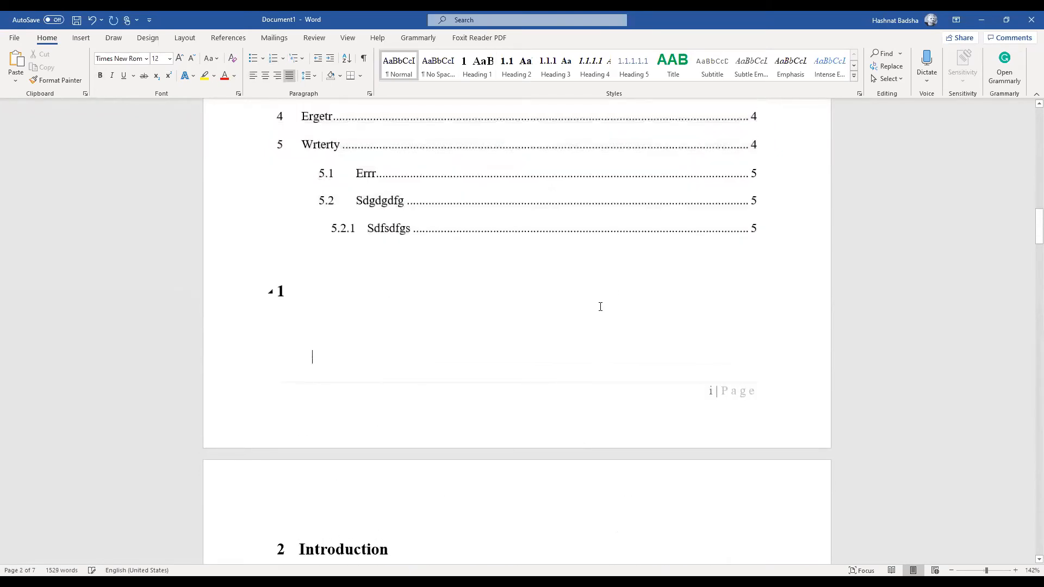
pyautogui.press('Return')
pyautogui.scroll(-2, 486, 286)
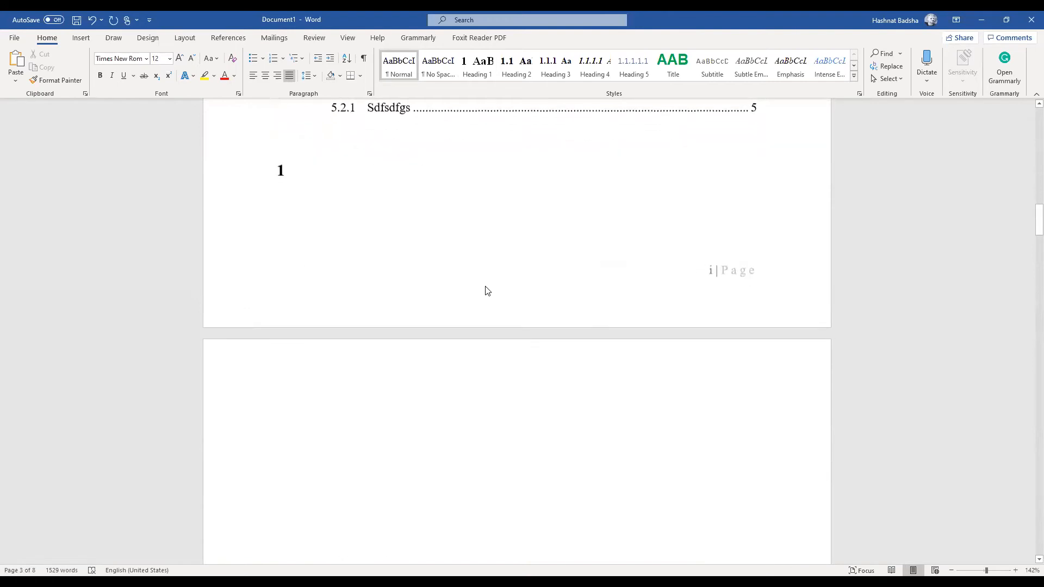
pyautogui.write('List o')
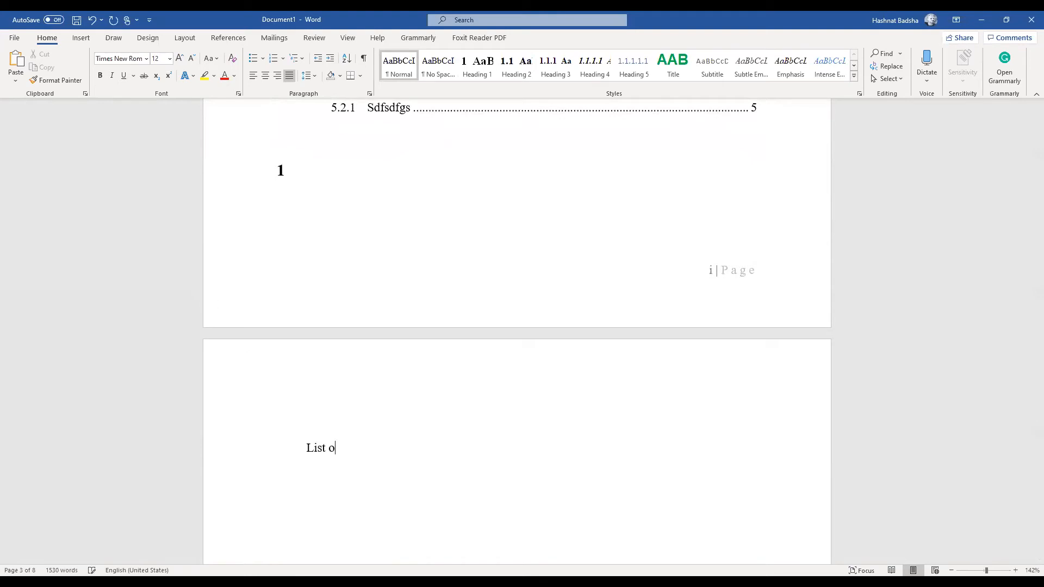
pyautogui.write('f figures')
pyautogui.write('Lis')
pyautogui.write('t of')
pyautogui.scroll(-2, 352, 390)
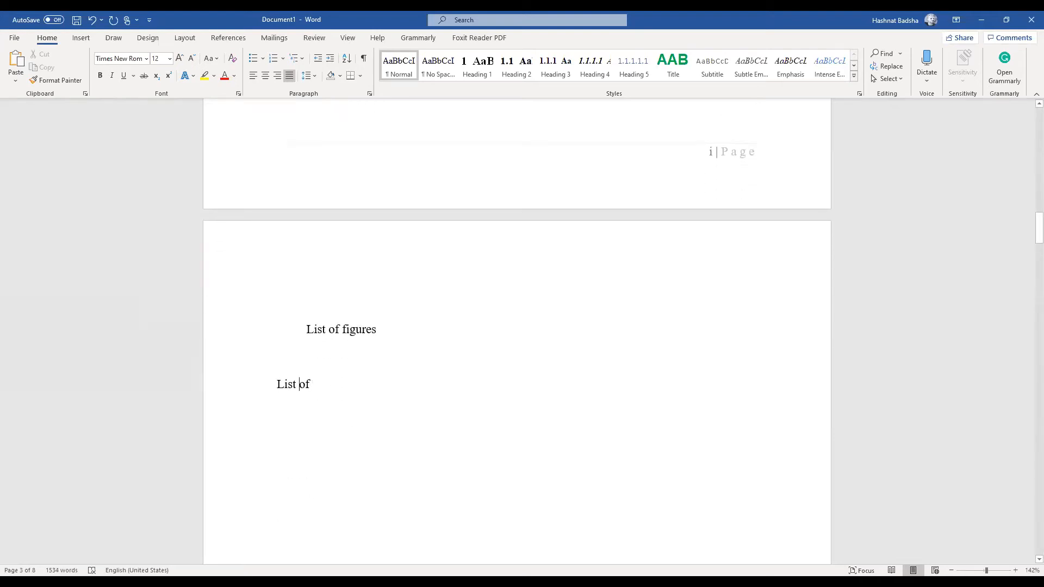
pyautogui.write('Tables')
pyautogui.press('BackSpace')
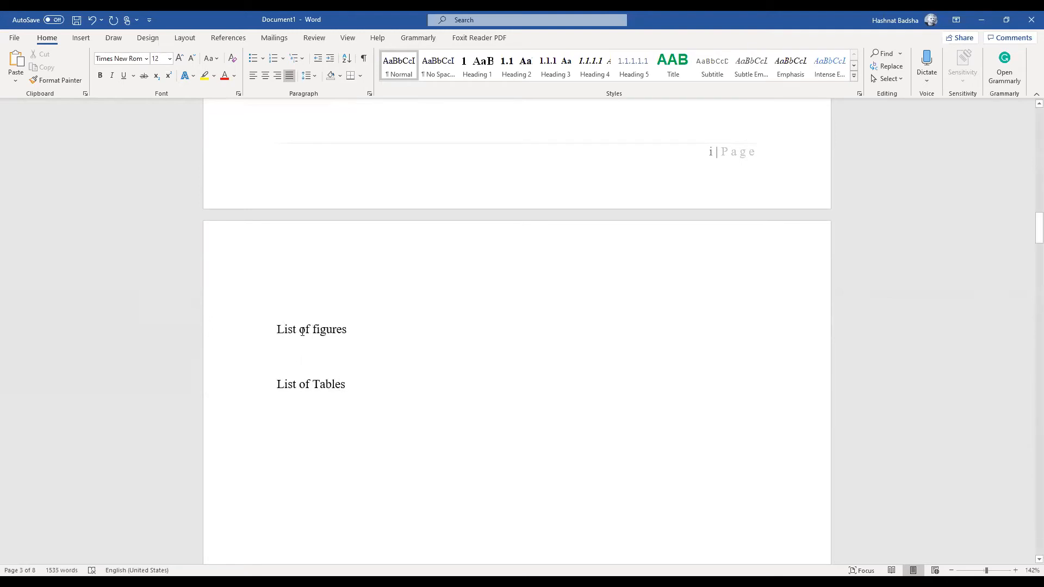
# Insert blank lines before "List of Tables" to push it to the top of the following page
pyautogui.doubleClick(303, 331)
pyautogui.click(279, 386)
pyautogui.press('Return')
pyautogui.press('Return')
pyautogui.press('Return')
pyautogui.press('Return')
pyautogui.press('Return')
pyautogui.press('Return')
pyautogui.press('Return')
pyautogui.press('Return')
pyautogui.press('Return')
pyautogui.press('Return')
pyautogui.press('Return')
pyautogui.press('Return')
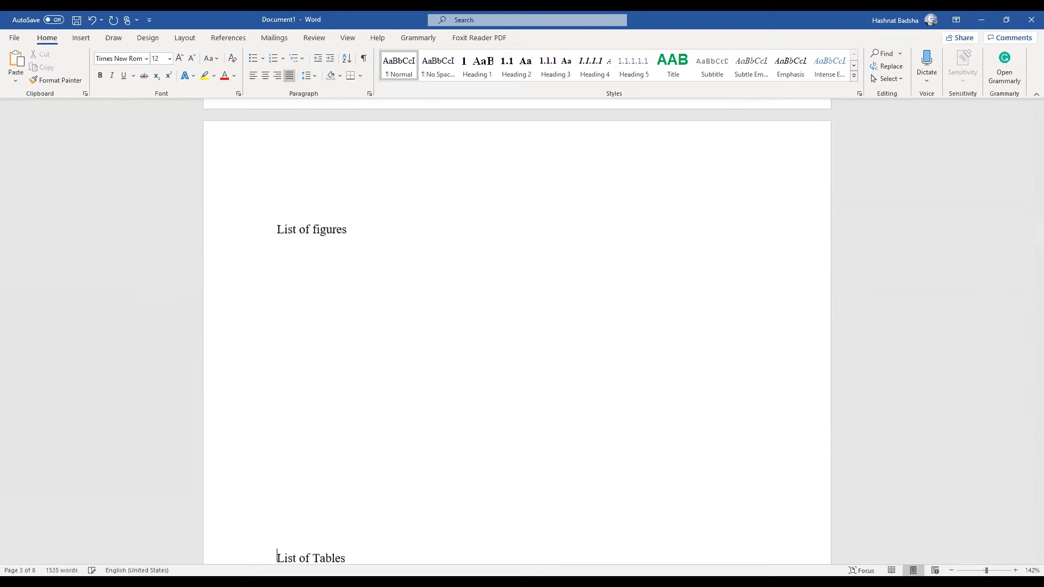
pyautogui.press('Return')
pyautogui.press('Return')
pyautogui.press('Return')
pyautogui.press('Return')
pyautogui.press('Return')
pyautogui.press('Return')
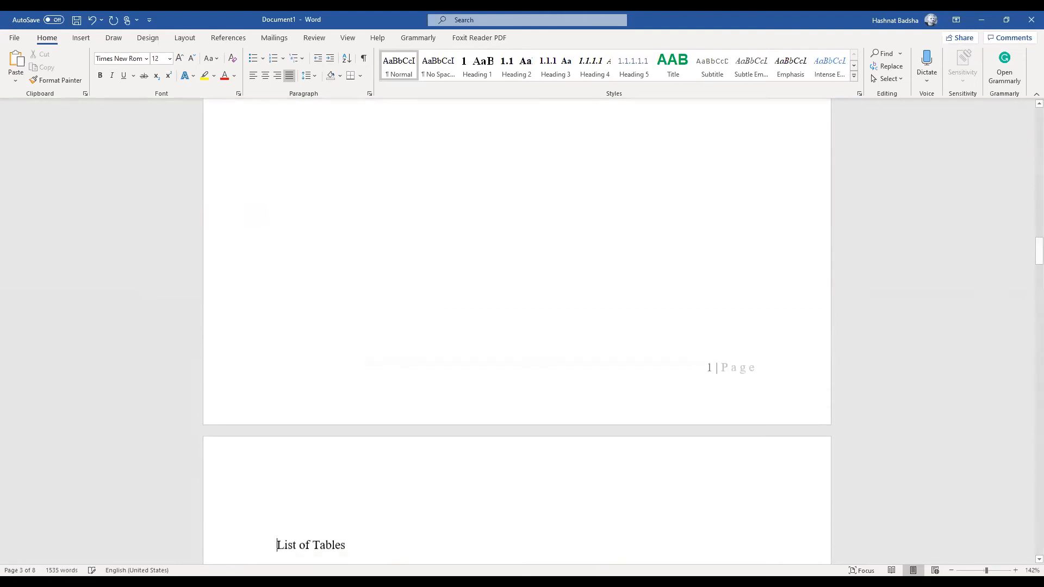
# Remove the blank line above "List of figures" and apply the Heading 1 style to that line
pyautogui.scroll(7, 517, 332)
pyautogui.scroll(3, 518, 332)
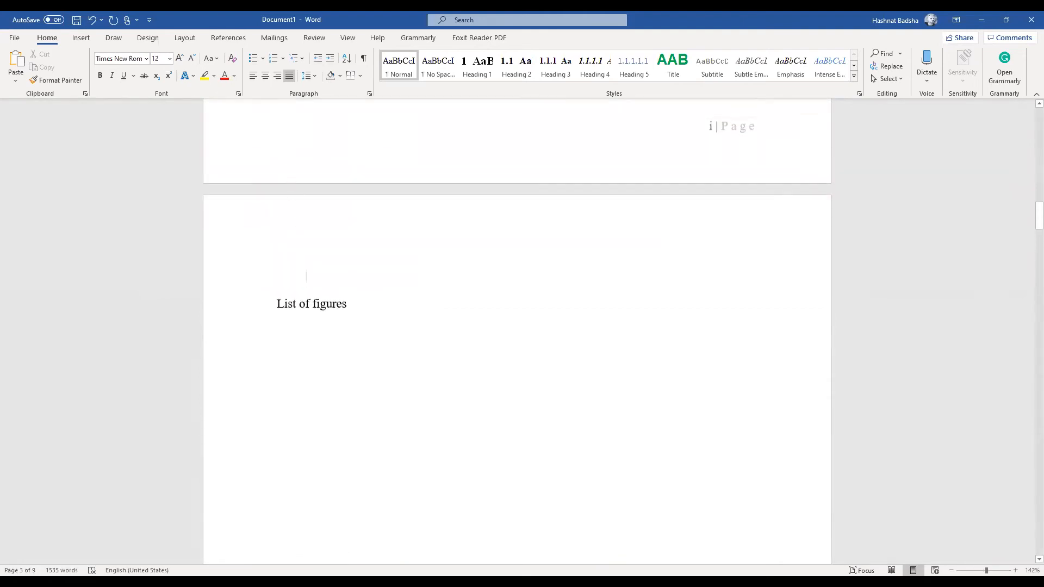
pyautogui.press('BackSpace')
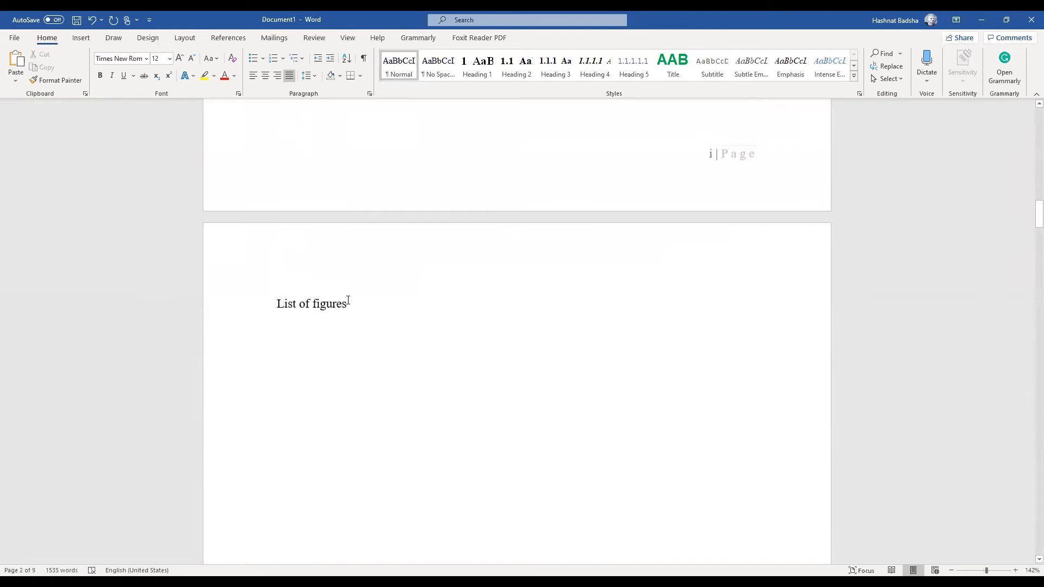
pyautogui.moveTo(348, 303); pyautogui.dragTo(277, 304)
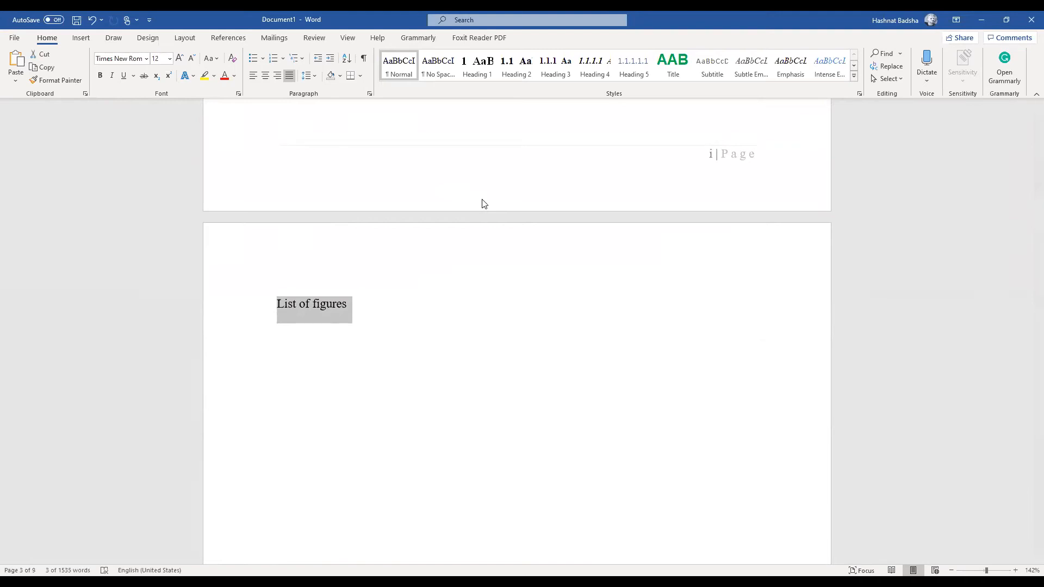
pyautogui.click(474, 75)
# Place the cursor at the end of the "List of Tables" line
pyautogui.scroll(-3, 475, 304)
pyautogui.scroll(-5, 475, 303)
pyautogui.click(352, 322)
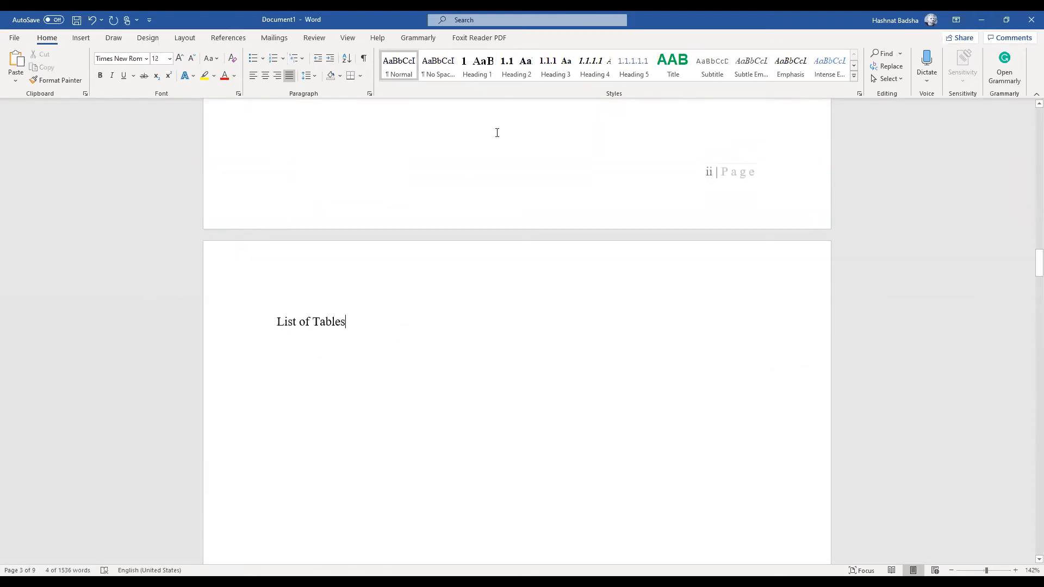
# Apply the Heading 1 style to the "List of Tables" line and remove its heading number
pyautogui.click(487, 78)
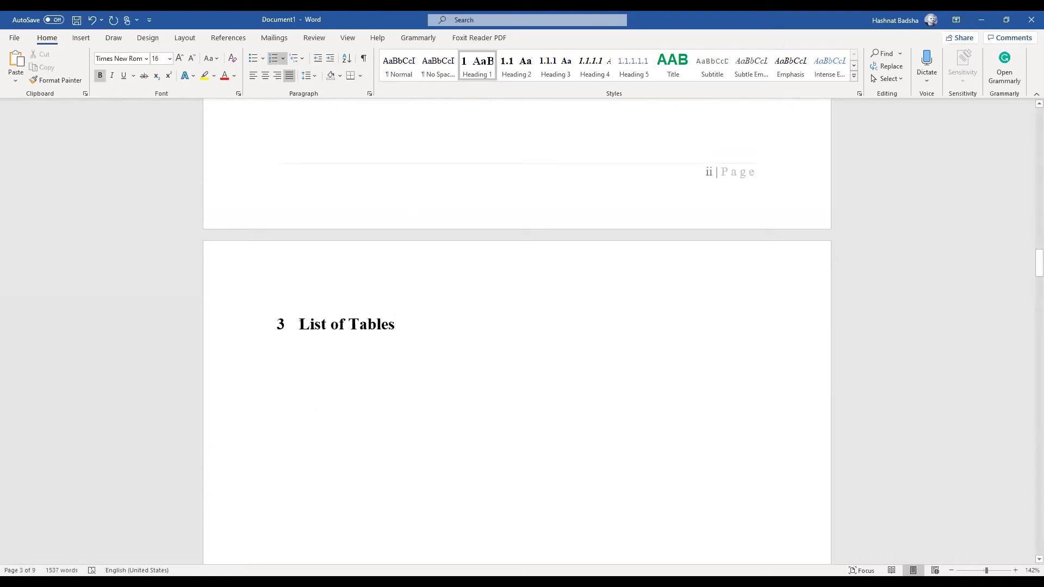
pyautogui.press('BackSpace')
pyautogui.press('BackSpace')
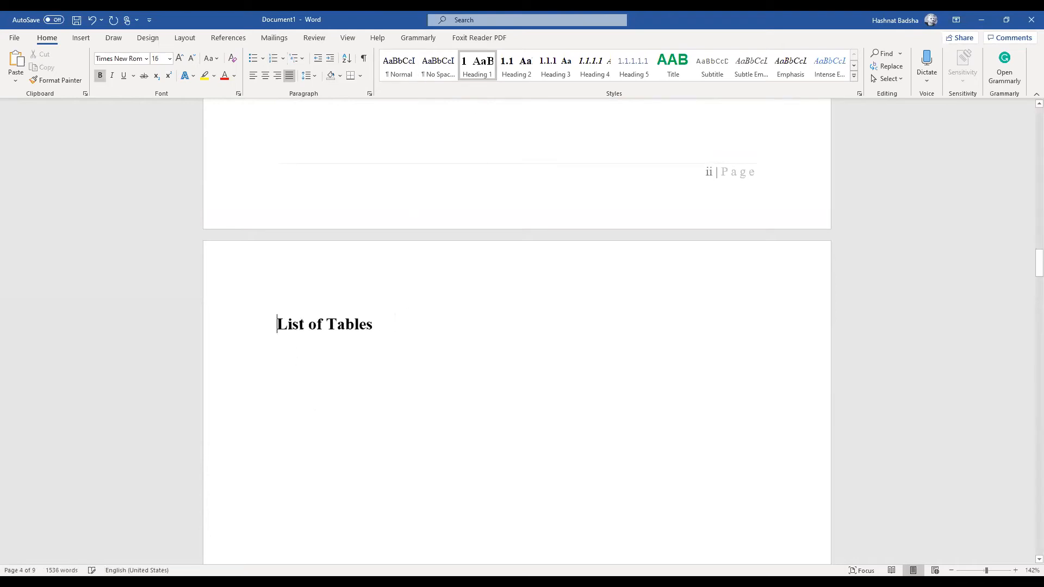
# Remove the number and indent from the "List of figures" heading so it aligns with the page margin
pyautogui.scroll(1, 302, 330)
pyautogui.scroll(15, 303, 330)
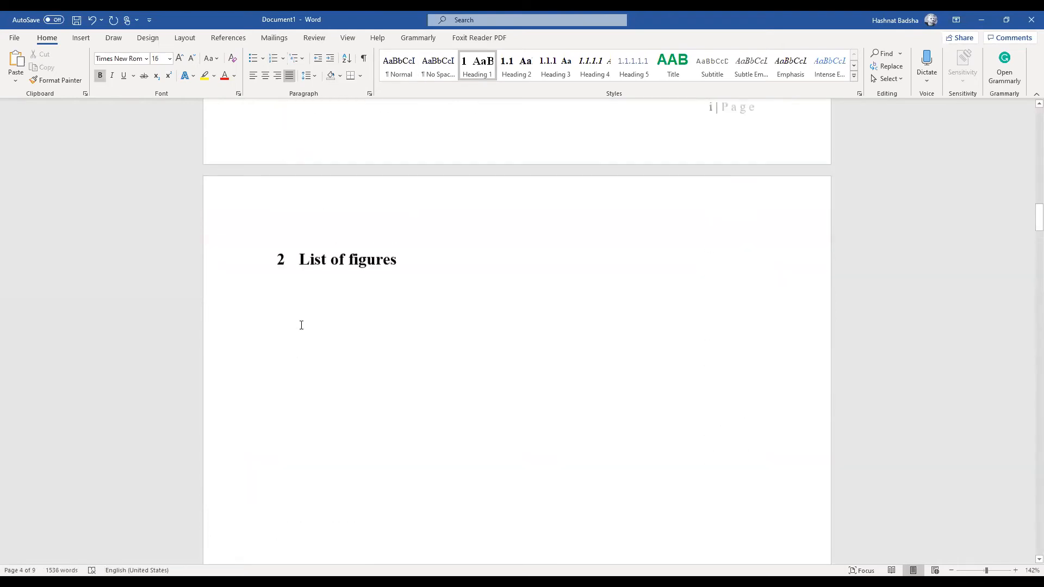
pyautogui.click(299, 241)
pyautogui.press('BackSpace')
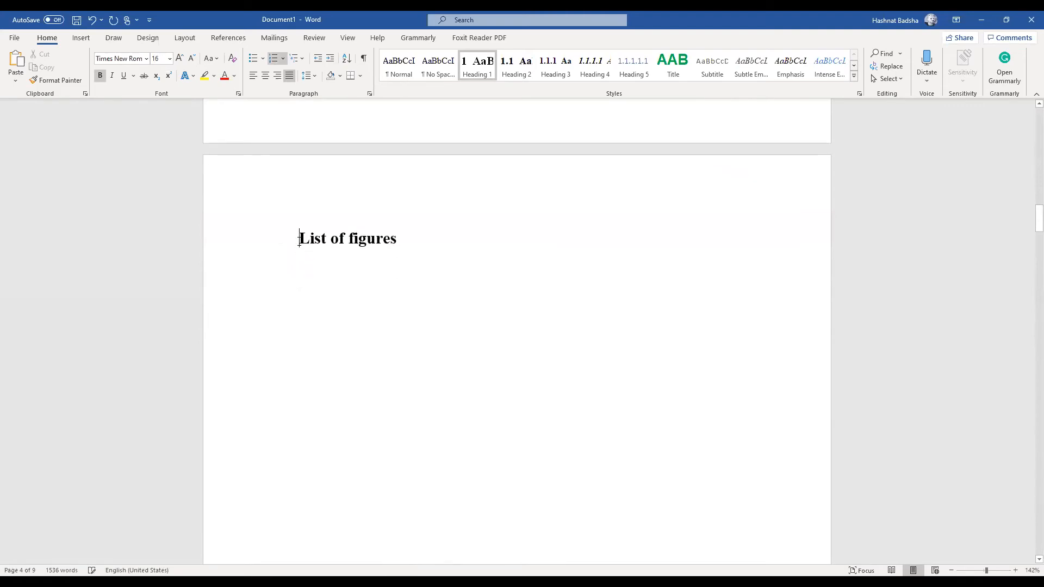
pyautogui.press('BackSpace')
# Update the entire table of contents to include the List of figures and List of Tables headings
pyautogui.scroll(-2, 349, 228)
pyautogui.scroll(15, 350, 228)
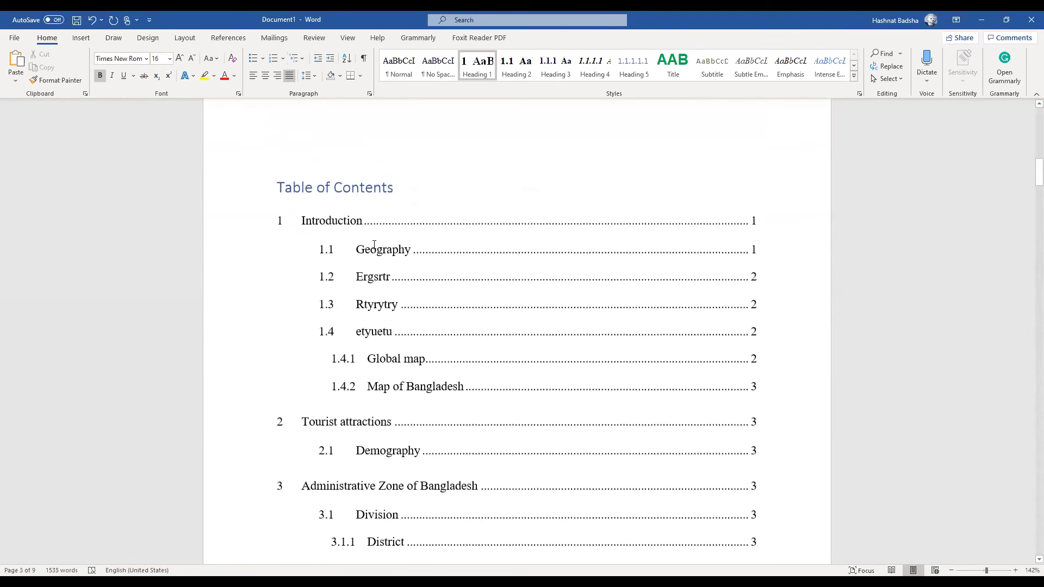
pyautogui.click(374, 245)
pyautogui.rightClick(374, 244)
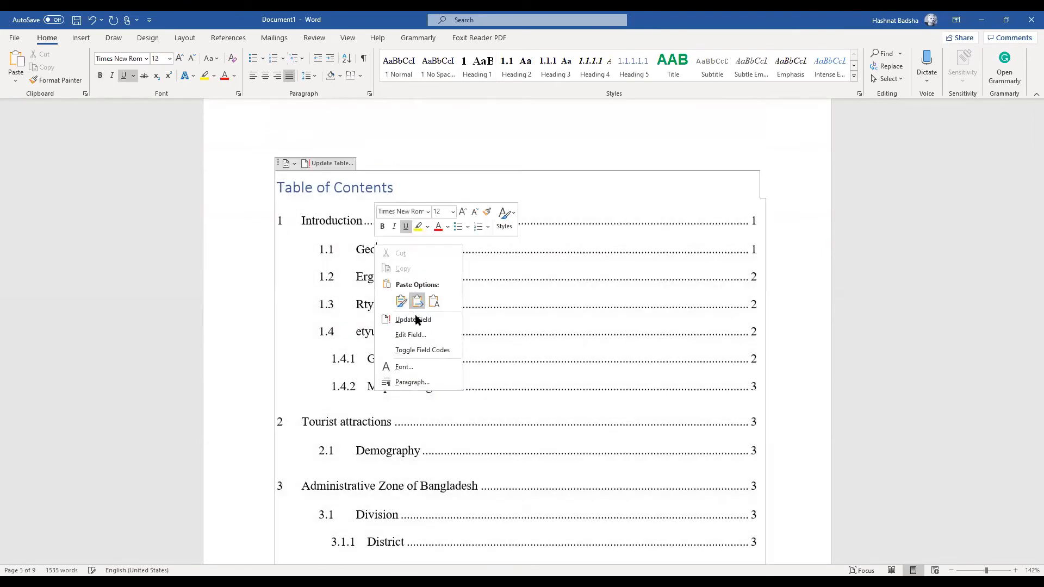
pyautogui.click(418, 322)
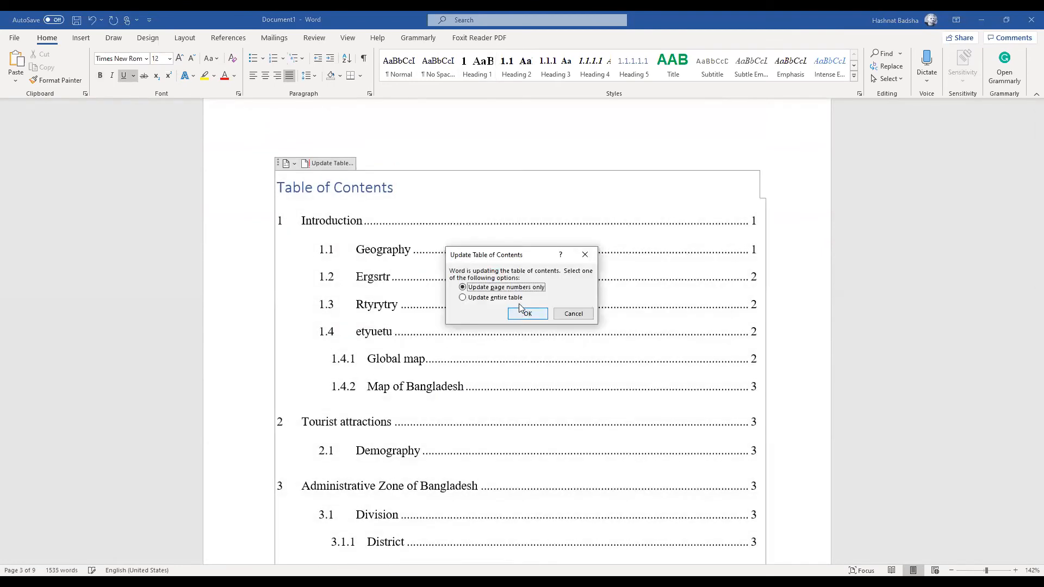
pyautogui.click(514, 298)
pyautogui.click(525, 316)
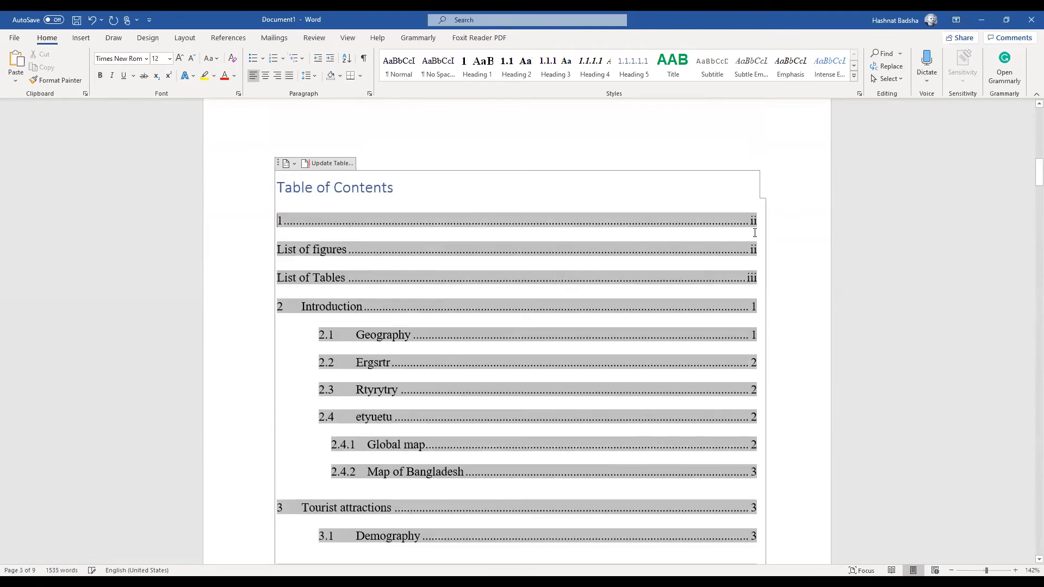
# Go to the empty numbered heading above "List of figures" from its contents entry and delete it
pyautogui.keyDown('ctrl'); pyautogui.click(755, 233); pyautogui.keyUp('ctrl')
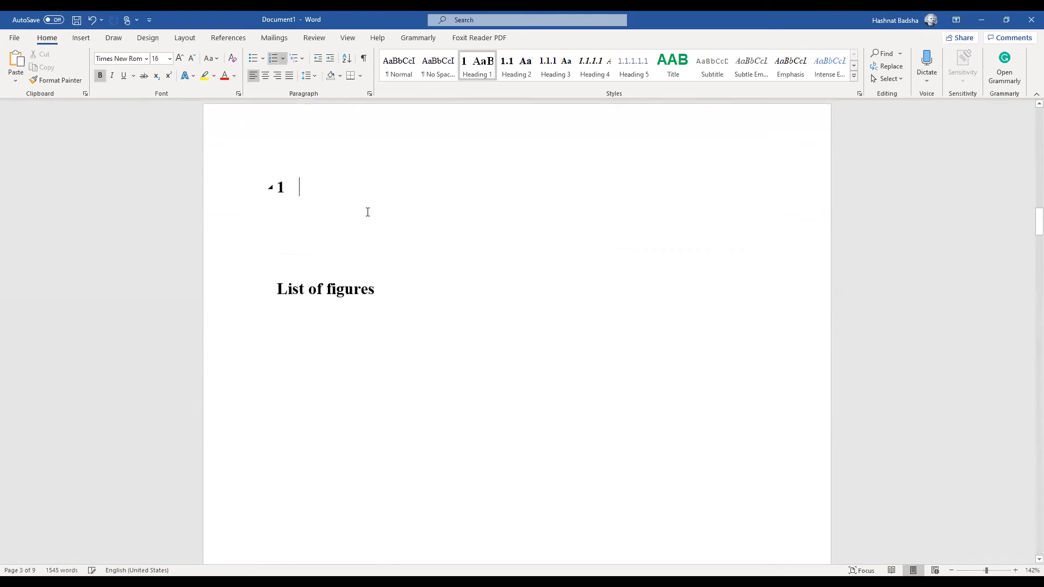
pyautogui.press('BackSpace')
pyautogui.press('BackSpace')
pyautogui.press('BackSpace')
pyautogui.press('BackSpace')
pyautogui.press('BackSpace')
# Update the entire table of contents to drop the entry of the deleted empty heading
pyautogui.scroll(12, 367, 212)
pyautogui.scroll(2, 348, 261)
pyautogui.click(324, 310)
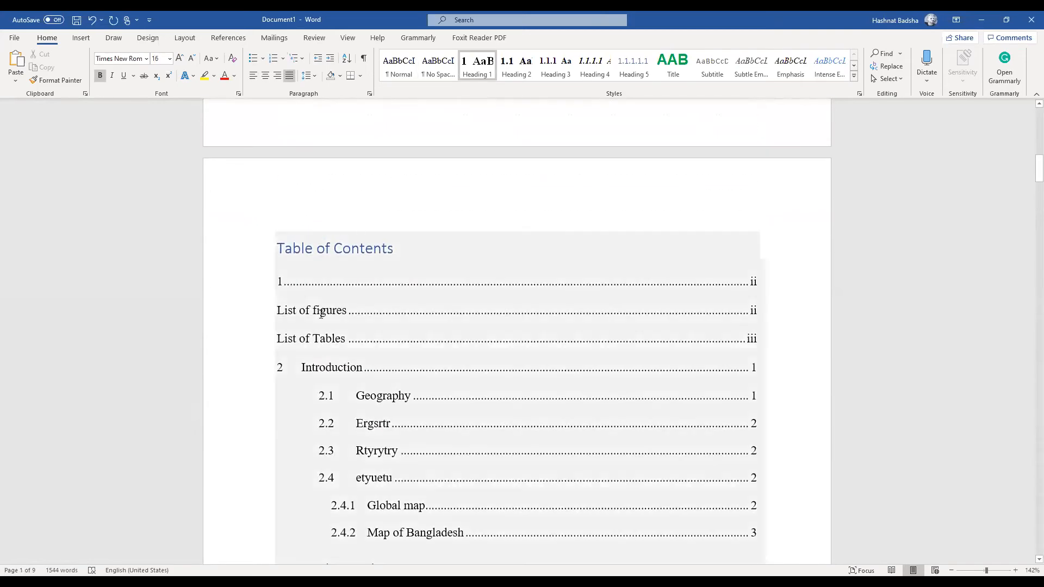
pyautogui.rightClick(319, 325)
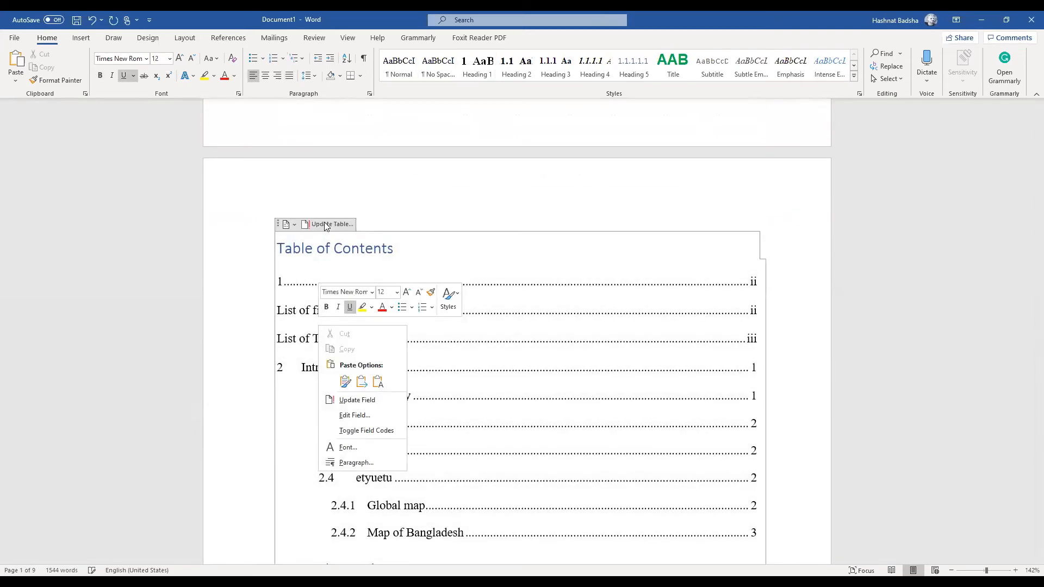
pyautogui.click(325, 225)
pyautogui.click(464, 297)
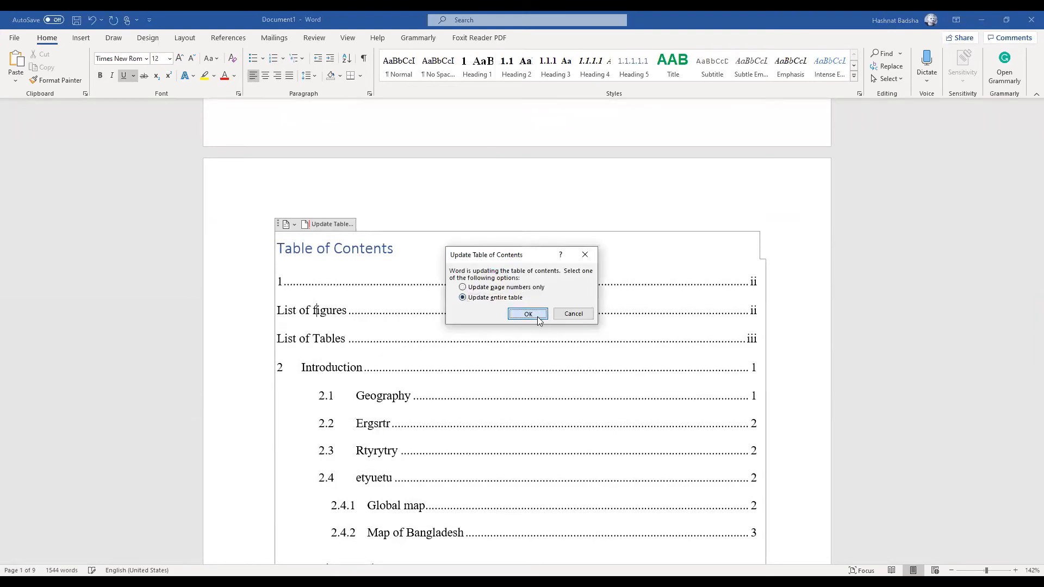
pyautogui.press('Return')
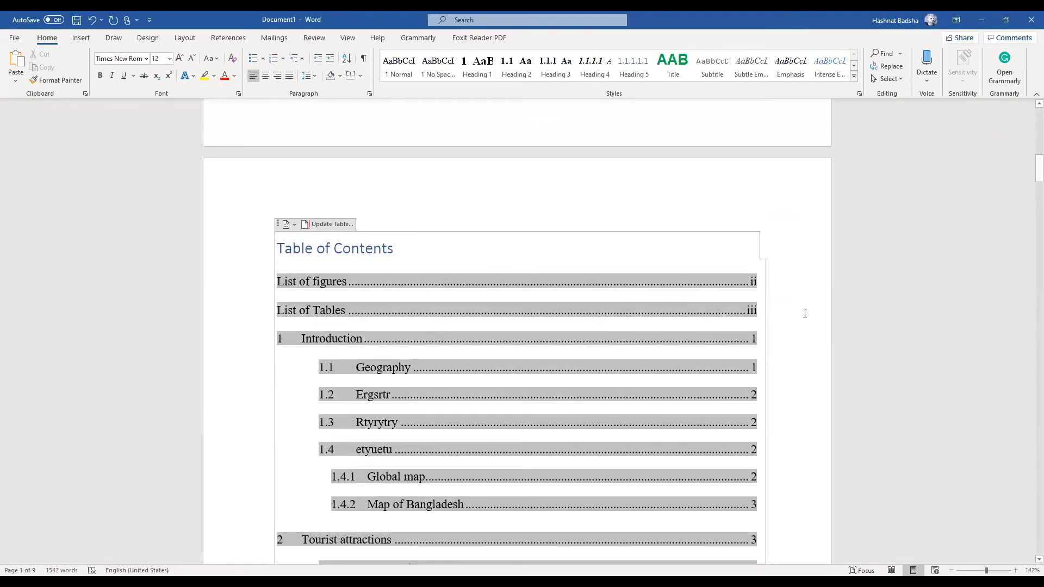
# Apply the Heading 1 style to the "Table of Contents" title and update the contents field
pyautogui.scroll(-2, 755, 287)
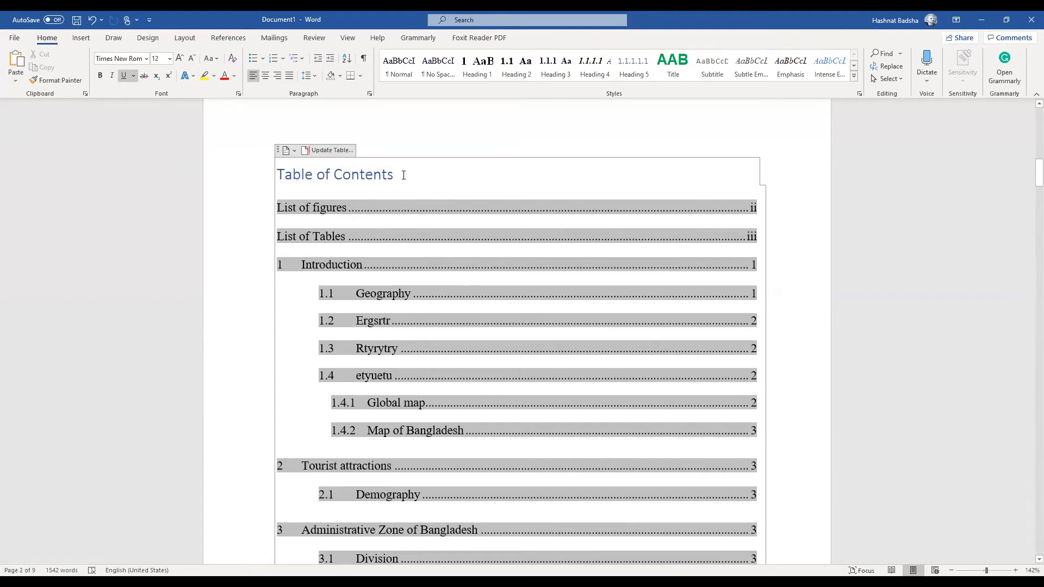
pyautogui.moveTo(374, 175); pyautogui.dragTo(296, 175)
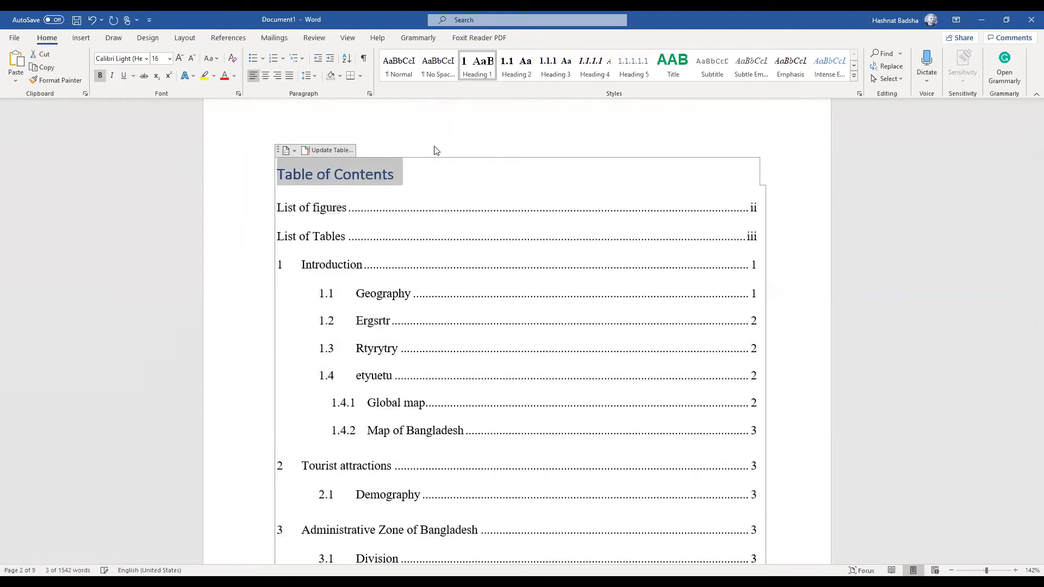
pyautogui.click(554, 215)
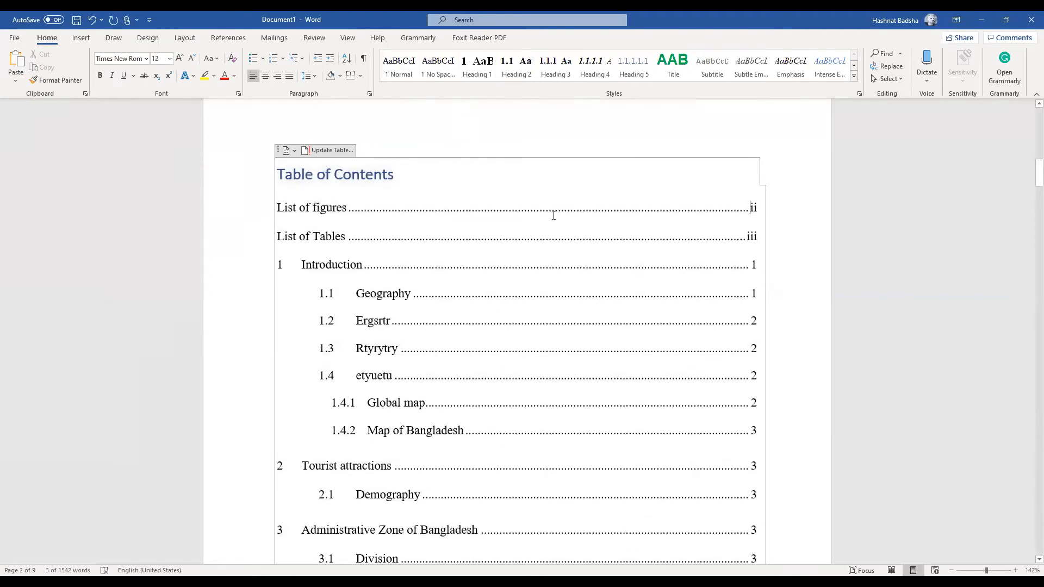
pyautogui.rightClick(553, 215)
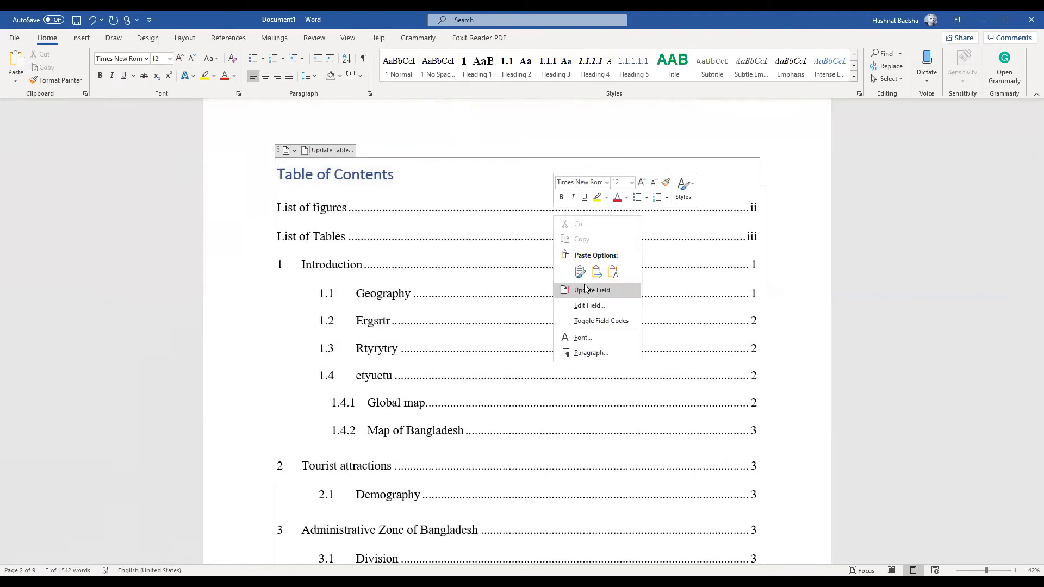
pyautogui.click(584, 286)
pyautogui.click(528, 316)
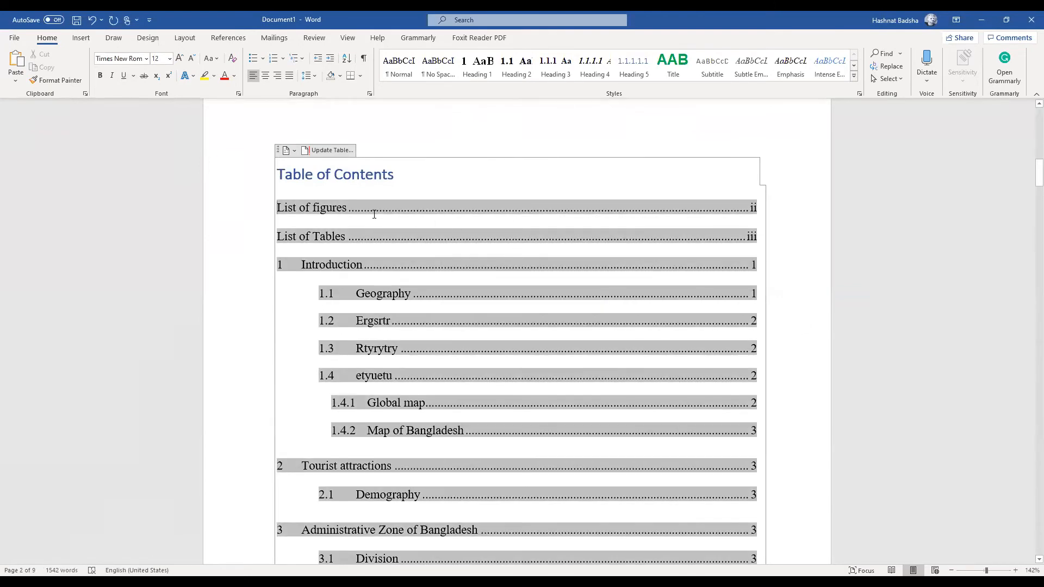
# Reapply Heading 1 to the "Table of Contents" title and update the table of contents again
pyautogui.moveTo(395, 176); pyautogui.dragTo(395, 176)
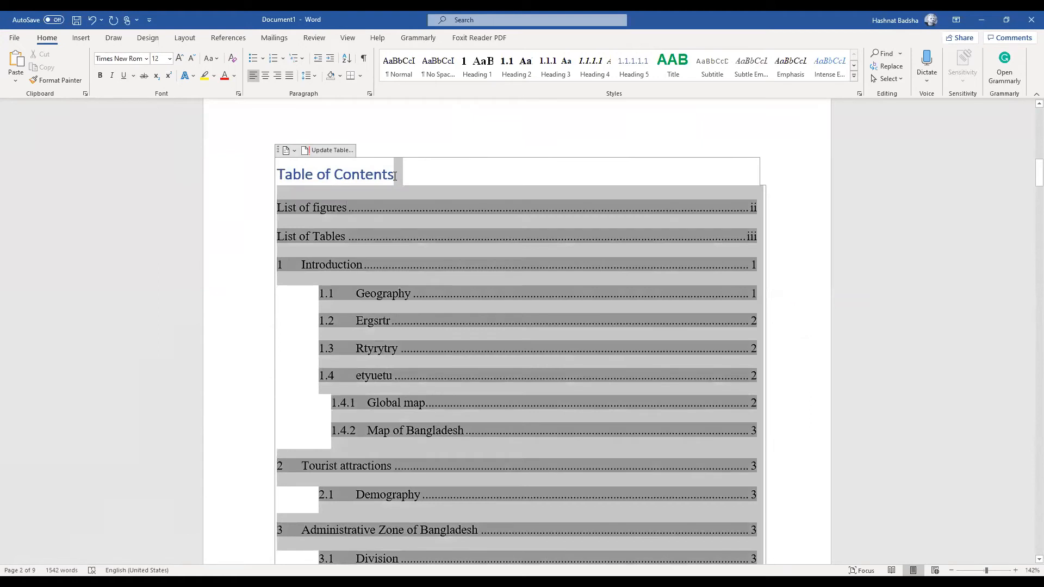
pyautogui.click(395, 175)
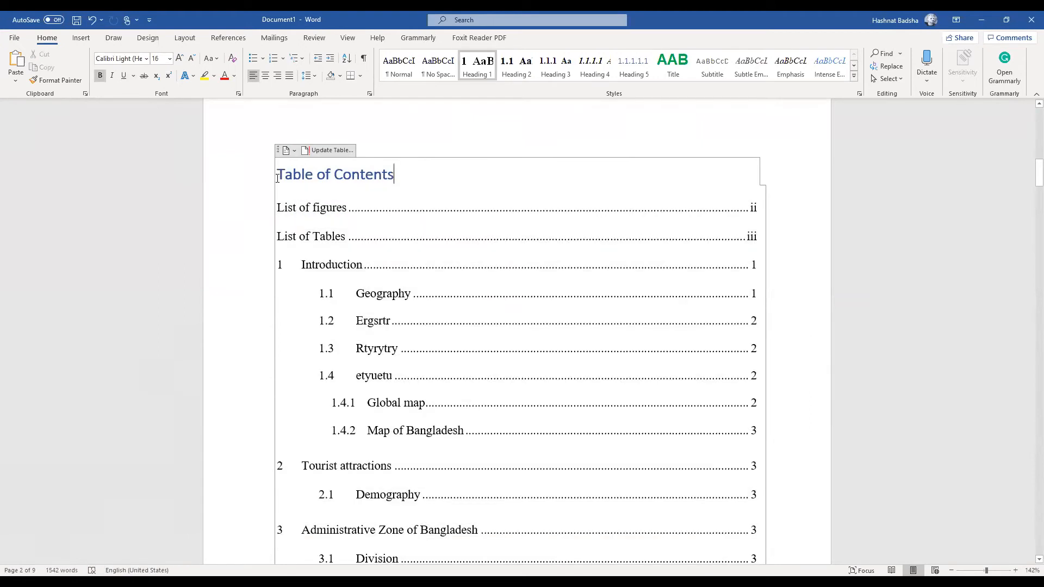
pyautogui.moveTo(279, 174); pyautogui.dragTo(379, 171)
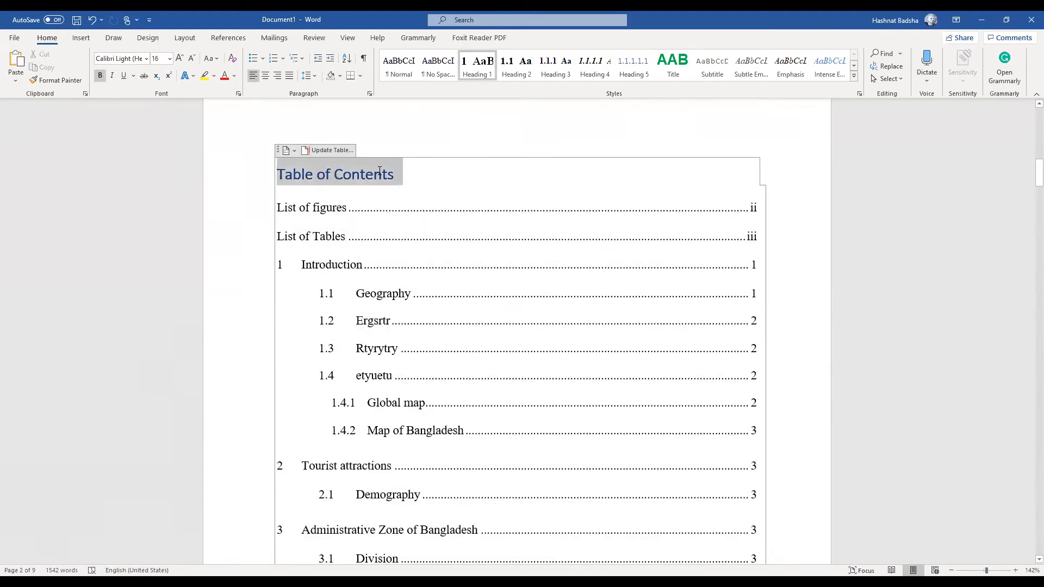
pyautogui.click(469, 73)
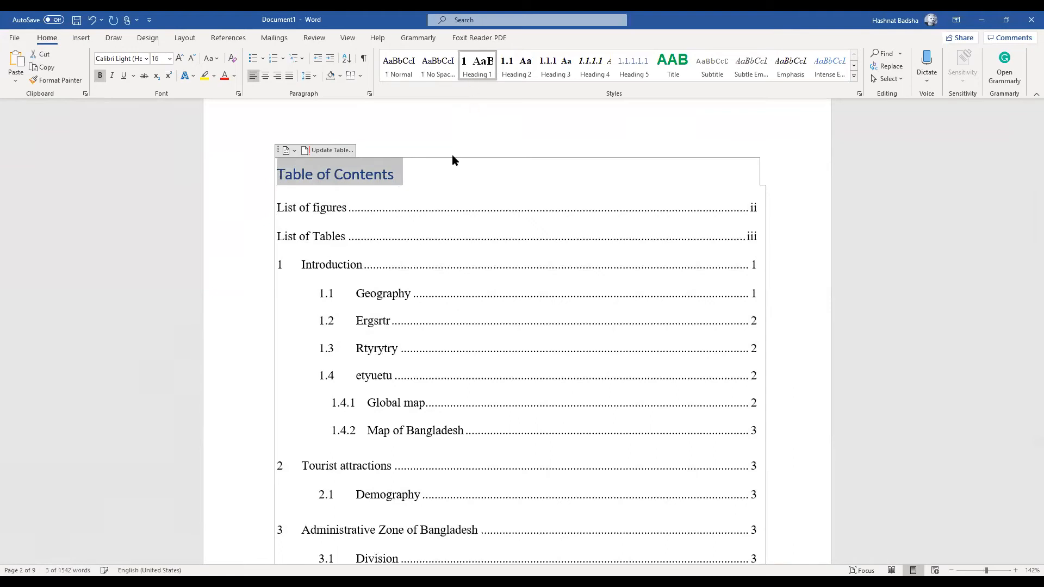
pyautogui.click(397, 179)
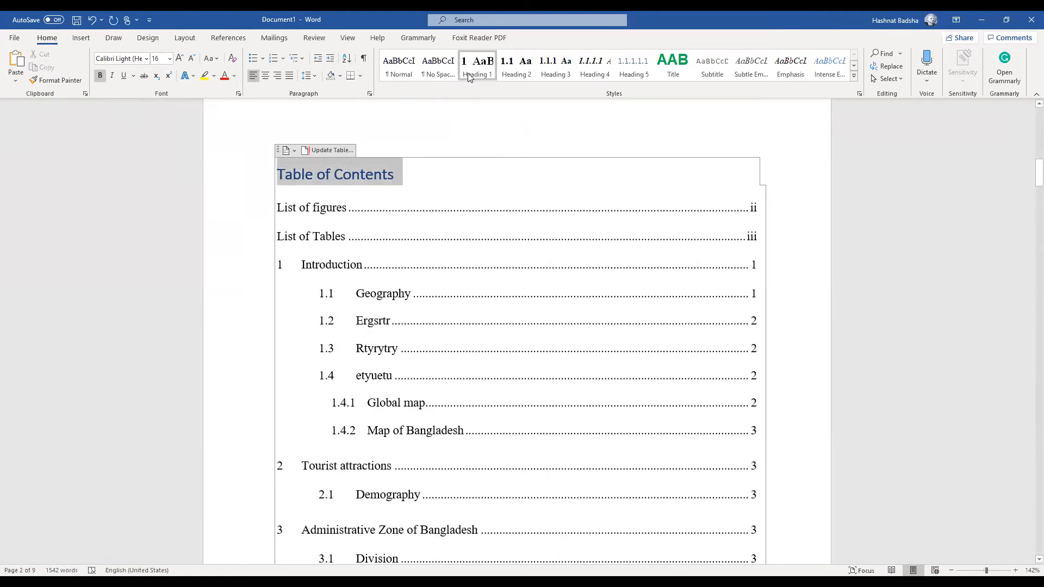
pyautogui.click(398, 177)
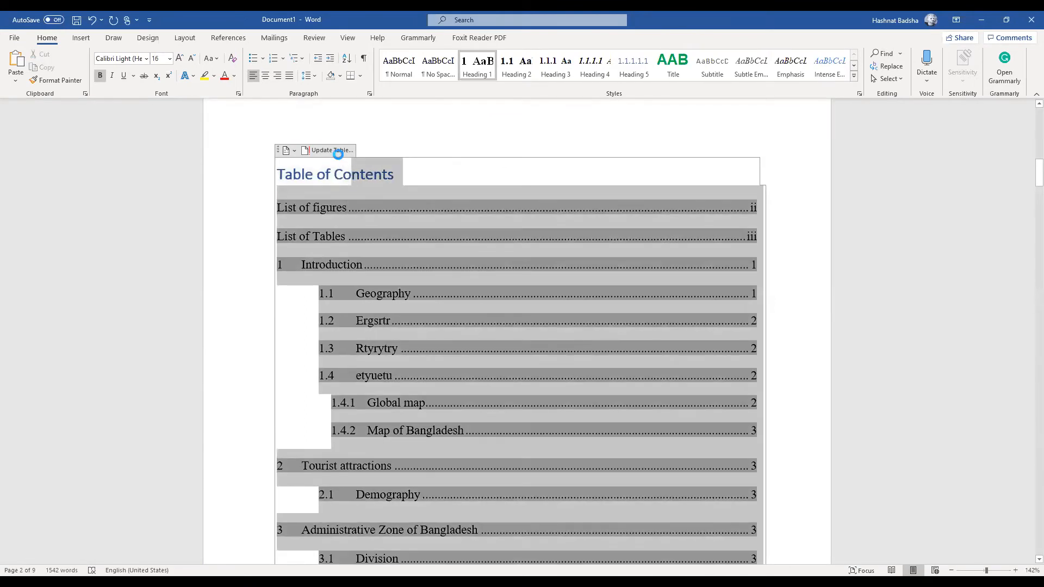
pyautogui.click(337, 152)
pyautogui.click(469, 295)
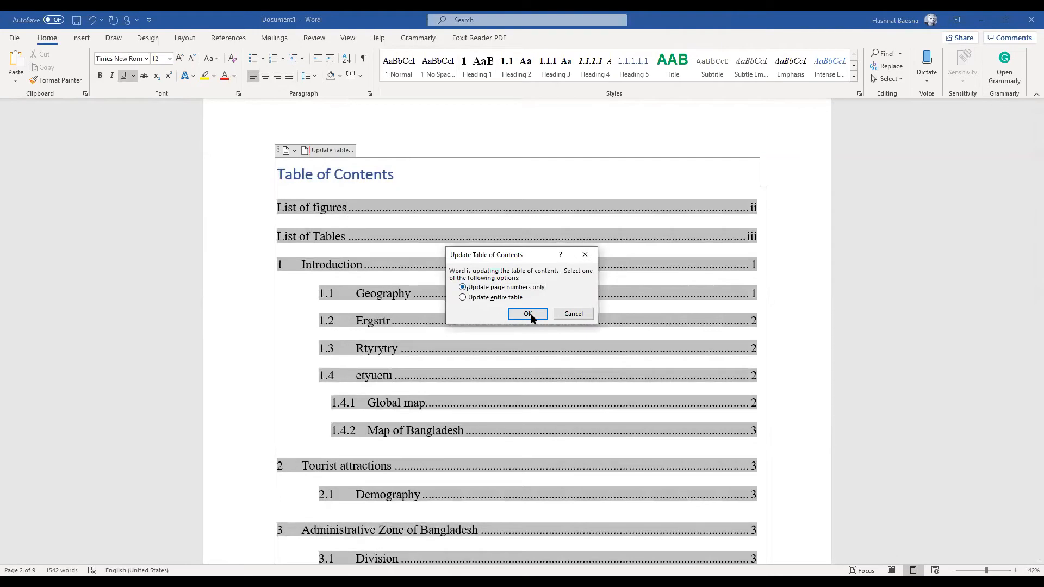
pyautogui.click(528, 315)
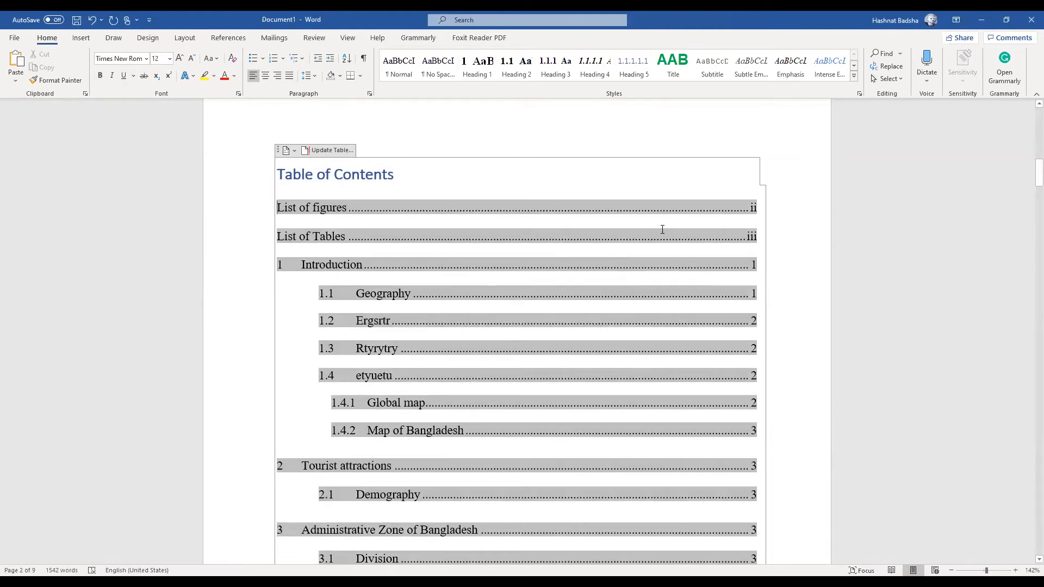
pyautogui.click(512, 157)
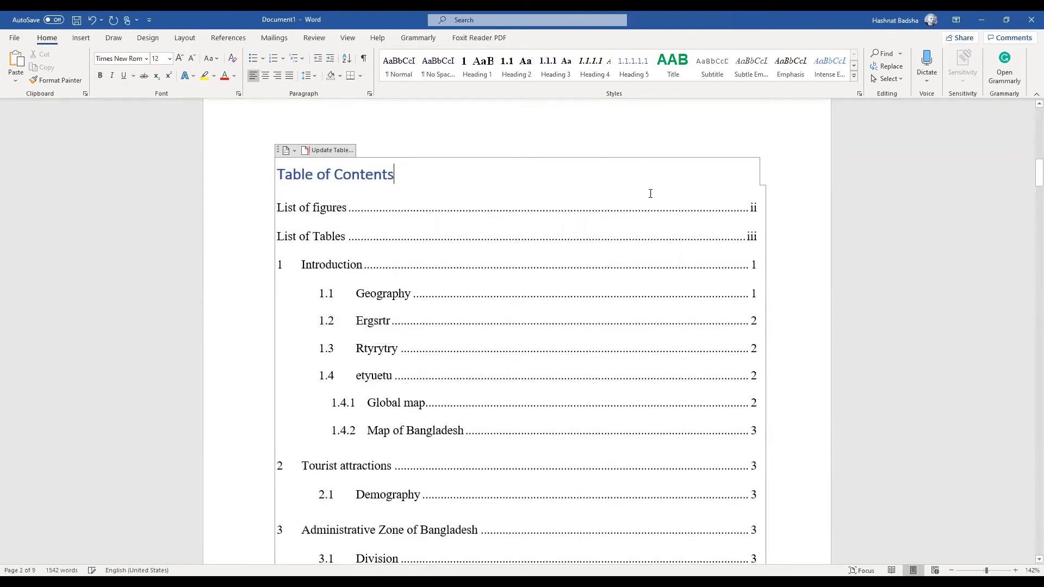
# Review the pages holding the "List of figures" and "List of Tables" headings and their page numbering
pyautogui.scroll(-1, 513, 213)
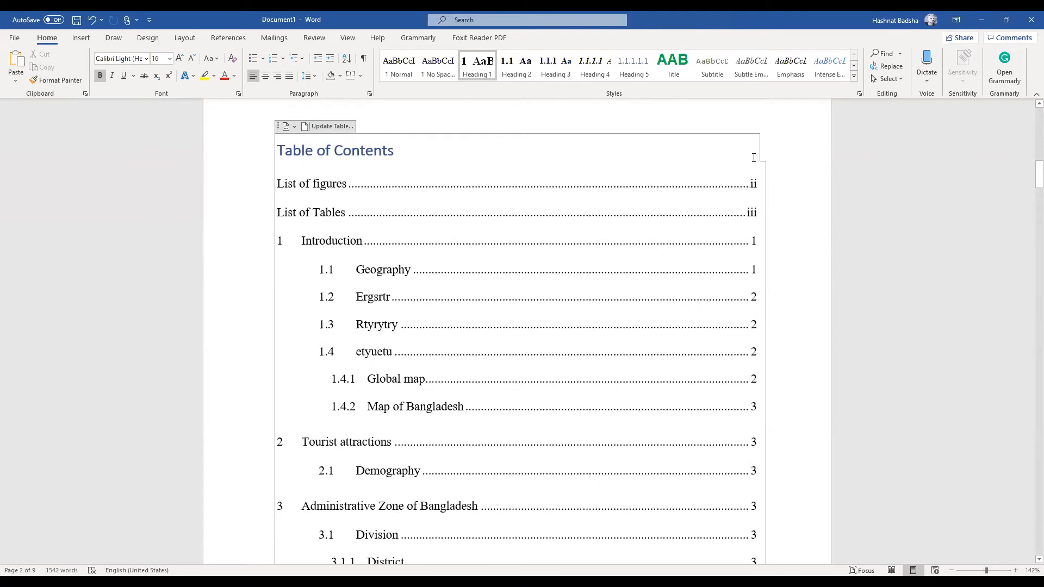
pyautogui.scroll(-10, 426, 321)
pyautogui.scroll(-12, 396, 375)
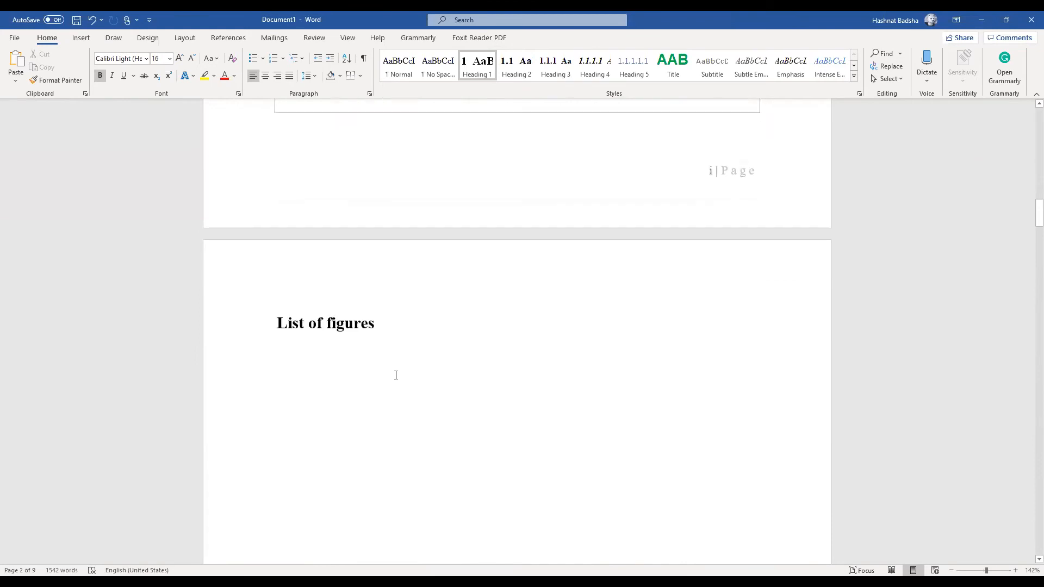
pyautogui.scroll(-3, 396, 375)
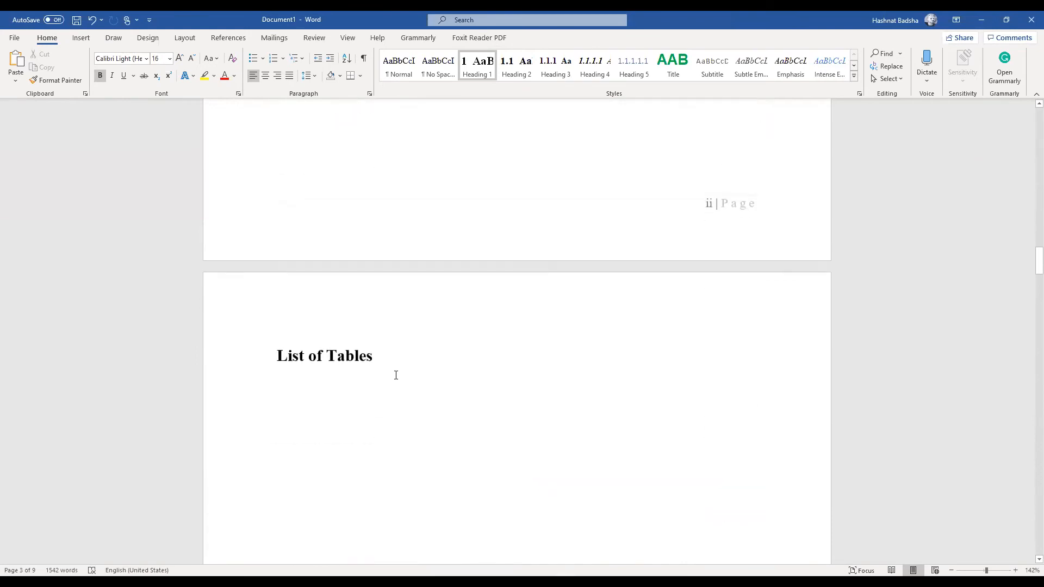
pyautogui.scroll(-1, 396, 375)
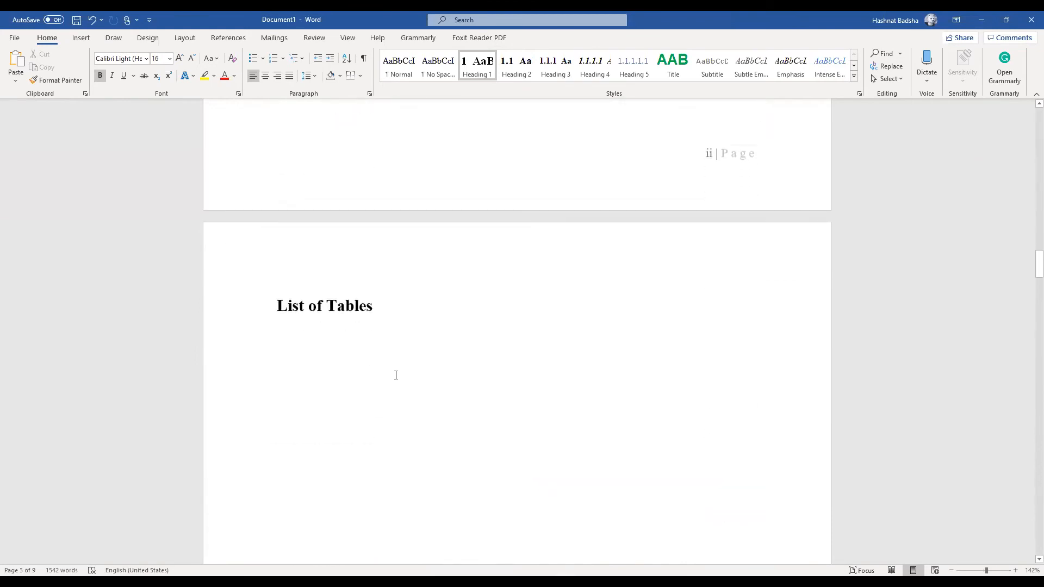
pyautogui.scroll(-12, 383, 304)
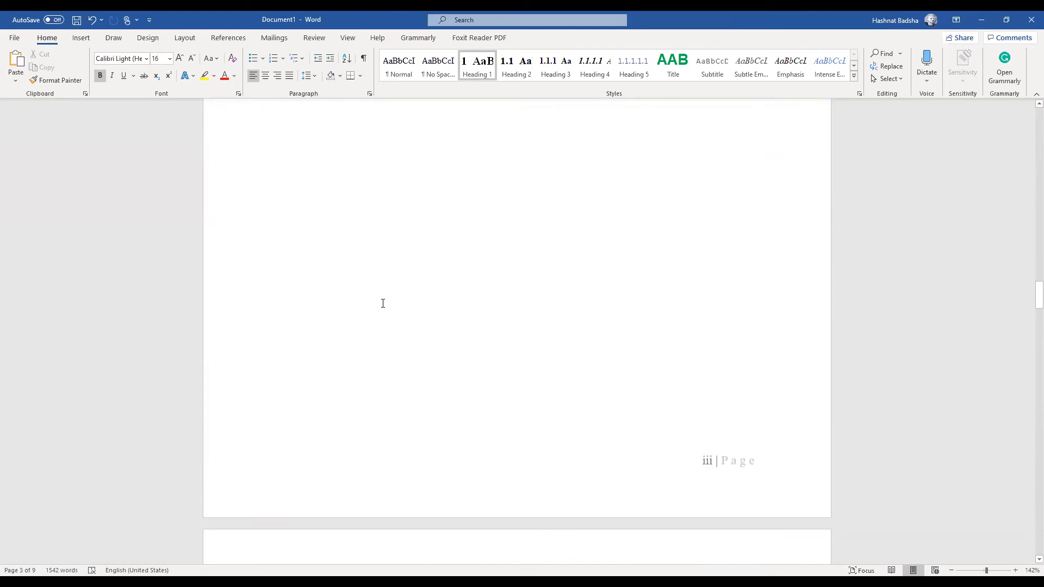
pyautogui.scroll(9, 368, 267)
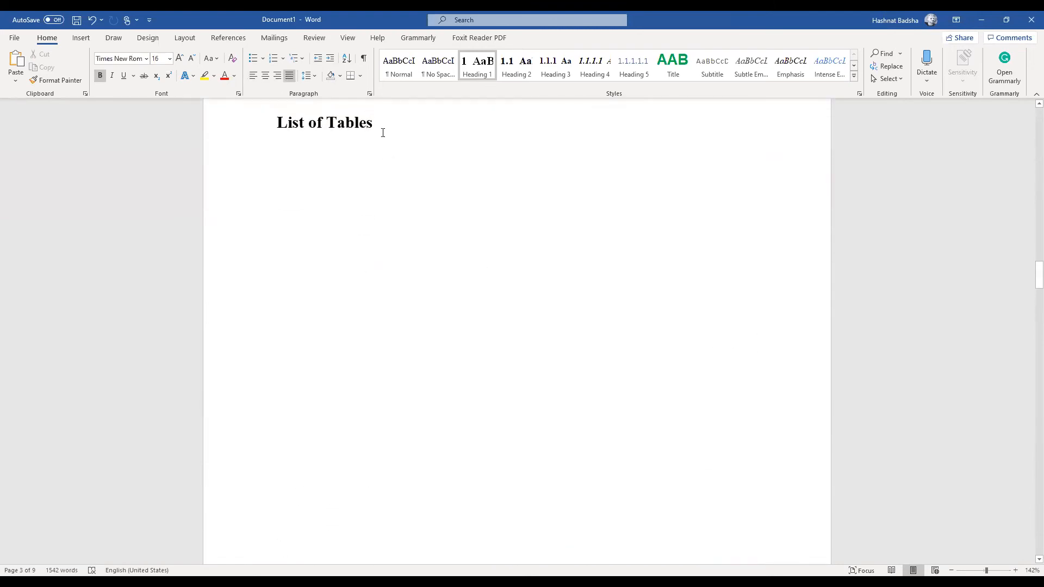
# Add the line "Dfgdgsdfgsdfg" below the "List of Tables" heading and format it as an unnumbered Heading 1
pyautogui.hotkey('ctrl', 'z')
pyautogui.write('afgdgsdfgsdfg')
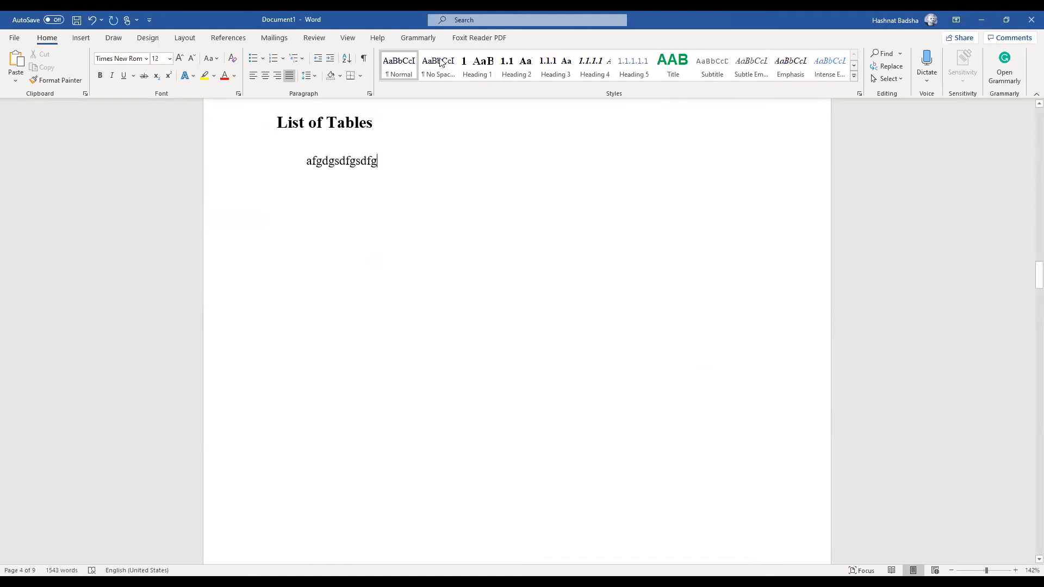
pyautogui.click(471, 67)
pyautogui.click(299, 166)
pyautogui.press('BackSpace')
pyautogui.press('BackSpace')
pyautogui.press('Delete')
pyautogui.write('D')
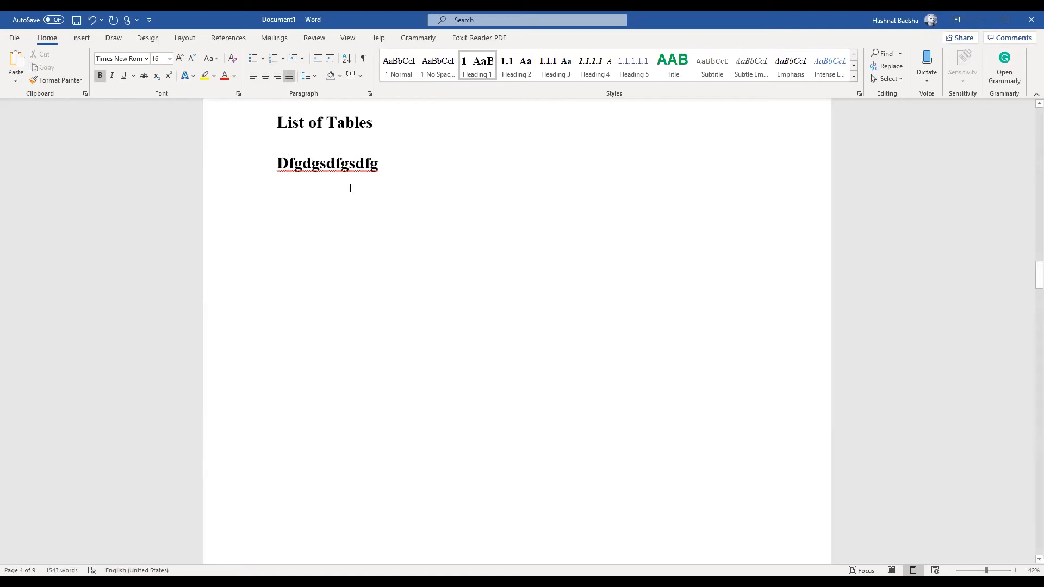
# Move the "Dfgdgsdfgsdfg" line onto a new page after "List of Tables" and enter "Letter of recommendation" in front of it
pyautogui.scroll(6, 350, 188)
pyautogui.scroll(-4, 345, 196)
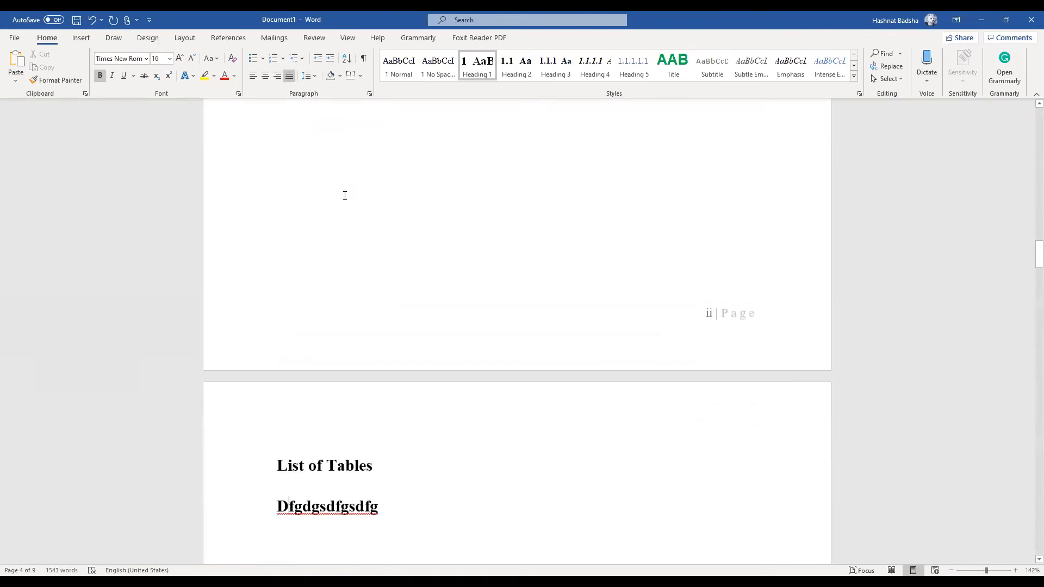
pyautogui.click(278, 305)
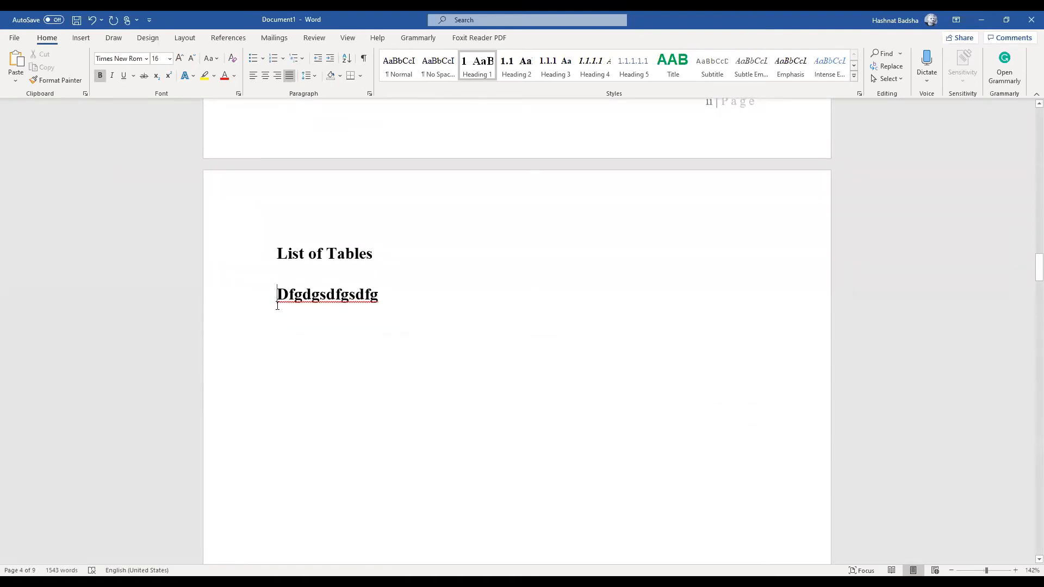
pyautogui.press('Return')
pyautogui.press('Return')
pyautogui.press('Return')
pyautogui.press('Return')
pyautogui.press('Return')
pyautogui.press('Return')
pyautogui.press('Return')
pyautogui.press('Return')
pyautogui.press('Return')
pyautogui.press('Return')
pyautogui.press('Return')
pyautogui.press('BackSpace')
pyautogui.write('Letter of recommendation')
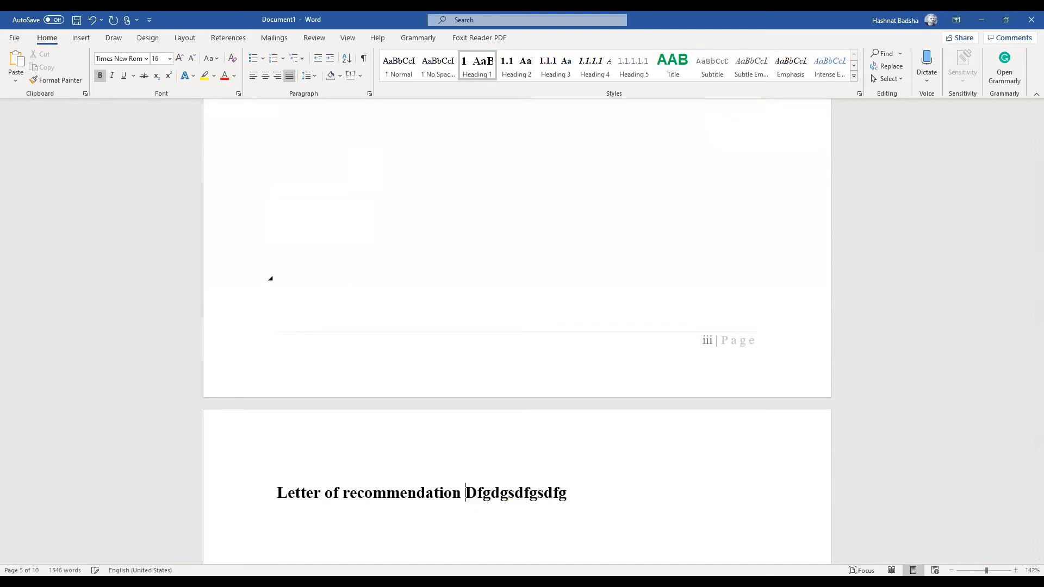
# Delete the placeholder text "Dfgdgsdfgsdfg" and the trailing space after the "Letter of recommendation" heading
pyautogui.press('Delete')
pyautogui.press('Delete')
pyautogui.press('Delete')
pyautogui.press('Delete')
pyautogui.press('Delete')
pyautogui.press('Delete')
pyautogui.press('Delete')
pyautogui.press('Delete')
pyautogui.press('Delete')
pyautogui.press('Delete')
pyautogui.press('Delete')
pyautogui.press('Delete')
pyautogui.press('Delete')
pyautogui.press('BackSpace')
# Update the table of contents field to include the "Letter of recommendation" heading
pyautogui.scroll(10, 278, 305)
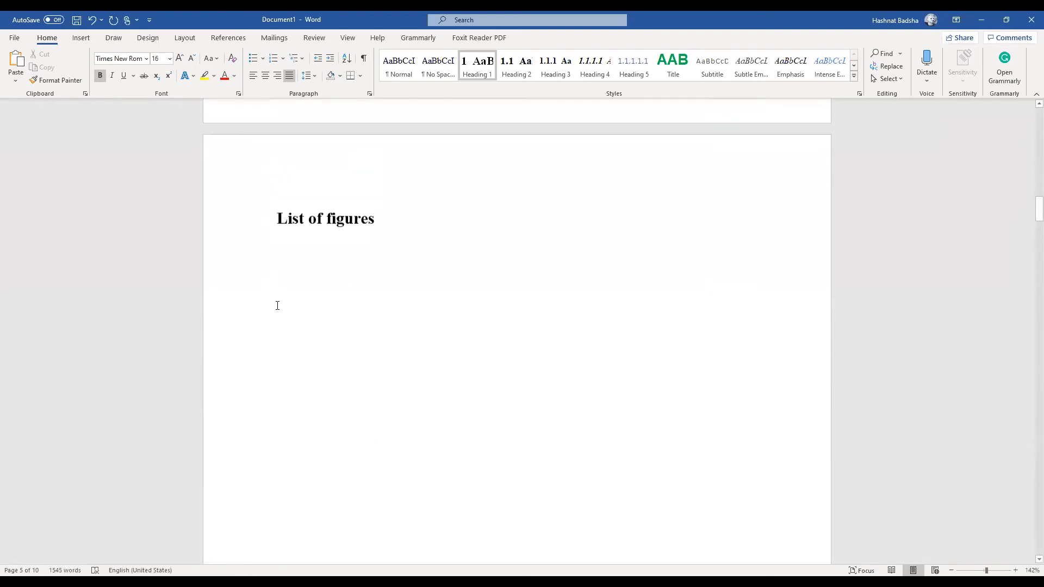
pyautogui.scroll(4, 359, 322)
pyautogui.click(376, 281)
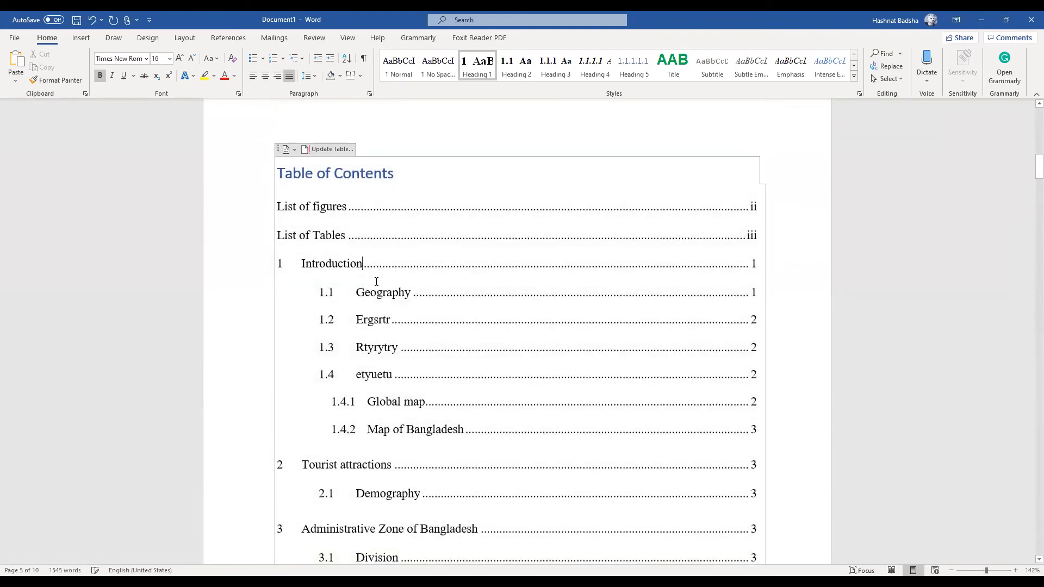
pyautogui.rightClick(376, 281)
pyautogui.click(414, 354)
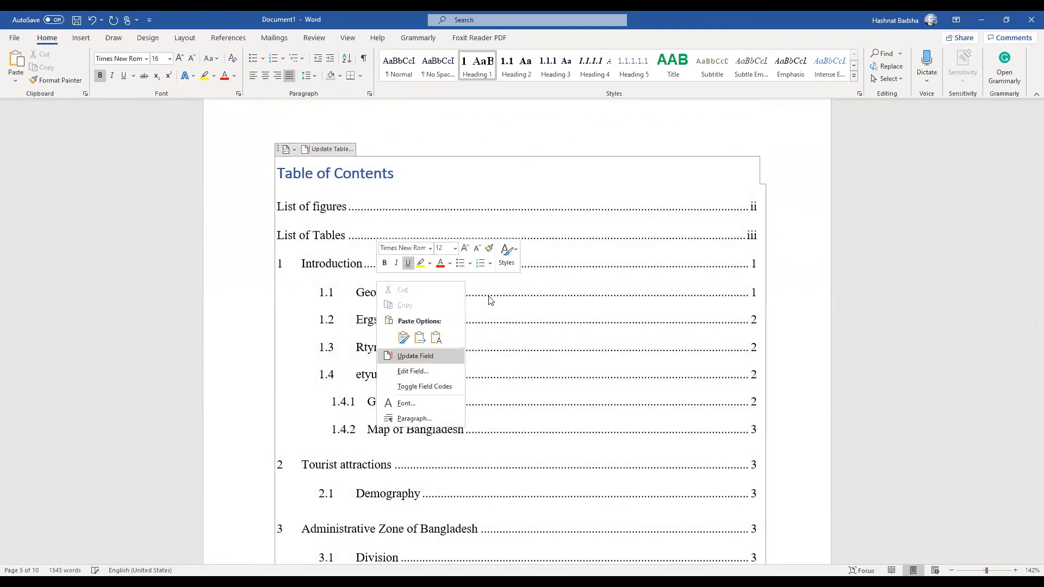
pyautogui.click(526, 315)
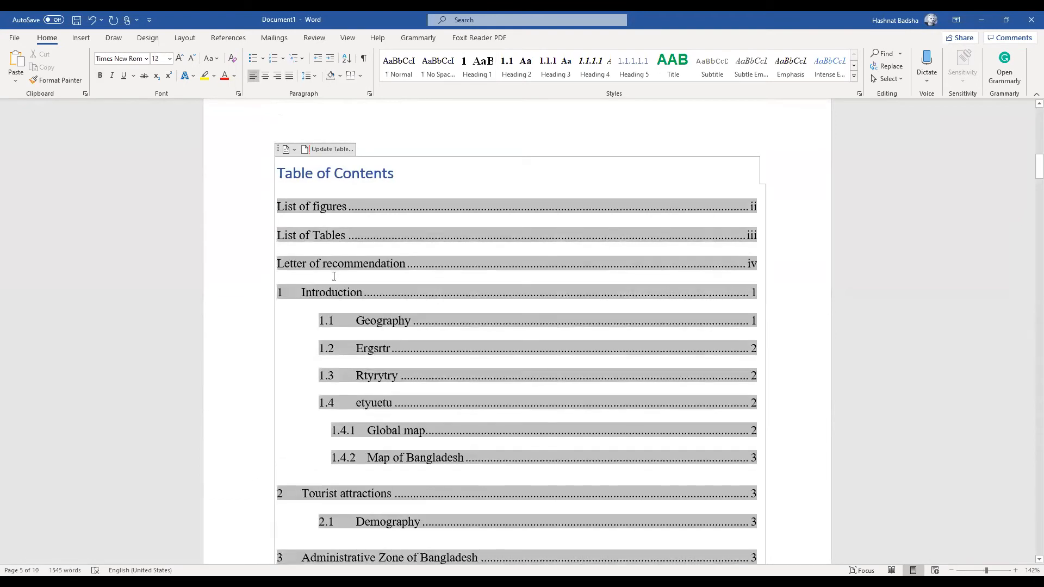
# Review the updated table of contents entries and the front-matter pages through to the first body page
pyautogui.scroll(-1, 423, 279)
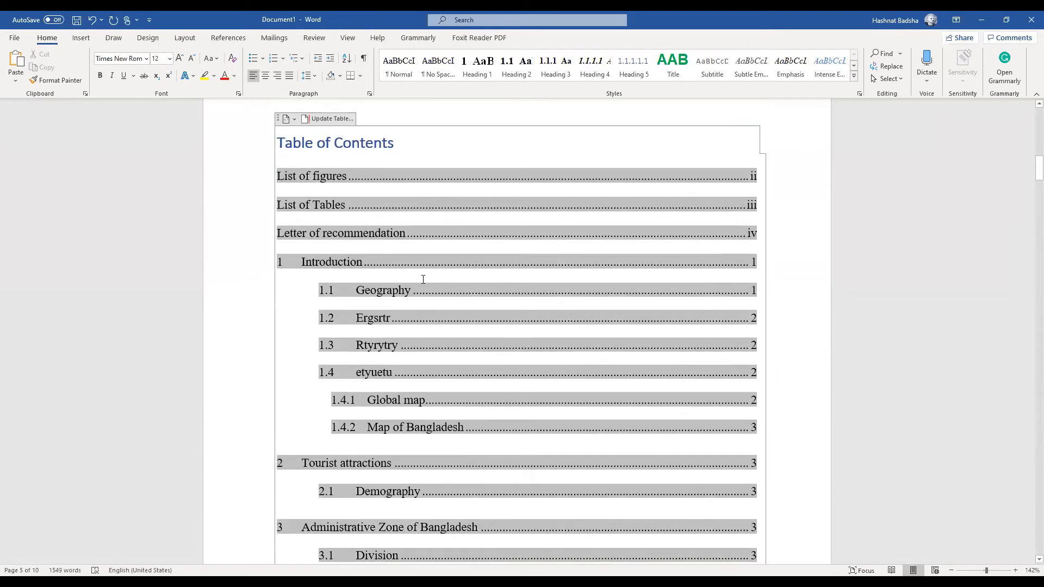
pyautogui.scroll(-1, 424, 279)
pyautogui.scroll(-1, 423, 279)
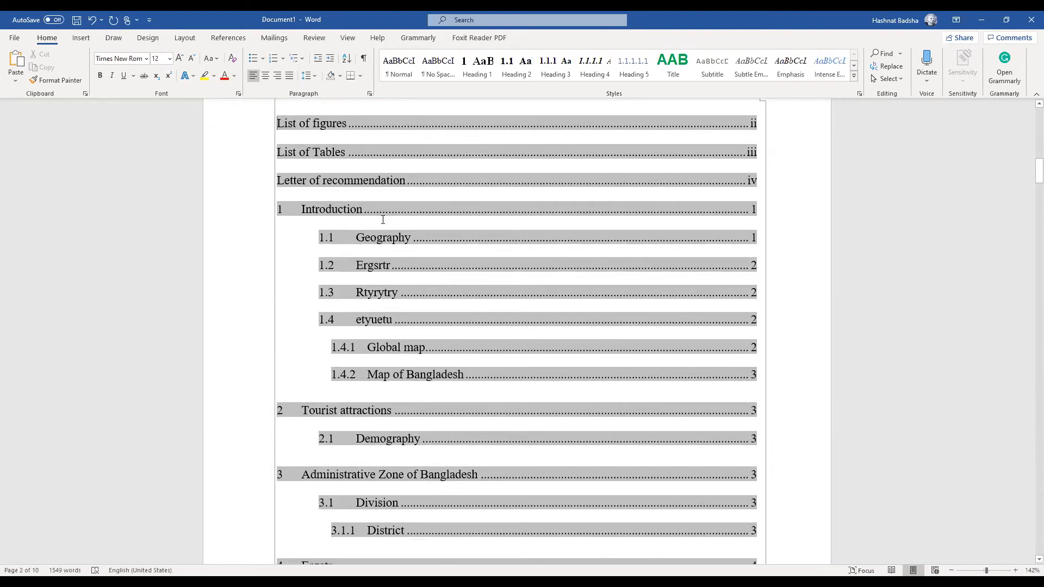
pyautogui.click(287, 211)
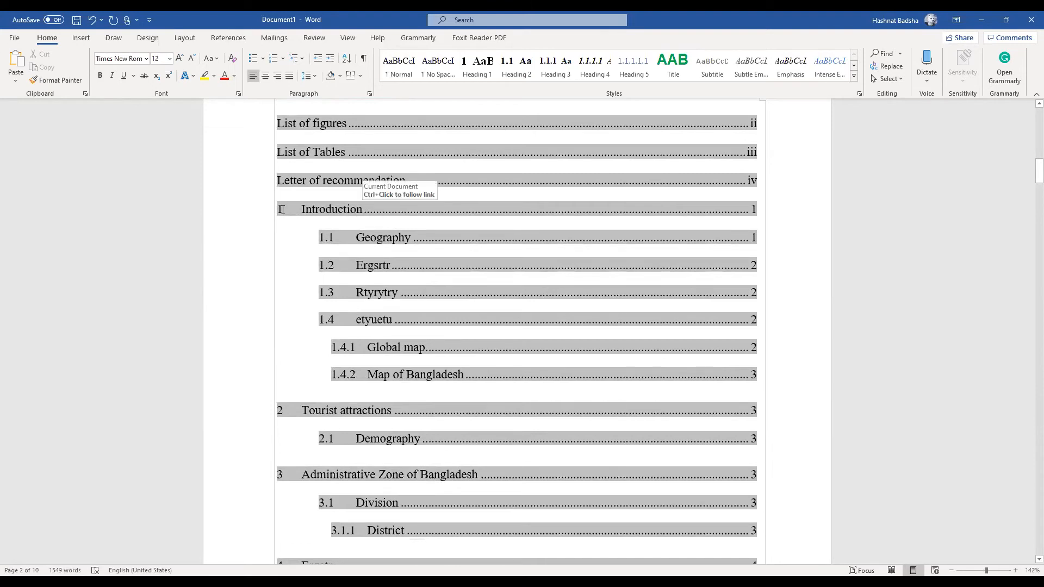
pyautogui.scroll(-10, 395, 280)
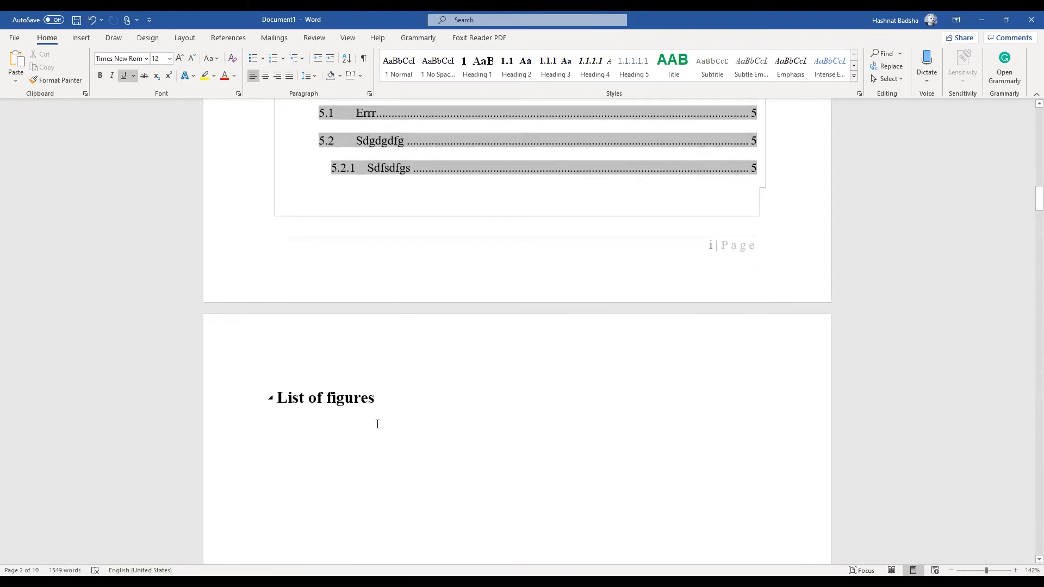
pyautogui.click(376, 423)
pyautogui.scroll(-5, 378, 424)
pyautogui.scroll(1, 377, 424)
pyautogui.scroll(-12, 378, 424)
pyautogui.scroll(-1, 378, 425)
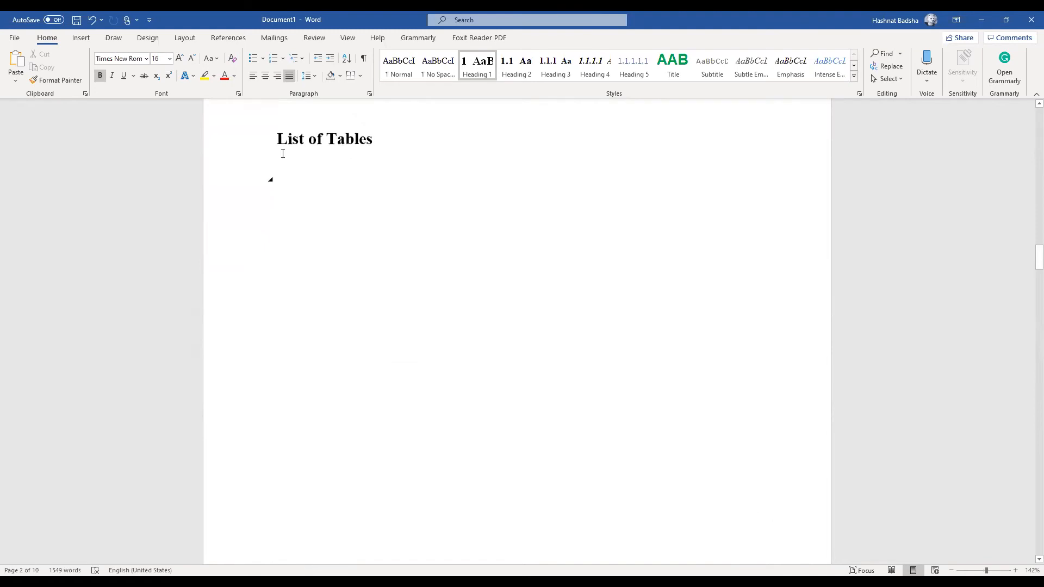
pyautogui.moveTo(347, 217); pyautogui.dragTo(361, 229)
pyautogui.scroll(-1, 361, 228)
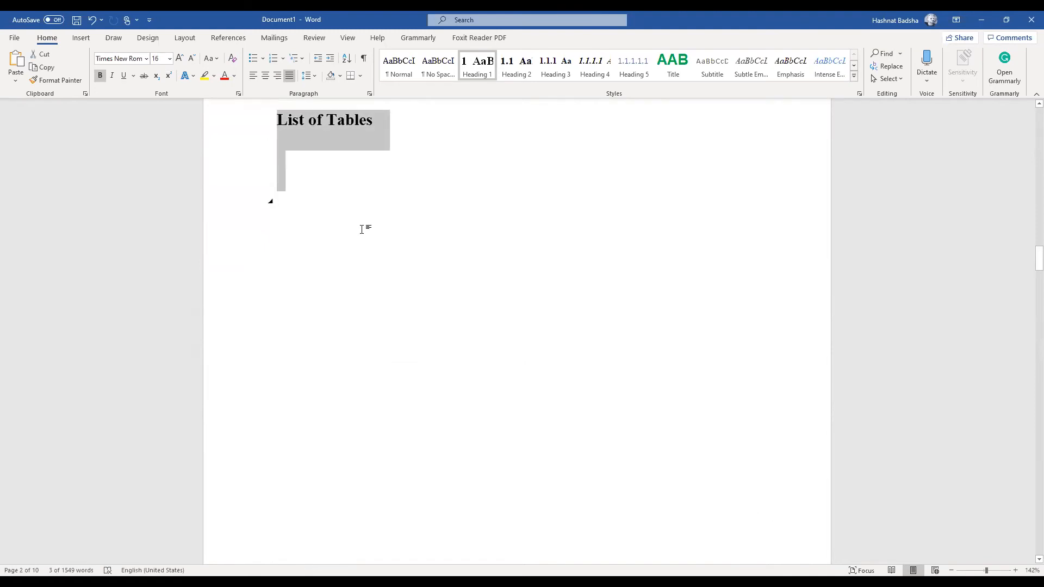
pyautogui.click(334, 175)
pyautogui.scroll(-10, 394, 182)
pyautogui.scroll(6, 429, 210)
pyautogui.scroll(-15, 428, 210)
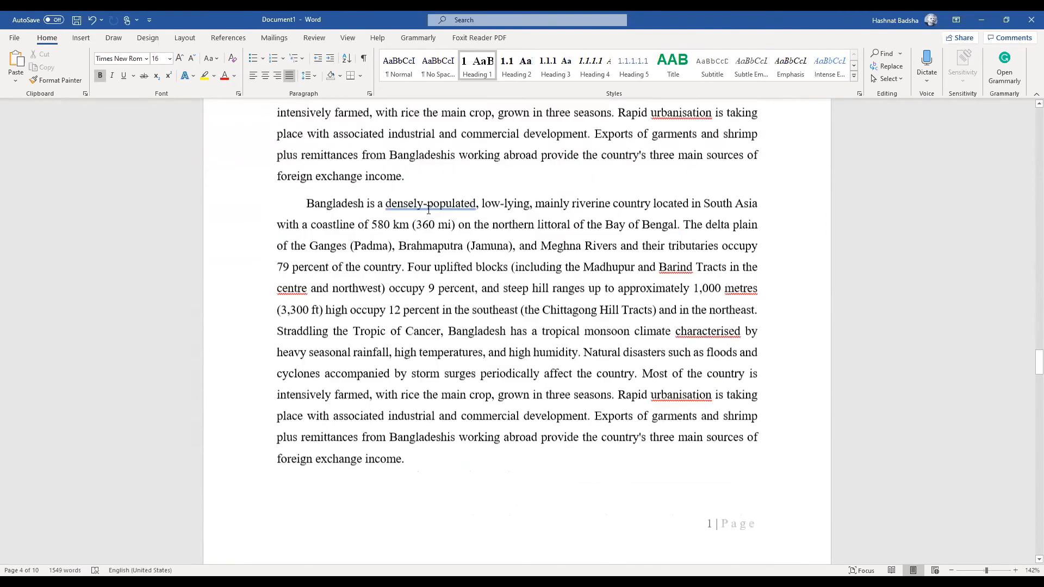
# Insert the picture "2019-04-25" from the OneDrive Screenshots folder in a new paragraph above the last paragraph of body page 1
pyautogui.scroll(4, 429, 210)
pyautogui.click(418, 217)
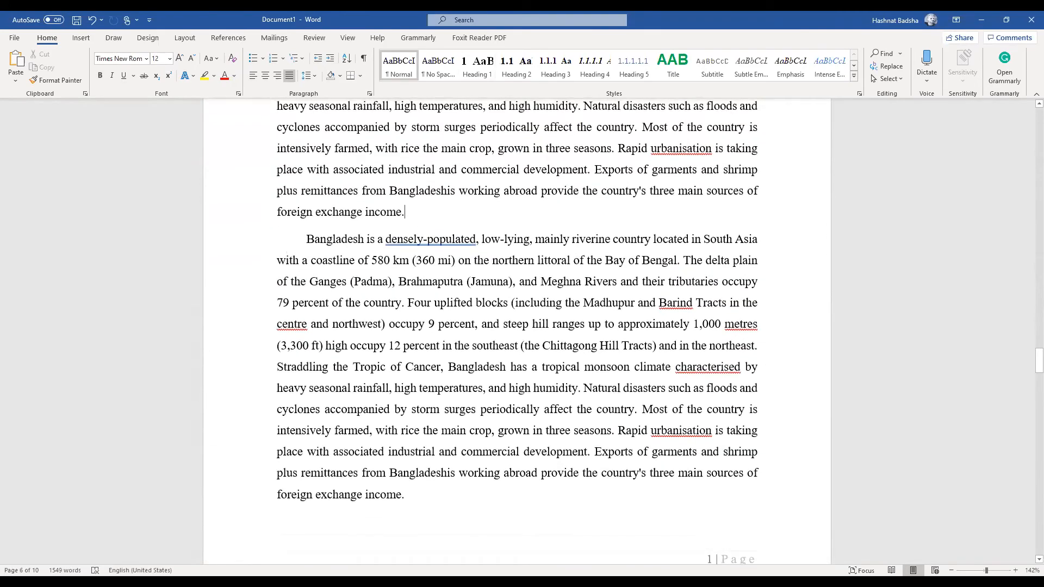
pyautogui.press('Return')
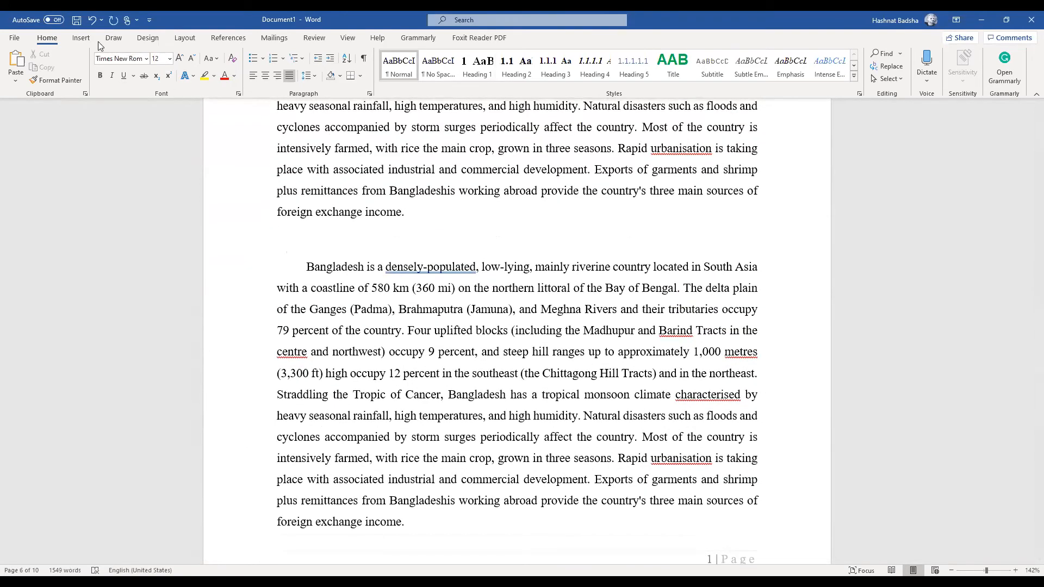
pyautogui.click(81, 38)
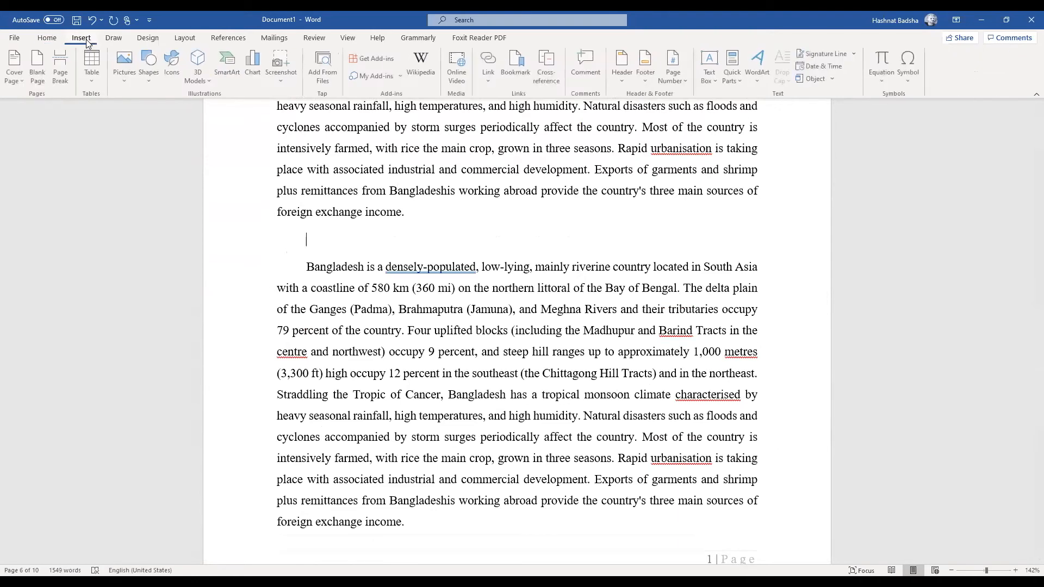
pyautogui.click(136, 76)
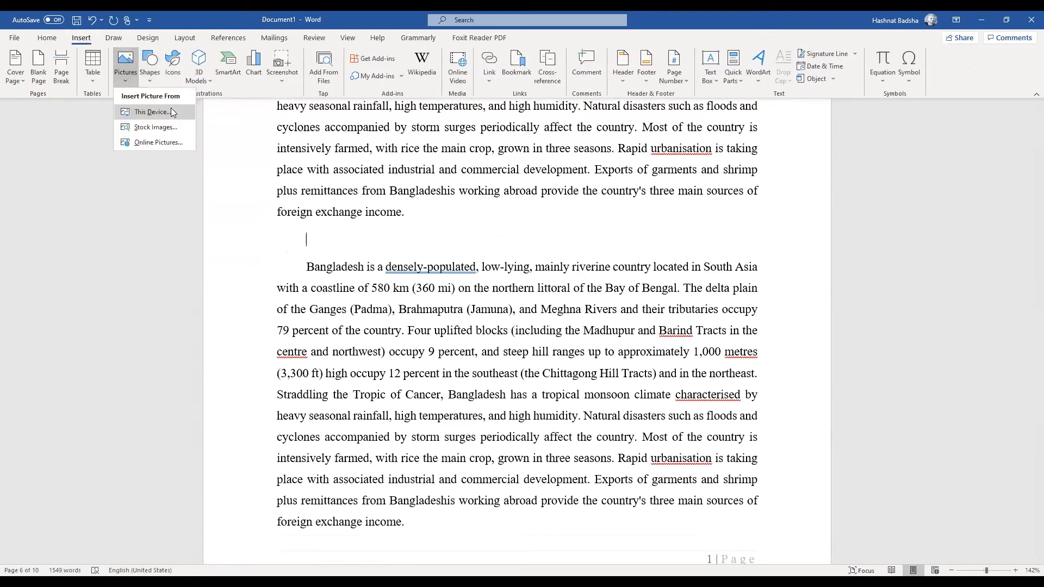
pyautogui.click(172, 112)
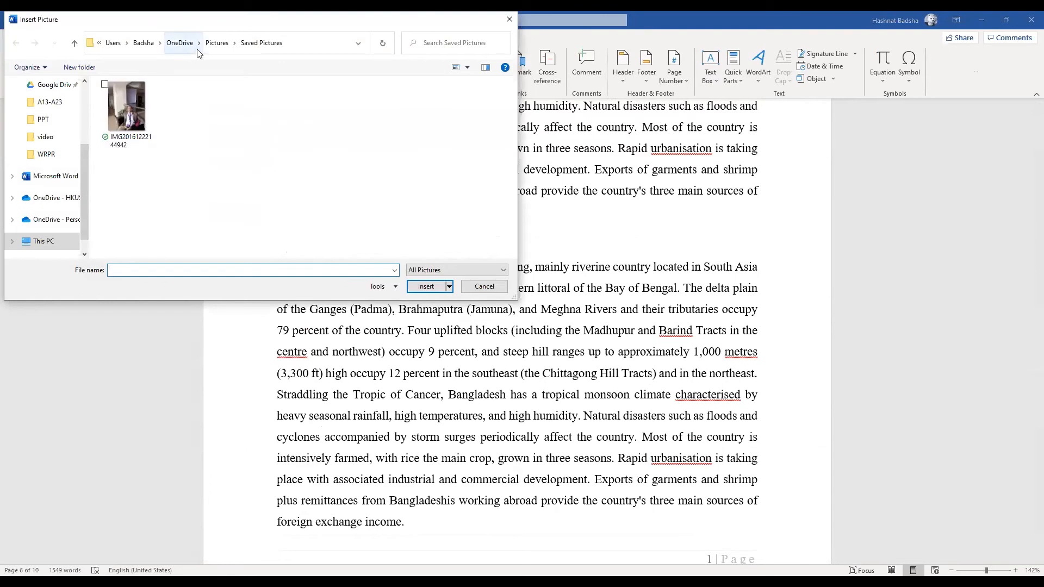
pyautogui.click(217, 42)
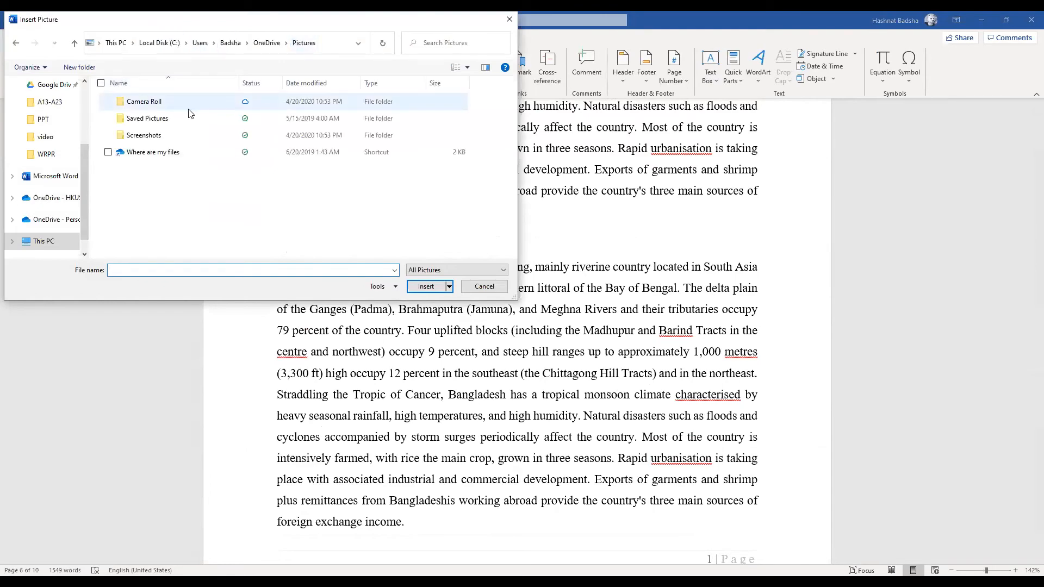
pyautogui.doubleClick(170, 140)
pyautogui.click(144, 120)
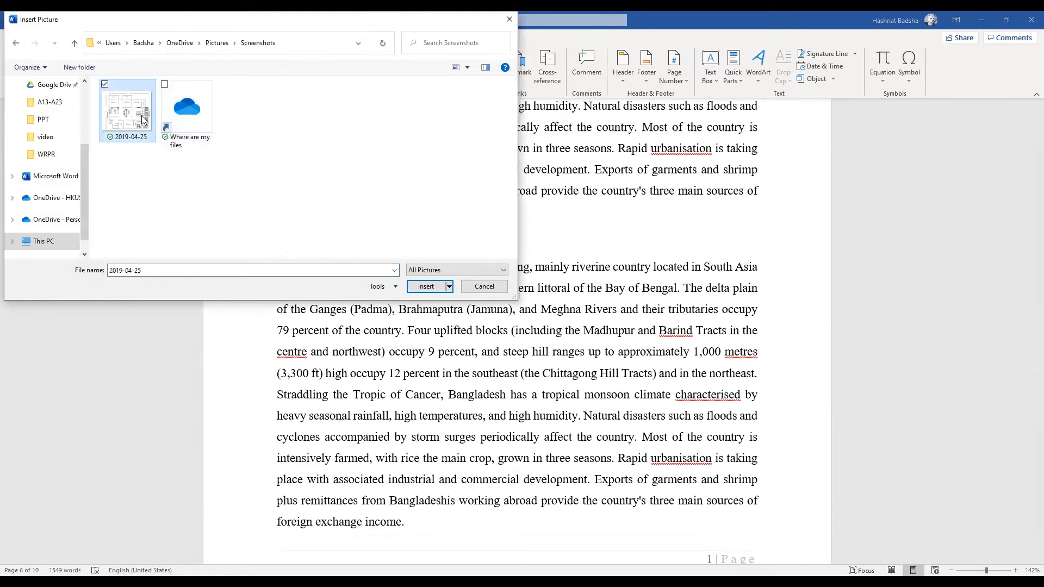
pyautogui.click(426, 286)
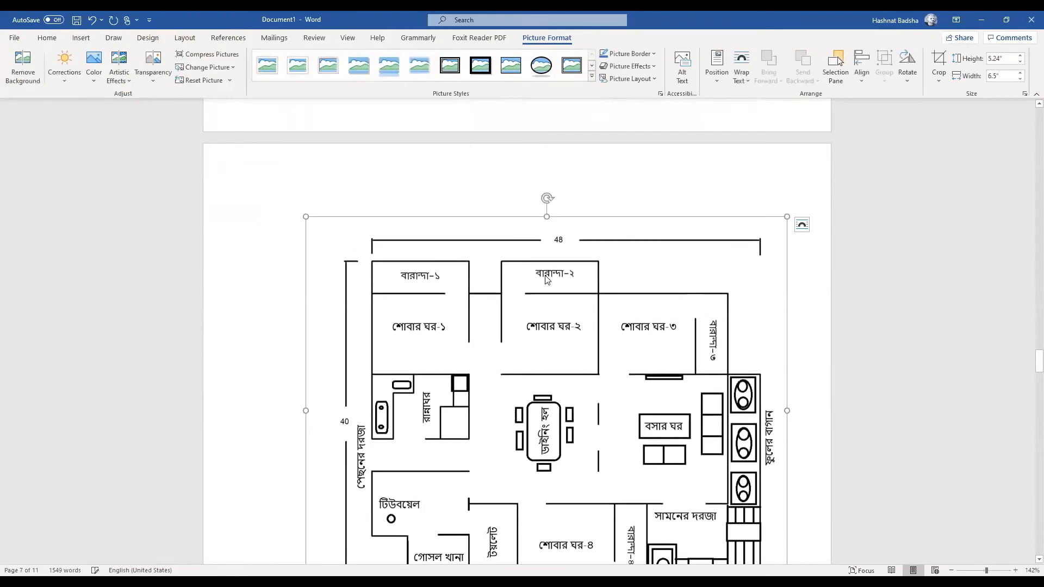
# Shrink the floor plan picture to about 3.55" by 4.41" and centre it on the page
pyautogui.moveTo(305, 217); pyautogui.dragTo(462, 347)
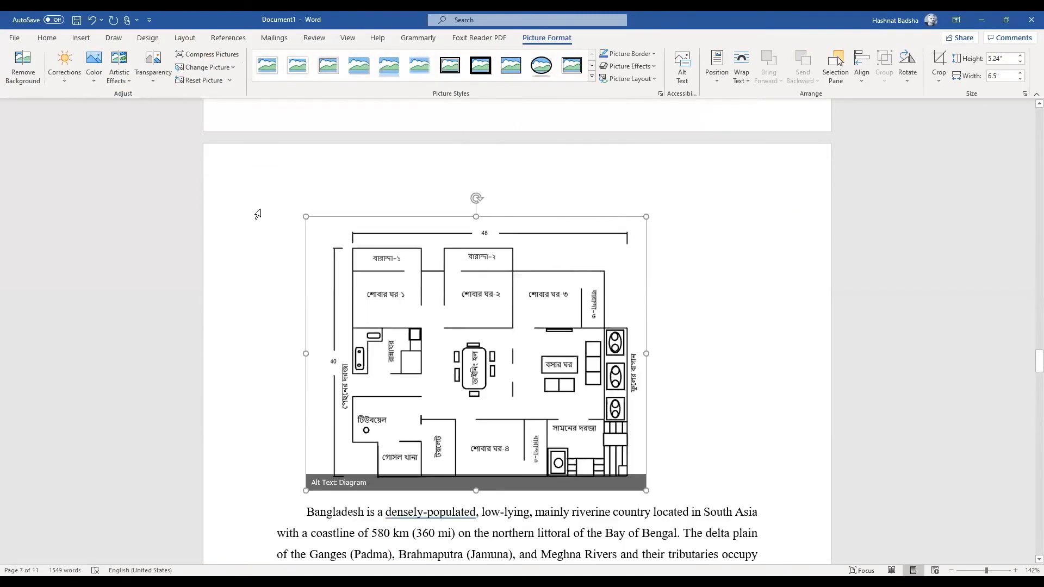
pyautogui.click(62, 42)
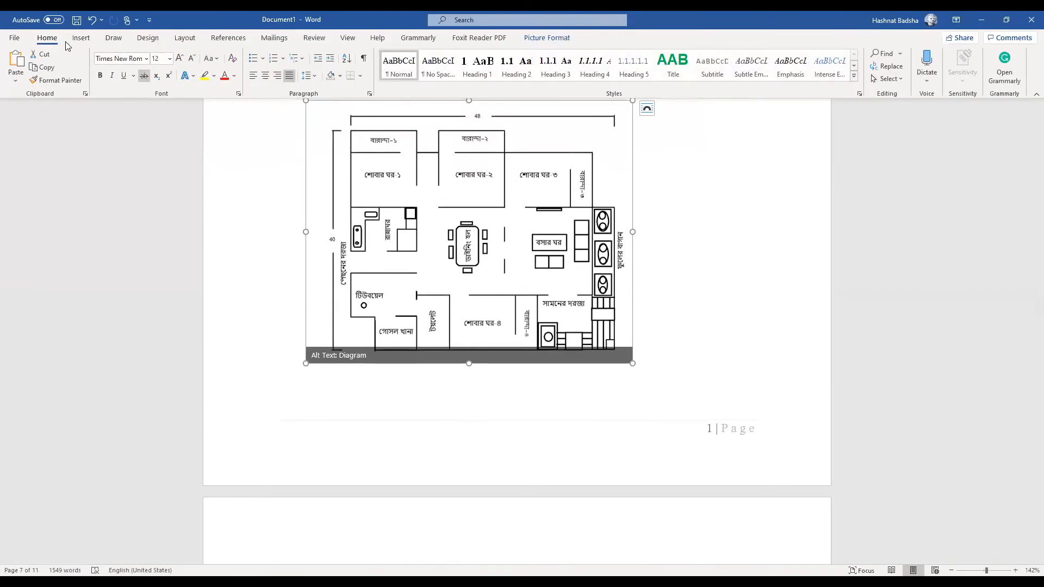
pyautogui.click(266, 75)
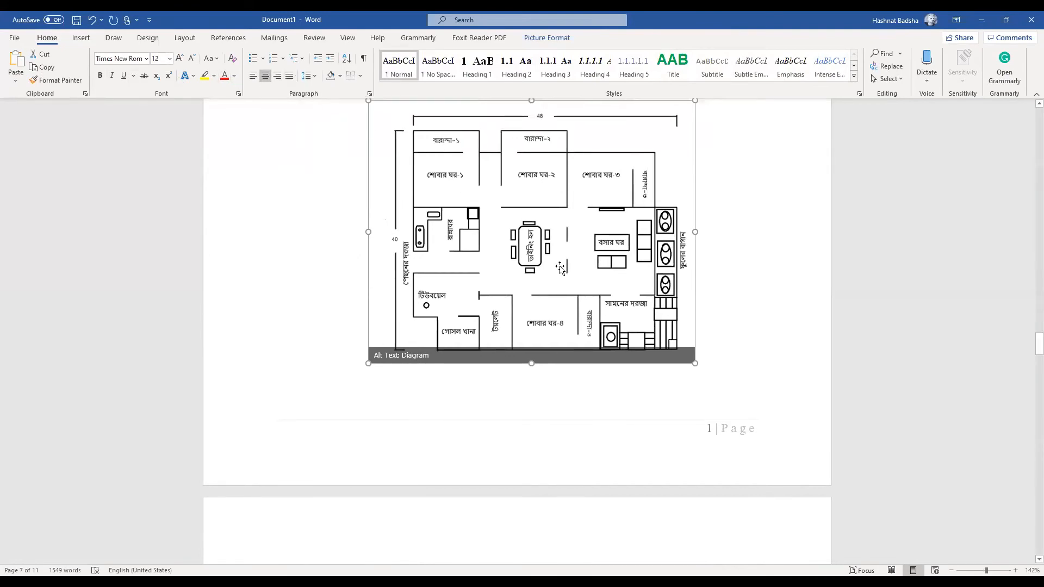
pyautogui.scroll(2, 425, 180)
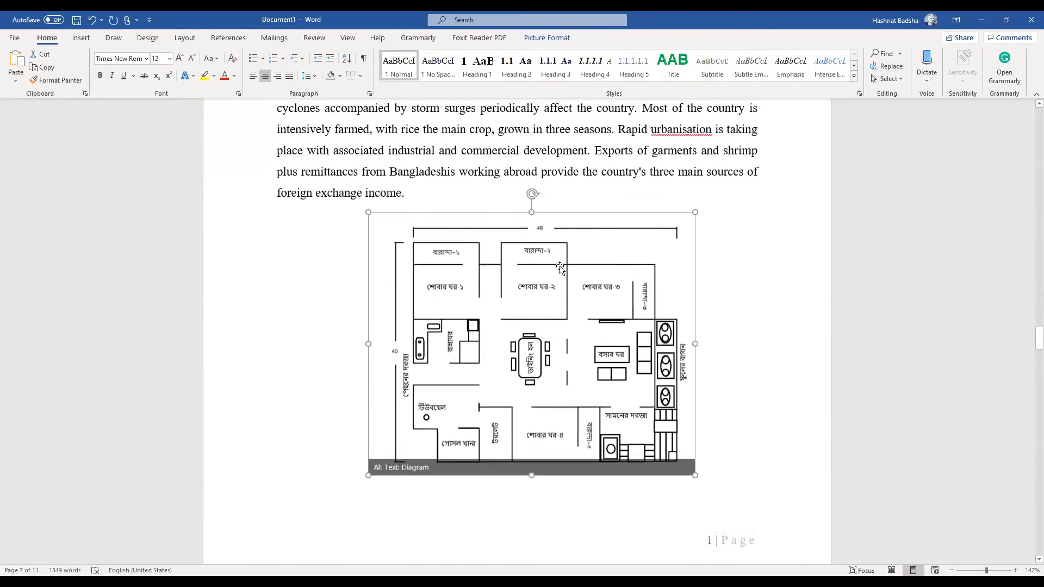
# Start a caption for the floor plan picture with the Figure label included and positioned below the item
pyautogui.click(424, 189)
pyautogui.click(477, 275)
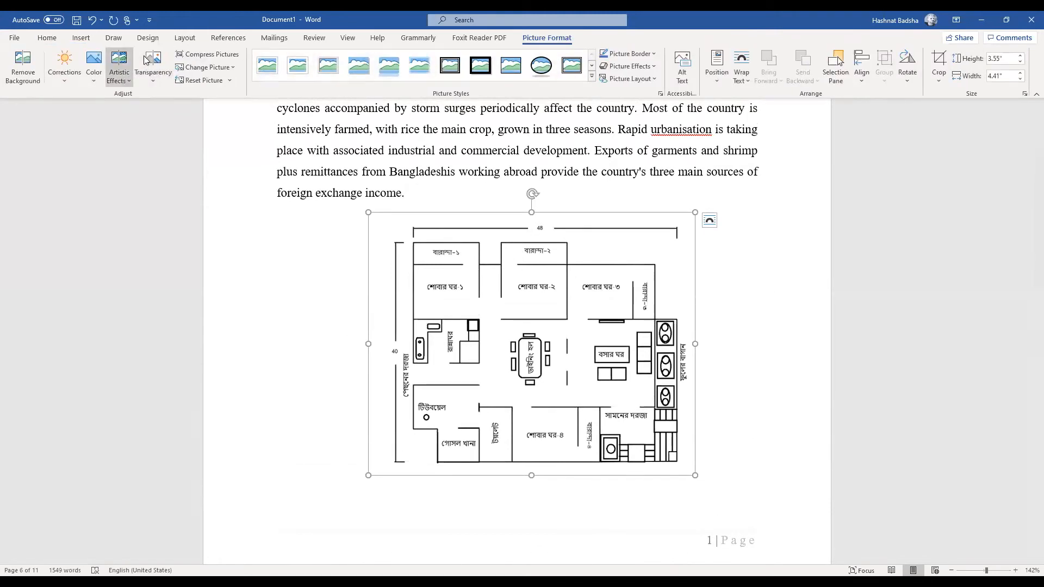
pyautogui.click(81, 38)
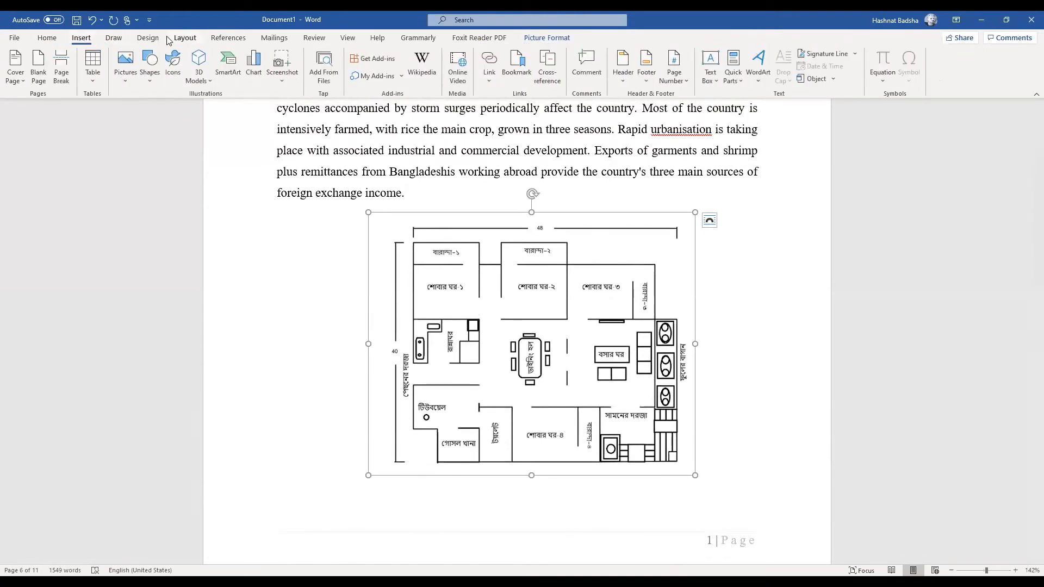
pyautogui.click(225, 40)
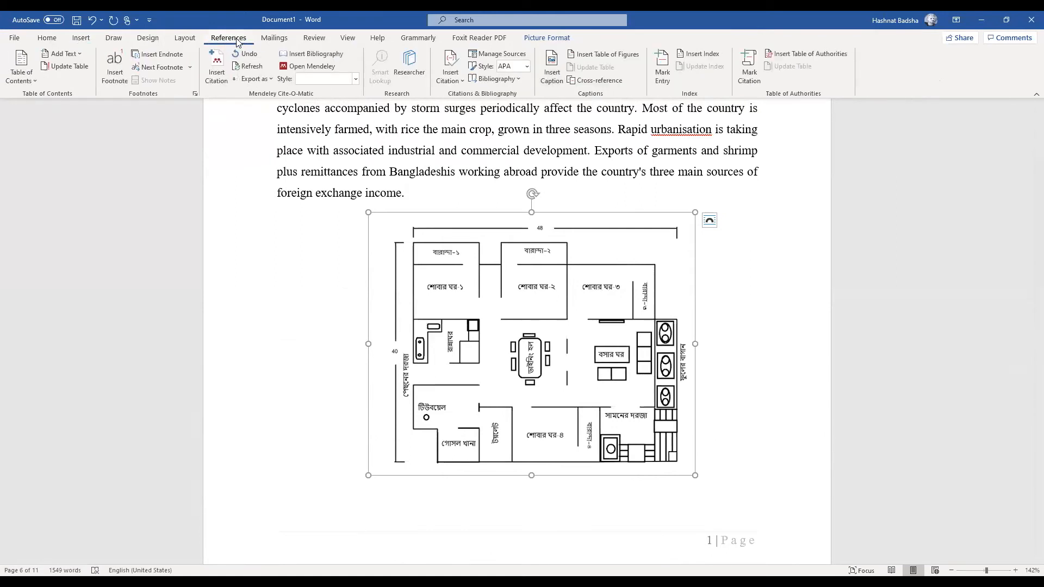
pyautogui.click(552, 76)
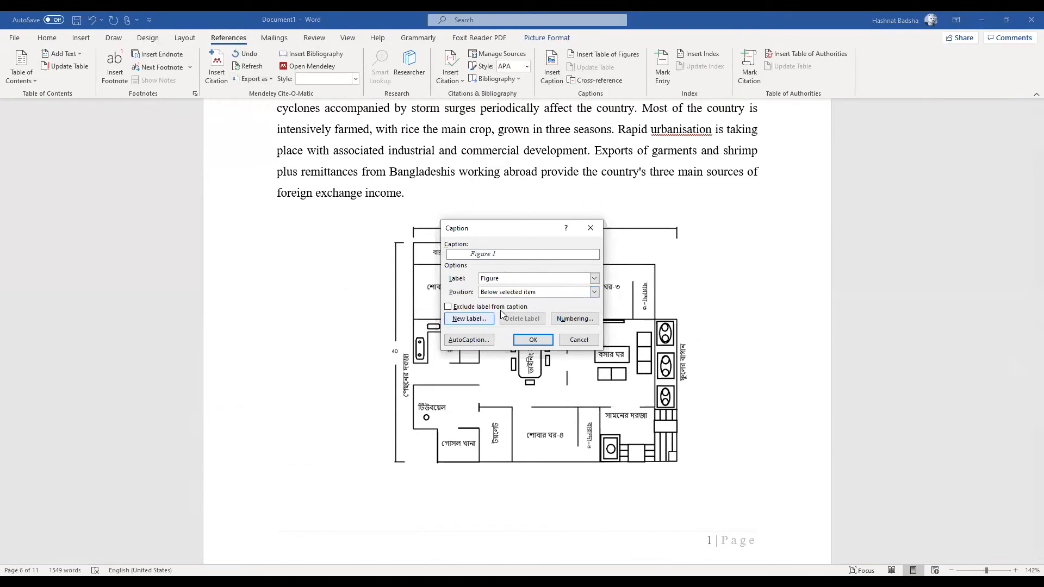
pyautogui.click(448, 307)
pyautogui.click(448, 307)
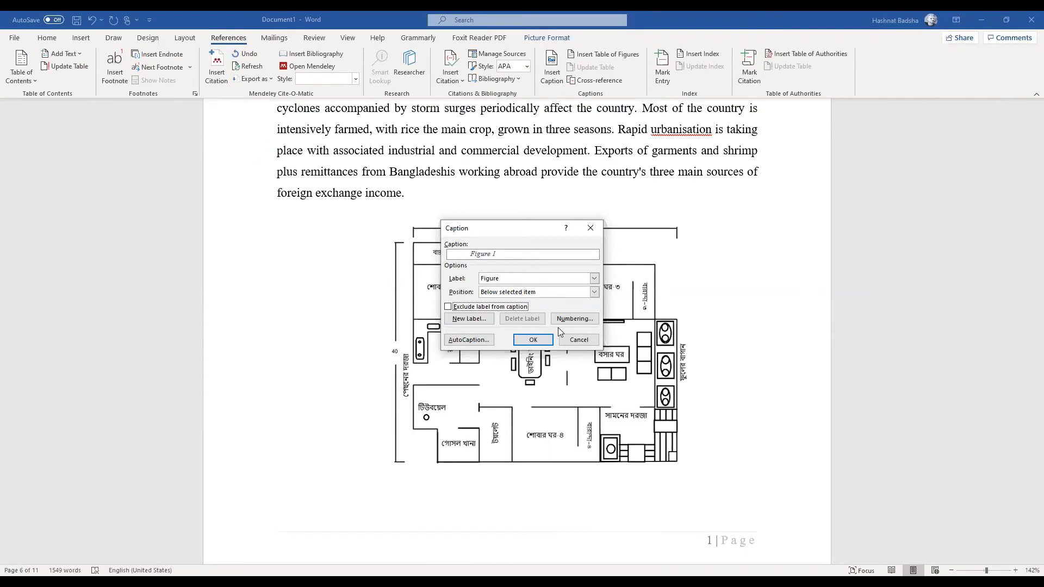
# Include the Heading 1 chapter number with a period separator in the figure numbering and insert the caption below the floor plan
pyautogui.click(572, 319)
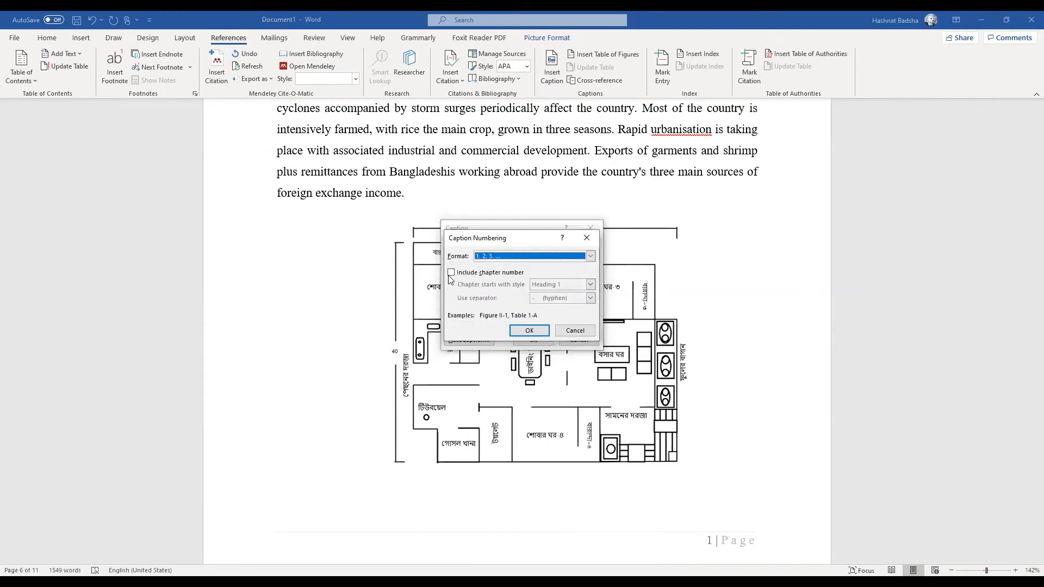
pyautogui.click(452, 272)
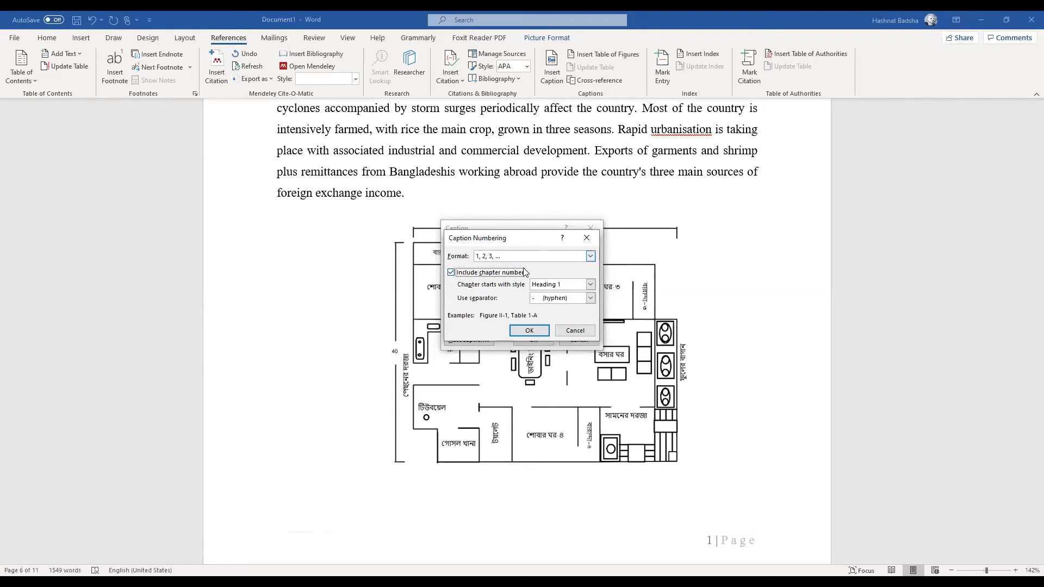
pyautogui.click(590, 299)
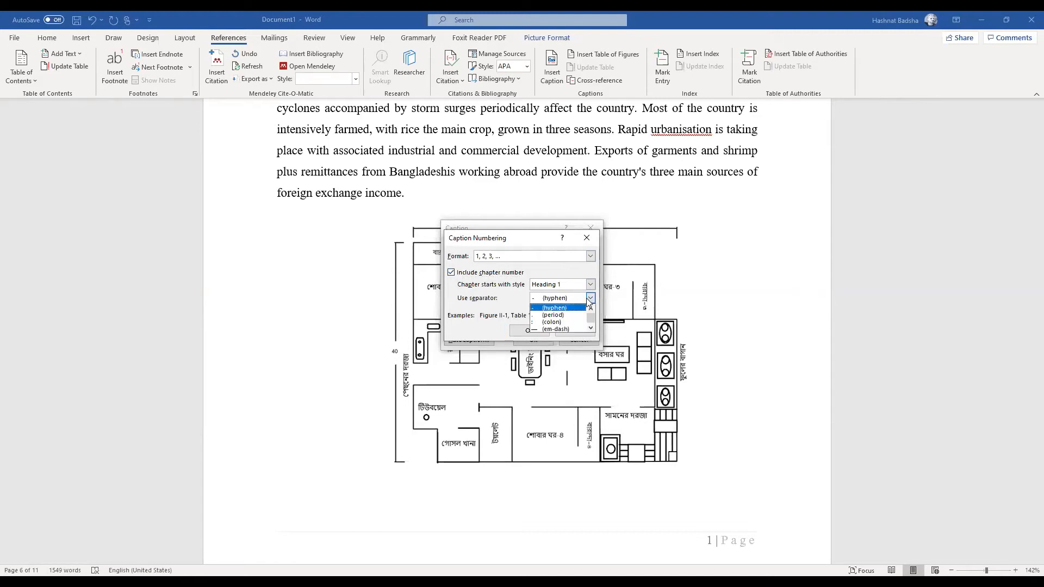
pyautogui.click(557, 315)
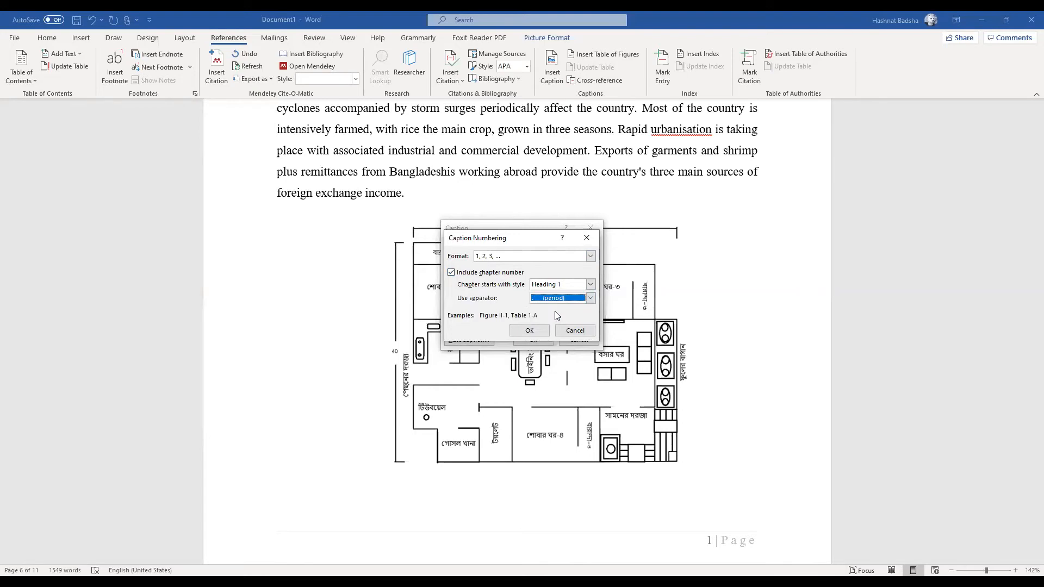
pyautogui.click(591, 301)
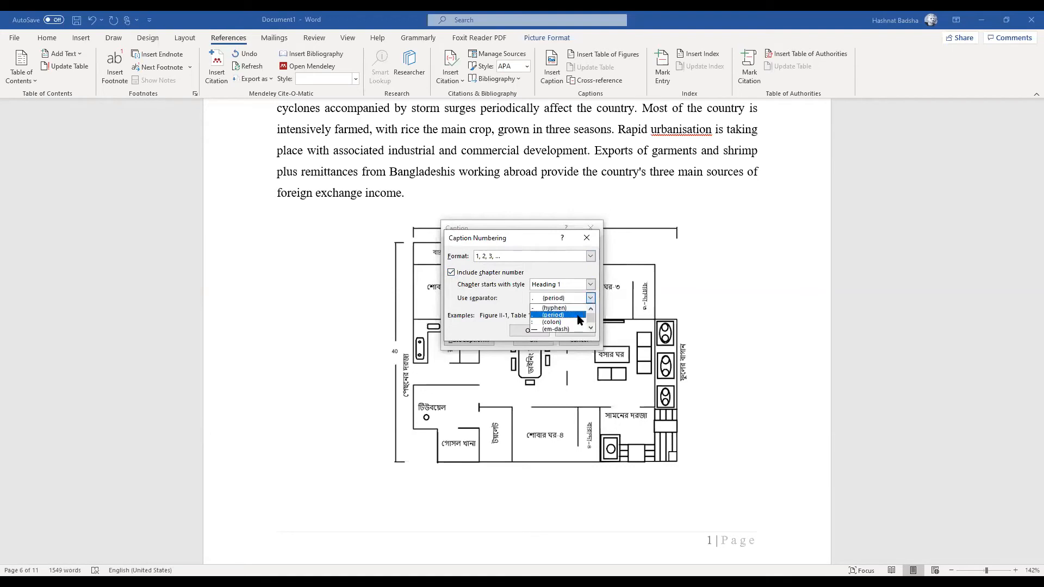
pyautogui.click(575, 316)
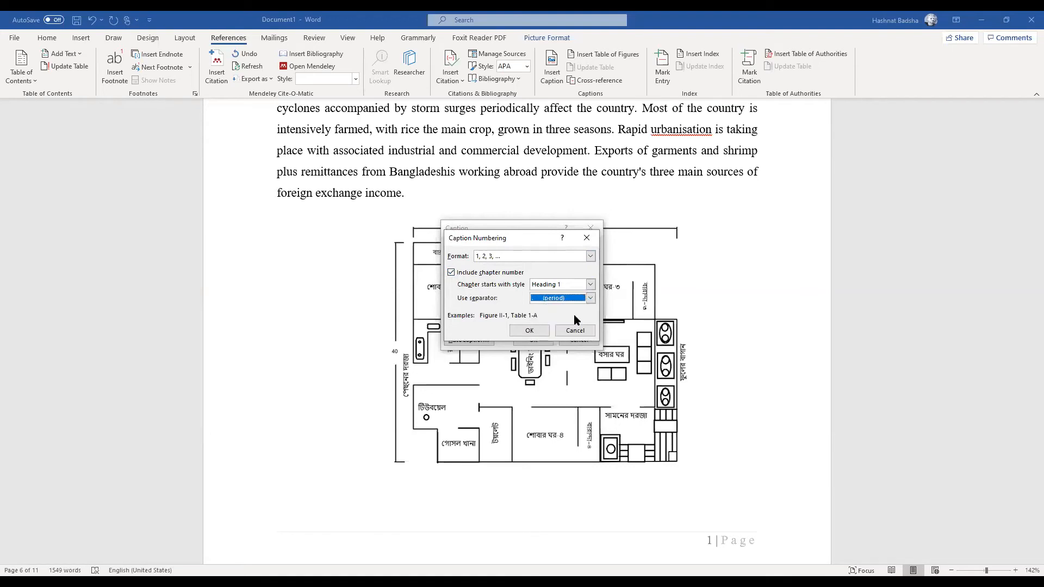
pyautogui.click(541, 330)
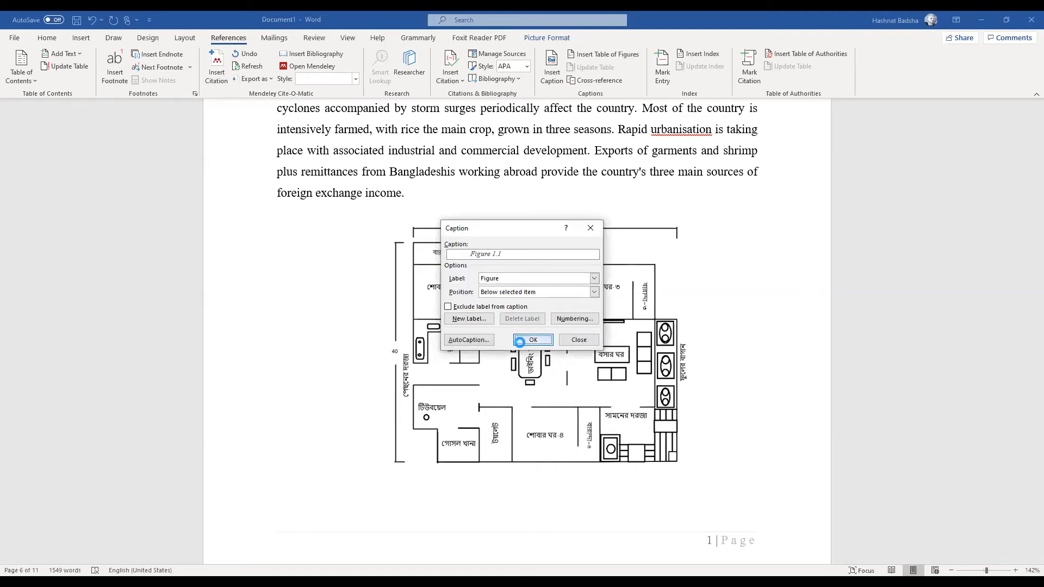
pyautogui.click(520, 341)
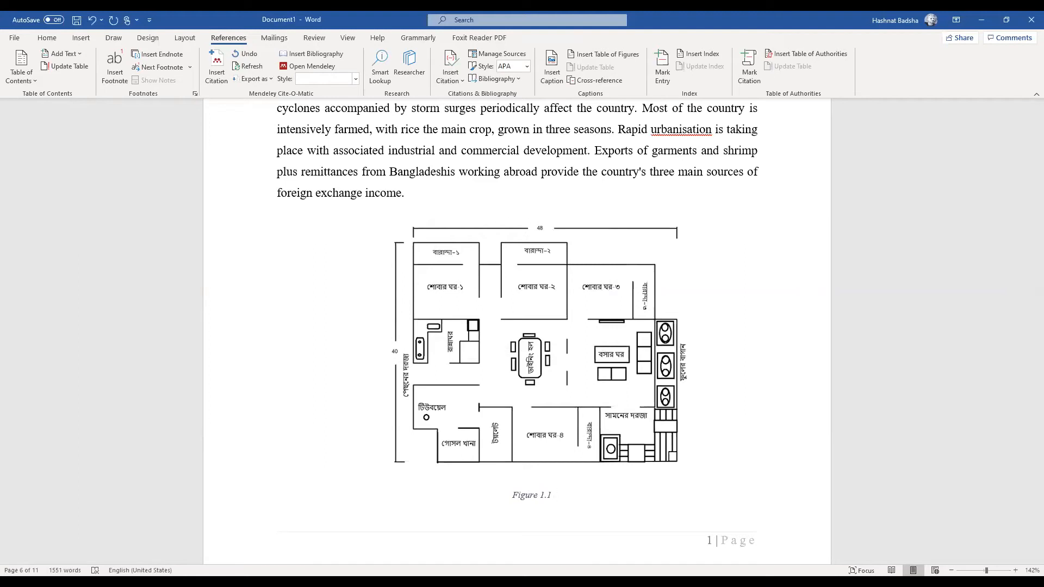
# Add the text "Building floor plan" after the figure number in the caption
pyautogui.write('Building floor')
pyautogui.press('BackSpace')
pyautogui.press('BackSpace')
pyautogui.press('BackSpace')
pyautogui.press('BackSpace')
pyautogui.press('BackSpace')
pyautogui.press('BackSpace')
pyautogui.press('BackSpace')
pyautogui.press('BackSpace')
pyautogui.press('BackSpace')
pyautogui.press('BackSpace')
pyautogui.press('BackSpace')
pyautogui.press('BackSpace')
pyautogui.press('BackSpace')
pyautogui.press('BackSpace')
pyautogui.write('F')
pyautogui.press('BackSpace')
pyautogui.write('Building')
pyautogui.write('floor plan')
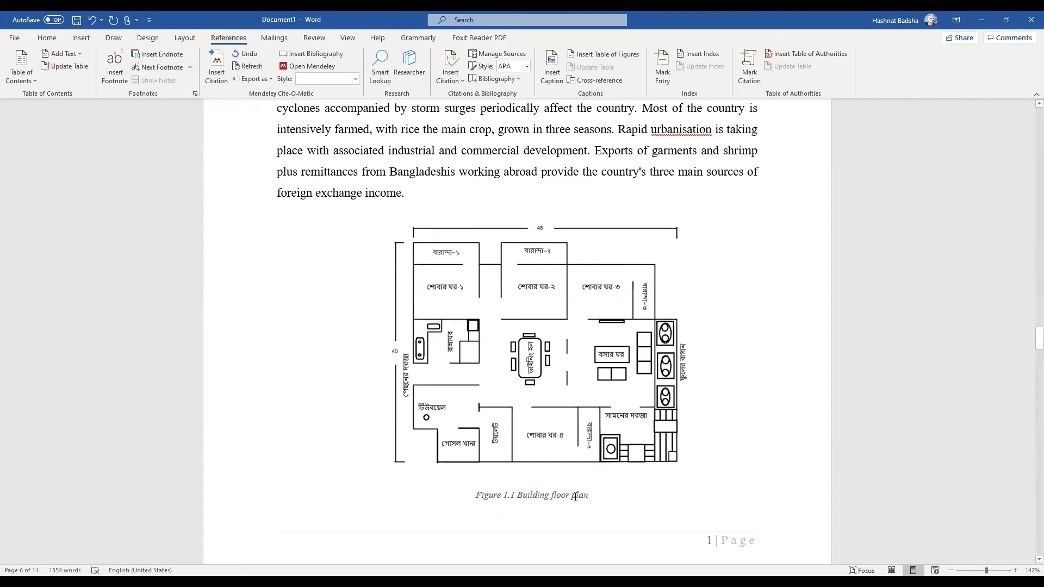
# Modify the Caption style to non-italic, Automatic colour, 12 pt and centred alignment
pyautogui.keyDown('shift'); pyautogui.click(477, 495); pyautogui.keyUp('shift')
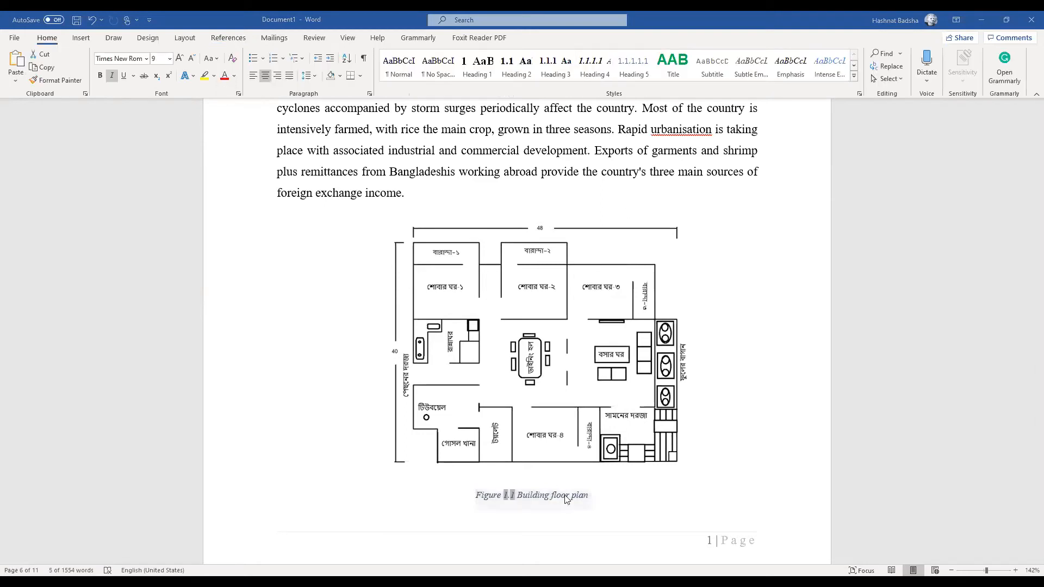
pyautogui.click(573, 511)
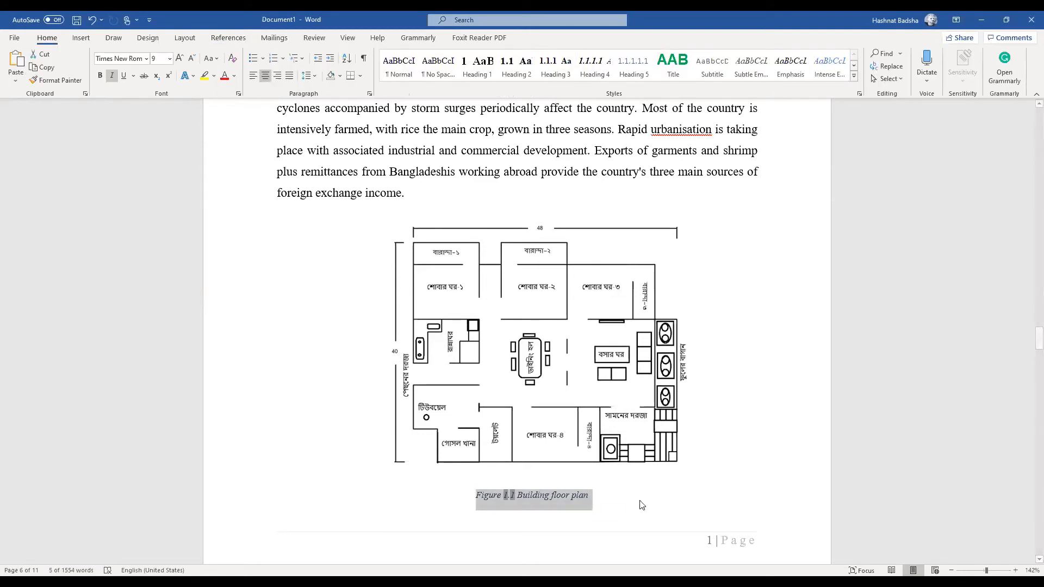
pyautogui.click(860, 94)
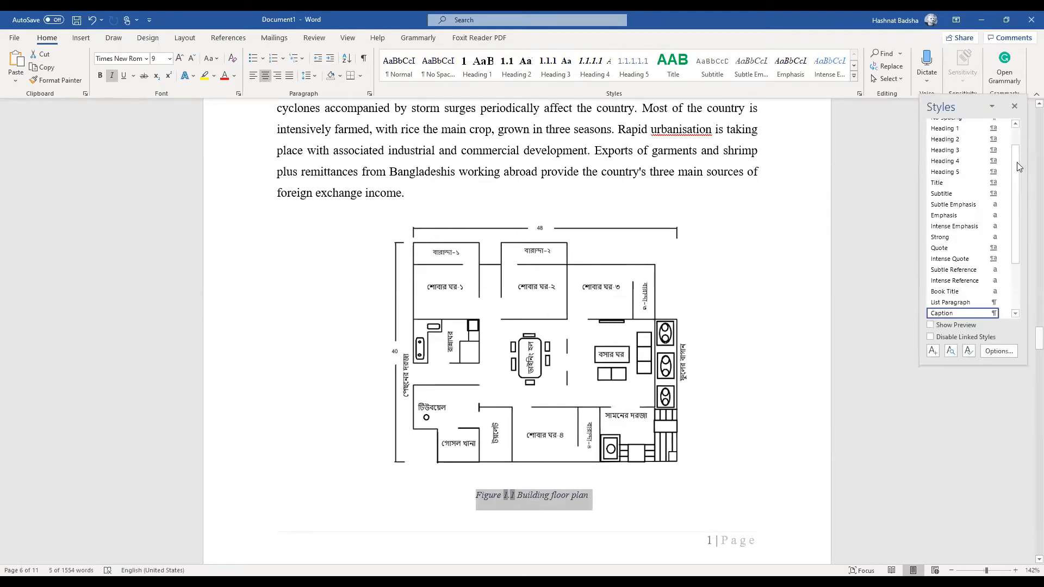
pyautogui.moveTo(1013, 201); pyautogui.dragTo(1029, 254)
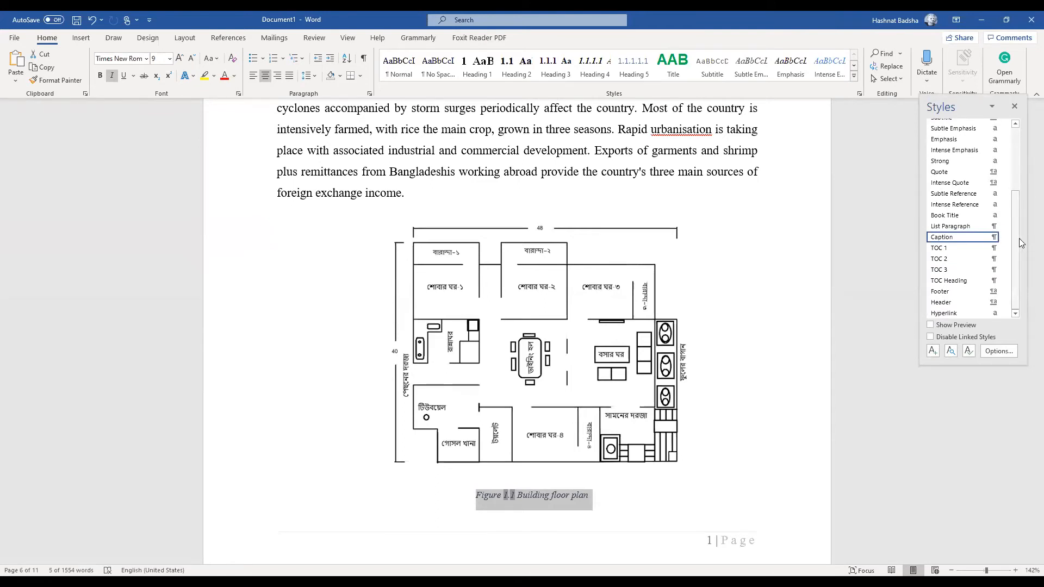
pyautogui.moveTo(1016, 239)
pyautogui.mouseDown()
pyautogui.moveTo(1010, 166)
pyautogui.moveTo(1019, 236)
pyautogui.mouseUp()
pyautogui.click(958, 243)
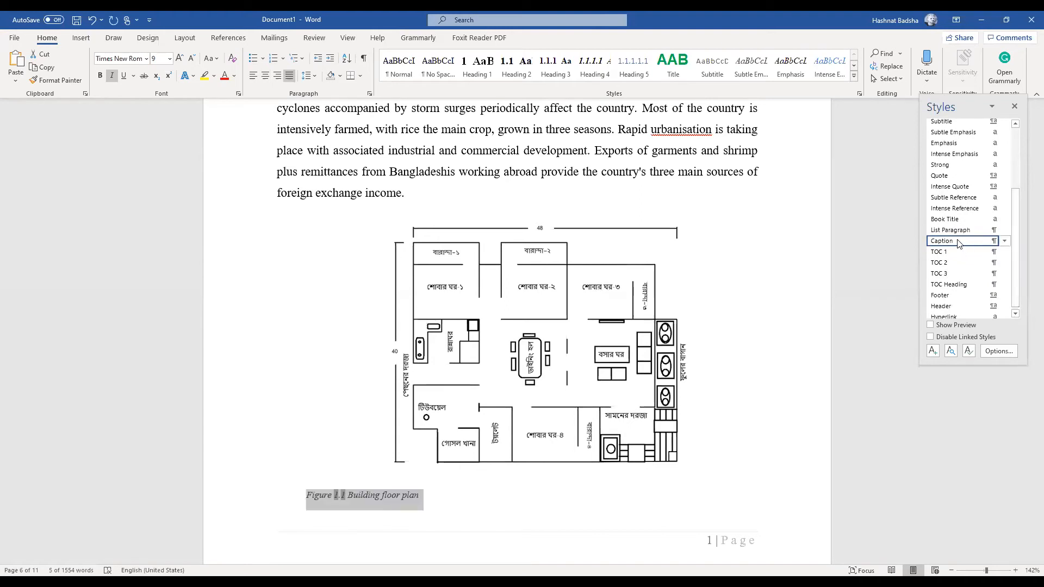
pyautogui.rightClick(958, 243)
pyautogui.click(958, 269)
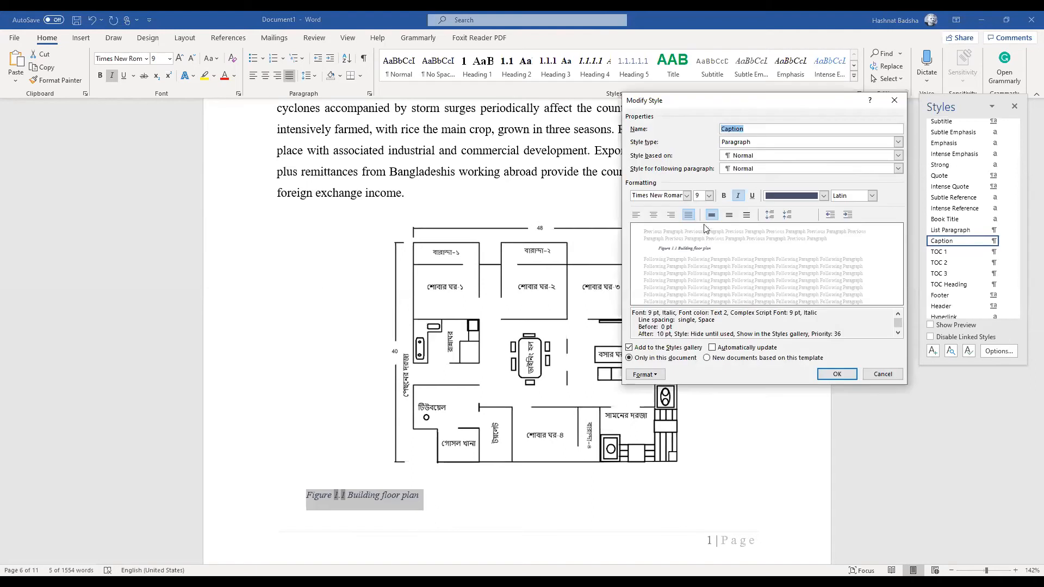
pyautogui.click(738, 196)
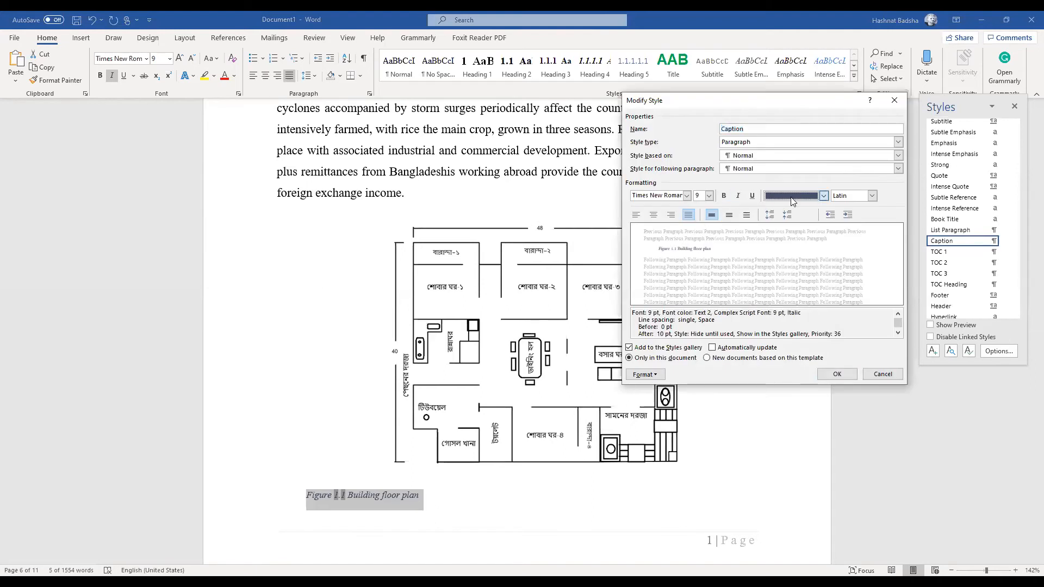
pyautogui.click(709, 195)
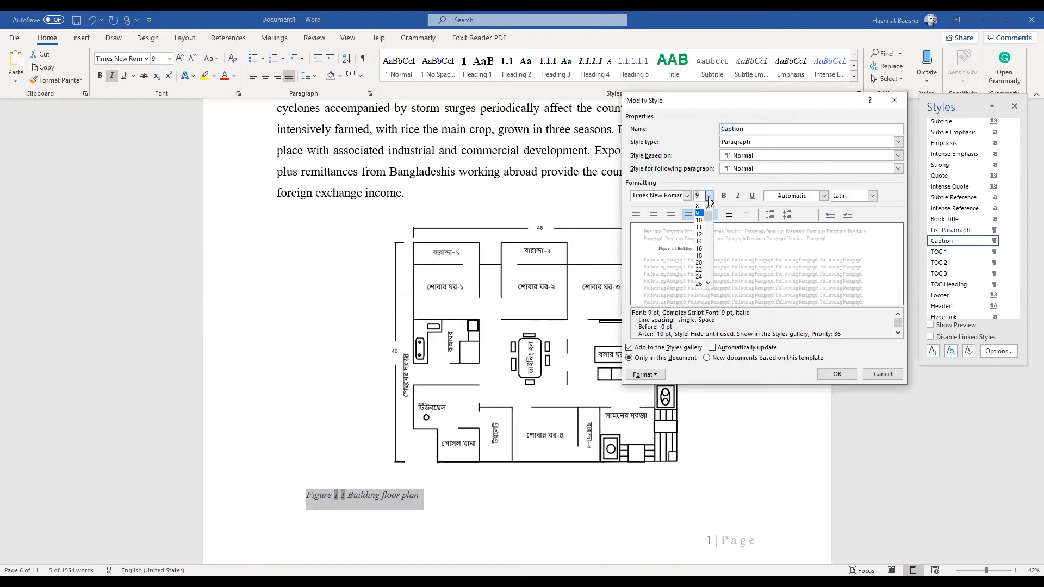
pyautogui.click(704, 236)
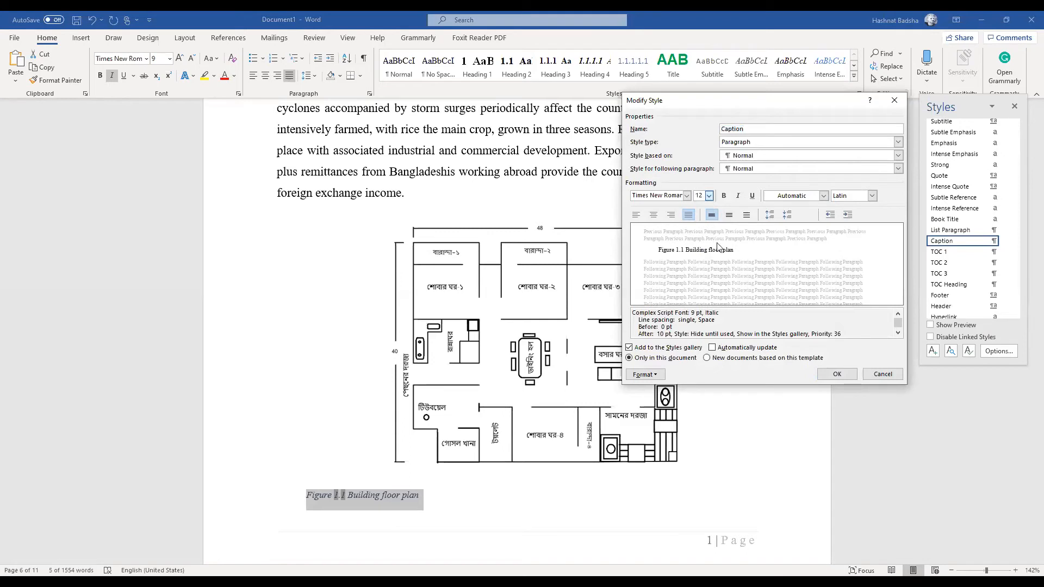
pyautogui.click(654, 215)
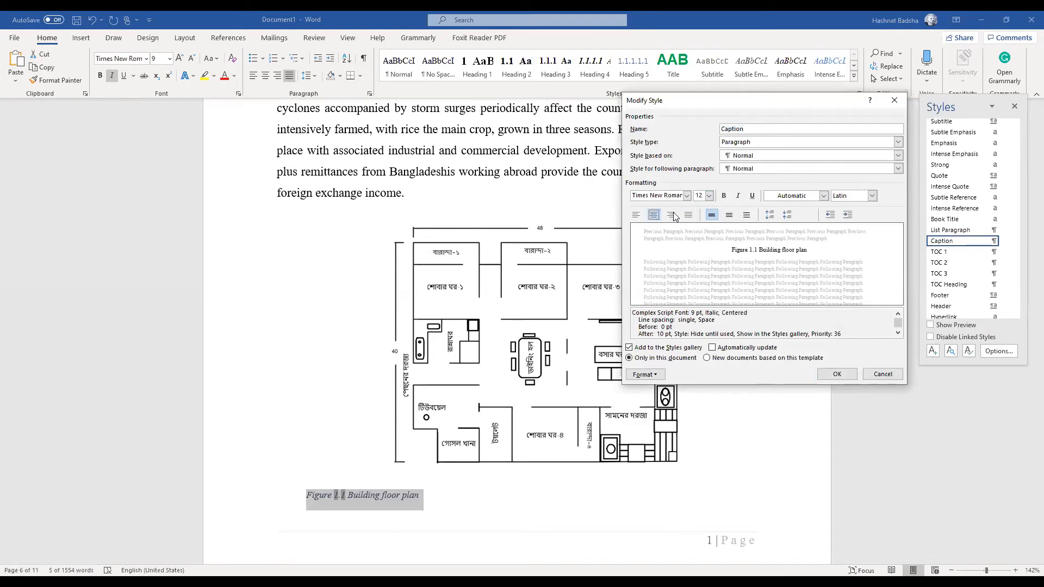
pyautogui.click(837, 374)
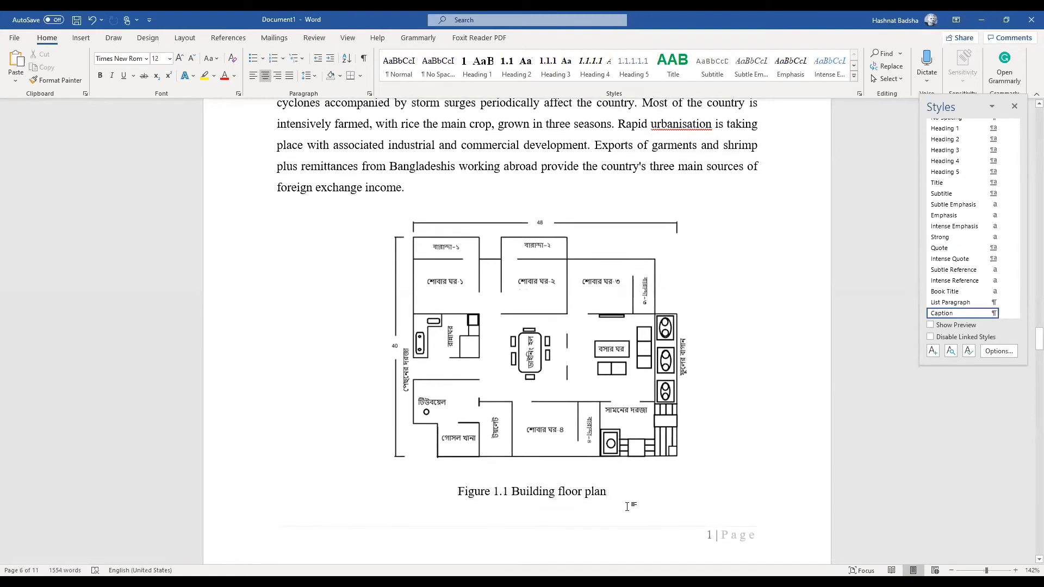
# Copy the floor plan picture with its caption and paste several copies in the following body pages, including above the Map of Bangladesh heading
pyautogui.moveTo(626, 506); pyautogui.dragTo(448, 349)
pyautogui.scroll(-10, 448, 348)
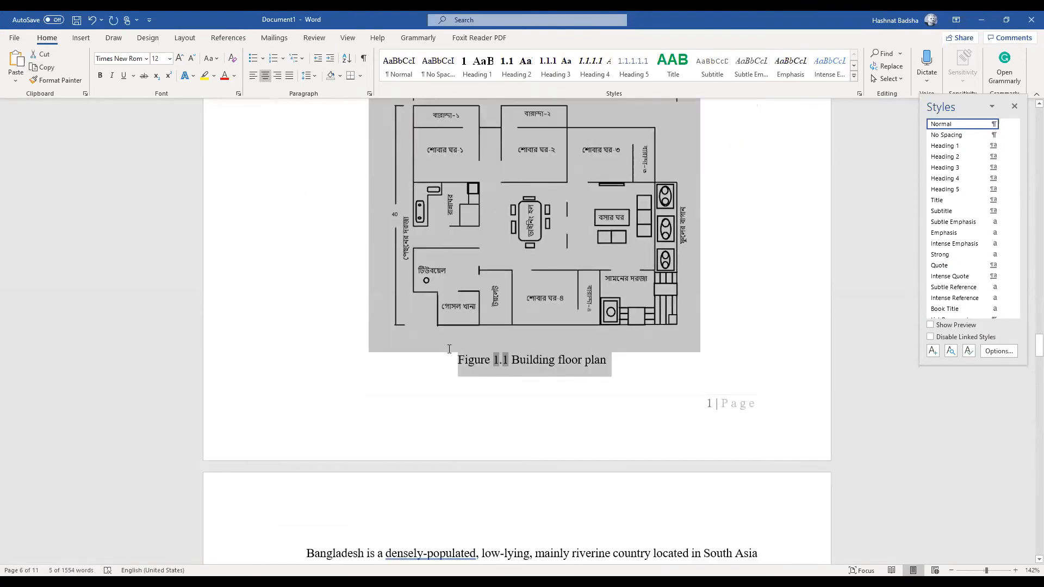
pyautogui.scroll(-10, 448, 348)
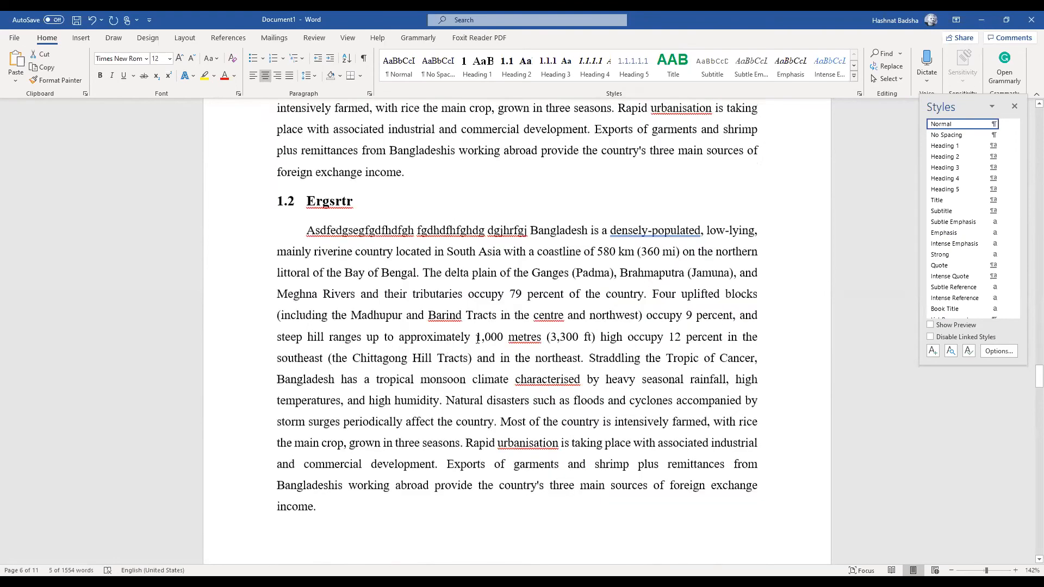
pyautogui.click(433, 362)
pyautogui.scroll(-6, 434, 365)
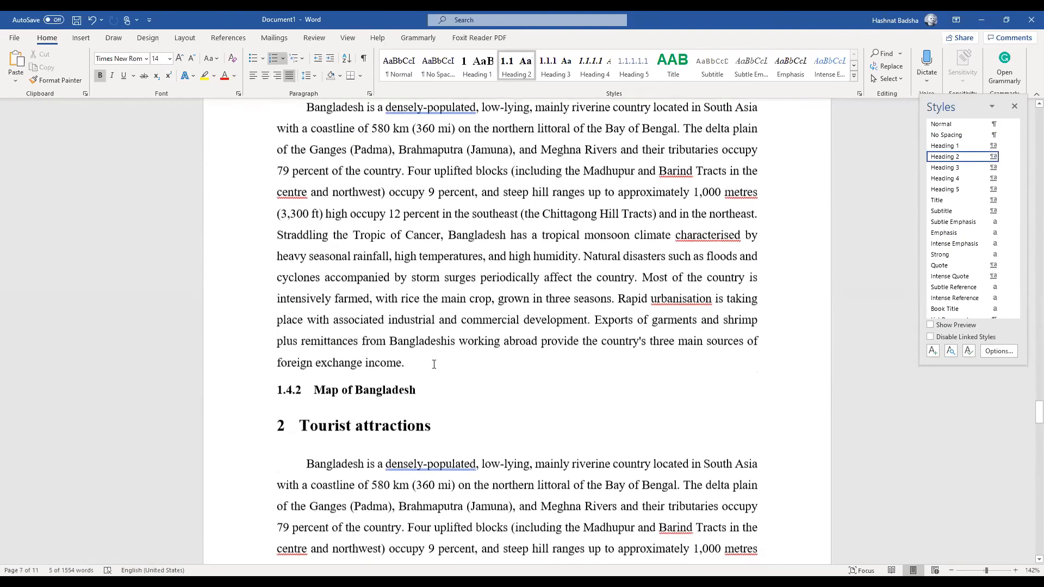
pyautogui.click(434, 364)
pyautogui.press('Return')
pyautogui.hotkey('ctrl', 'v')
pyautogui.hotkey('ctrl', 'v')
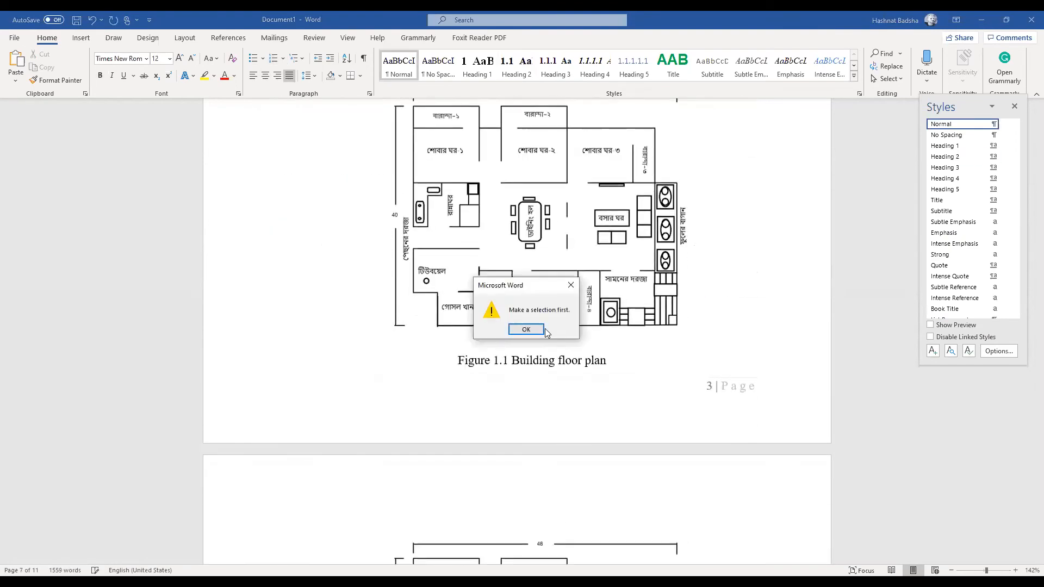
pyautogui.click(540, 329)
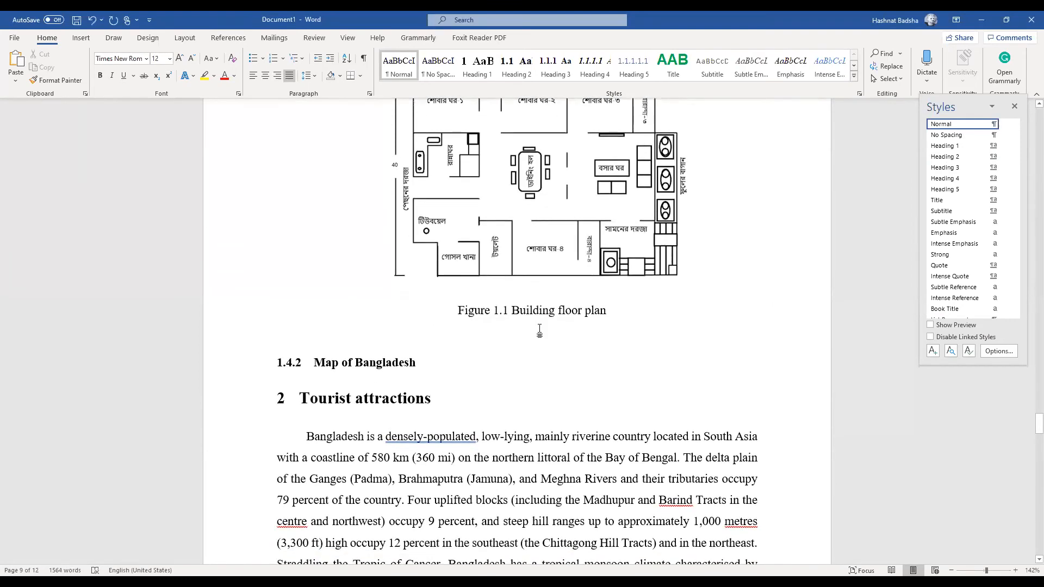
pyautogui.hotkey('ctrl', 'v')
pyautogui.hotkey('ctrl', 'v')
pyautogui.hotkey('ctrl', 'v')
pyautogui.hotkey('ctrl', 'v')
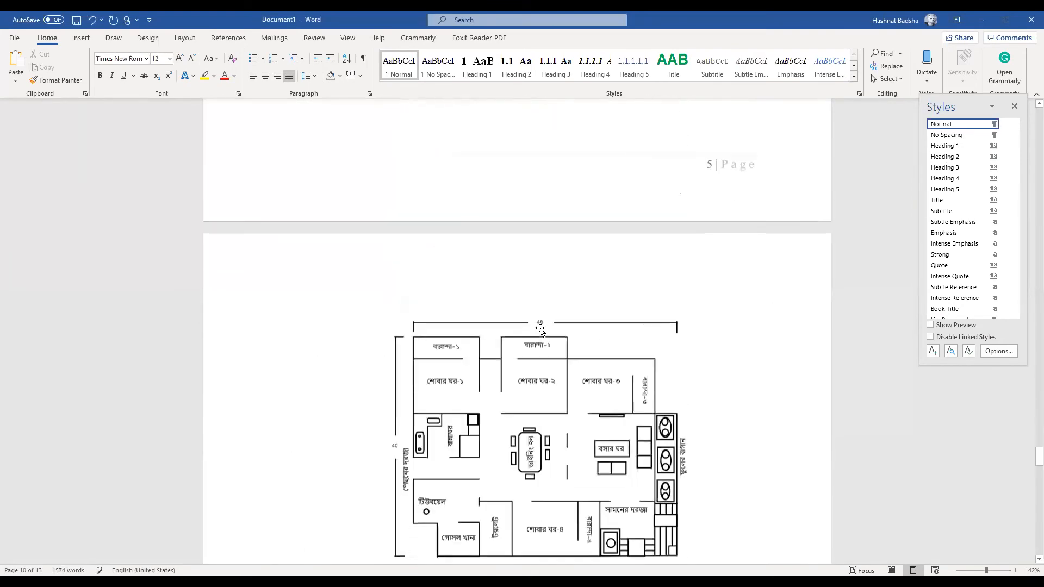
# Add an empty paragraph below the "List of figures" heading in the front matter
pyautogui.scroll(20, 541, 329)
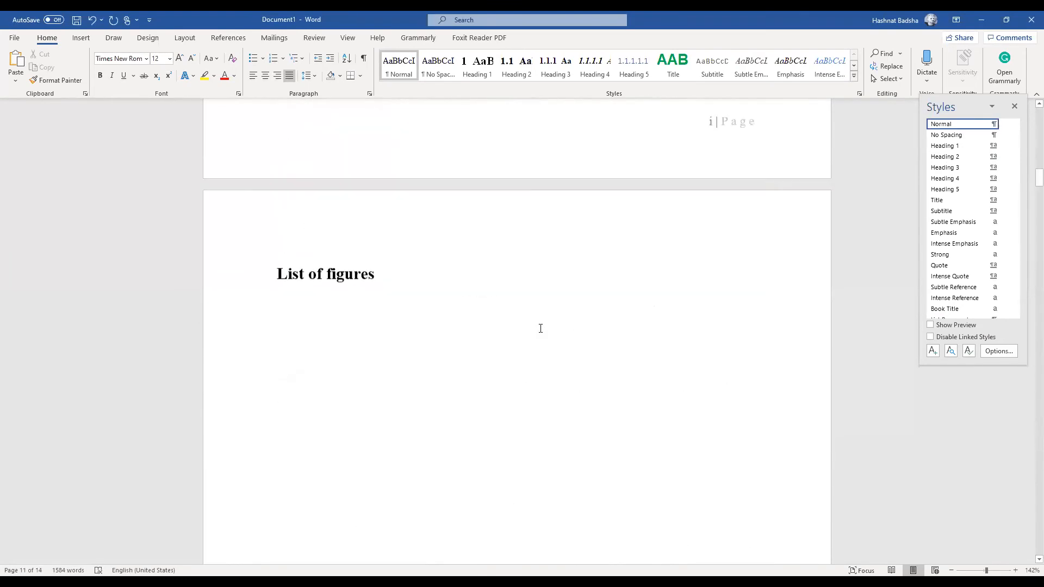
pyautogui.scroll(-10, 541, 329)
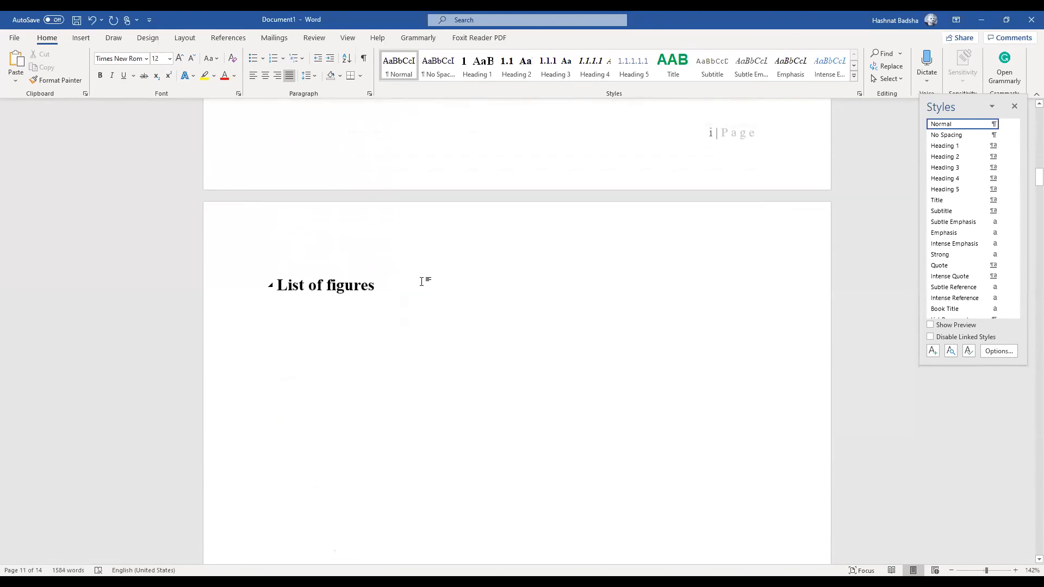
pyautogui.click(422, 281)
pyautogui.press('Return')
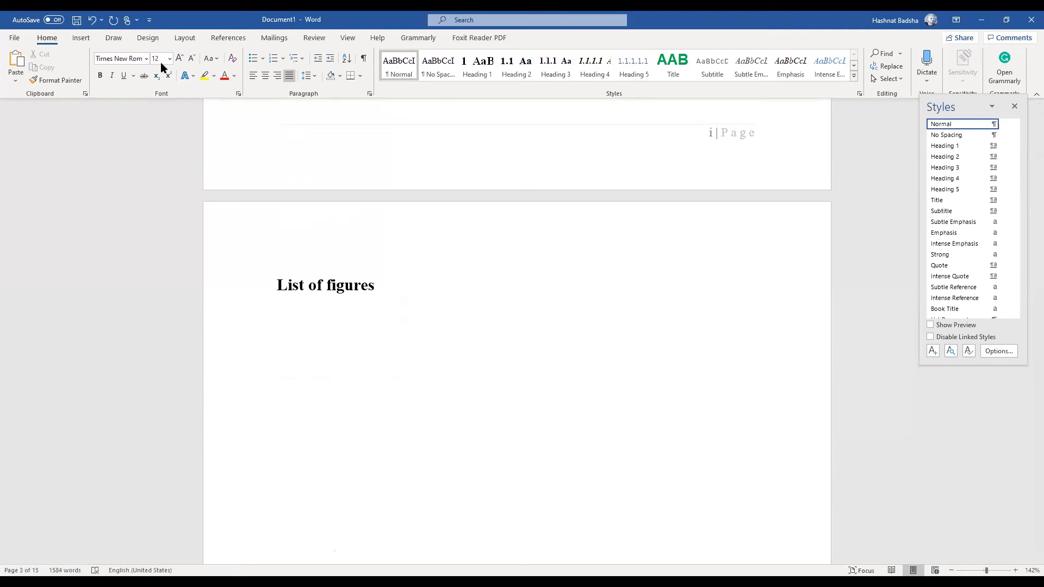
pyautogui.click(227, 38)
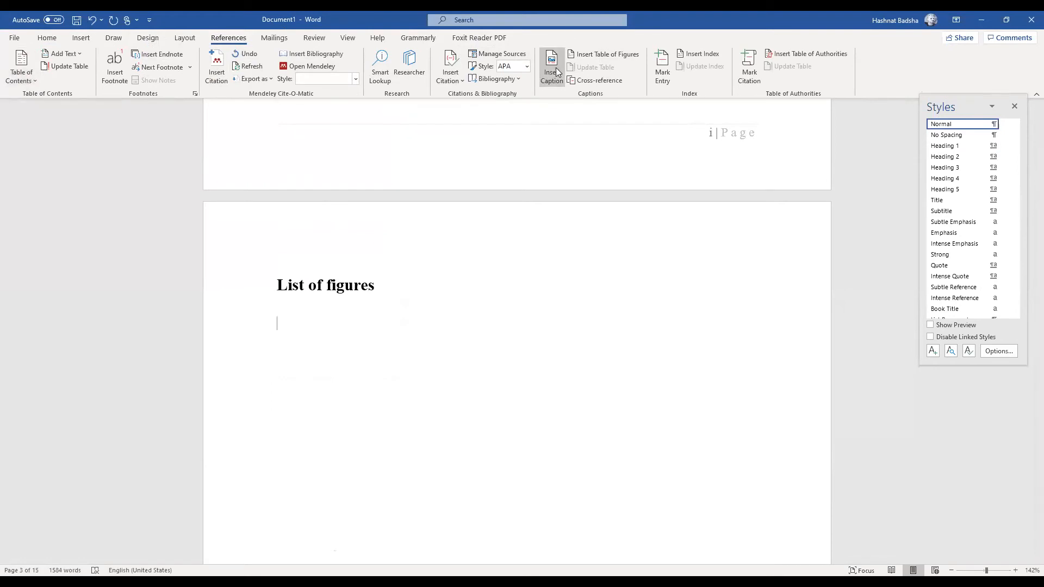
pyautogui.click(592, 54)
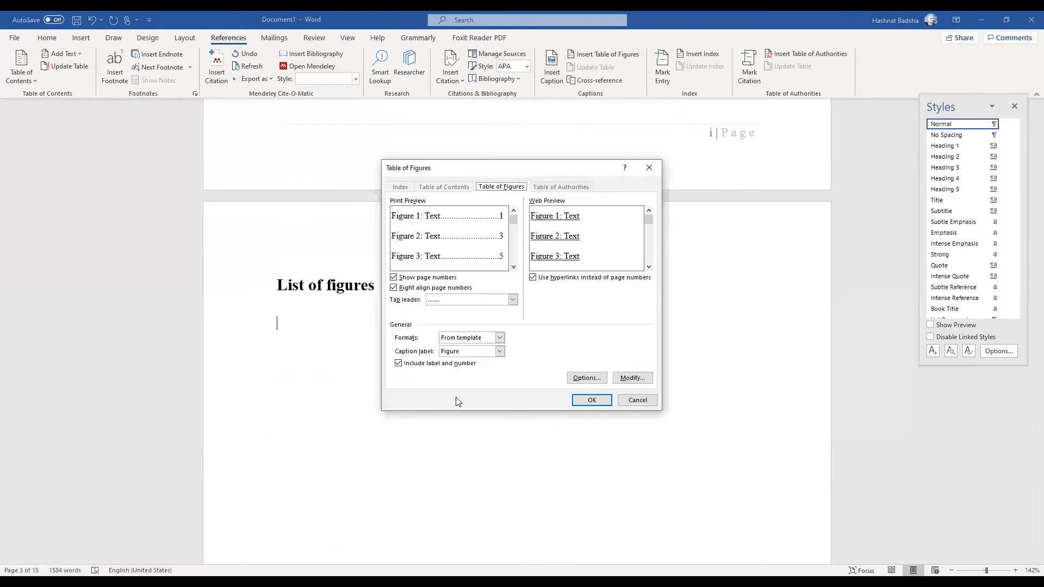
pyautogui.click(653, 167)
pyautogui.click(188, 38)
pyautogui.click(227, 38)
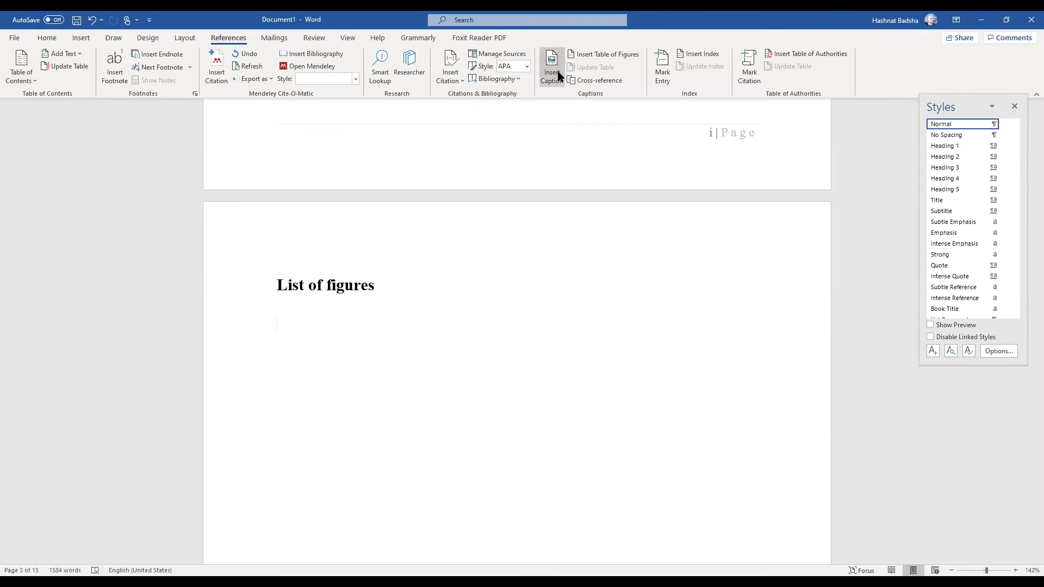
# Insert a table of figures below the "List of figures" heading, using the From template format and the Figure caption label
pyautogui.click(592, 56)
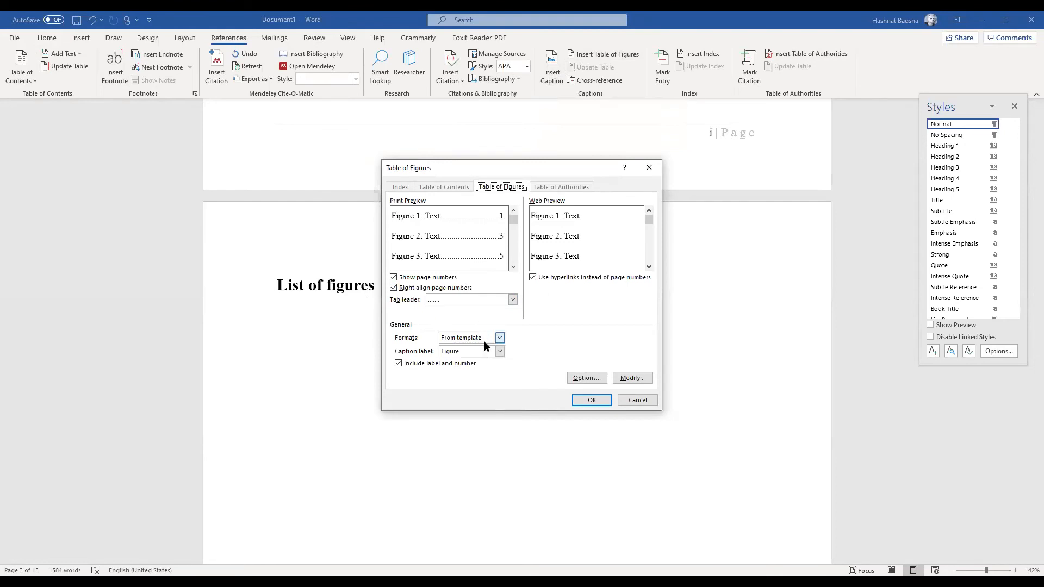
pyautogui.click(500, 352)
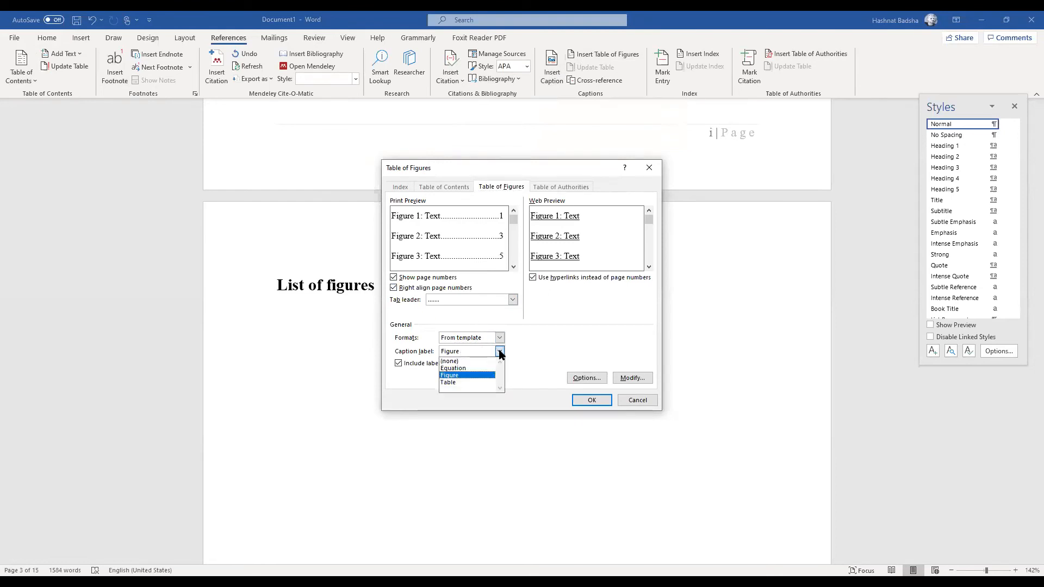
pyautogui.click(526, 357)
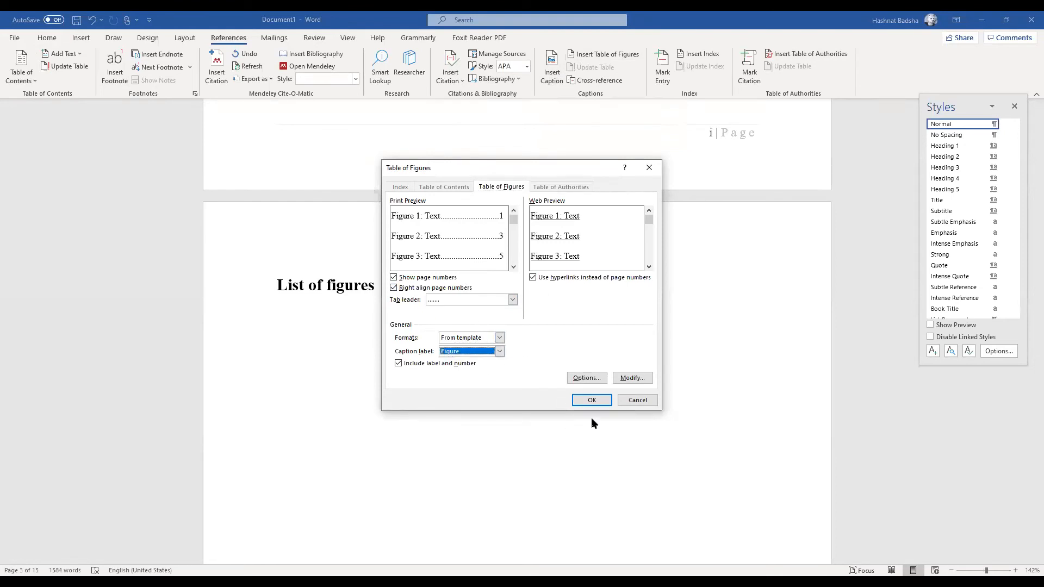
pyautogui.click(599, 404)
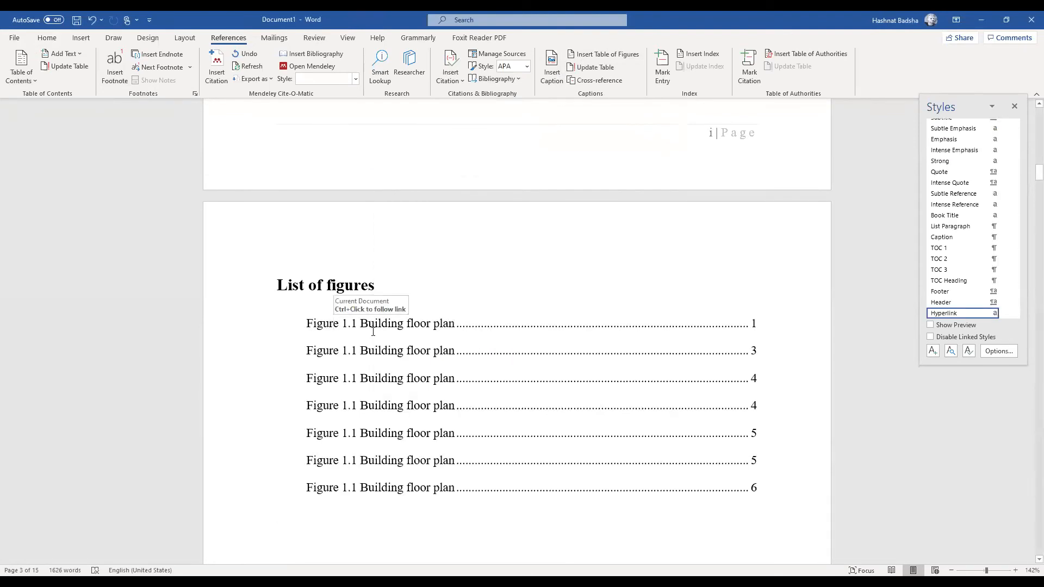
# Centre the "List of figures" heading
pyautogui.click(354, 283)
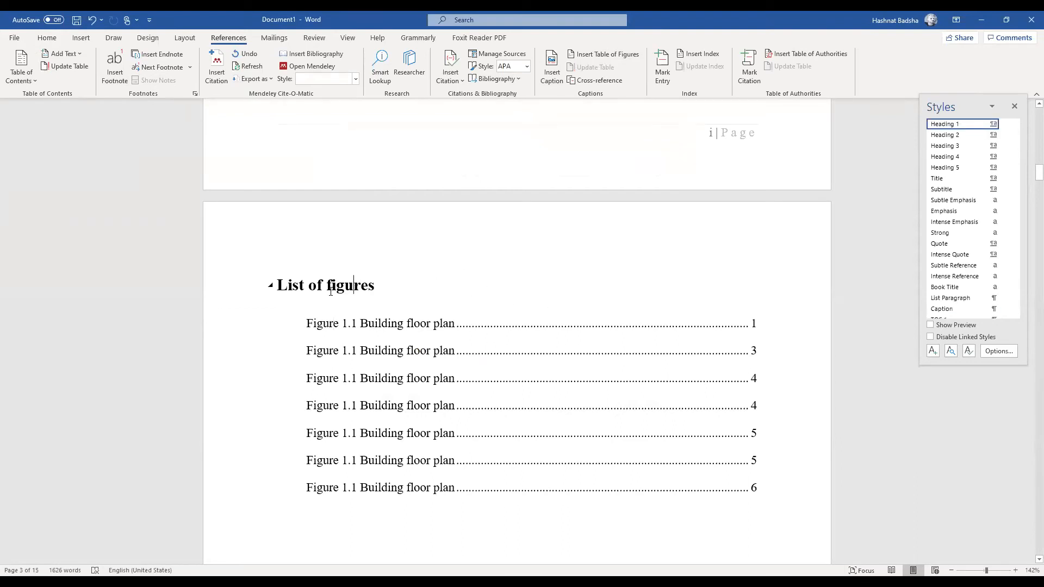
pyautogui.click(47, 38)
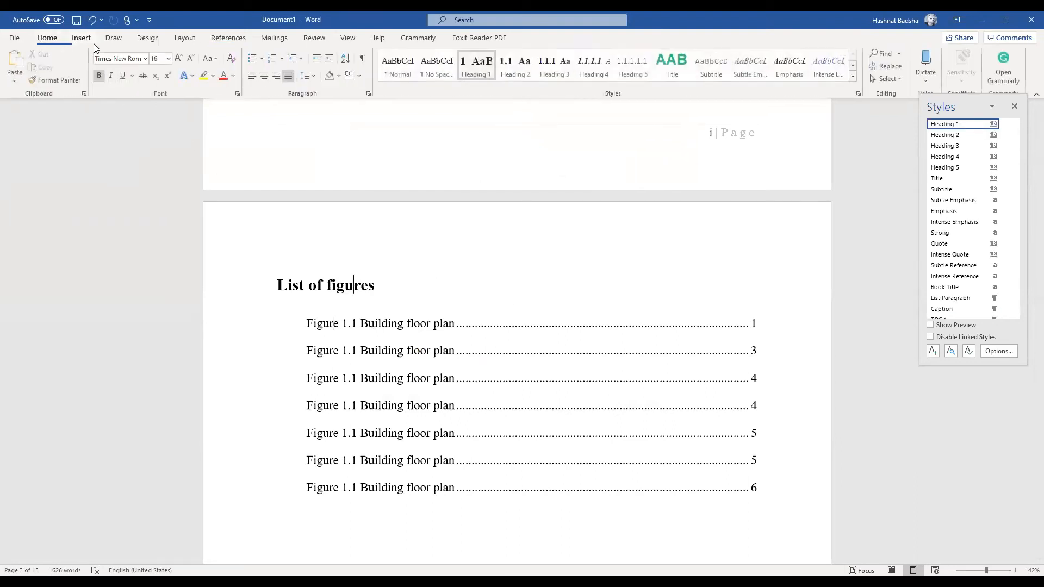
pyautogui.click(265, 76)
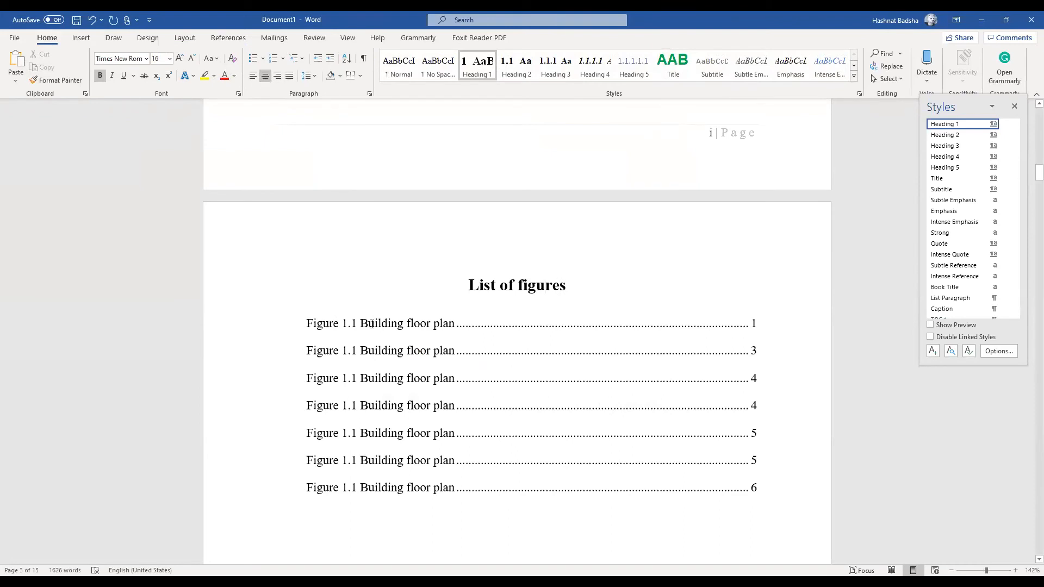
# Follow the link of the second entry in the list of figures to its caption in the body
pyautogui.click(320, 321)
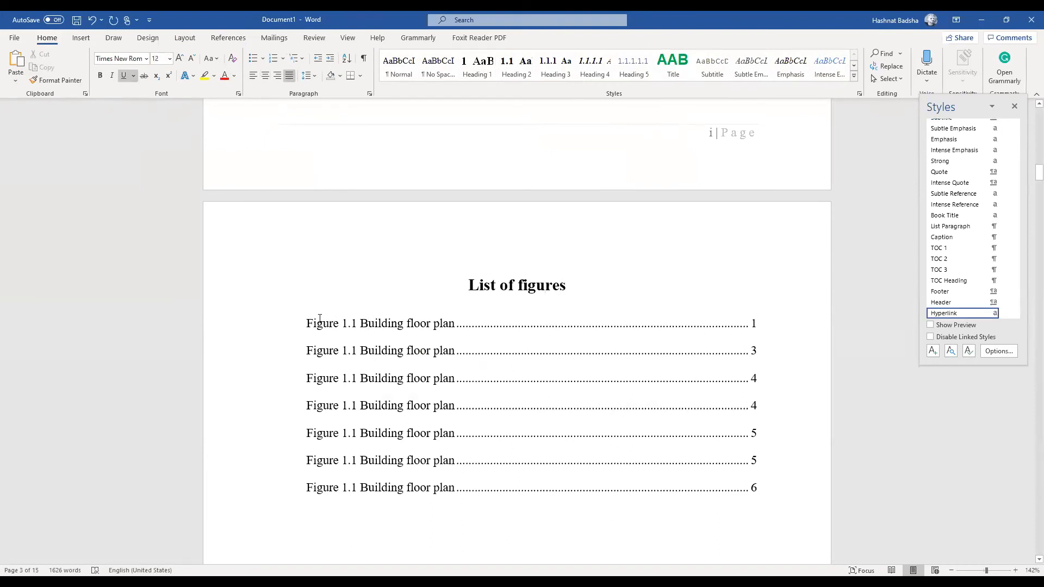
pyautogui.scroll(-3, 366, 361)
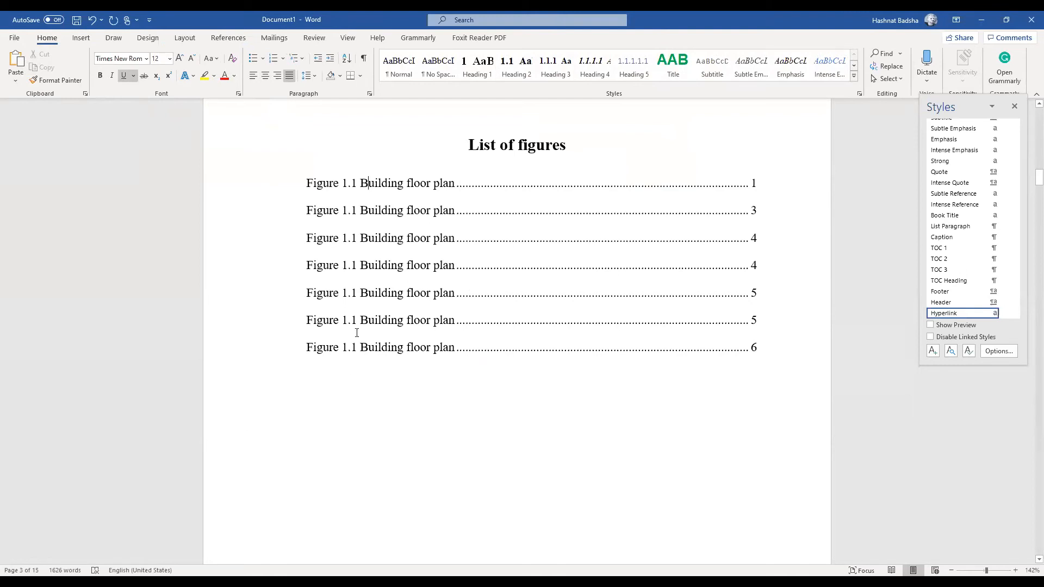
pyautogui.keyDown('ctrl'); pyautogui.click(413, 217); pyautogui.keyUp('ctrl')
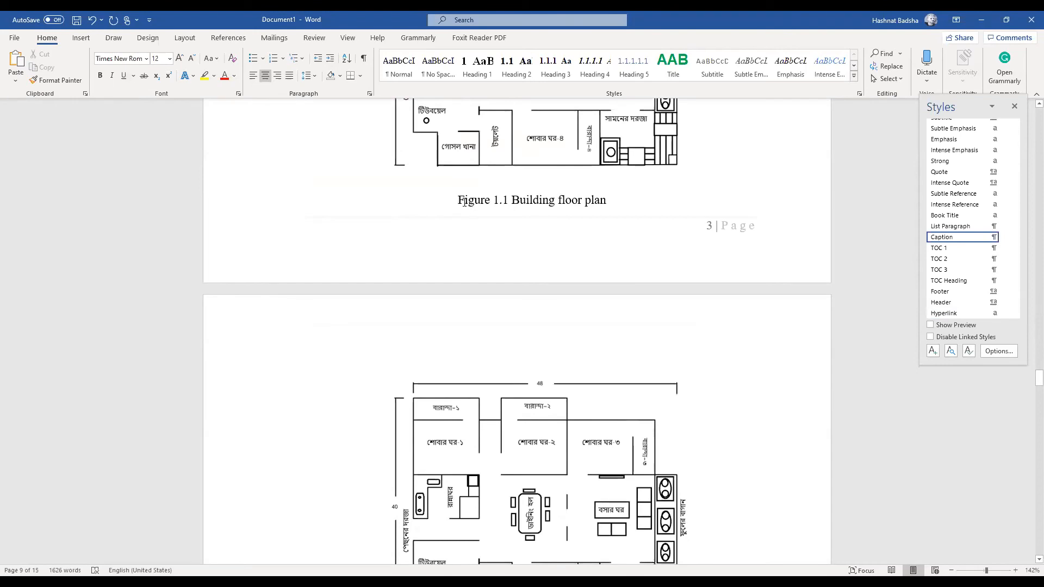
pyautogui.moveTo(459, 201); pyautogui.dragTo(597, 202)
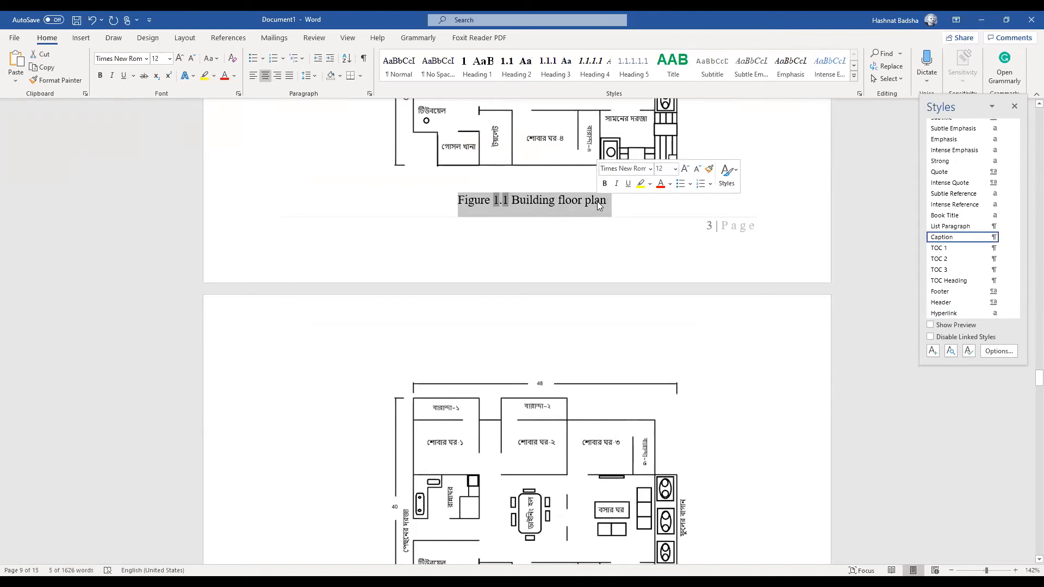
pyautogui.rightClick(498, 196)
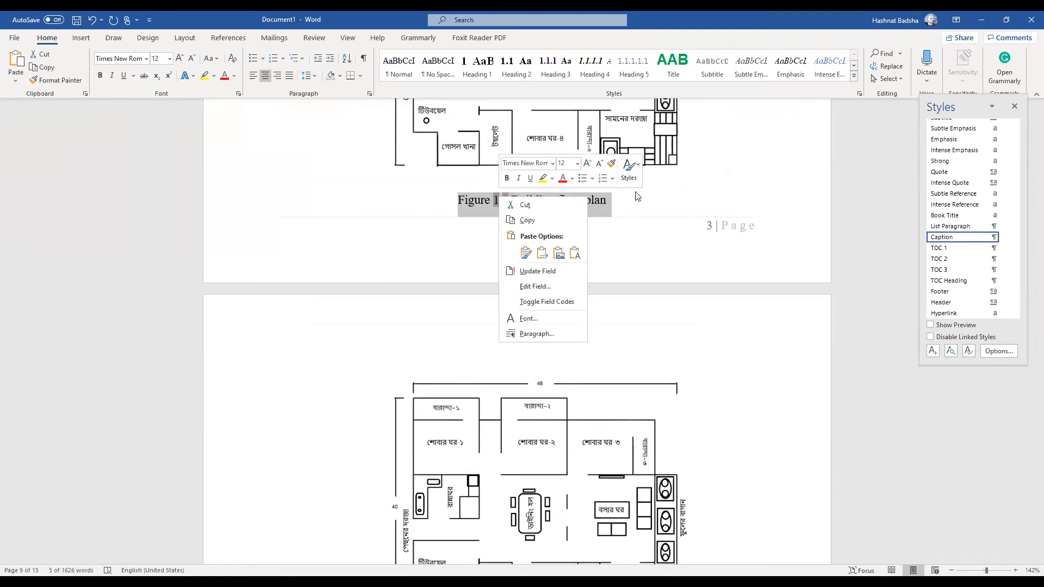
pyautogui.press('Escape')
pyautogui.click(610, 204)
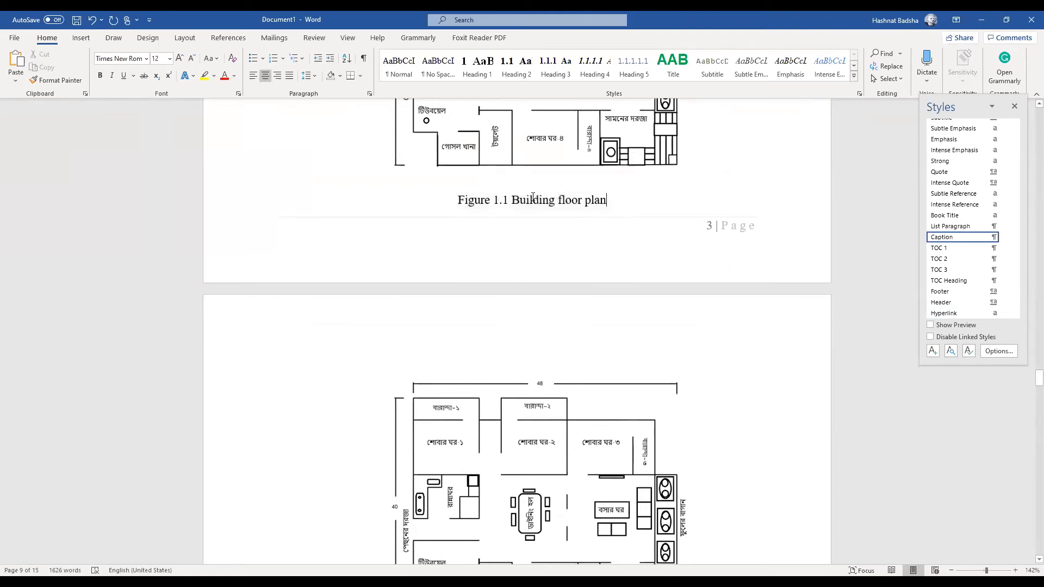
# Update the number field in the floor plan caption at the end of body page 3
pyautogui.moveTo(512, 200); pyautogui.dragTo(483, 195)
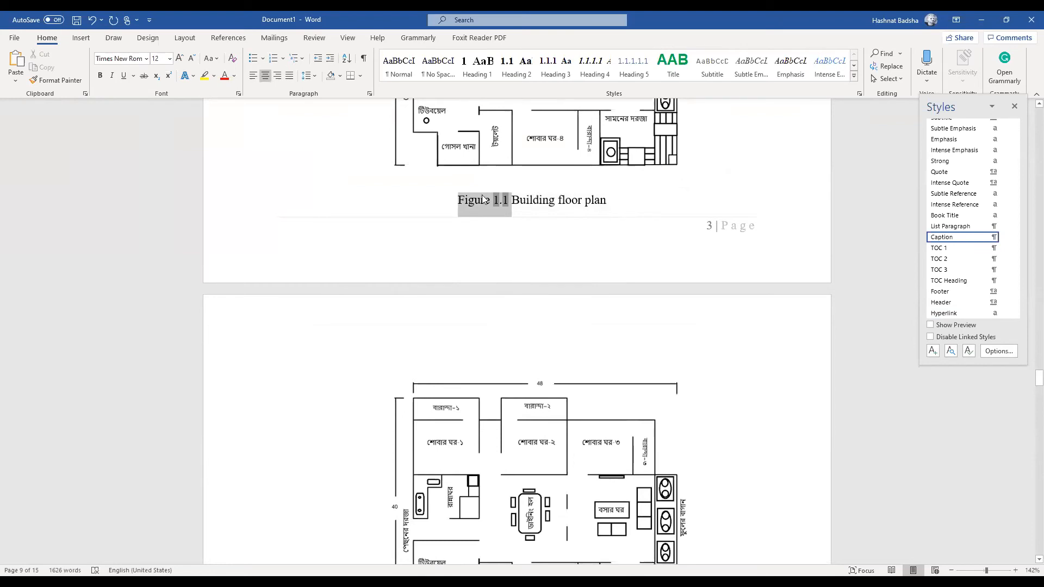
pyautogui.rightClick(494, 198)
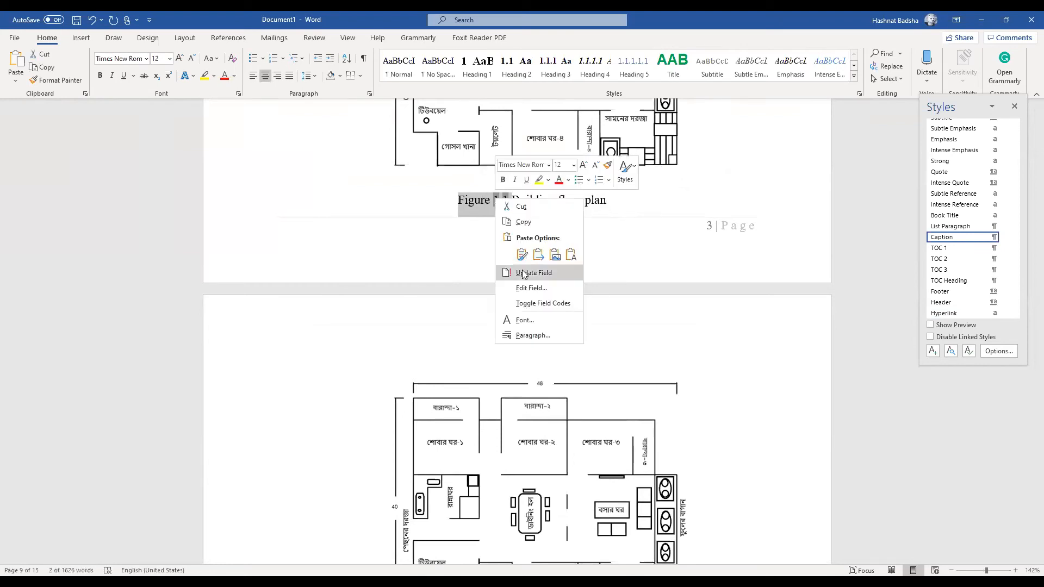
pyautogui.click(523, 273)
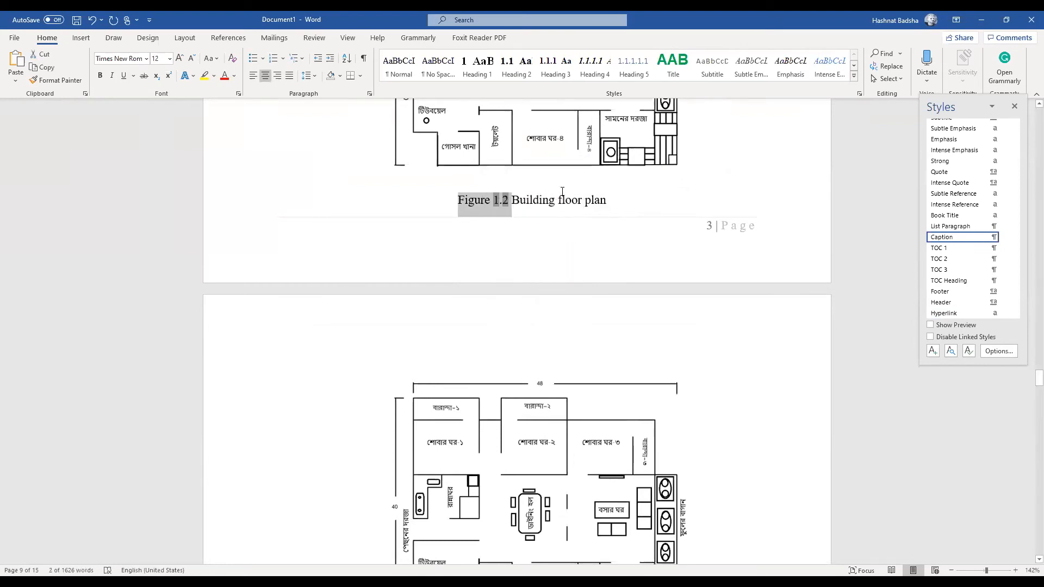
pyautogui.click(510, 201)
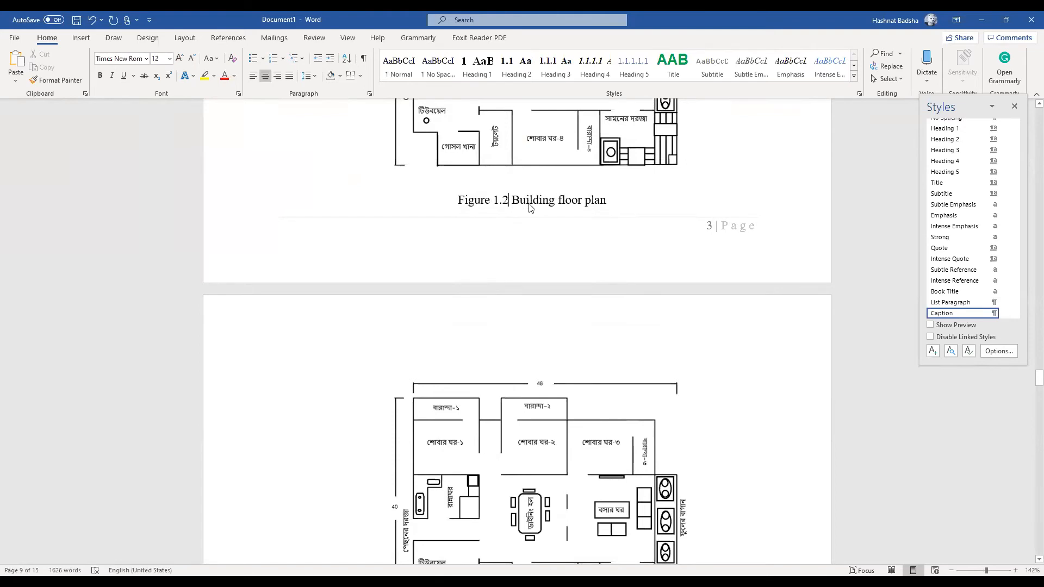
# Update all fields in the whole document, choosing to update the entire table of contents
pyautogui.hotkey('ctrl', 'a')
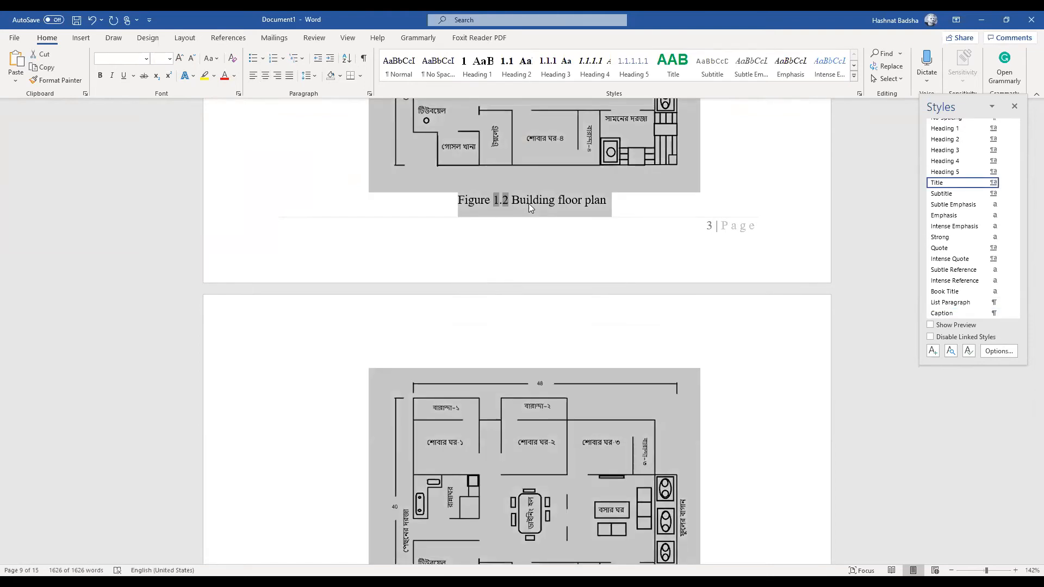
pyautogui.rightClick(529, 205)
pyautogui.click(556, 280)
pyautogui.click(491, 298)
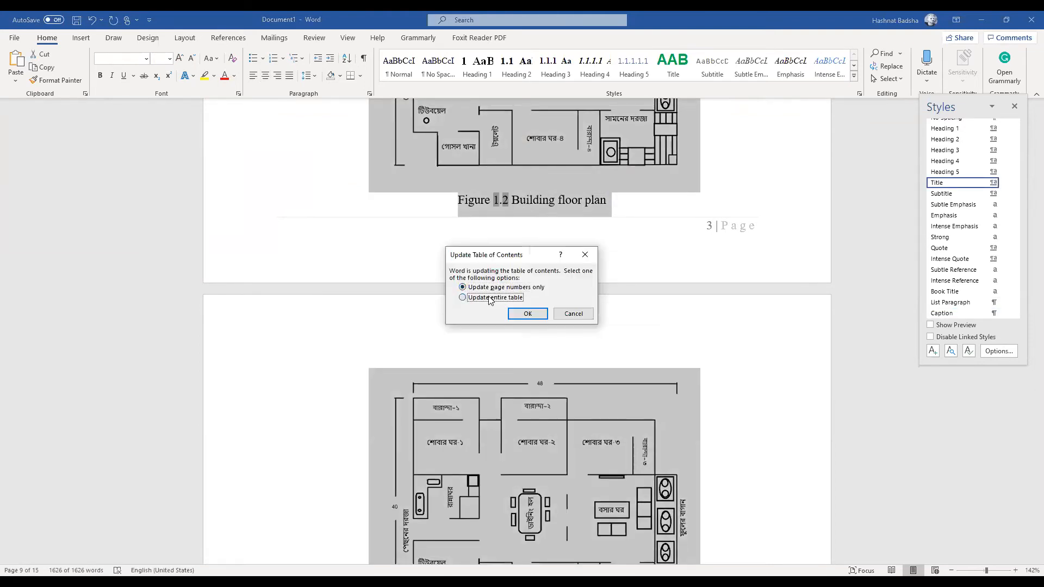
pyautogui.click(526, 316)
pyautogui.click(526, 314)
# Move the floor plan picture below the Figure 1.3 caption into the text of the caption that follows it
pyautogui.scroll(-5, 502, 342)
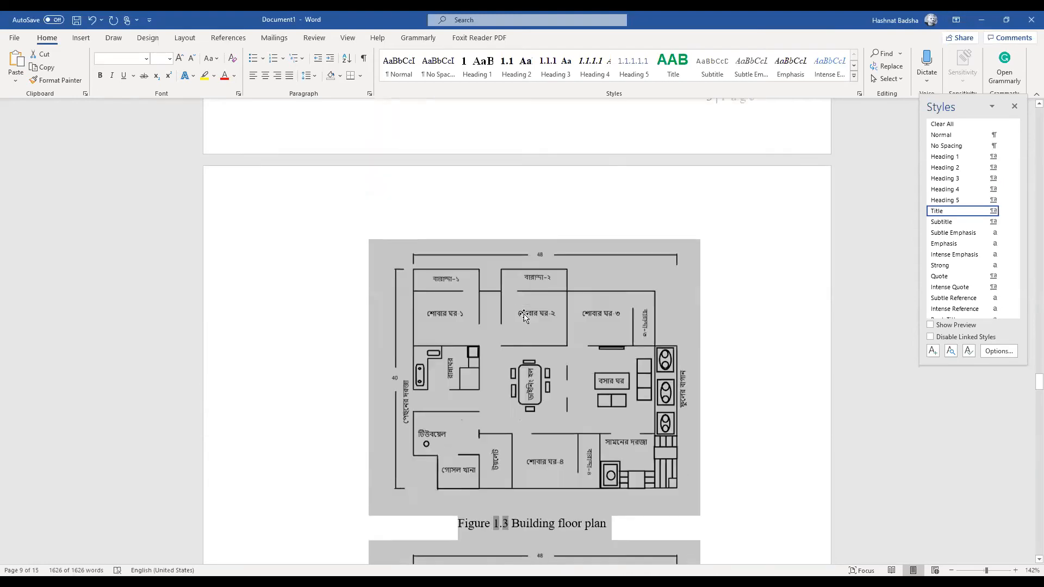
pyautogui.click(503, 343)
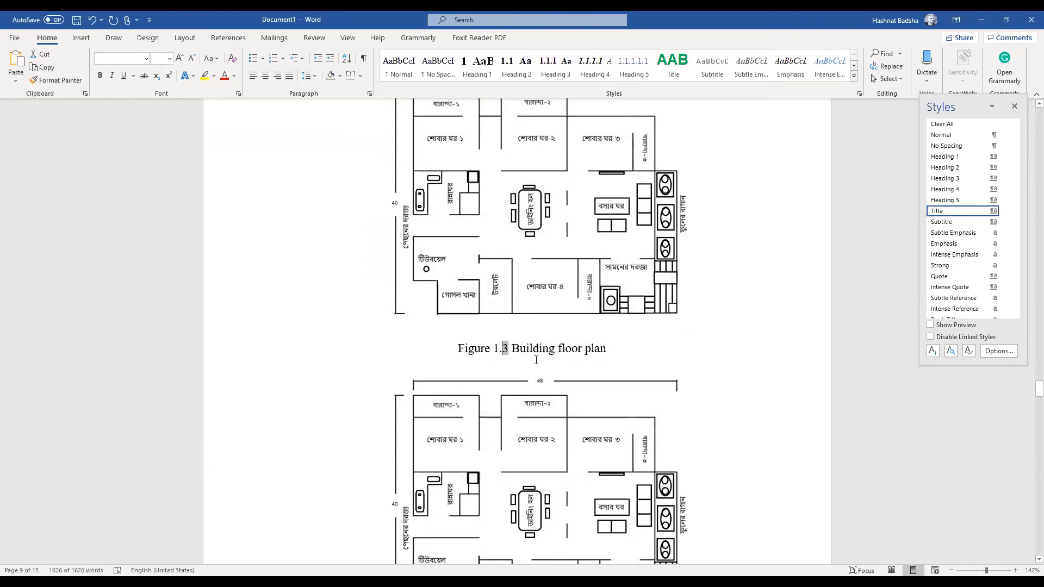
pyautogui.scroll(-3, 537, 361)
pyautogui.moveTo(536, 361); pyautogui.dragTo(513, 452)
# Update the list of figures in the front matter with the option to update the entire table
pyautogui.scroll(6, 513, 453)
pyautogui.scroll(20, 514, 453)
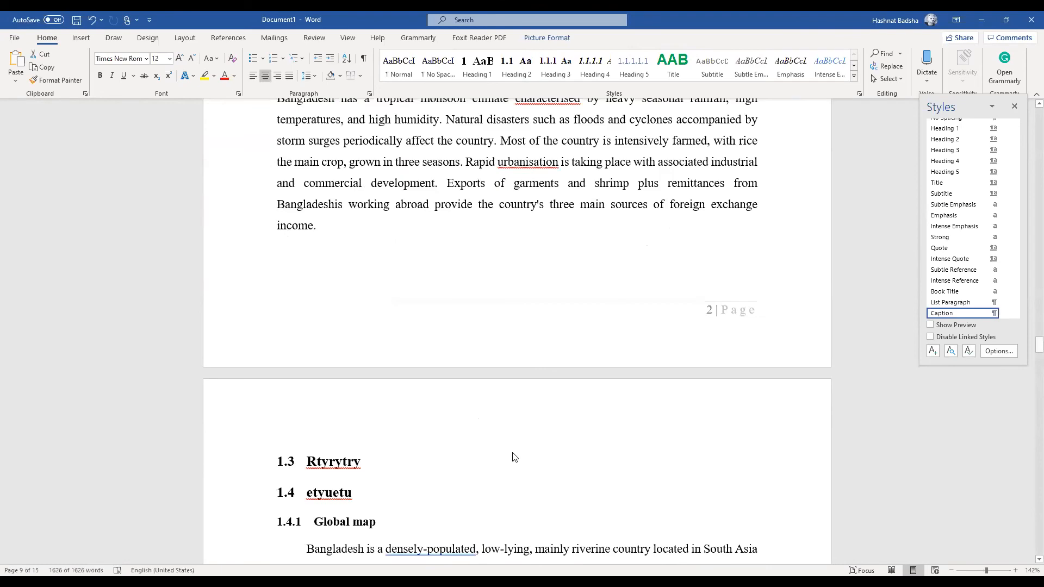
pyautogui.scroll(12, 513, 456)
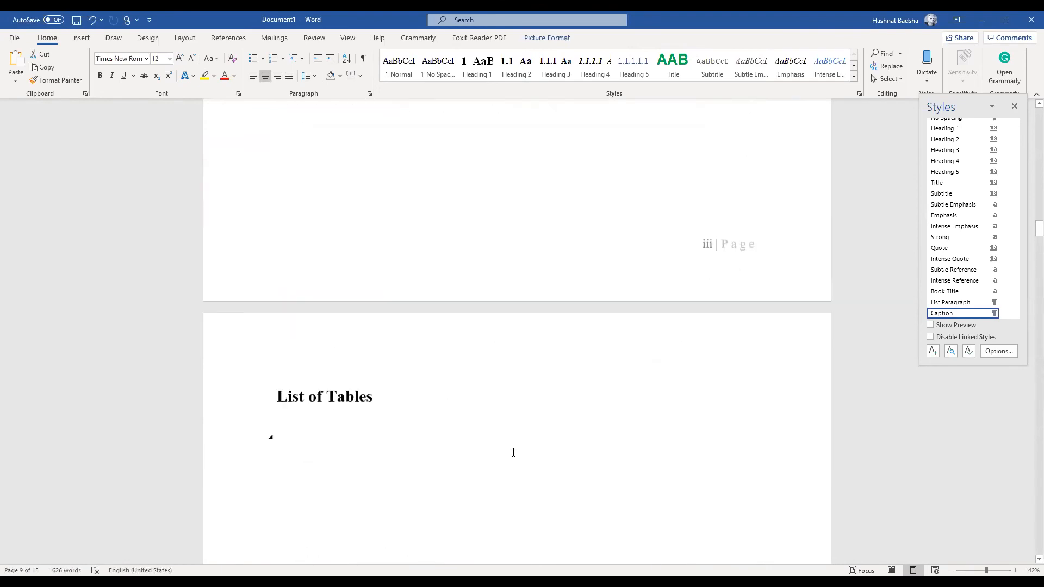
pyautogui.scroll(-18, 512, 456)
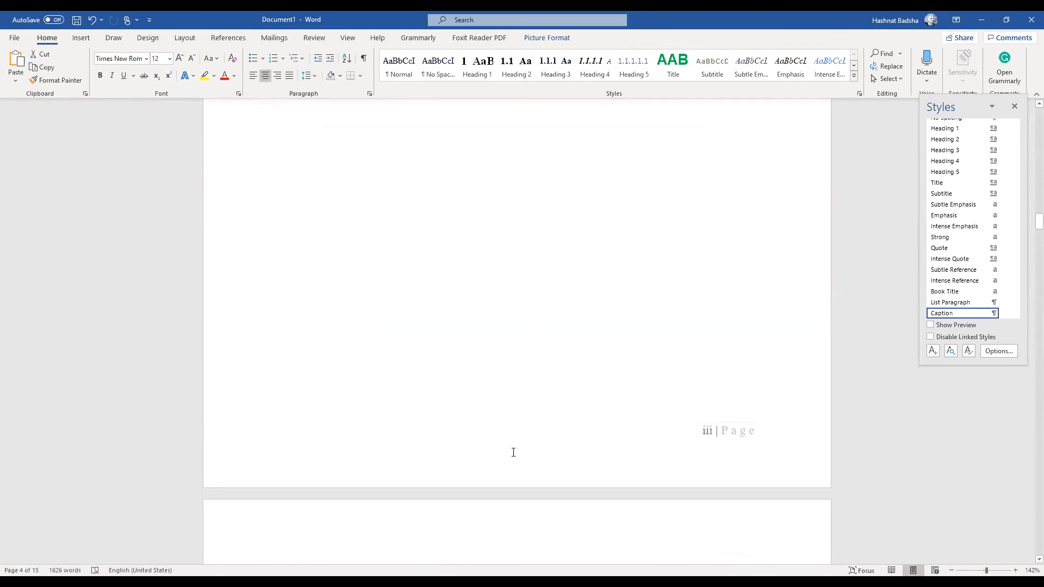
pyautogui.scroll(-12, 512, 454)
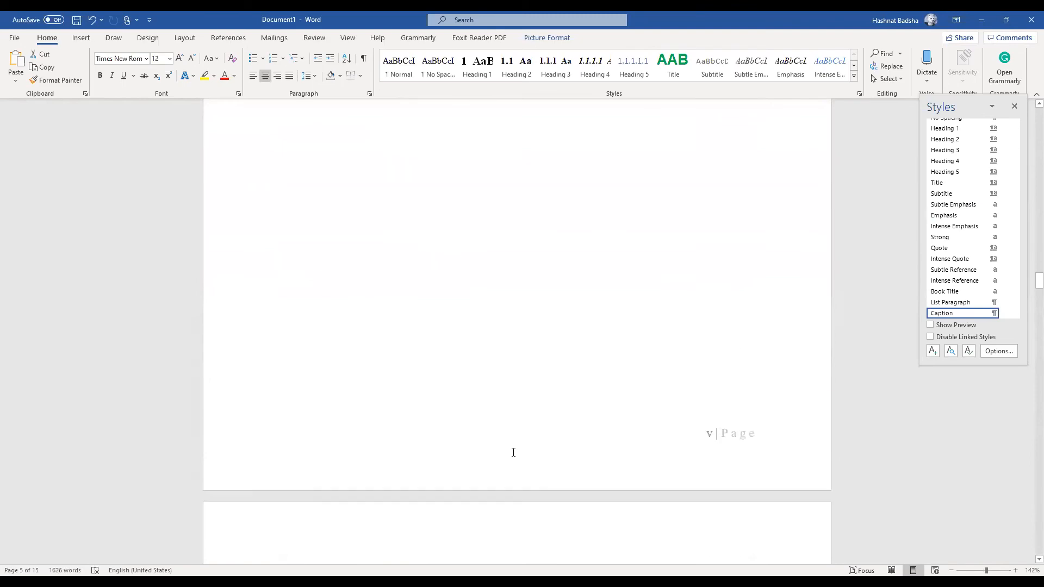
pyautogui.scroll(16, 513, 456)
pyautogui.scroll(-5, 513, 456)
pyautogui.scroll(4, 513, 450)
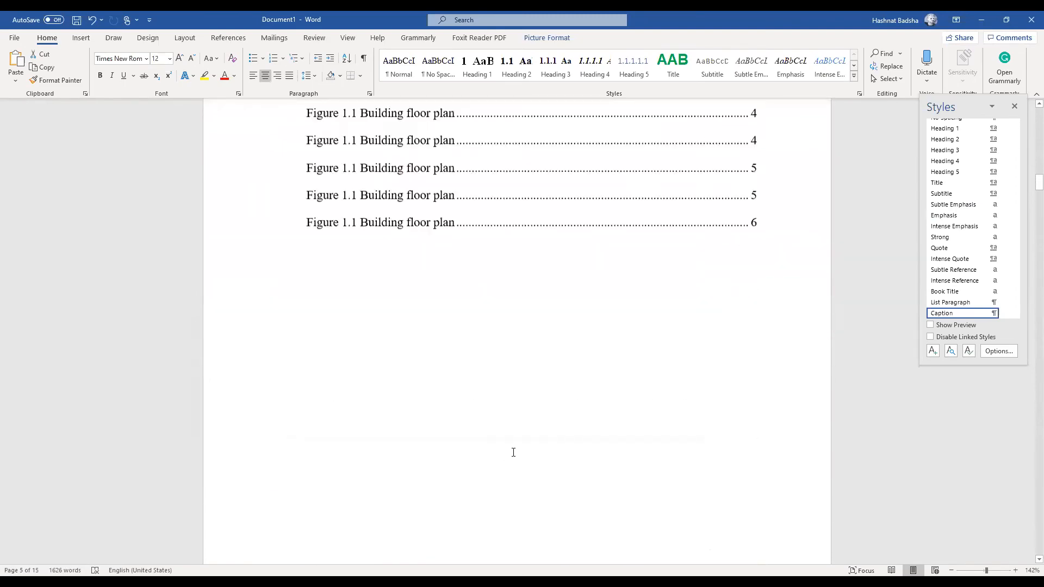
pyautogui.scroll(-7, 489, 424)
pyautogui.click(424, 332)
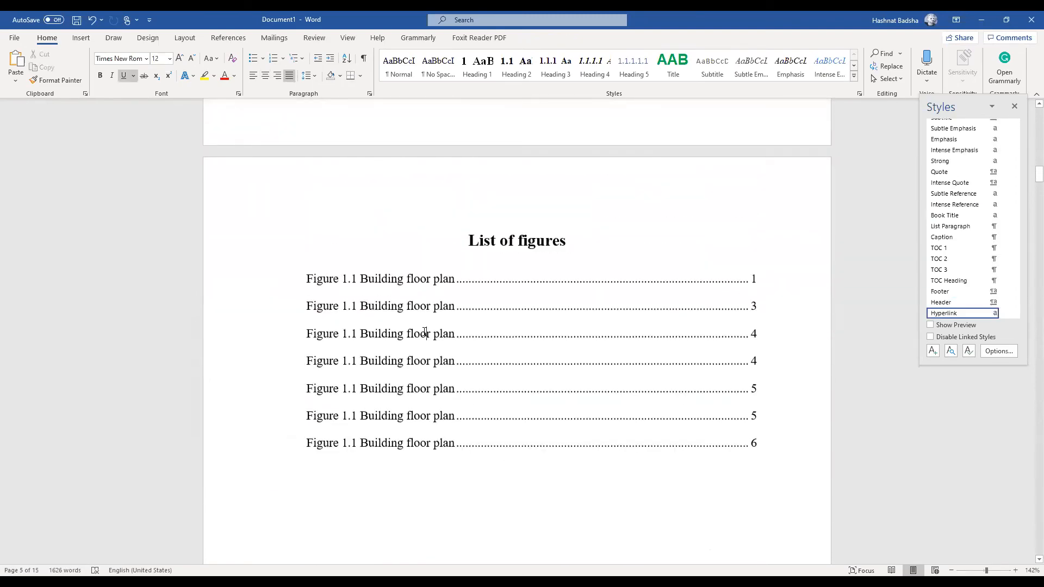
pyautogui.rightClick(425, 332)
pyautogui.click(452, 407)
pyautogui.click(482, 298)
pyautogui.click(524, 317)
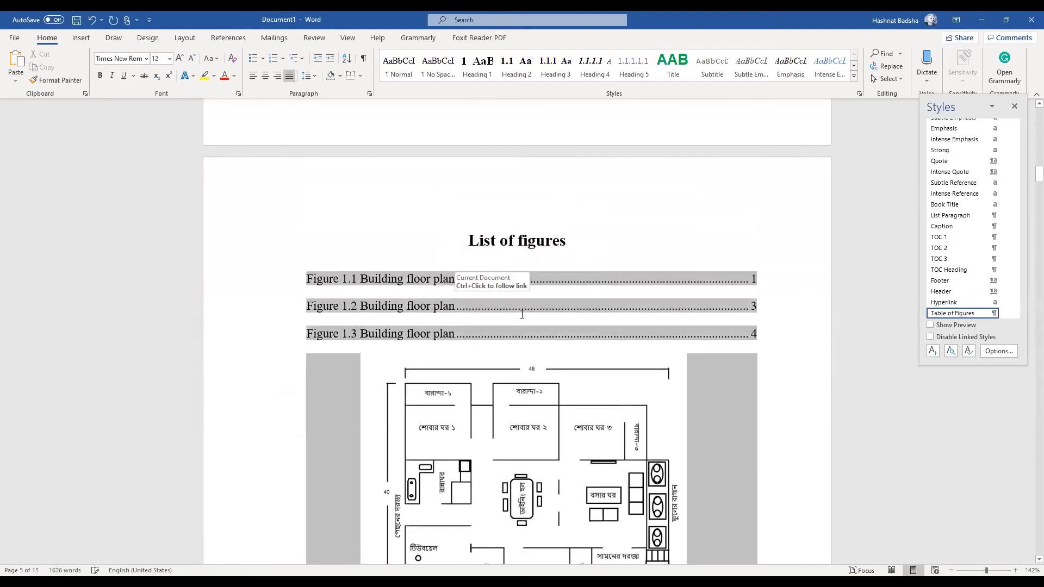
# Examine the updated list of figures and the floor plan picture embedded in its Figure 1.4 entry
pyautogui.scroll(-3, 522, 314)
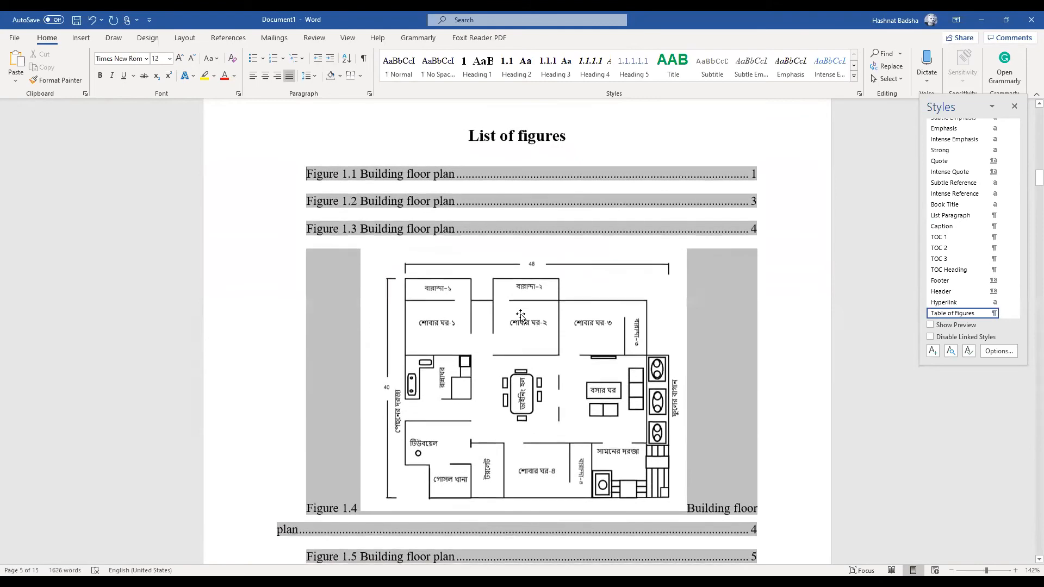
pyautogui.click(473, 389)
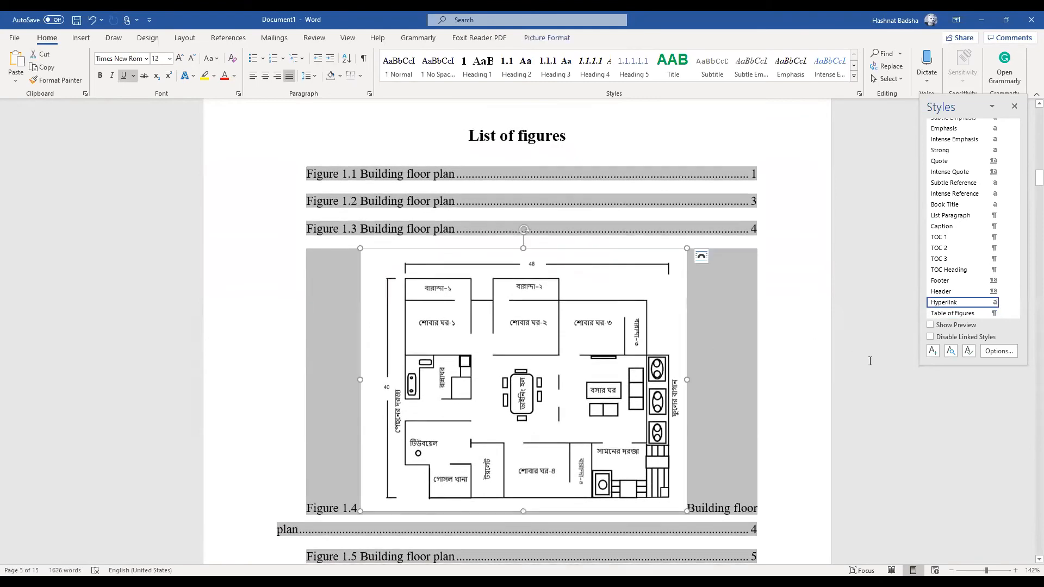
pyautogui.click(893, 376)
pyautogui.scroll(-10, 611, 378)
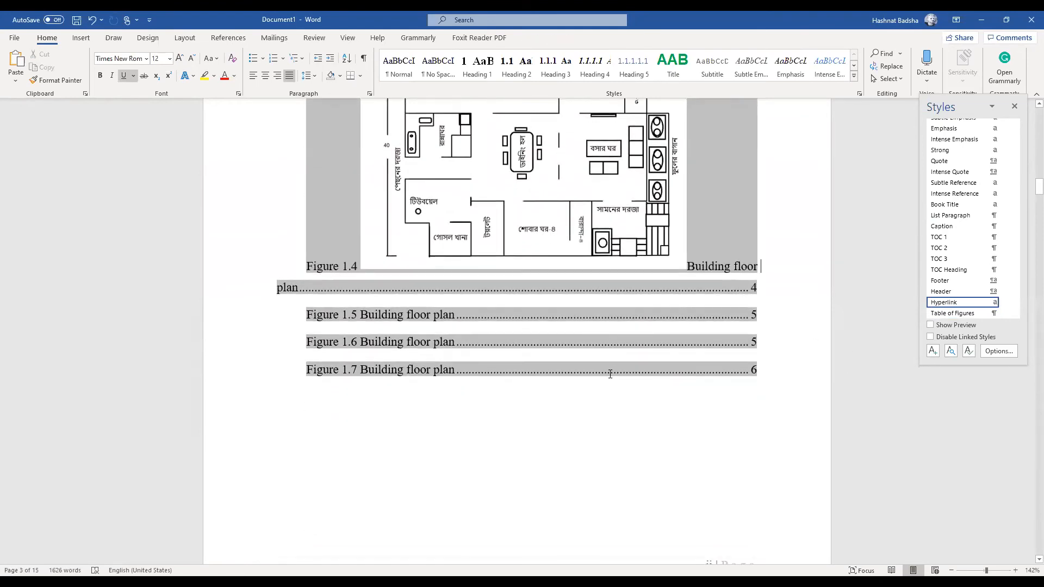
pyautogui.scroll(10, 611, 378)
pyautogui.click(544, 335)
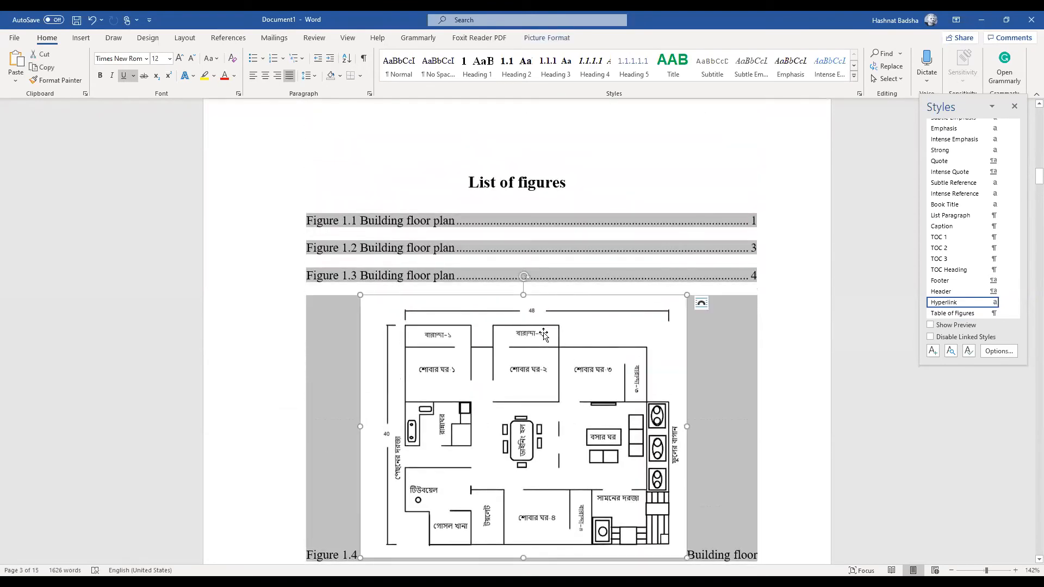
pyautogui.moveTo(544, 332); pyautogui.dragTo(436, 275)
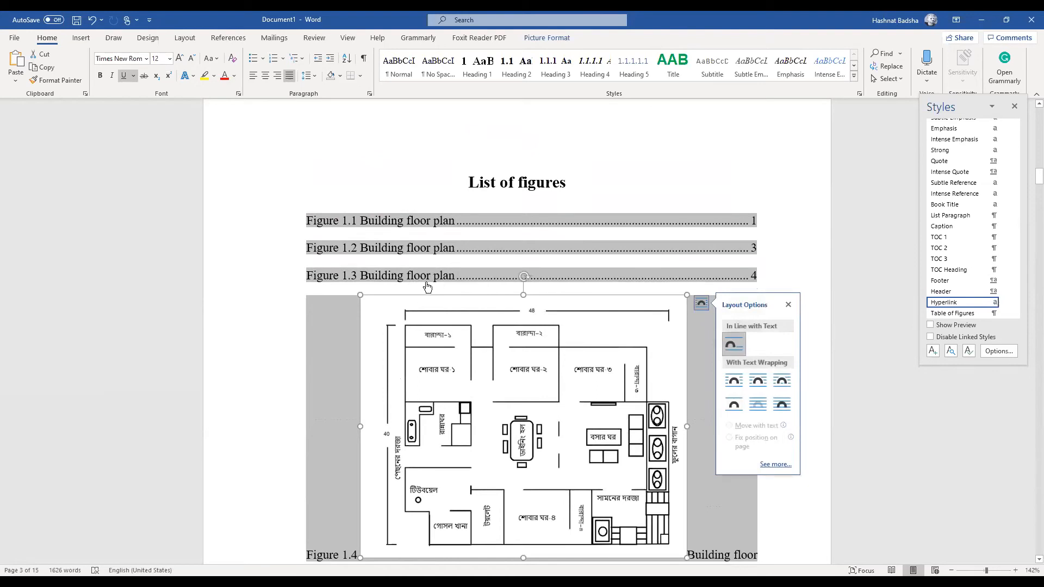
# Follow the Figure 1.3 entry in the list of figures to its caption and undo moving the floor plan picture into the Figure 1.4 caption
pyautogui.keyDown('ctrl'); pyautogui.click(427, 281); pyautogui.keyUp('ctrl')
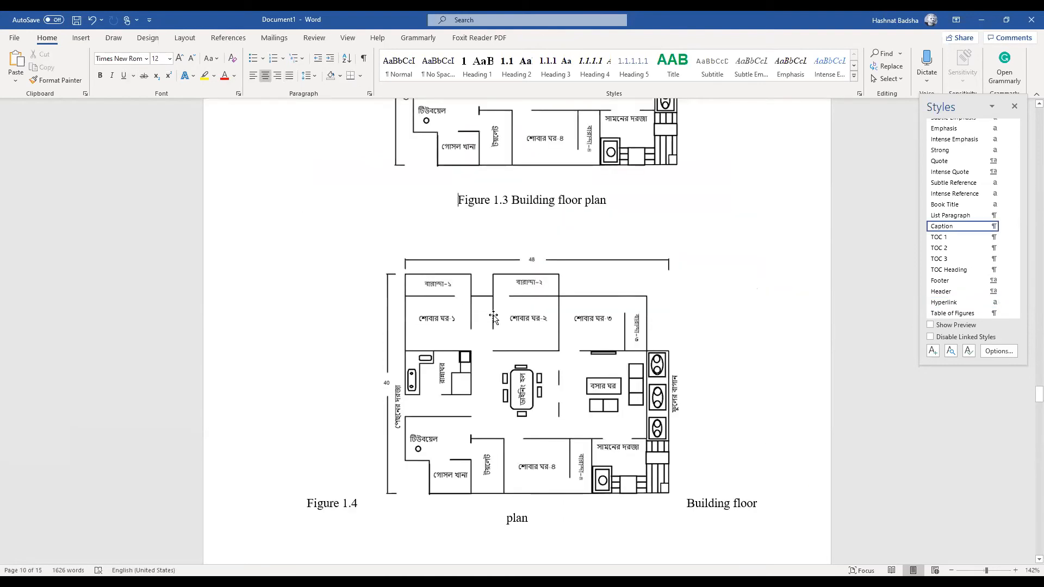
pyautogui.click(517, 341)
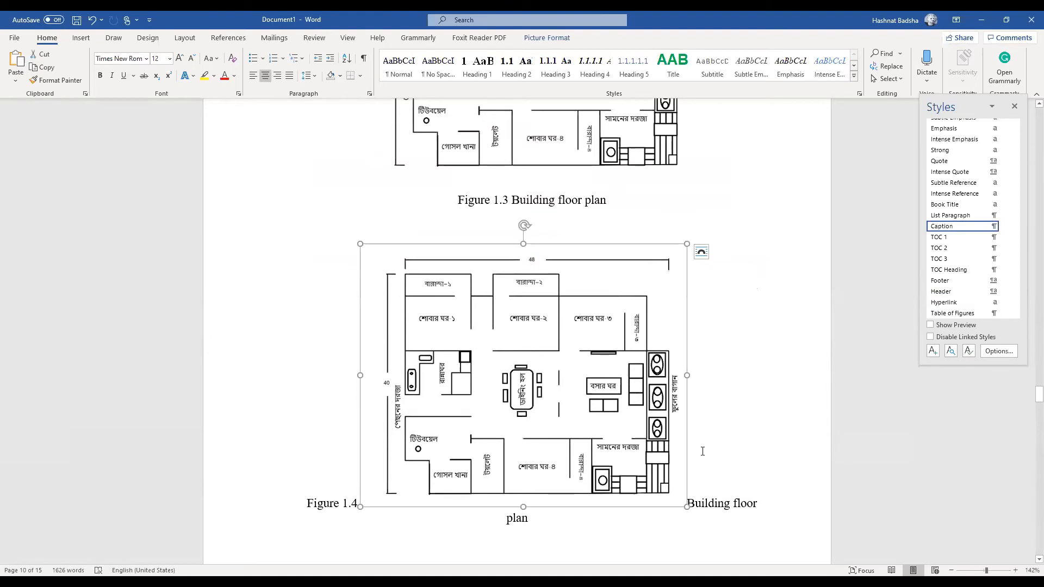
pyautogui.click(720, 451)
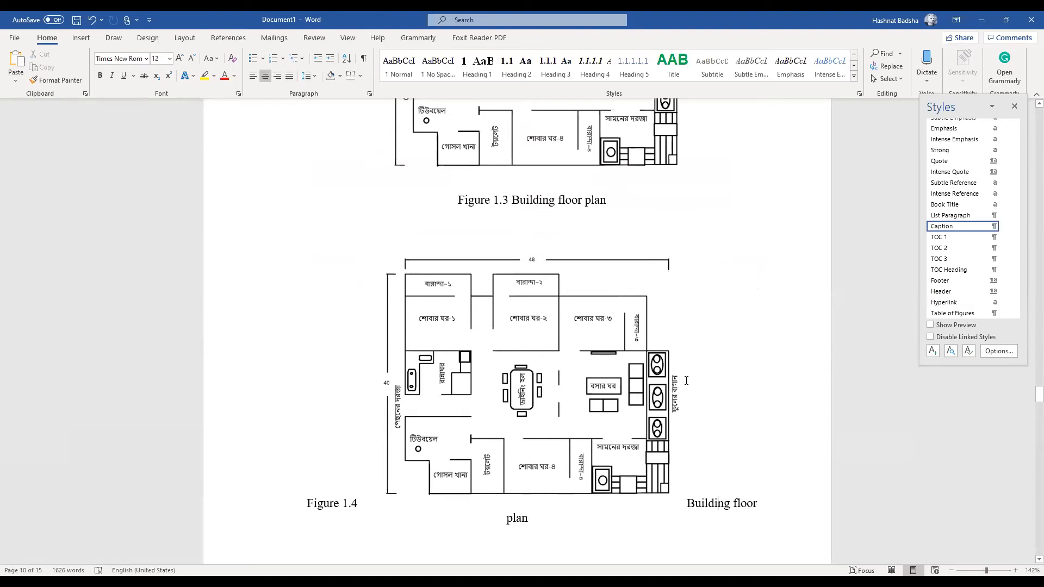
pyautogui.click(587, 298)
pyautogui.hotkey('ctrl', 'z')
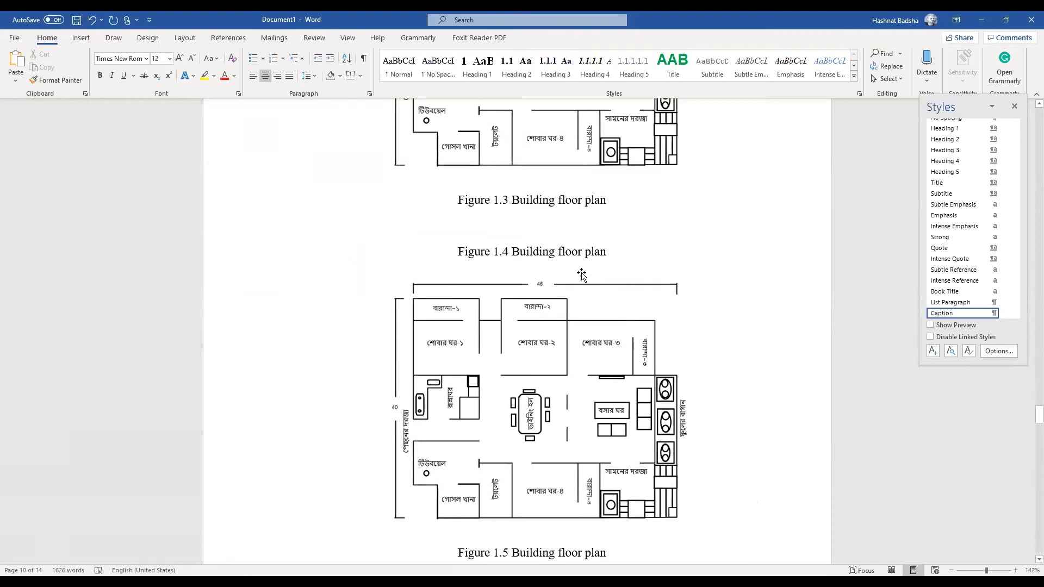
# Paste a centered copy of the floor plan picture on its own line between the Figure 1.3 and Figure 1.4 captions
pyautogui.click(560, 234)
pyautogui.doubleClick(606, 200)
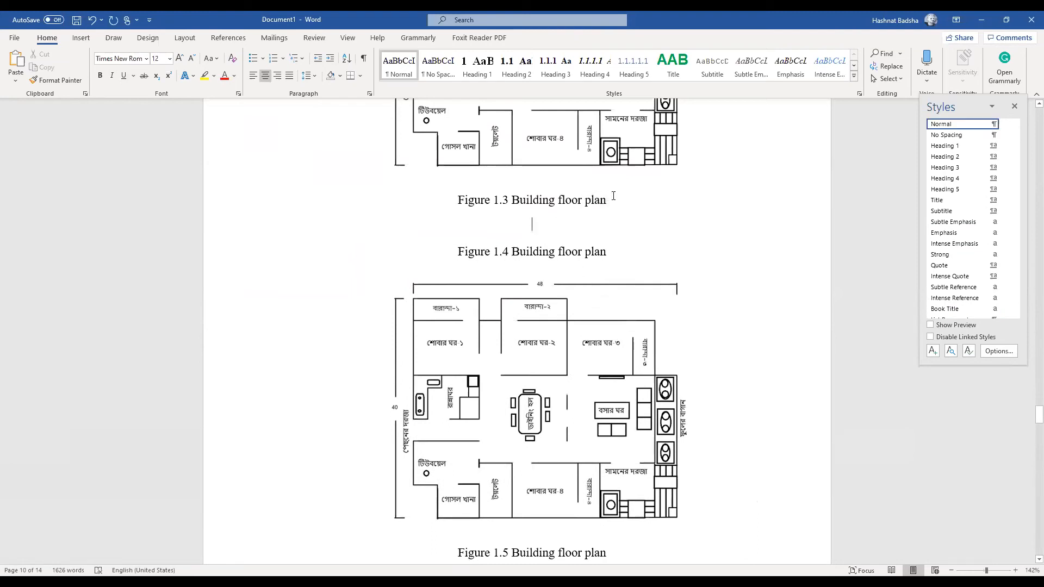
pyautogui.click(614, 199)
pyautogui.press('Return')
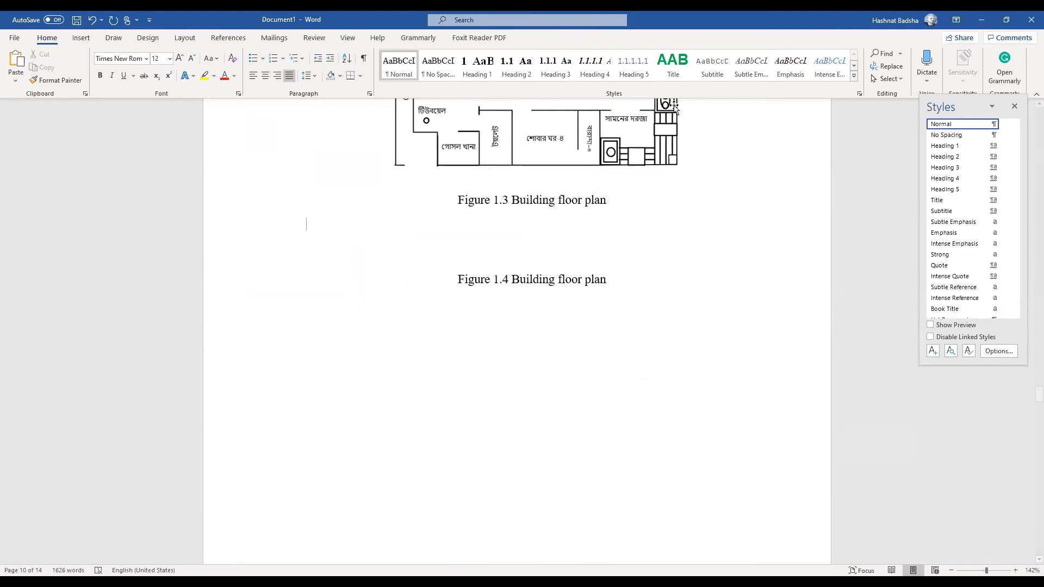
pyautogui.click(637, 138)
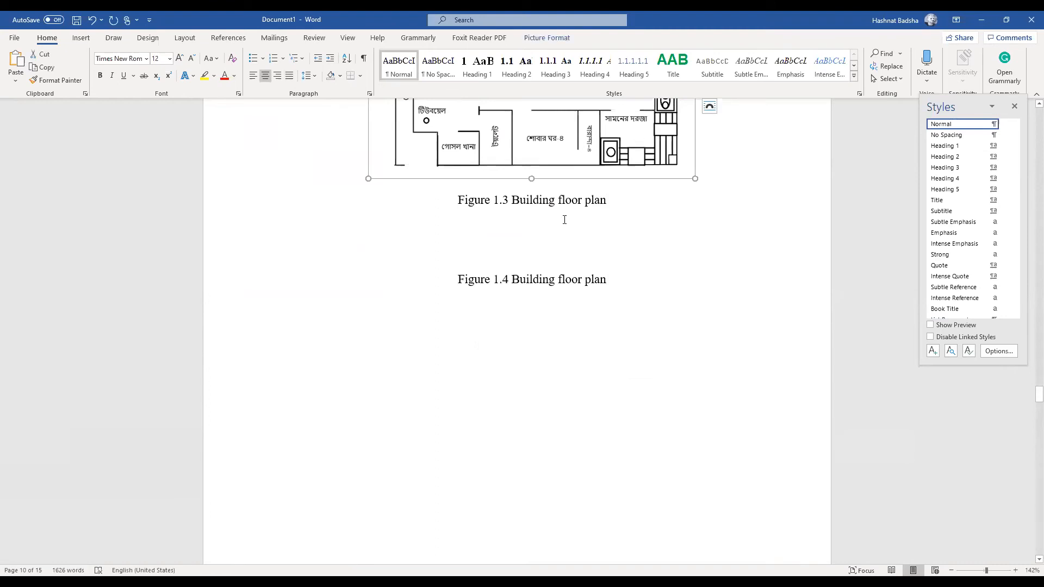
pyautogui.click(553, 234)
pyautogui.press('Return')
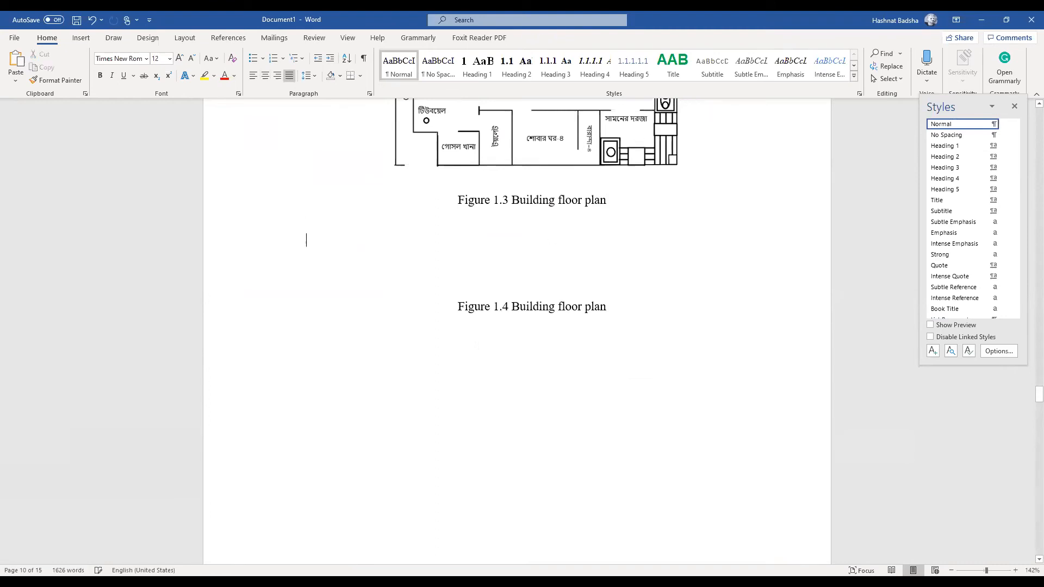
pyautogui.hotkey('ctrl', 'v')
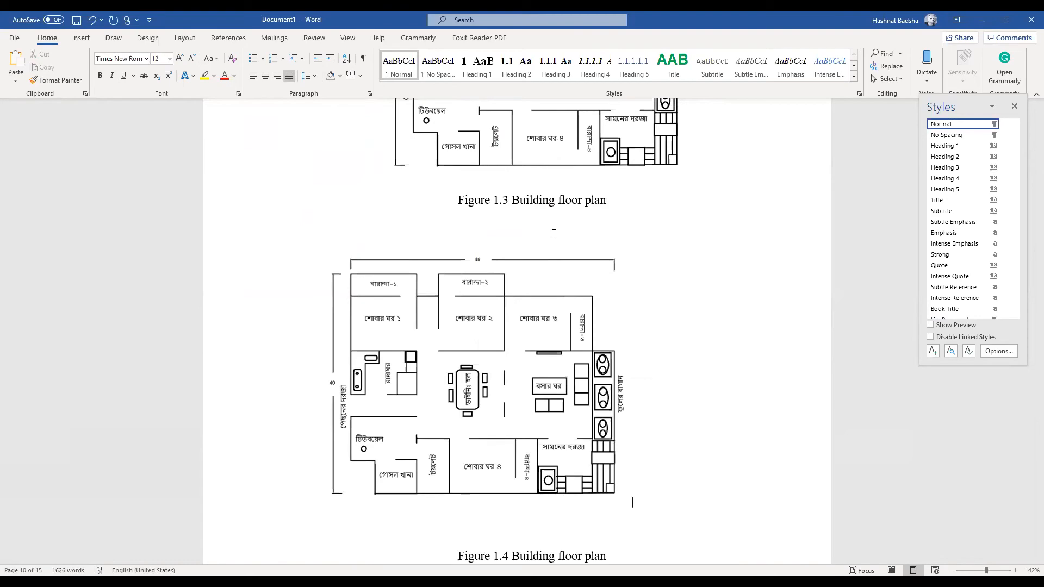
pyautogui.click(492, 285)
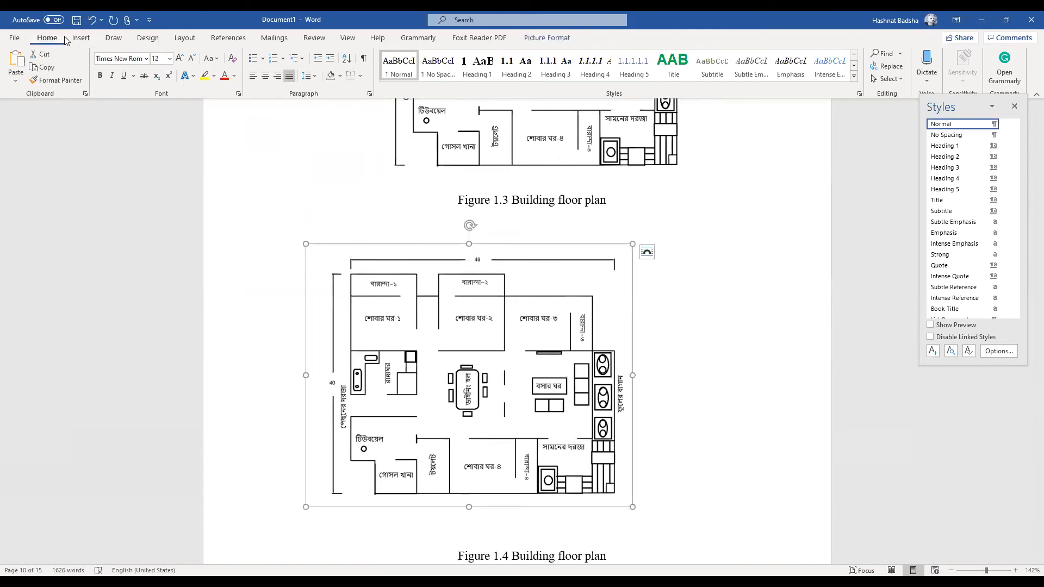
pyautogui.click(265, 75)
# Update the entire list of figures in the front matter to remove the picture from its Figure 1.4 entry
pyautogui.scroll(5, 546, 341)
pyautogui.scroll(20, 547, 341)
pyautogui.scroll(10, 548, 344)
pyautogui.scroll(15, 548, 339)
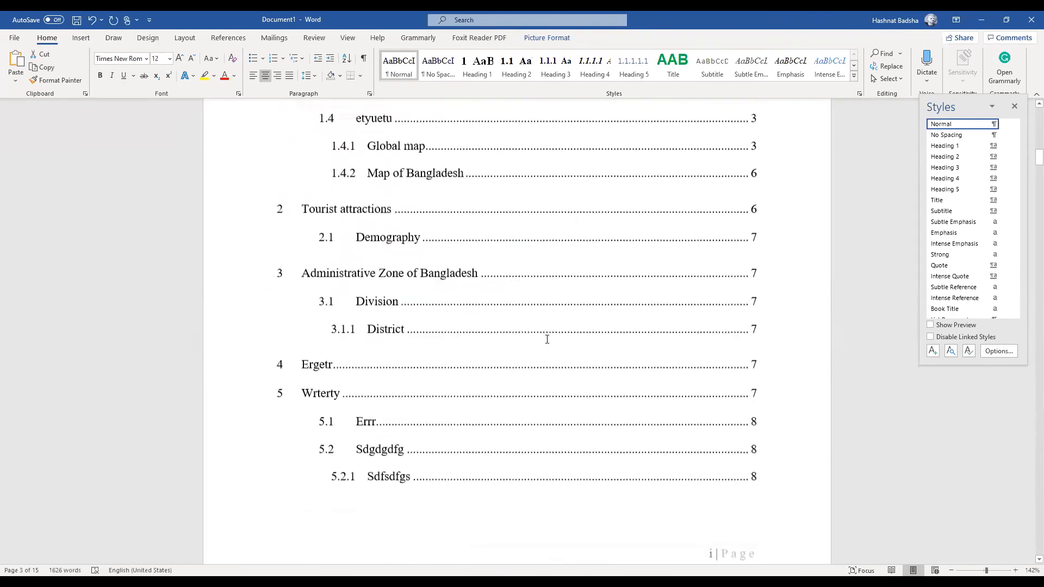
pyautogui.scroll(1, 547, 339)
pyautogui.scroll(-18, 548, 339)
pyautogui.scroll(8, 547, 338)
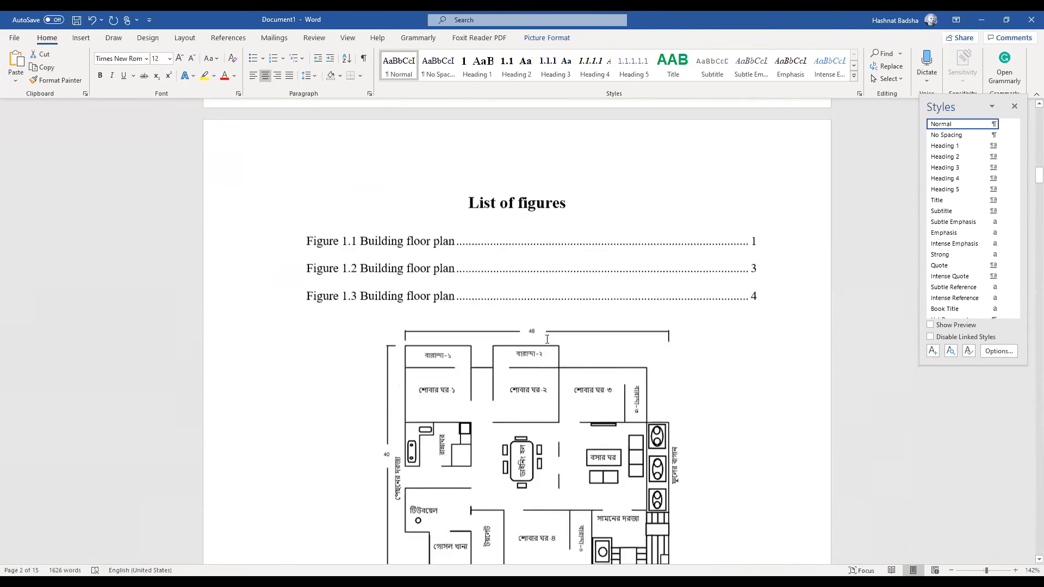
pyautogui.scroll(1, 547, 339)
pyautogui.click(480, 289)
pyautogui.rightClick(480, 290)
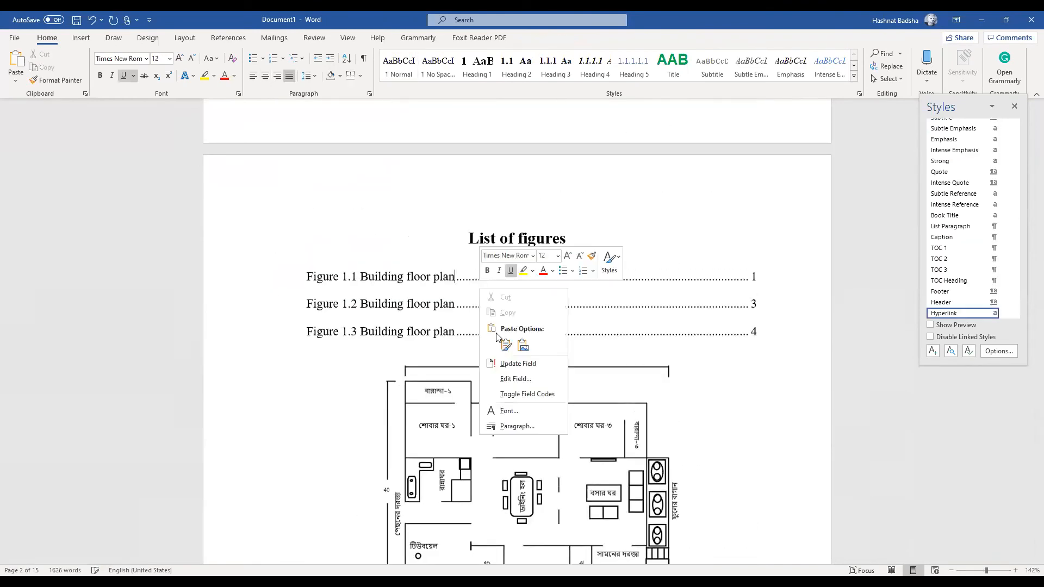
pyautogui.click(511, 363)
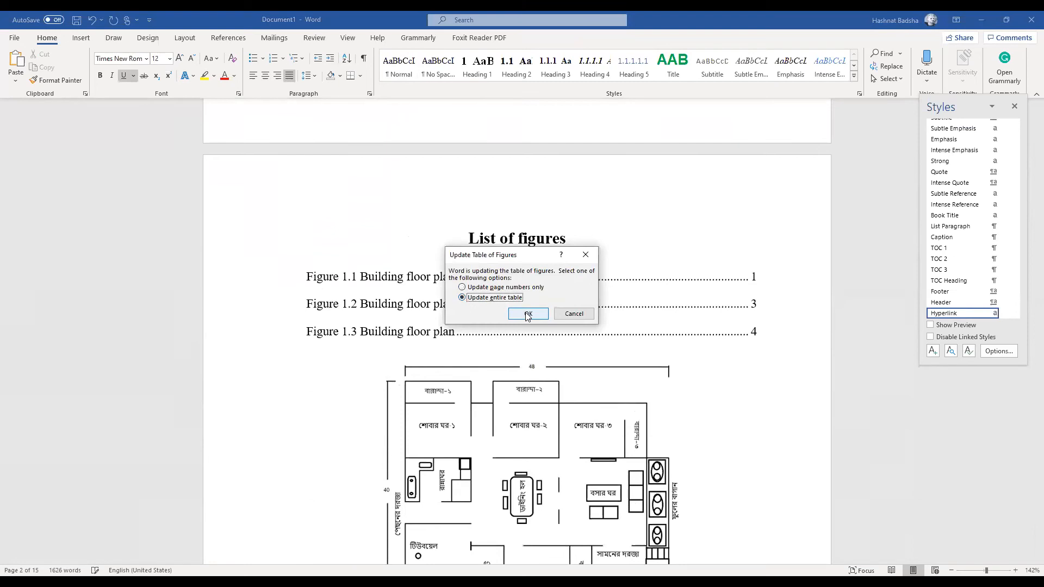
pyautogui.click(527, 315)
pyautogui.click(494, 523)
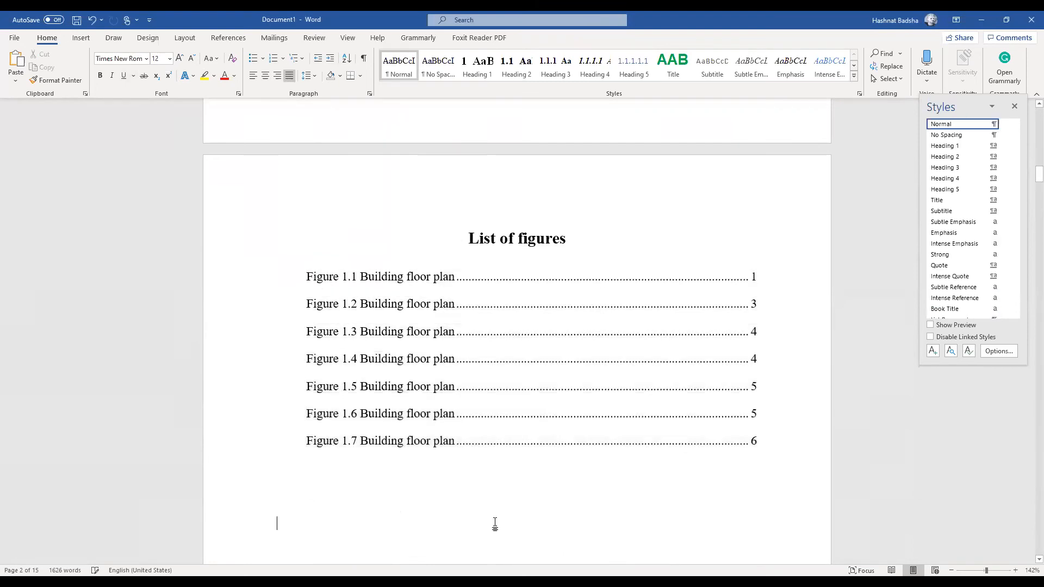
# Insert an 8x2 table on a new line at the end of section 1.1, above the 1.2 Ergsrtr heading
pyautogui.scroll(-3, 495, 523)
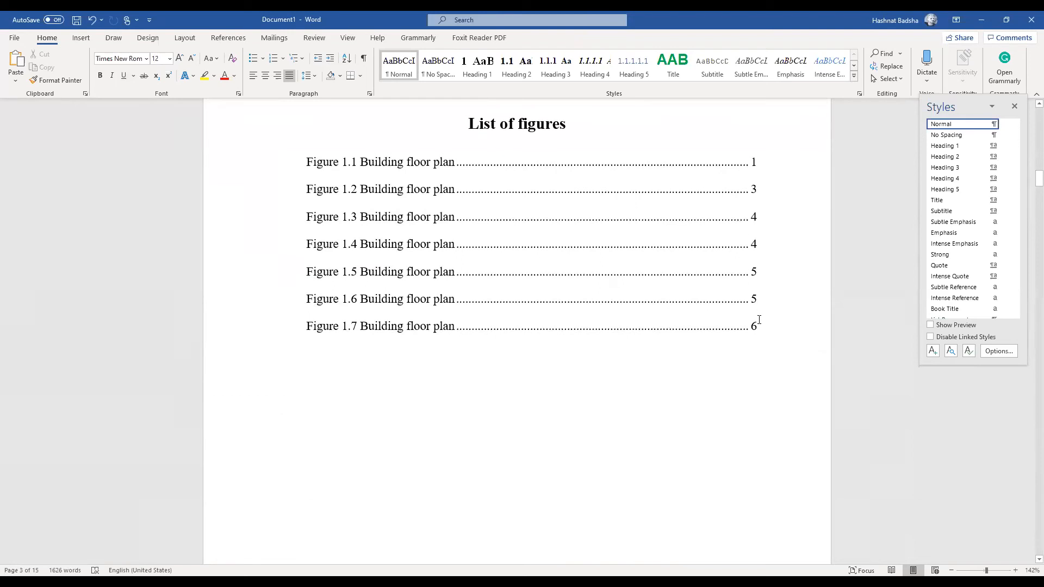
pyautogui.scroll(-10, 759, 320)
pyautogui.scroll(-10, 759, 319)
pyautogui.scroll(-12, 754, 301)
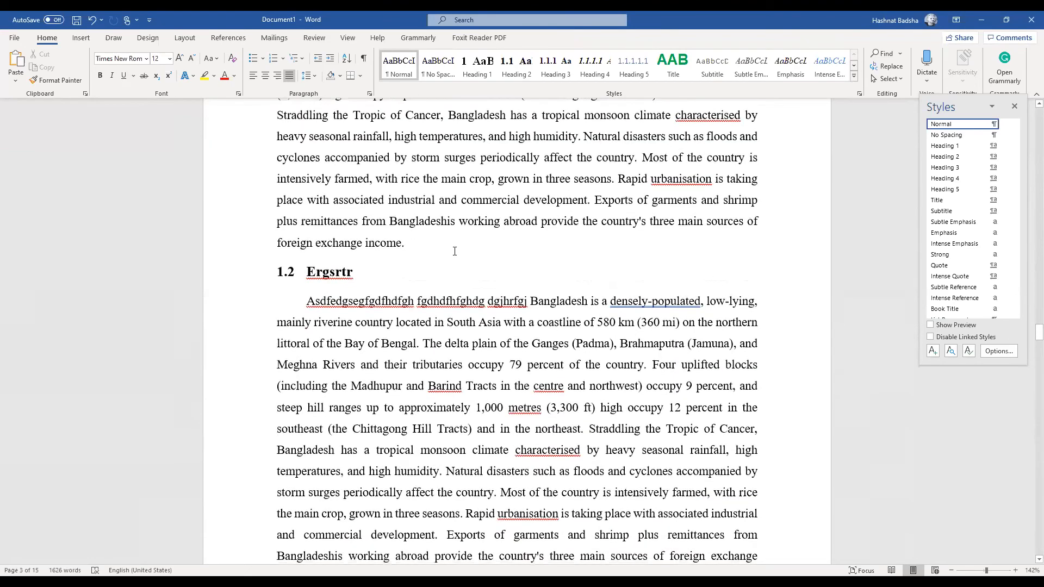
pyautogui.press('Return')
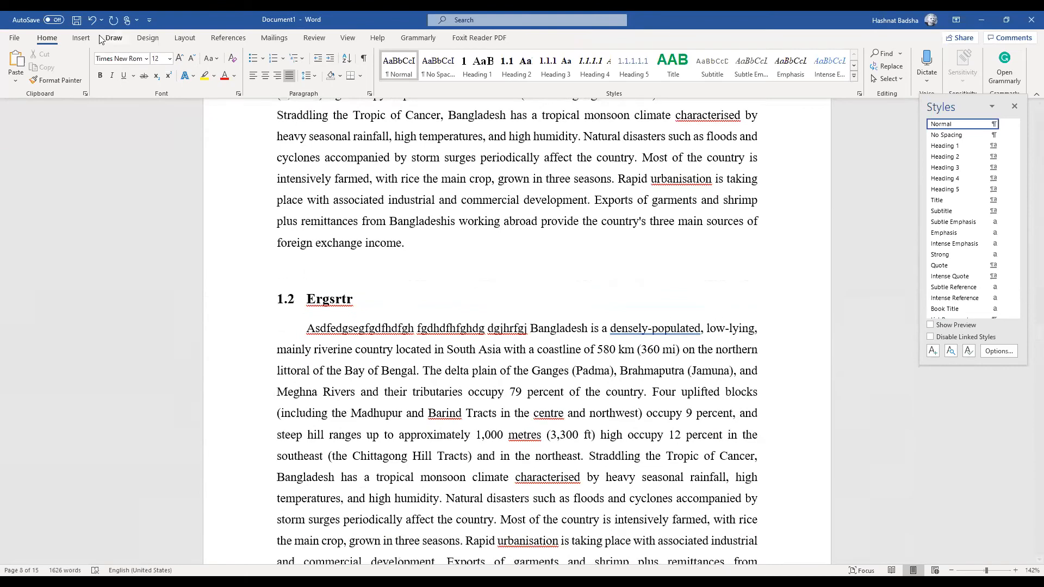
pyautogui.click(80, 39)
pyautogui.click(92, 68)
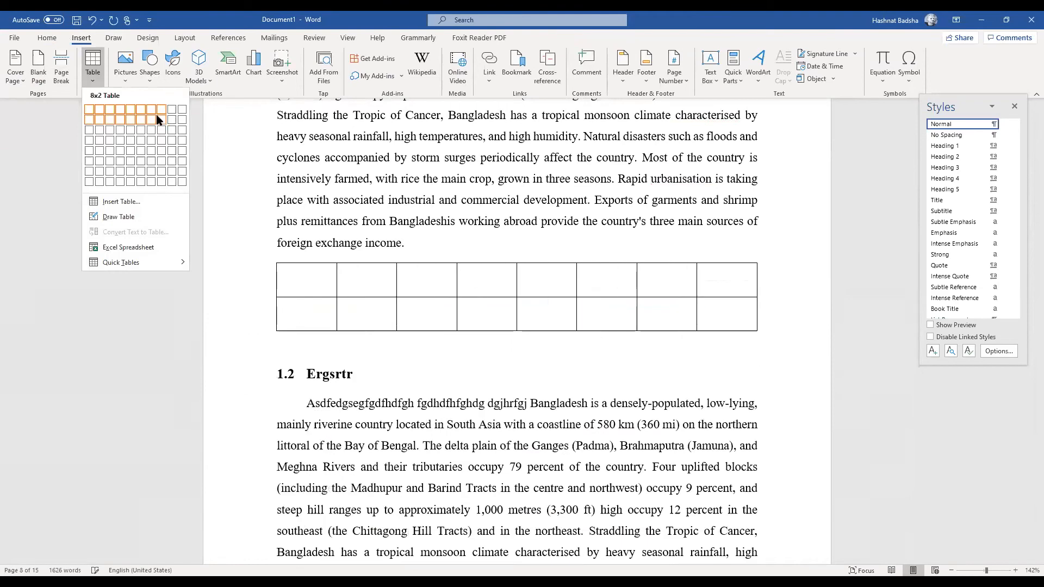
pyautogui.click(155, 114)
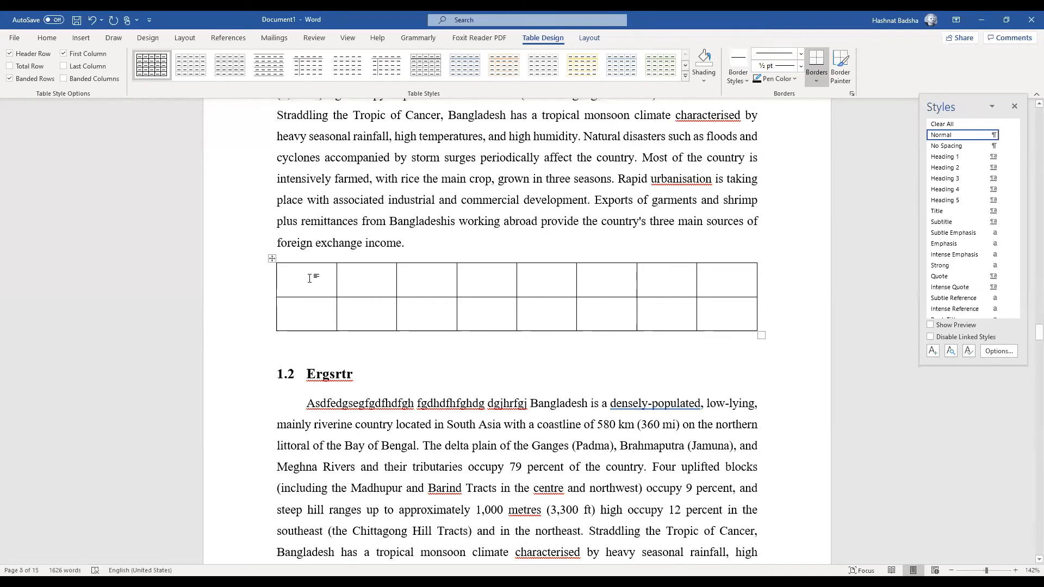
# Start a caption for the whole new table with the label Table, positioned above the selected item
pyautogui.click(267, 258)
pyautogui.click(278, 263)
pyautogui.click(272, 259)
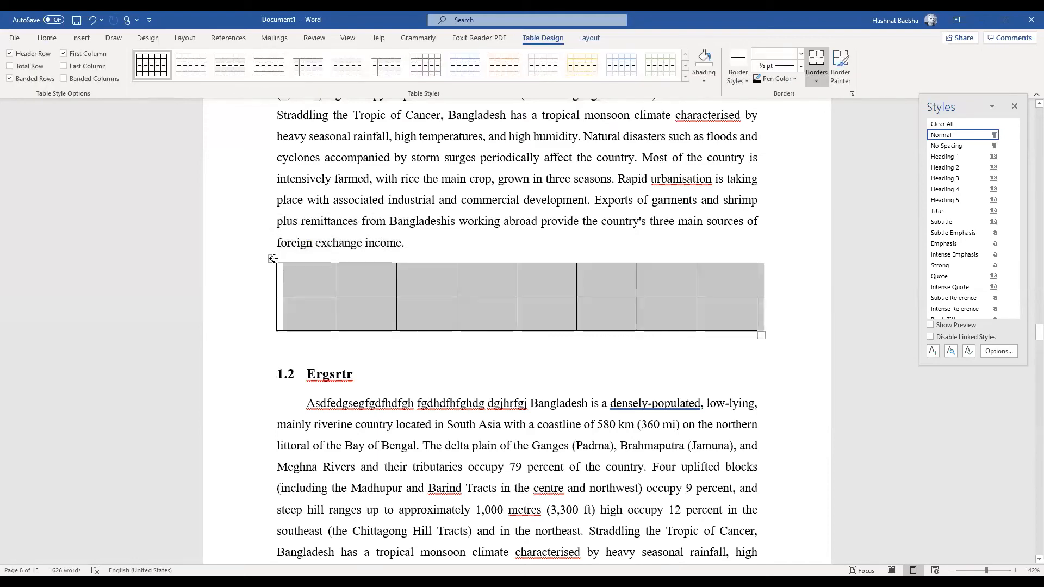
pyautogui.click(47, 38)
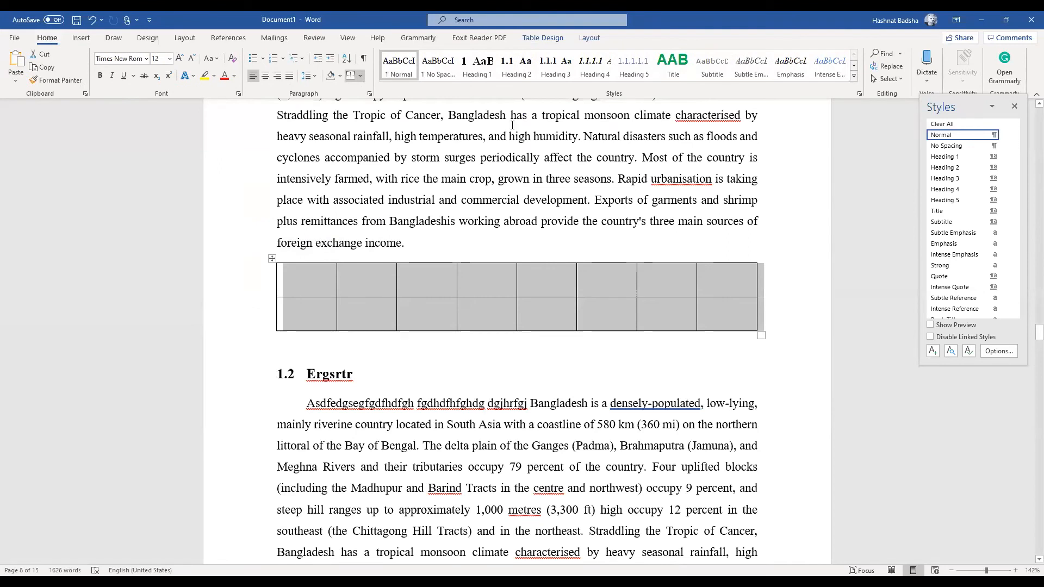
pyautogui.click(223, 42)
pyautogui.click(547, 72)
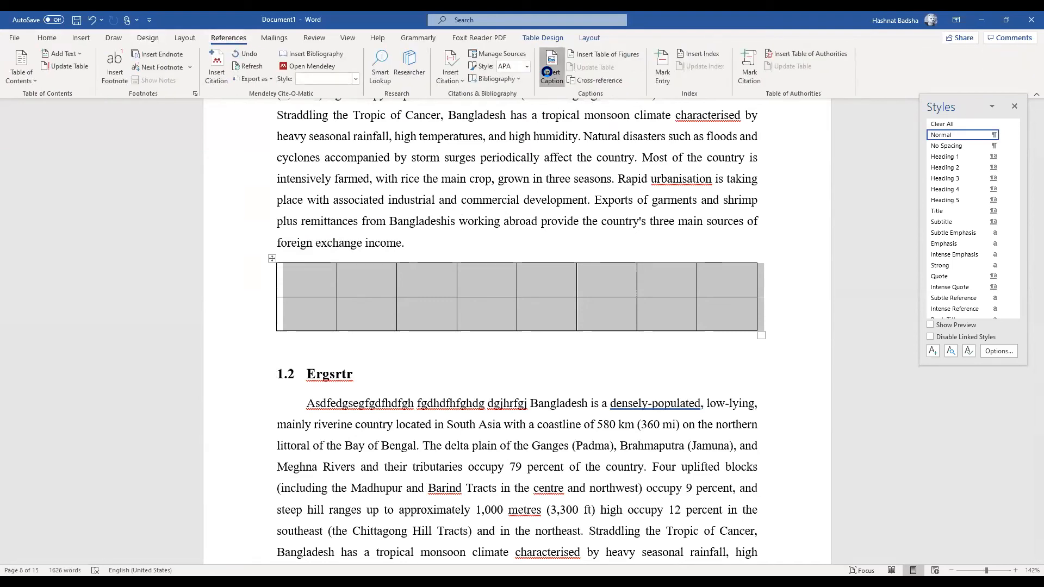
pyautogui.click(517, 279)
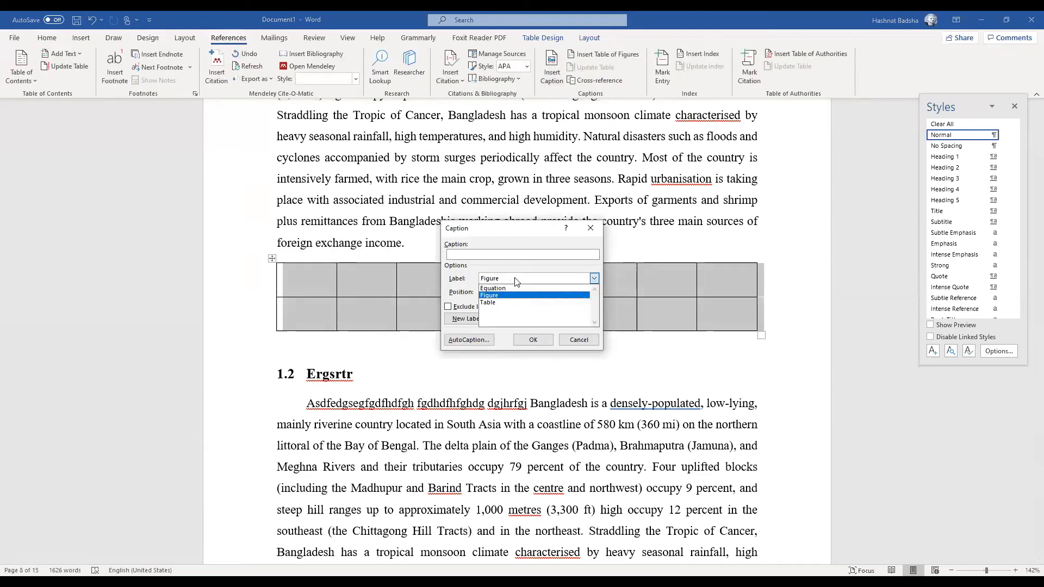
pyautogui.click(511, 302)
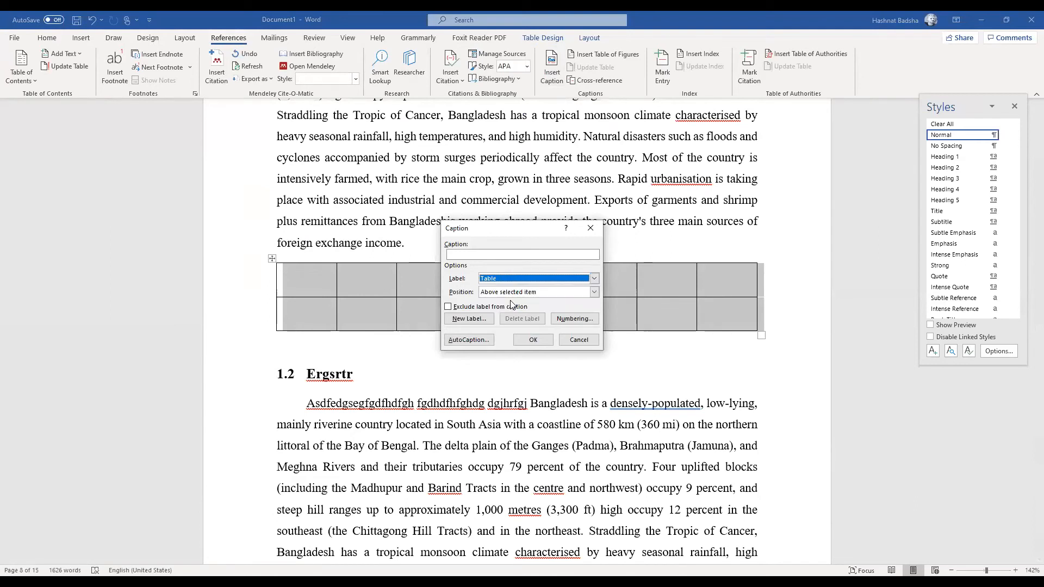
pyautogui.click(547, 295)
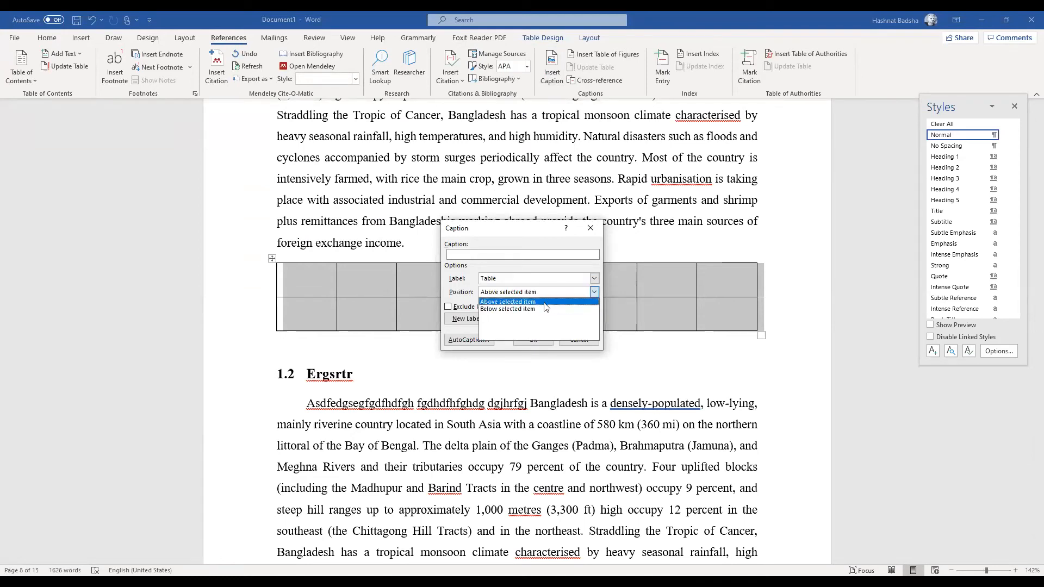
pyautogui.click(544, 302)
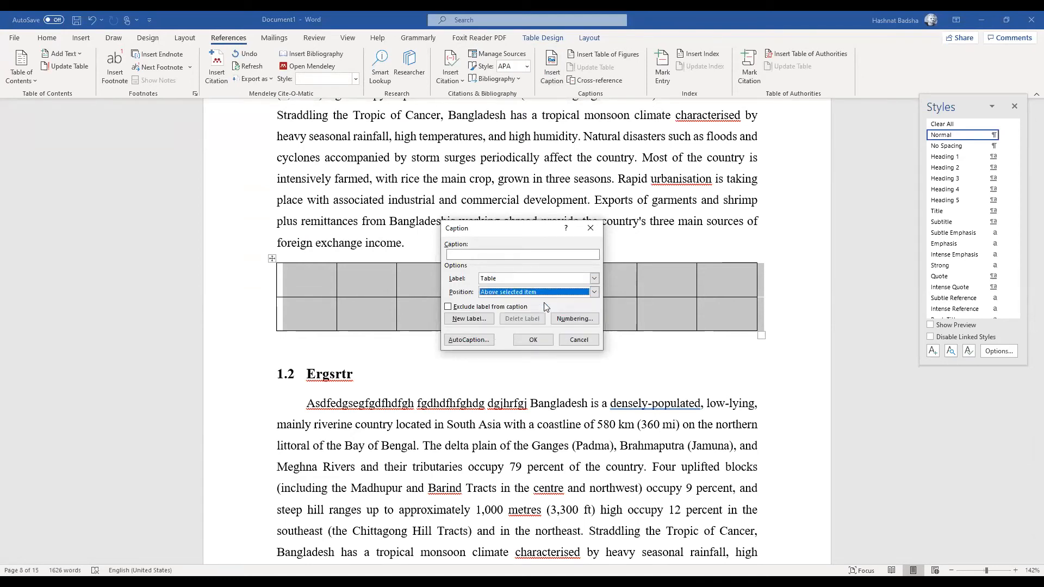
# Include the chapter number with a period separator in the table caption and add the text "adfhad adgshd g dsfgshk gsdfg sgfhs jsgdfgsh j"
pyautogui.click(573, 320)
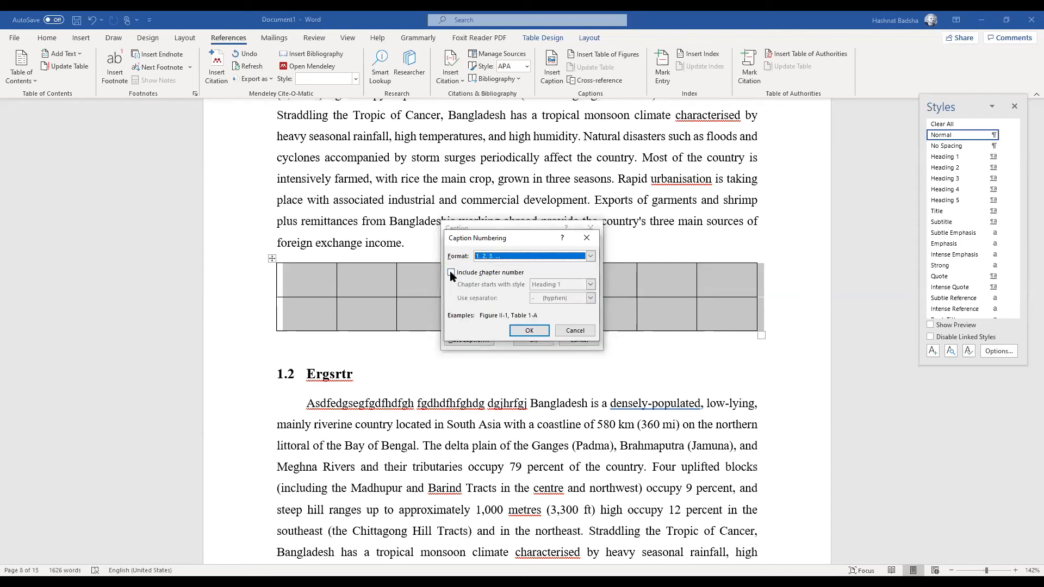
pyautogui.click(451, 272)
pyautogui.click(559, 299)
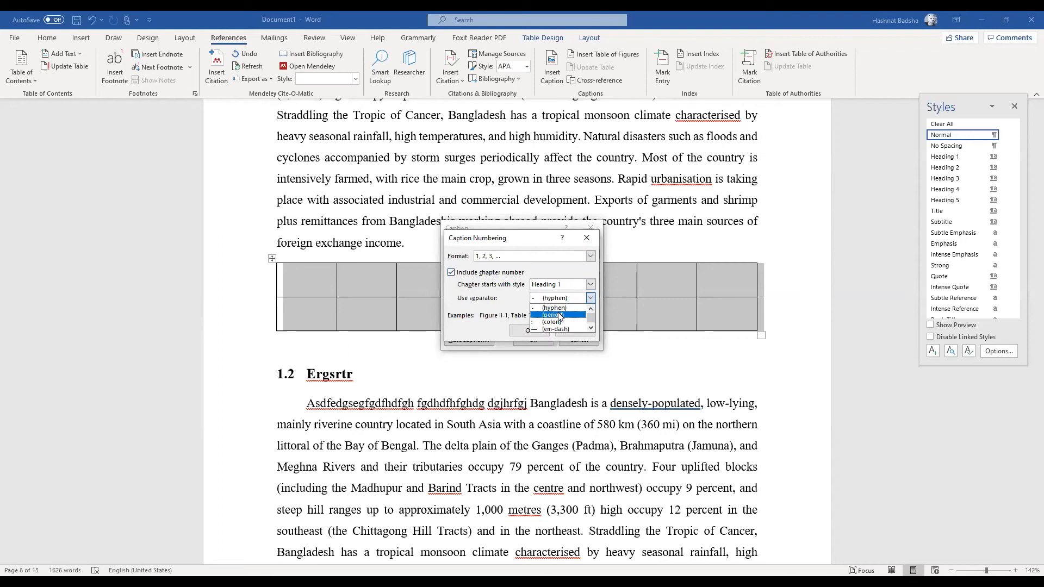
pyautogui.click(560, 315)
pyautogui.click(540, 328)
pyautogui.click(536, 341)
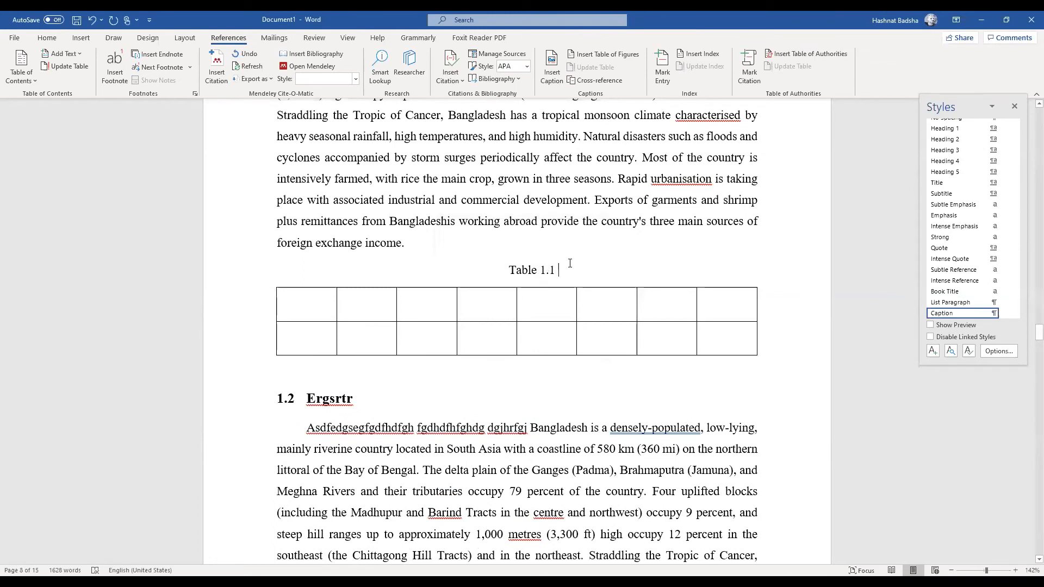
pyautogui.write('adfhad adg')
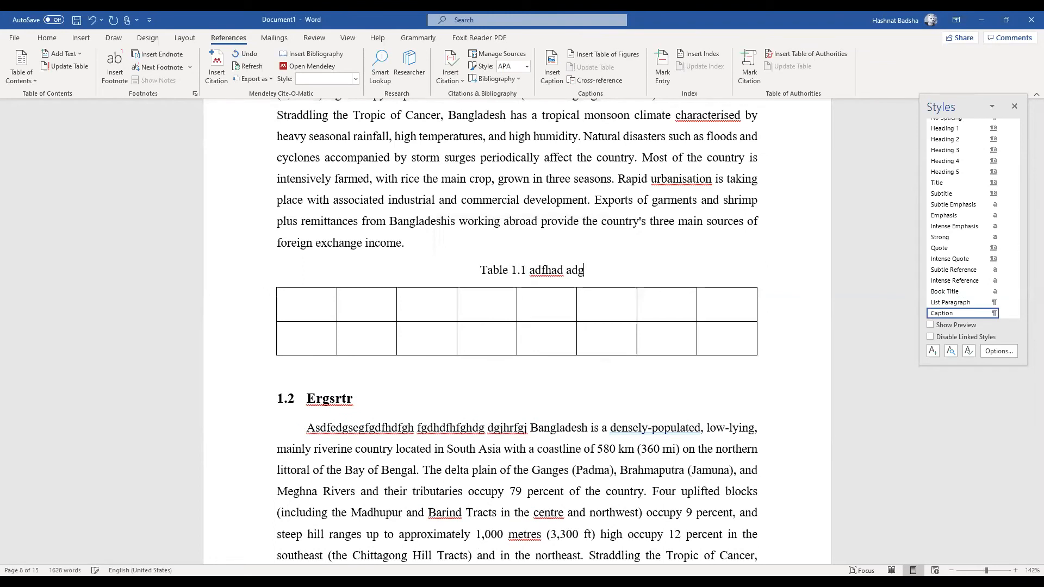
pyautogui.write('shd g dsfgshk gsdfg sgfhs jsgdfgsh j')
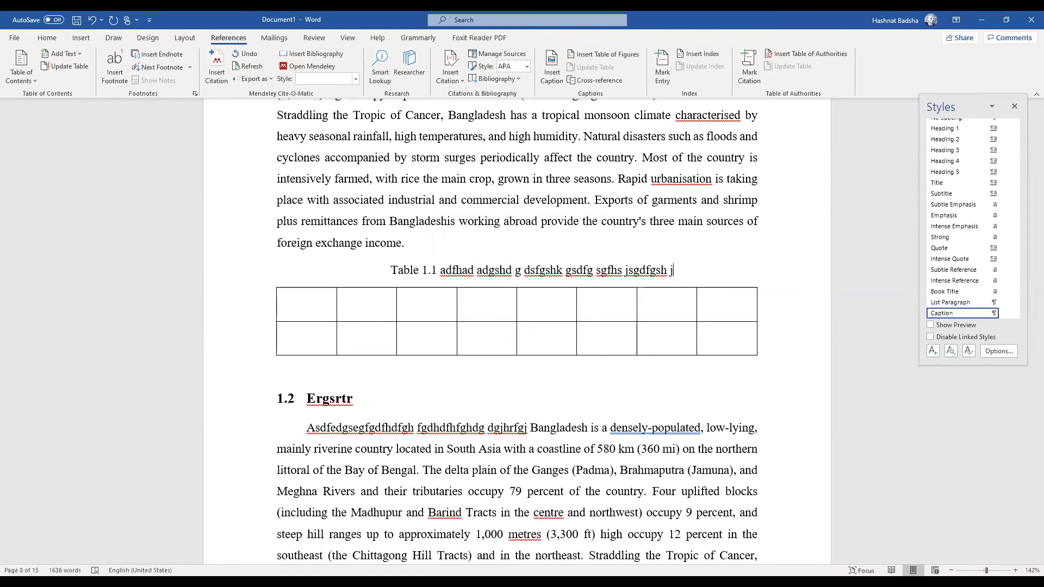
# Copy the table with its caption and paste it on a new line after the section 1.2 text, above the 1.3 Rtyrytry heading
pyautogui.moveTo(272, 282); pyautogui.dragTo(440, 337)
pyautogui.hotkey('ctrl', 'c')
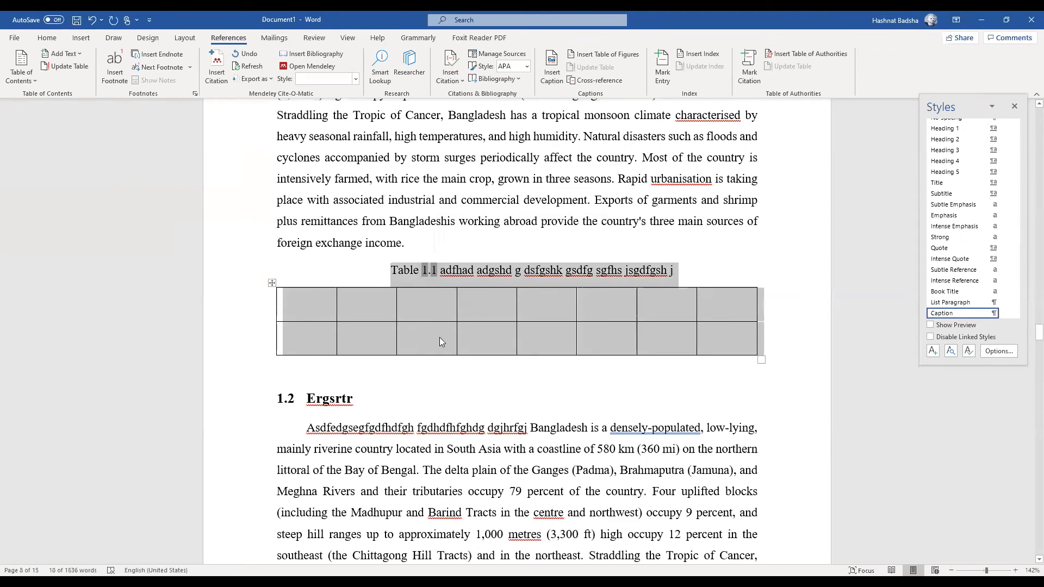
pyautogui.scroll(-10, 439, 337)
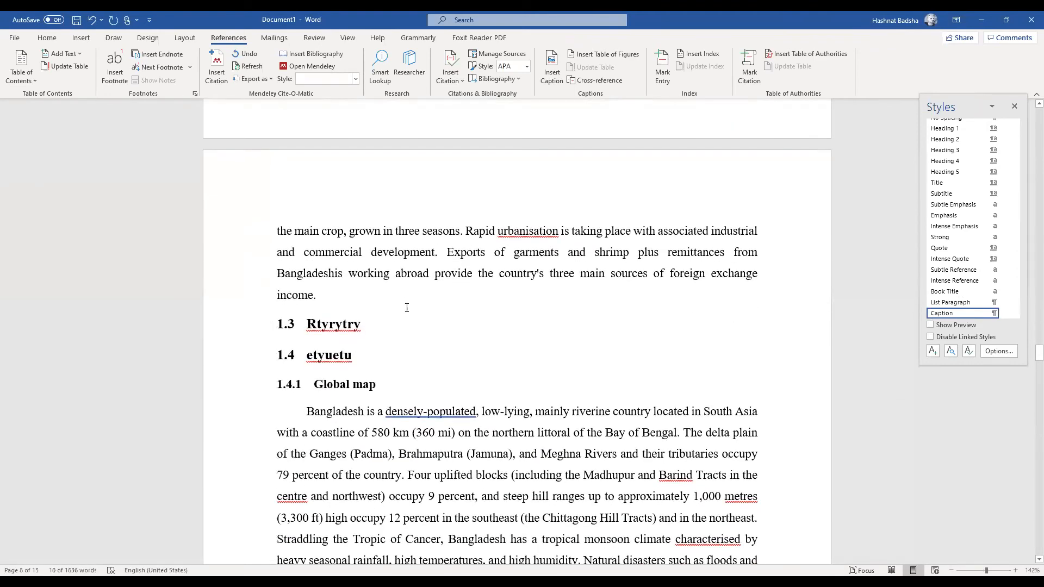
pyautogui.click(407, 308)
pyautogui.press('Return')
pyautogui.hotkey('ctrl', 'v')
pyautogui.scroll(-20, 406, 308)
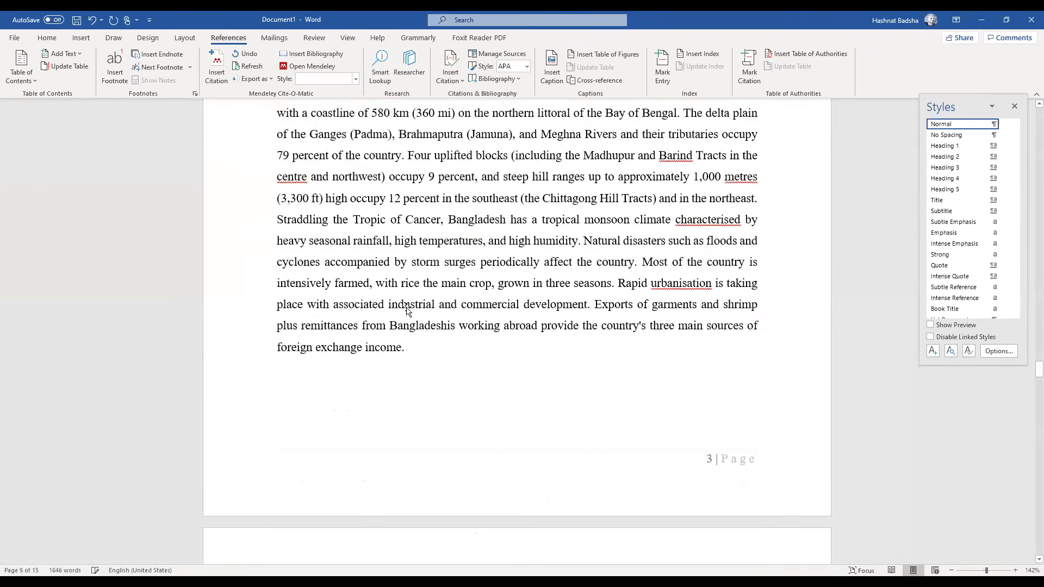
# Paste the captioned table on a new line after the chapter 2 text, above the 2.1 Demography heading
pyautogui.scroll(-7, 407, 308)
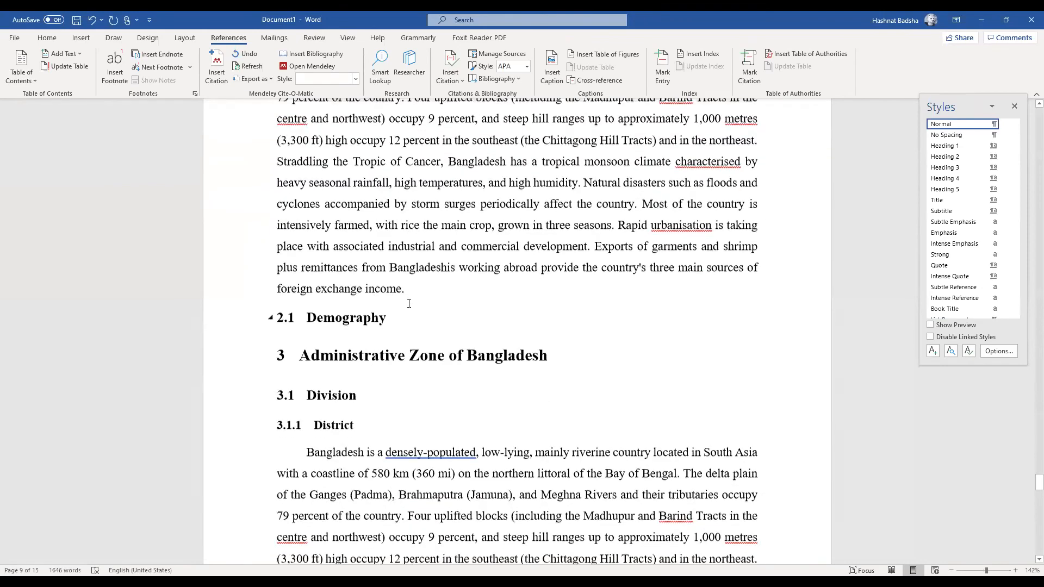
pyautogui.press('Return')
pyautogui.hotkey('ctrl', 'v')
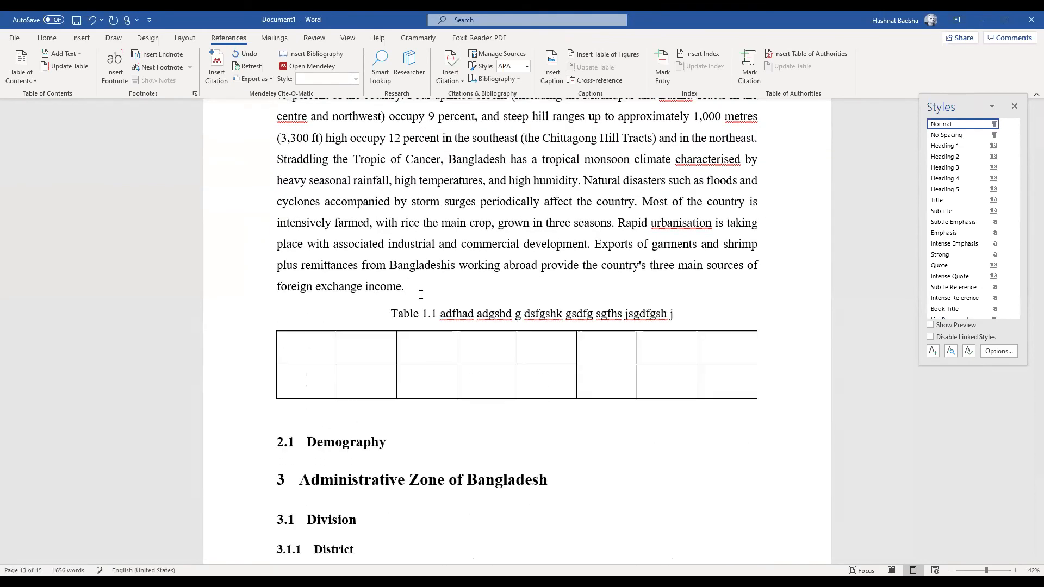
# Paste the captioned table on a new line under the 5.2 Sdgdgdfg heading, above the 5.2.1 Sdfsdfgs heading
pyautogui.scroll(-6, 421, 295)
pyautogui.scroll(-17, 420, 295)
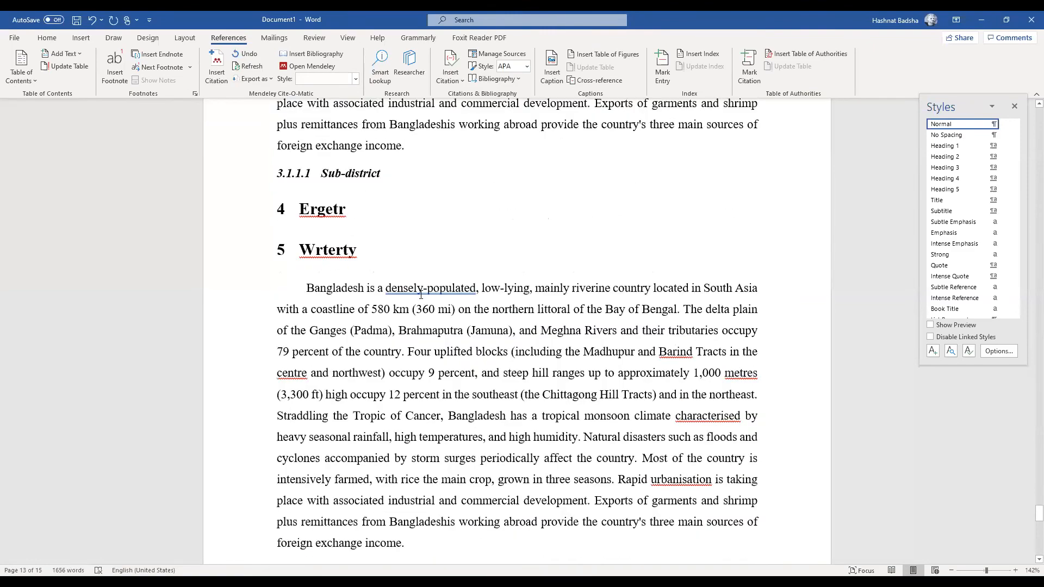
pyautogui.scroll(-4, 421, 294)
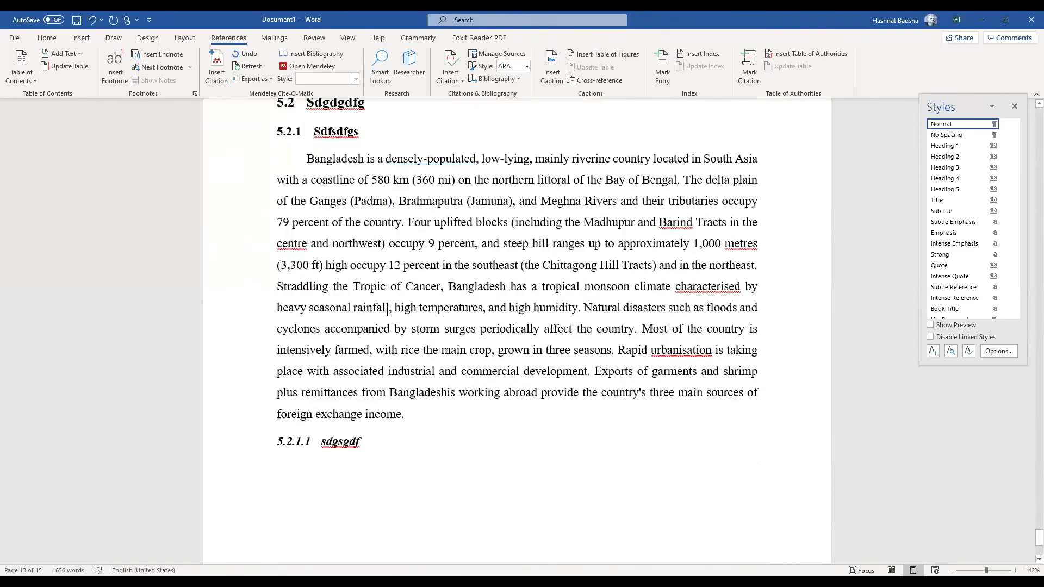
pyautogui.scroll(4, 382, 295)
pyautogui.click(382, 294)
pyautogui.press('Return')
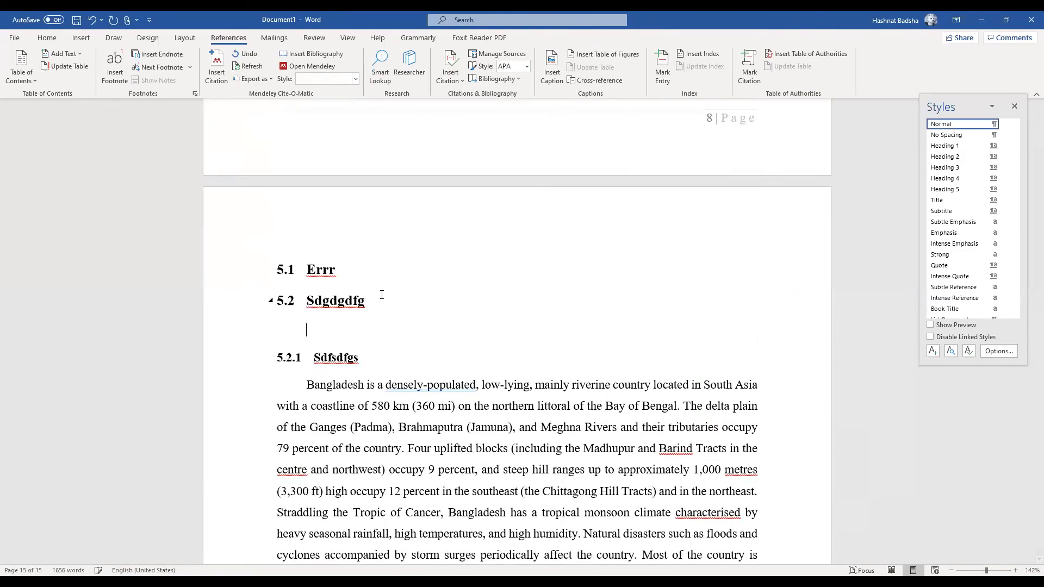
pyautogui.hotkey('ctrl', 'v')
# Paste the captioned table on a new line under the 5.2.1.1 Sdgsgdf heading
pyautogui.scroll(-5, 382, 294)
pyautogui.scroll(-2, 381, 294)
pyautogui.scroll(3, 381, 295)
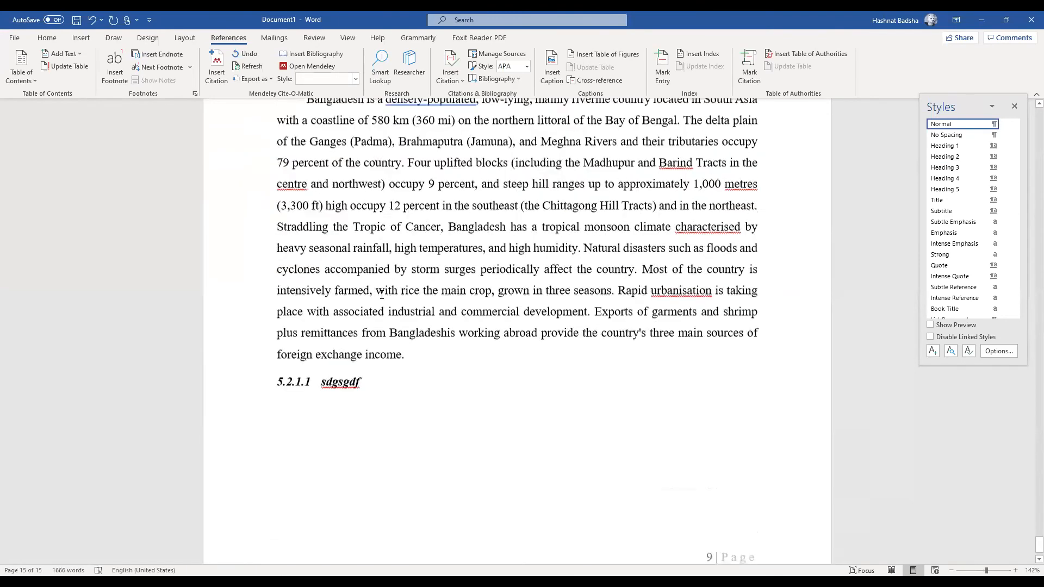
pyautogui.scroll(-1, 382, 328)
pyautogui.click(403, 450)
pyautogui.press('Return')
pyautogui.hotkey('ctrl', 'v')
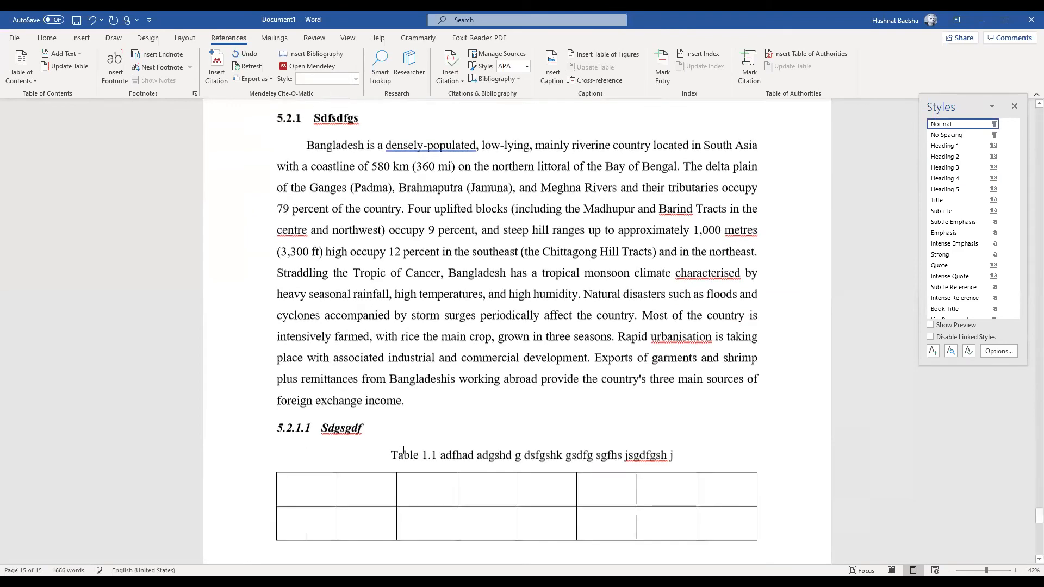
# Insert a table of figures with the caption label Table under the List of Tables heading in the front matter
pyautogui.scroll(20, 403, 450)
pyautogui.scroll(20, 403, 451)
pyautogui.scroll(20, 403, 454)
pyautogui.scroll(20, 404, 451)
pyautogui.scroll(15, 404, 453)
pyautogui.scroll(3, 404, 451)
pyautogui.scroll(-15, 403, 450)
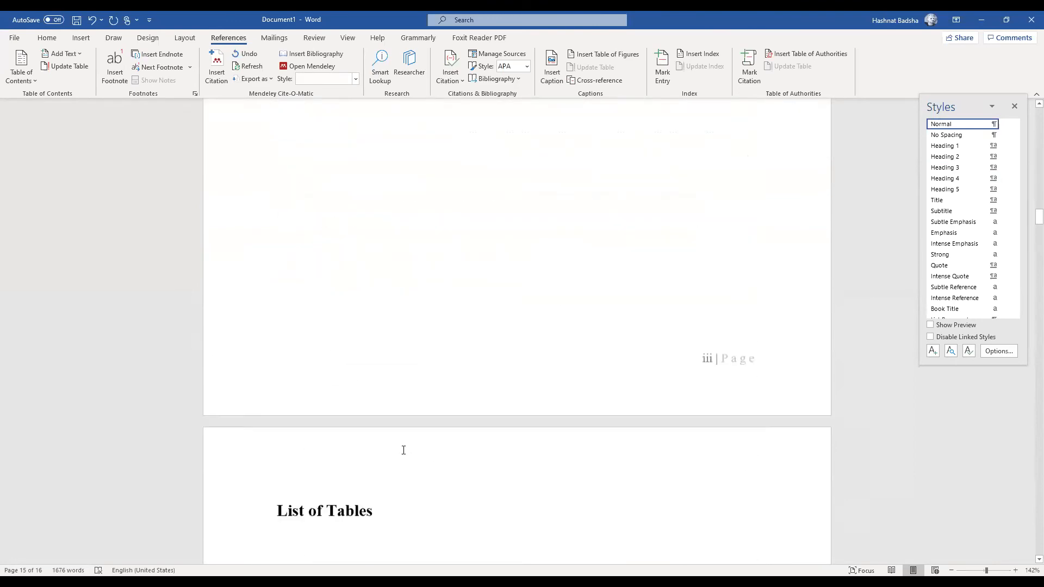
pyautogui.scroll(-4, 403, 450)
pyautogui.click(337, 337)
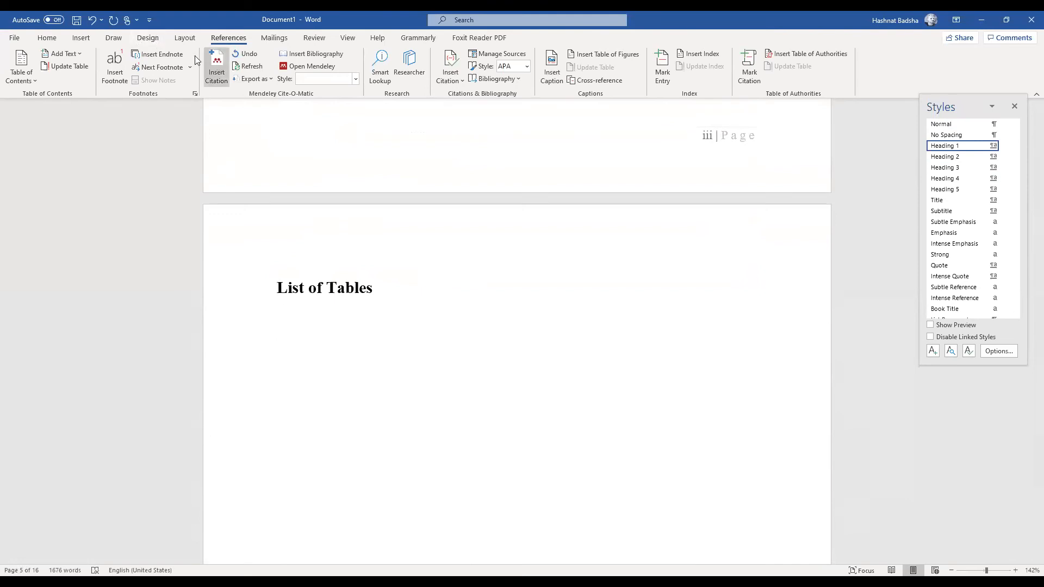
pyautogui.click(593, 54)
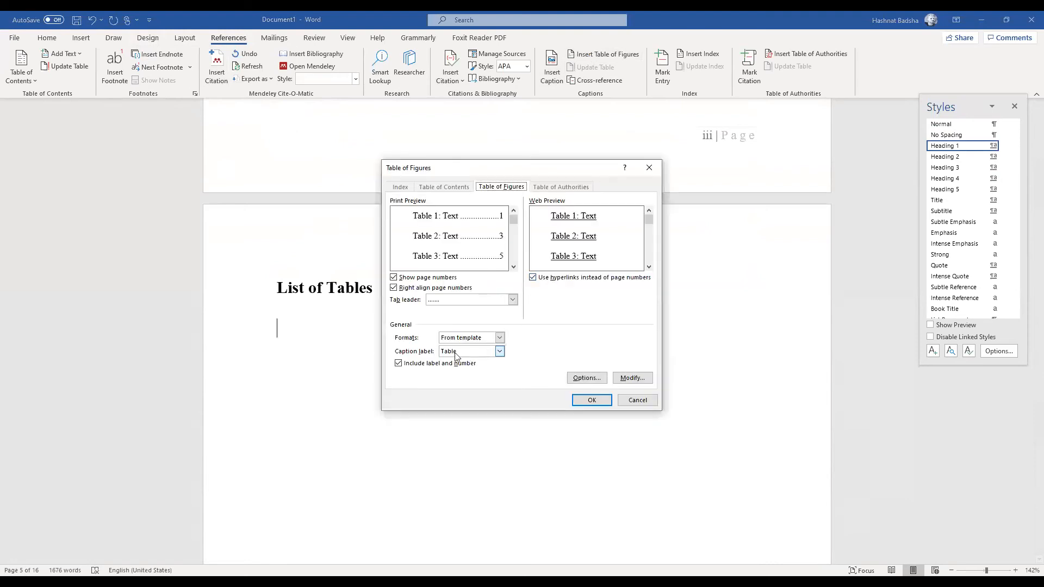
pyautogui.click(500, 352)
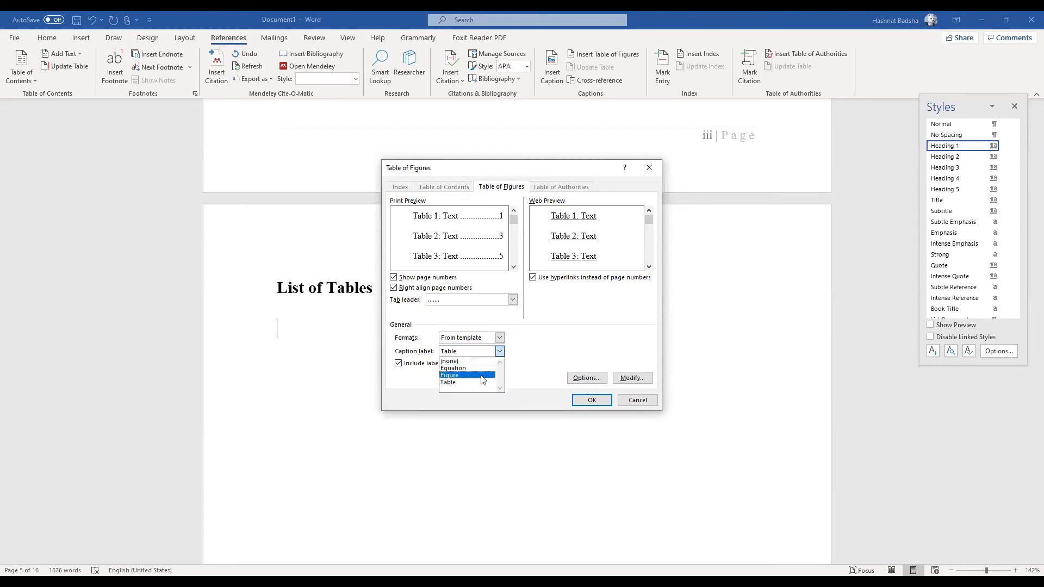
pyautogui.click(540, 341)
pyautogui.click(596, 403)
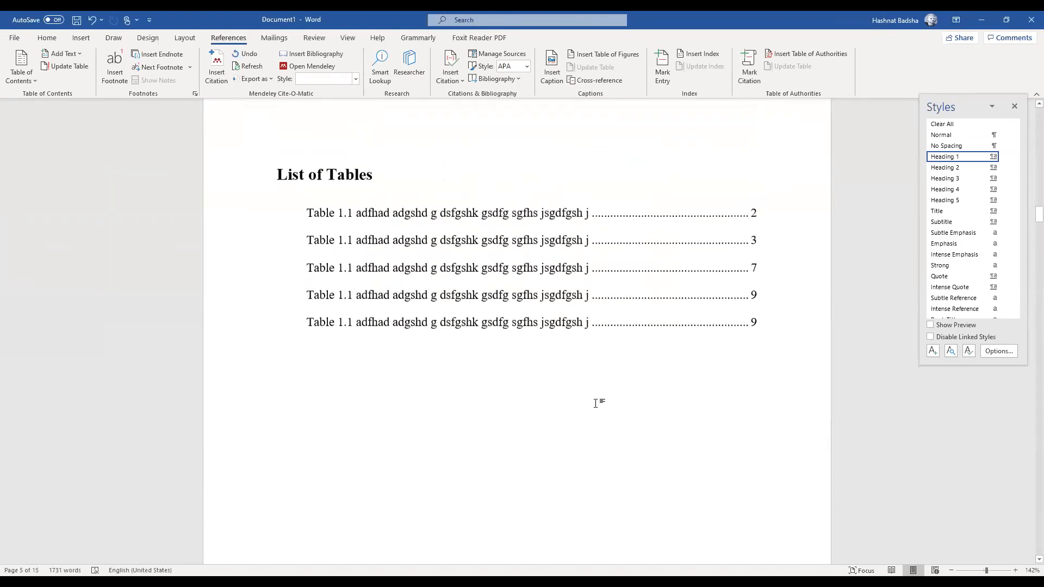
# Delete the empty lines before the List of Tables heading, restoring the heading's accidentally deleted first letter
pyautogui.click(471, 278)
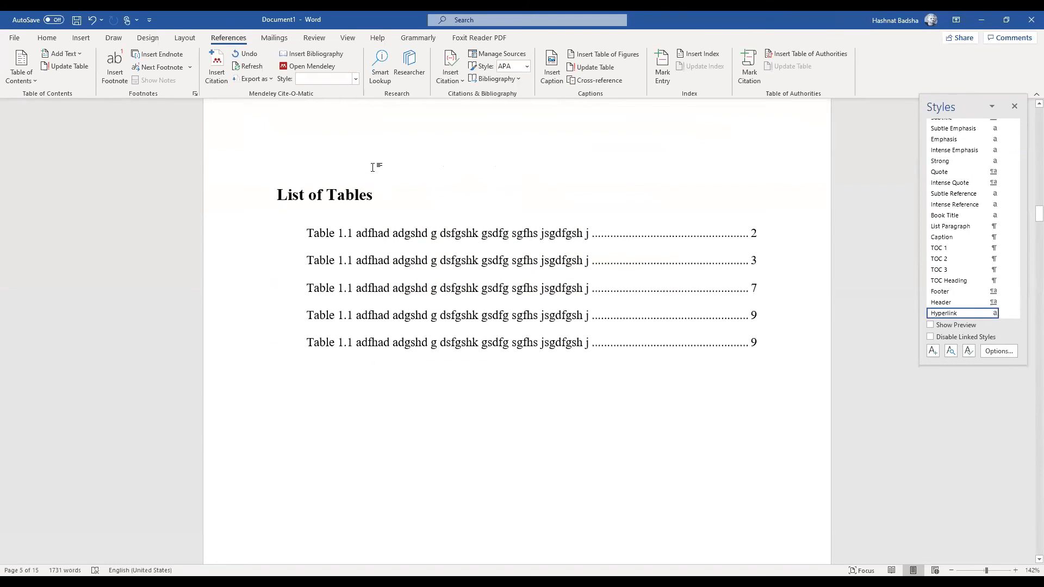
pyautogui.click(373, 167)
pyautogui.scroll(7, 373, 168)
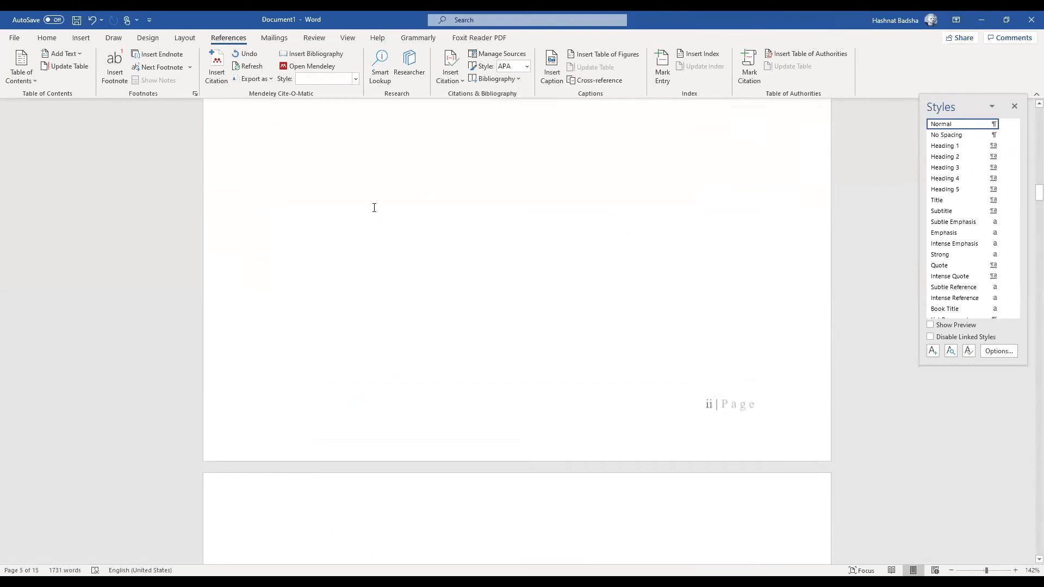
pyautogui.scroll(-5, 374, 208)
pyautogui.press('Delete')
pyautogui.press('Delete')
pyautogui.press('Delete')
pyautogui.press('Delete')
pyautogui.press('Delete')
pyautogui.press('Delete')
pyautogui.press('Delete')
pyautogui.press('Delete')
pyautogui.press('Delete')
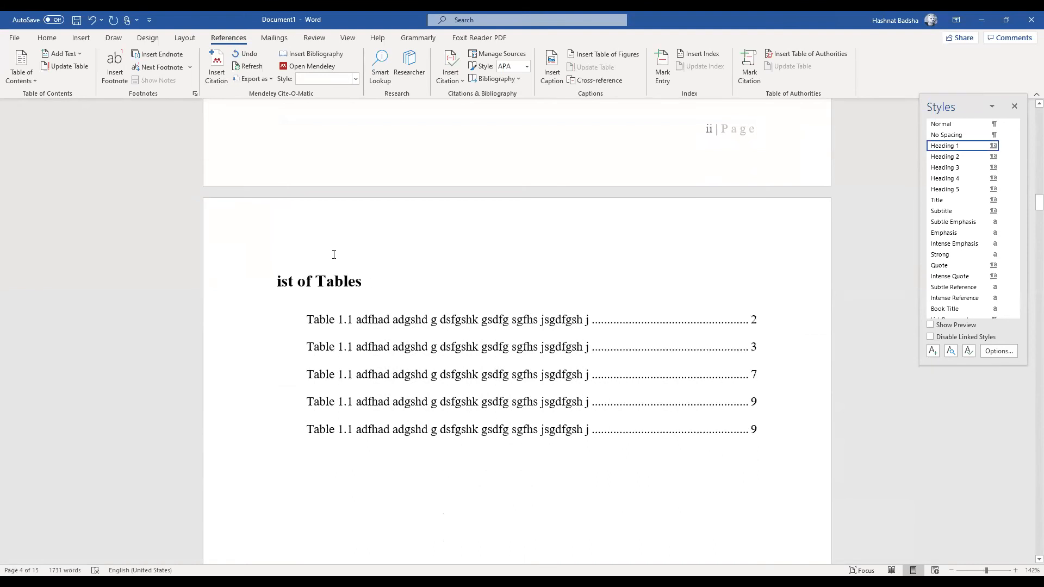
pyautogui.hotkey('ctrl', 'z')
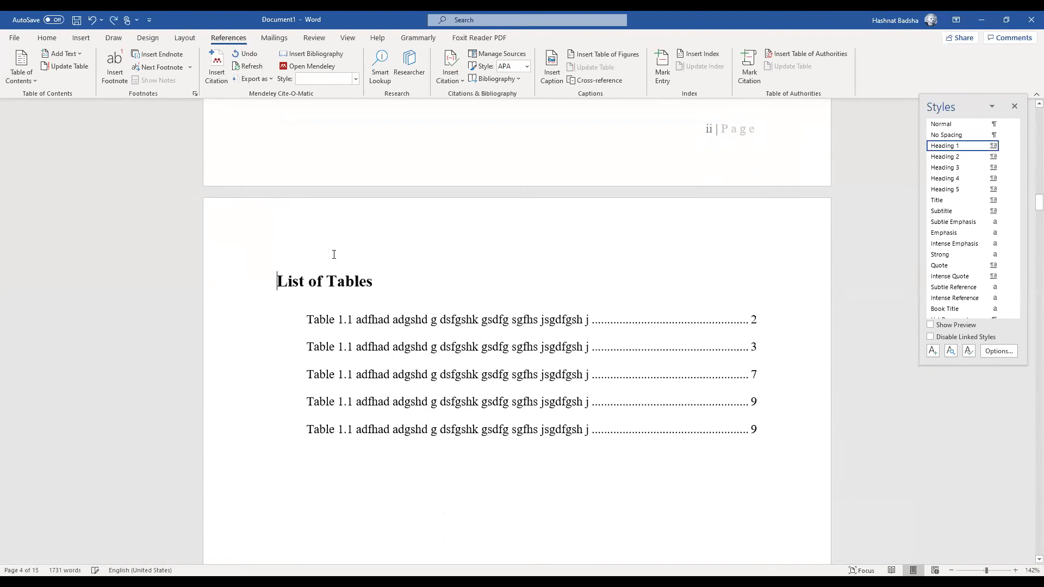
# Center the List of Tables heading
pyautogui.click(48, 38)
pyautogui.click(266, 75)
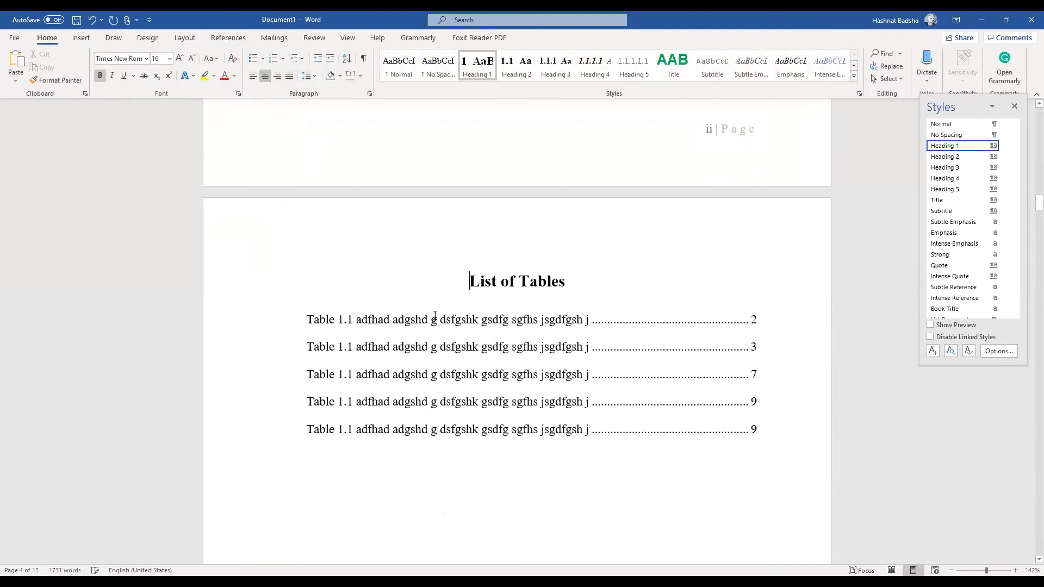
pyautogui.scroll(2, 436, 374)
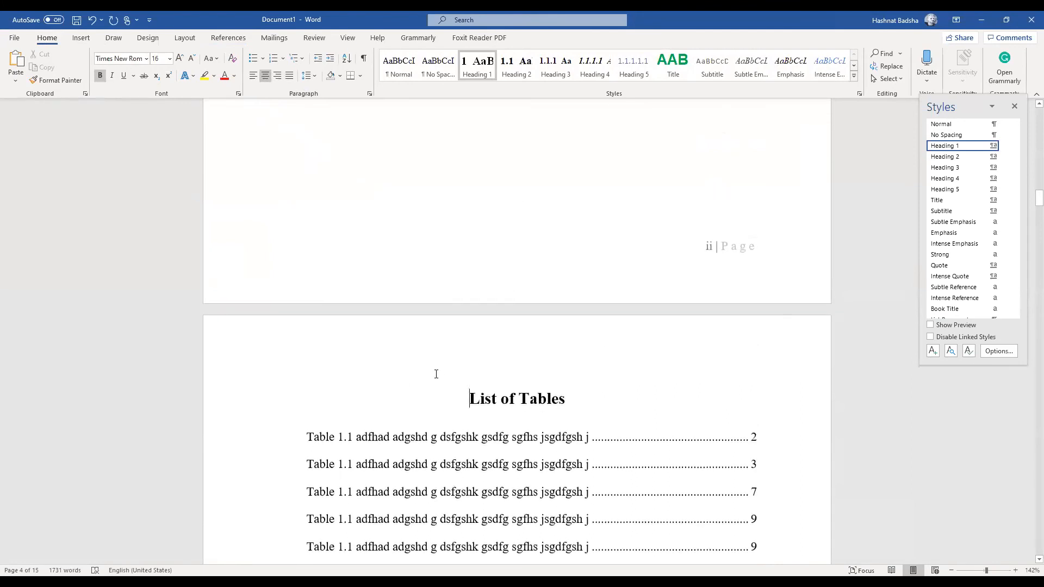
pyautogui.scroll(-1, 566, 401)
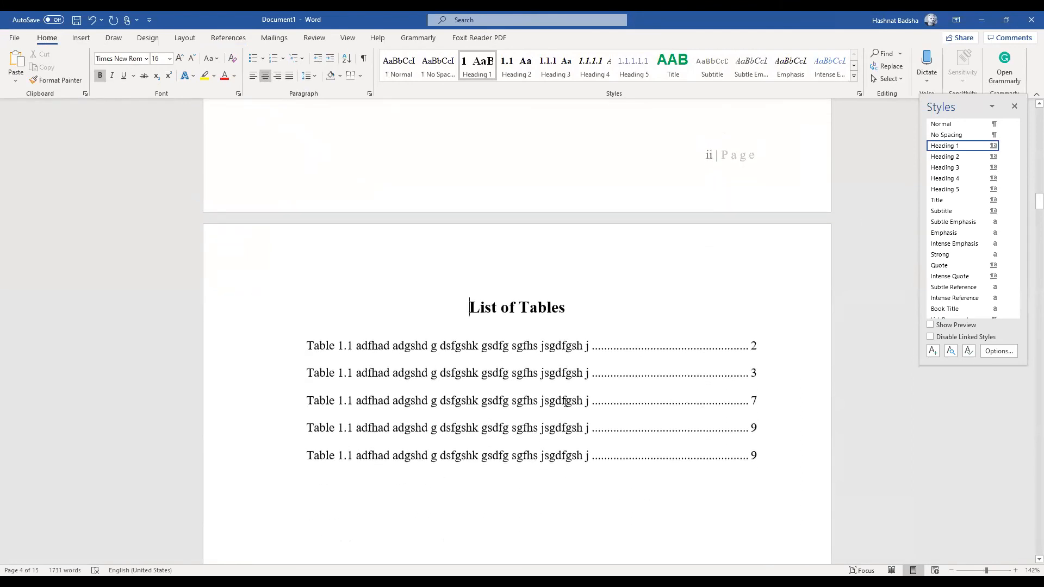
# Examine the settings of the Hyperlink style used by the list of tables entries, including its base style and format options
pyautogui.click(565, 402)
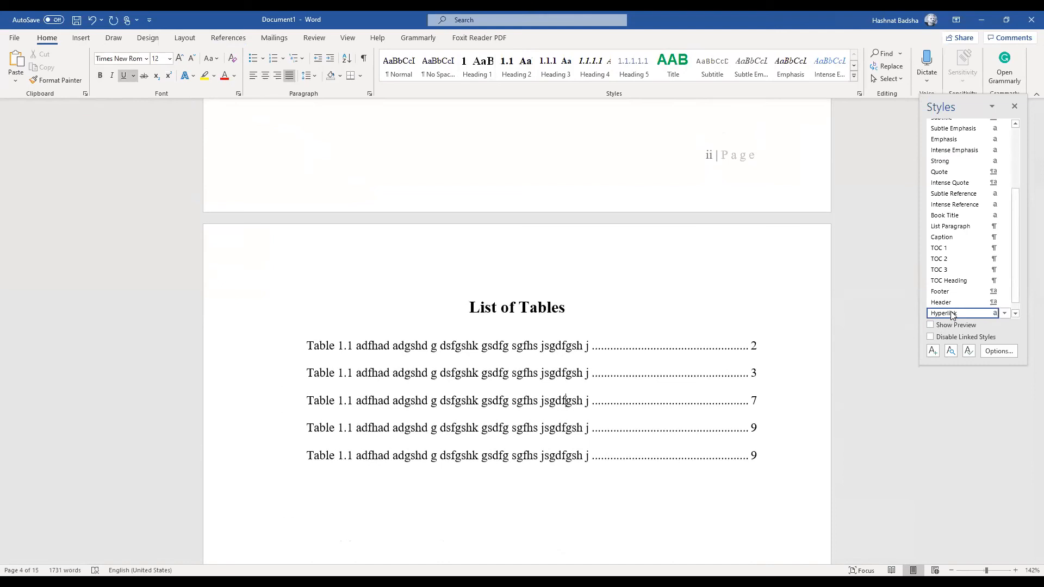
pyautogui.click(1005, 314)
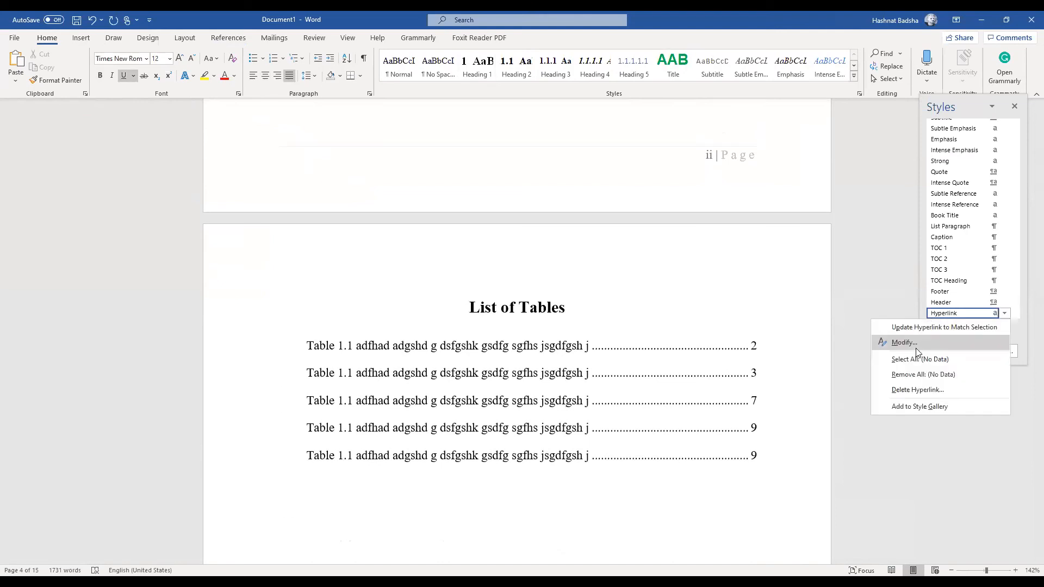
pyautogui.press('Return')
pyautogui.click(645, 375)
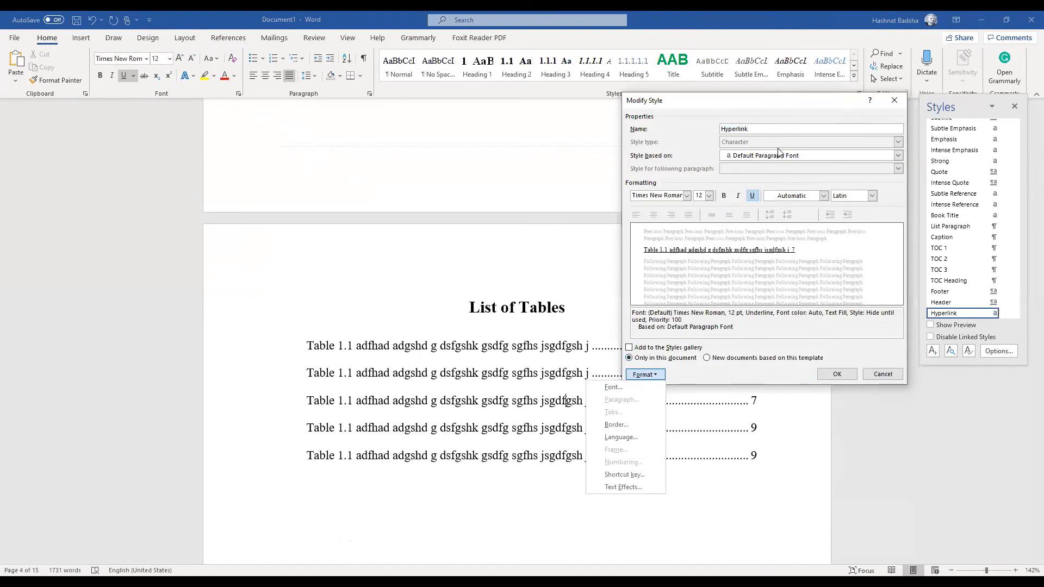
pyautogui.click(788, 158)
pyautogui.click(788, 158)
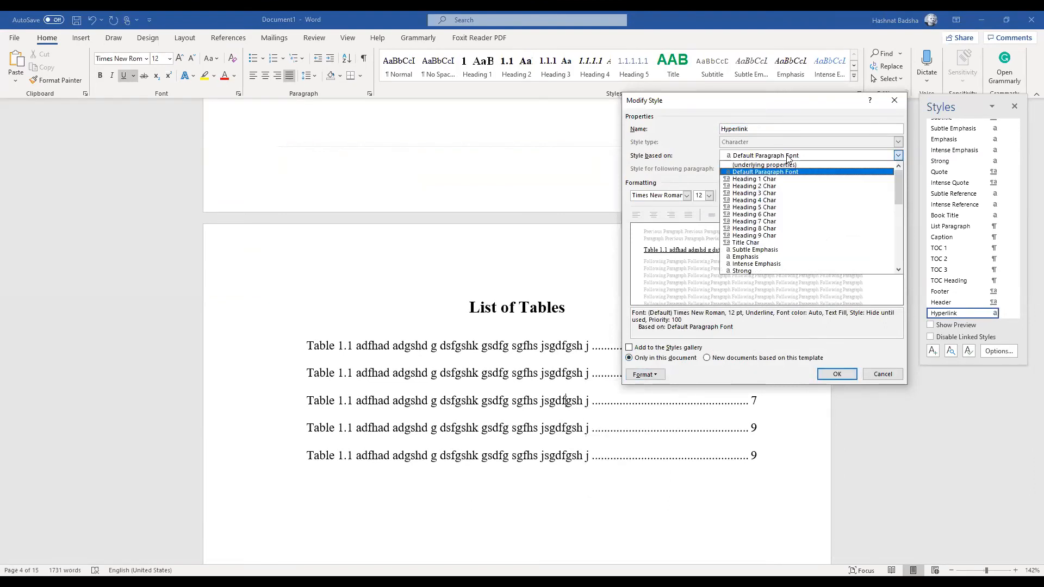
pyautogui.click(705, 173)
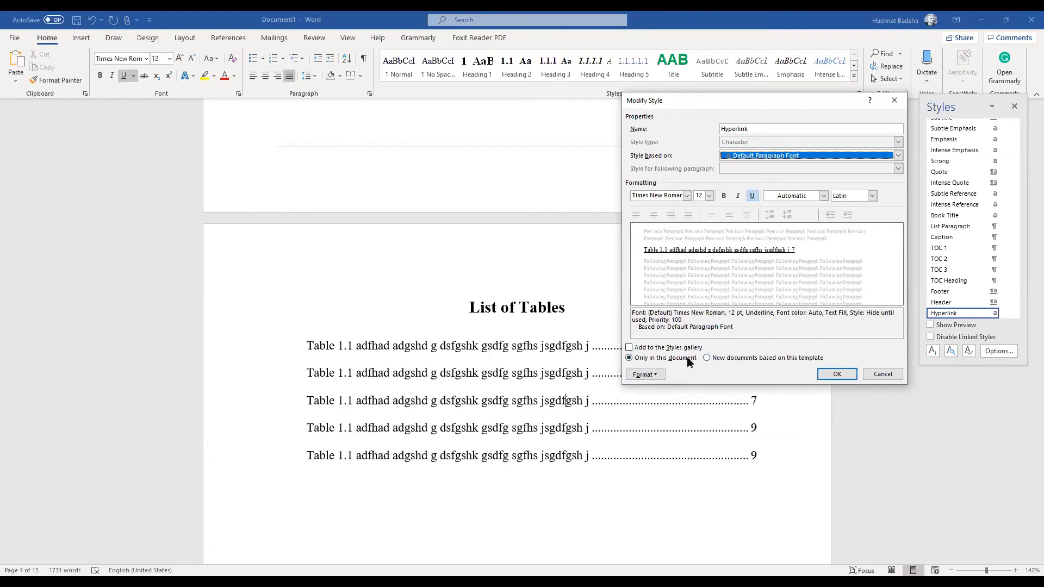
pyautogui.click(631, 347)
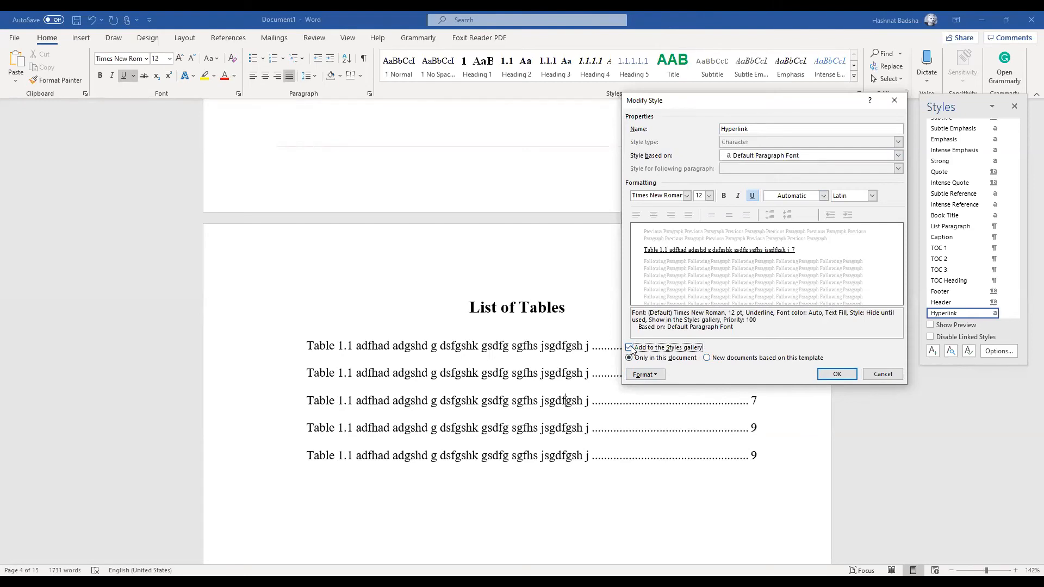
pyautogui.click(662, 375)
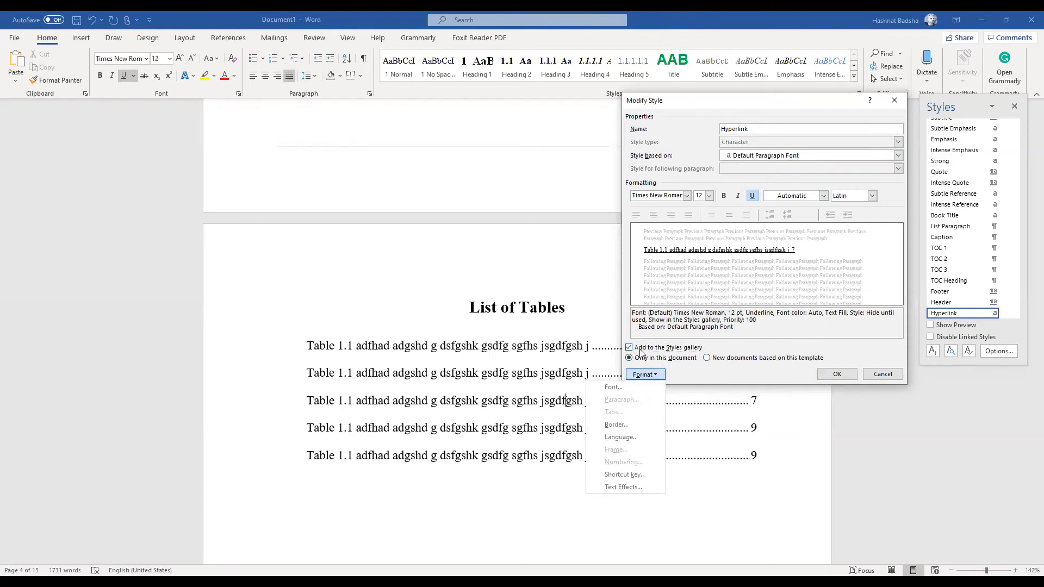
pyautogui.click(631, 349)
pyautogui.click(631, 349)
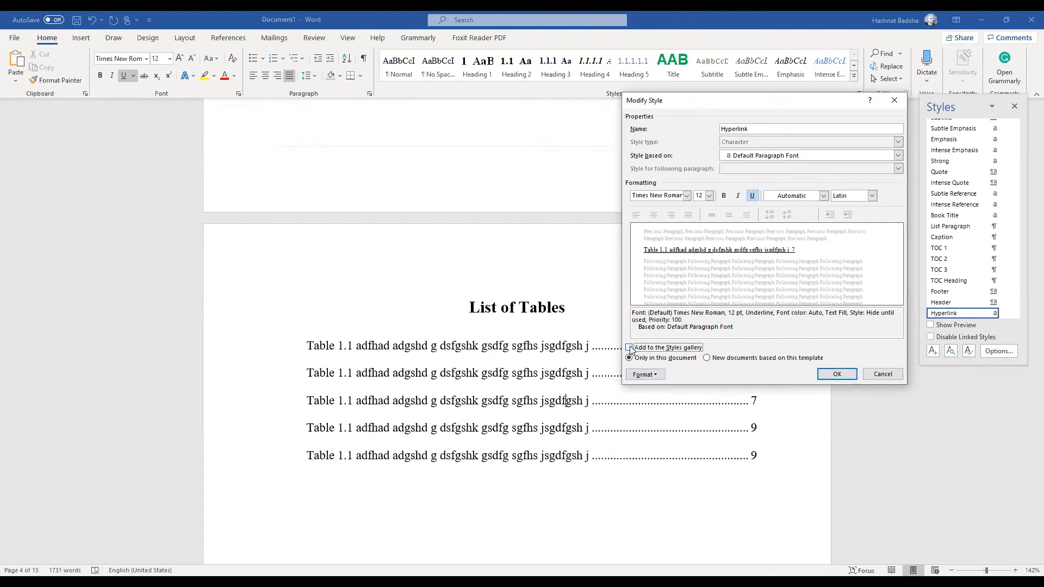
pyautogui.click(833, 375)
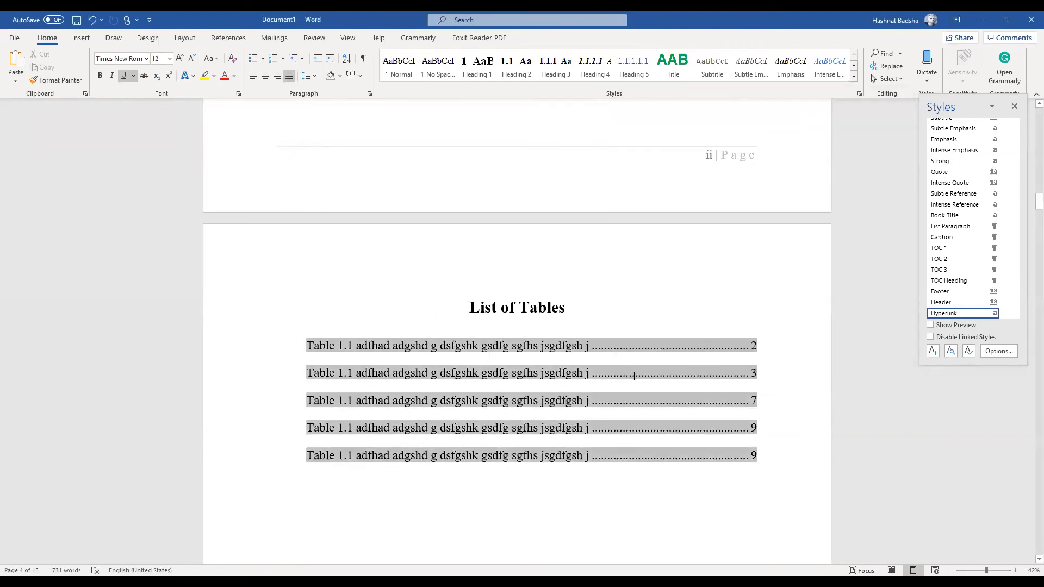
pyautogui.click(1006, 314)
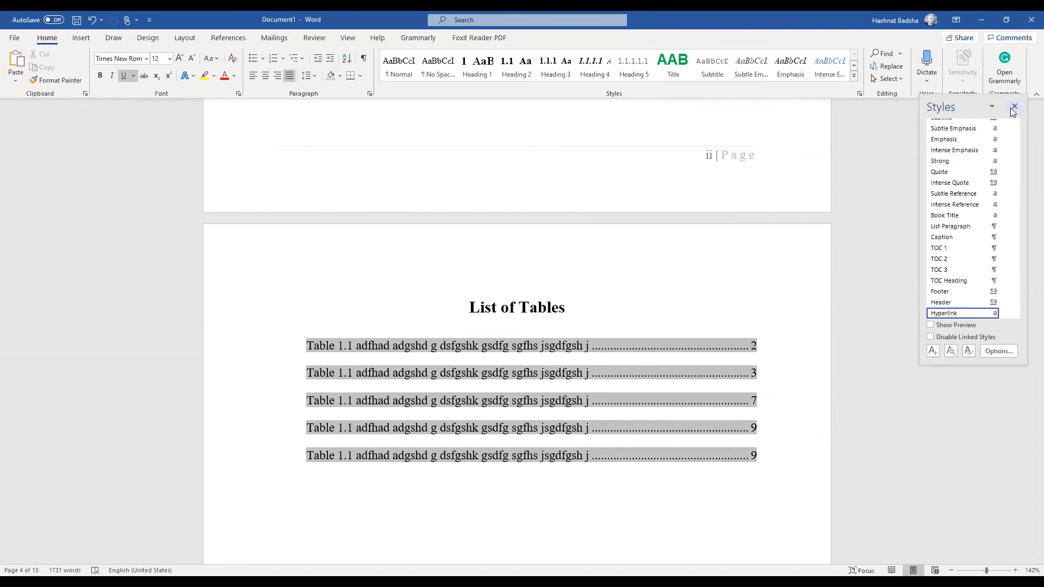
# Close the Styles pane and return to the table of contents at the start of the document
pyautogui.click(1014, 107)
pyautogui.scroll(10, 593, 269)
pyautogui.scroll(15, 594, 269)
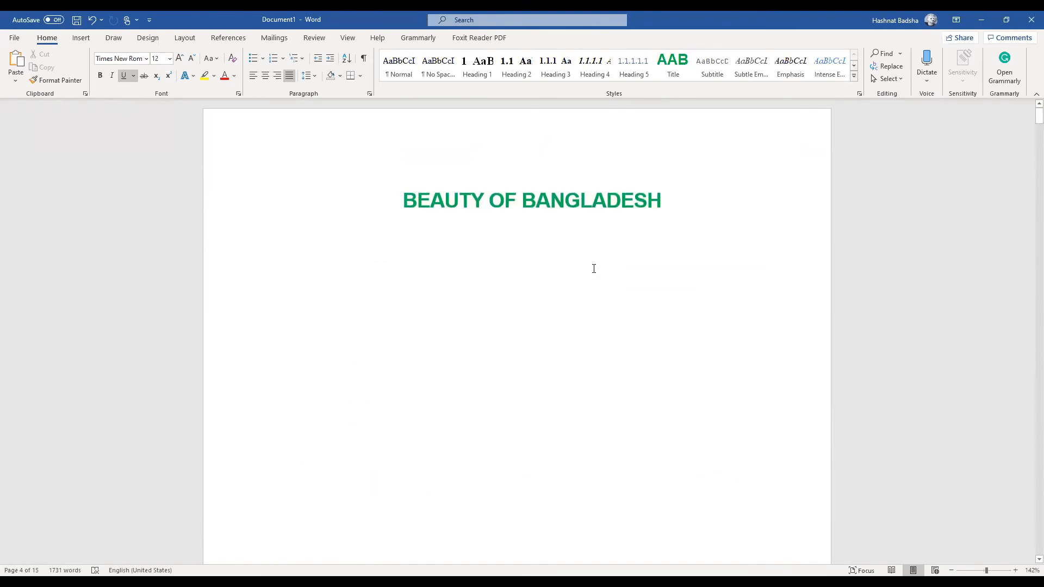
pyautogui.scroll(-1, 593, 269)
pyautogui.keyDown('ctrl'); pyautogui.scroll(-5, 664, 203); pyautogui.keyUp('ctrl')
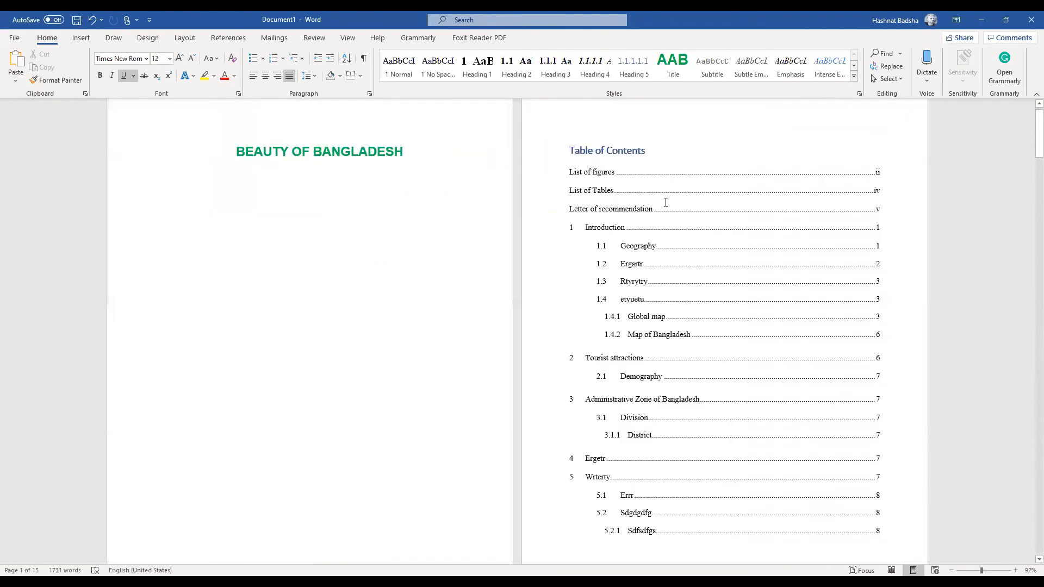
pyautogui.click(616, 185)
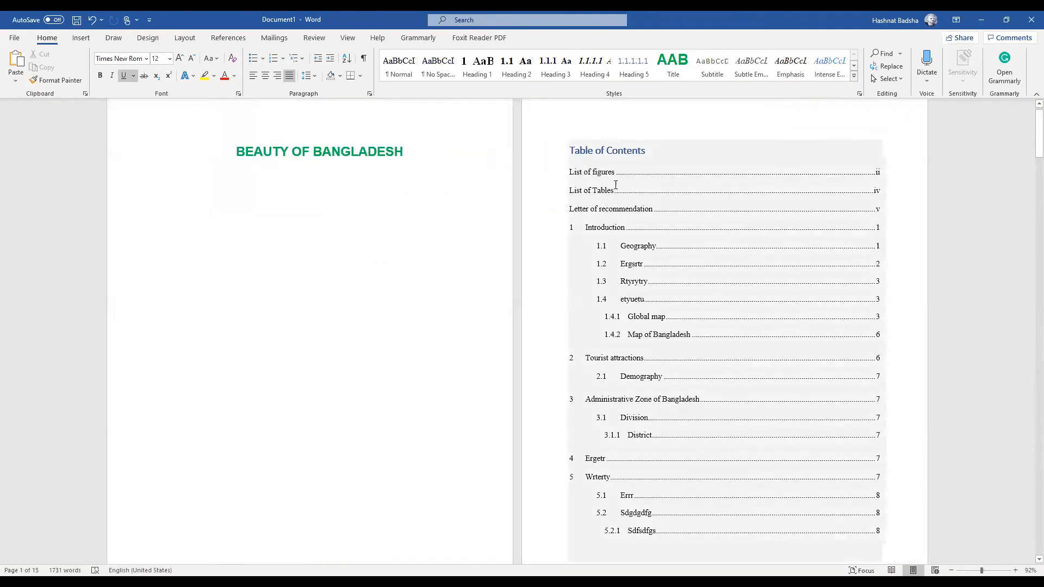
# Show the Navigation pane and use it to go to the List of Tables heading
pyautogui.click(338, 43)
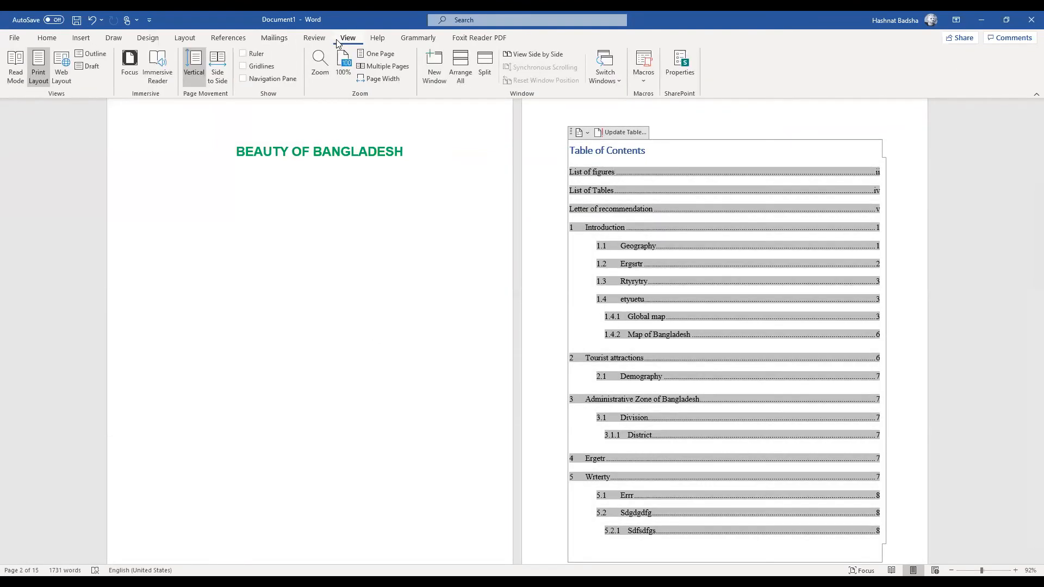
pyautogui.click(244, 78)
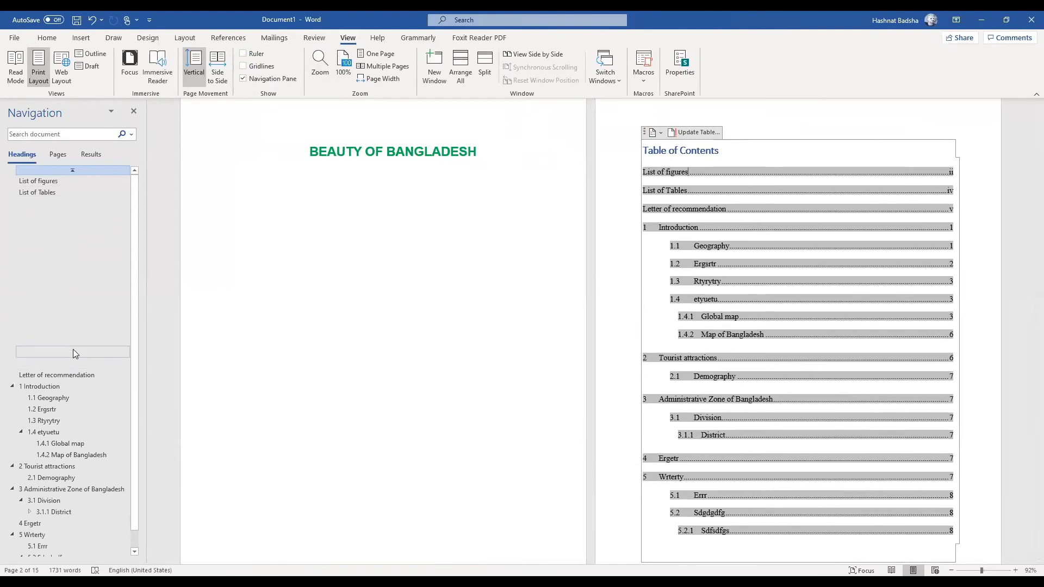
pyautogui.click(42, 193)
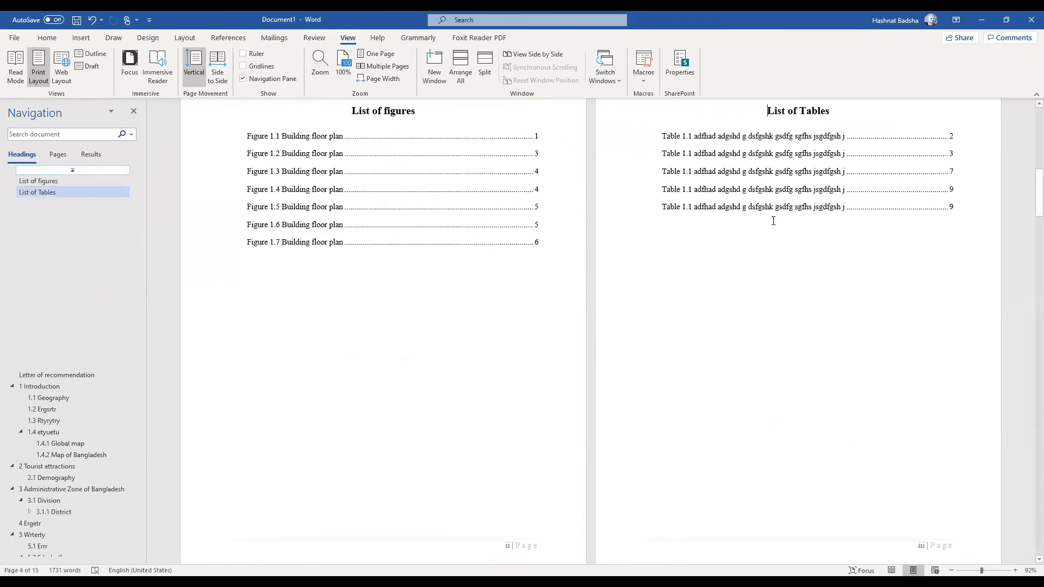
# Delete the empty heading paragraphs between the list of tables and the Letter of recommendation heading
pyautogui.scroll(-3, 814, 336)
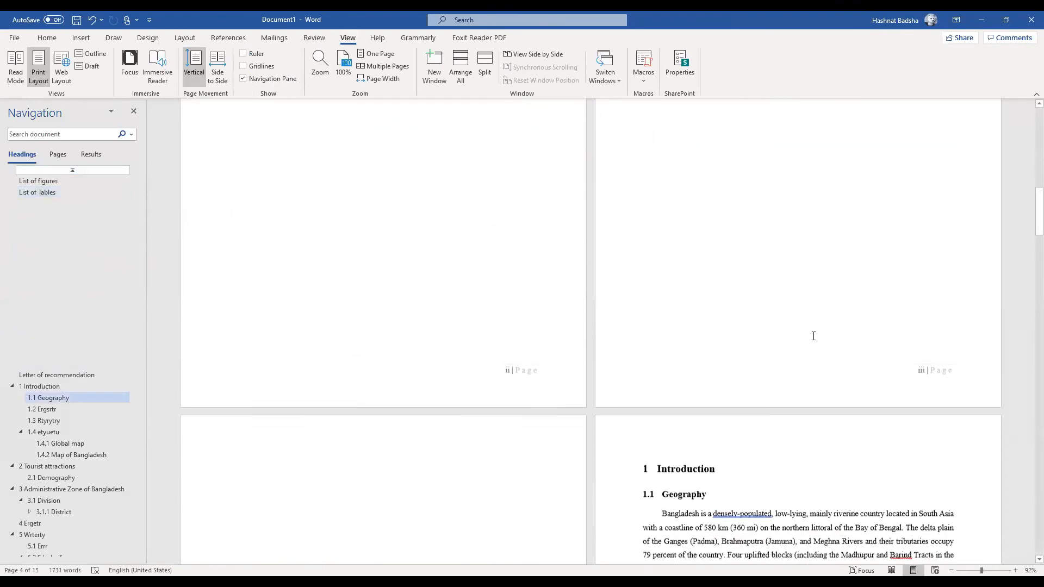
pyautogui.click(407, 453)
pyautogui.press('Delete')
pyautogui.press('Delete')
pyautogui.press('Delete')
pyautogui.press('Delete')
pyautogui.press('Delete')
pyautogui.press('Delete')
pyautogui.press('Delete')
pyautogui.press('Delete')
pyautogui.press('Delete')
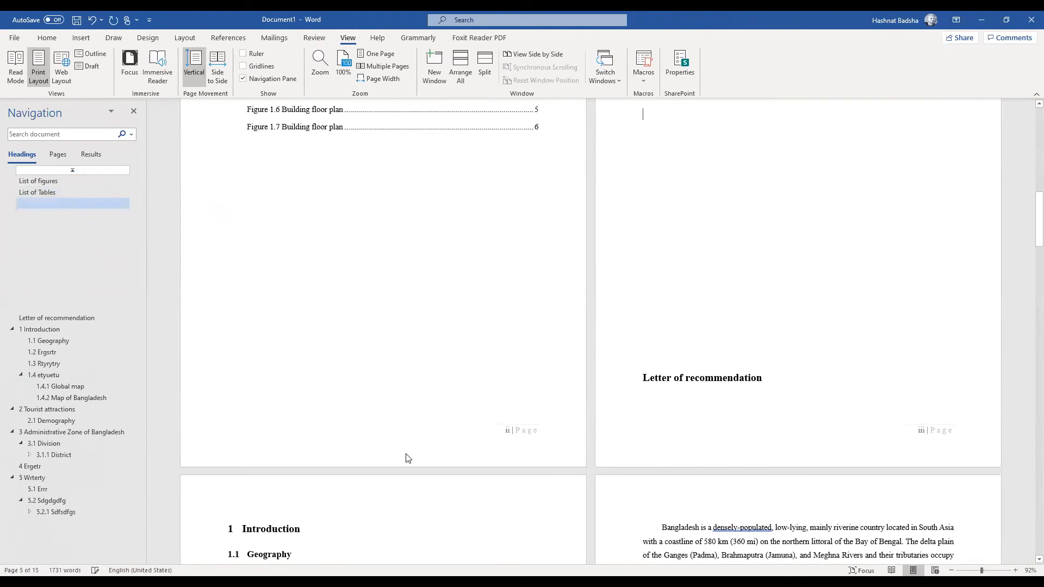
pyautogui.press('Delete')
pyautogui.press('Delete')
pyautogui.press('Delete')
pyautogui.press('Delete')
pyautogui.press('Delete')
pyautogui.press('Delete')
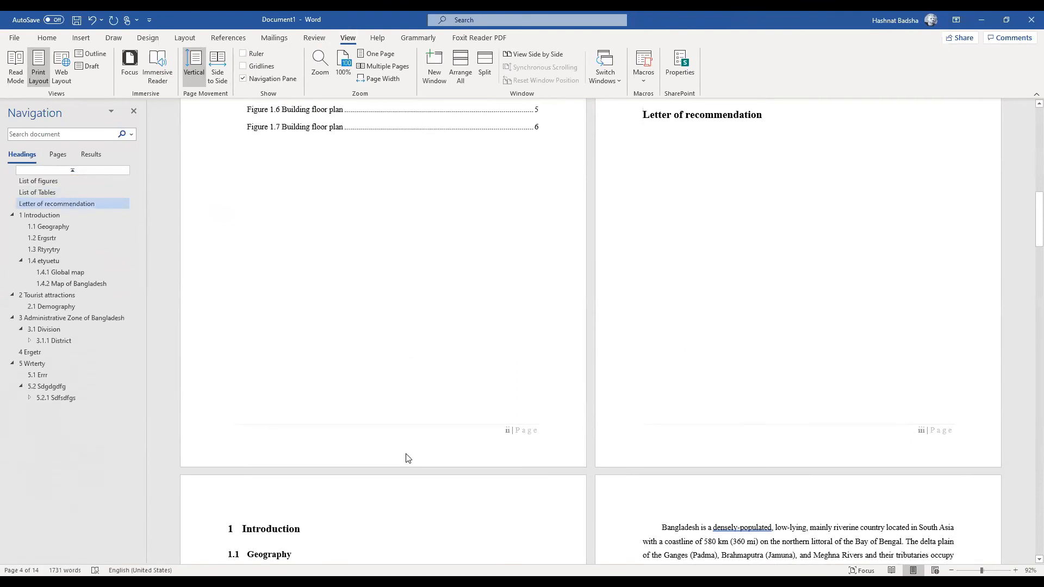
# Insert blank paragraphs above the Letter of recommendation heading to move it onto its own page, and center the heading
pyautogui.scroll(2, 408, 459)
pyautogui.press('Return')
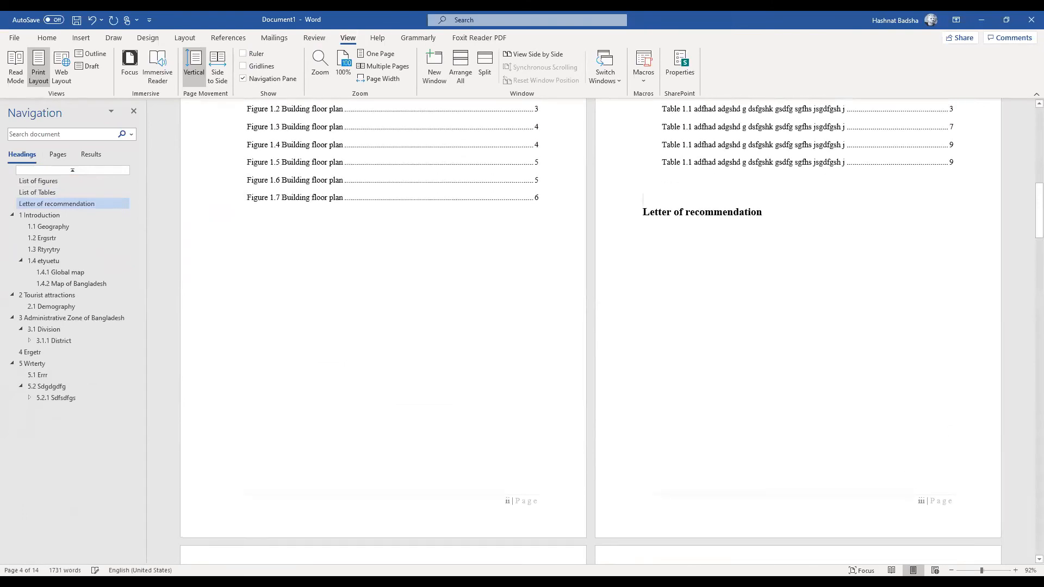
pyautogui.press('Return')
pyautogui.press('Return')
pyautogui.press('Return')
pyautogui.press('Return')
pyautogui.press('Return')
pyautogui.press('Return')
pyautogui.press('Return')
pyautogui.press('Return')
pyautogui.press('Return')
pyautogui.press('Return')
pyautogui.press('Return')
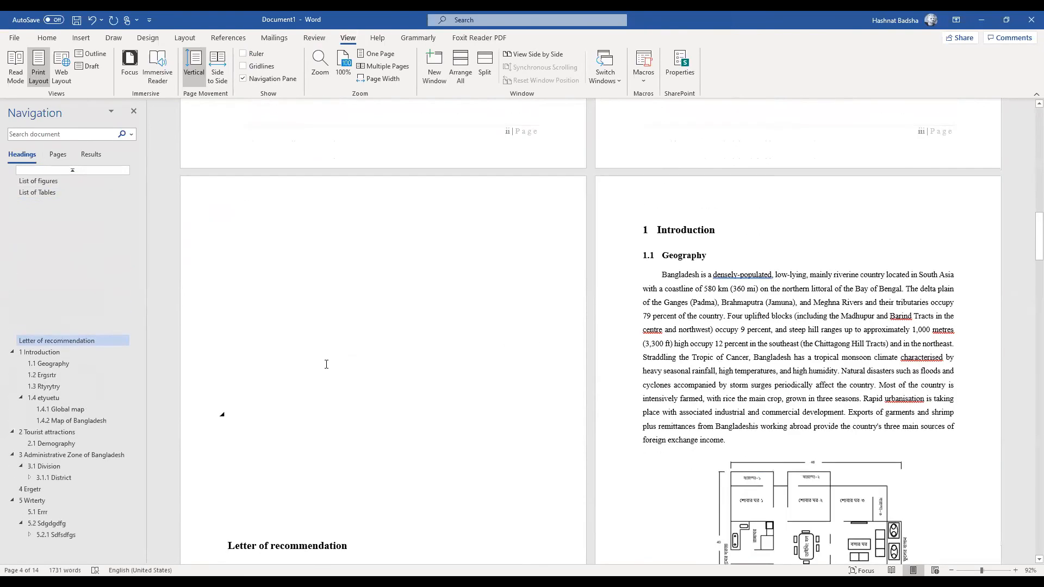
pyautogui.click(48, 38)
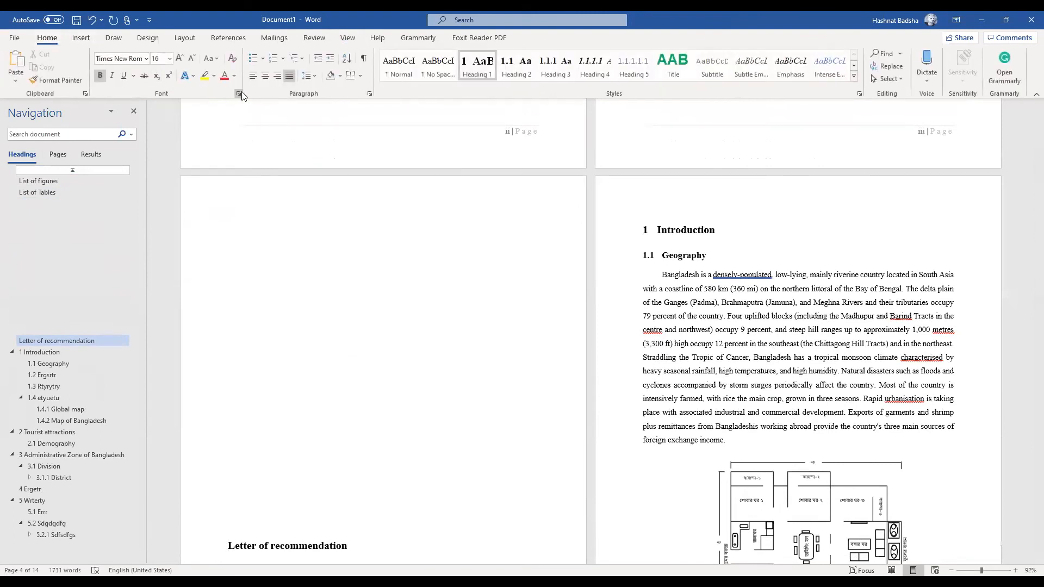
pyautogui.click(265, 76)
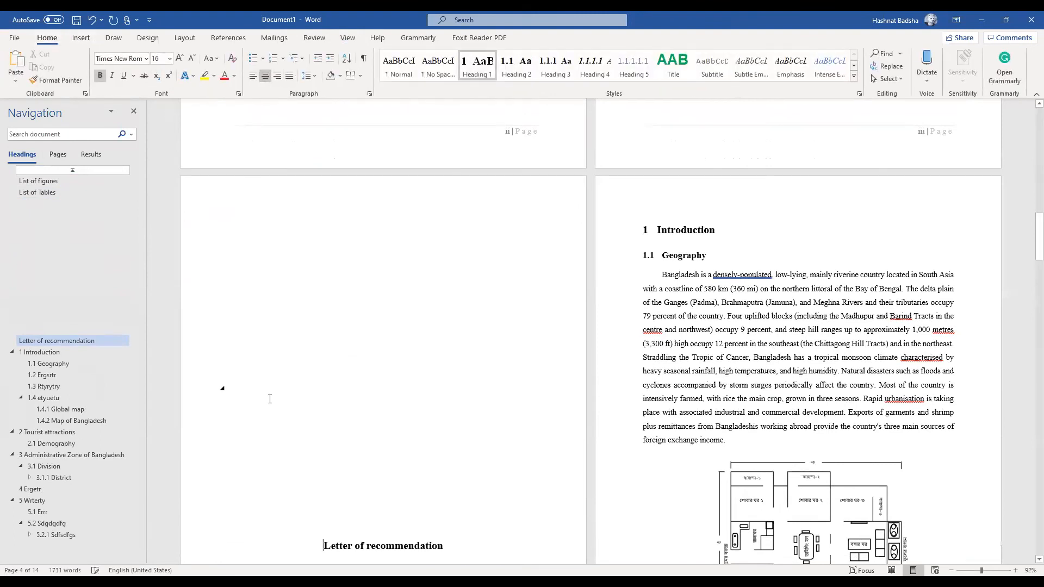
pyautogui.click(338, 526)
pyautogui.hotkey('shift', 'Up')
pyautogui.hotkey('shift', 'Up')
pyautogui.hotkey('shift', 'Up')
pyautogui.hotkey('shift', 'Up')
pyautogui.hotkey('shift', 'Up')
pyautogui.hotkey('shift', 'Up')
pyautogui.hotkey('shift', 'Up')
pyautogui.hotkey('shift', 'Up')
pyautogui.hotkey('shift', 'Up')
pyautogui.hotkey('shift', 'Up')
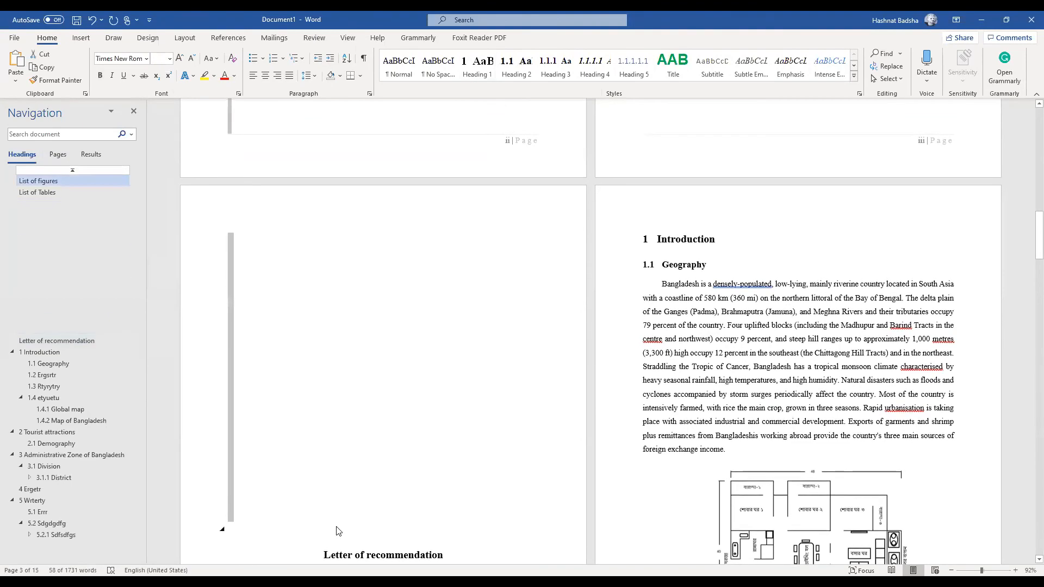
pyautogui.hotkey('shift', 'Up')
pyautogui.hotkey('shift', 'Up')
pyautogui.hotkey('shift', 'Up')
pyautogui.hotkey('shift', 'Up')
pyautogui.hotkey('shift', 'Up')
pyautogui.hotkey('shift', 'Up')
pyautogui.hotkey('shift', 'Up')
pyautogui.hotkey('shift', 'Up')
pyautogui.hotkey('shift', 'Up')
pyautogui.hotkey('shift', 'Up')
pyautogui.hotkey('shift', 'Up')
pyautogui.hotkey('shift', 'Up')
pyautogui.hotkey('shift', 'Up')
pyautogui.hotkey('shift', 'Up')
pyautogui.hotkey('shift', 'Up')
pyautogui.hotkey('shift', 'Up')
pyautogui.hotkey('shift', 'Up')
pyautogui.hotkey('shift', 'Up')
pyautogui.hotkey('shift', 'Up')
pyautogui.hotkey('shift', 'Up')
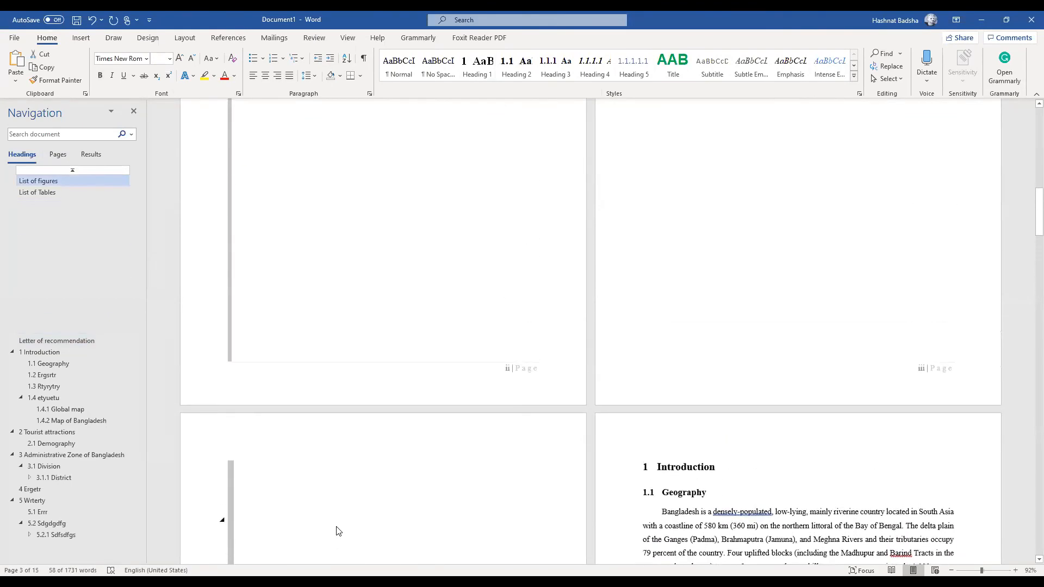
pyautogui.hotkey('shift', 'Down')
pyautogui.hotkey('shift', 'Down')
pyautogui.hotkey('shift', 'Down')
pyautogui.hotkey('shift', 'Down')
pyautogui.hotkey('shift', 'Down')
pyautogui.hotkey('shift', 'Down')
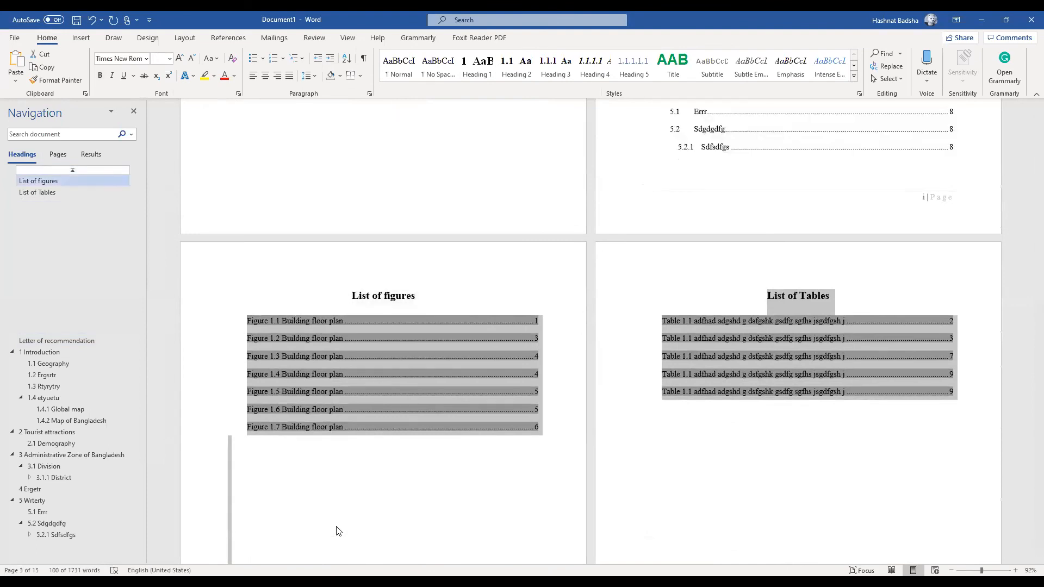
pyautogui.press('Down')
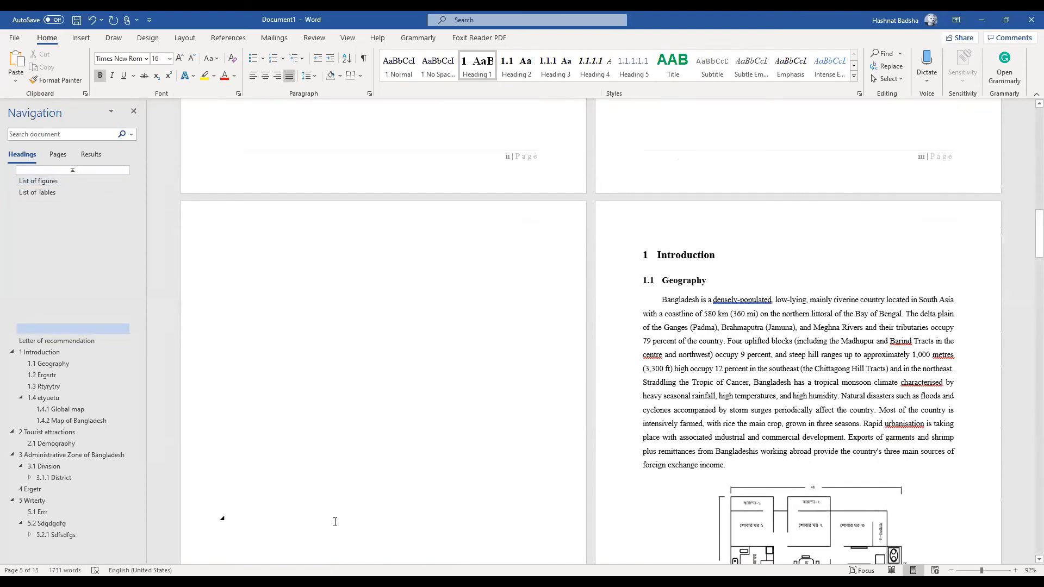
# Apply the Normal style to the empty Heading 1 paragraphs above the Letter of recommendation heading
pyautogui.hotkey('shift', 'Up')
pyautogui.hotkey('shift', 'Up')
pyautogui.hotkey('shift', 'Up')
pyautogui.hotkey('shift', 'Up')
pyautogui.hotkey('shift', 'Up')
pyautogui.hotkey('shift', 'Up')
pyautogui.hotkey('shift', 'Up')
pyautogui.hotkey('shift', 'Up')
pyautogui.hotkey('shift', 'Up')
pyautogui.hotkey('shift', 'Up')
pyautogui.hotkey('shift', 'Up')
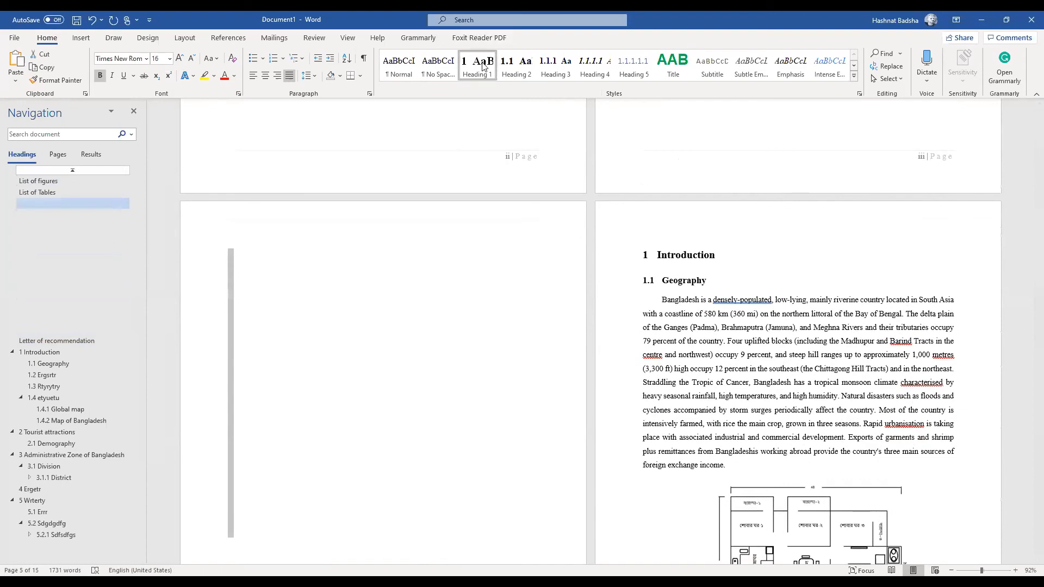
pyautogui.click(405, 75)
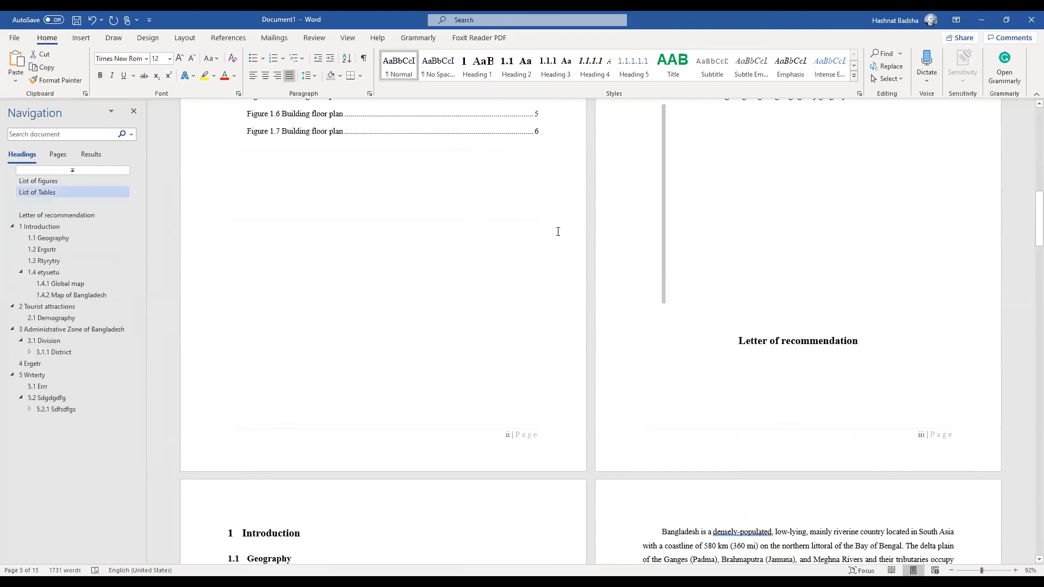
# Insert more blank paragraphs directly below the list of tables to push the Letter of recommendation heading to the following page
pyautogui.scroll(3, 618, 253)
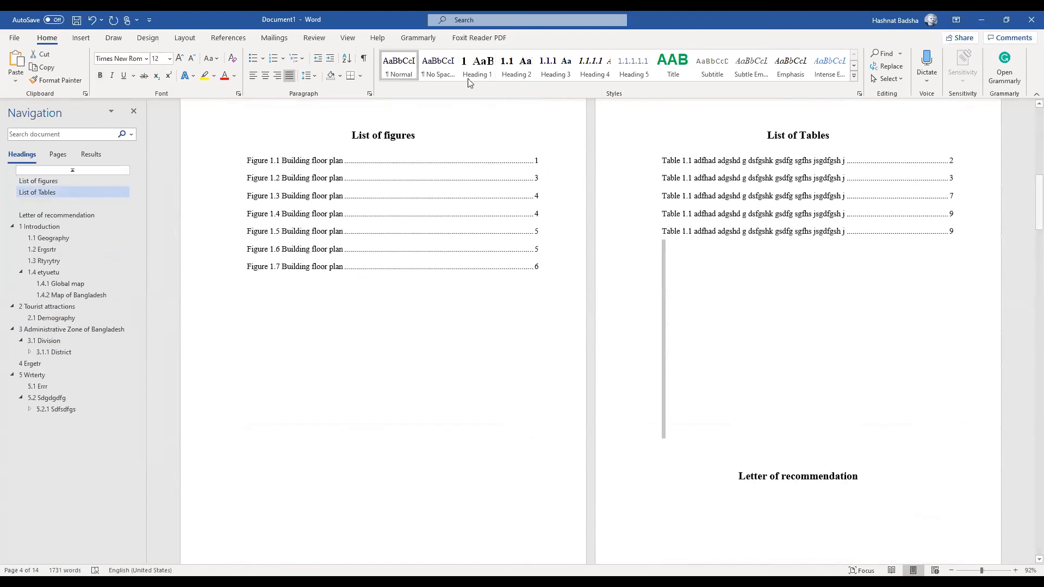
pyautogui.click(682, 251)
pyautogui.press('Return')
pyautogui.press('Return')
pyautogui.press('Return')
pyautogui.press('Return')
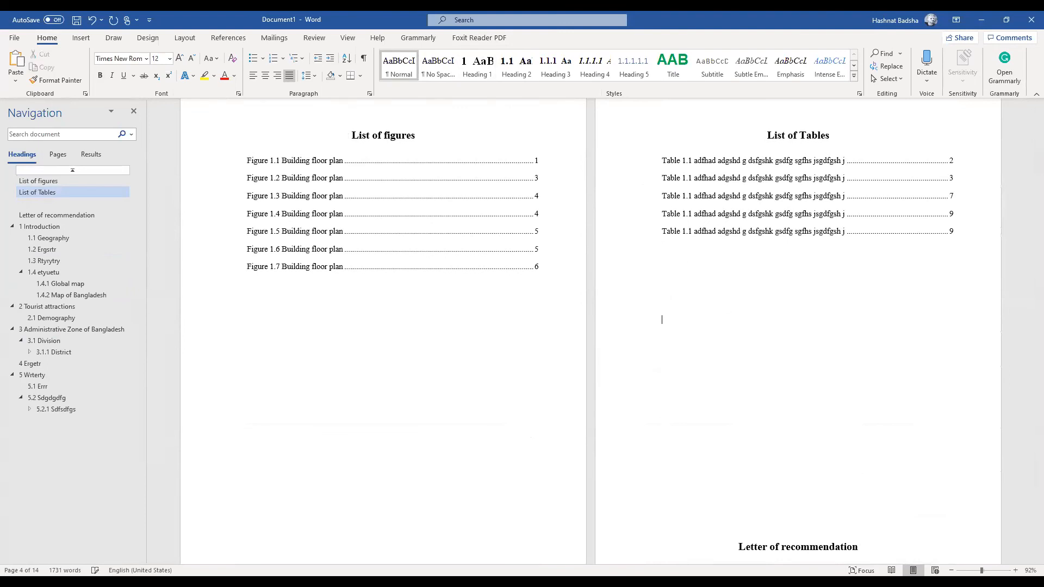
pyautogui.scroll(-1, 683, 250)
pyautogui.press('Return')
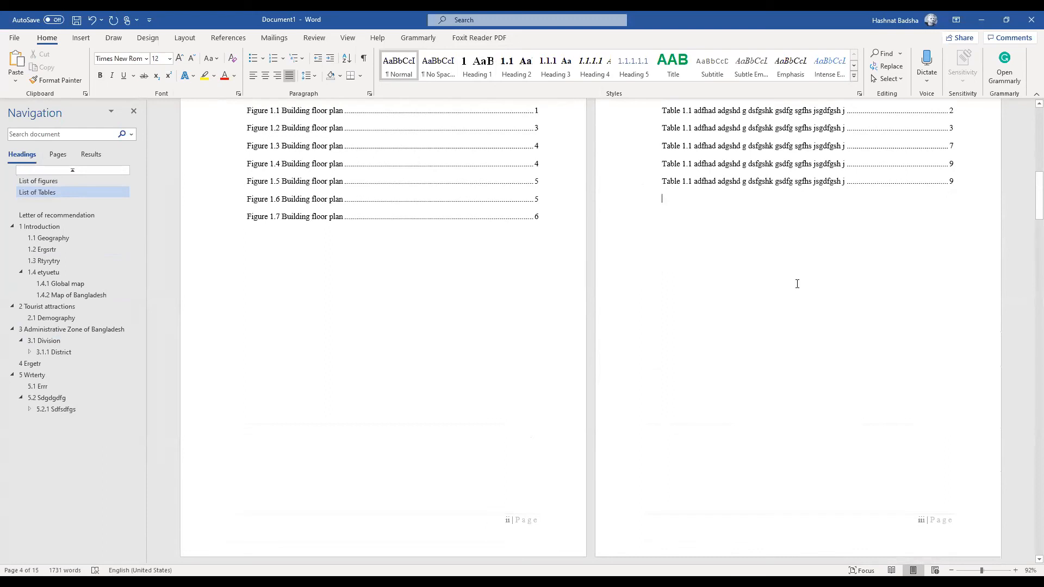
# Try applying the Normal style to all blank paragraphs from below the list of tables up to the Letter of recommendation heading
pyautogui.hotkey('shift', 'Down')
pyautogui.hotkey('shift', 'Down')
pyautogui.hotkey('shift', 'Down')
pyautogui.hotkey('shift', 'Down')
pyautogui.hotkey('shift', 'Down')
pyautogui.hotkey('shift', 'Down')
pyautogui.hotkey('shift', 'Down')
pyautogui.hotkey('shift', 'Down')
pyautogui.hotkey('shift', 'Down')
pyautogui.hotkey('shift', 'Down')
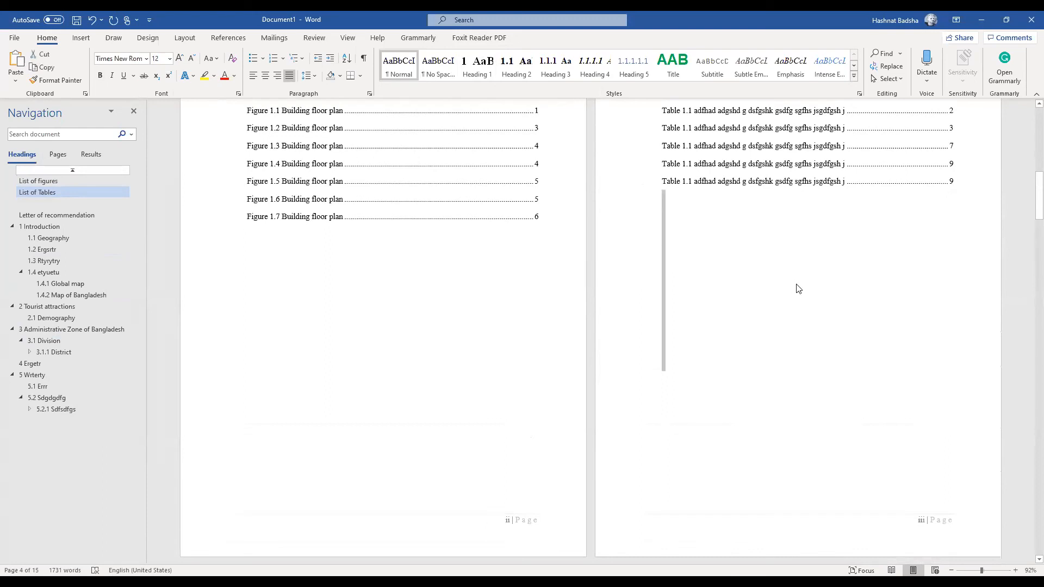
pyautogui.hotkey('shift', 'Down')
pyautogui.hotkey('shift', 'Down')
pyautogui.hotkey('shift', 'Down')
pyautogui.hotkey('shift', 'Down')
pyautogui.hotkey('shift', 'Down')
pyautogui.hotkey('shift', 'Down')
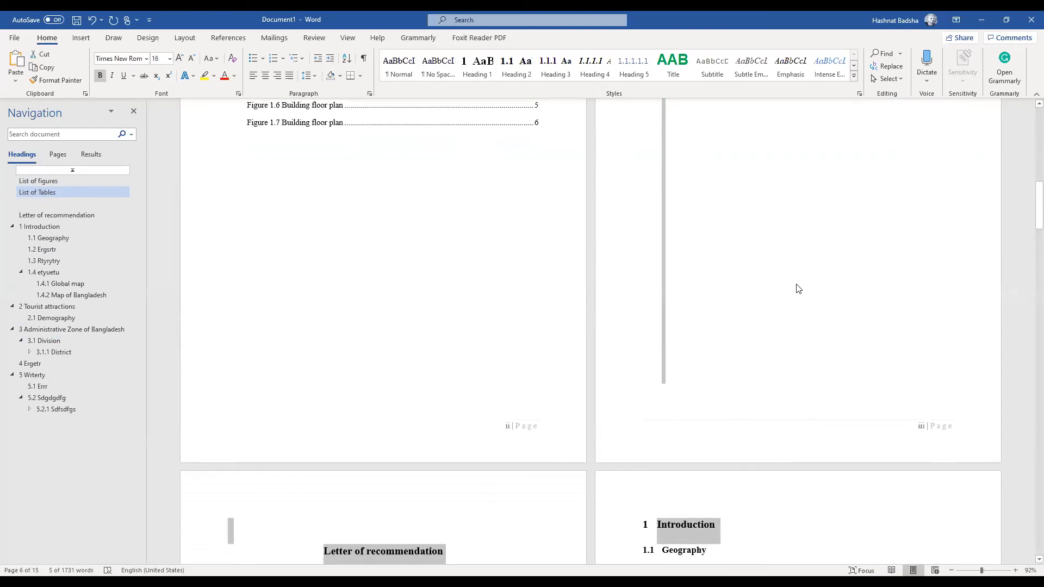
pyautogui.hotkey('shift', 'Up')
pyautogui.hotkey('shift', 'Up')
pyautogui.hotkey('shift', 'Down')
pyautogui.hotkey('shift', 'Down')
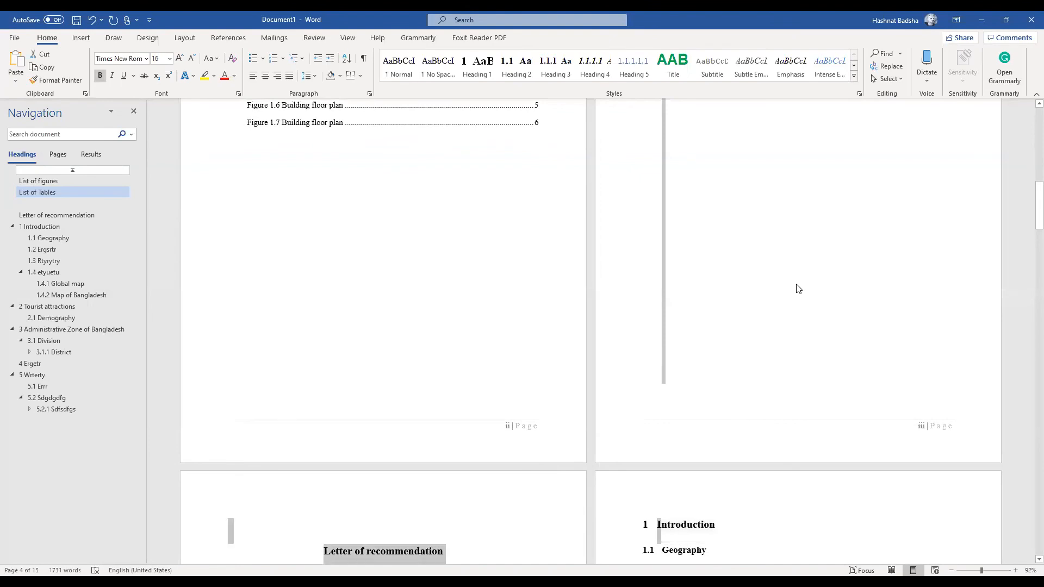
pyautogui.hotkey('shift', 'Up')
pyautogui.hotkey('shift', 'Left')
pyautogui.hotkey('shift', 'Left')
pyautogui.hotkey('shift', 'Left')
pyautogui.hotkey('shift', 'Left')
pyautogui.hotkey('shift', 'Left')
pyautogui.hotkey('shift', 'Left')
pyautogui.hotkey('shift', 'Left')
pyautogui.hotkey('shift', 'Left')
pyautogui.hotkey('shift', 'Left')
pyautogui.hotkey('shift', 'Left')
pyautogui.hotkey('shift', 'Left')
pyautogui.hotkey('shift', 'Left')
pyautogui.hotkey('shift', 'Left')
pyautogui.hotkey('shift', 'Left')
pyautogui.hotkey('shift', 'Left')
pyautogui.hotkey('shift', 'Left')
pyautogui.hotkey('shift', 'Left')
pyautogui.hotkey('shift', 'Left')
pyautogui.hotkey('shift', 'Left')
pyautogui.hotkey('shift', 'Left')
pyautogui.hotkey('shift', 'Left')
pyautogui.hotkey('shift', 'Left')
pyautogui.hotkey('shift', 'Left')
pyautogui.hotkey('shift', 'Left')
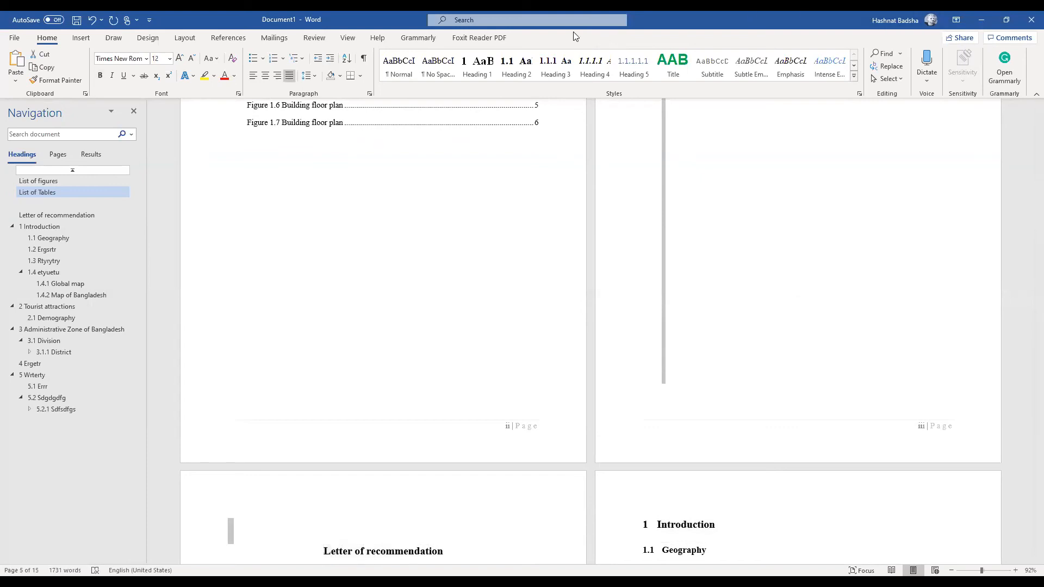
pyautogui.click(400, 64)
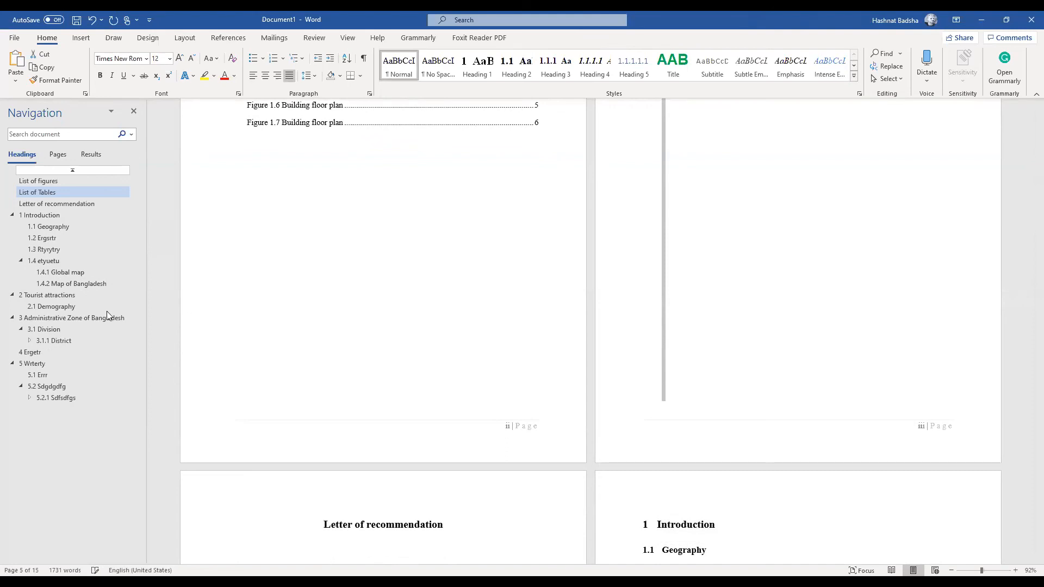
# Undo the last style change on the blank paragraphs below the list of tables
pyautogui.click(700, 207)
pyautogui.scroll(2, 701, 206)
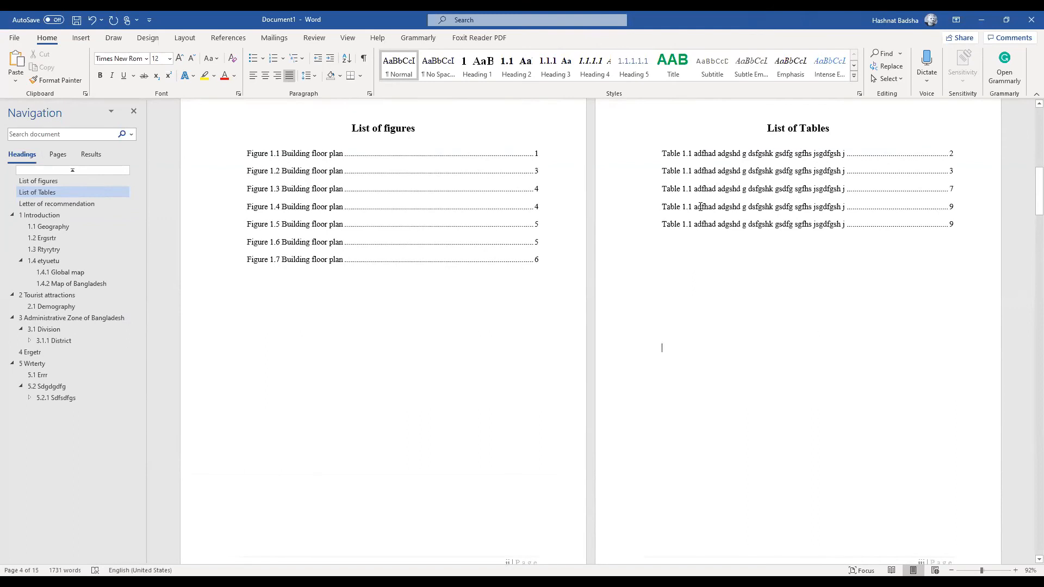
pyautogui.scroll(-3, 701, 207)
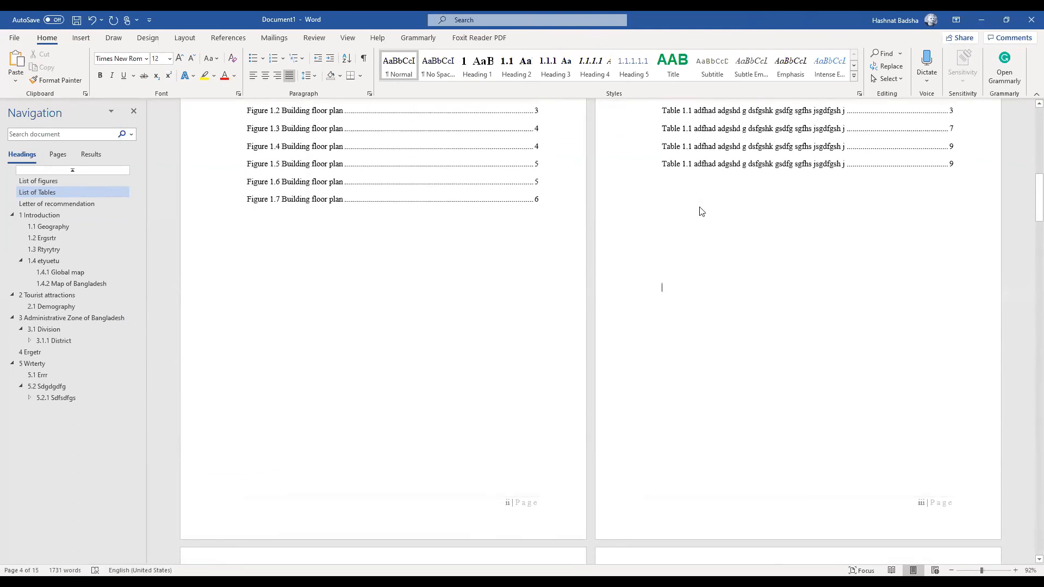
pyautogui.hotkey('ctrl', 'z')
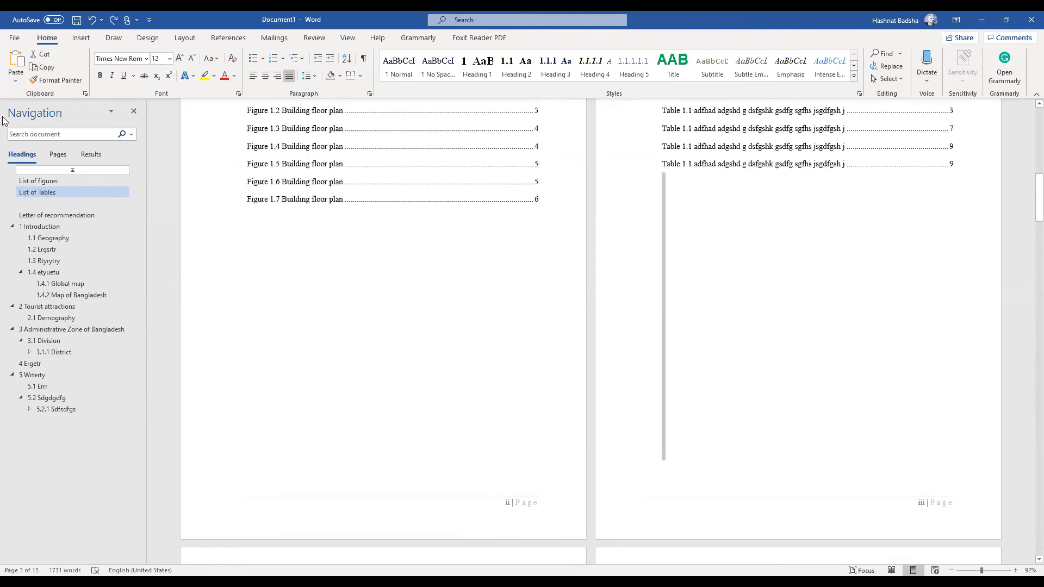
# Go to the empty heading listed after List of Tables in the document outline and delete that paragraph
pyautogui.click(44, 182)
pyautogui.click(49, 194)
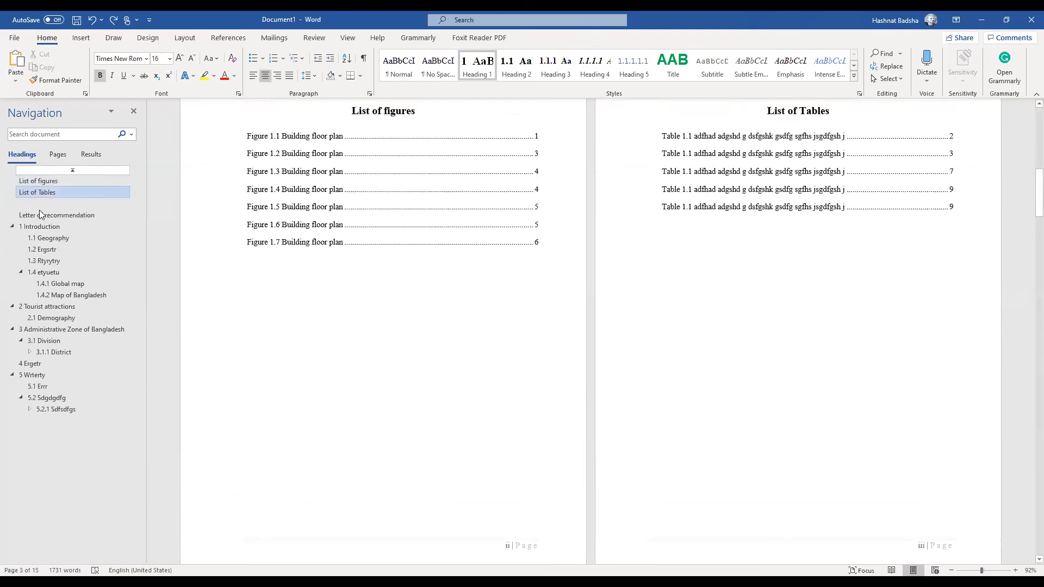
pyautogui.click(45, 203)
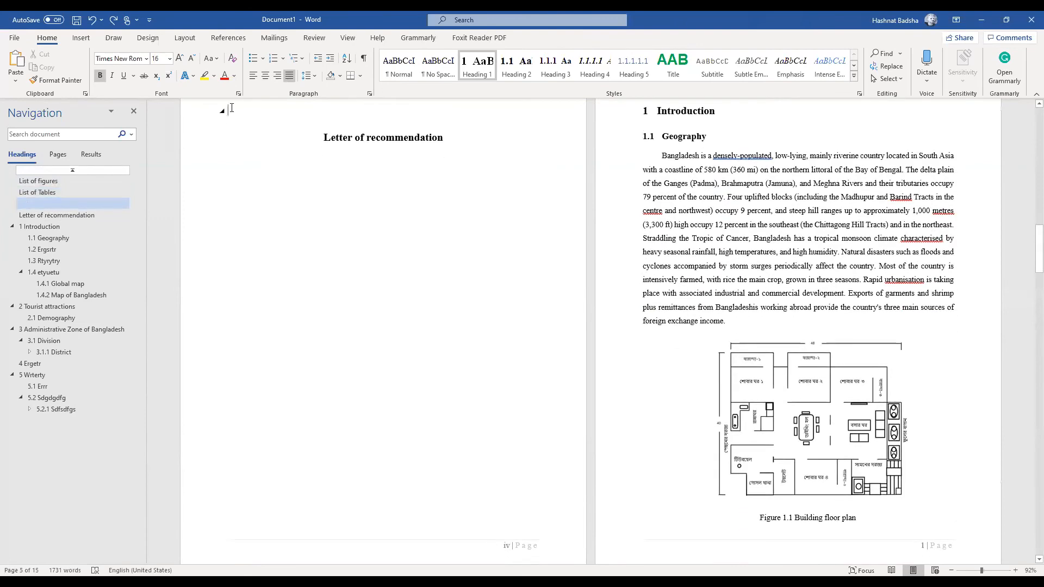
pyautogui.scroll(4, 303, 194)
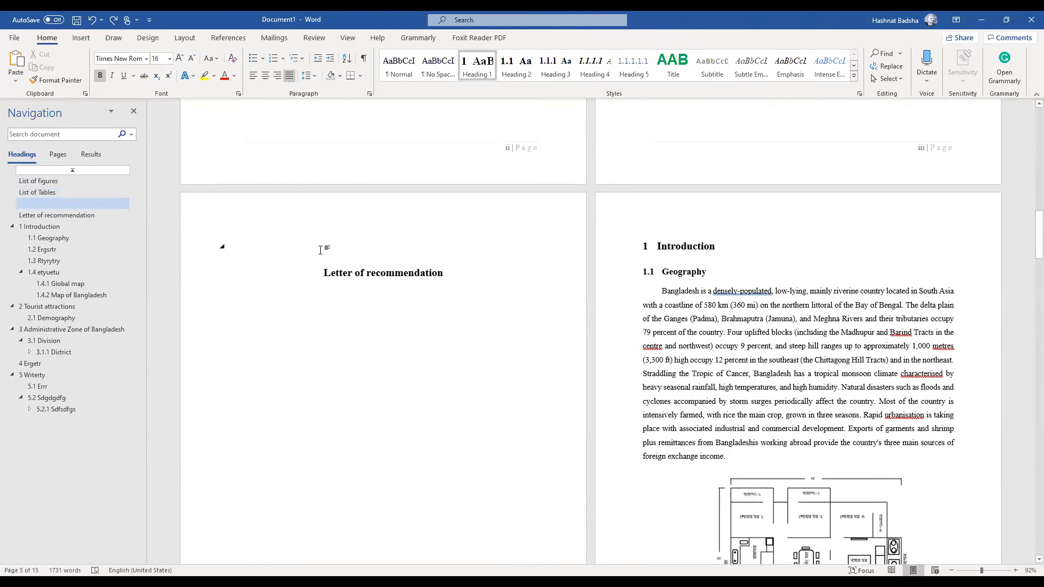
pyautogui.press('Delete')
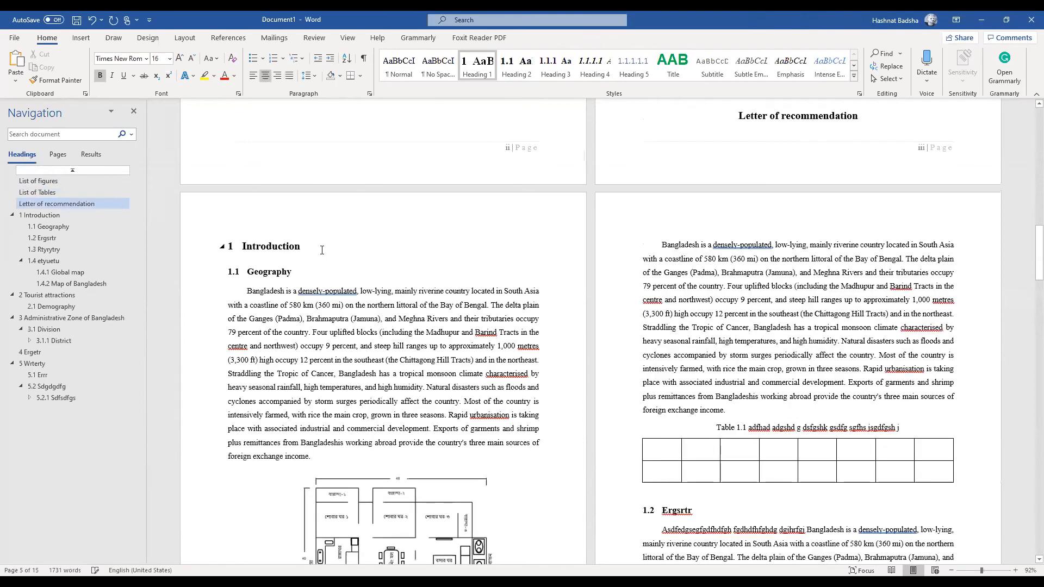
# Insert one blank paragraph before the Letter of recommendation heading so that it starts on the page after the list of tables
pyautogui.scroll(3, 322, 250)
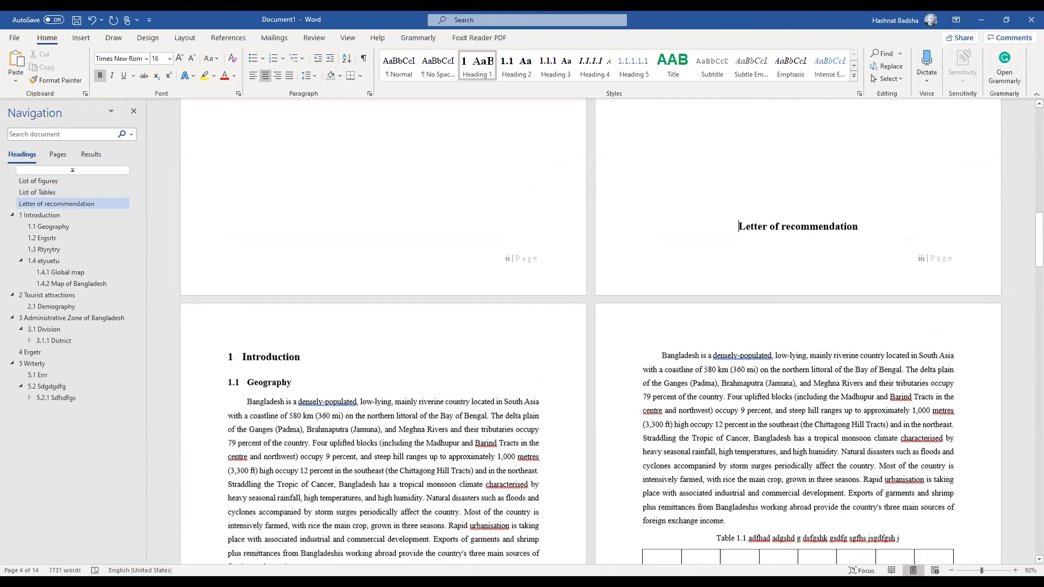
pyautogui.press('Return')
pyautogui.scroll(-1, 612, 400)
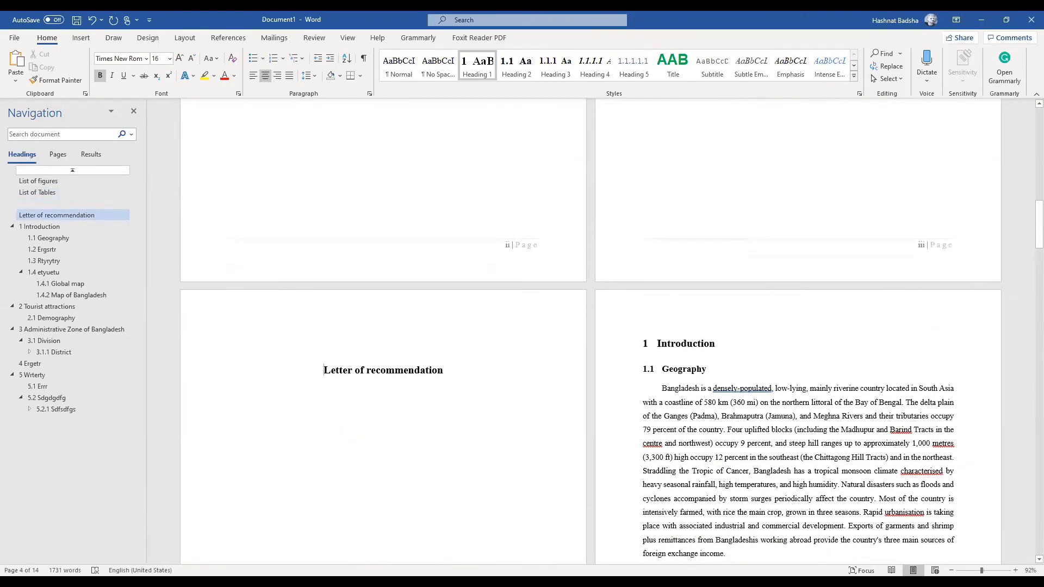
pyautogui.press('BackSpace')
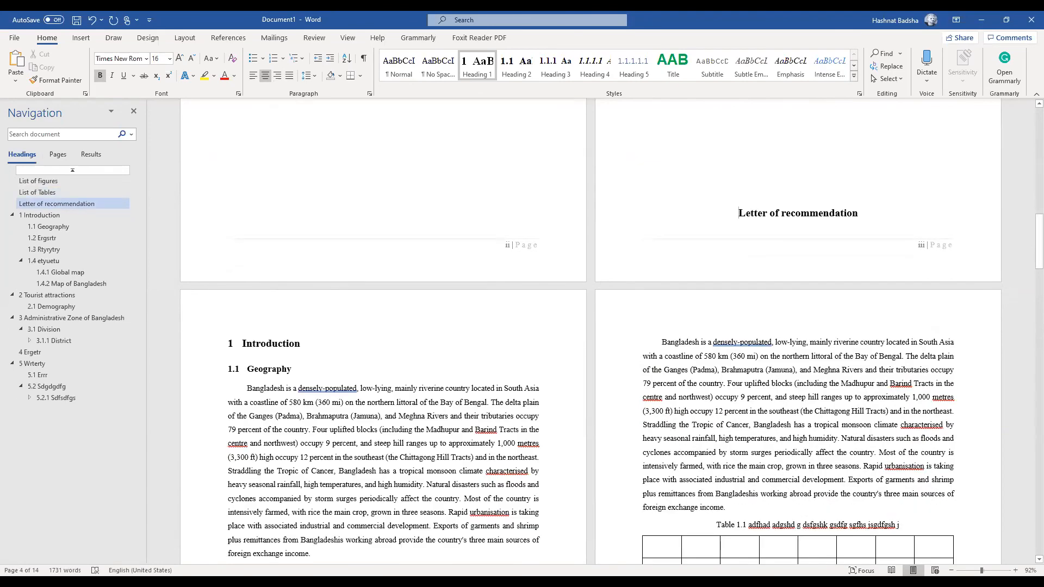
pyautogui.press('Return')
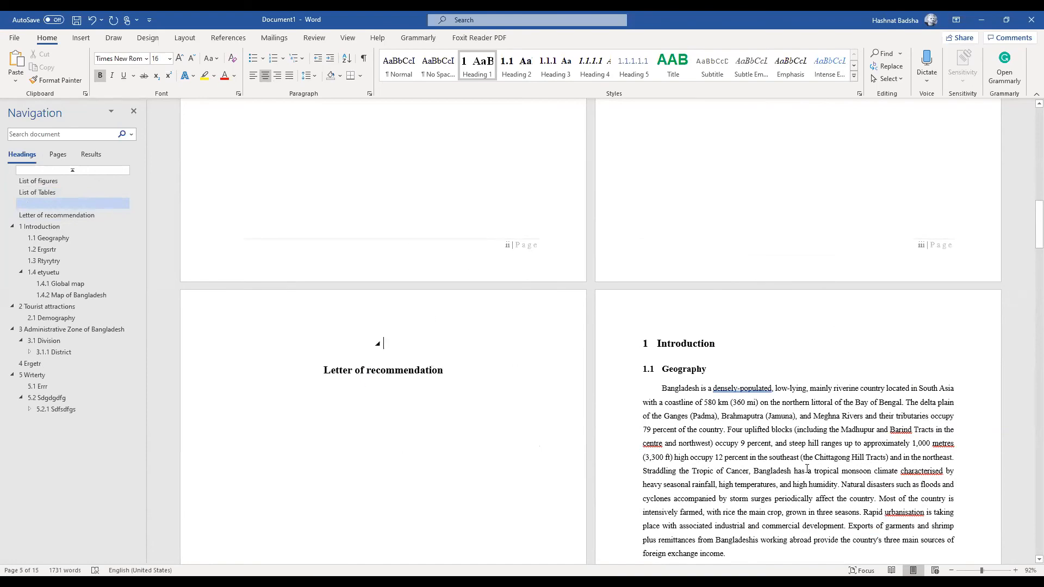
# Set the document zoom to page width
pyautogui.scroll(-3, 814, 463)
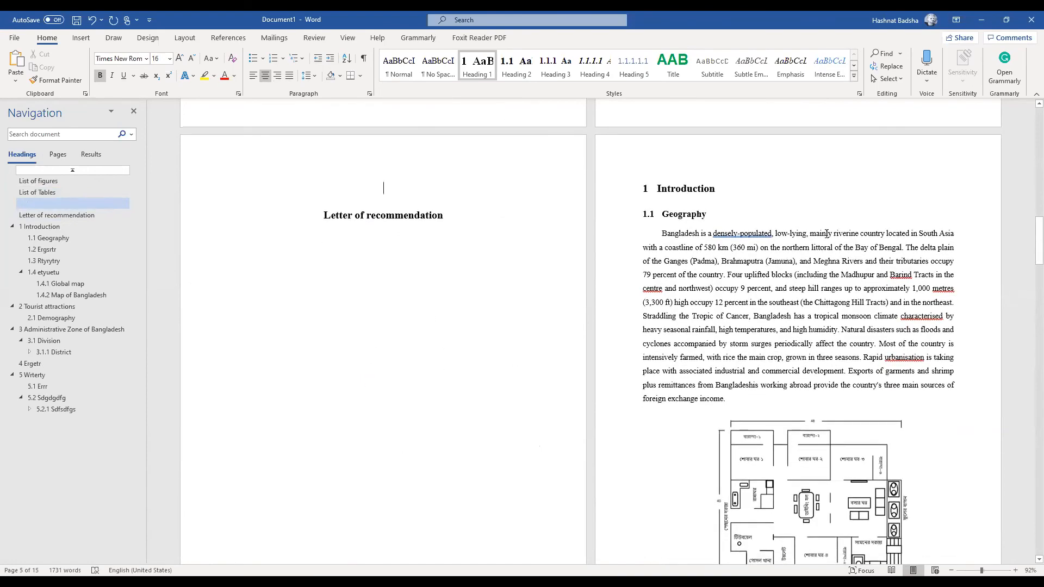
pyautogui.click(347, 38)
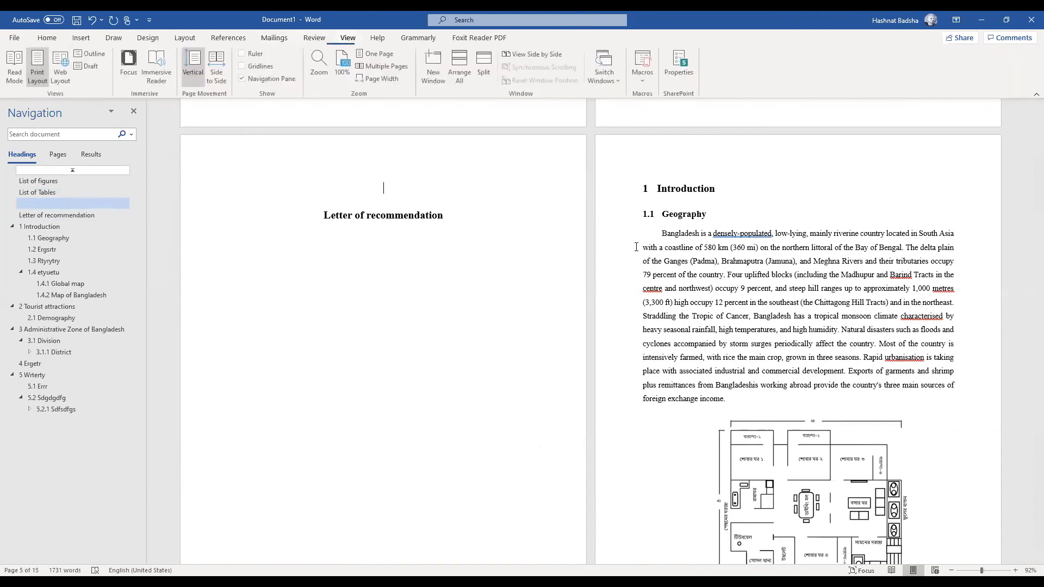
pyautogui.click(379, 79)
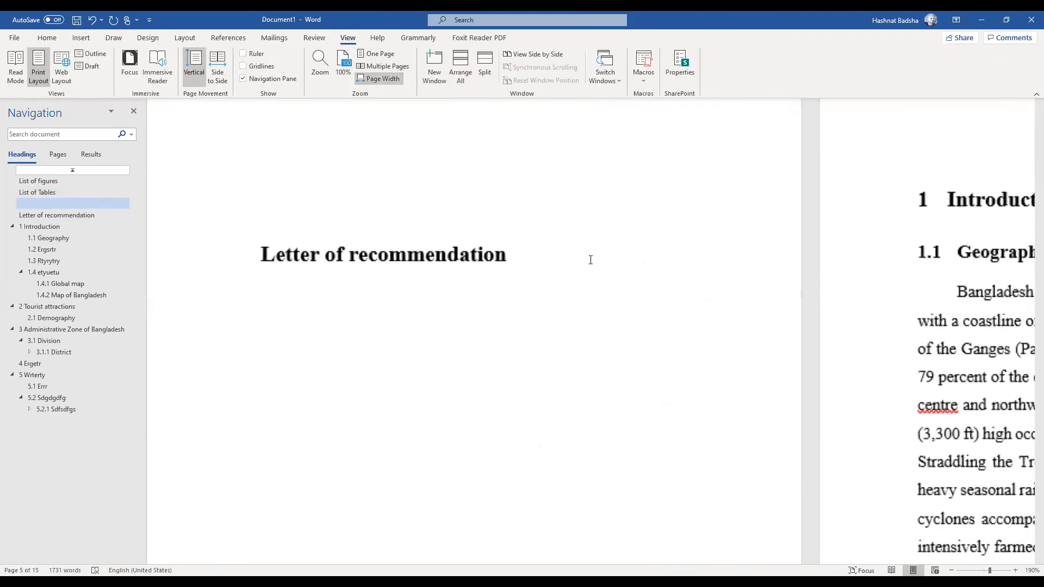
# Add an extra space before "northern", "of", "Bay" and "delta" in the second line of the Geography paragraph
pyautogui.scroll(-15, 591, 260)
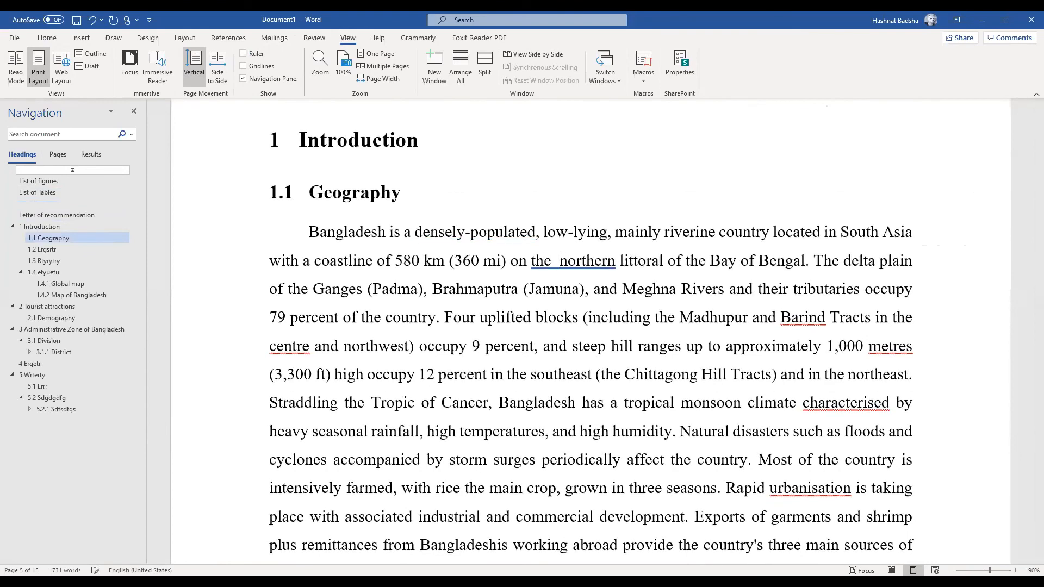
pyautogui.click(671, 261)
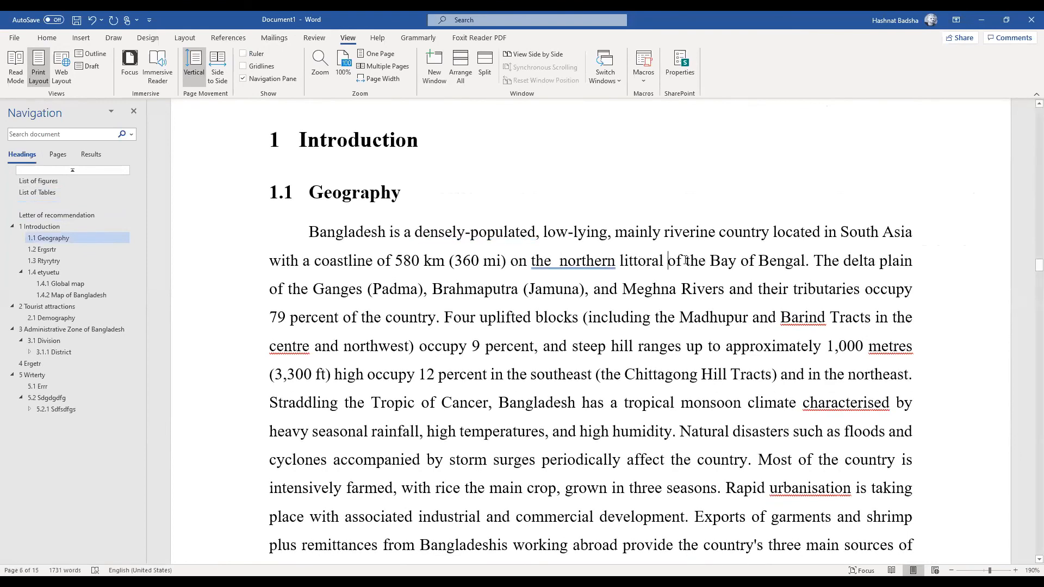
pyautogui.click(712, 263)
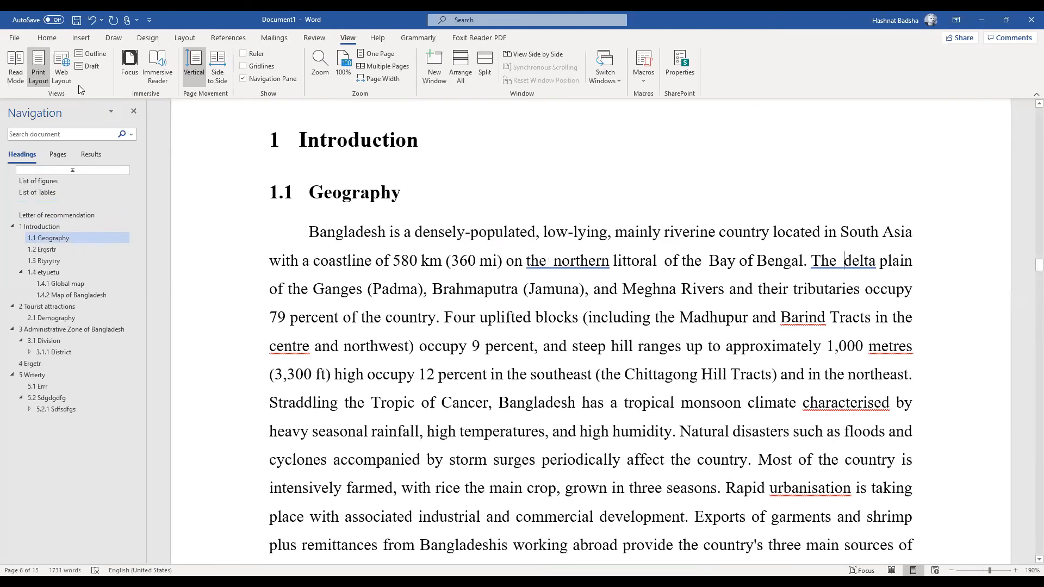
# Show the formatting marks and view the blank paragraphs below the entries on the List of Tables page
pyautogui.click(47, 38)
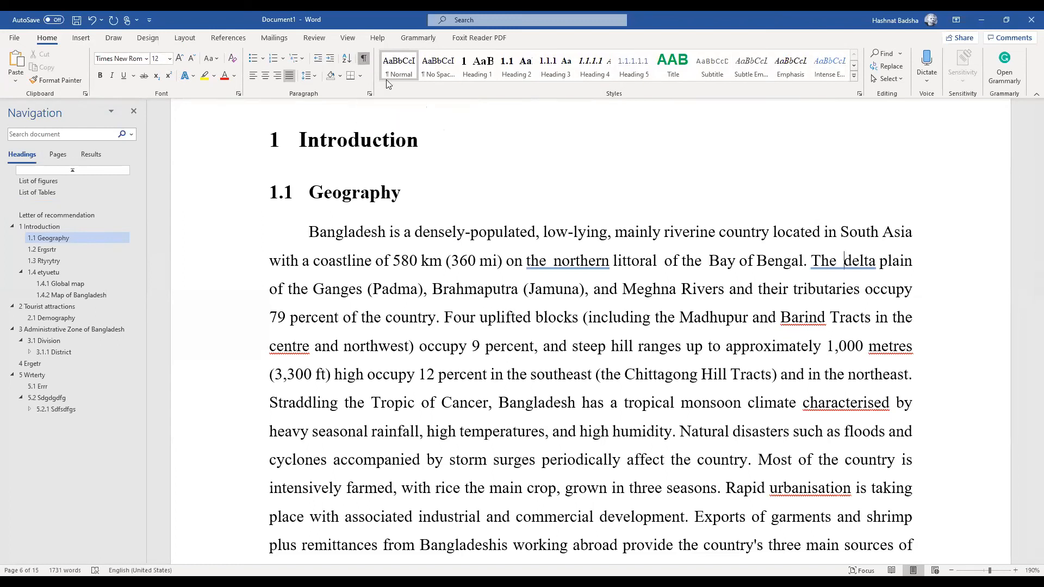
pyautogui.click(366, 60)
pyautogui.scroll(2, 494, 240)
pyautogui.scroll(15, 494, 240)
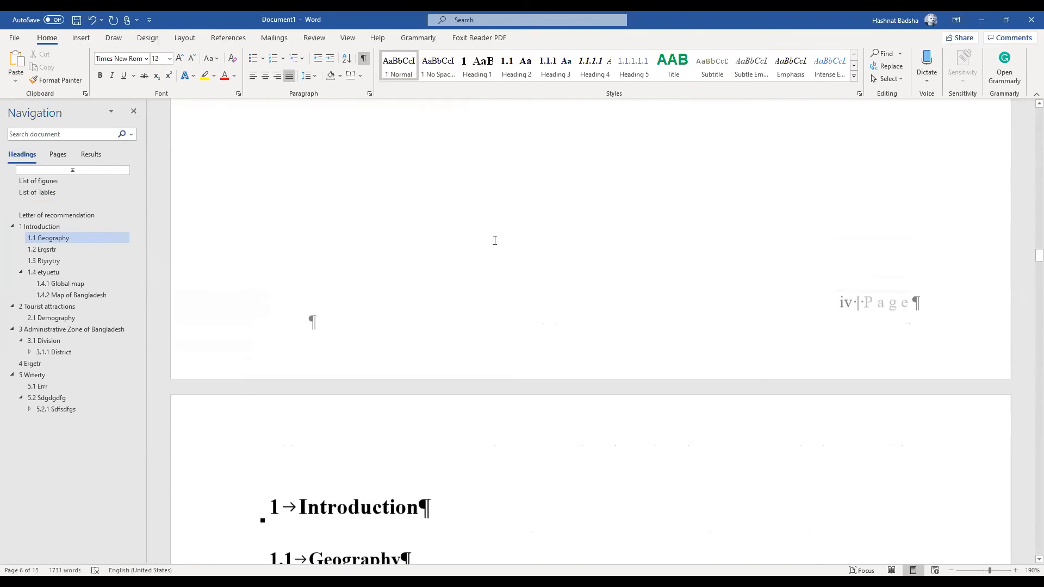
pyautogui.scroll(6, 495, 240)
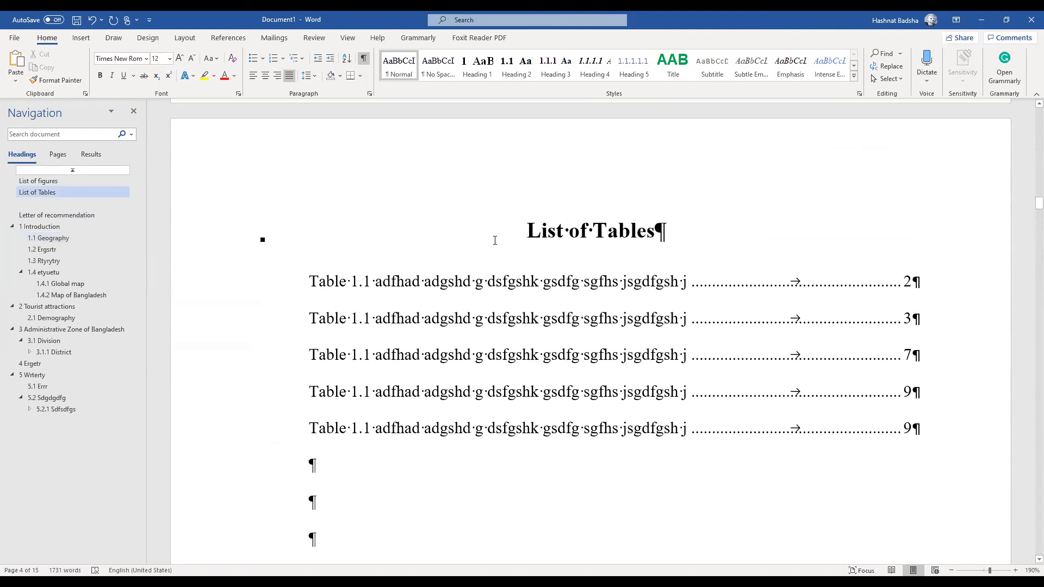
pyautogui.scroll(-2, 495, 240)
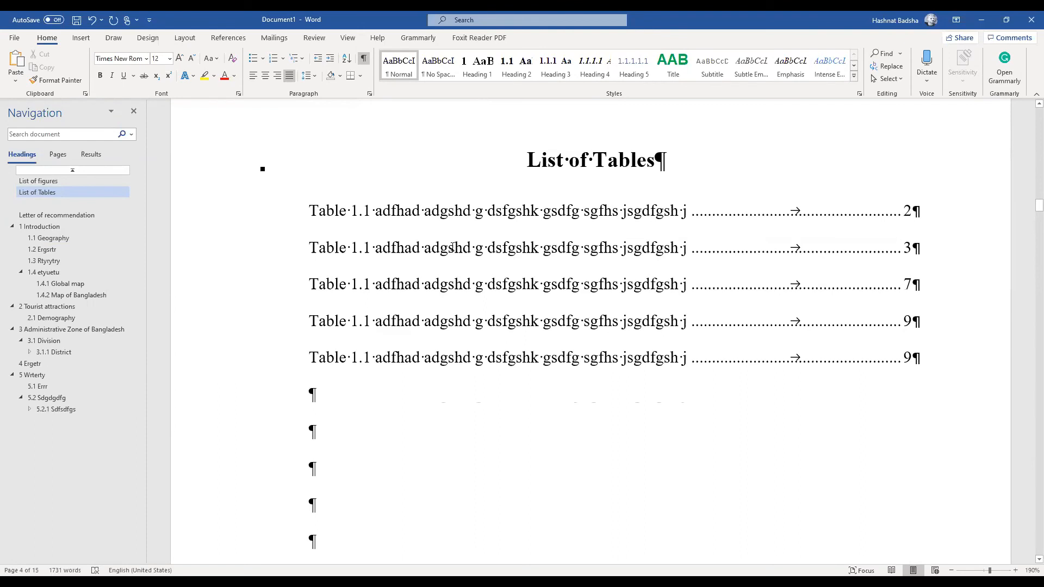
# Hide the formatting marks and show them again to compare the space below the list of tables
pyautogui.click(364, 60)
pyautogui.click(365, 59)
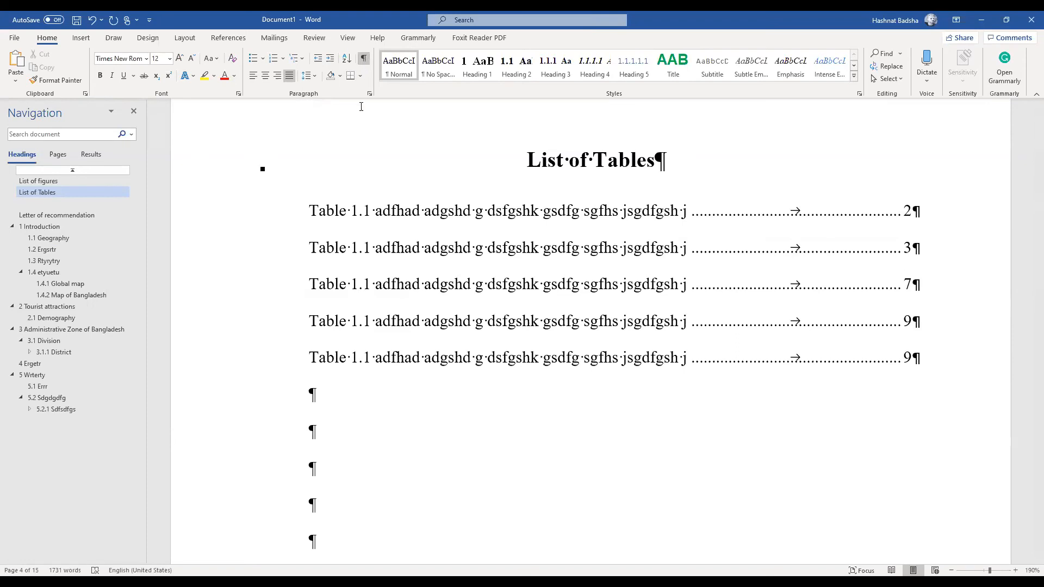
pyautogui.click(364, 62)
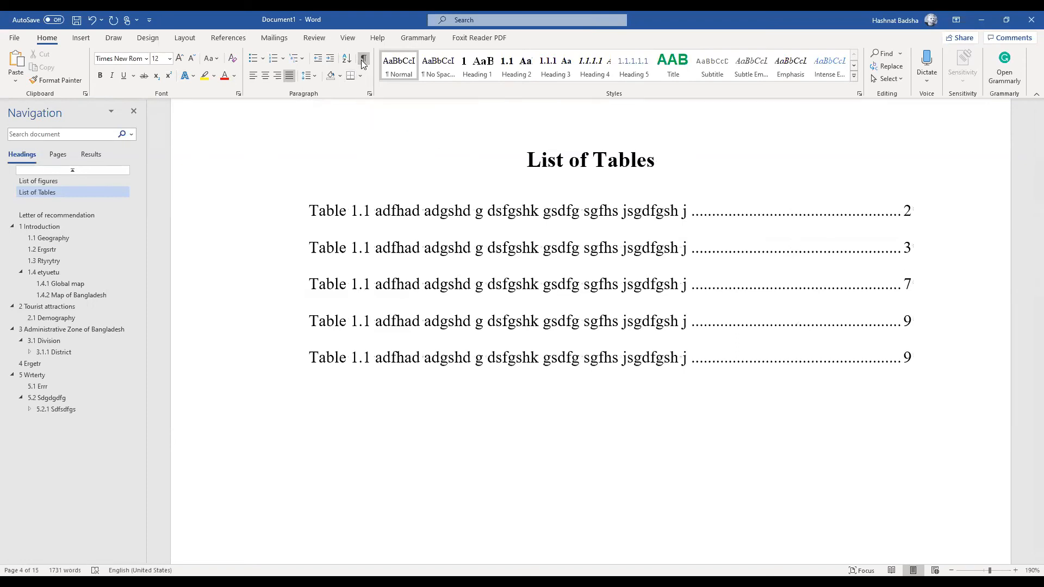
pyautogui.click(363, 60)
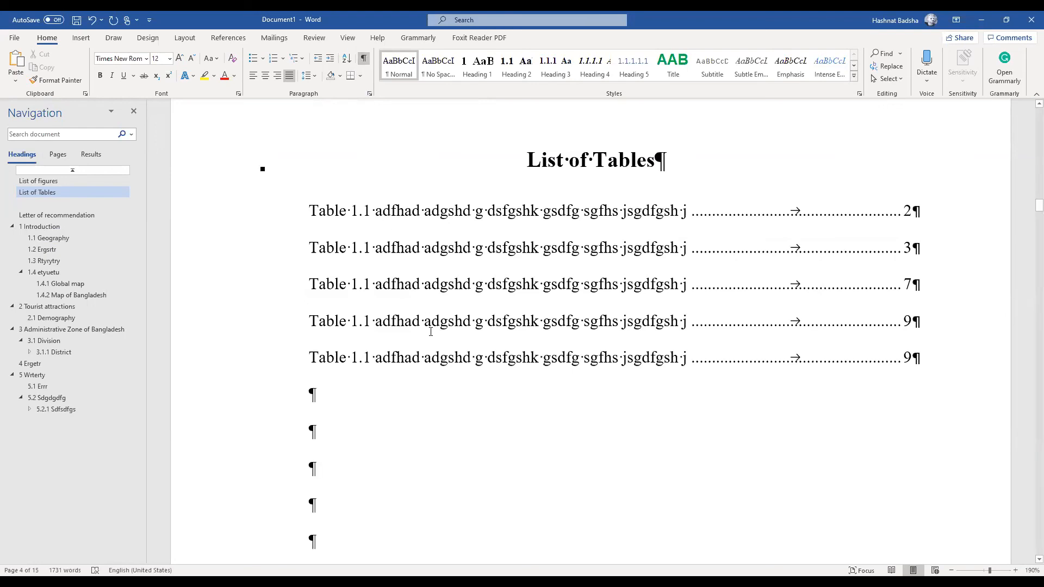
# Apply the Normal style to the blank heading paragraph directly above the Letter of recommendation heading
pyautogui.scroll(-3, 339, 188)
pyautogui.scroll(-8, 404, 433)
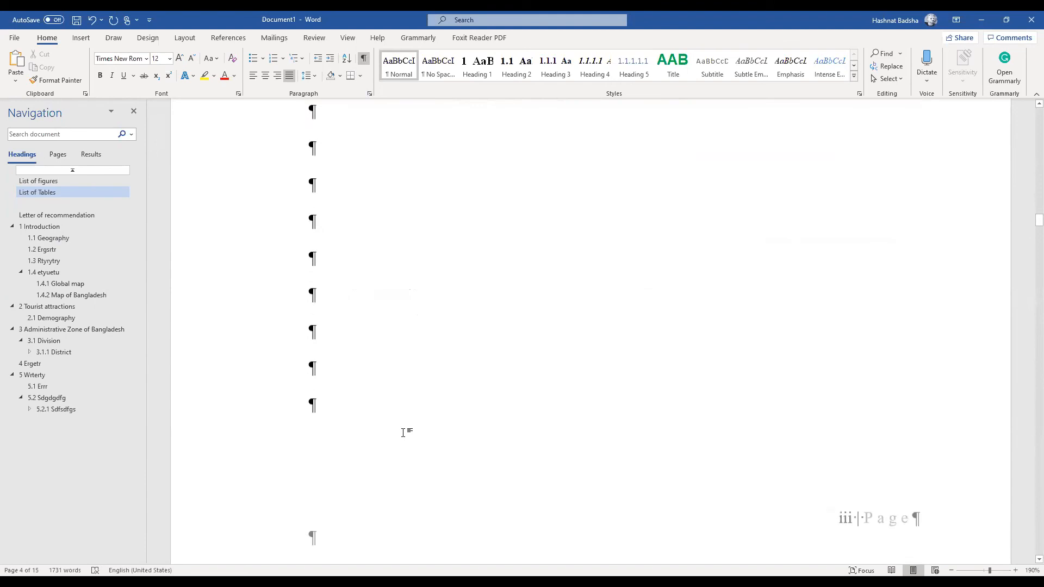
pyautogui.scroll(1, 530, 325)
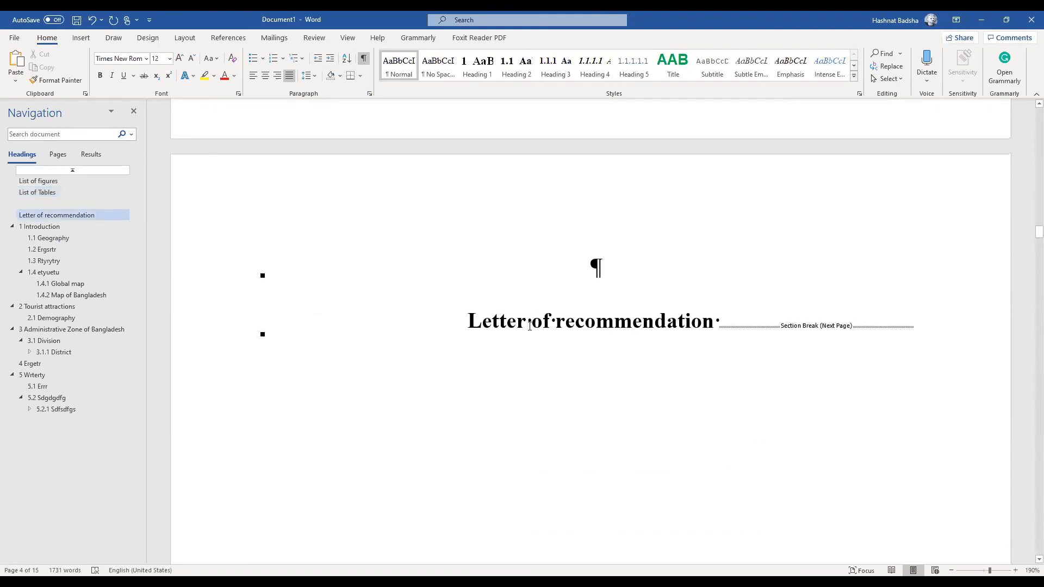
pyautogui.click(584, 266)
pyautogui.hotkey('ctrl', 'alt', '1')
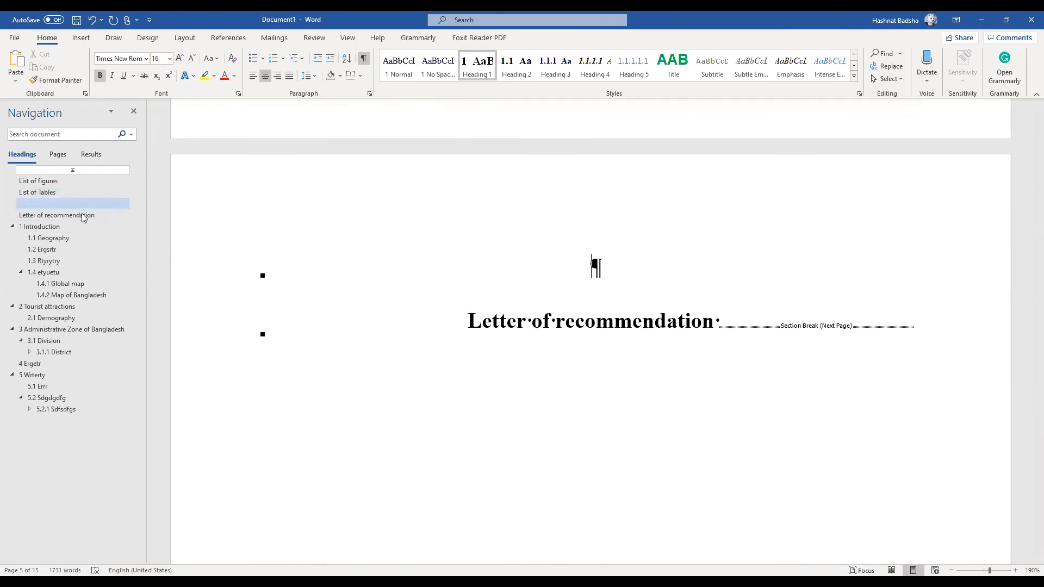
pyautogui.click(392, 67)
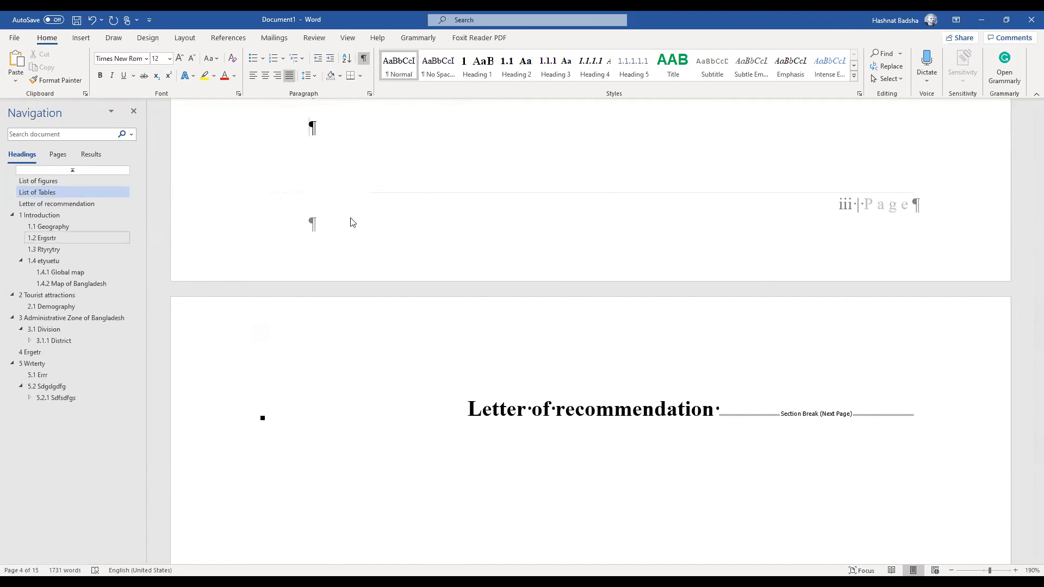
pyautogui.scroll(12, 495, 235)
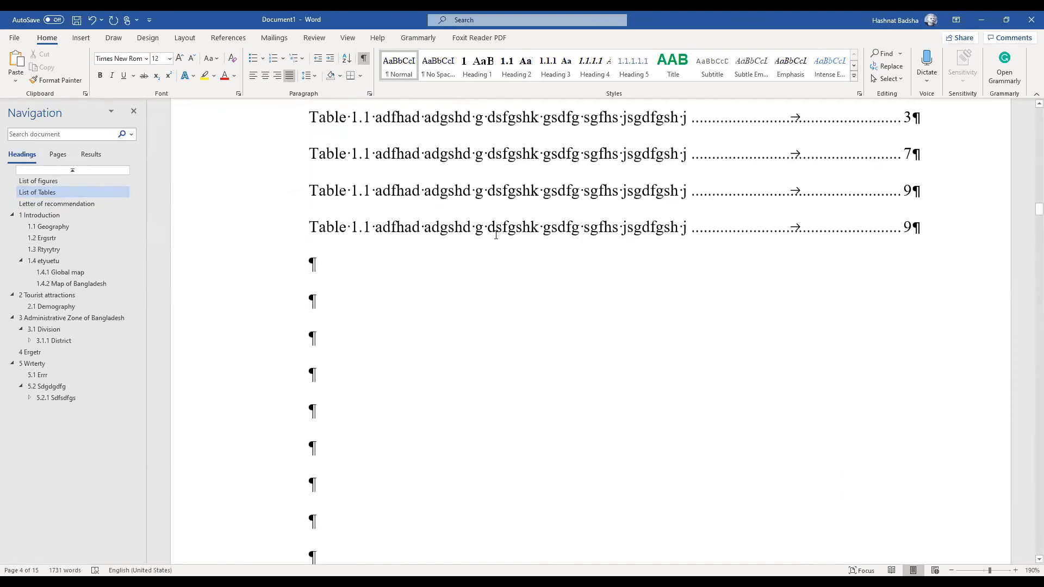
pyautogui.scroll(-10, 496, 235)
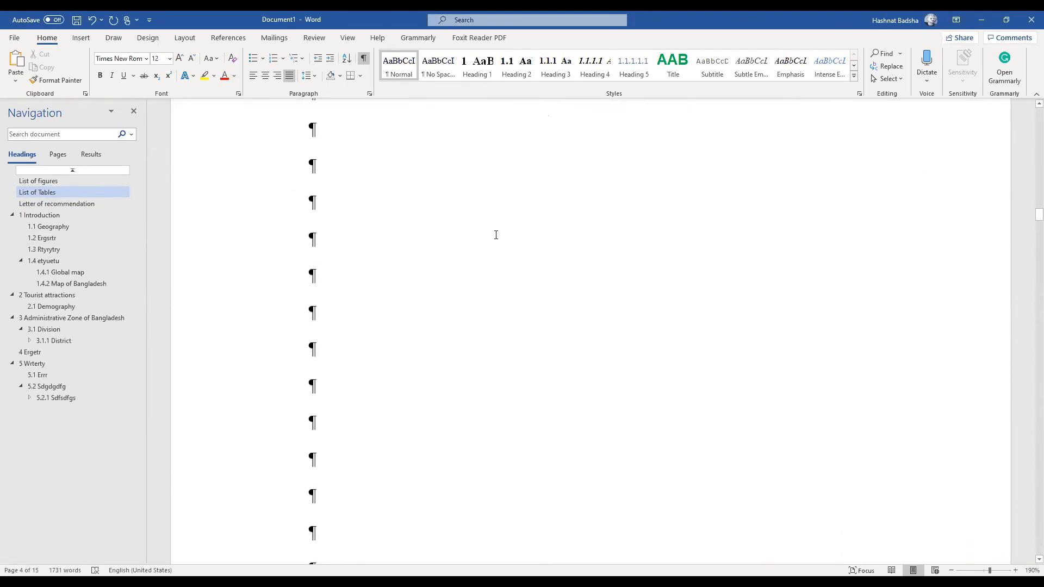
pyautogui.scroll(-4, 496, 235)
pyautogui.scroll(-3, 389, 311)
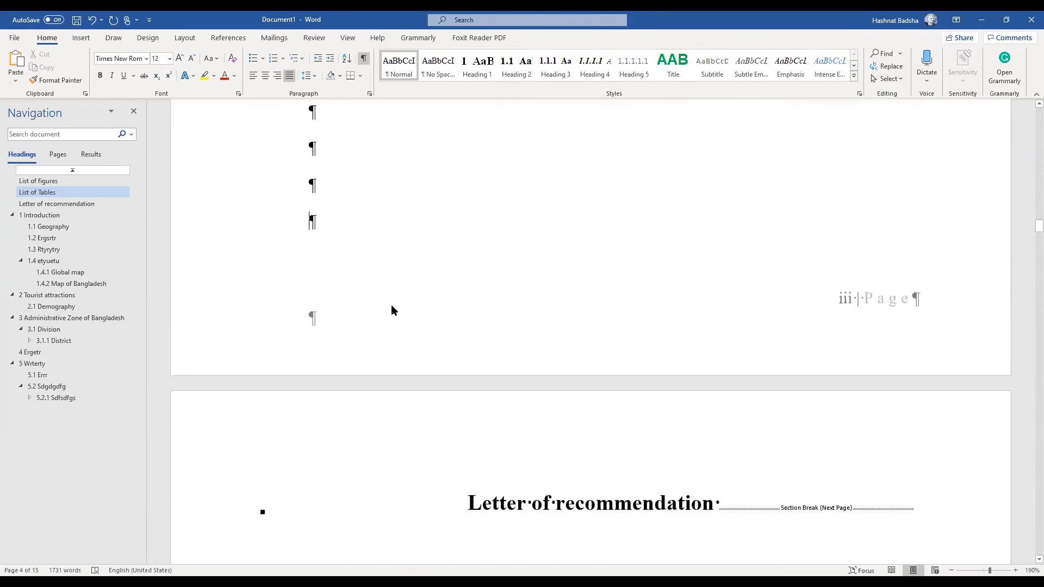
pyautogui.click(521, 508)
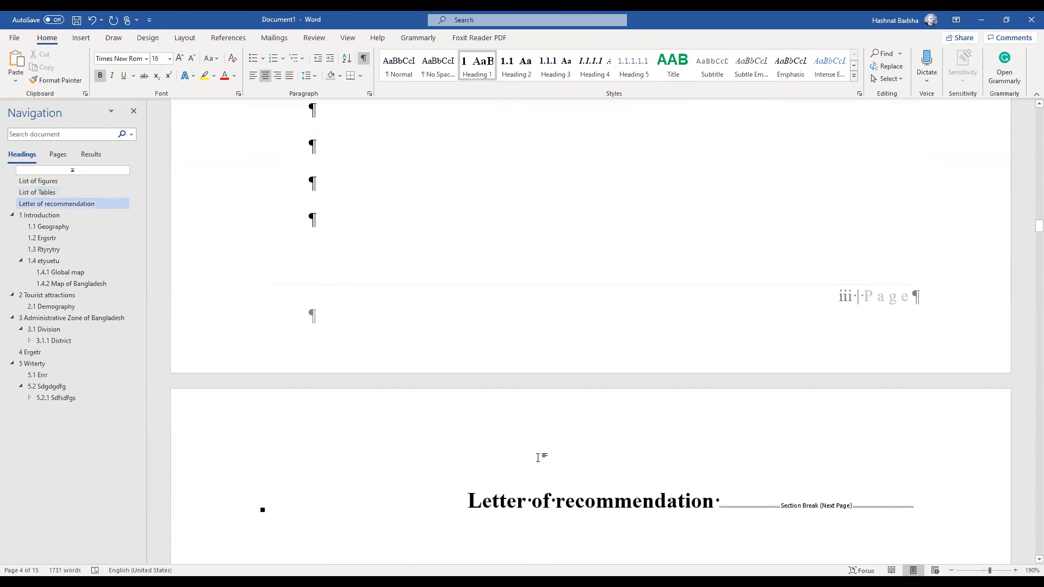
# Delete the extra spaces before "delta", "northern", "of" and "Bay" in the first Geography paragraph
pyautogui.scroll(-7, 540, 456)
pyautogui.scroll(-10, 537, 458)
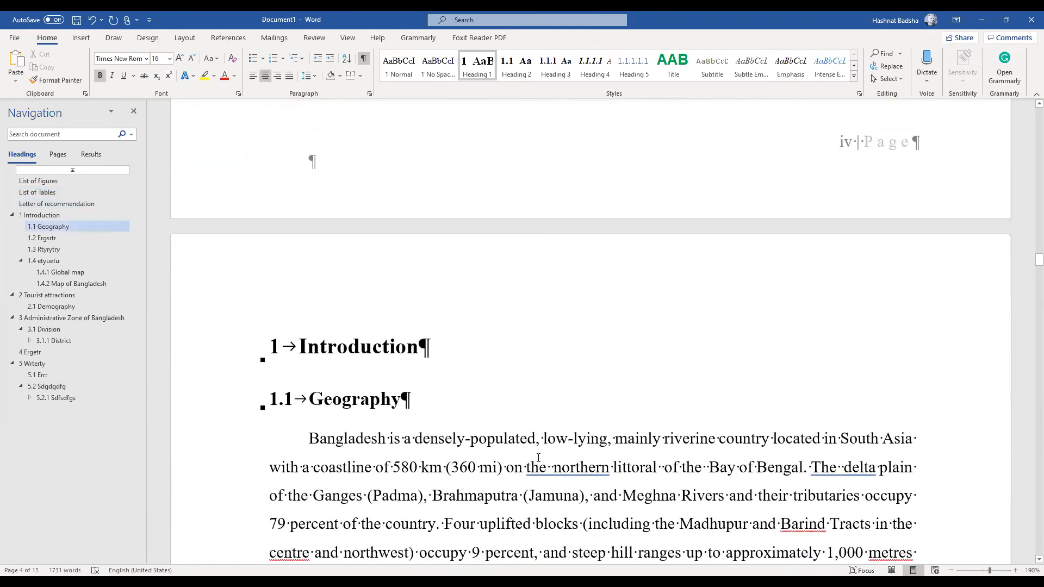
pyautogui.scroll(-3, 538, 458)
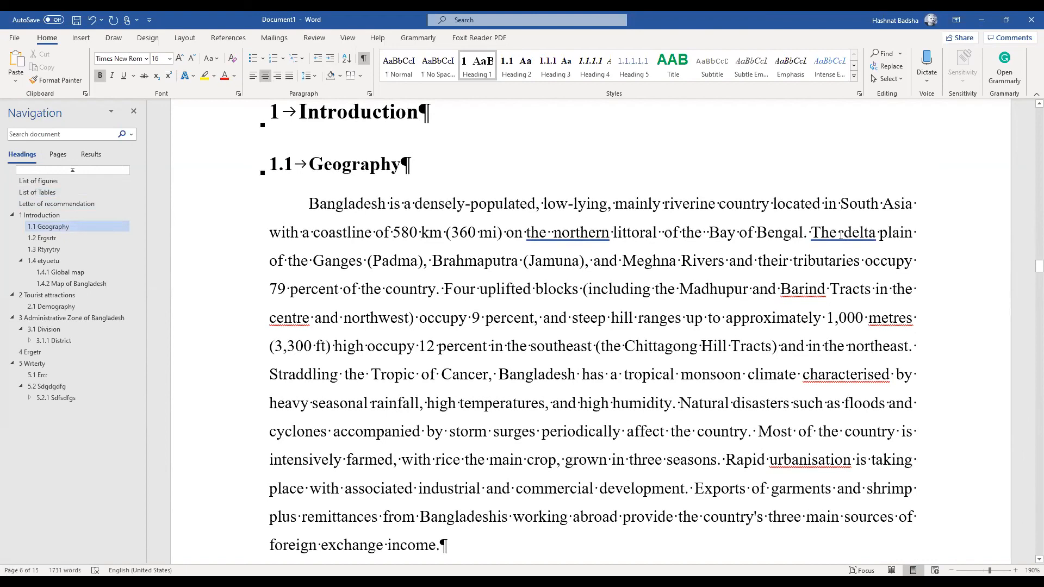
pyautogui.press('Delete')
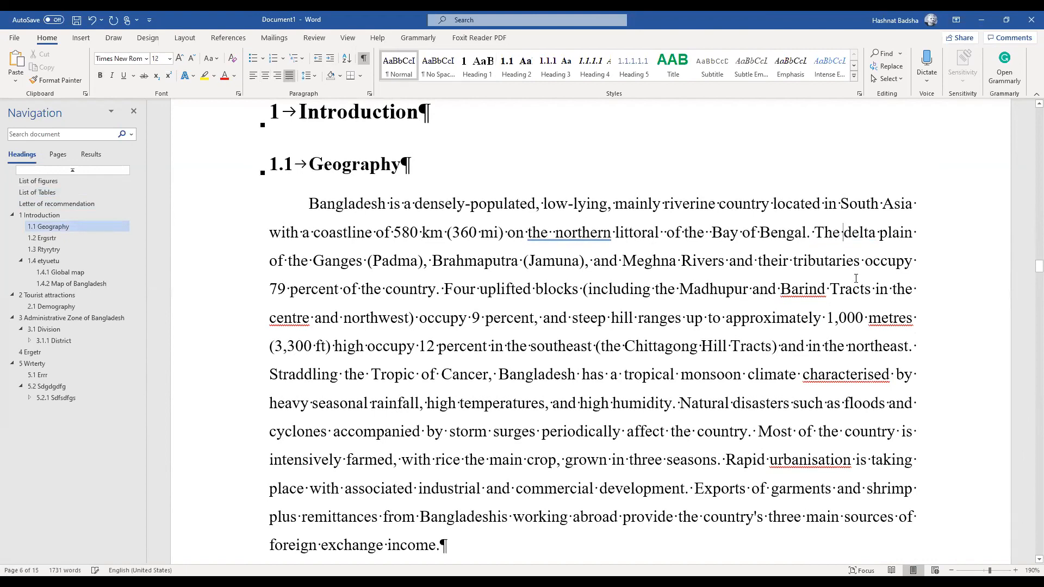
pyautogui.click(553, 238)
pyautogui.press('Delete')
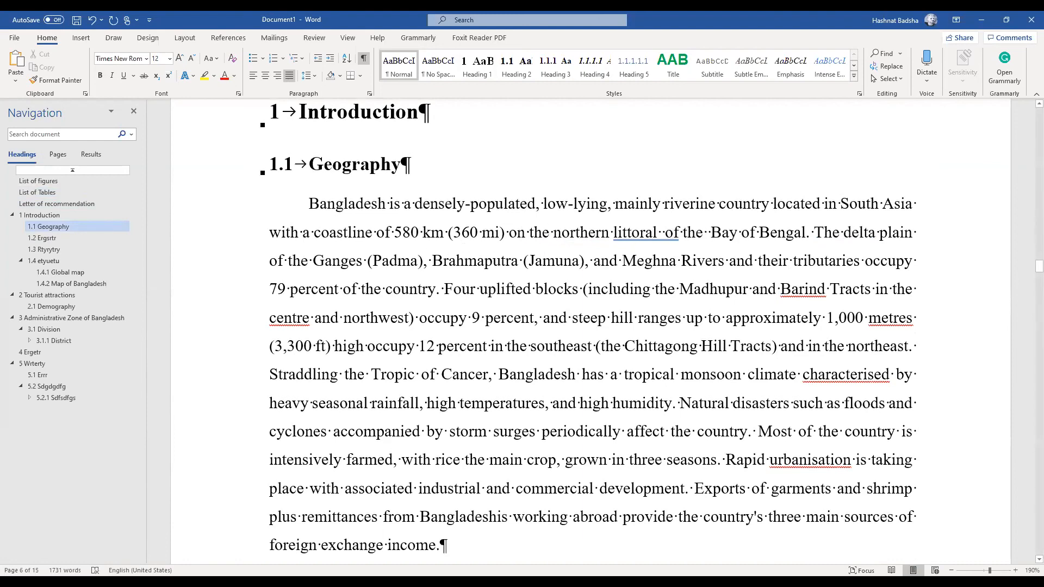
pyautogui.click(665, 234)
pyautogui.press('Delete')
pyautogui.click(702, 234)
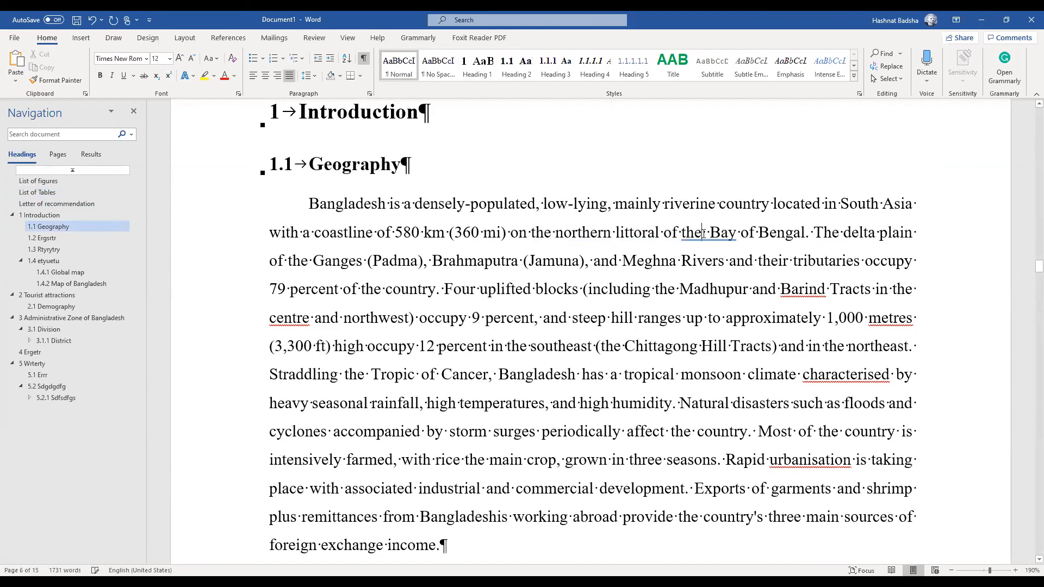
pyautogui.press('Delete')
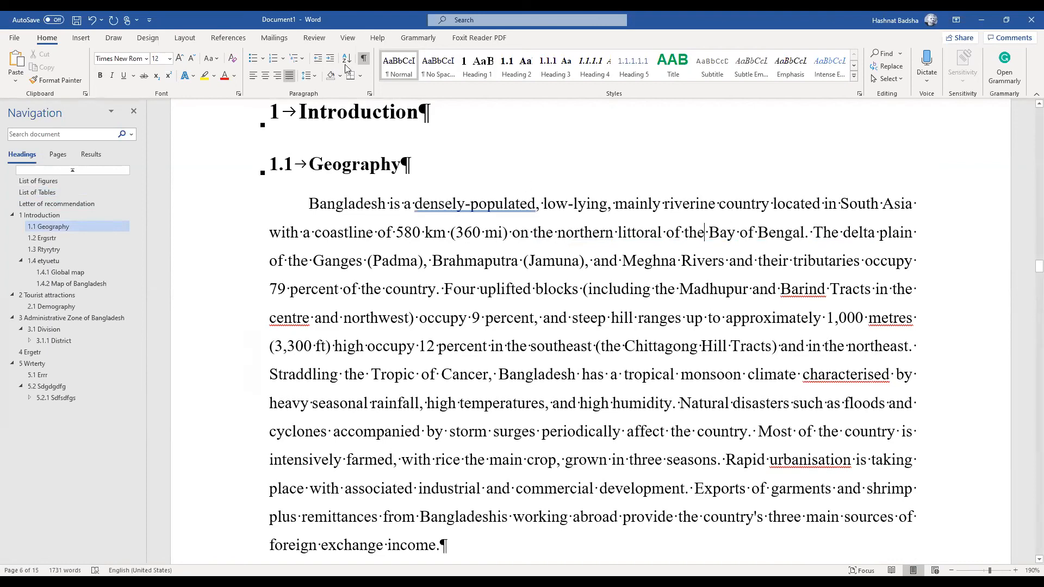
# Check the remaining Geography text down to the first table, and hide the formatting marks
pyautogui.scroll(-2, 424, 252)
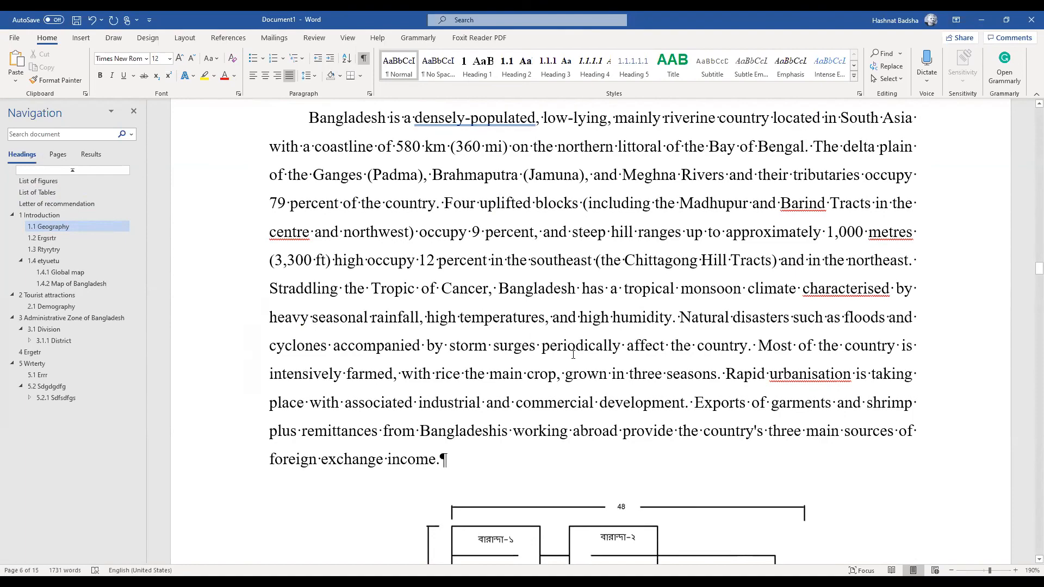
pyautogui.scroll(-5, 574, 355)
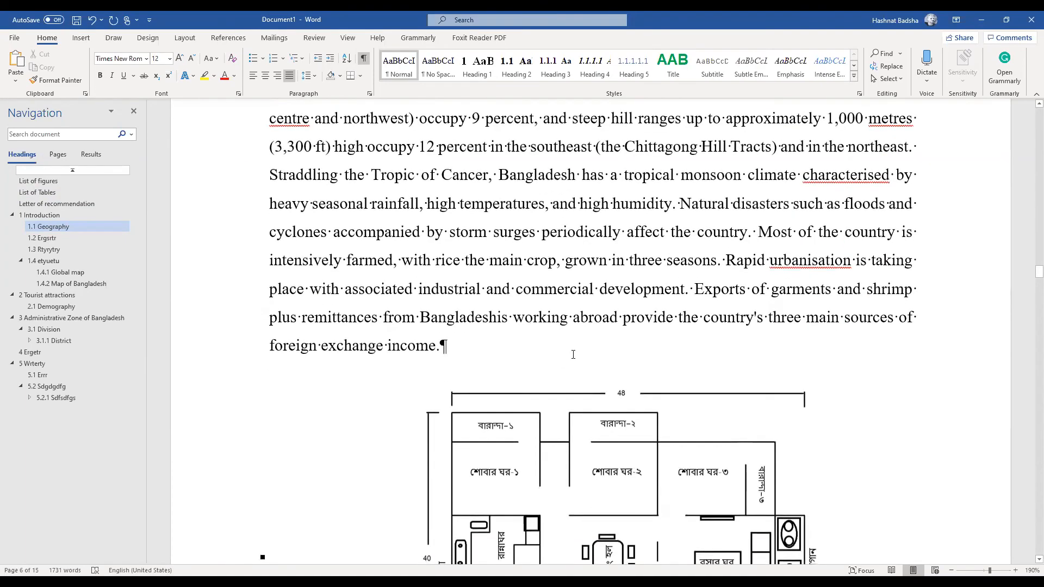
pyautogui.scroll(-2, 573, 354)
pyautogui.scroll(-12, 573, 355)
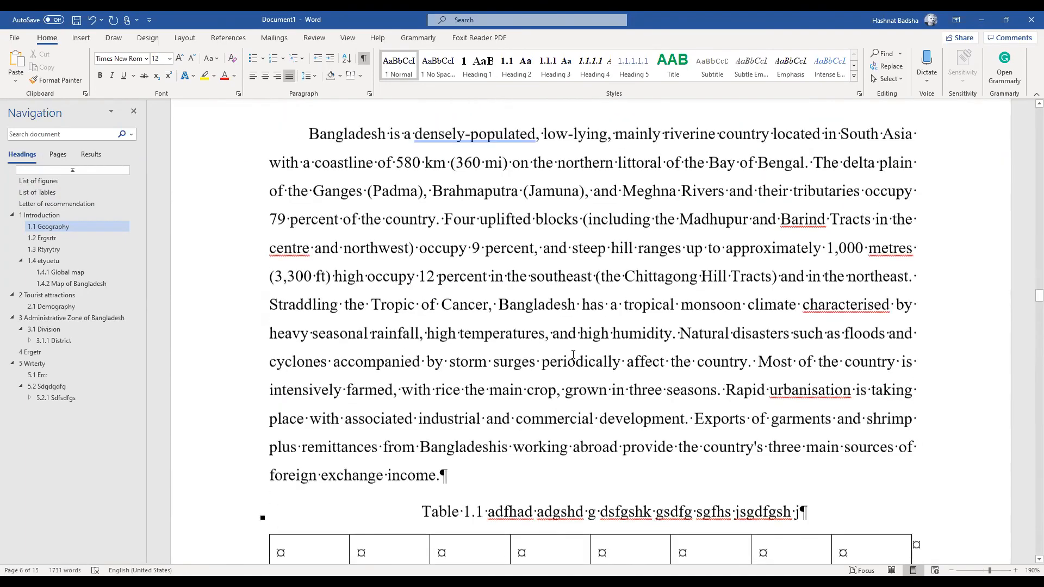
pyautogui.scroll(-1, 591, 366)
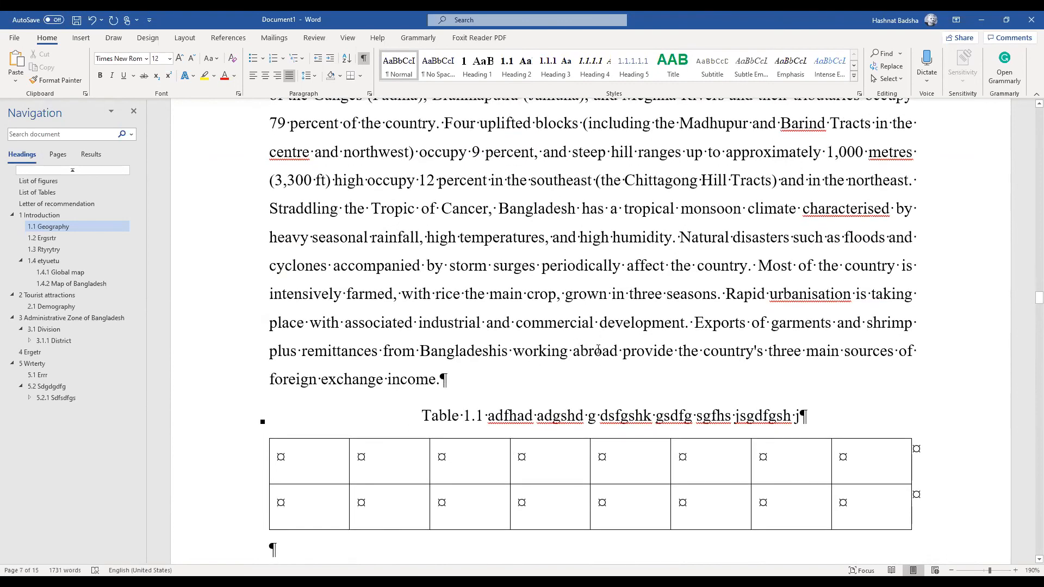
pyautogui.click(364, 58)
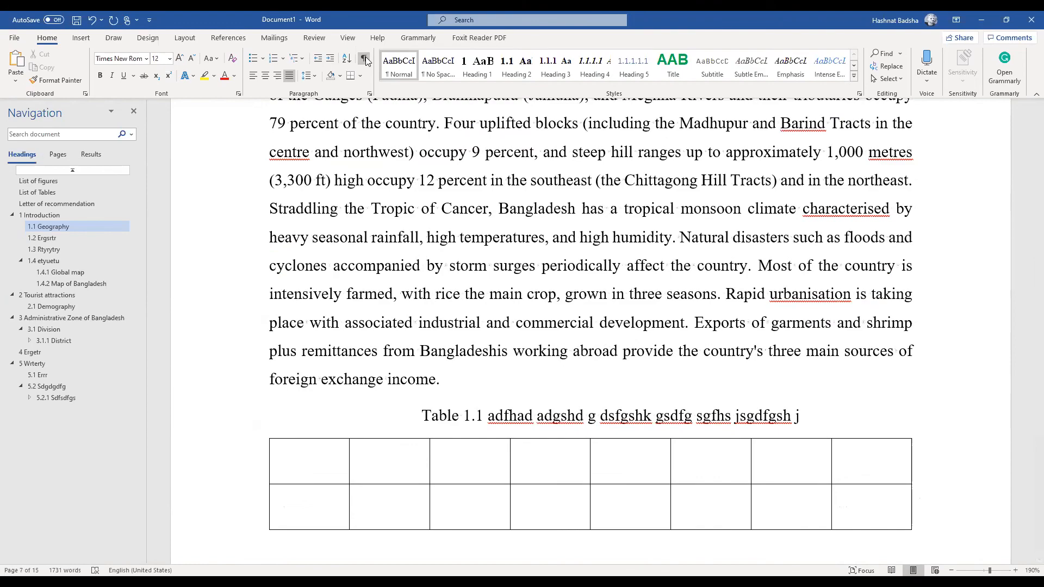
# Go to the Introduction chapter heading using the document outline
pyautogui.scroll(3, 443, 277)
pyautogui.scroll(2, 444, 283)
pyautogui.scroll(3, 445, 283)
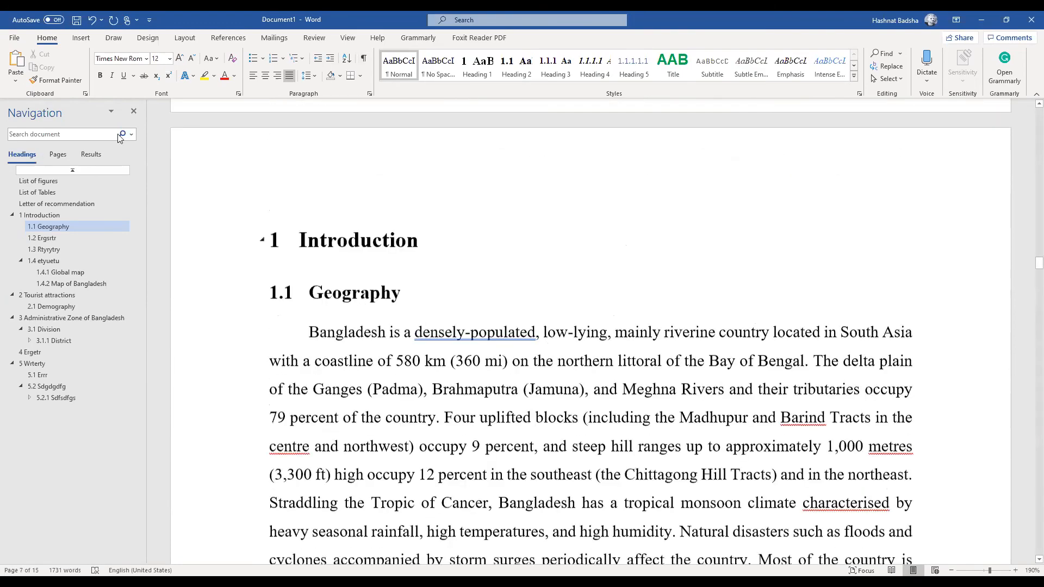
pyautogui.click(37, 221)
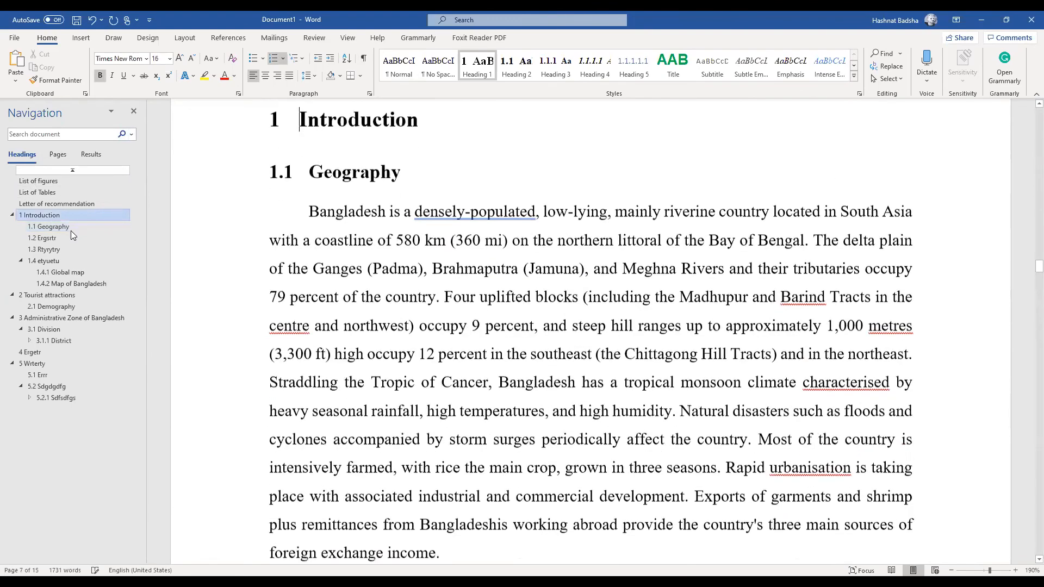